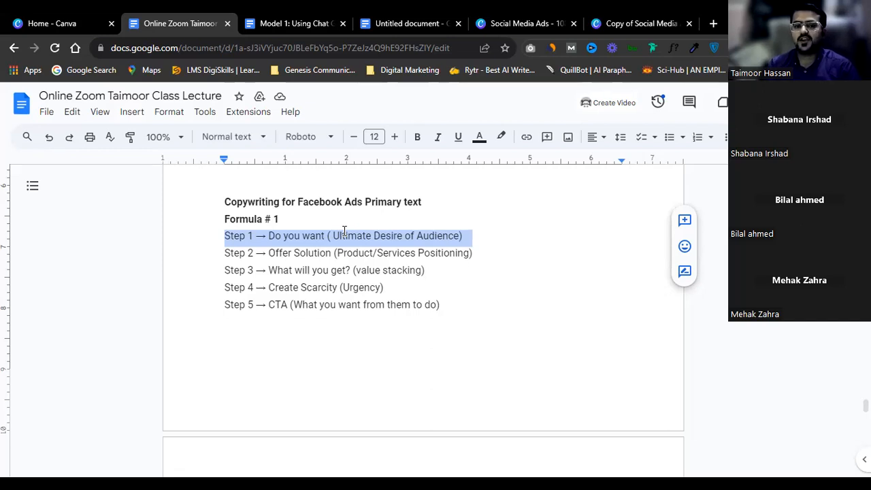
Step: Highlight the Step 3 and Step 5 lines, then add an empty line below Step 5
triple_click(353, 270)
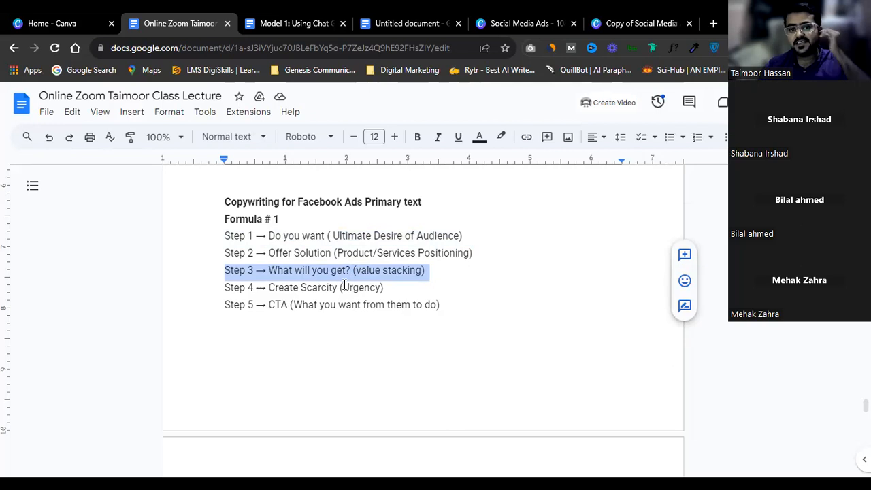
triple_click(311, 304)
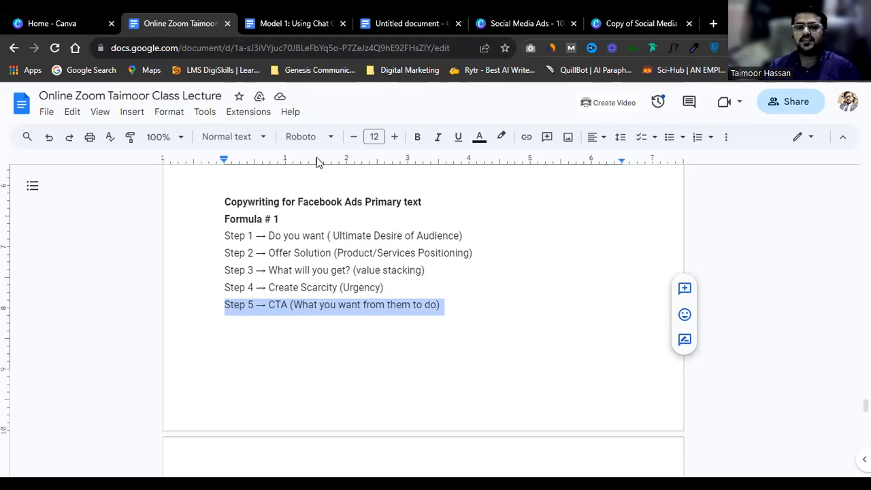
click(462, 312)
key(Return)
key(Return)
key(Return)
Step: Delete the stray Urdu word 'تعس' and left-align the empty new line
text(تعسی)
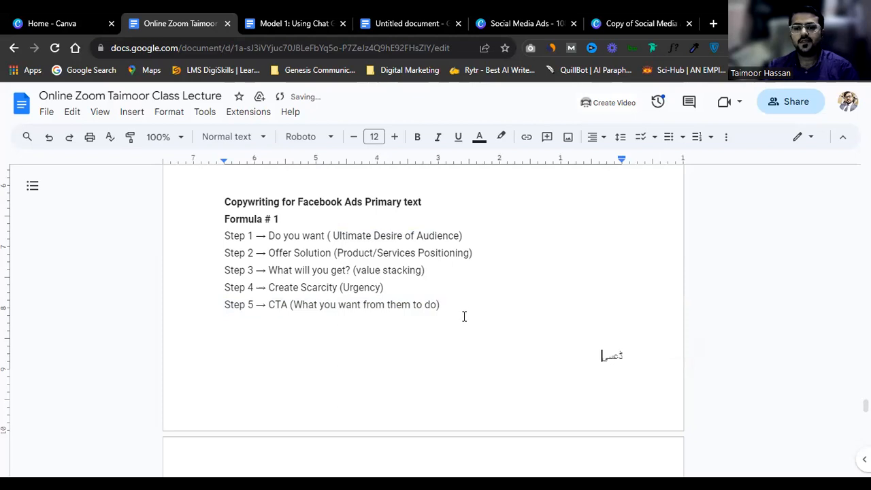
double_click(613, 355)
key(BackSpace)
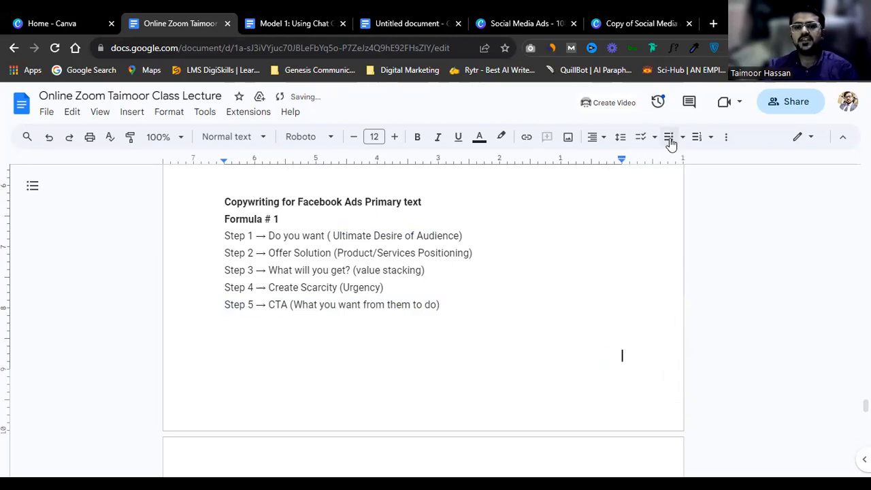
click(593, 138)
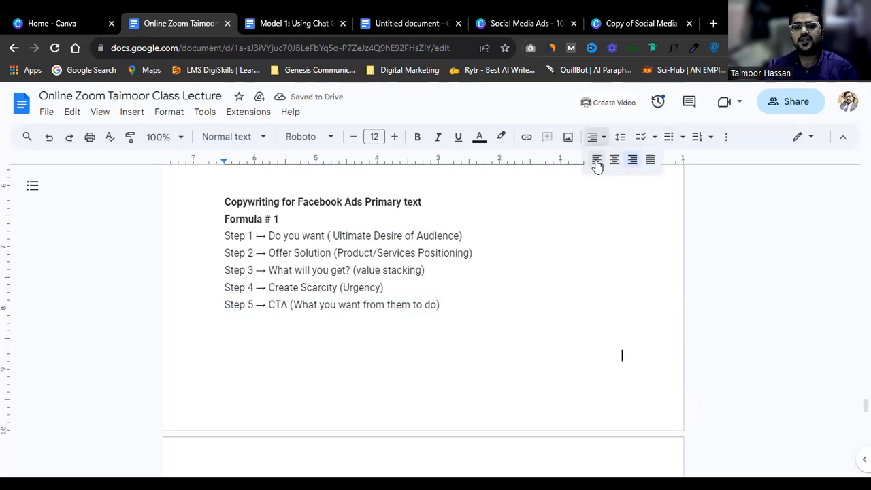
click(596, 159)
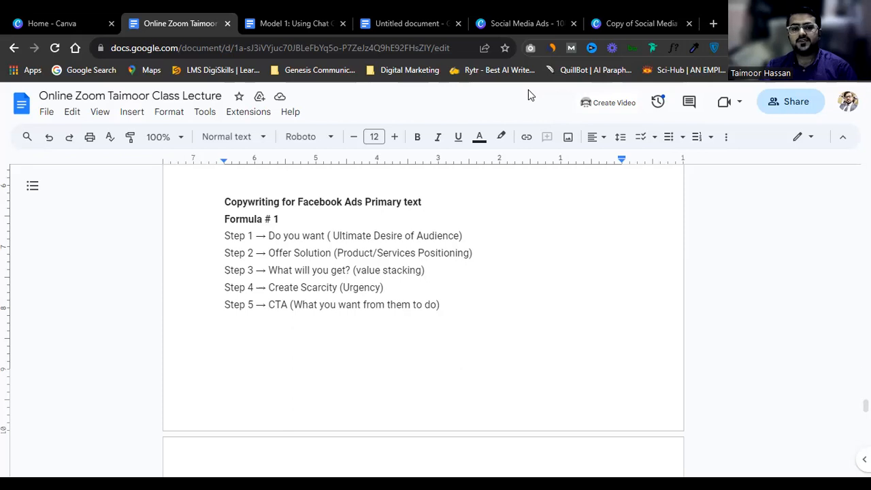
Step: Add a bold 'Key Value Driver' heading on the new page below Step 5
click(441, 297)
key(Return)
key(Return)
key(Return)
key(Return)
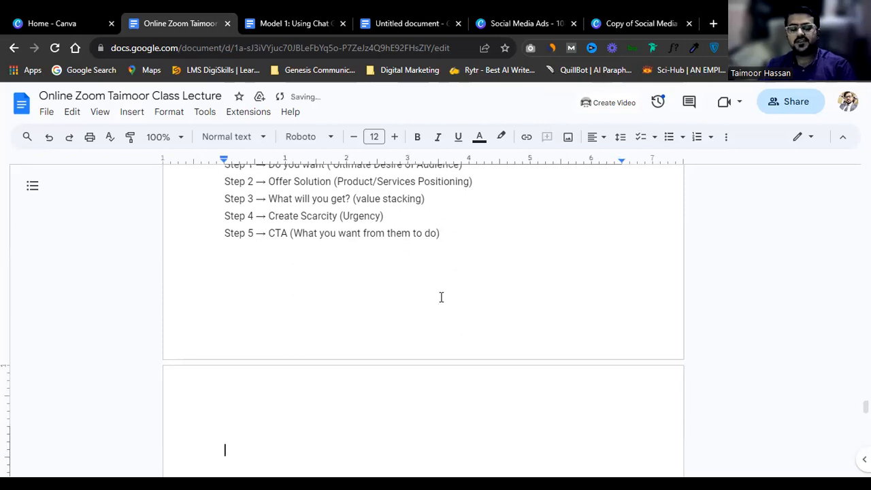
text(Value )
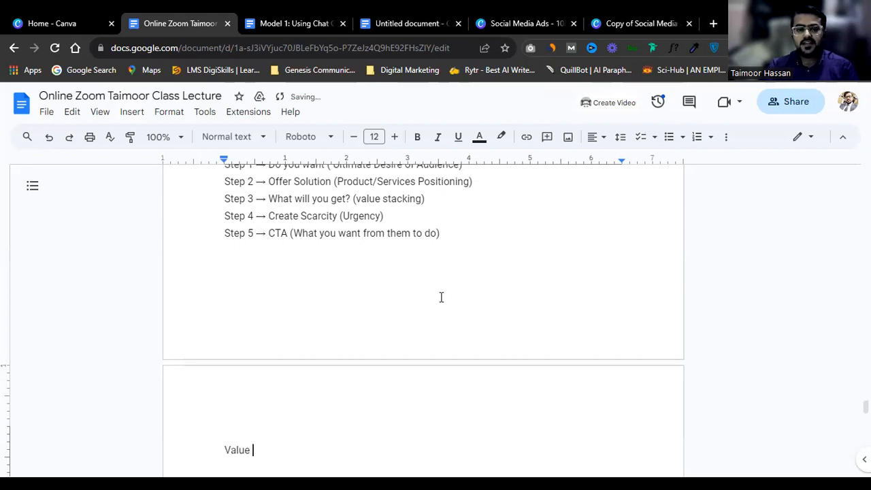
text(Driver)
key(Left)
key(Left)
key(Left)
key(Left)
key(Left)
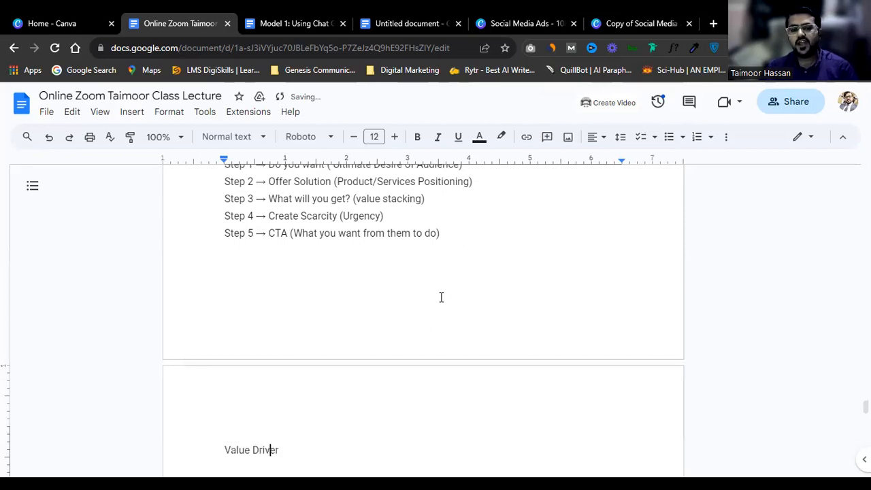
key(Left)
key(Left)
key(Left)
key(Left)
key(Left)
key(Left)
key(Left)
text(Key)
click(284, 460)
triple_click(284, 460)
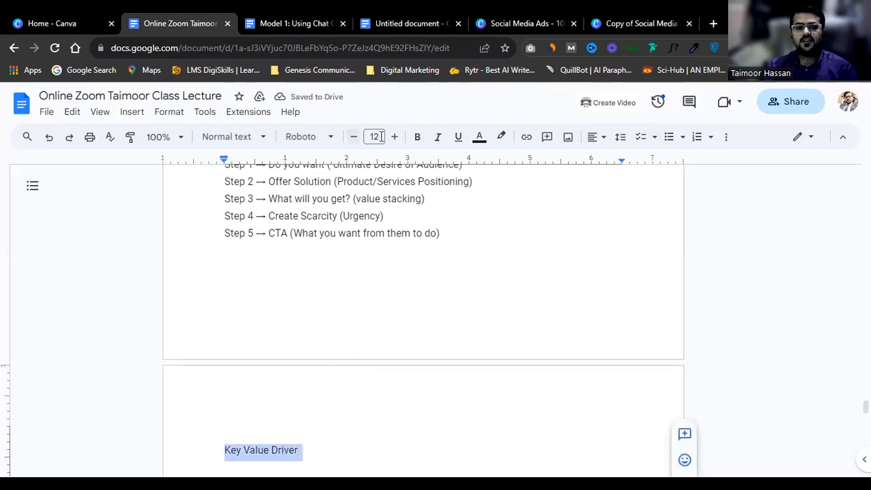
click(420, 136)
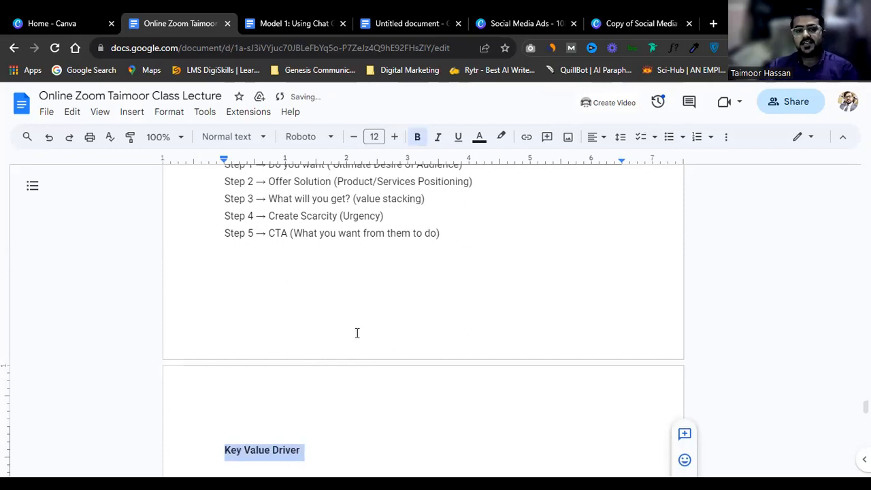
Step: Place the cursor just before the existing Key Value Drivers heading
scroll(356, 333, up, 2)
scroll(356, 333, up, 10)
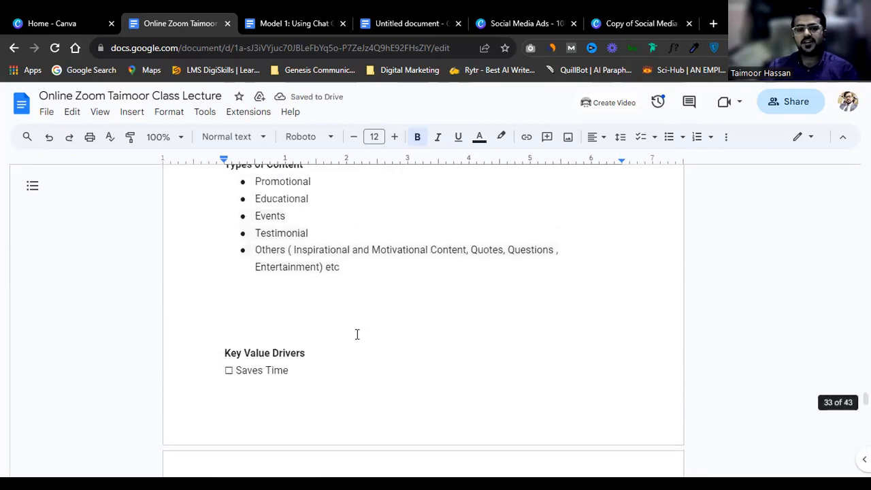
triple_click(249, 354)
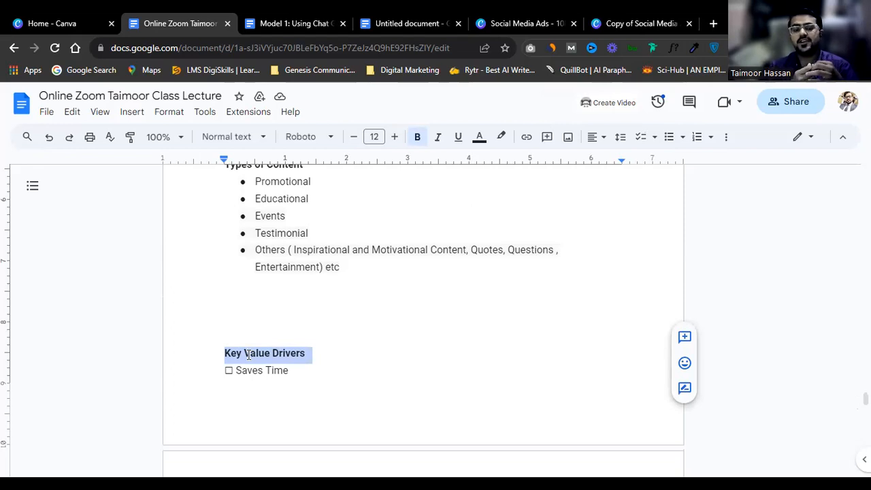
key(Left)
key(Return)
key(Return)
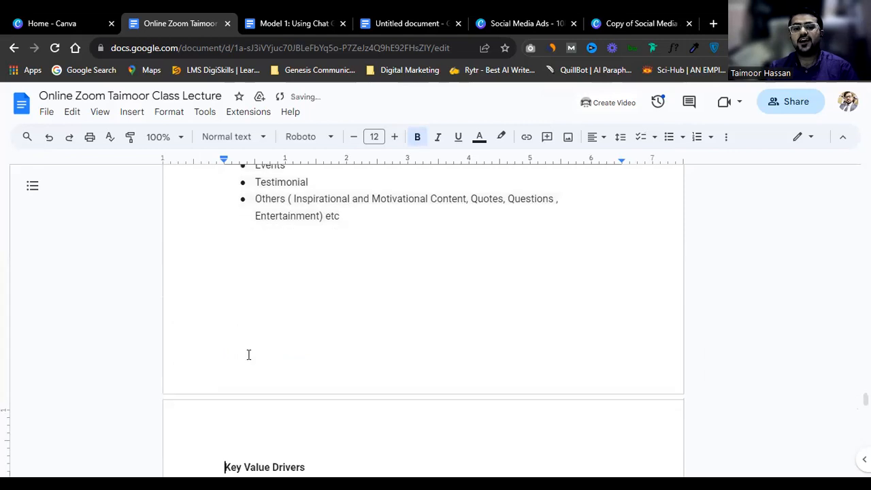
scroll(250, 360, down, 2)
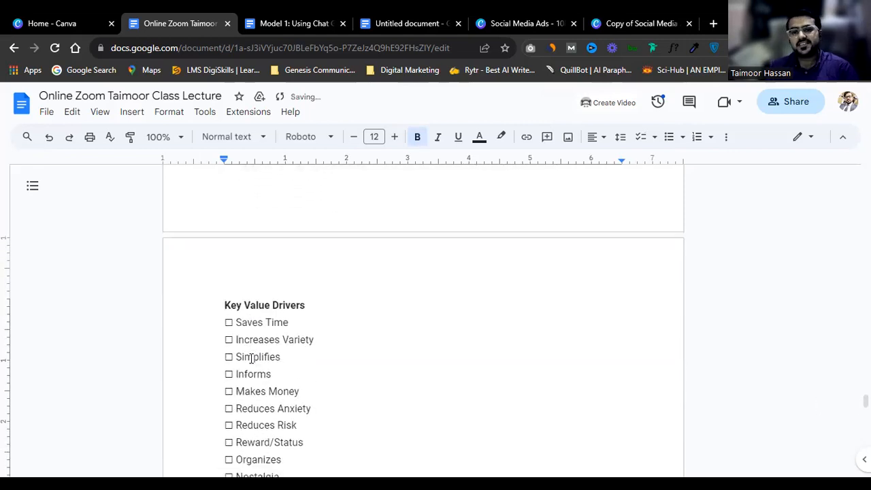
drag(226, 323, 292, 322)
scroll(269, 329, down, 1)
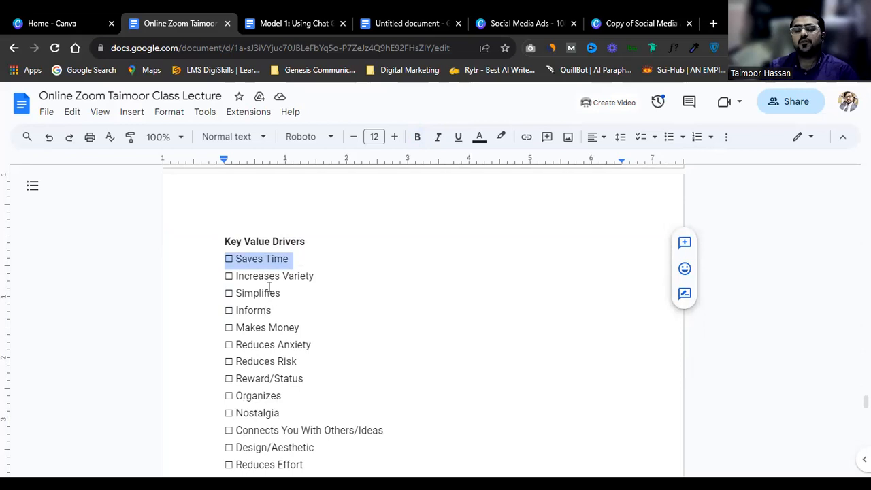
triple_click(282, 259)
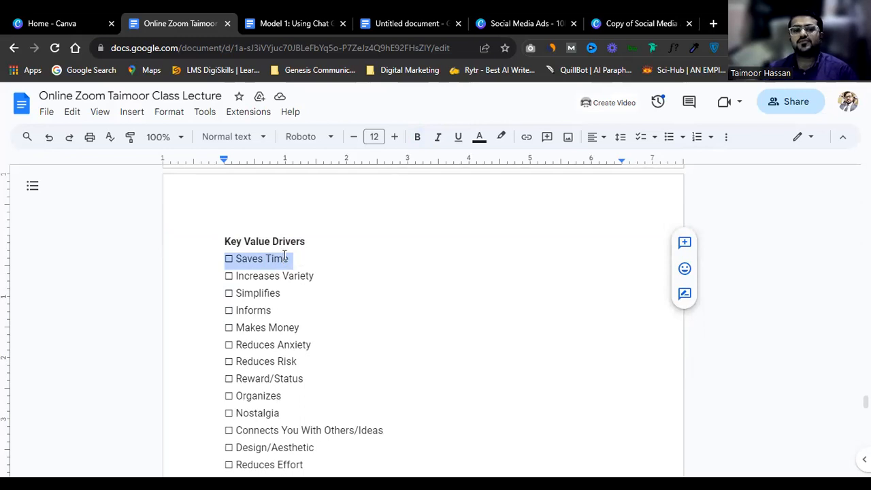
triple_click(272, 301)
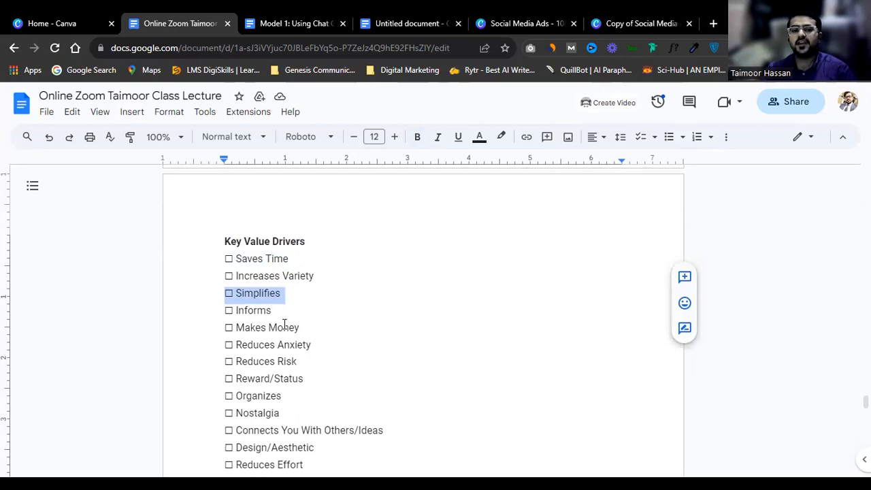
double_click(285, 327)
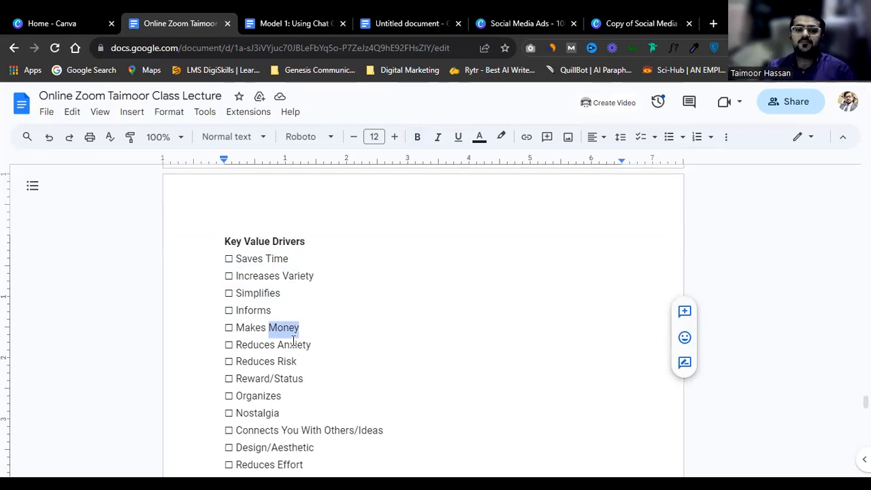
triple_click(239, 260)
scroll(272, 315, down, 2)
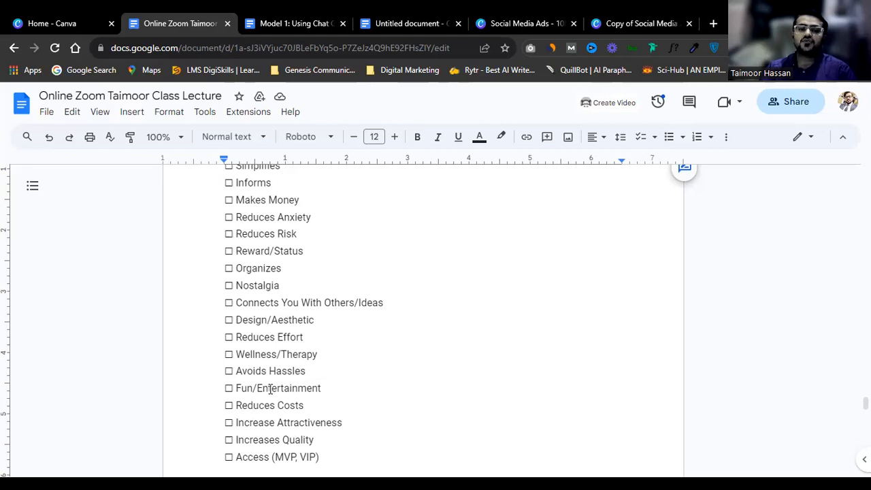
double_click(285, 371)
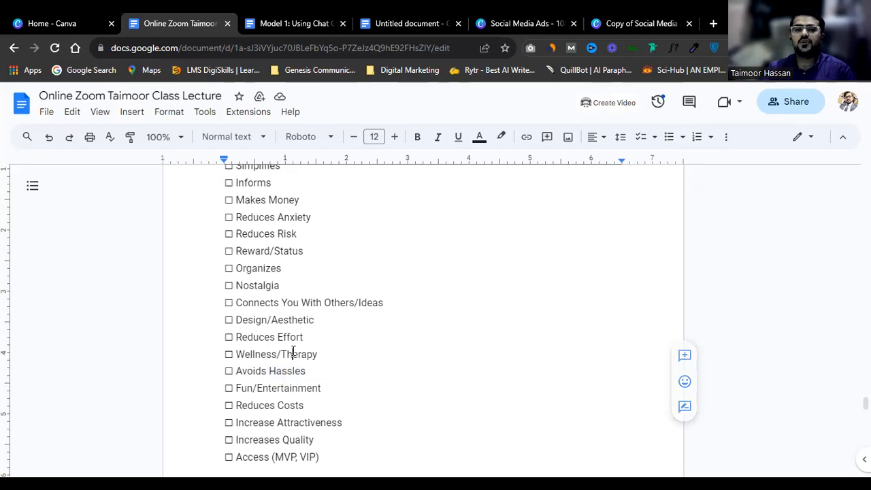
triple_click(290, 355)
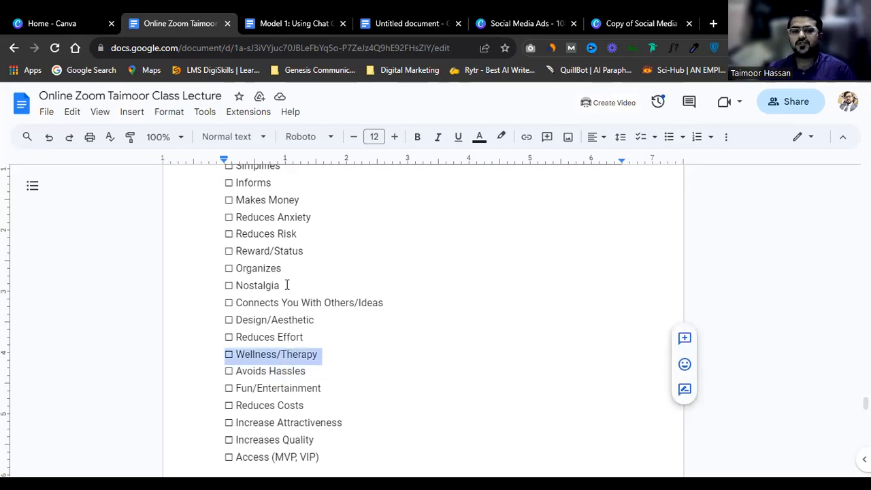
scroll(287, 284, down, 1)
double_click(254, 376)
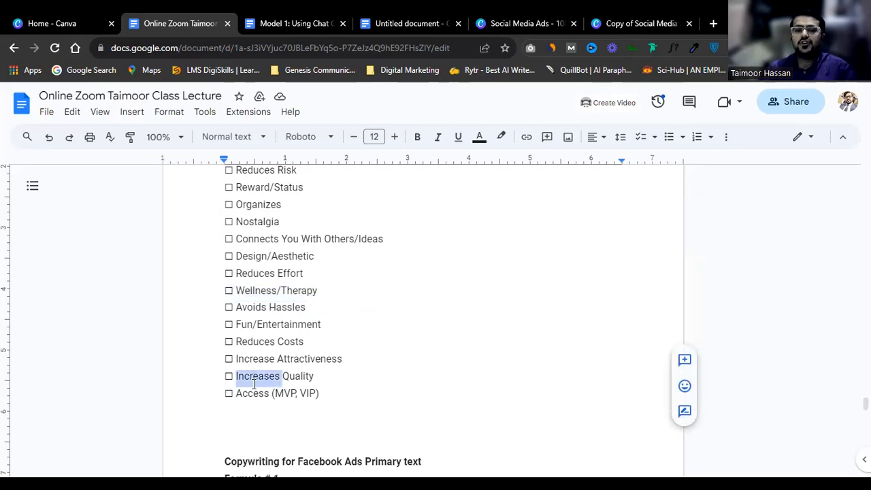
scroll(254, 380, up, 3)
triple_click(239, 258)
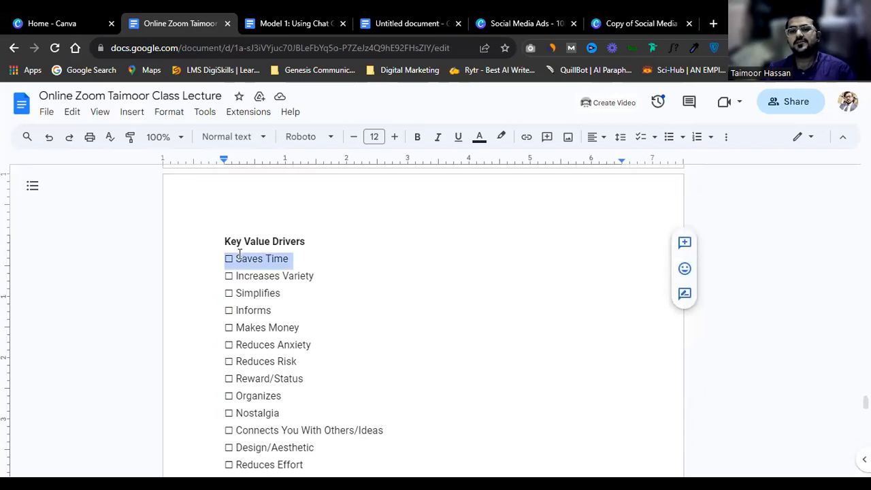
scroll(239, 254, down, 3)
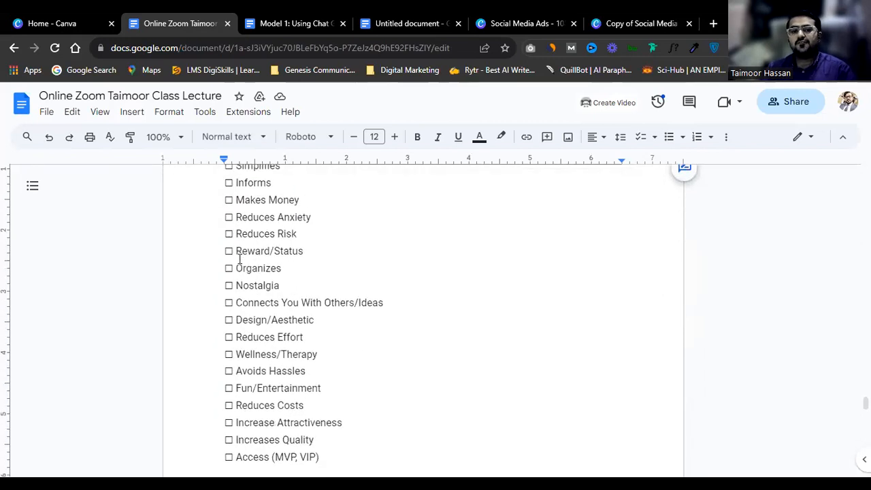
scroll(239, 261, up, 1)
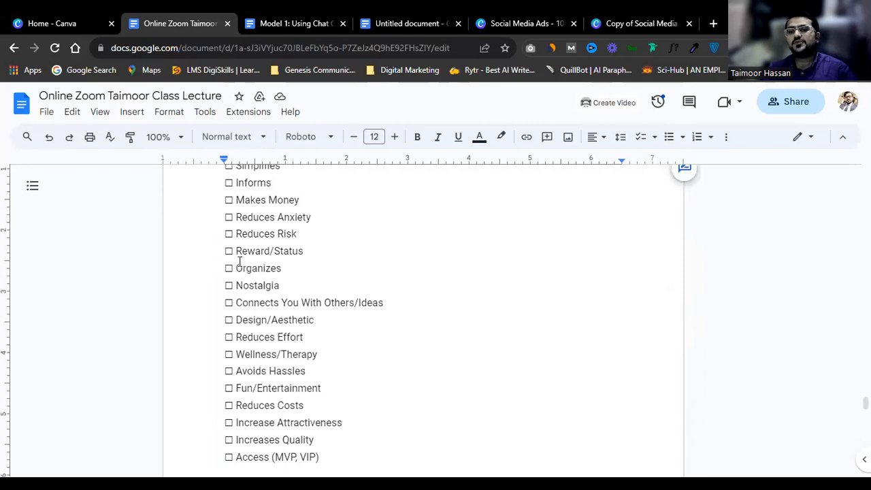
scroll(239, 261, down, 2)
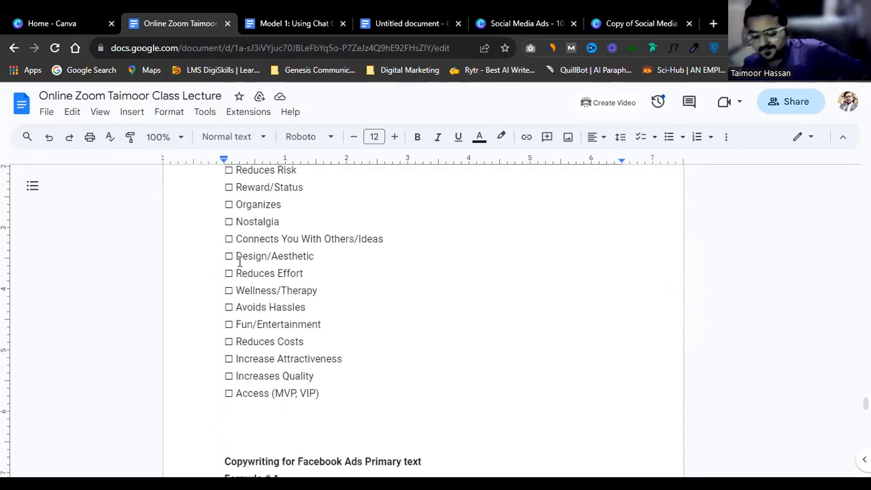
click(365, 398)
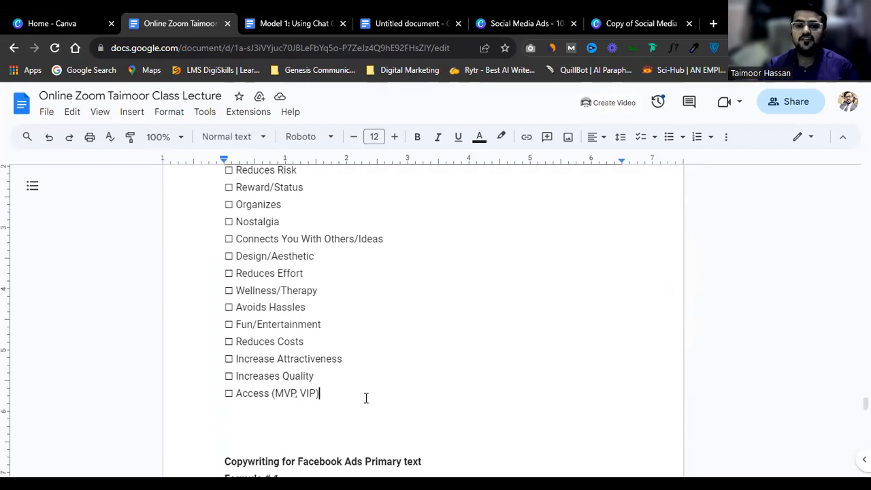
Step: Type 'Internal Desire -> External Desire' on a new line below the Key Value Drivers checklist
key(Return)
key(Return)
key(Return)
key(Return)
scroll(368, 397, down, 2)
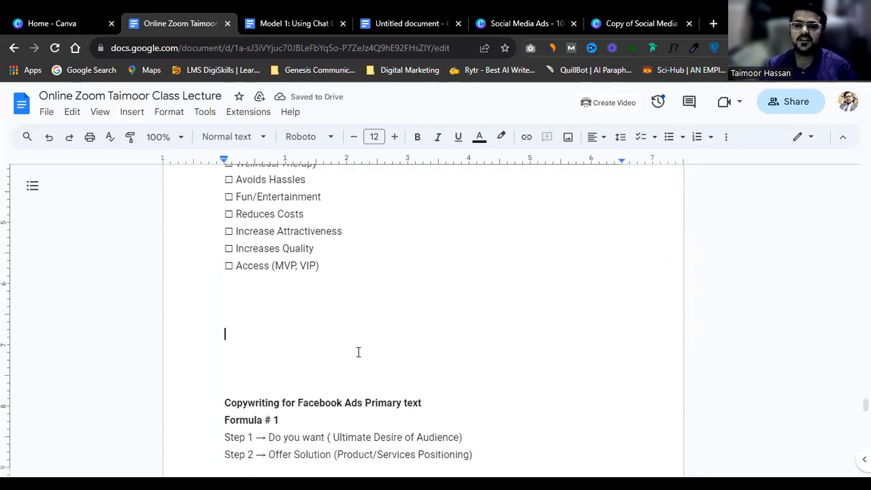
text(Inter)
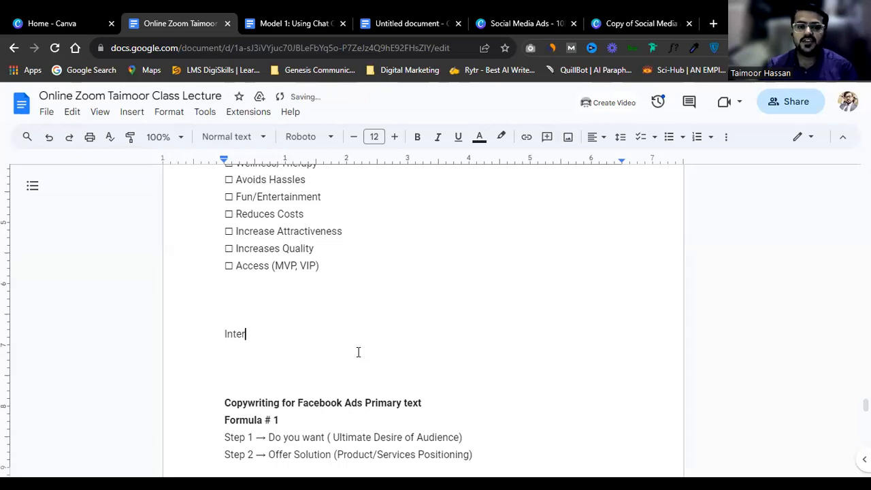
text(nal Desire )
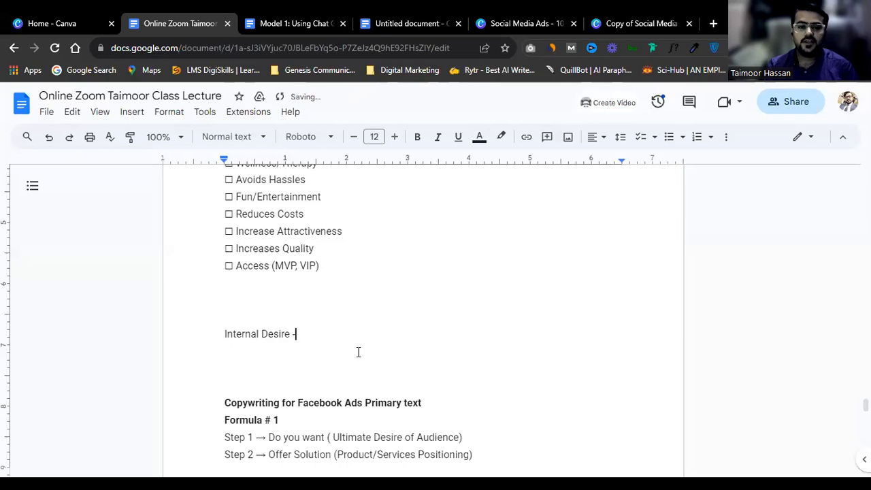
text(-> Exte)
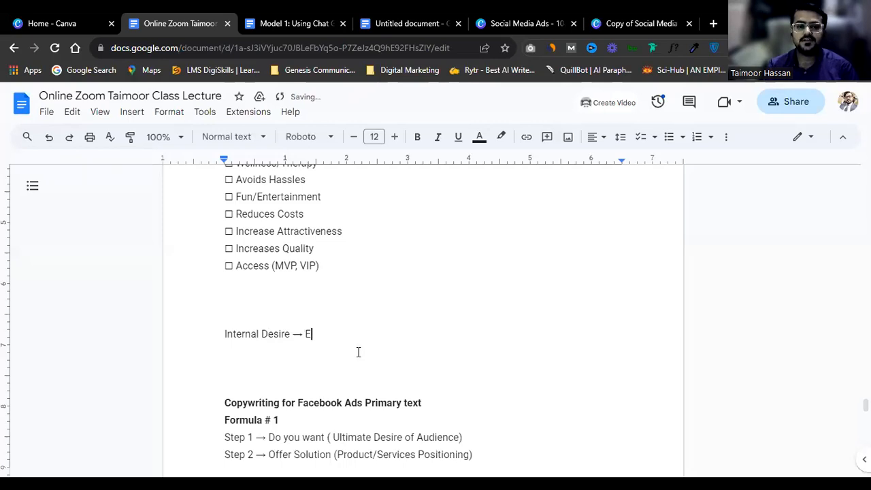
text(rnal Desire)
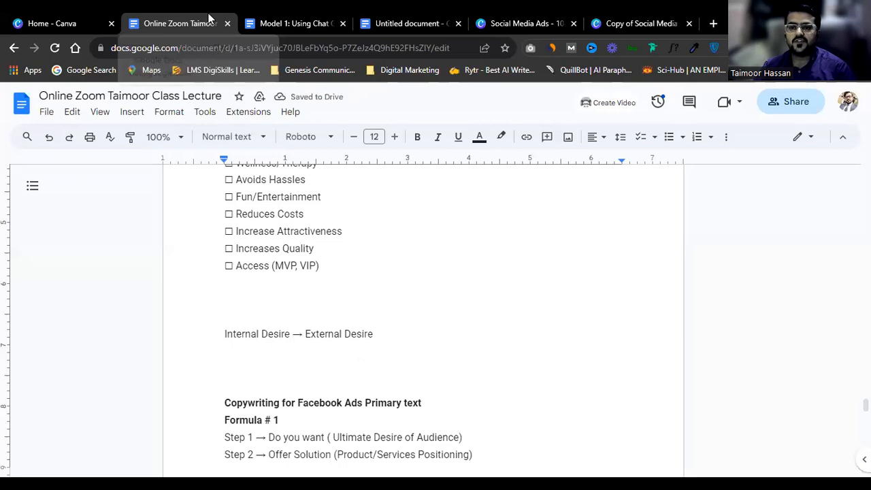
double_click(307, 334)
click(284, 334)
triple_click(284, 334)
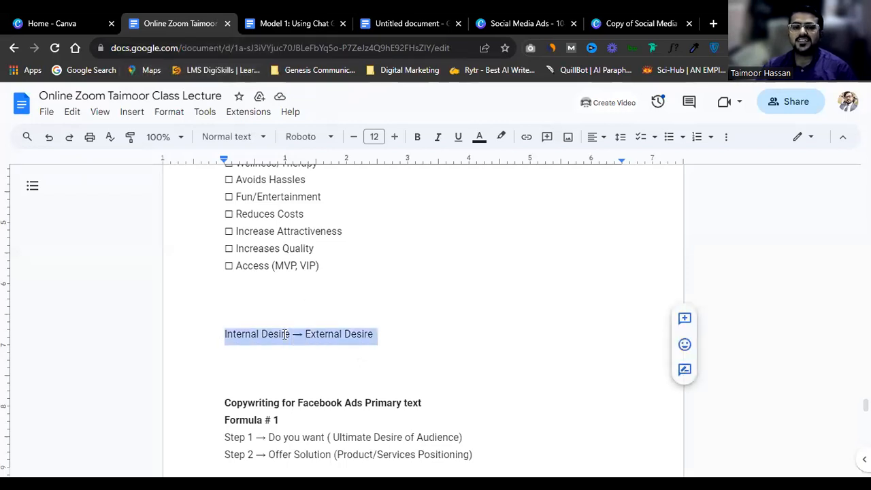
click(393, 334)
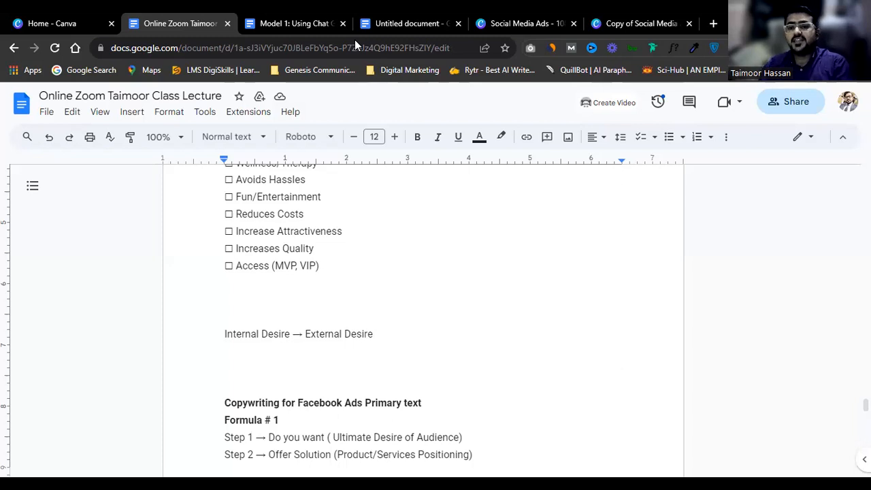
triple_click(330, 336)
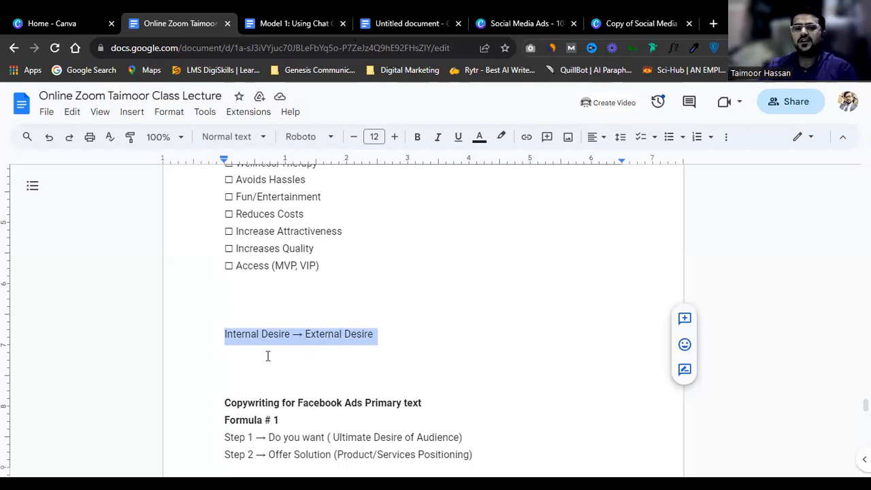
click(303, 288)
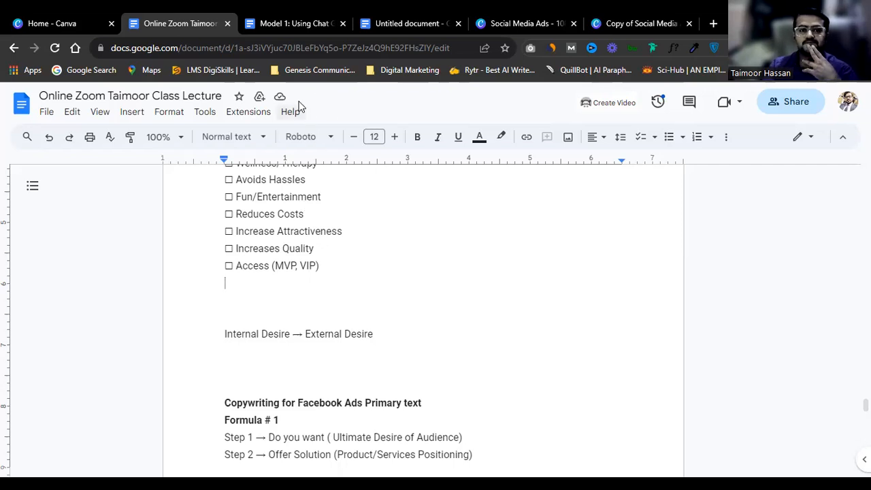
Step: Check the Canva home page, then switch to the 'Copy of Social Media Ads' design
click(38, 17)
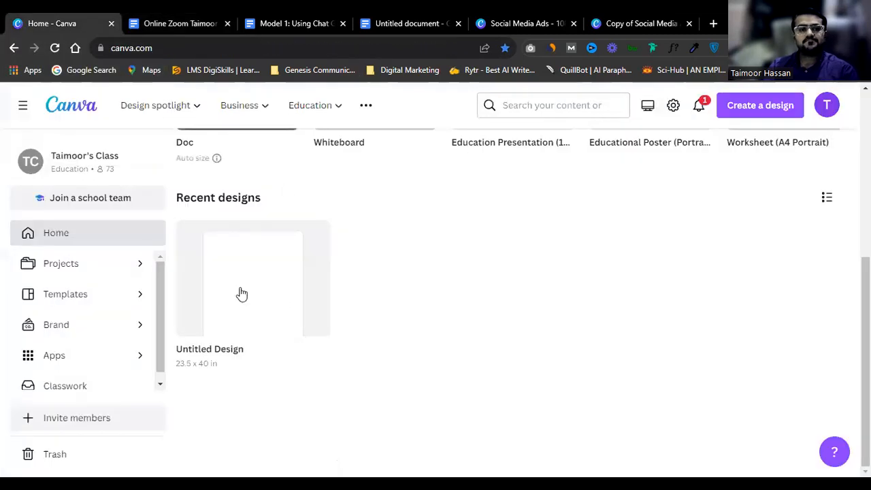
scroll(247, 256, up, 1)
scroll(246, 256, up, 2)
scroll(247, 255, down, 2)
scroll(486, 245, up, 1)
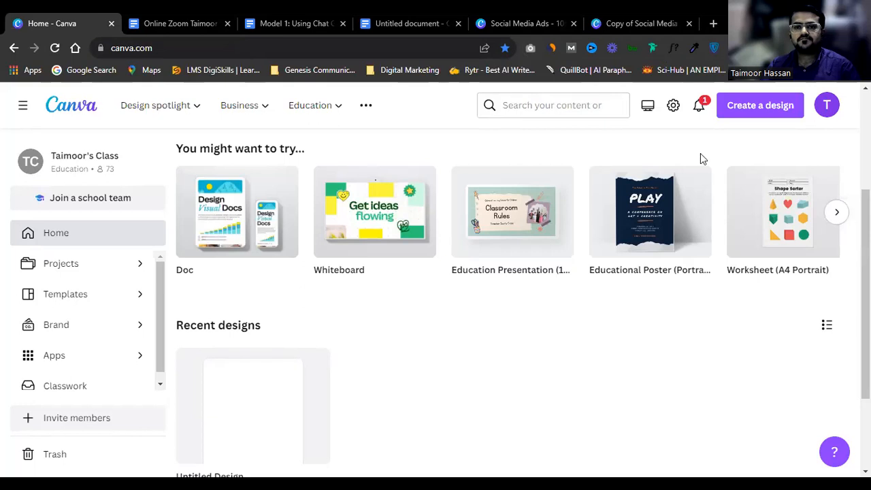
click(619, 15)
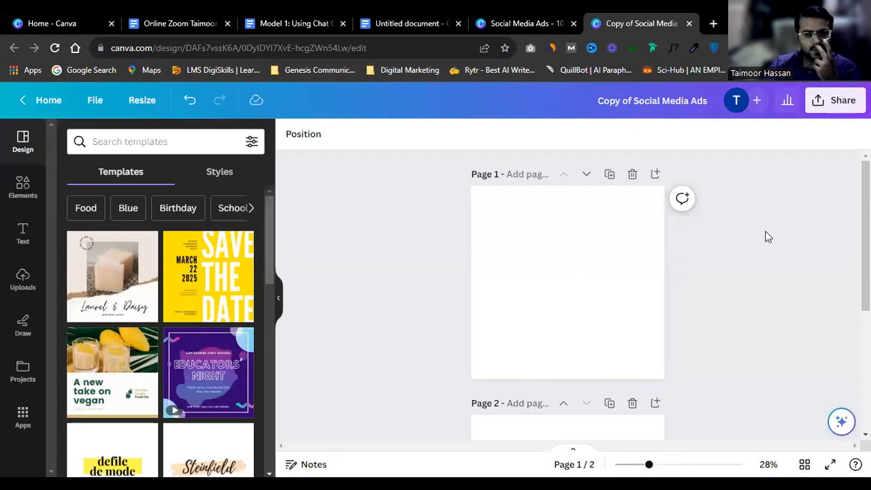
scroll(624, 250, up, 1)
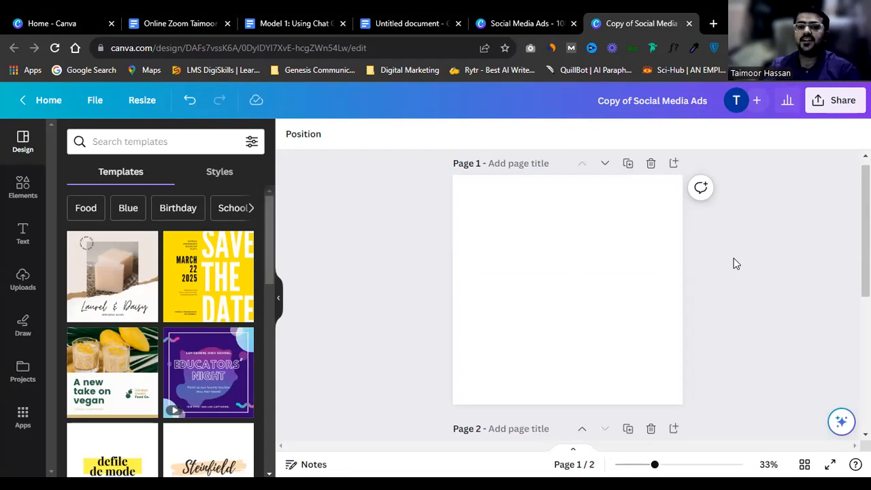
click(530, 260)
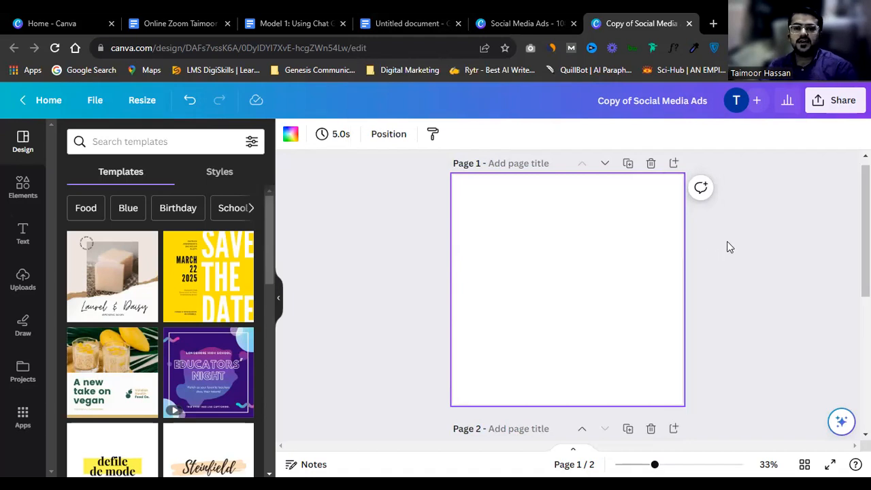
Step: Search the Elements library for 'yellow background'
scroll(654, 244, up, 1)
click(23, 189)
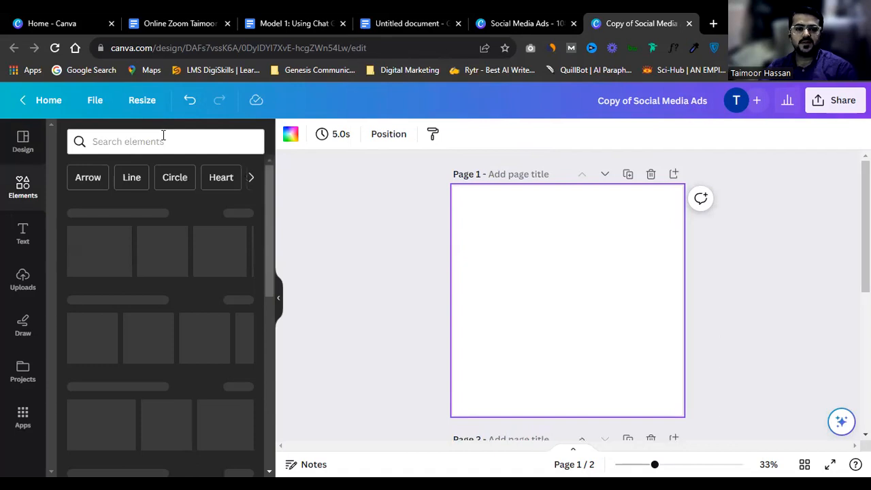
text(back)
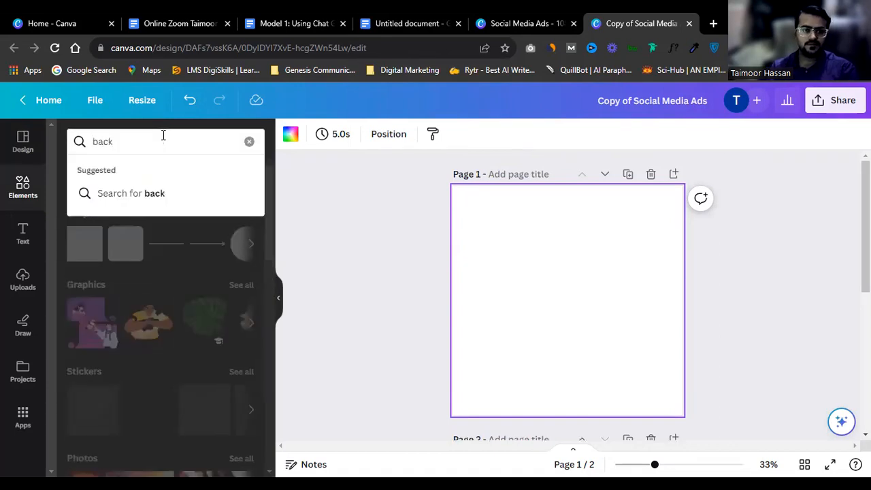
key(ctrl+a)
text(yel)
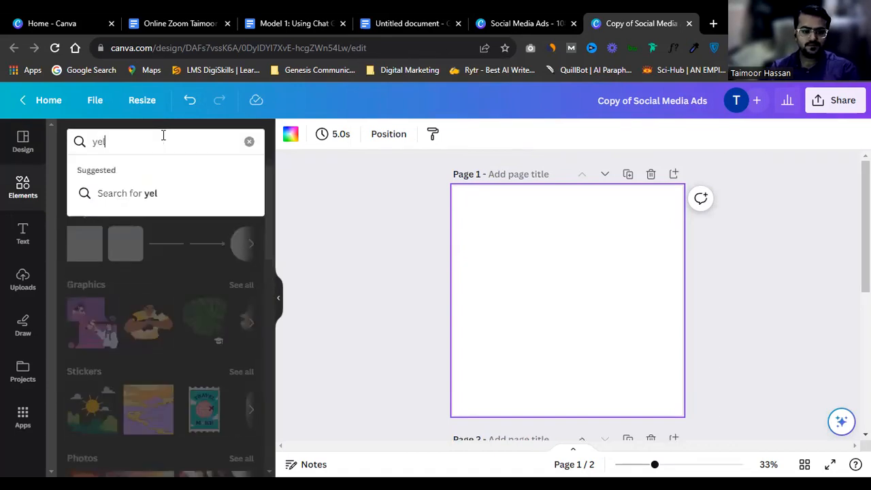
text(low bac)
key(Down)
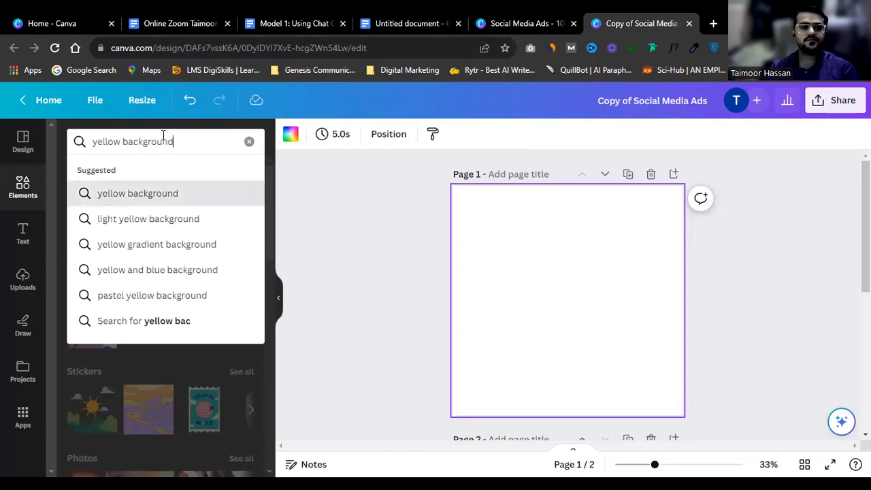
key(Return)
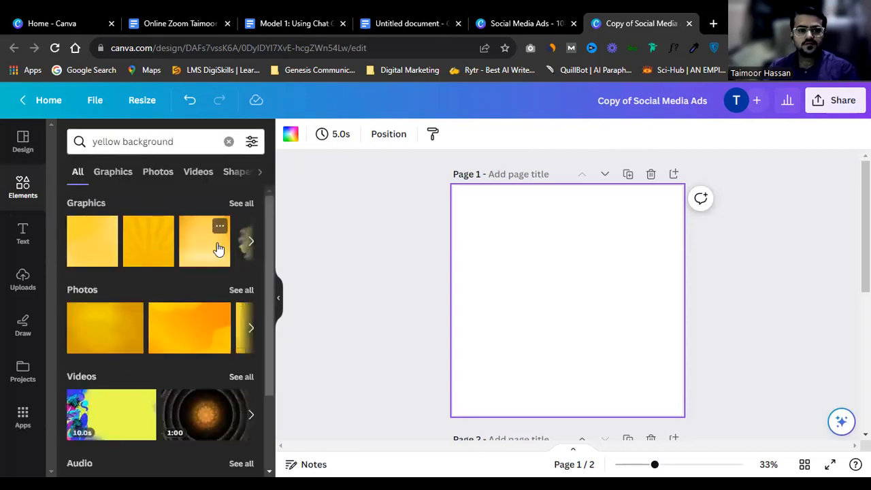
Step: Add a yellow gradient image and set it as the Page 1 background
click(204, 241)
right_click(549, 258)
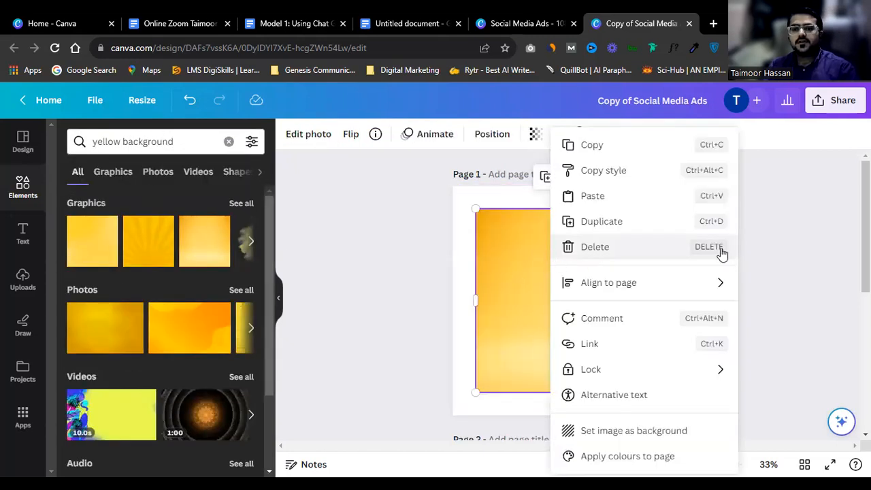
click(719, 251)
click(571, 266)
right_click(570, 266)
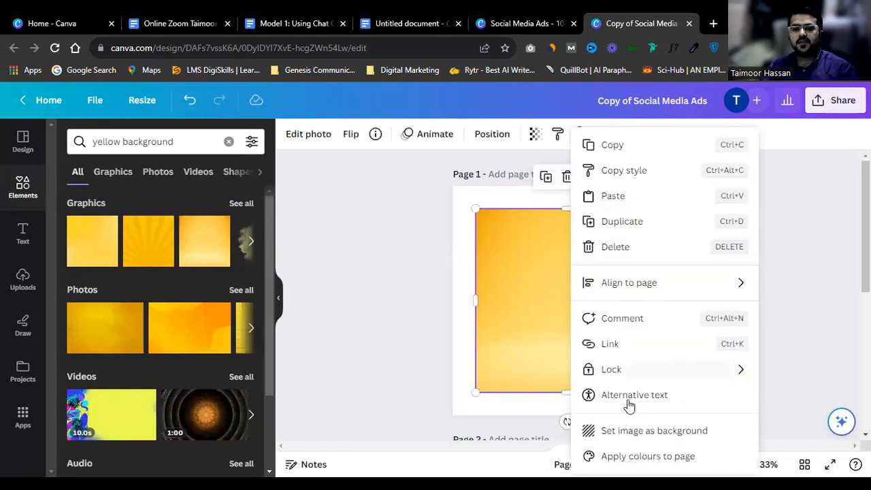
click(630, 431)
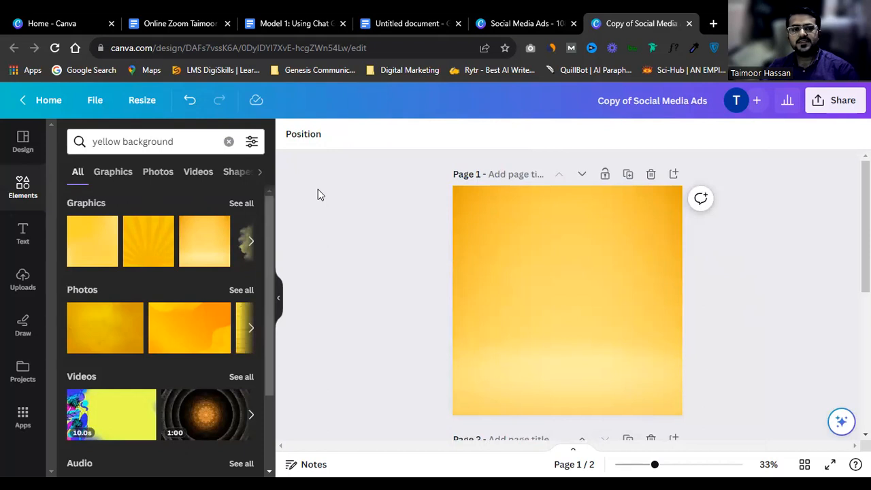
Step: Add a text box reading 'HSO' near the top of Page 1
click(20, 230)
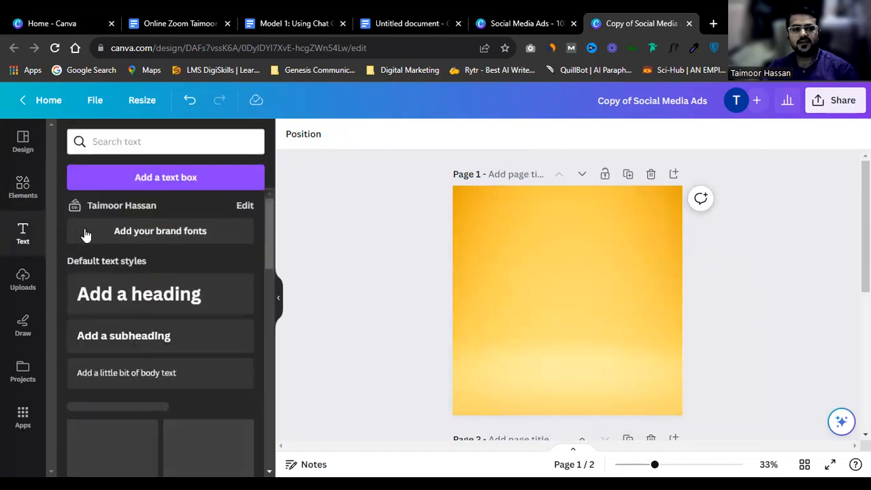
click(165, 177)
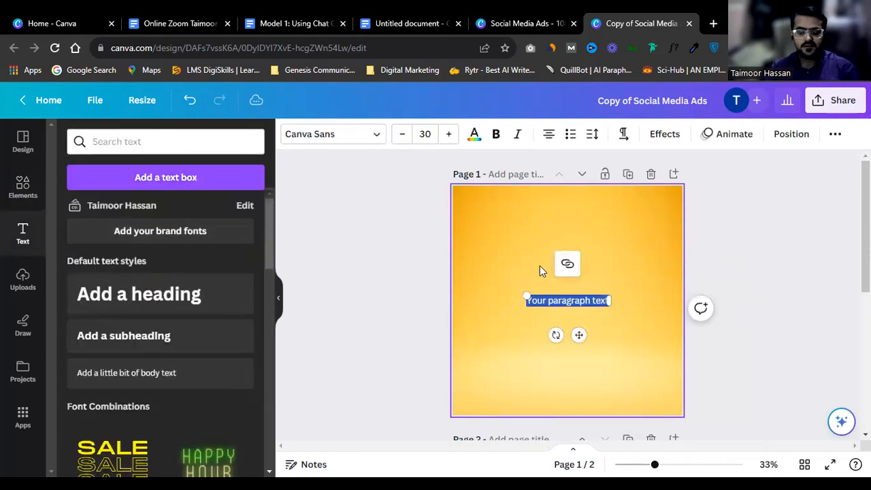
text(Hoo)
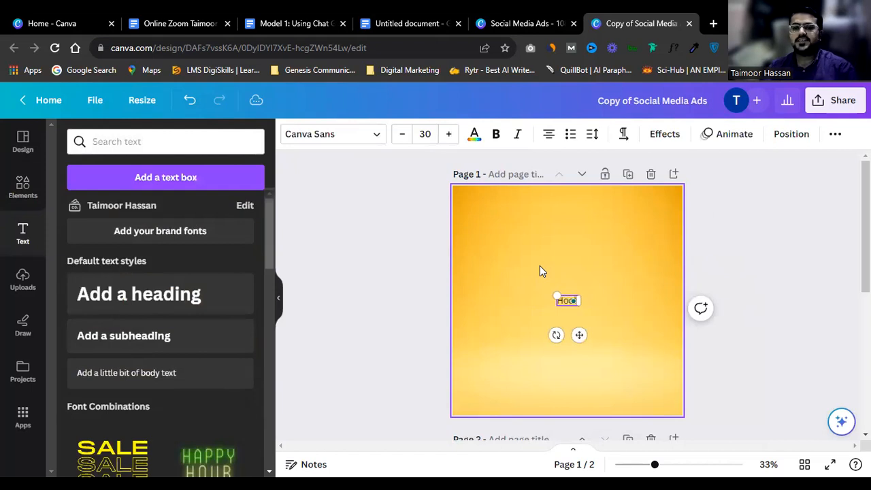
key(ctrl+a)
drag(600, 327, 580, 252)
click(778, 257)
double_click(565, 248)
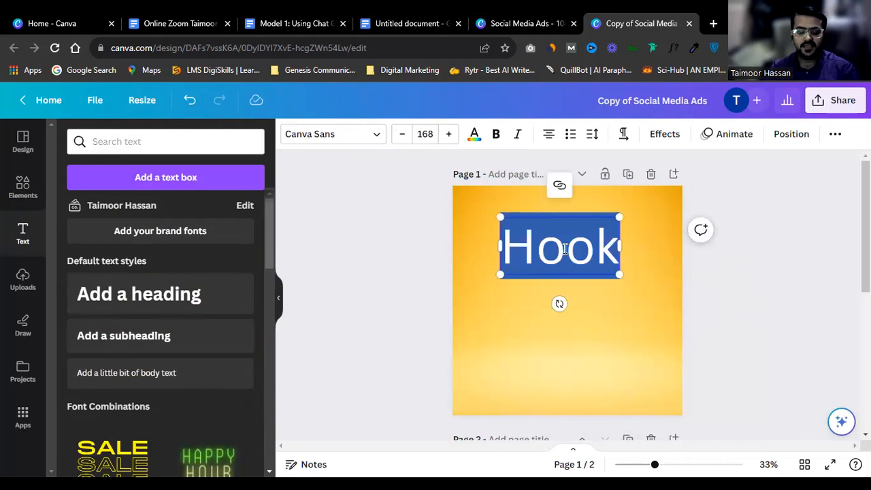
text(H)
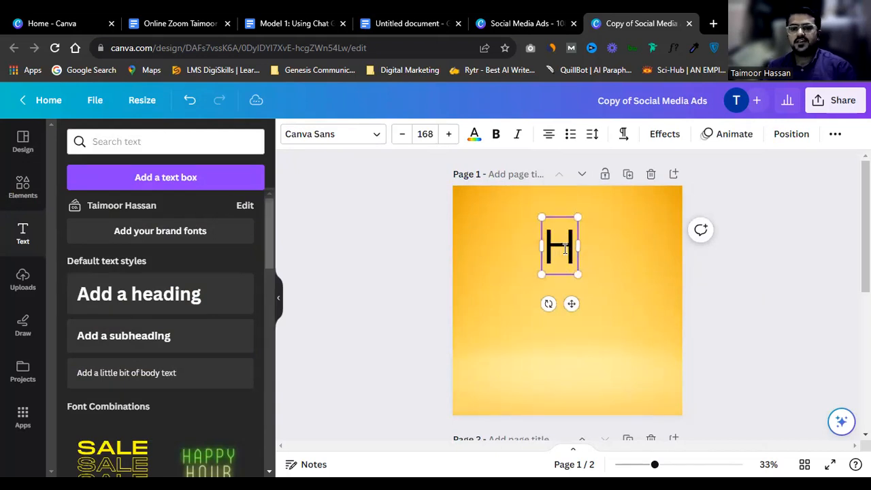
text(SO)
key(Escape)
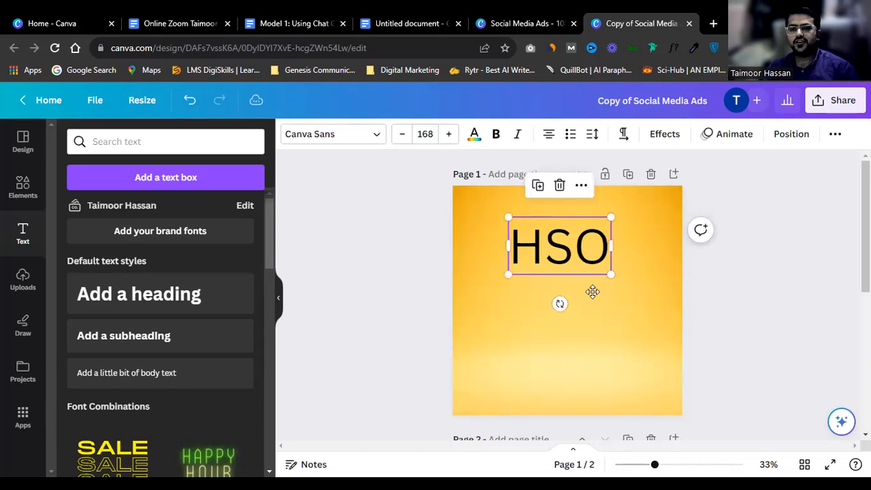
Step: Duplicate the box, change the copy to 'Hook', and delete the original HSO box
key(ctrl+d)
double_click(594, 313)
text(Hook)
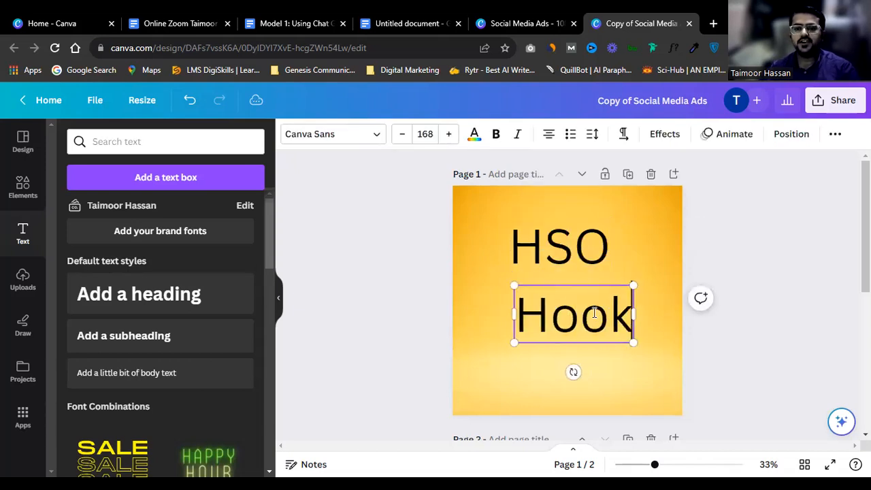
click(578, 228)
key(Delete)
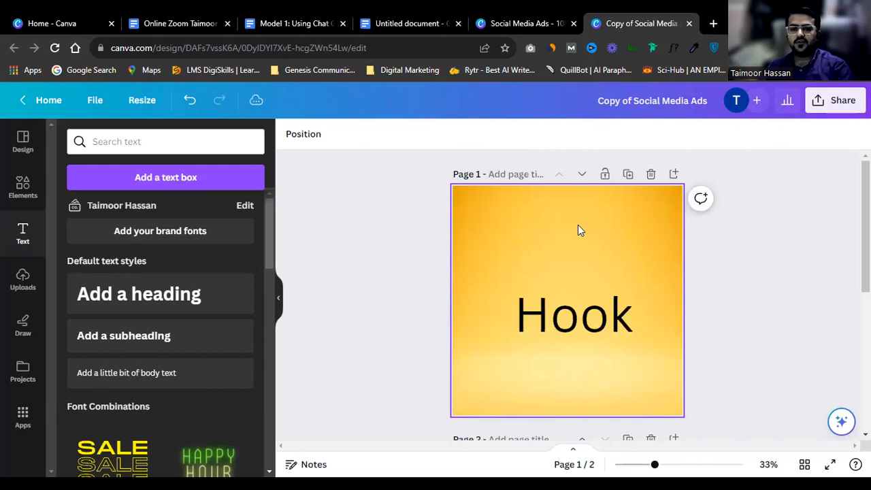
click(22, 187)
Step: Add a paragraph text box, enlarge it to size 48.2, and move it above Hook
click(147, 141)
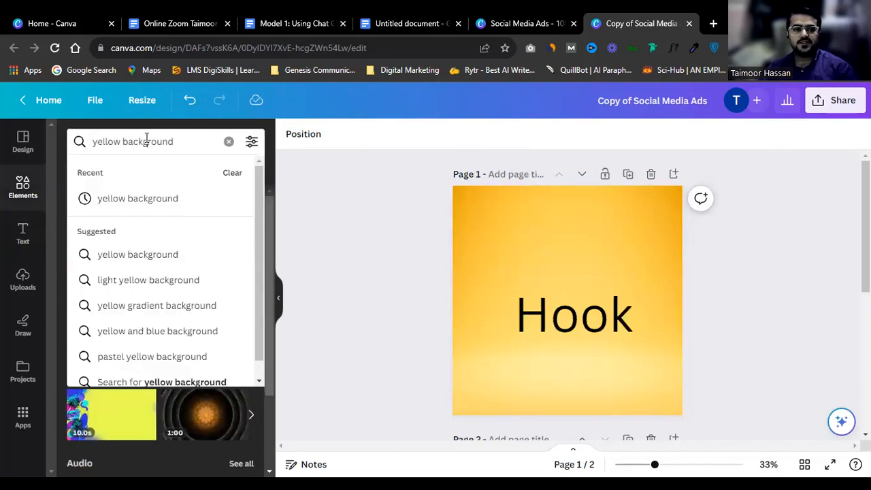
click(740, 216)
click(21, 233)
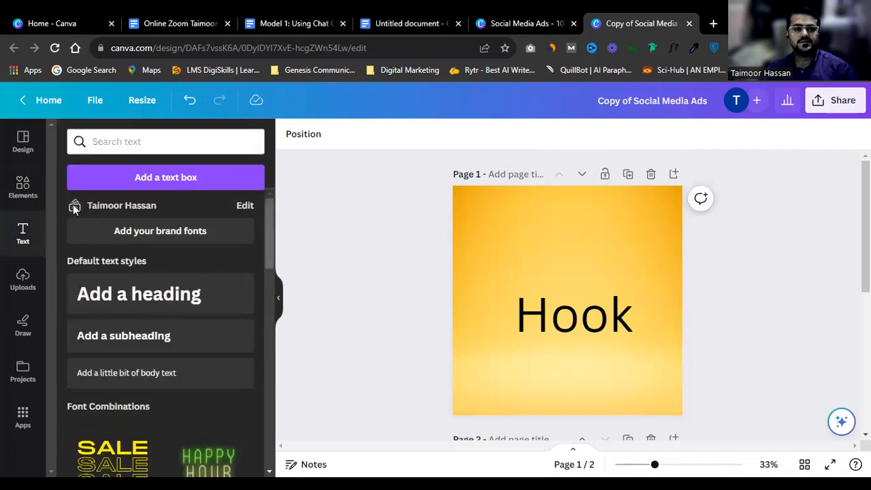
click(154, 177)
drag(551, 298, 464, 221)
click(773, 243)
click(539, 287)
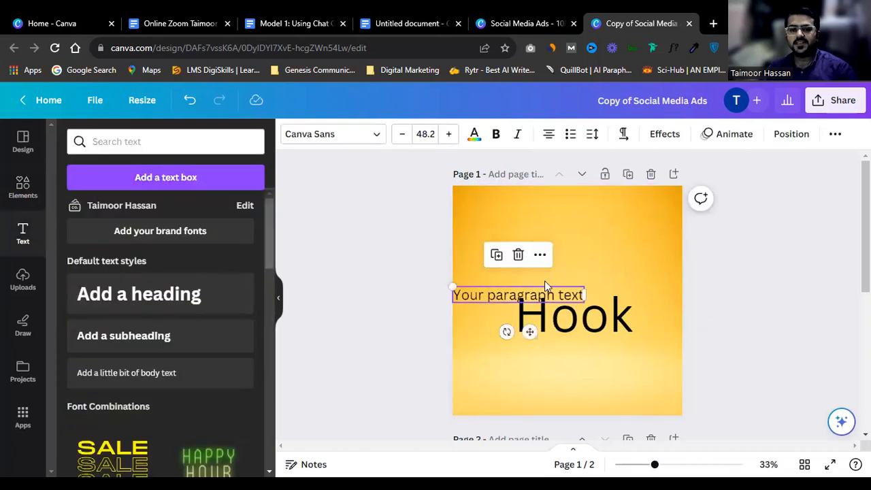
drag(544, 280, 599, 231)
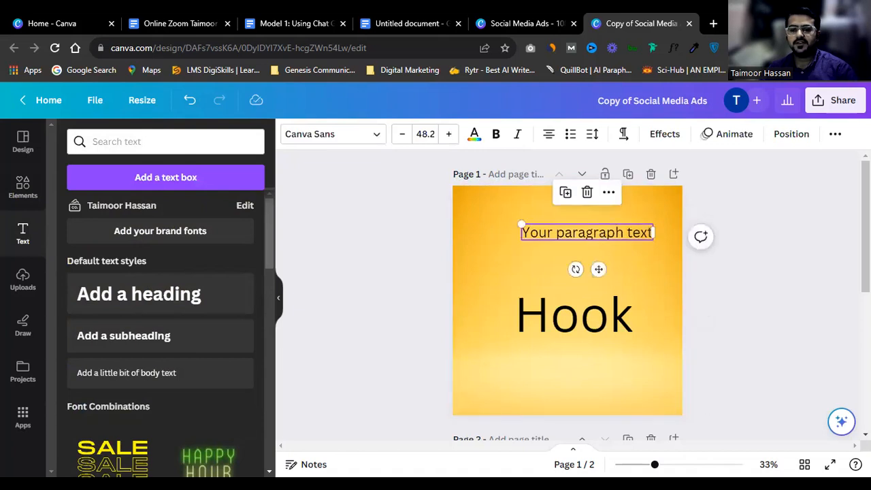
Step: Replace its text with 'کیا آپ کامیاب انسان بننا چاہتے ہیں؟' on one line near the page top
click(582, 229)
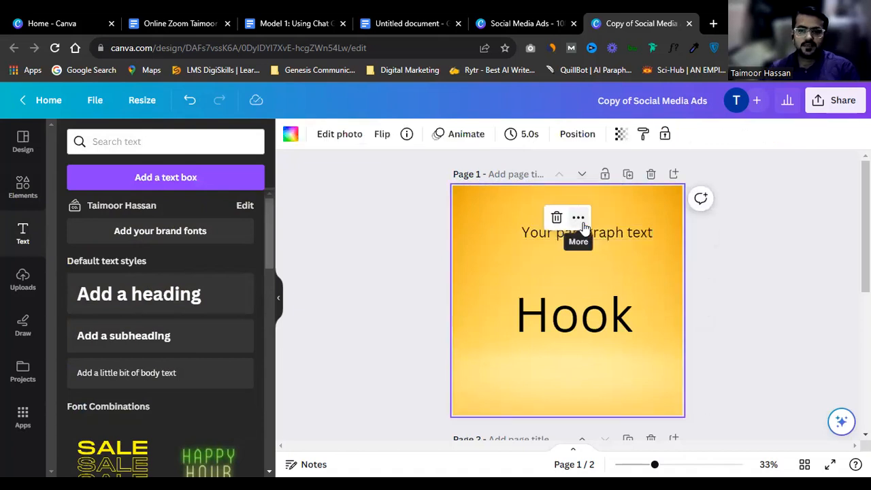
double_click(615, 231)
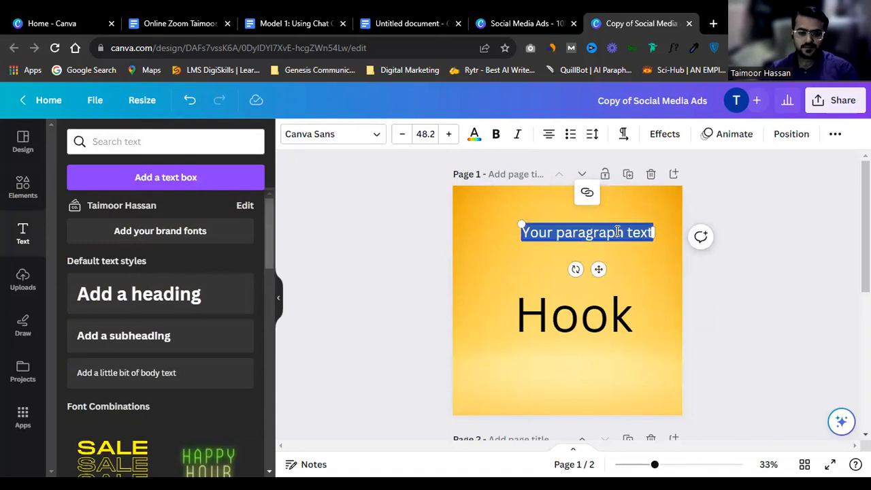
text(کیا آپ کا)
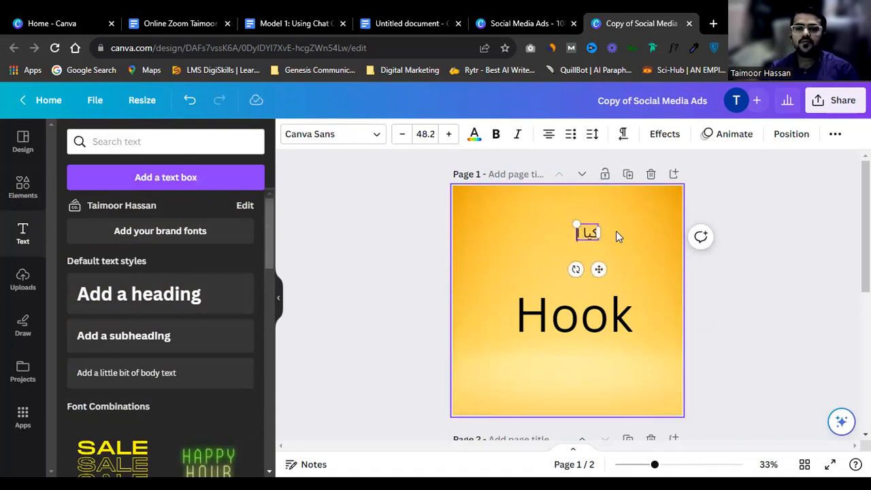
text(می)
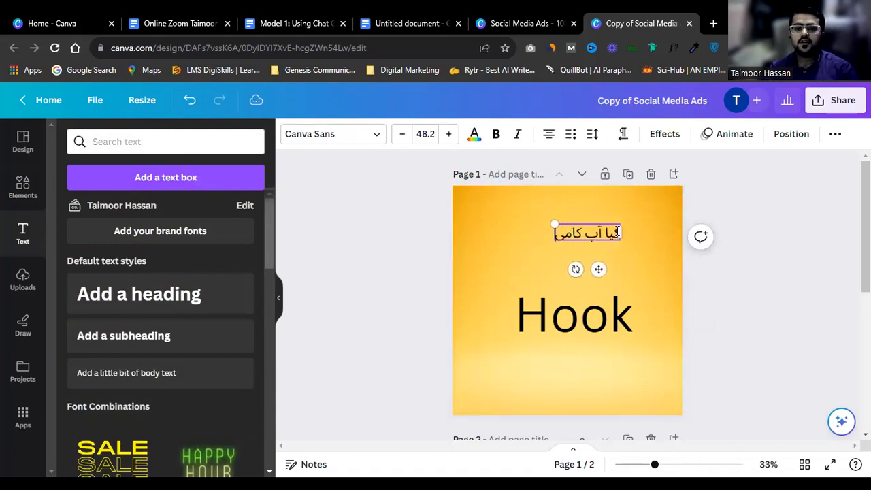
text(اب انسان بننا)
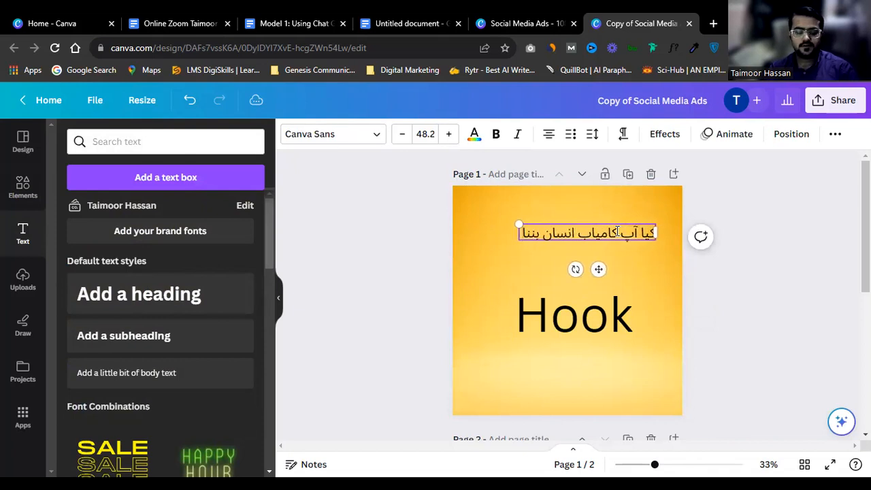
text( چاہتے ہیں)
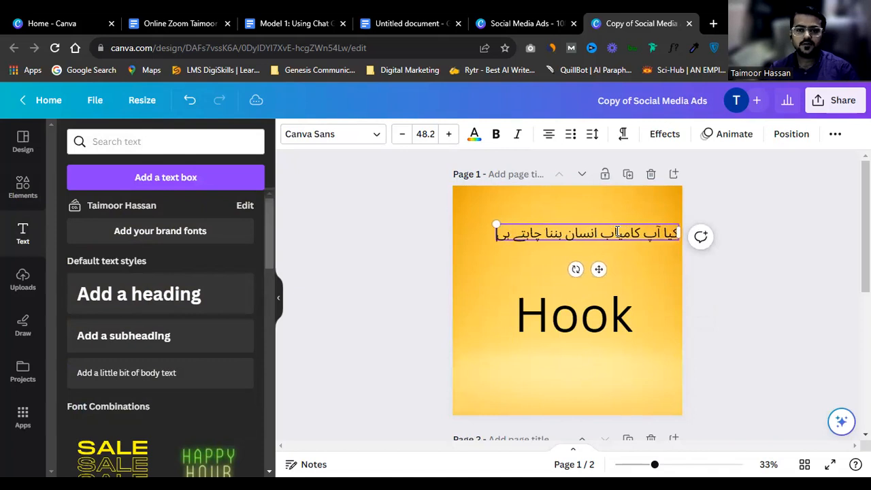
text(؟)
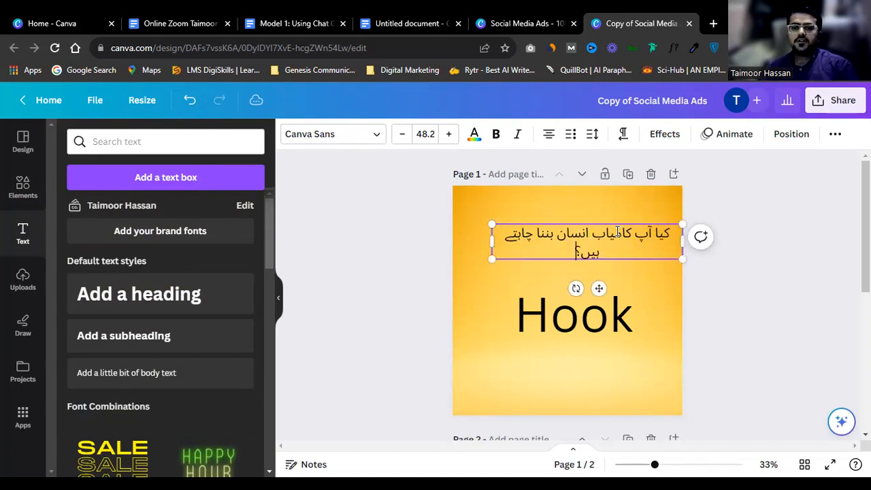
drag(490, 241, 466, 241)
click(642, 245)
drag(641, 247, 641, 223)
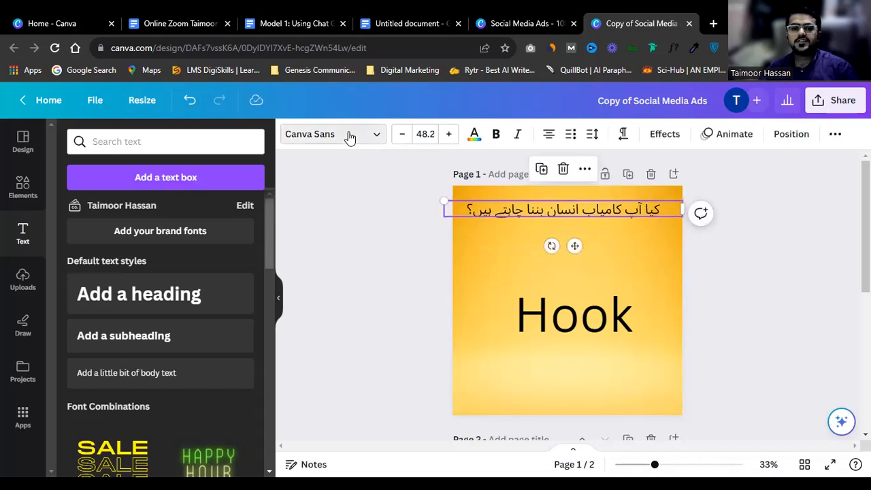
Step: Apply the Jameel Noori Kasheeda font to the Urdu question
click(352, 136)
scroll(124, 301, down, 5)
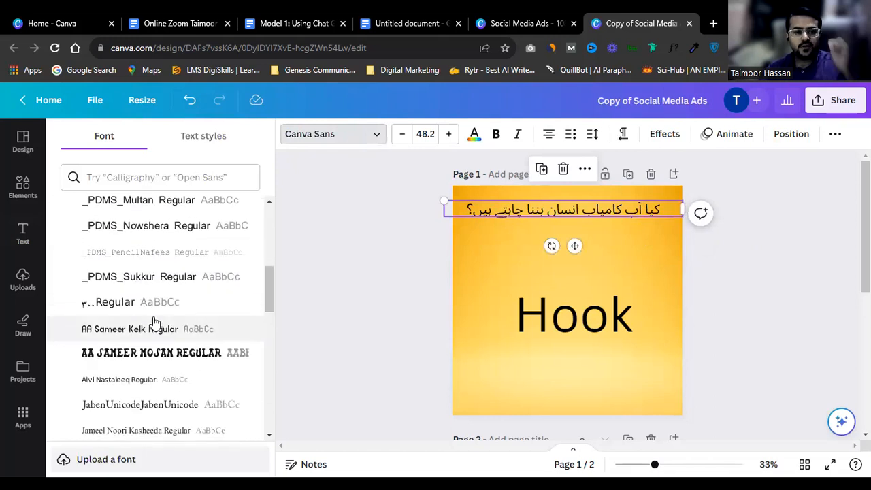
click(153, 428)
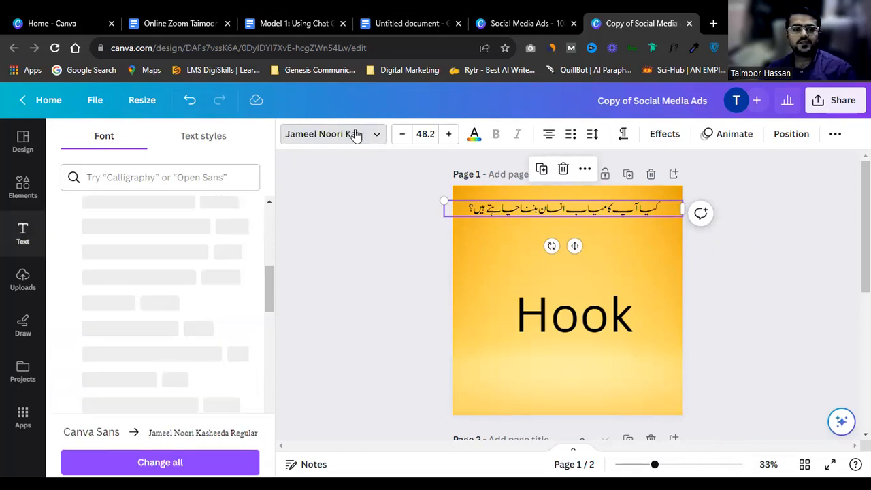
scroll(215, 272, up, 3)
scroll(215, 272, up, 2)
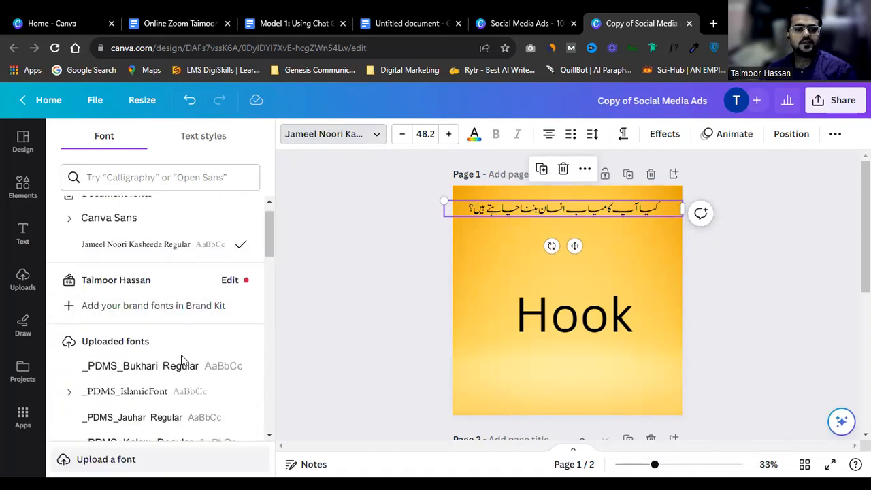
scroll(178, 400, down, 1)
scroll(182, 395, down, 4)
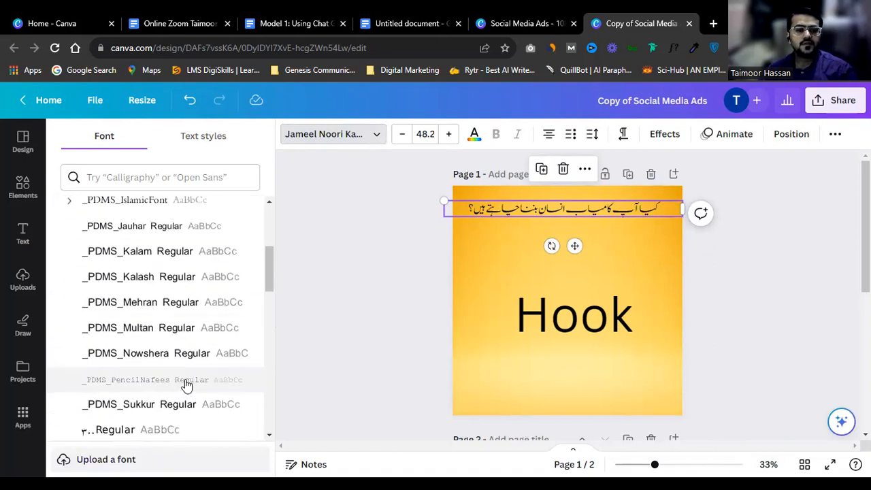
scroll(189, 368, down, 1)
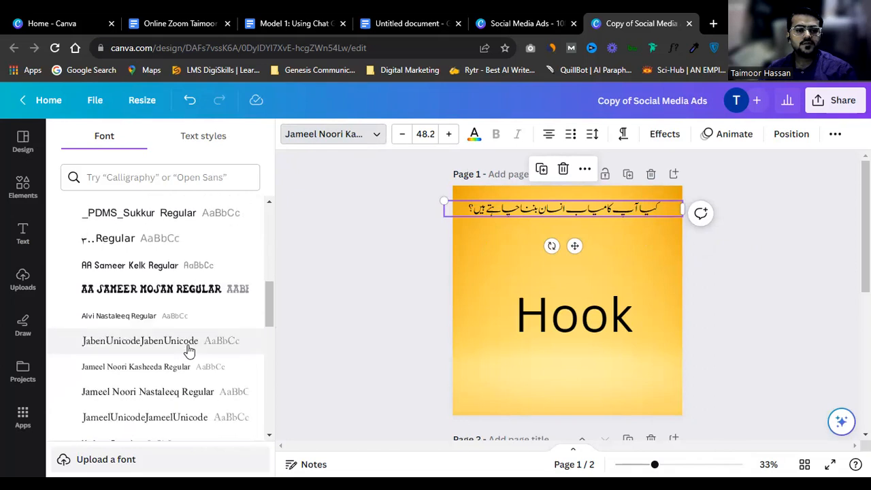
click(185, 366)
Step: Switch the question's font to Naskh Unicode, then search the font list for 'جامال'
scroll(188, 372, down, 3)
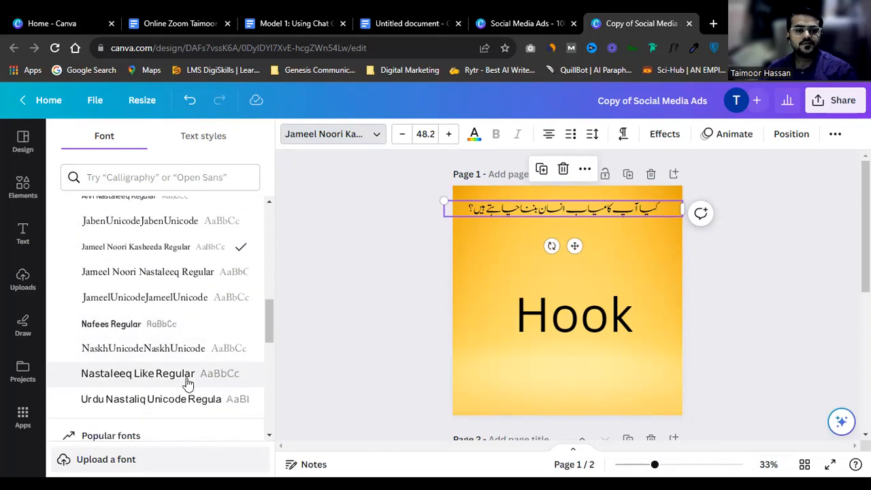
scroll(189, 336, up, 3)
scroll(189, 340, down, 2)
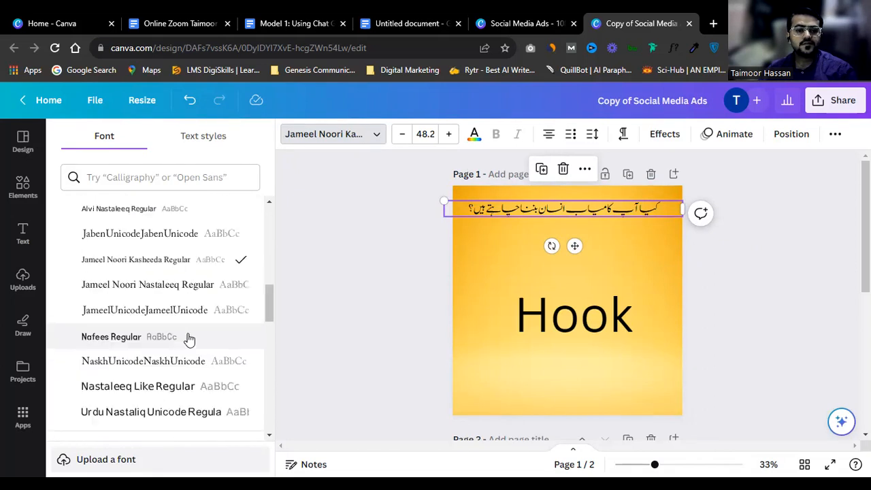
click(178, 343)
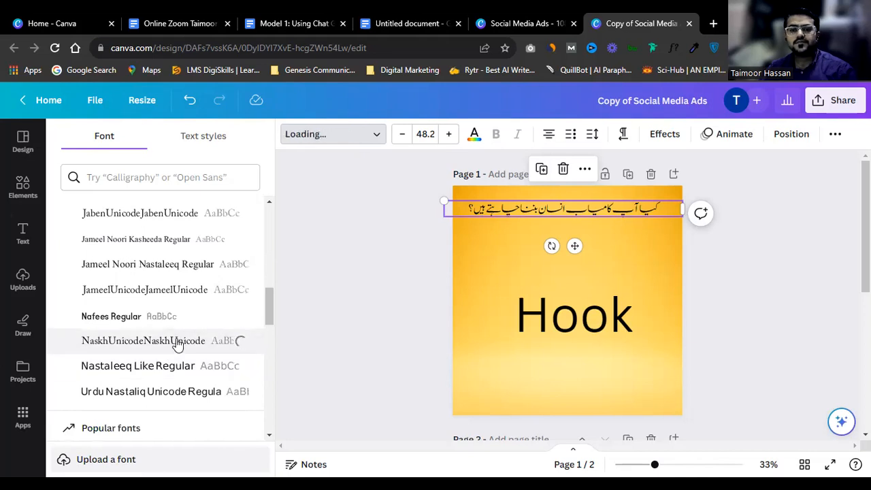
scroll(181, 276, up, 10)
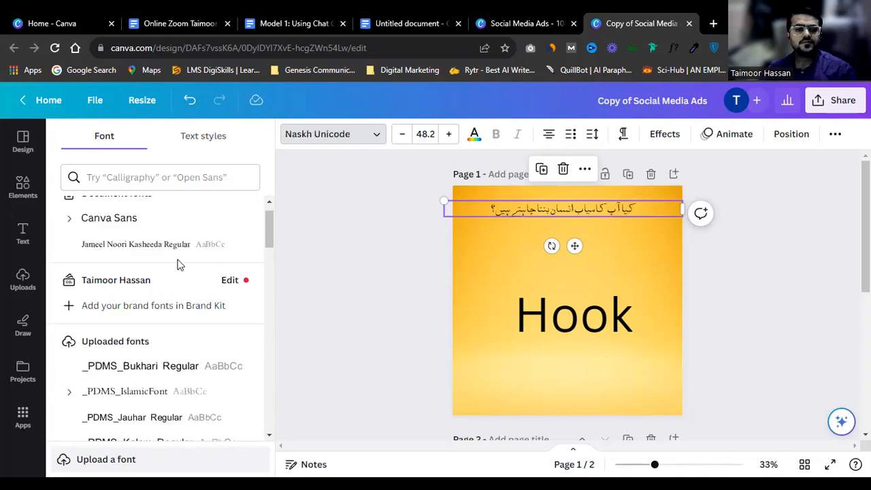
scroll(175, 317, up, 1)
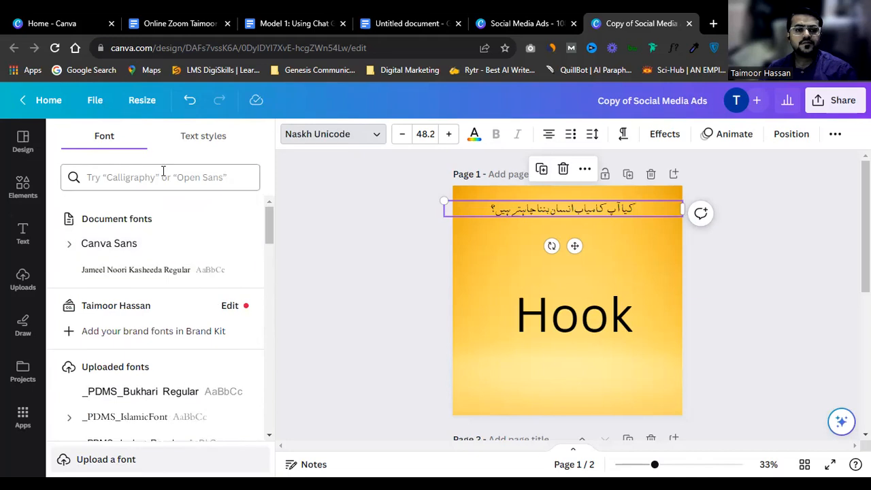
click(163, 175)
text(جامال)
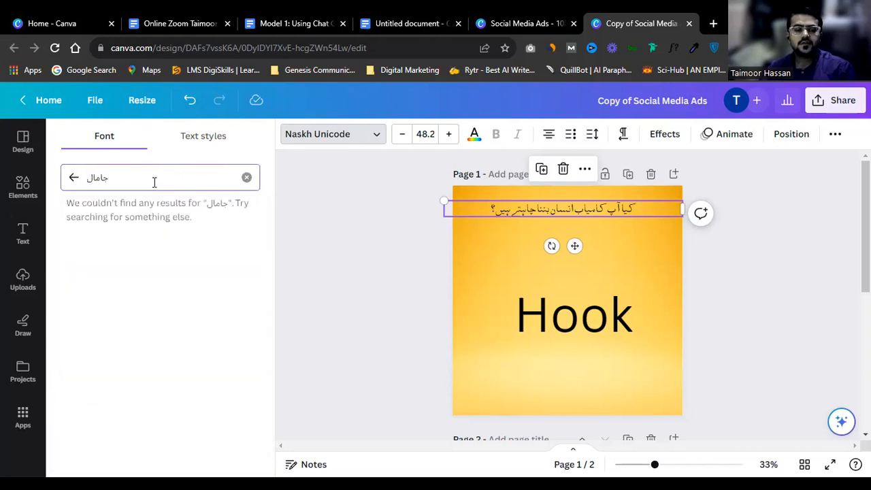
Step: Close the accidental save dialog, search fonts for 'jamal', and reapply Jameel Noori Kasheeda
key(ctrl+s)
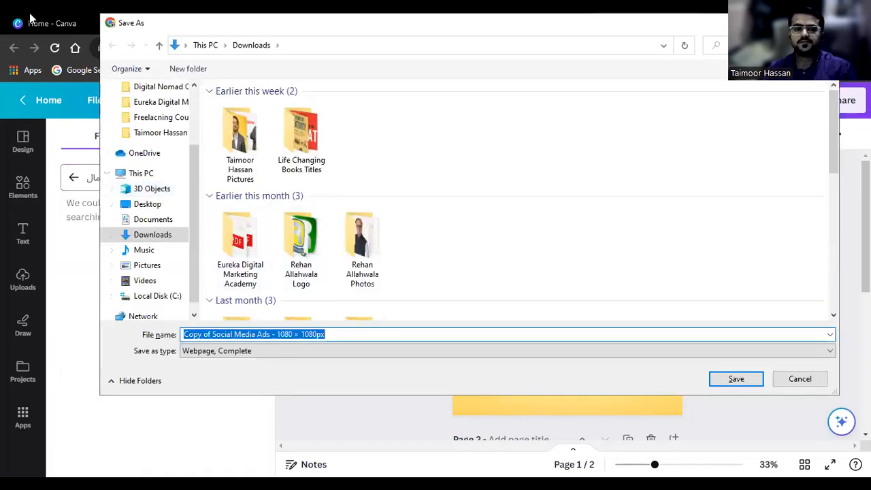
click(801, 379)
key(ctrl+a)
text(jamal)
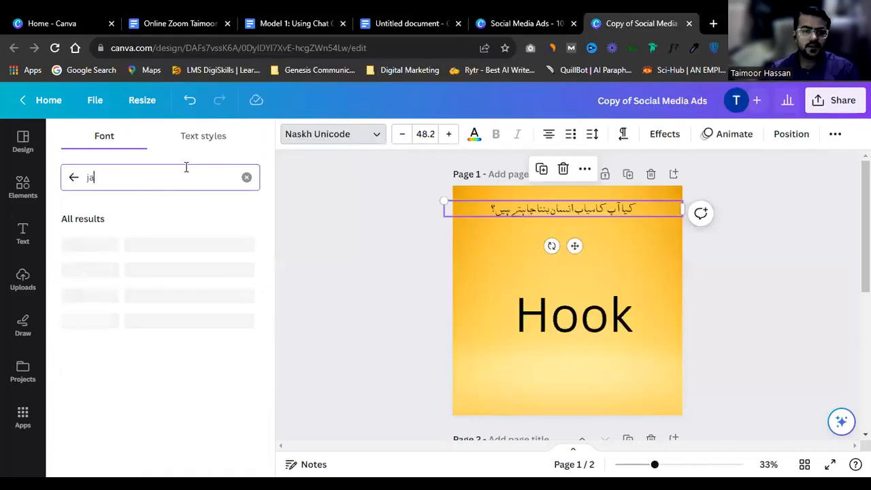
click(247, 177)
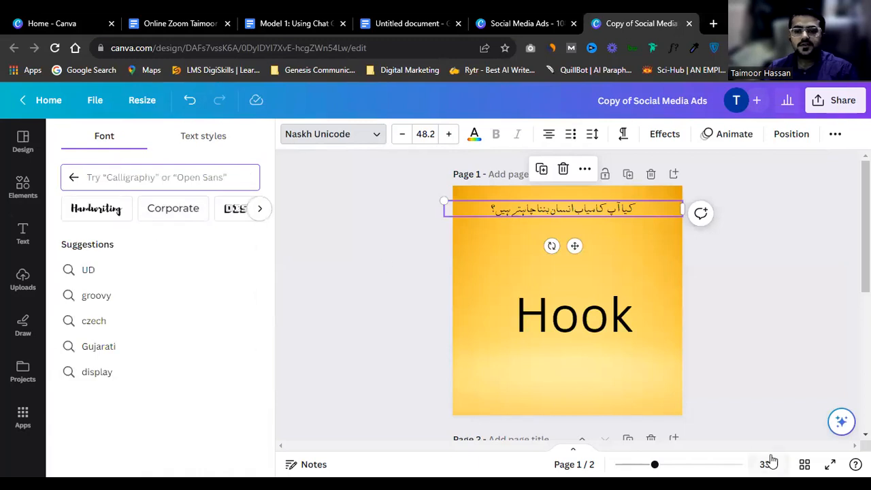
click(73, 176)
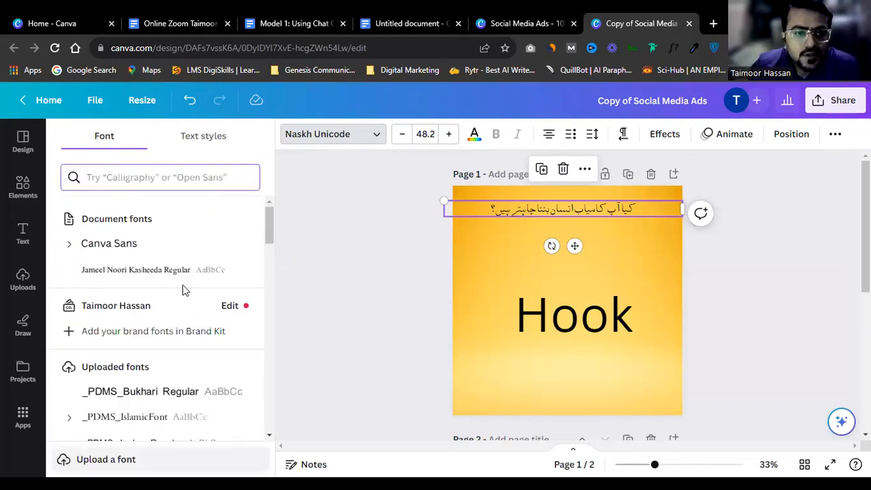
click(177, 275)
Step: Set the question to Alvi Nastaleeq and enlarge it to size 80.6
scroll(153, 327, down, 1)
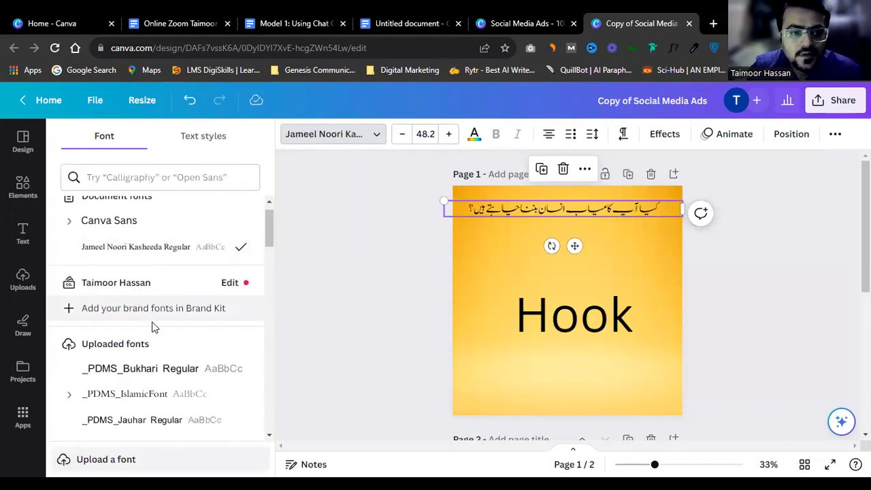
scroll(153, 327, down, 5)
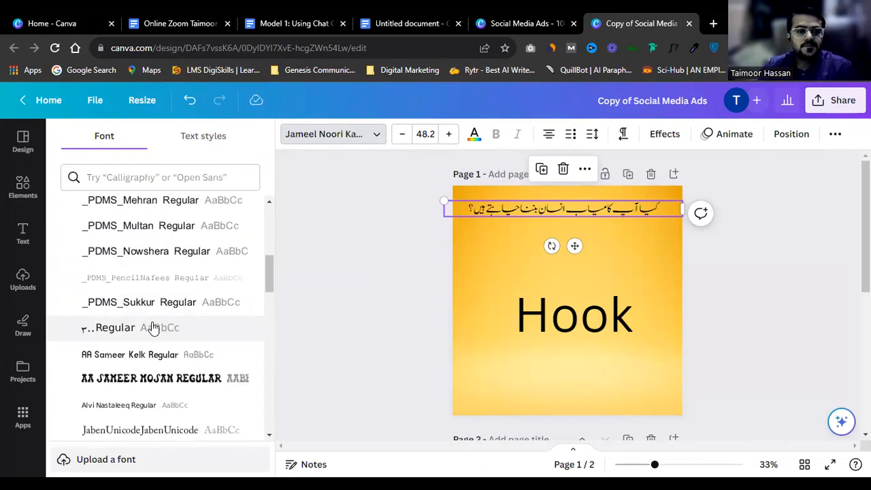
scroll(156, 313, down, 2)
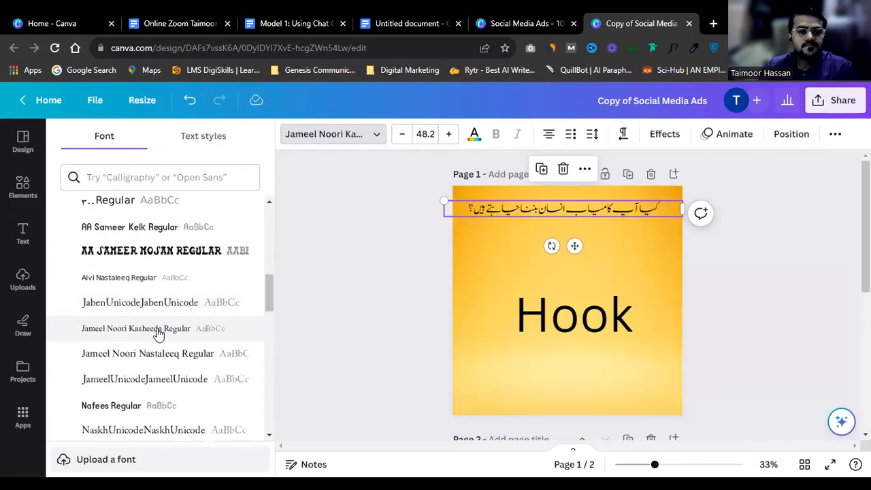
click(155, 279)
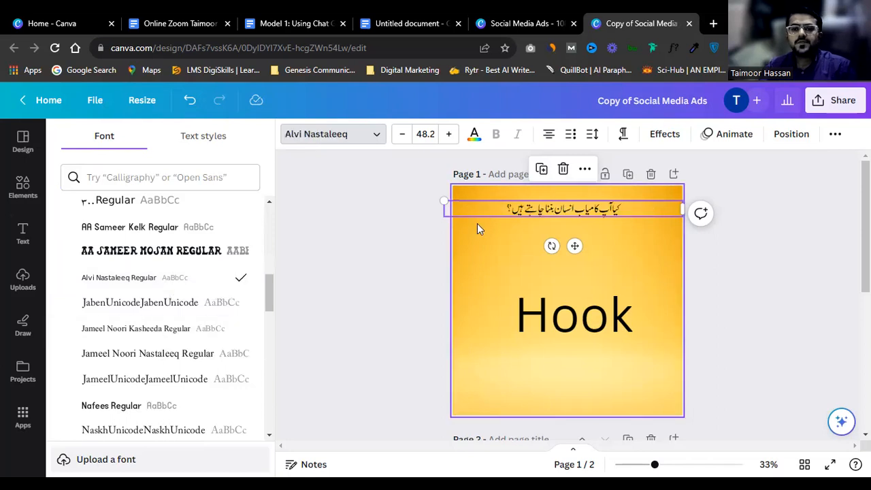
drag(439, 214, 364, 277)
scroll(667, 250, up, 3)
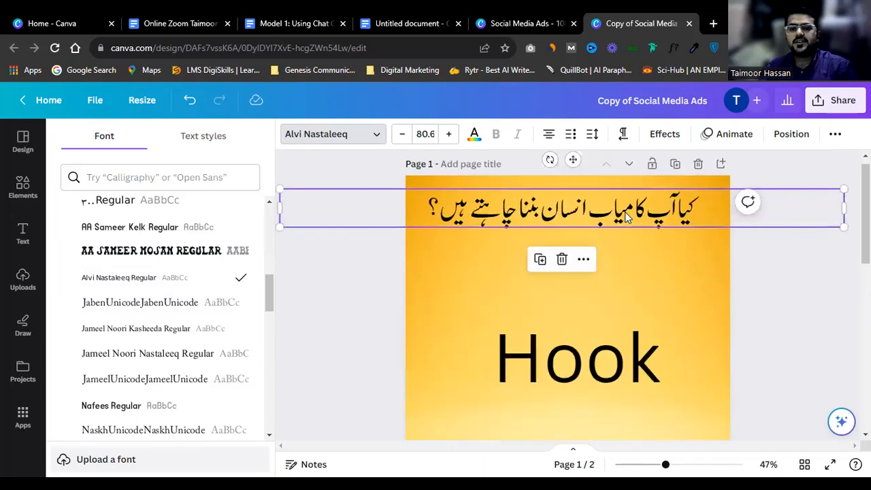
click(744, 249)
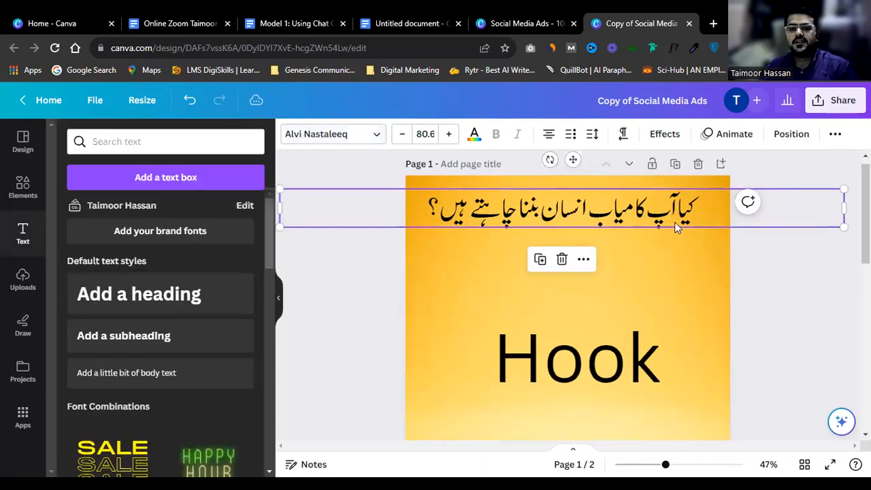
Step: Duplicate the Urdu question below it and change the copy to 'کیا آپ پیسے کمانا چاہتے ہیں؟'
click(640, 213)
click(639, 211)
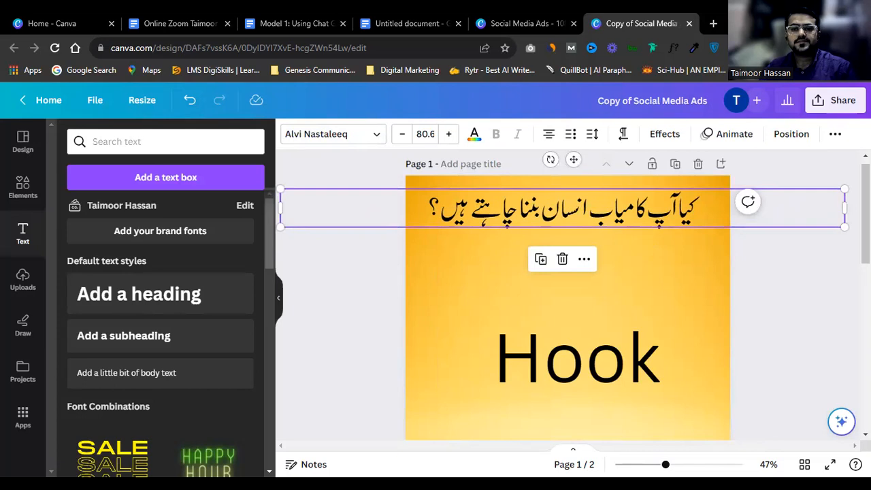
click(806, 267)
drag(663, 209, 668, 253)
double_click(664, 251)
key(Left)
key(shift+Right)
key(Right)
key(shift+Right)
key(shift+Right)
key(shift+Right)
key(shift+Right)
key(shift+Right)
key(shift+Right)
key(shift+Right)
key(shift+Right)
key(shift+Right)
key(shift+Right)
key(shift+Right)
key(shift+Right)
key(shift+Right)
key(shift+Right)
key(shift+Right)
key(shift+Right)
key(shift+Right)
key(shift+Right)
key(shift+Right)
key(shift+Right)
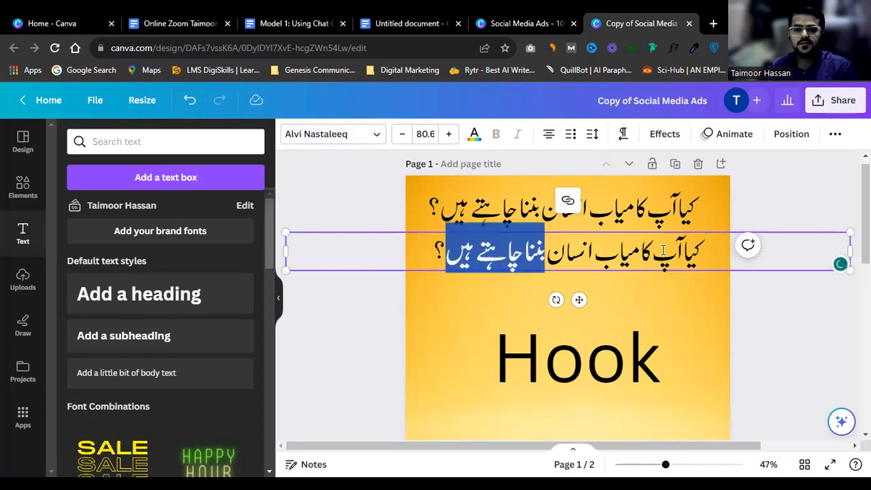
text(p؟)
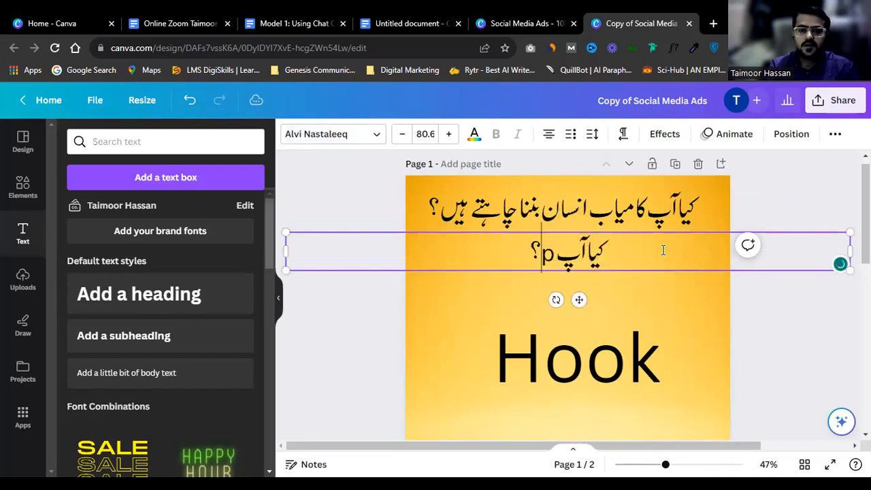
key(BackSpace)
text(پیسے کم)
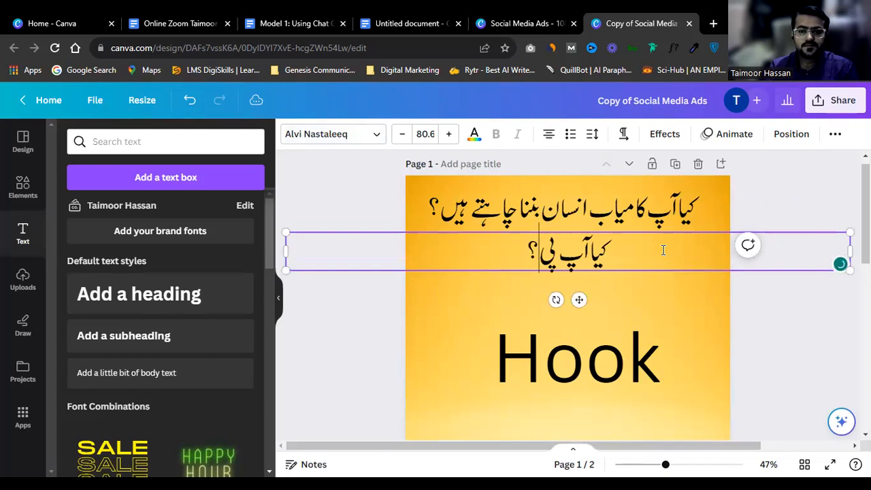
text(انا)
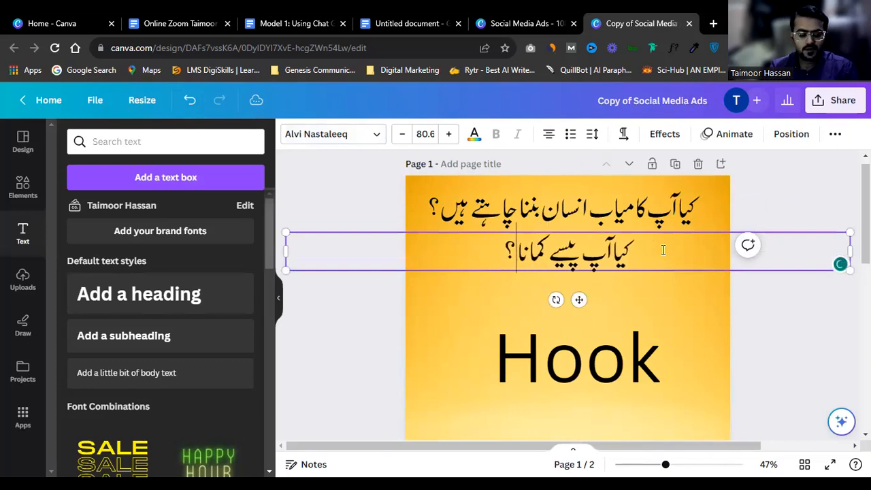
text( چاہتے ہیں)
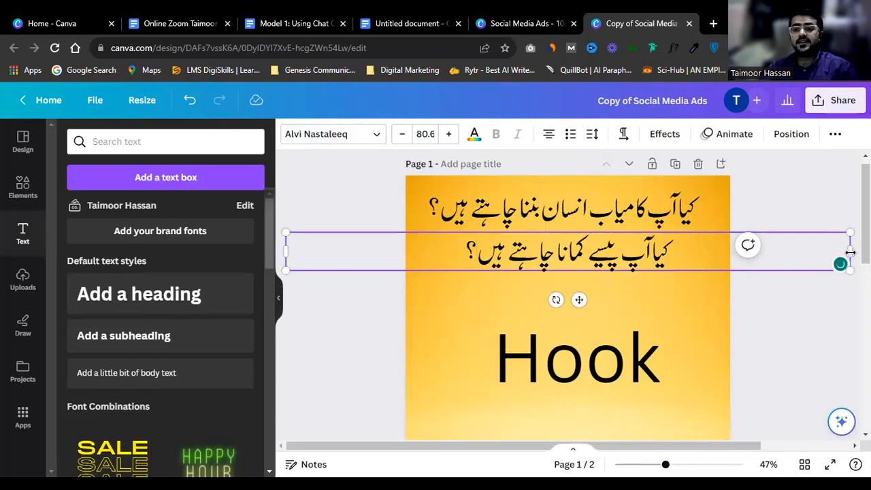
Step: Narrow both Urdu text boxes to fit their lines
drag(849, 252, 686, 252)
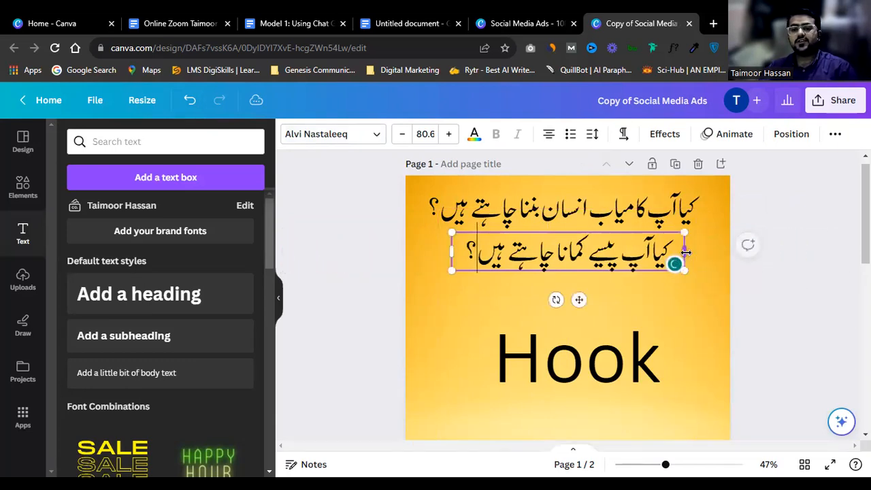
click(800, 208)
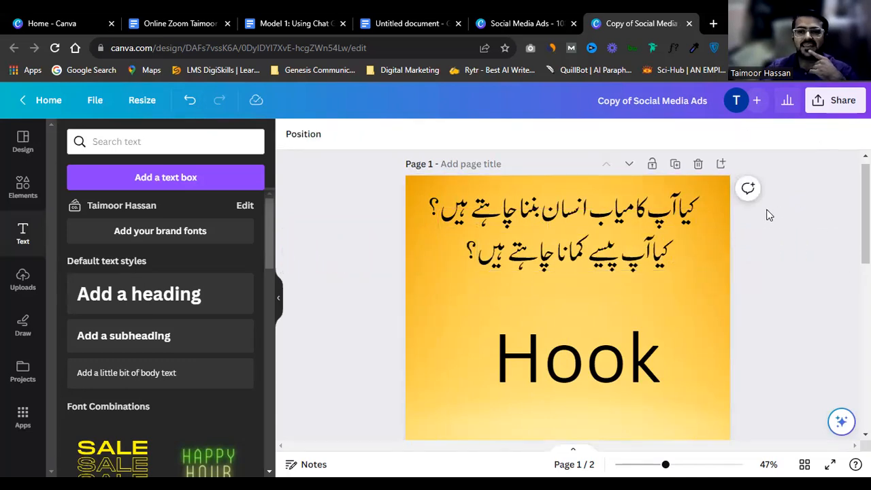
click(636, 206)
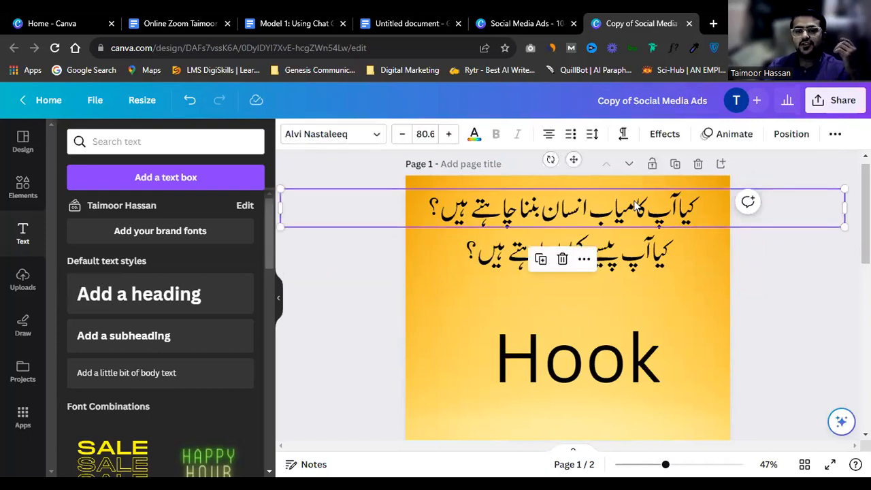
double_click(636, 206)
drag(845, 206, 731, 204)
click(720, 244)
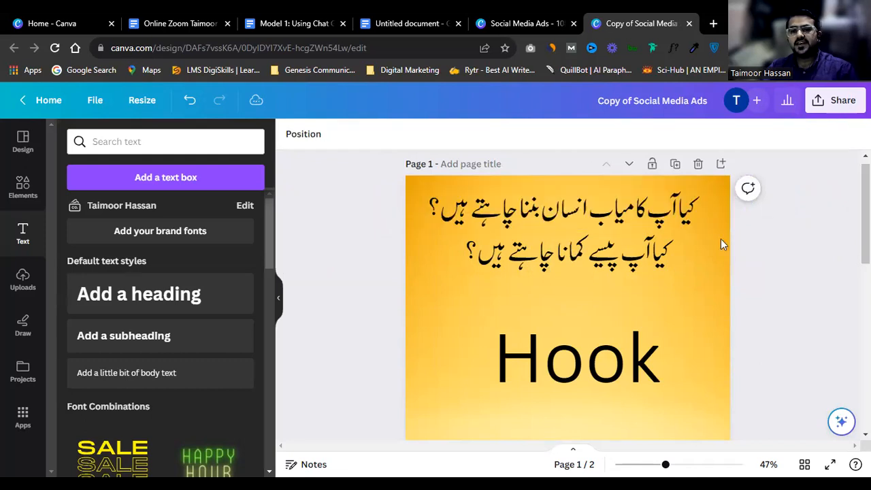
Step: Check both Urdu lines, then place a copy of the second question below it
click(644, 215)
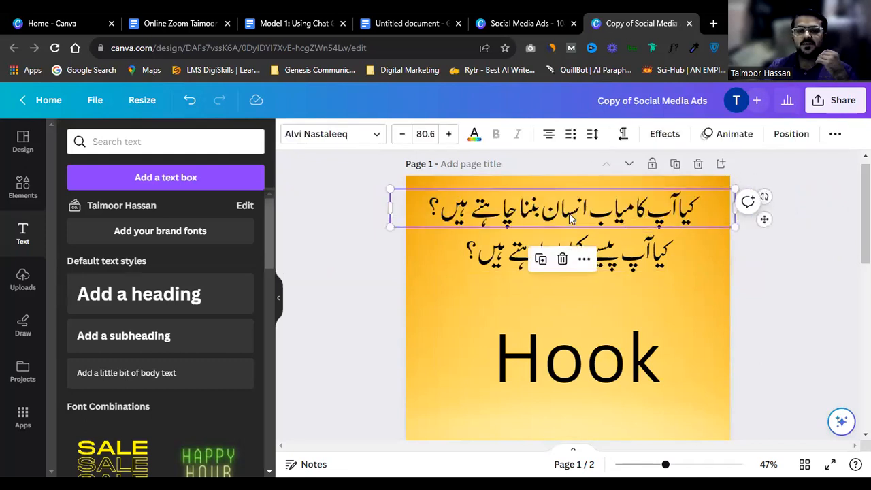
double_click(570, 217)
triple_click(635, 208)
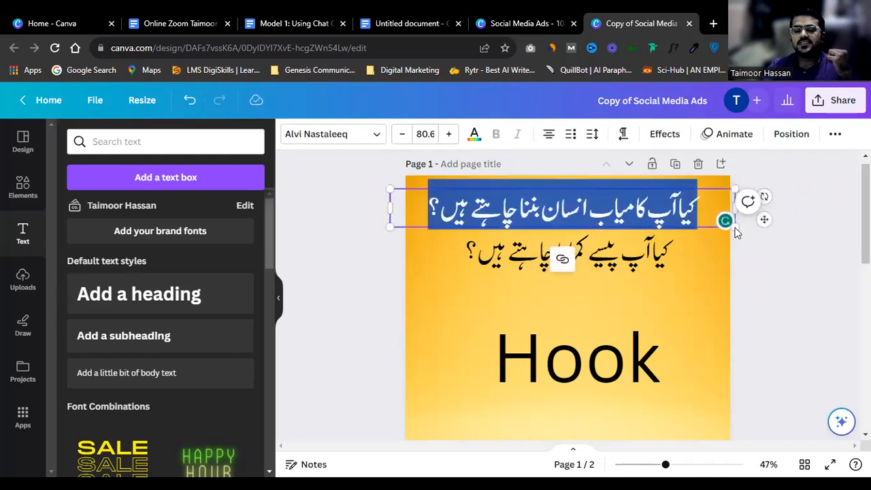
click(788, 262)
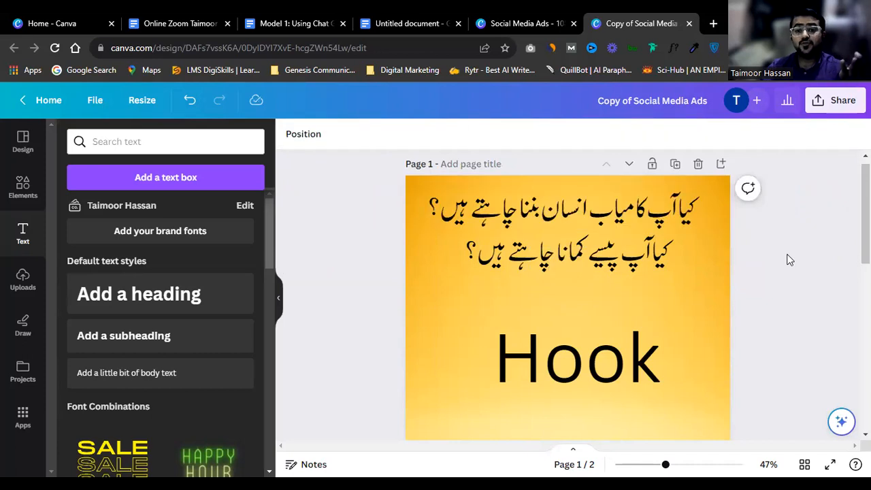
click(614, 267)
double_click(571, 251)
click(614, 217)
triple_click(613, 211)
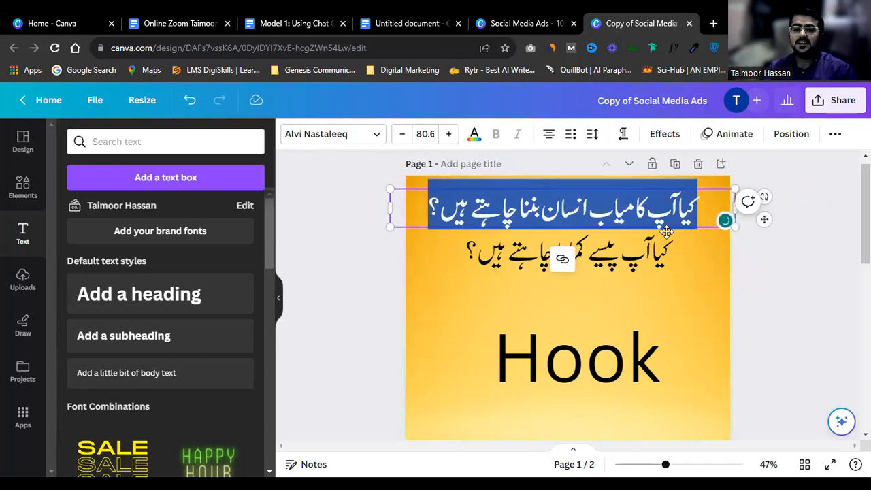
click(666, 291)
click(646, 267)
drag(645, 264, 643, 300)
double_click(643, 300)
Step: Replace the Hook text with 'Pain' and shrink it to size 142
click(640, 368)
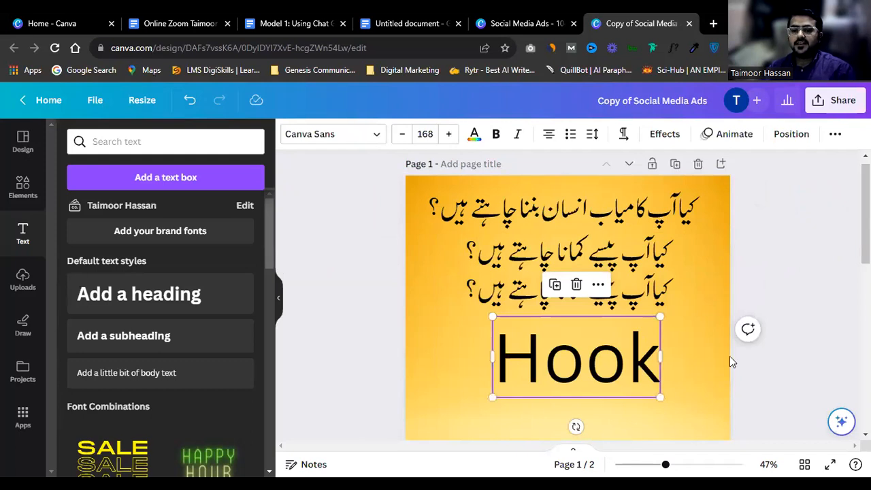
scroll(729, 355, down, 2)
drag(623, 238, 561, 258)
click(561, 259)
text(Pai)
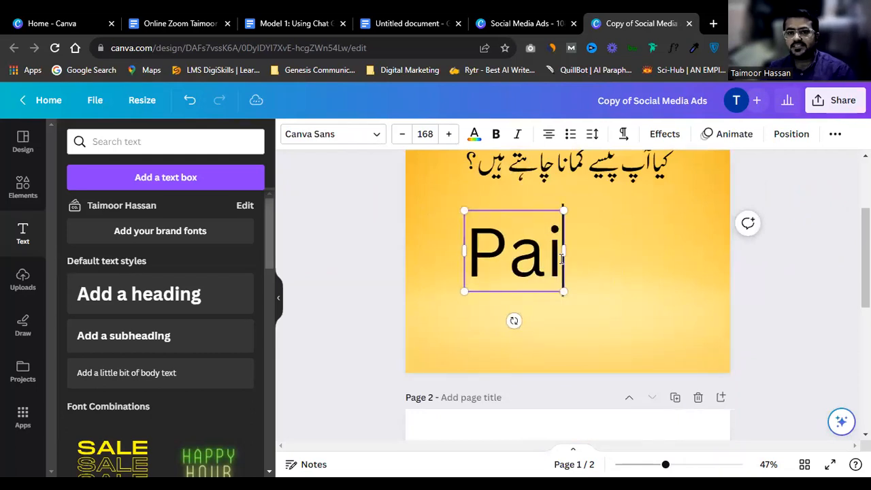
text(n)
key(ctrl+a)
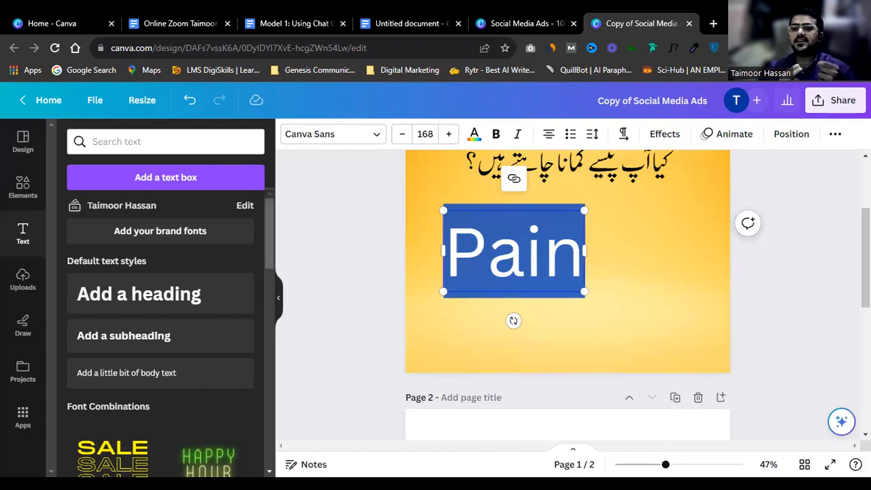
scroll(567, 293, up, 1)
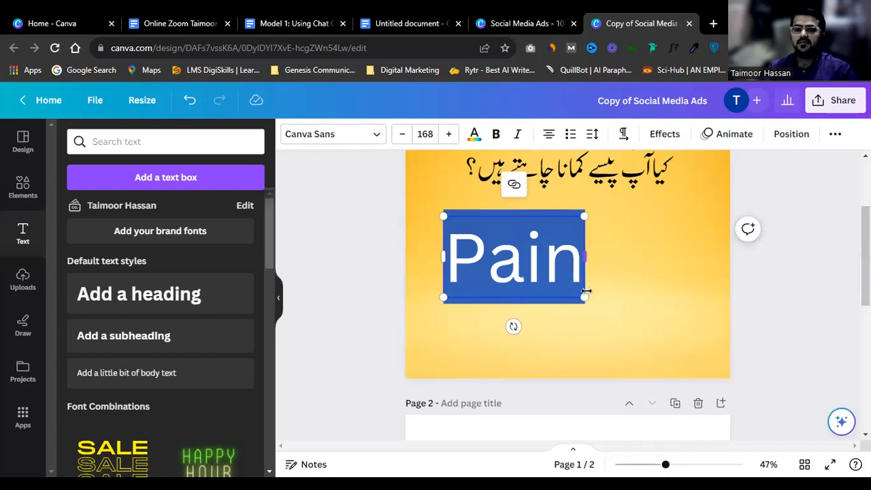
drag(583, 297, 562, 285)
click(808, 217)
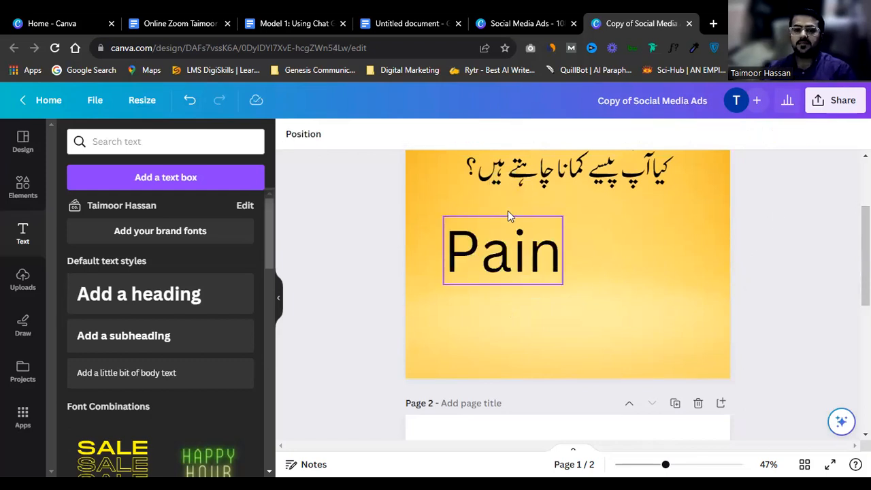
Step: Replace 'Pain' with the Health and Wealth lines
click(484, 253)
double_click(484, 253)
text(H)
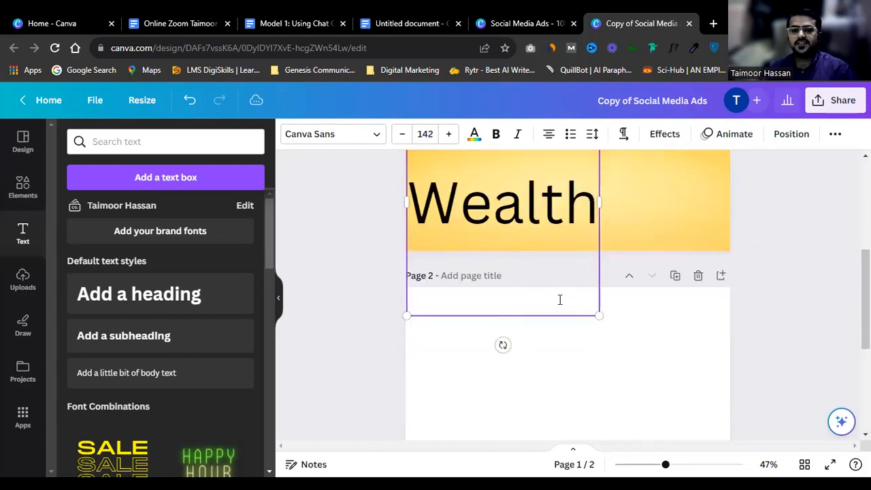
drag(592, 309, 555, 227)
scroll(704, 243, up, 2)
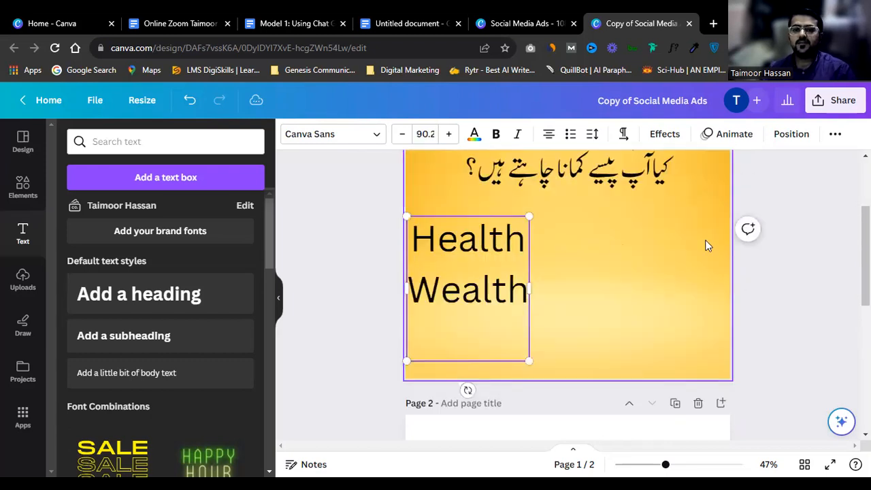
click(752, 242)
drag(486, 233, 537, 241)
Step: Add a third line reading 'Relationship' below Wealth, fixing its spelling
click(581, 293)
key(Return)
text(R)
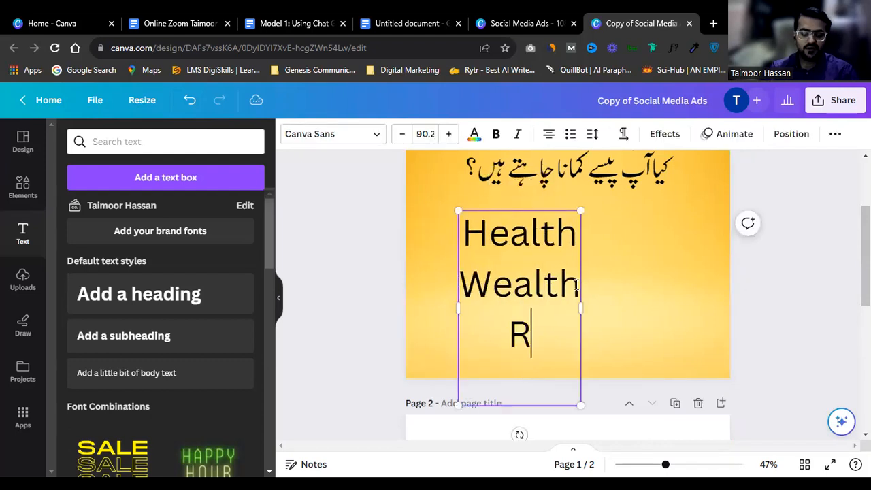
text(elation)
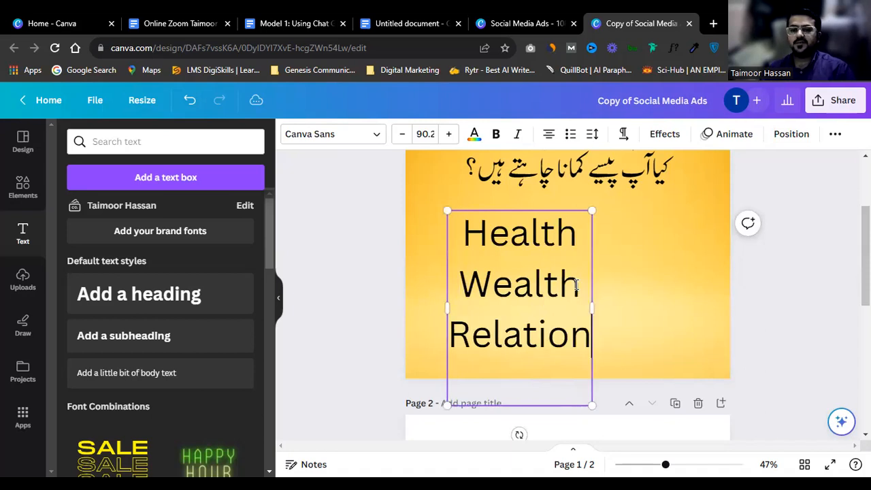
text(sip)
key(Left)
key(Left)
text(h)
click(601, 266)
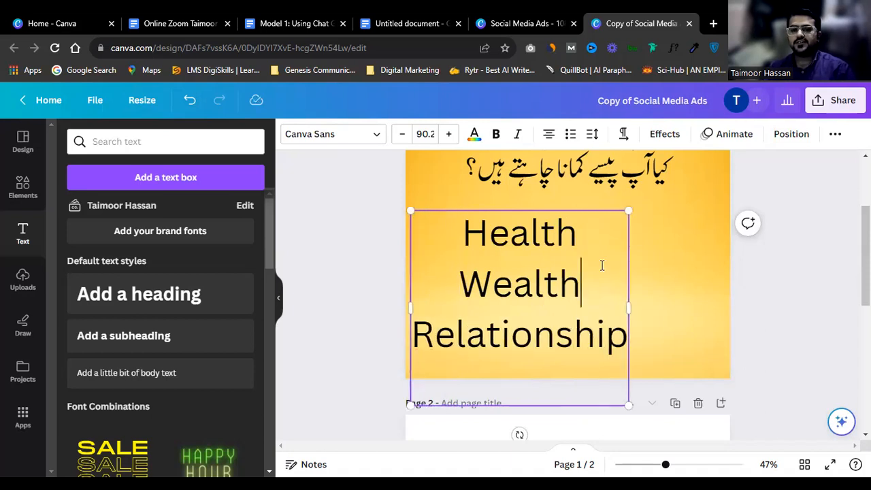
Step: Select all of Health, Wealth and Relationship and left-align the three lines
key(ctrl+a)
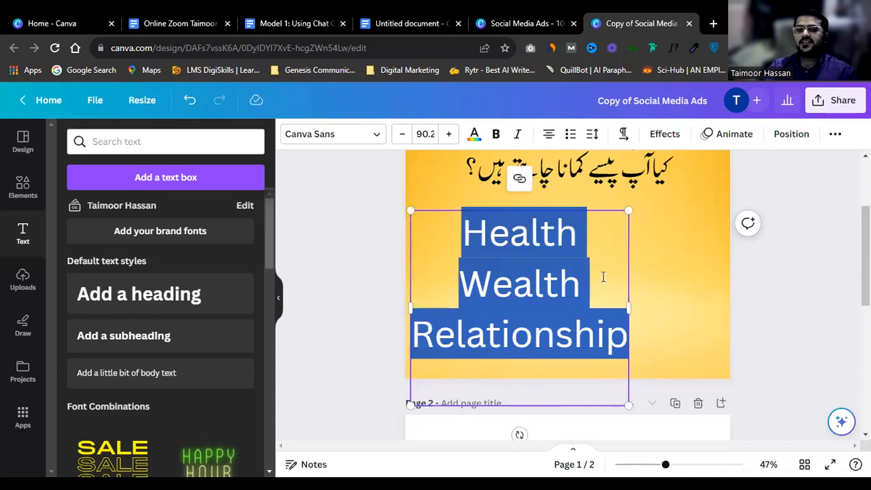
double_click(520, 286)
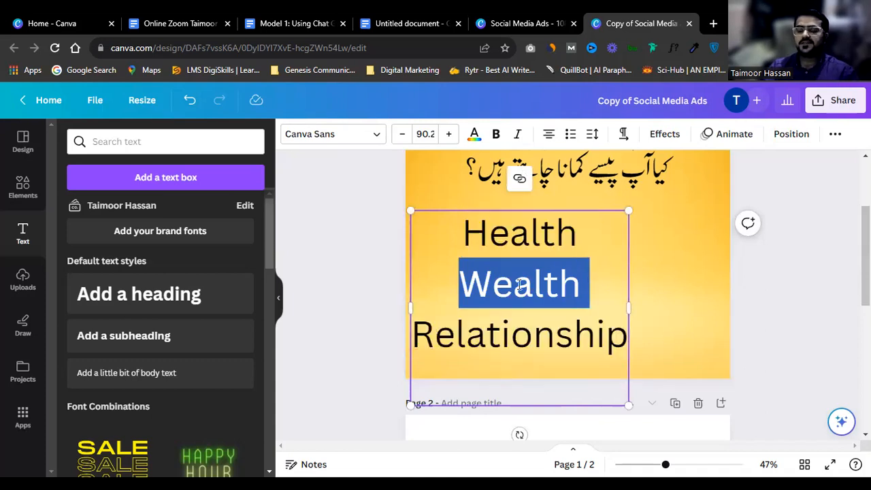
click(528, 254)
double_click(530, 272)
double_click(545, 233)
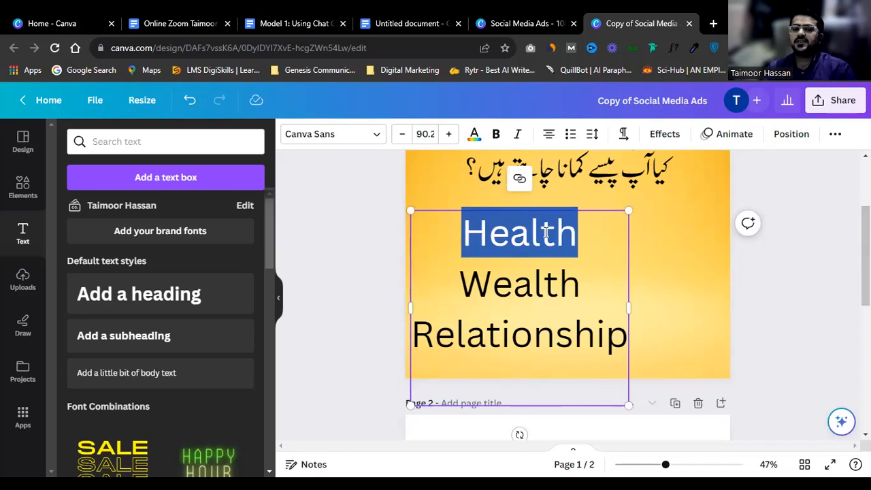
key(ctrl+a)
double_click(545, 232)
key(ctrl+a)
click(547, 134)
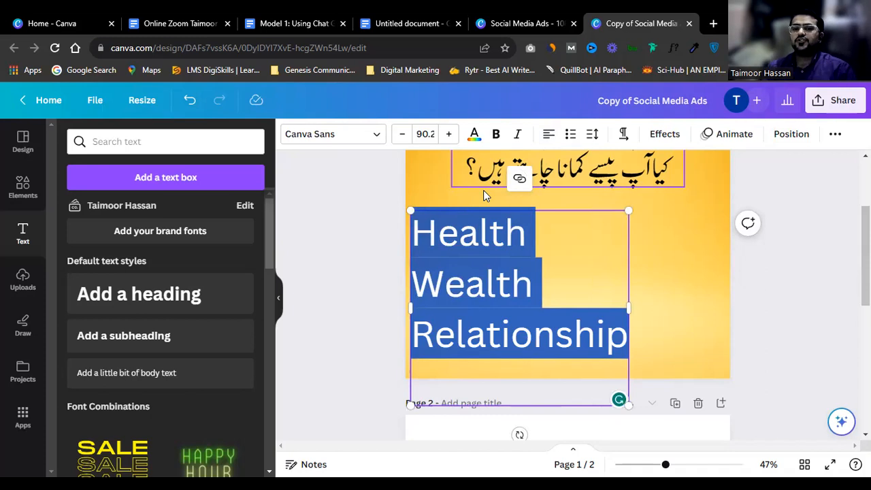
scroll(483, 190, up, 2)
scroll(529, 196, up, 2)
Step: Delete the third Urdu question, keeping the top two
click(599, 225)
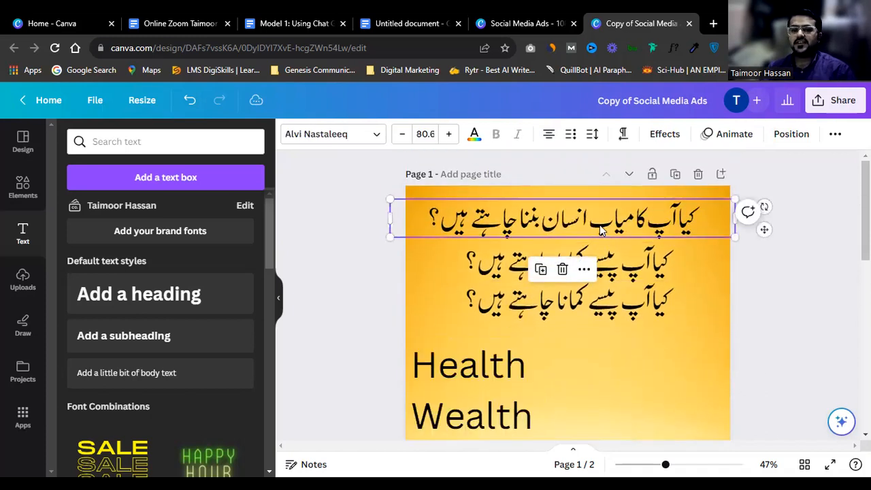
double_click(624, 225)
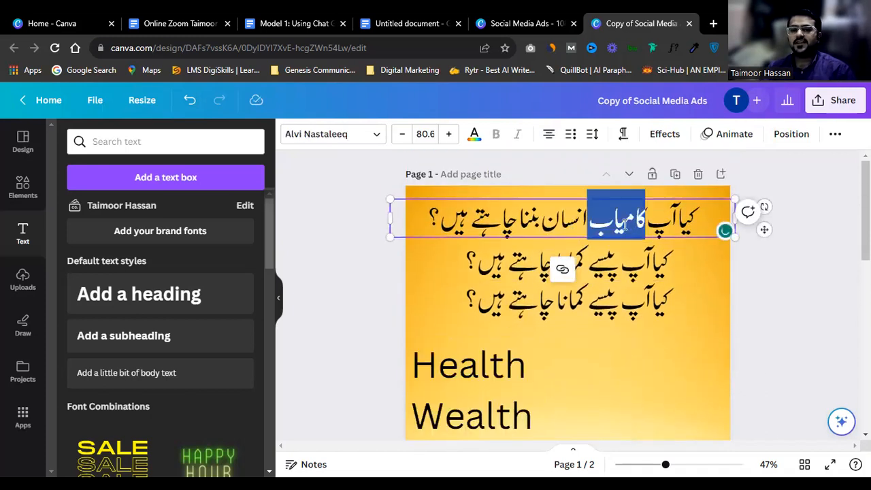
click(654, 301)
key(Delete)
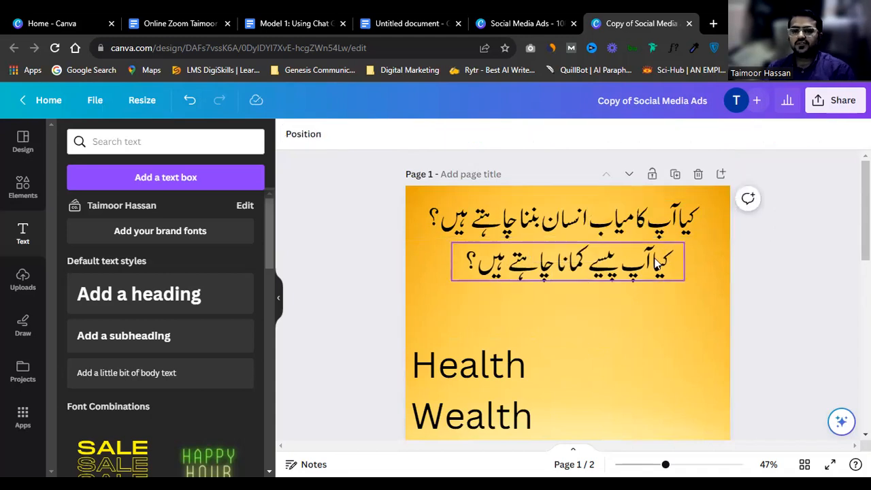
click(637, 218)
Step: Add a square from a 'shape' element search at the page's top-left corner
click(23, 185)
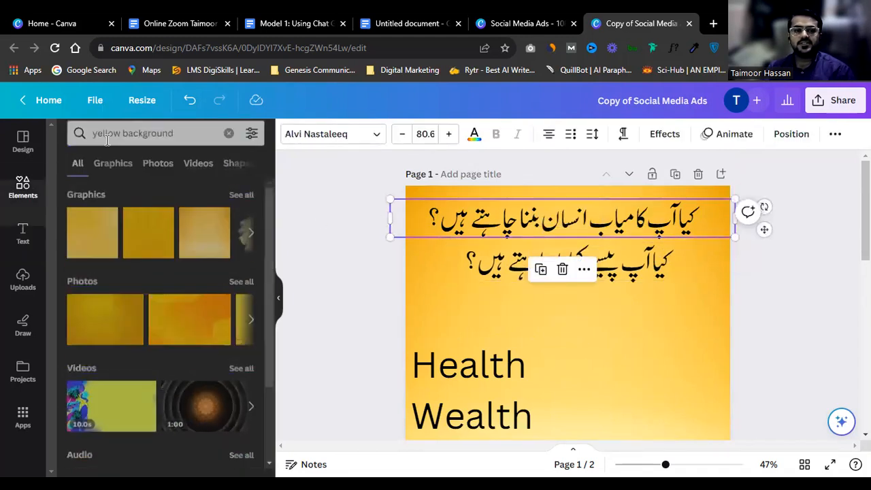
click(124, 140)
triple_click(125, 141)
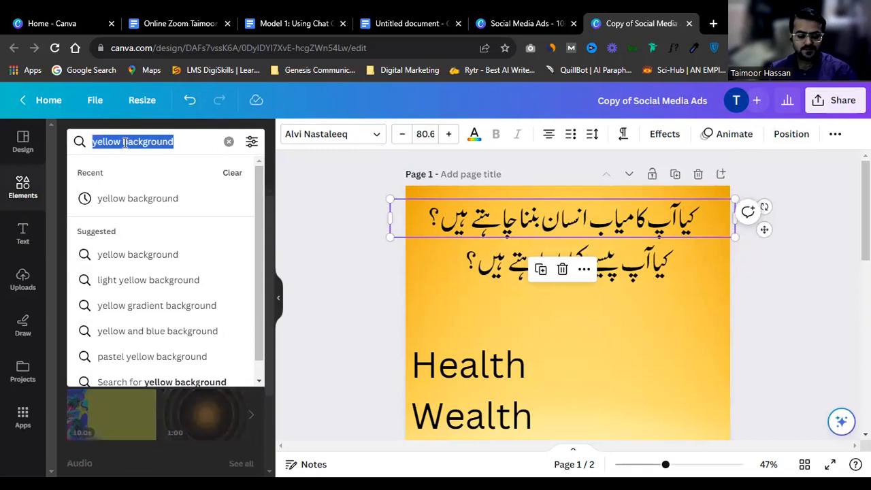
text(shape)
key(Return)
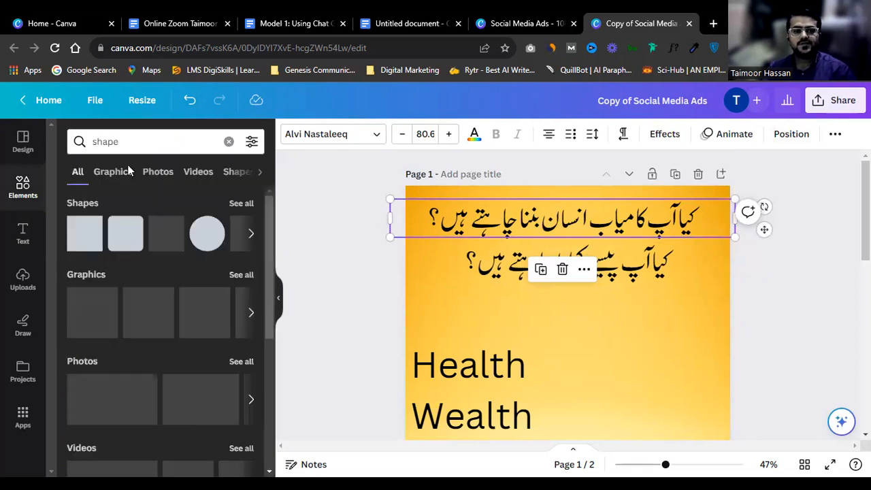
click(84, 233)
drag(562, 332, 449, 218)
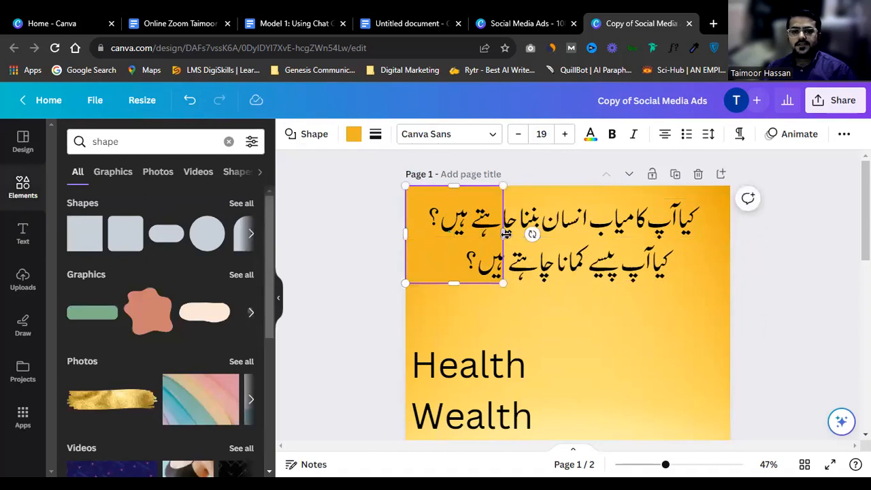
Step: Stretch the square across the full page width and colour it black
click(505, 234)
click(503, 233)
drag(504, 233, 729, 234)
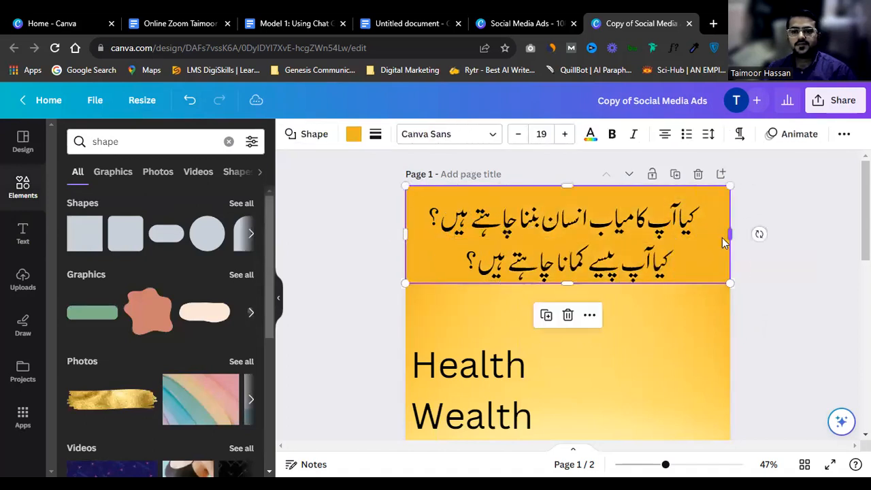
click(352, 138)
click(144, 211)
Step: Make both Urdu questions white and shrink the second question to size 57
click(563, 219)
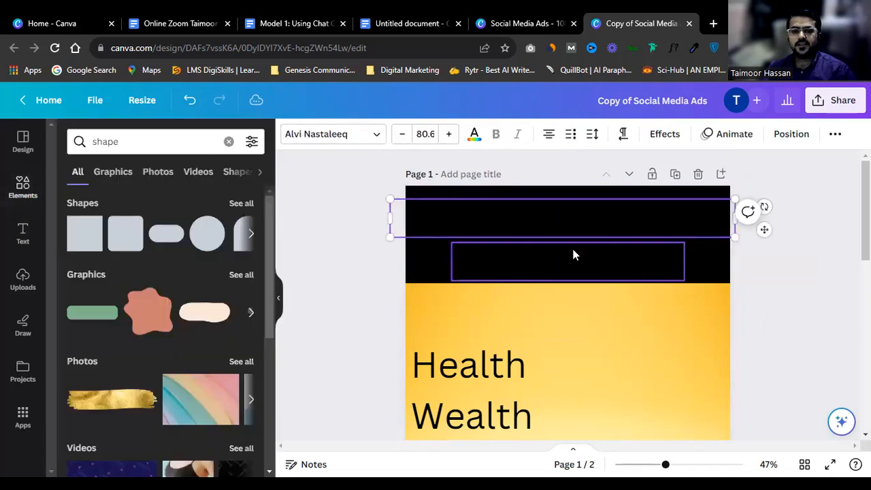
shift+click(571, 254)
click(474, 134)
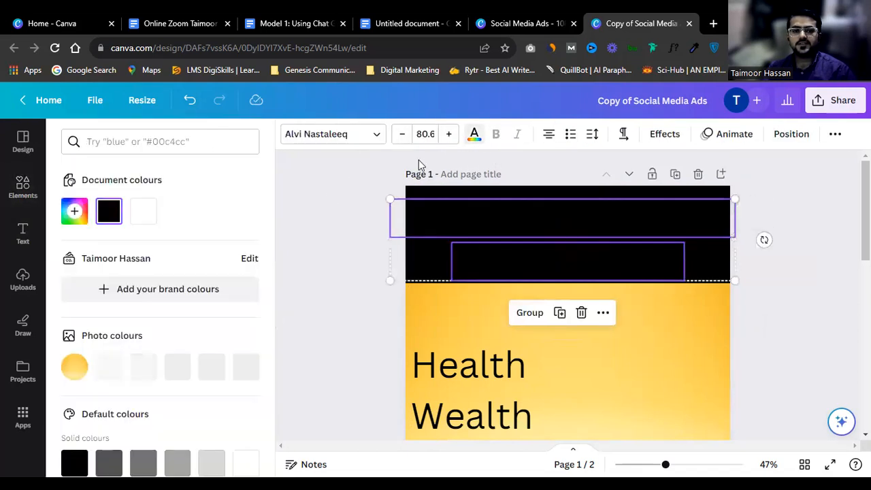
click(143, 211)
click(632, 267)
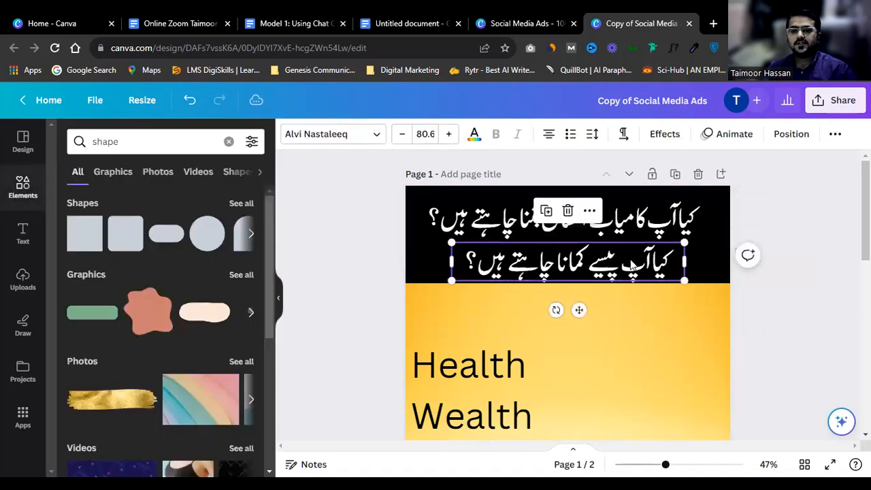
drag(684, 280, 619, 260)
Step: Make the black band slightly shorter, undoing an accidental upward nudge
click(650, 229)
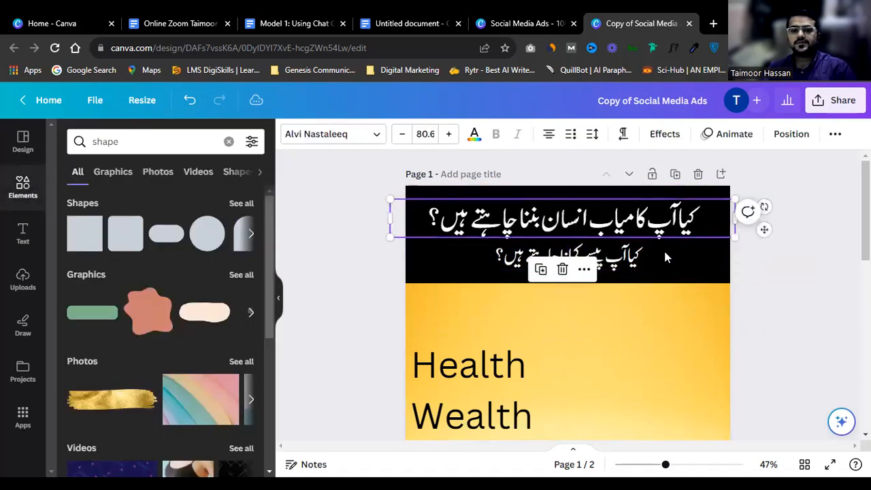
click(665, 256)
drag(576, 283, 575, 278)
drag(599, 232, 624, 219)
key(ctrl+z)
Step: Delete the Health, Wealth, Relationship text box
click(629, 224)
scroll(574, 288, down, 1)
click(476, 312)
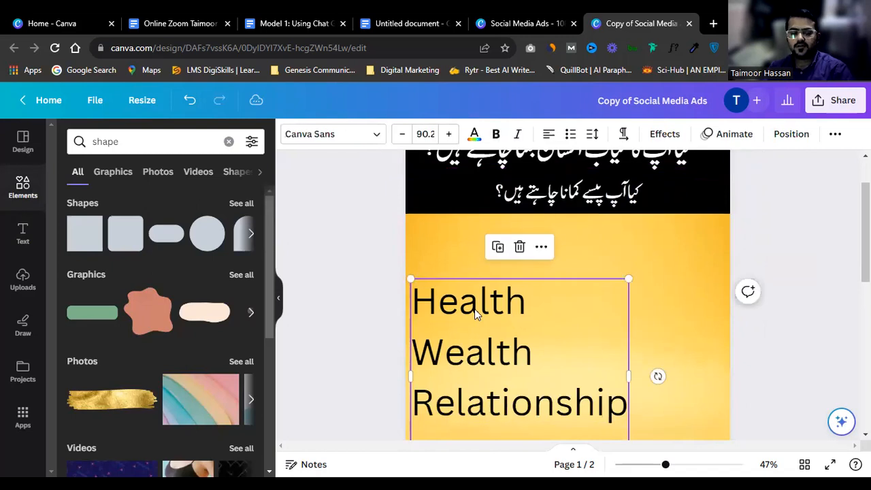
scroll(476, 313, down, 1)
key(Delete)
scroll(517, 303, up, 3)
Step: Set the top Urdu question's font to Jameel Noori Nastaleeq
click(575, 213)
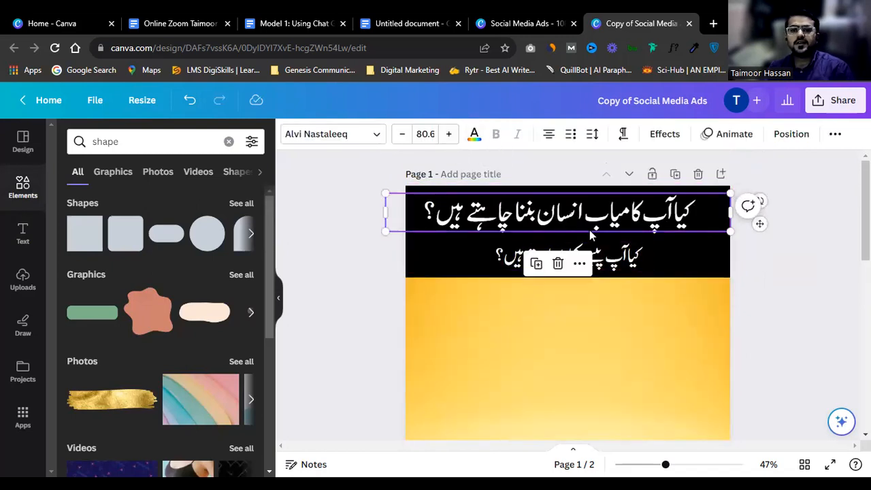
click(671, 340)
click(662, 227)
click(635, 266)
click(643, 219)
click(299, 136)
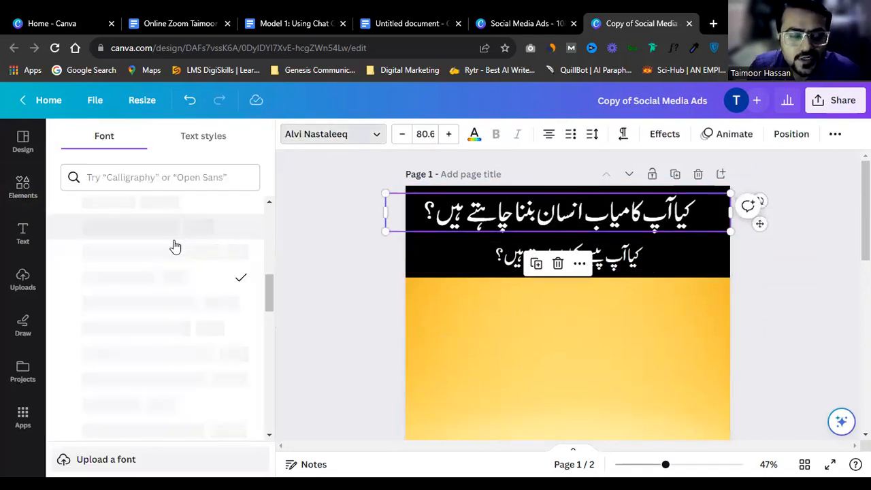
scroll(175, 272, down, 1)
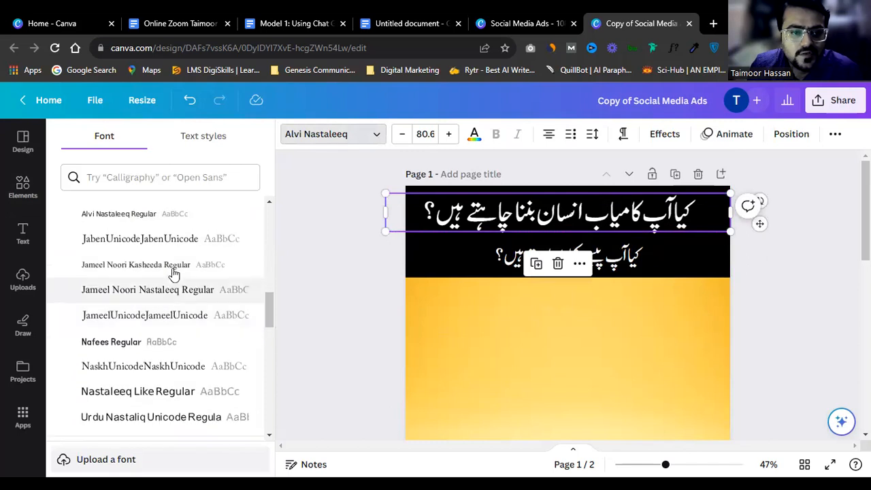
click(174, 269)
click(175, 293)
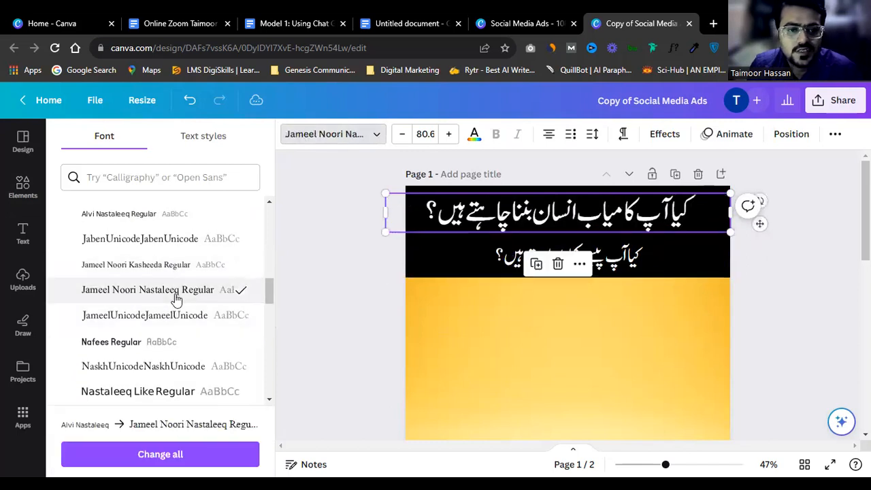
Step: Set the second Urdu question's font to Jameel Noori Nastaleeq too
click(446, 261)
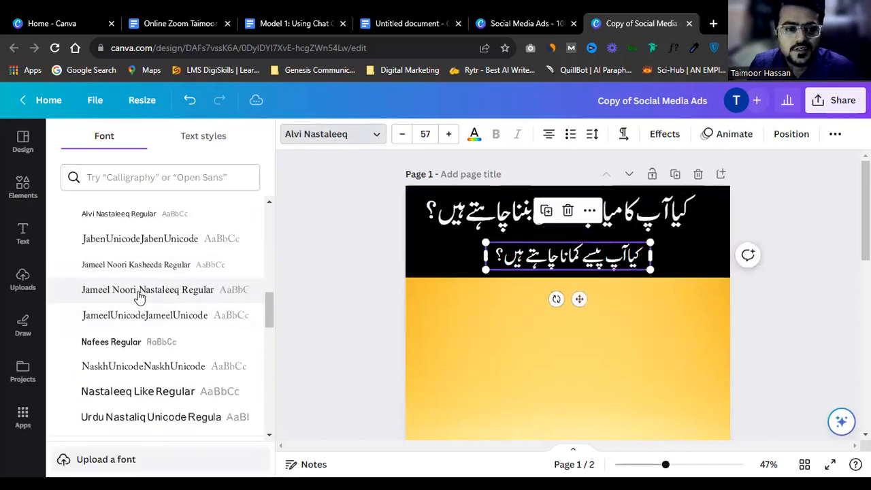
click(157, 264)
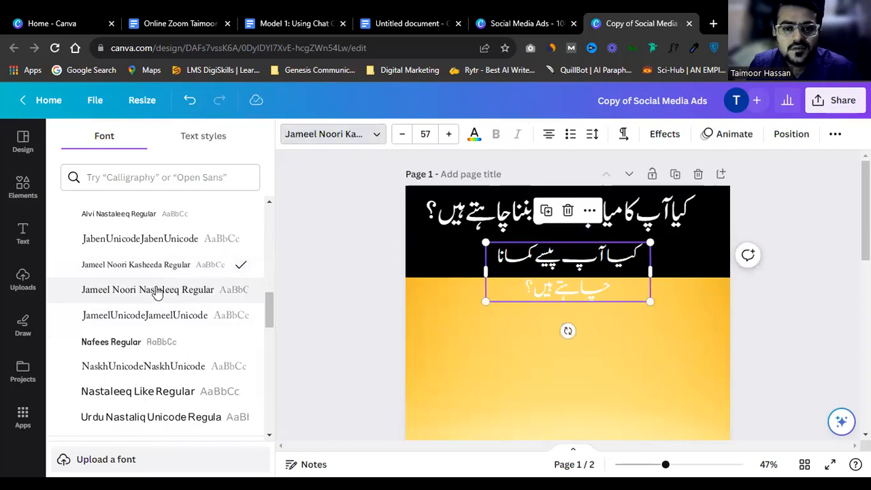
click(156, 291)
click(721, 354)
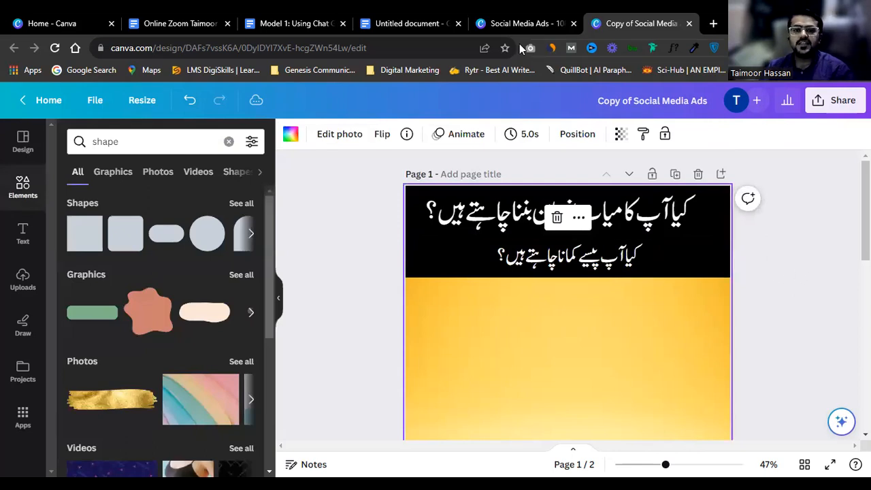
Step: Narrow the top Urdu question's text box
click(642, 215)
drag(739, 211, 709, 211)
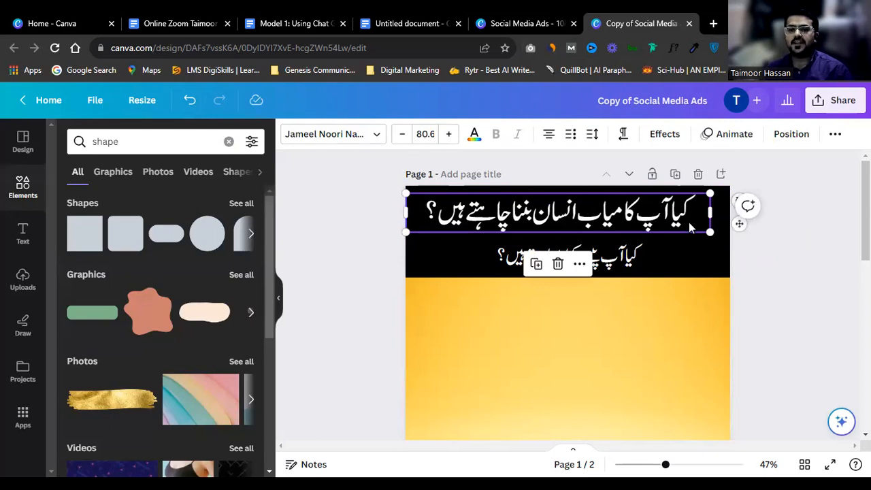
click(619, 257)
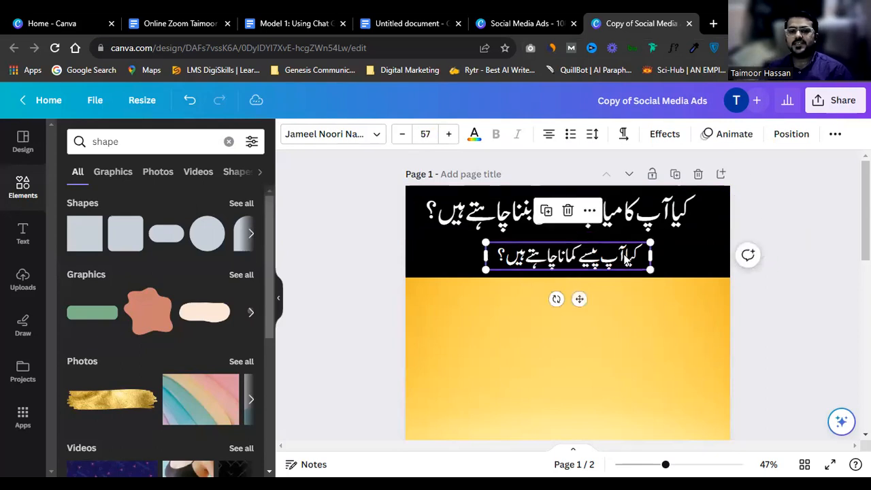
click(788, 242)
Step: Shorten the black header band from below to fit the two questions
scroll(787, 242, down, 2)
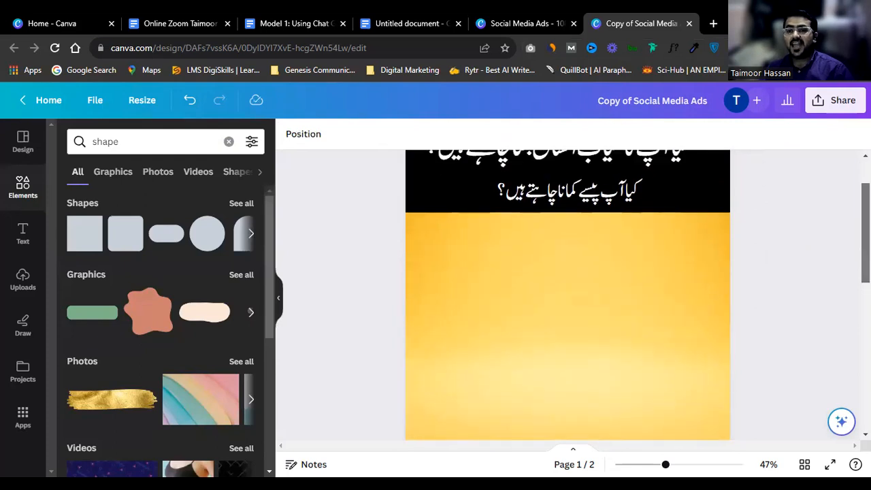
scroll(568, 292, up, 1)
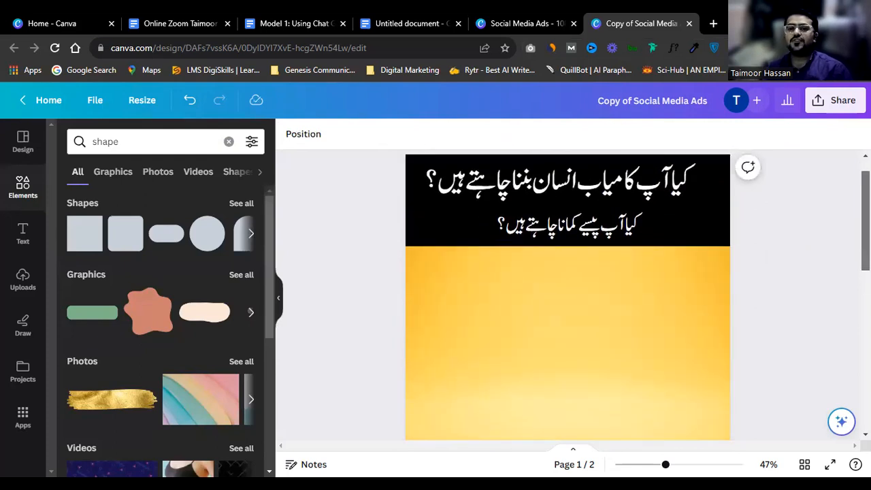
scroll(567, 293, up, 1)
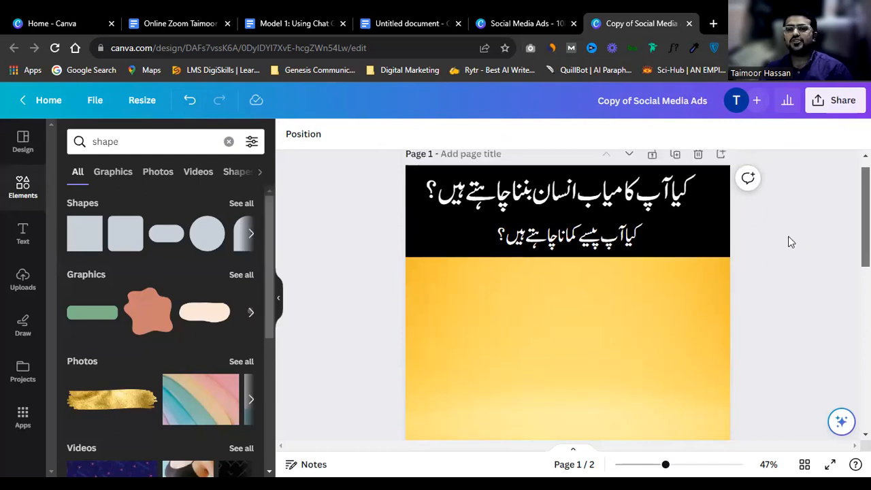
scroll(700, 255, down, 1)
scroll(688, 263, down, 1)
scroll(612, 249, up, 2)
click(556, 272)
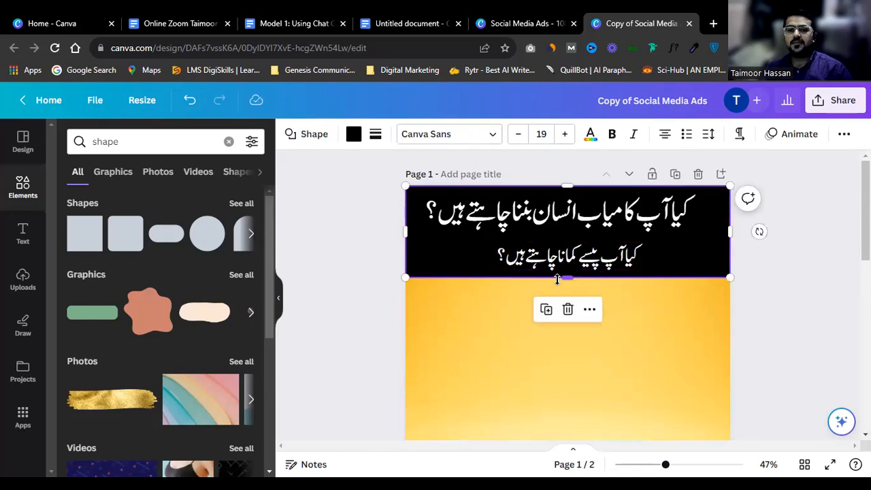
drag(566, 273, 586, 245)
Step: Delete the empty second page so the design has one page
click(605, 211)
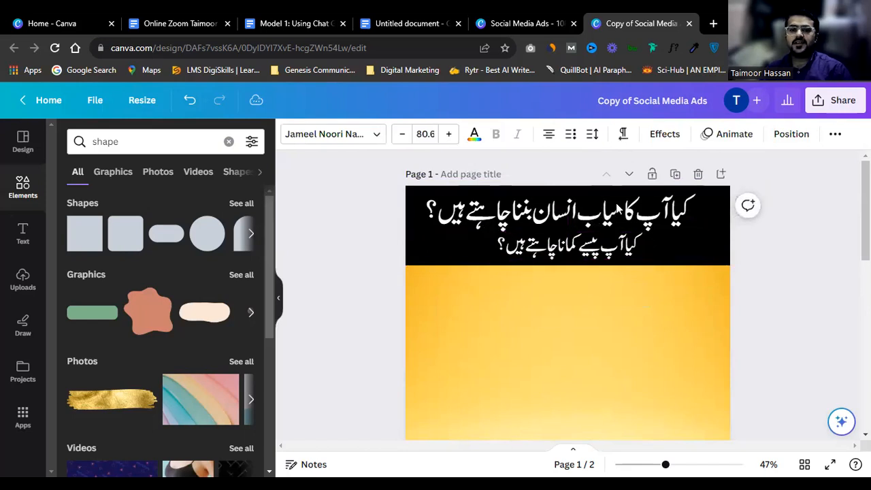
click(418, 357)
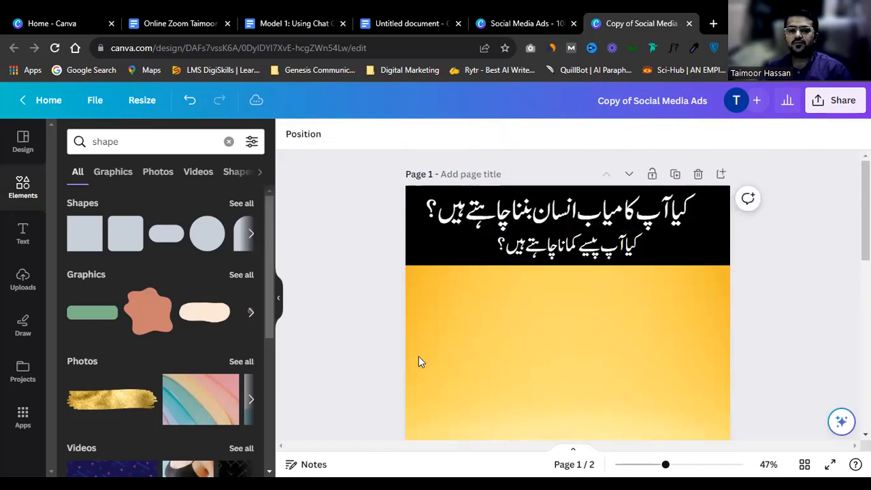
scroll(431, 272, down, 4)
scroll(459, 271, up, 2)
scroll(460, 271, up, 2)
scroll(583, 346, down, 2)
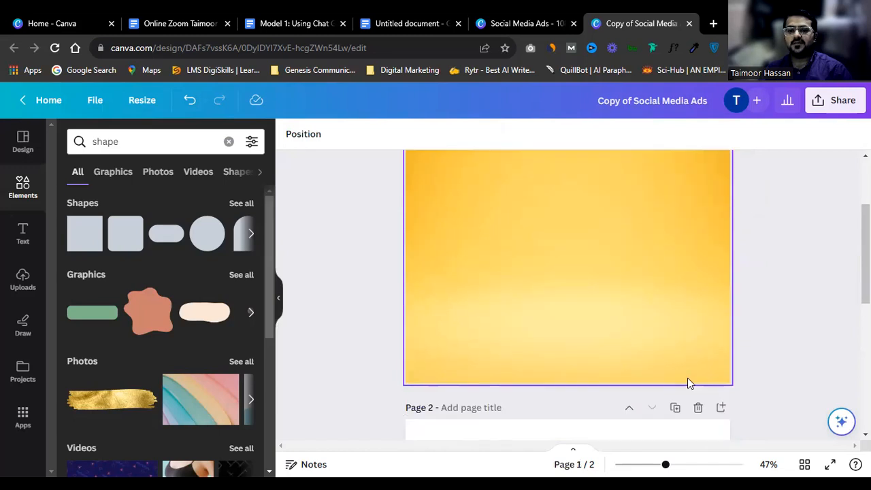
click(697, 409)
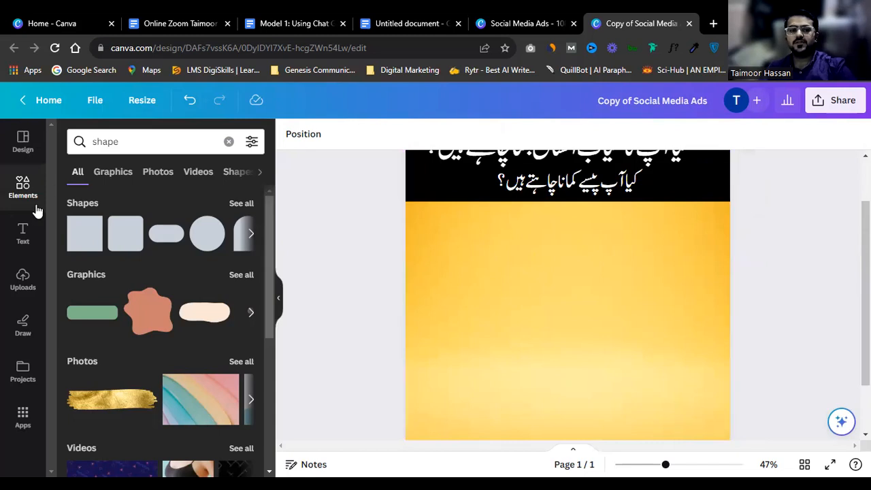
Step: Upload all the book covers from the Life Changing Books Titles folder
click(21, 277)
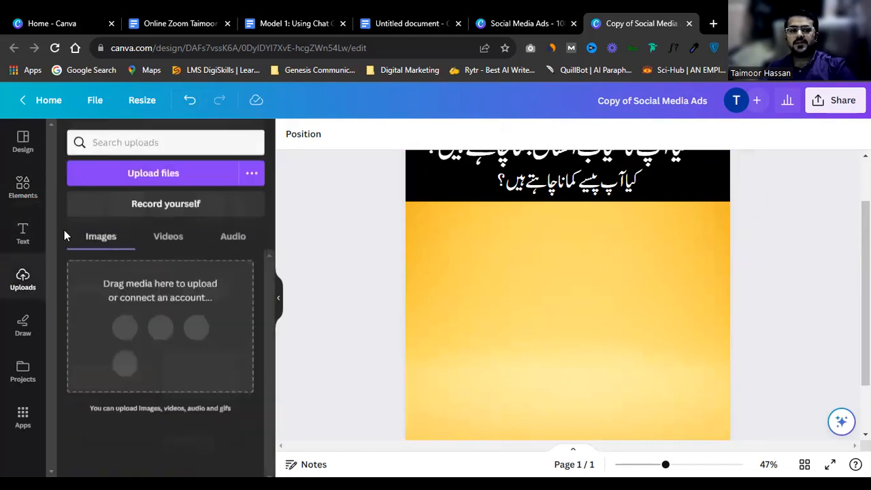
click(163, 173)
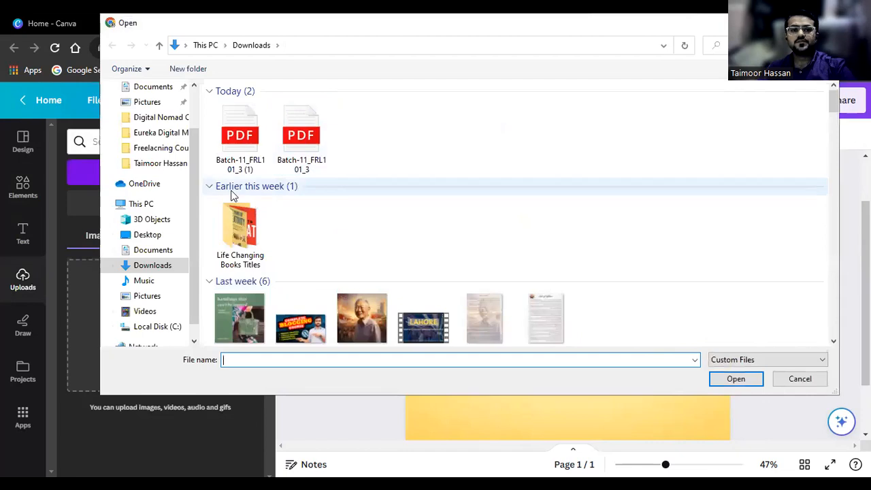
scroll(435, 215, down, 3)
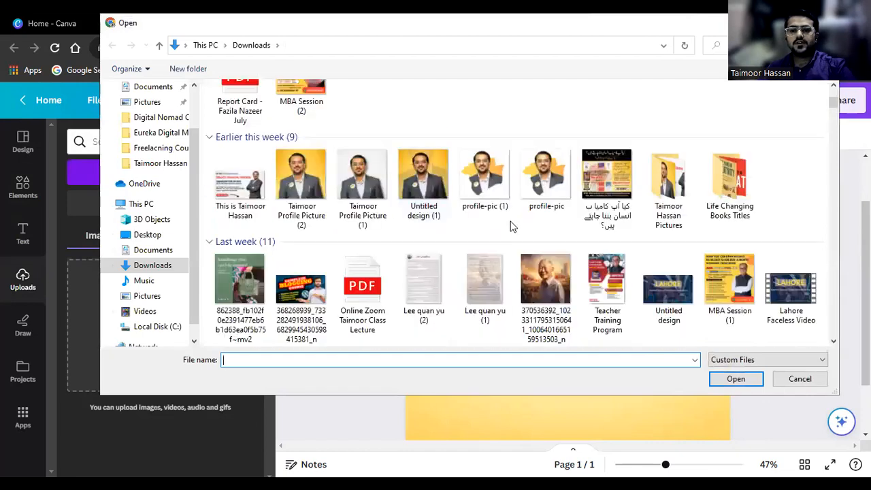
double_click(729, 179)
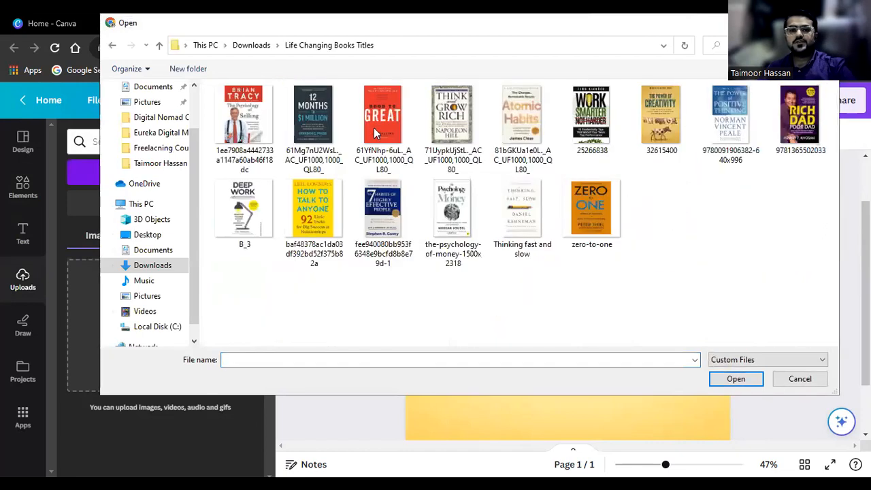
shift+click(591, 207)
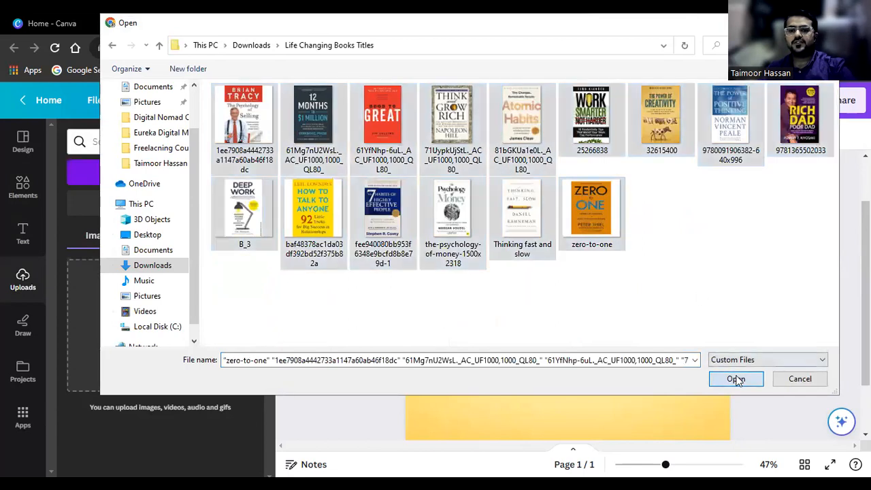
click(735, 379)
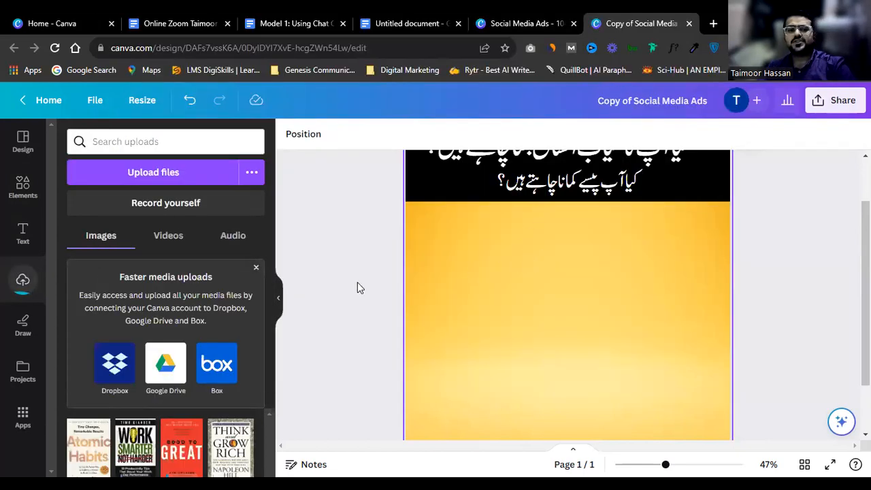
Step: Check the second Urdu question line, then deselect it and review the one-page ad
scroll(247, 368, down, 1)
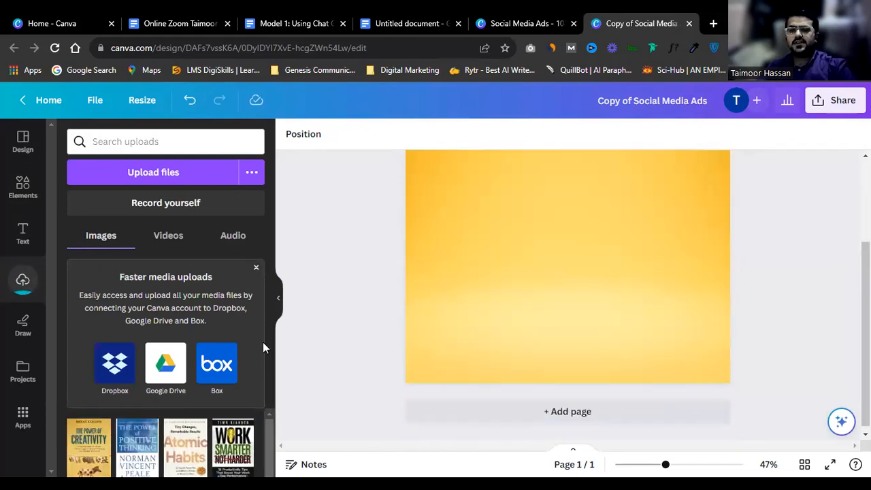
scroll(532, 265, up, 3)
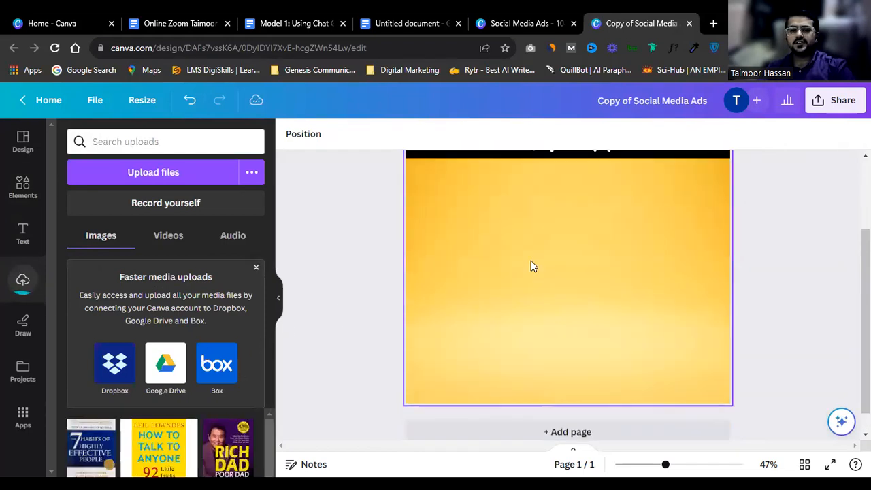
click(546, 249)
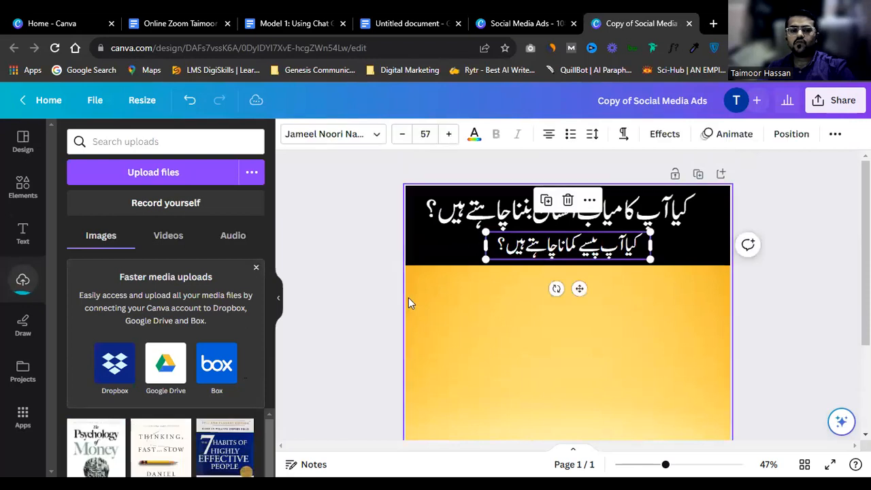
scroll(408, 297, down, 1)
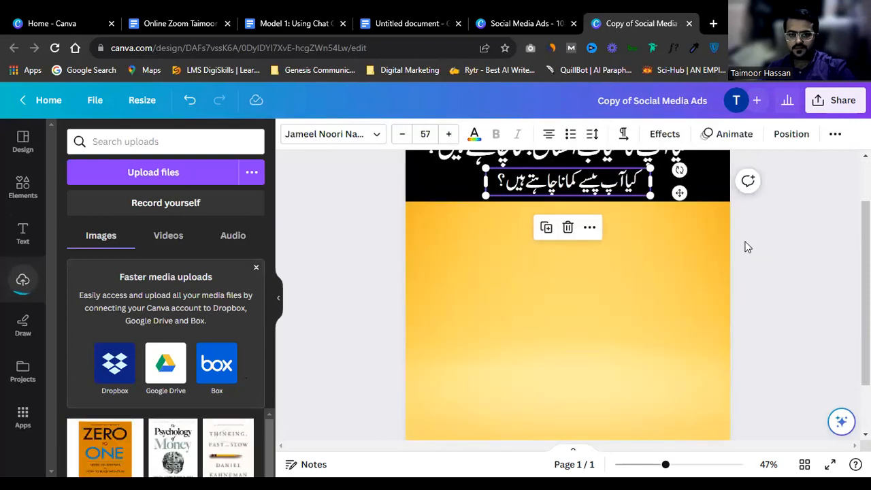
click(795, 227)
scroll(543, 207, up, 1)
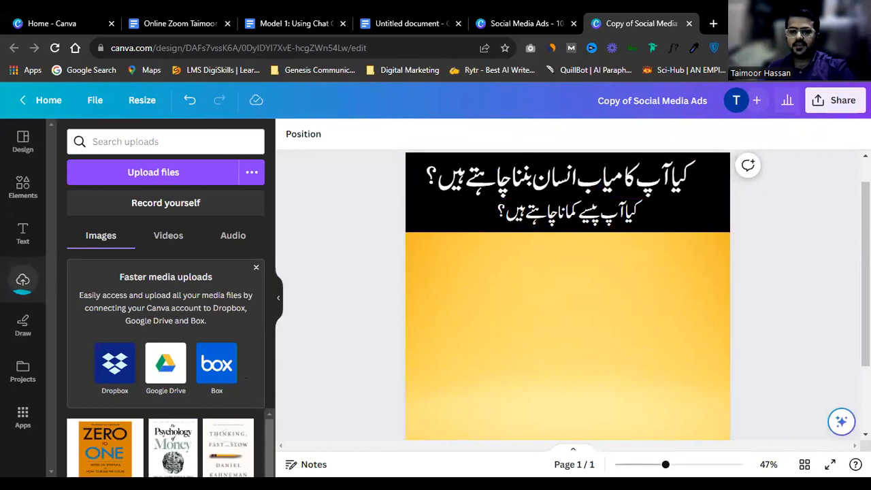
scroll(568, 292, down, 1)
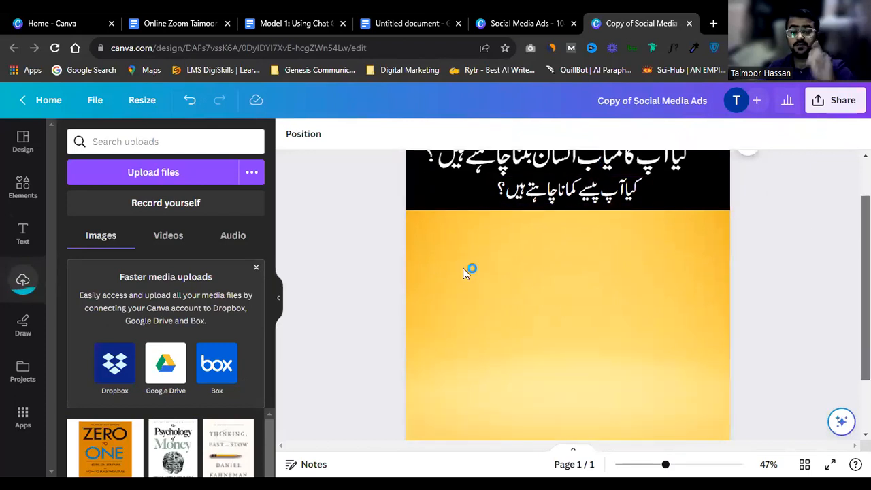
scroll(463, 273, up, 1)
scroll(379, 320, down, 3)
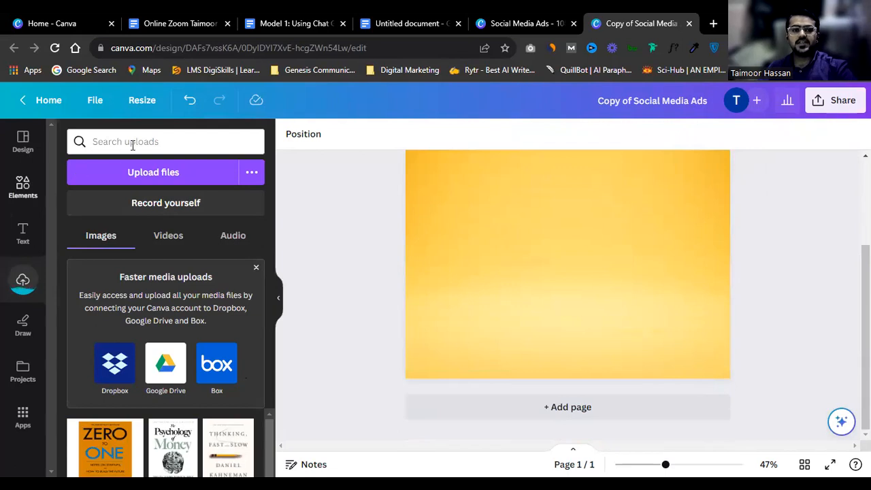
scroll(366, 256, up, 1)
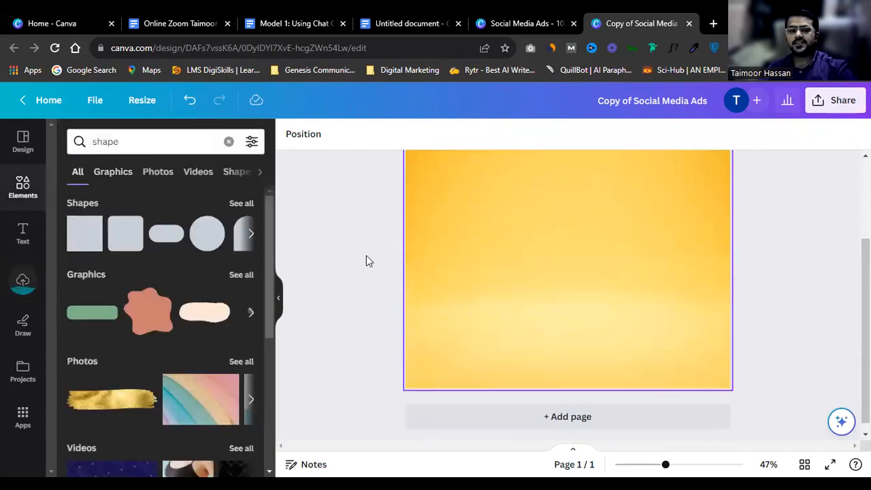
scroll(366, 261, up, 2)
Step: Search elements for 'frame' and show all Frames
click(154, 141)
double_click(153, 141)
text(frame)
key(Return)
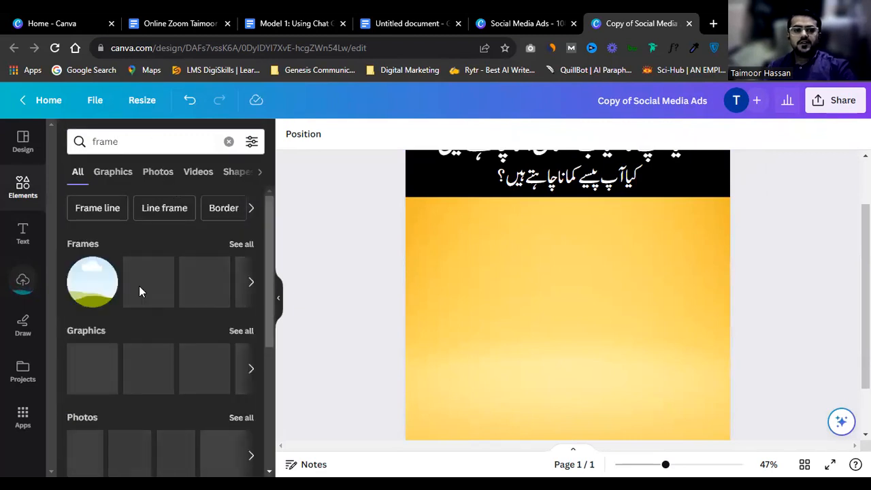
click(241, 244)
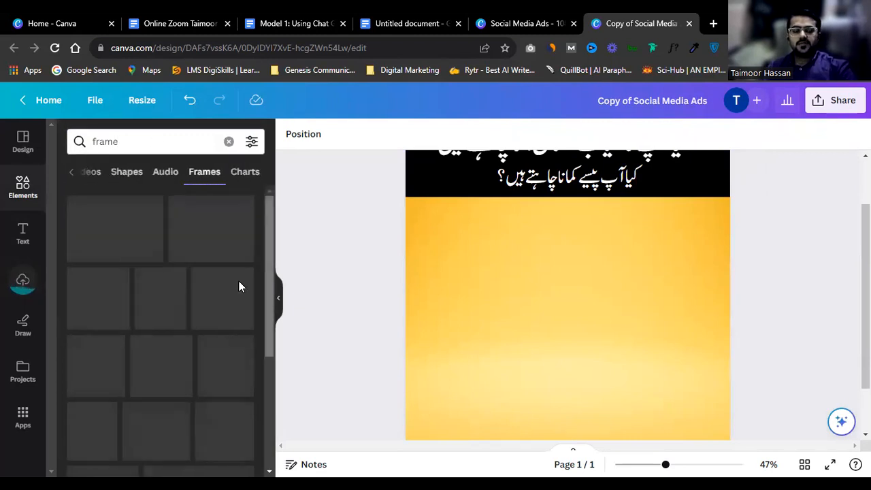
Step: Place a photo frame on the yellow area below the black Urdu header
scroll(209, 304, down, 1)
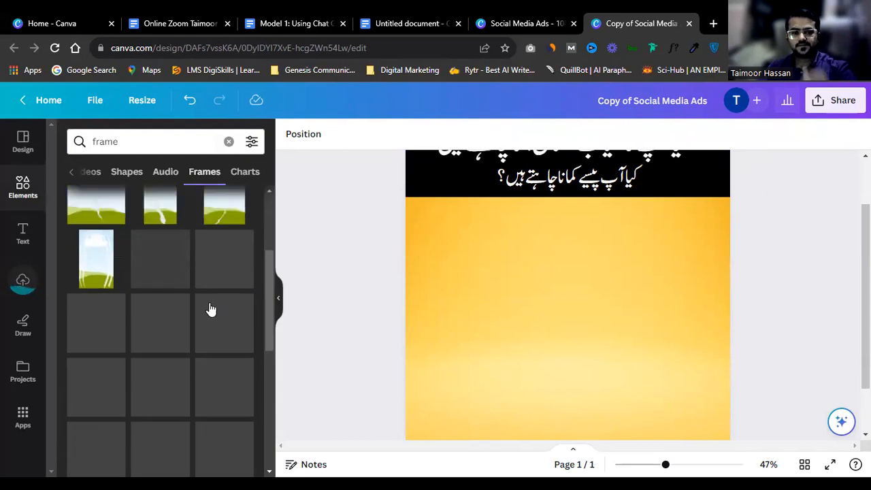
scroll(209, 319, down, 3)
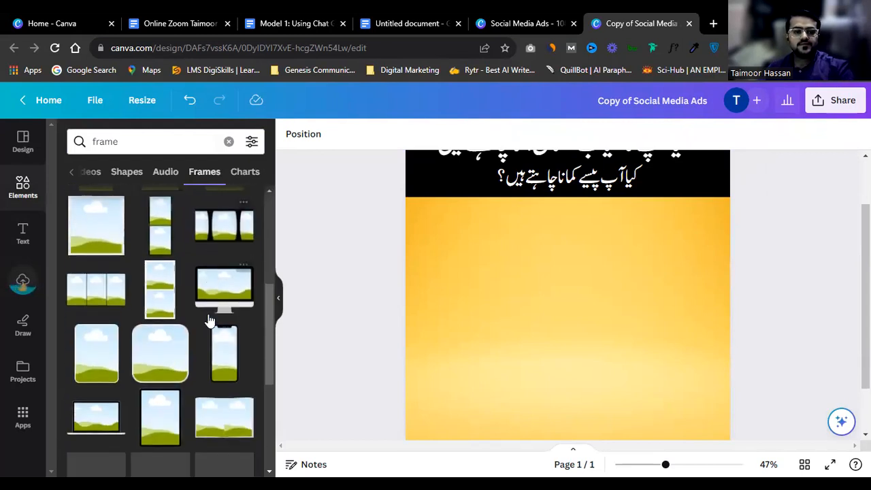
scroll(125, 346, down, 1)
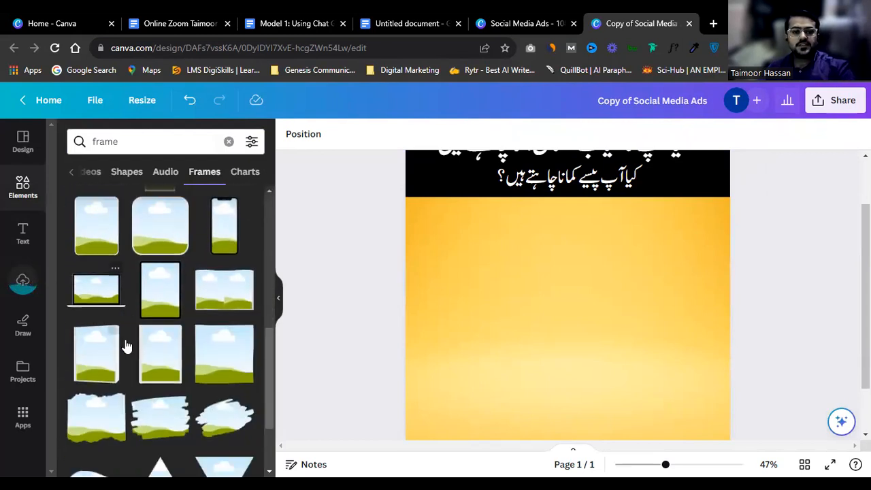
scroll(167, 368, down, 1)
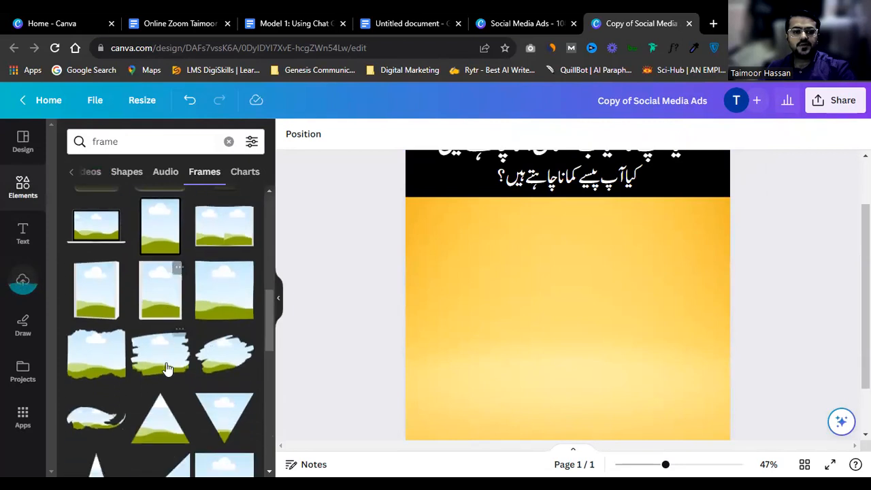
scroll(175, 338, down, 8)
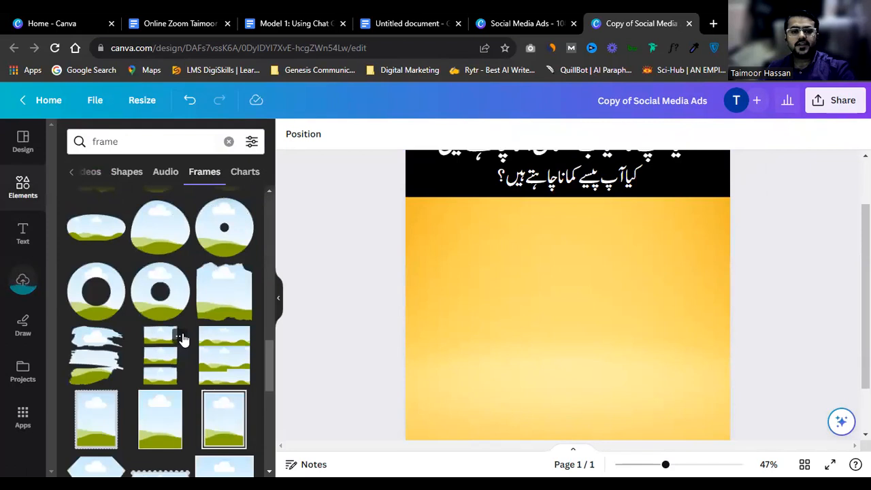
scroll(180, 343, down, 1)
drag(228, 365, 566, 320)
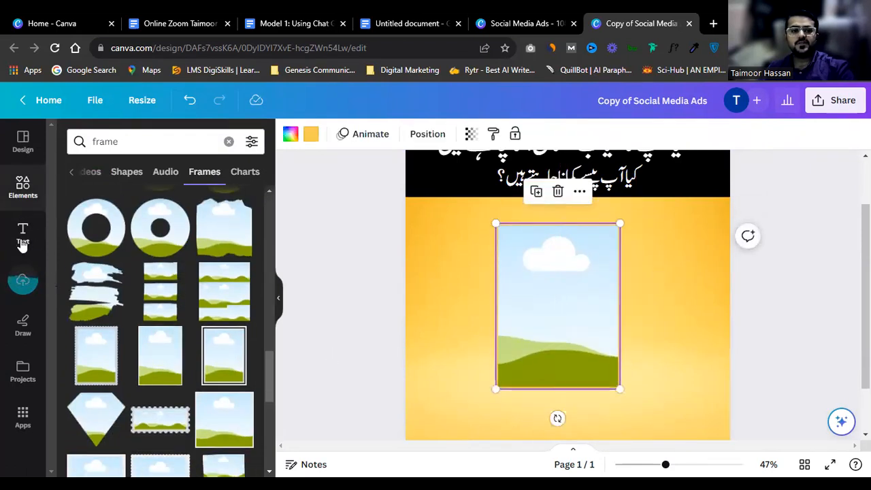
click(23, 280)
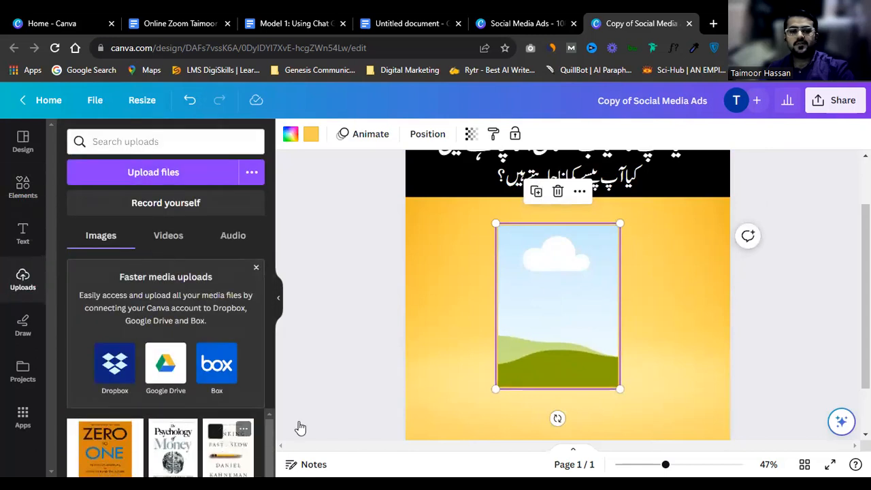
drag(519, 328, 496, 293)
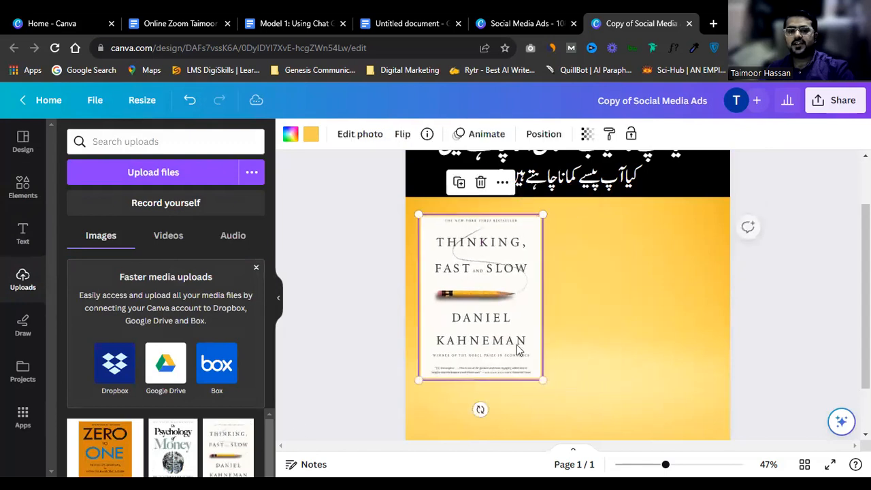
drag(541, 380, 631, 258)
click(493, 231)
click(454, 273)
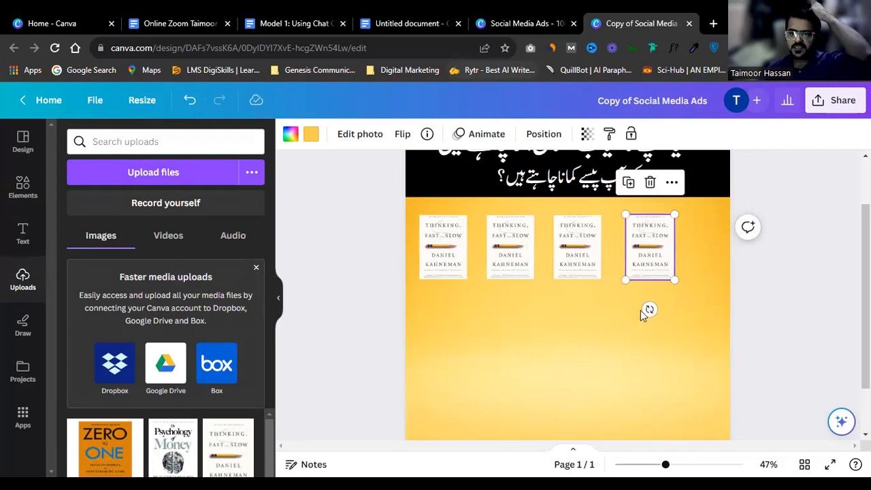
scroll(640, 311, up, 2)
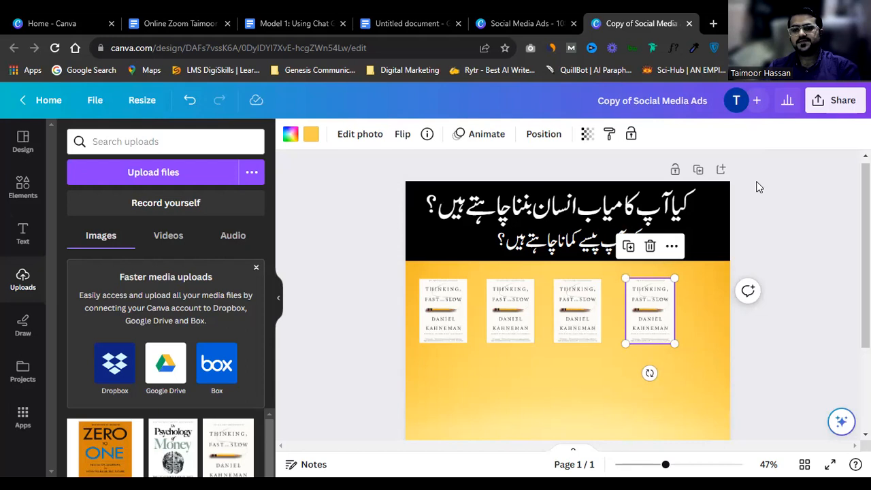
scroll(714, 201, down, 1)
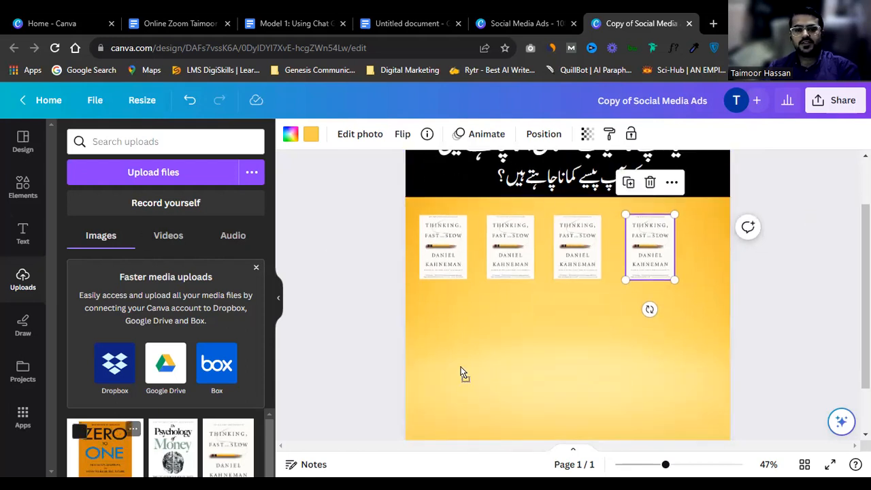
Step: Replace the top-row covers with Zero to One, The Psychology of Money and further uploads
drag(483, 279, 503, 259)
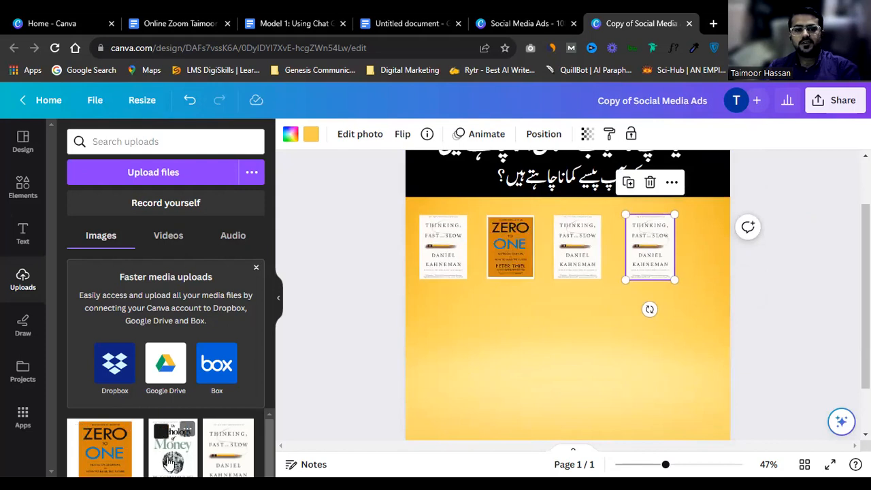
drag(451, 305, 576, 238)
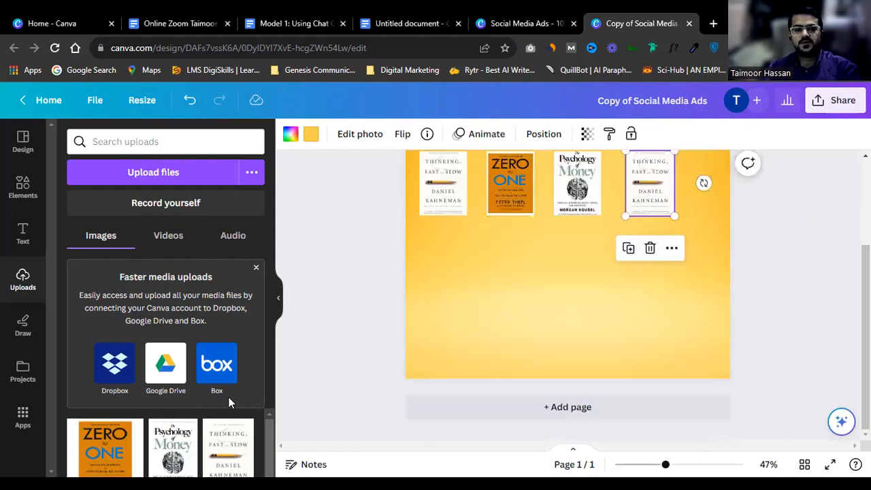
double_click(582, 193)
scroll(736, 246, up, 1)
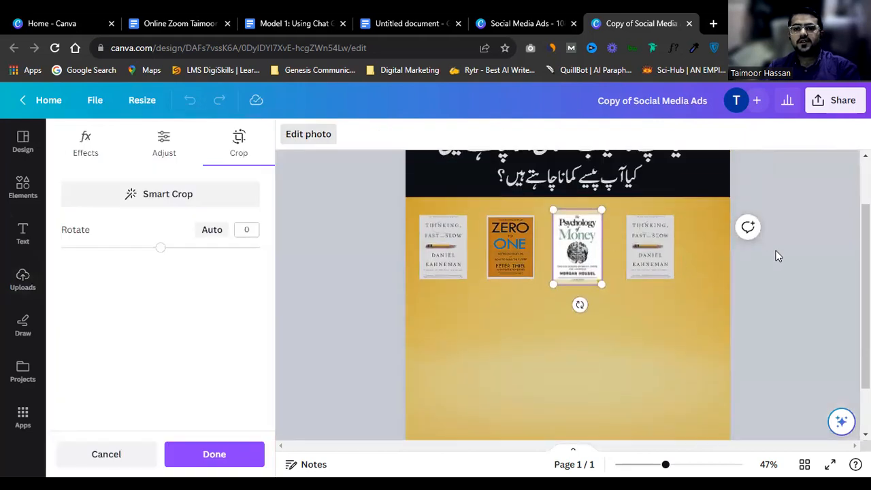
click(778, 255)
scroll(565, 283, down, 1)
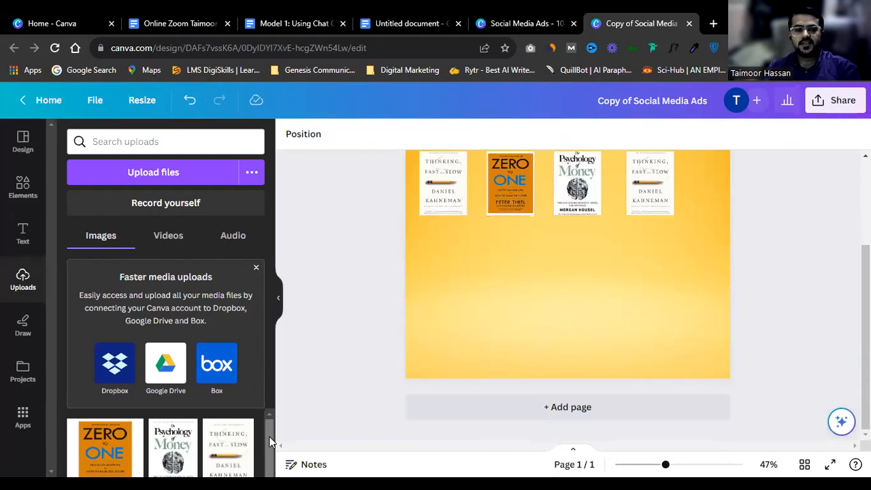
scroll(258, 419, down, 1)
click(257, 269)
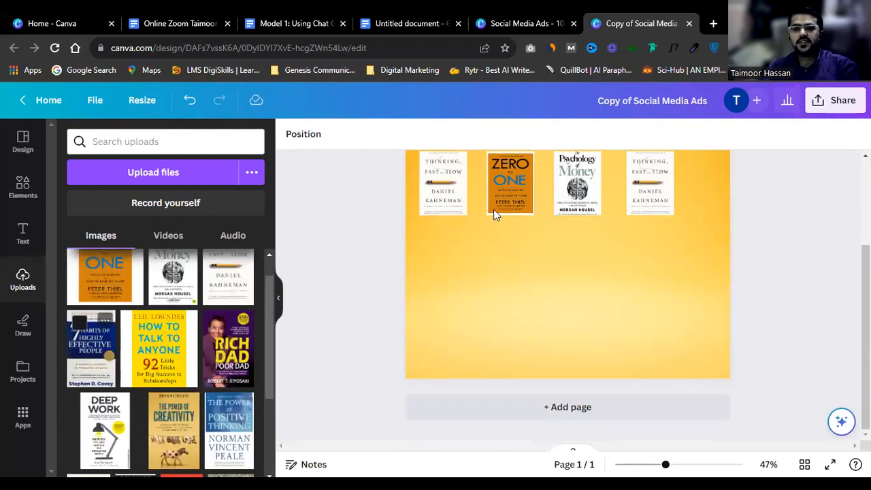
drag(493, 208, 646, 187)
scroll(623, 221, up, 2)
scroll(598, 231, down, 1)
Step: Select all four top-row covers and duplicate them as a second row below
click(452, 261)
drag(454, 276, 456, 337)
key(ctrl+z)
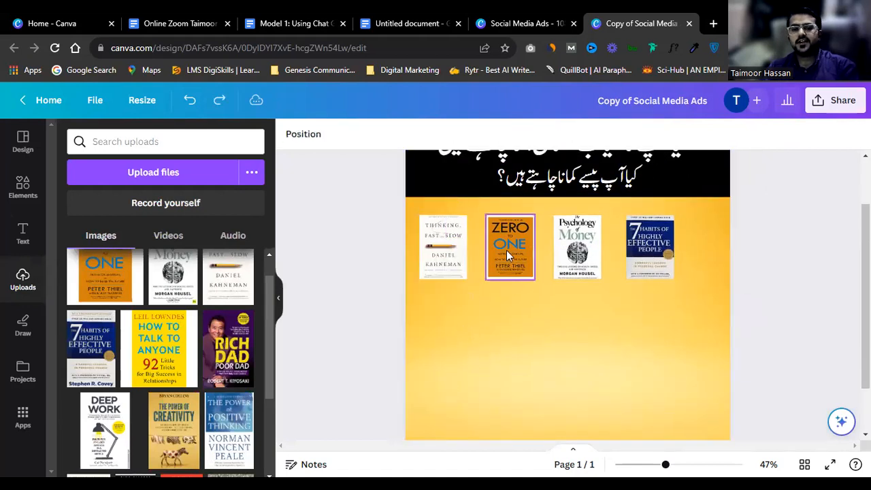
click(506, 255)
shift+click(446, 255)
shift+click(571, 260)
shift+click(659, 251)
drag(659, 251, 659, 324)
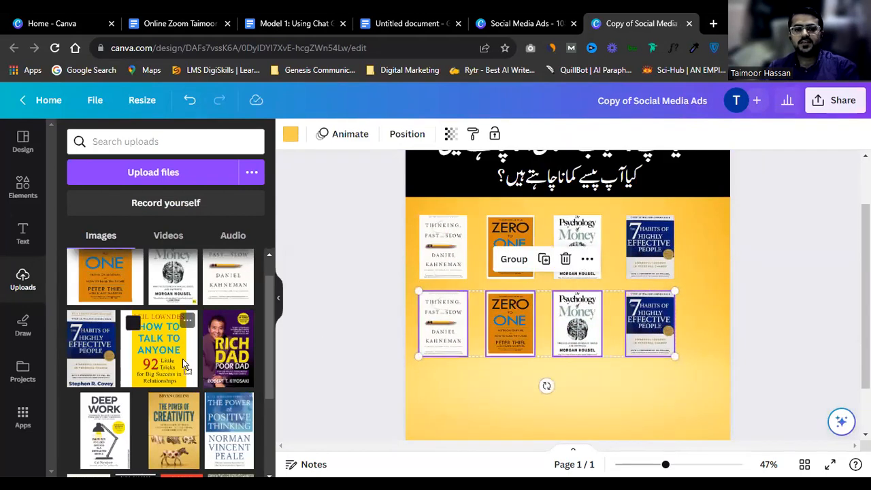
Step: Replace the second-row covers with How to Talk to Anyone, Deep Work and The Power of Creativity
drag(439, 344, 536, 338)
scroll(535, 338, down, 2)
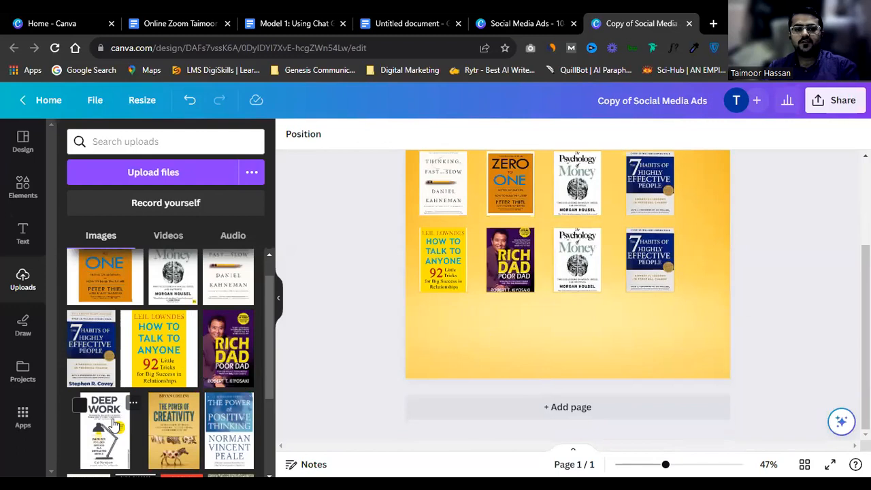
drag(581, 272, 580, 271)
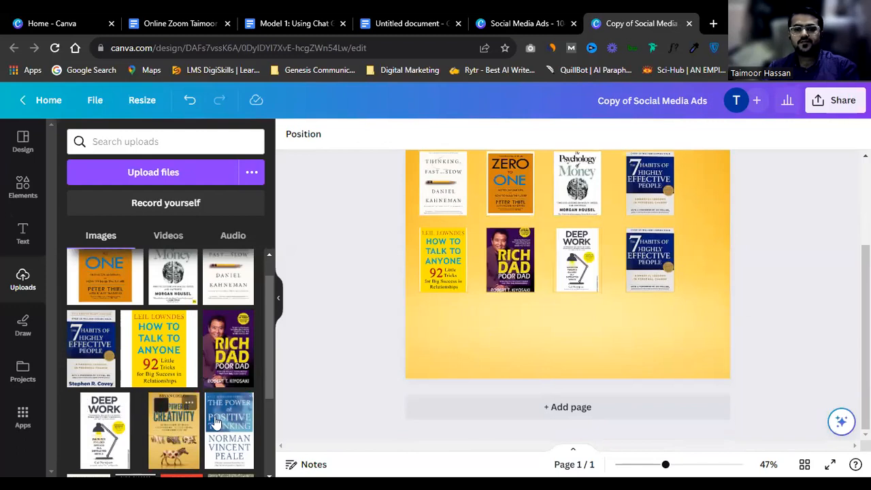
drag(652, 272, 652, 273)
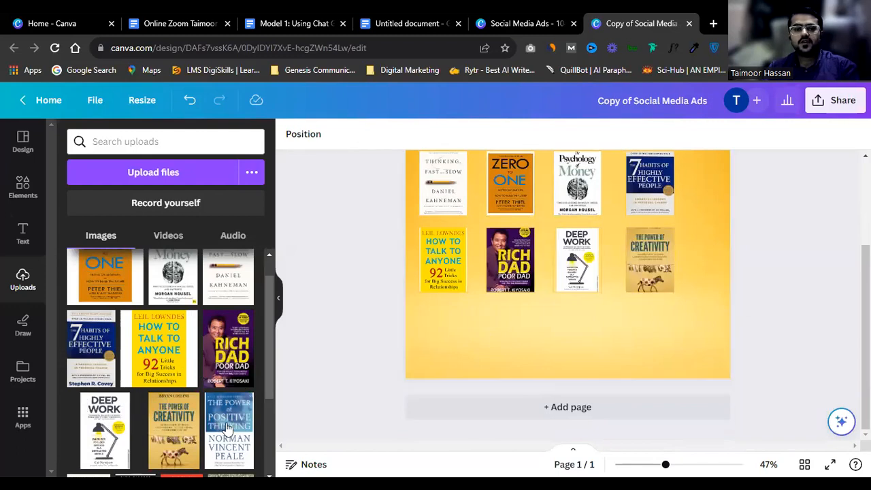
scroll(170, 360, down, 2)
ctrl+scroll(570, 318, up, 1)
scroll(531, 321, up, 2)
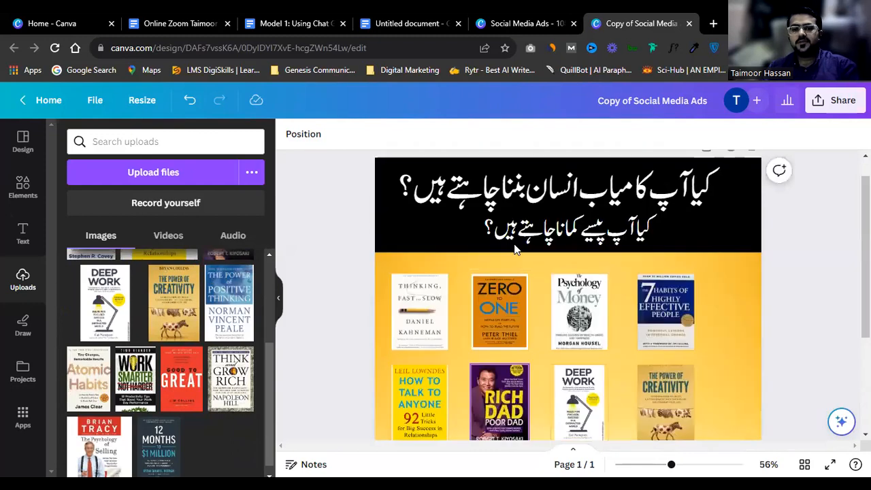
ctrl+scroll(503, 324, up, 4)
ctrl+scroll(503, 319, up, 3)
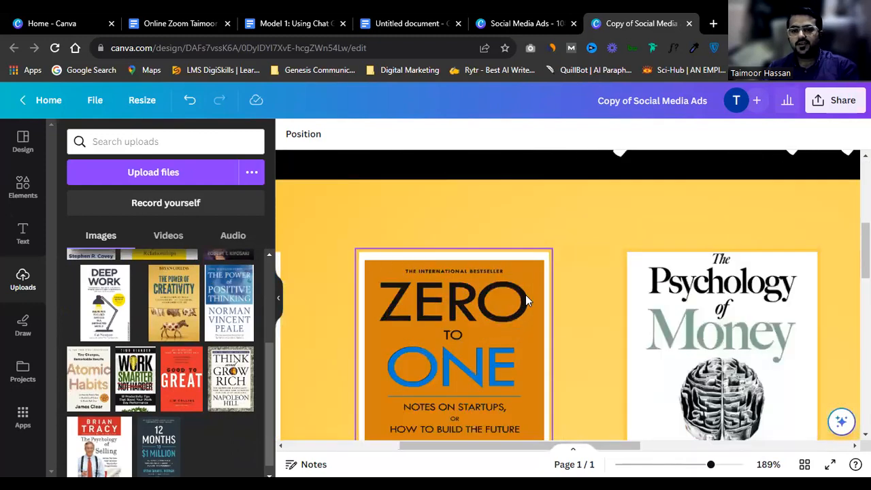
scroll(525, 294, down, 2)
Step: Check the Zero to One crop and the page colour choices without changes, then open Apps
double_click(509, 209)
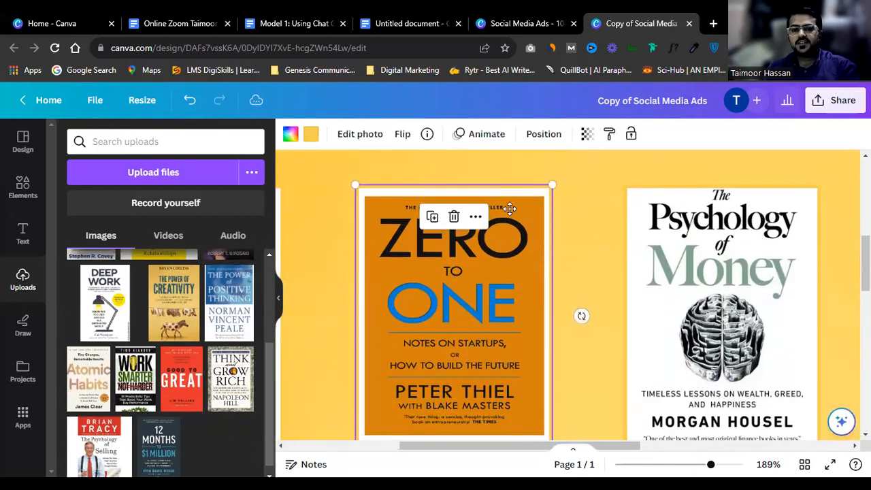
click(656, 242)
click(637, 239)
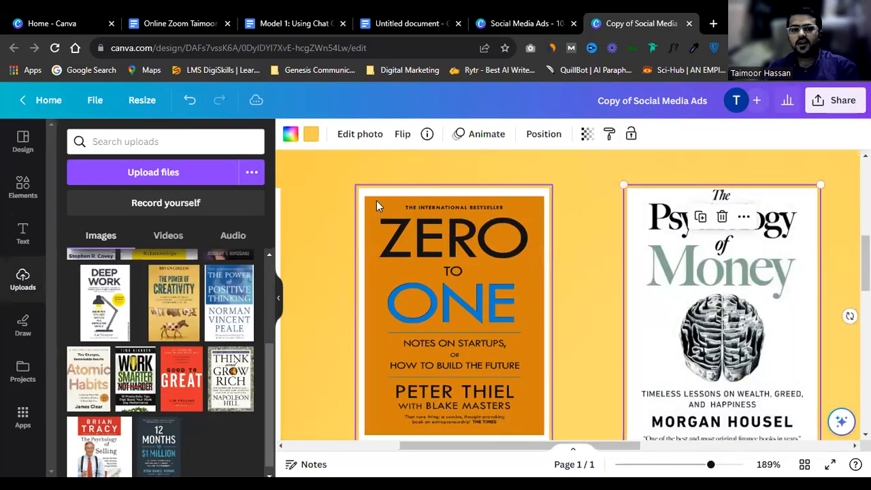
click(310, 134)
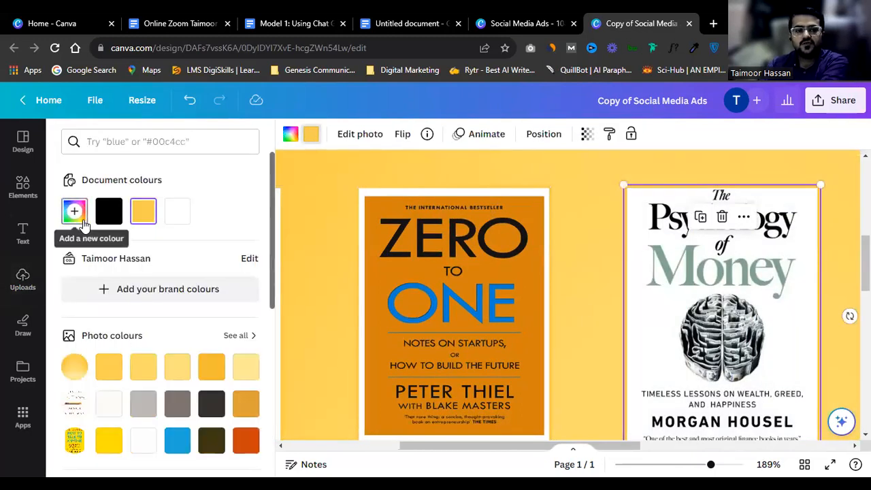
click(577, 183)
scroll(577, 185, down, 5)
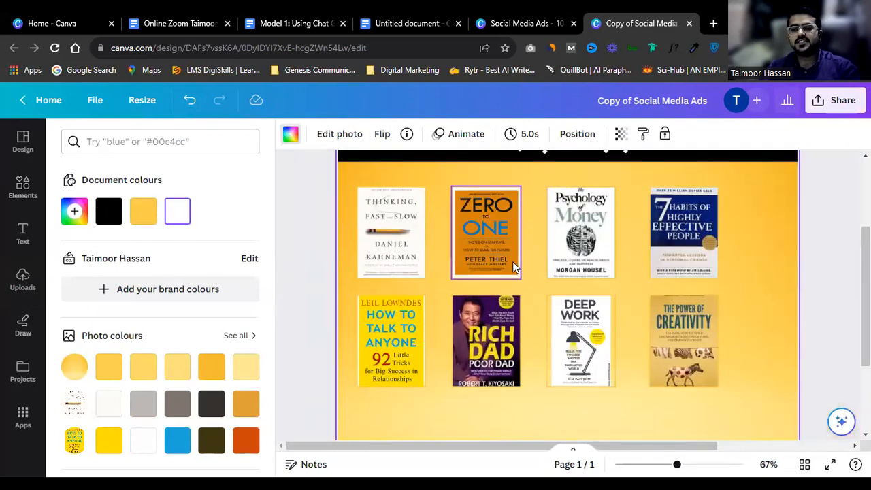
click(24, 421)
Step: Search the apps catalogue for Mockups and launch the Mockups app
click(137, 145)
text(mock)
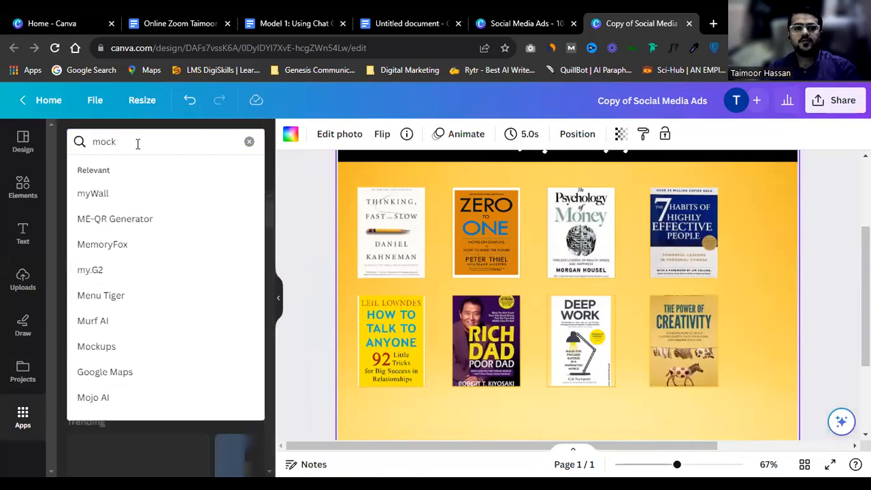
click(145, 200)
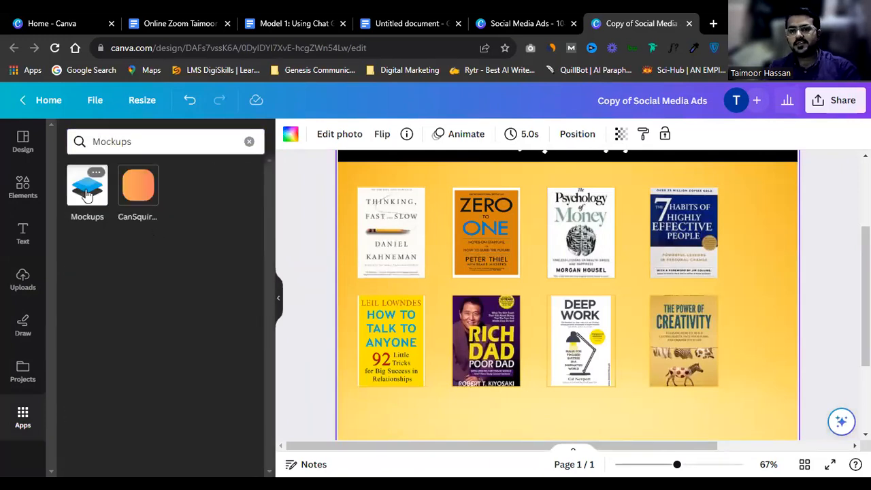
click(86, 194)
scroll(194, 365, down, 1)
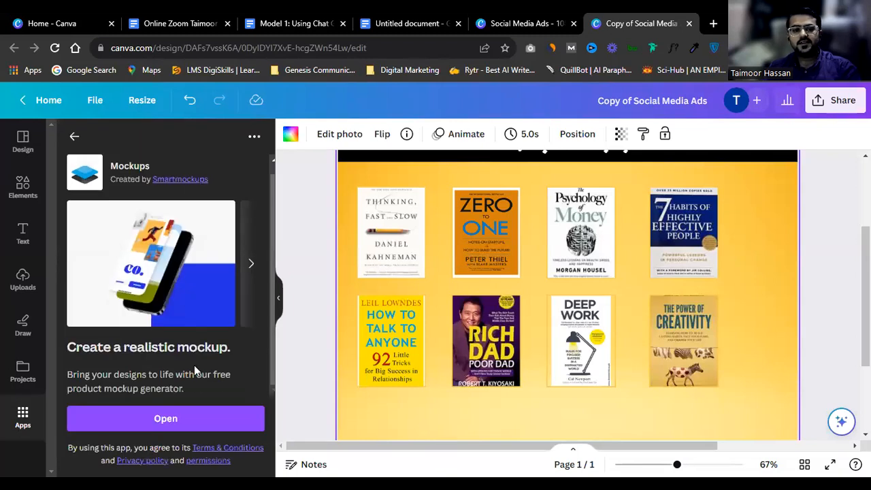
click(191, 418)
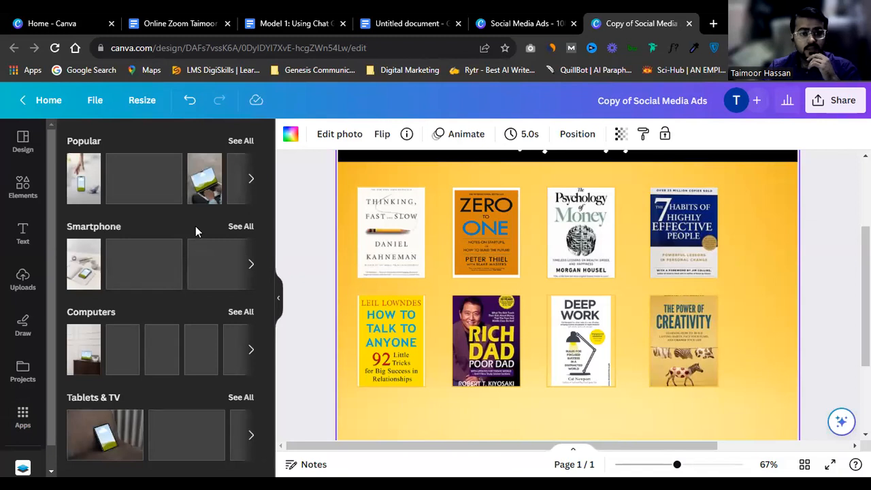
Step: Show all Print mockups and scroll down to the standing book mockup
scroll(169, 258, down, 5)
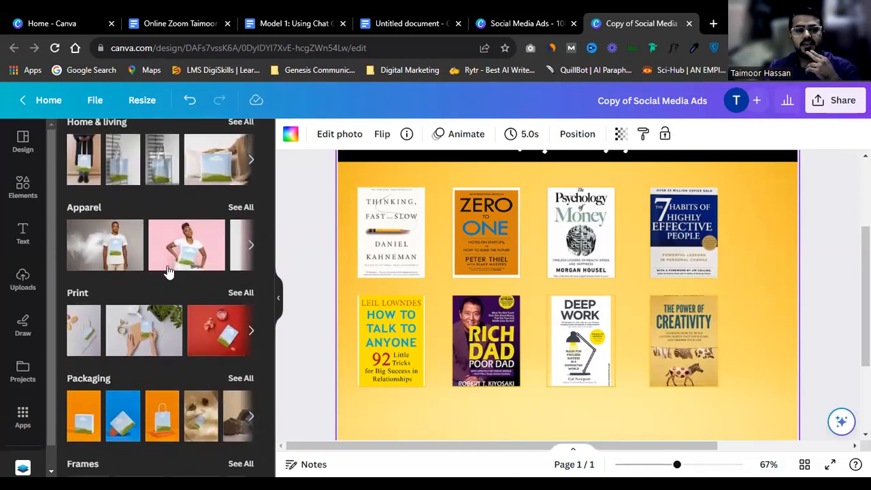
scroll(169, 272, down, 1)
click(238, 229)
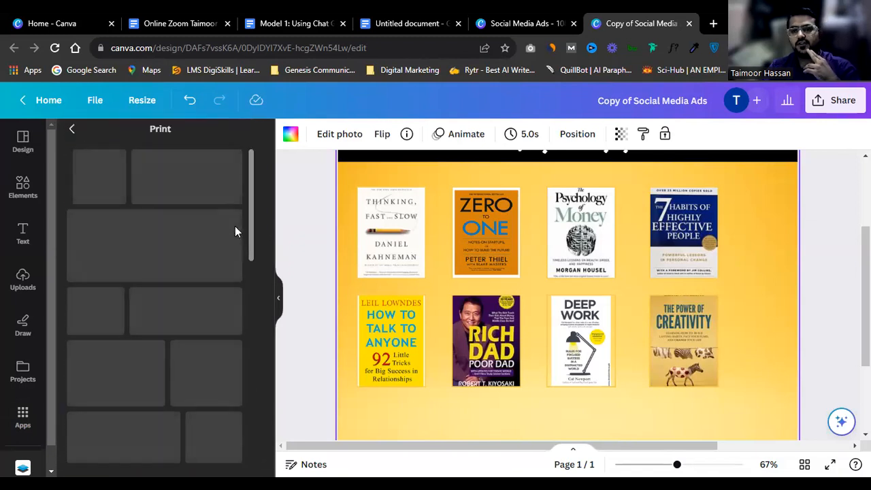
scroll(235, 231, down, 5)
scroll(235, 232, down, 2)
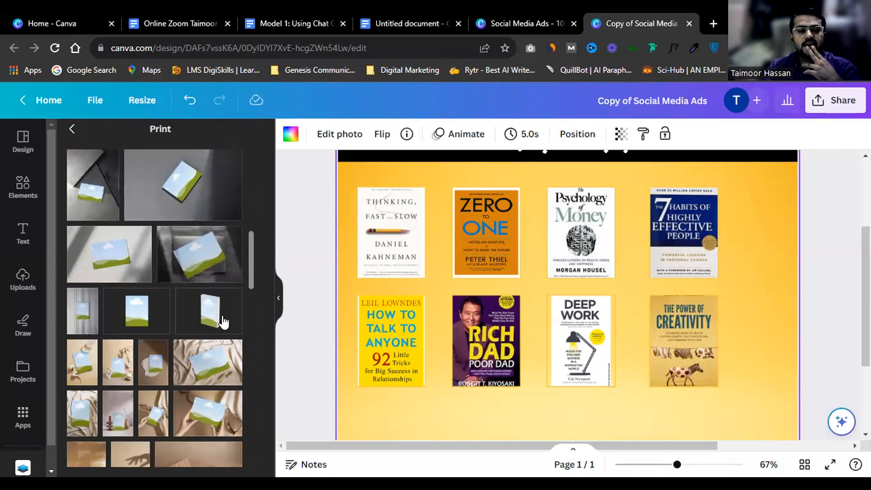
scroll(223, 320, down, 3)
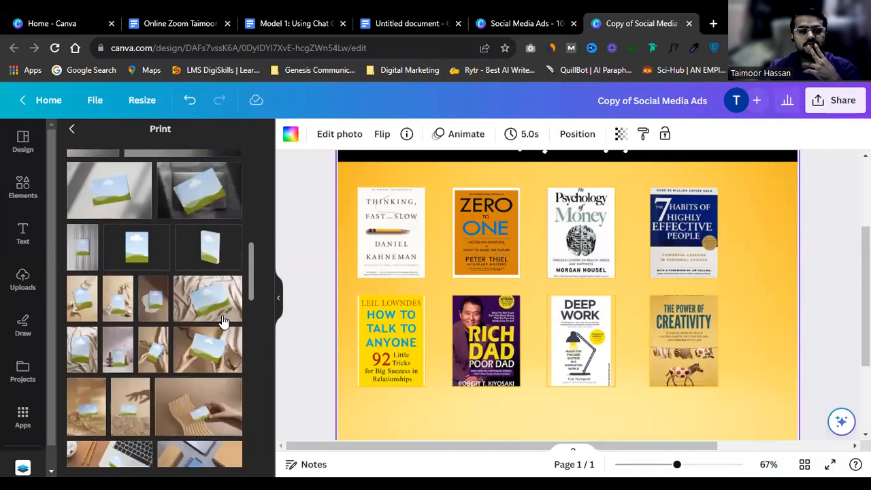
Step: Add a standing book mockup over the lower covers and drop the Deep Work cover into it
click(206, 248)
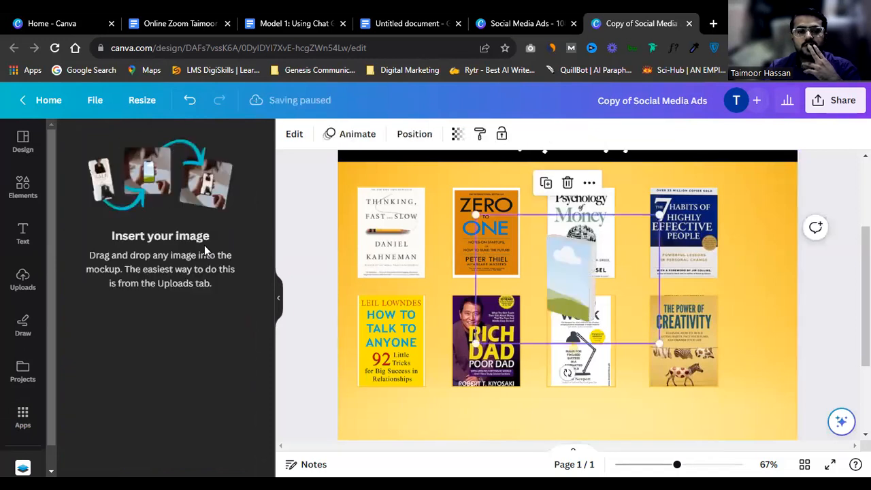
drag(585, 283, 651, 333)
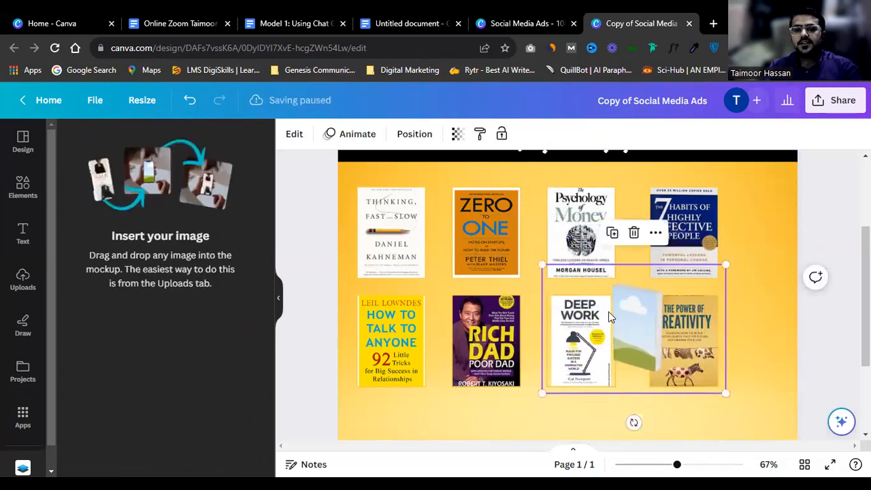
click(22, 274)
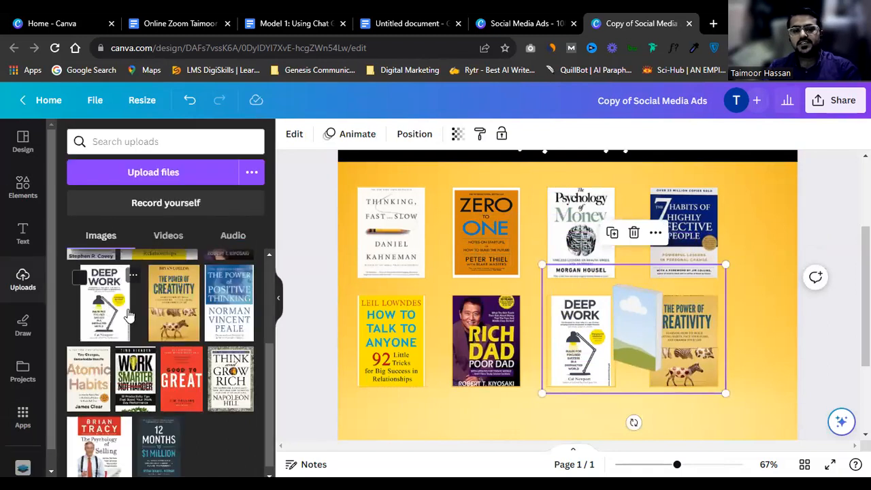
drag(645, 321, 632, 282)
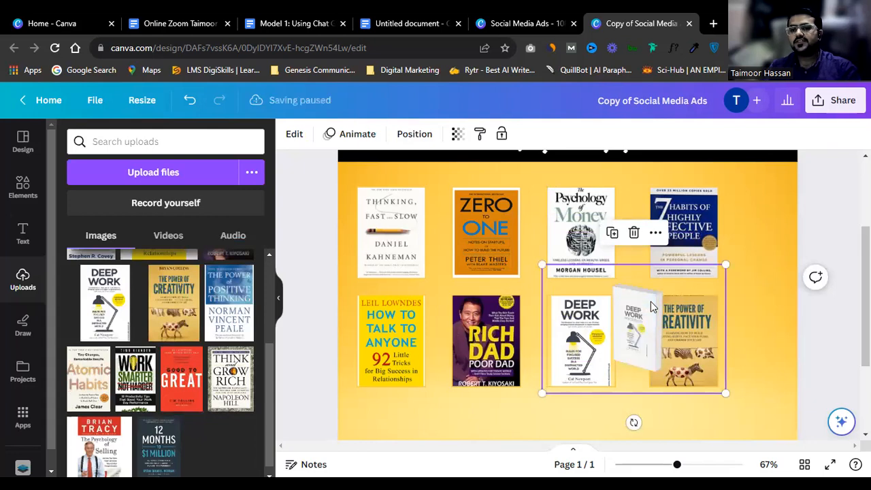
Step: Enlarge the Deep Work mockup, then duplicate it and position the copies over the lower row
drag(728, 262, 796, 170)
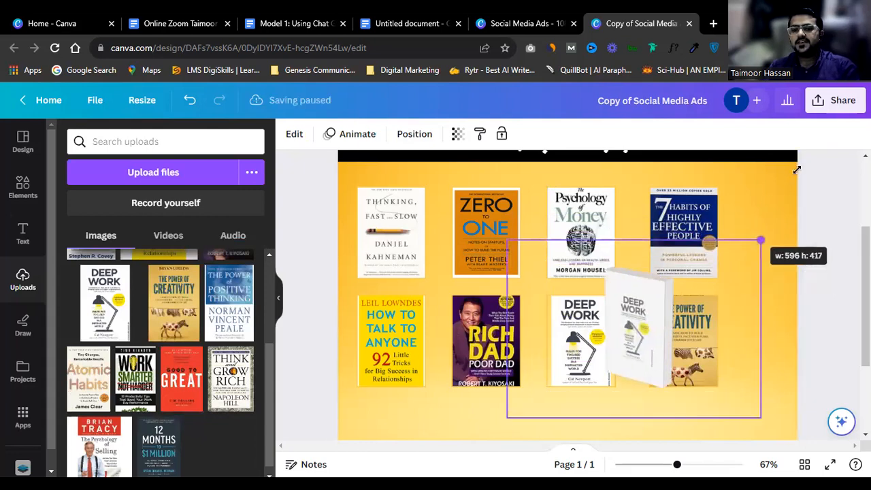
drag(657, 360, 711, 278)
drag(648, 330, 513, 333)
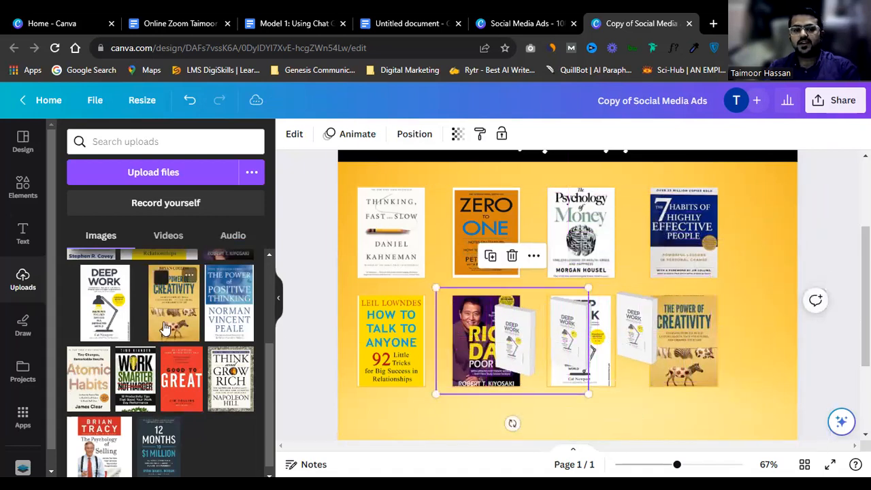
drag(523, 345, 502, 364)
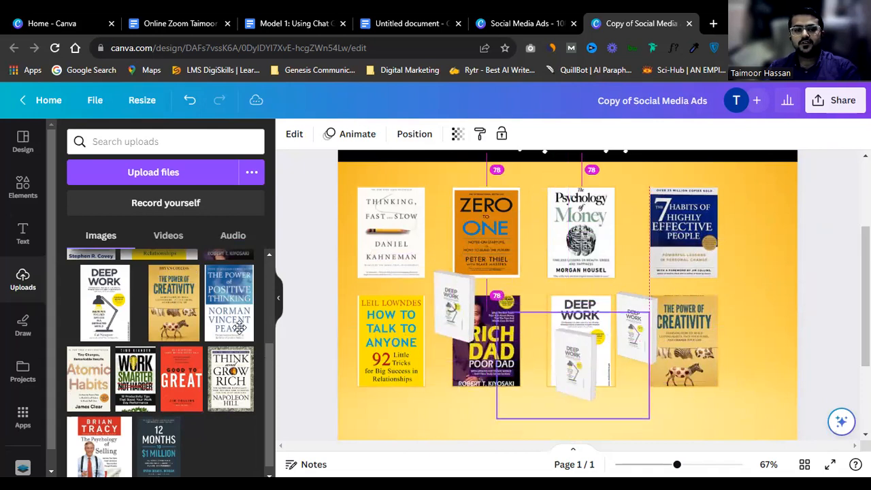
drag(583, 385, 577, 371)
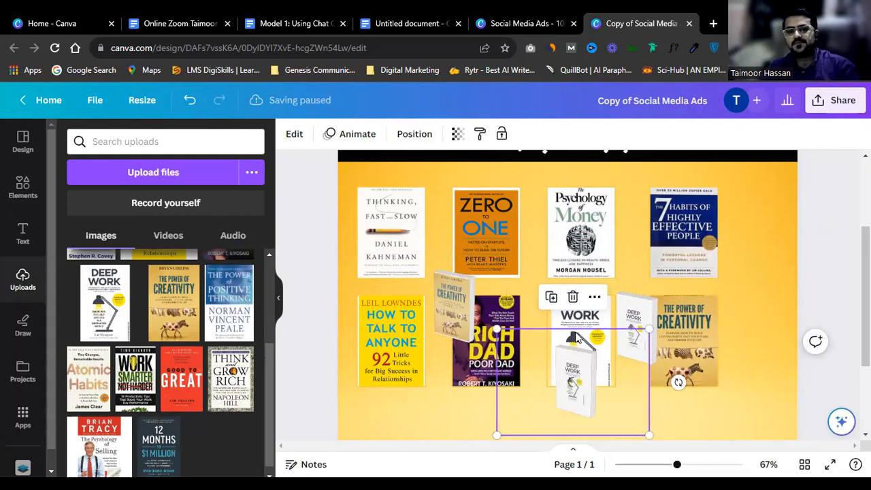
Step: Delete all four top-row covers and their leftover empty frames
click(388, 225)
scroll(388, 225, up, 2)
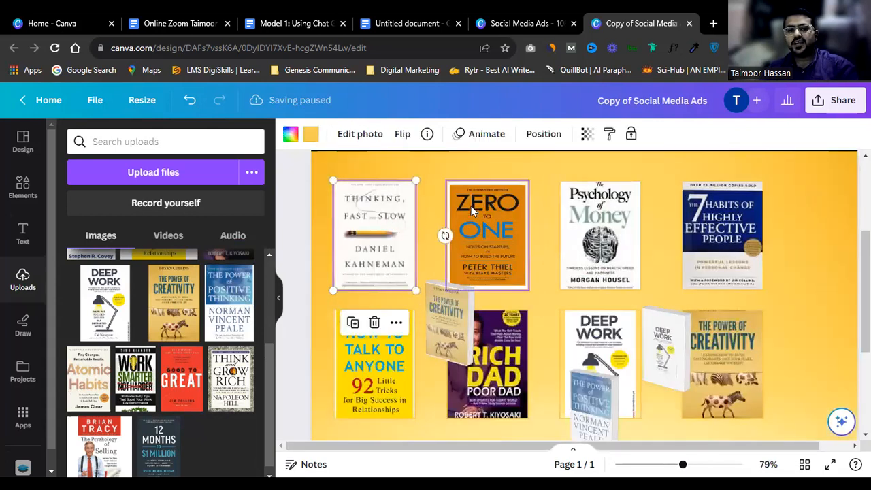
click(622, 224)
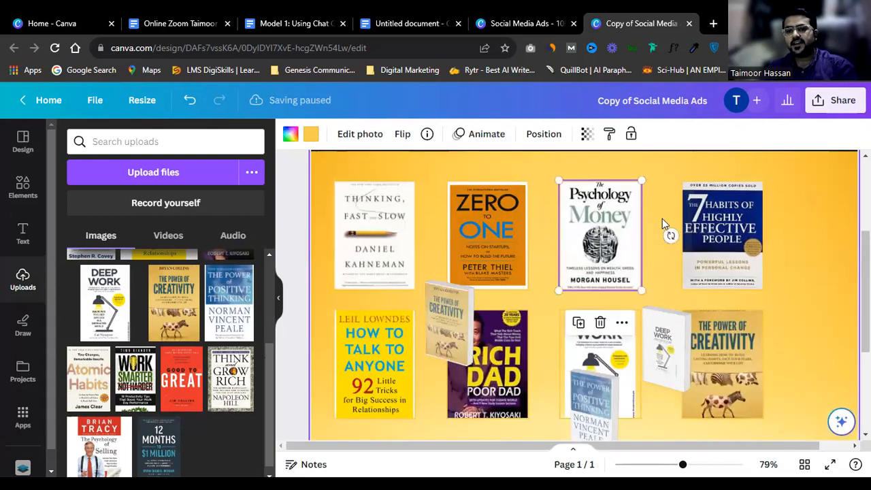
key(Delete)
click(710, 232)
key(Delete)
click(612, 231)
key(Delete)
click(707, 231)
key(Delete)
click(488, 233)
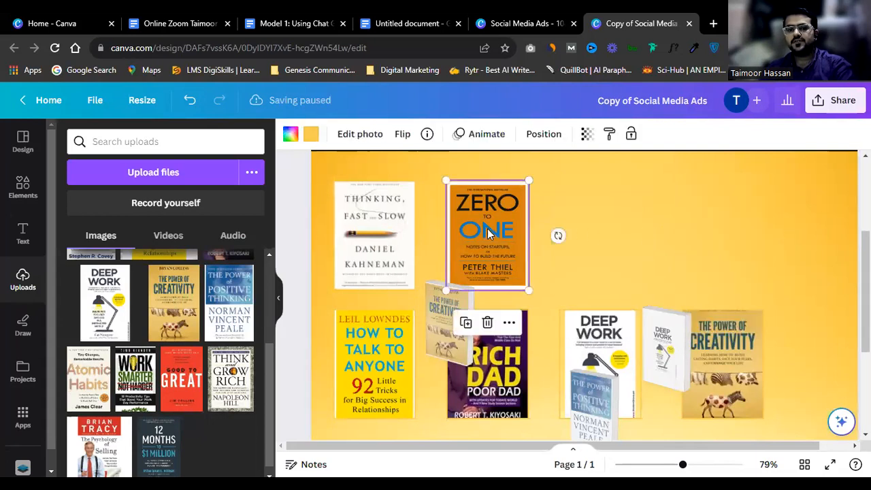
key(Delete)
click(401, 235)
key(Delete)
click(489, 235)
key(Delete)
click(397, 238)
key(Delete)
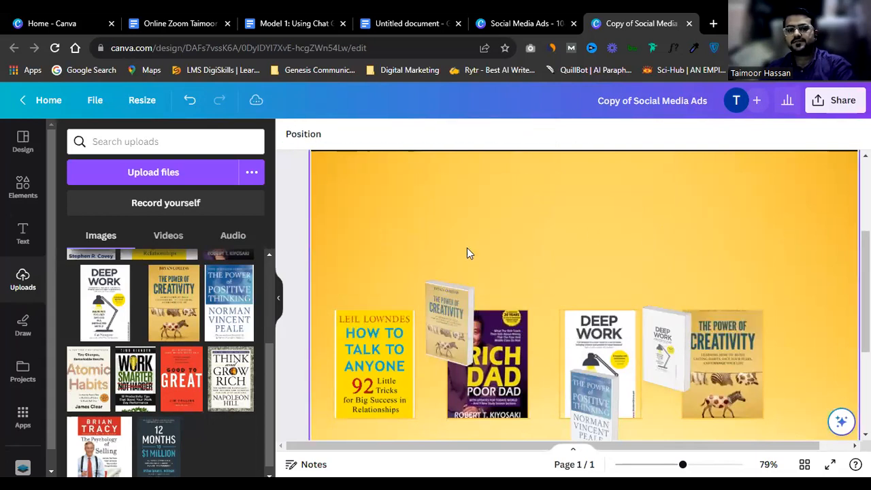
Step: Move the Creativity and Positive Thinking mockups up into the top area, enlarging Positive Thinking
scroll(466, 252, down, 1)
drag(456, 261, 406, 205)
scroll(406, 232, up, 2)
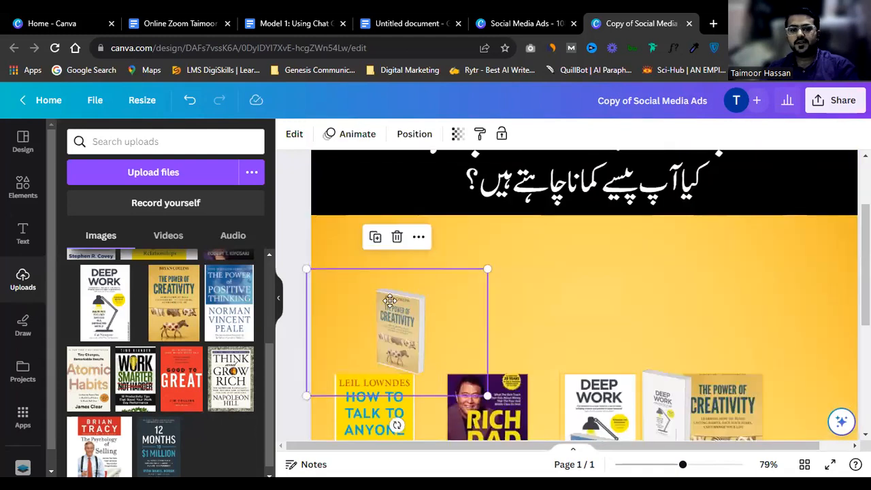
drag(389, 300, 357, 254)
drag(457, 350, 494, 377)
scroll(491, 350, down, 3)
drag(585, 298, 520, 198)
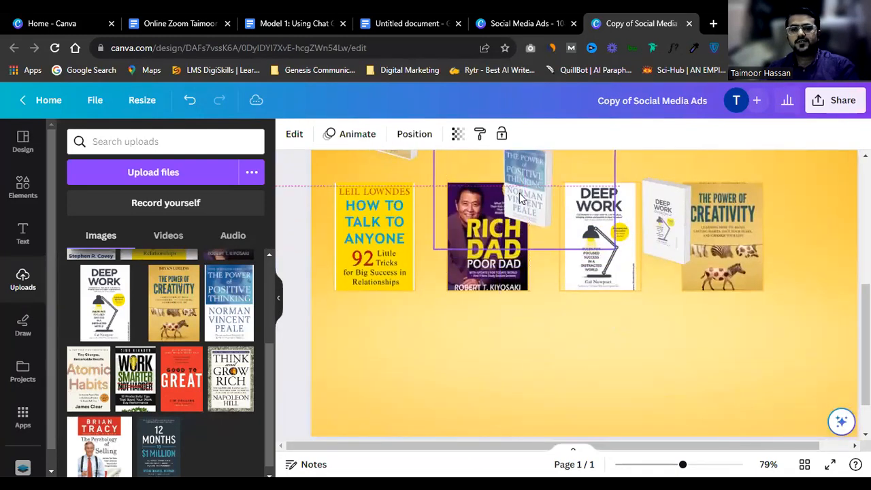
scroll(531, 234, up, 3)
drag(530, 366, 493, 289)
drag(569, 370, 611, 411)
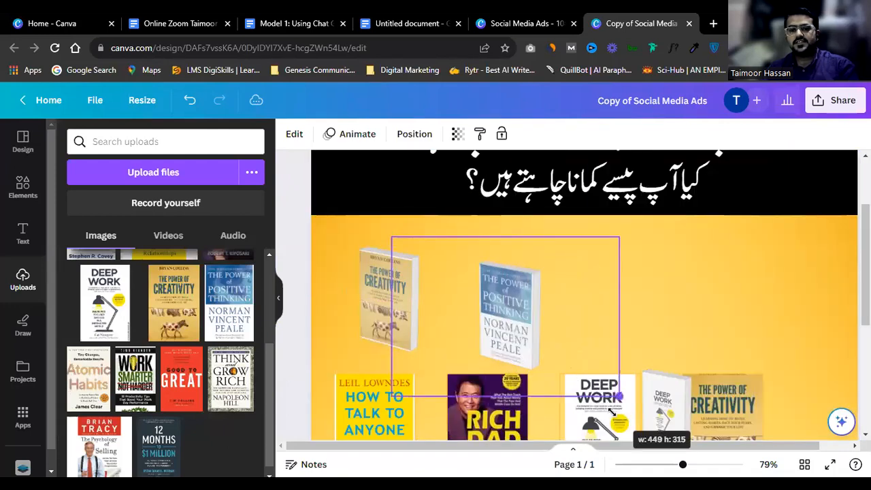
click(475, 291)
drag(497, 298, 480, 288)
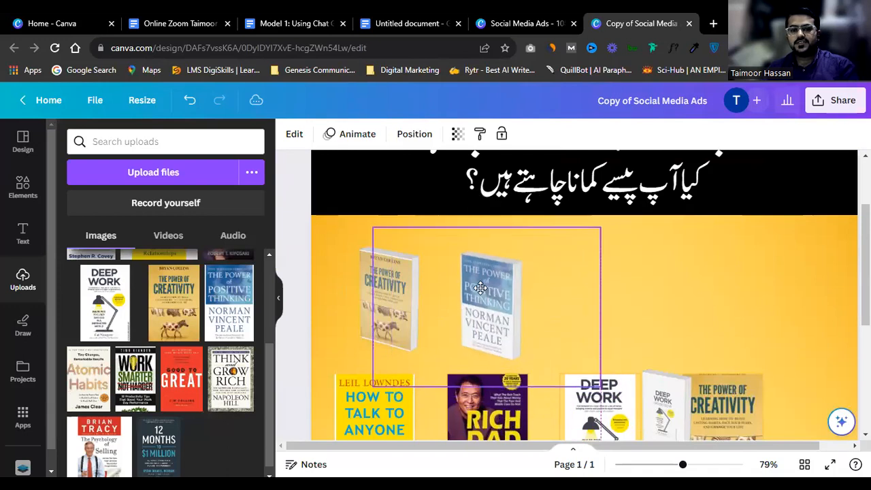
Step: Move and enlarge the Deep Work mockup, lining it up beside Positive Thinking in one row
scroll(626, 327, down, 3)
scroll(667, 334, up, 3)
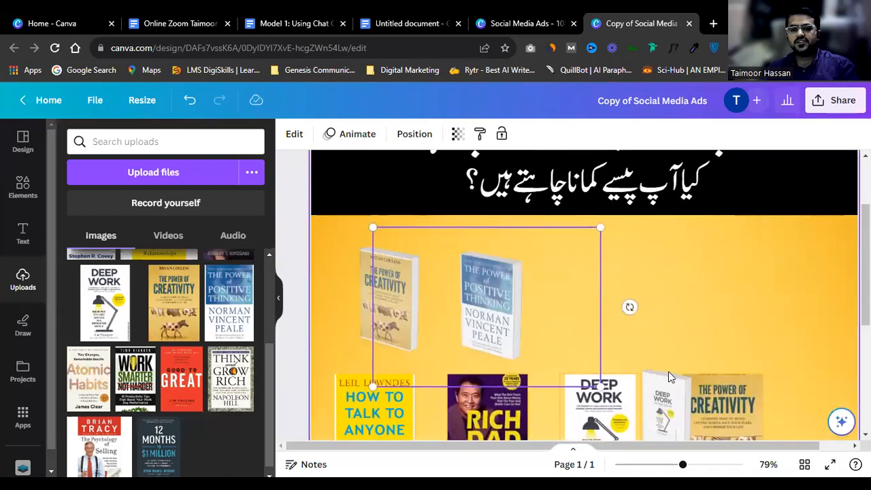
drag(659, 402, 582, 284)
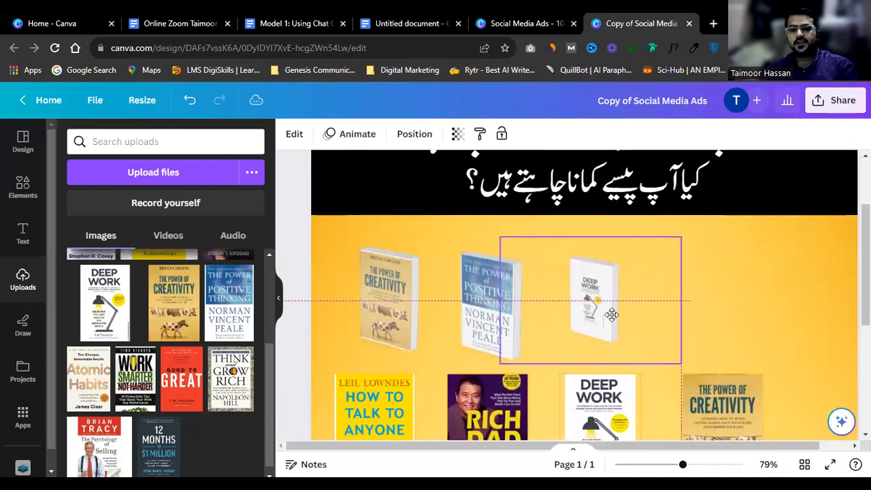
drag(675, 357, 716, 386)
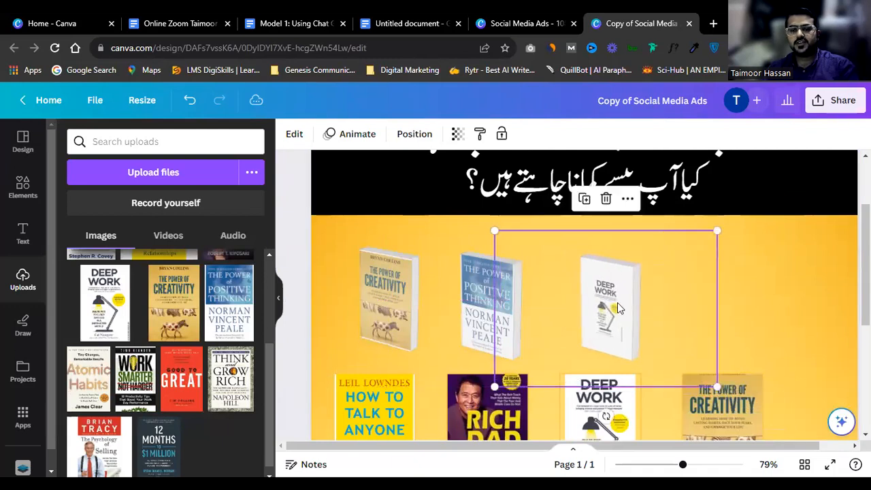
click(508, 285)
key(shift+Left)
key(shift+Left)
key(shift+Left)
key(shift+Left)
key(shift+Left)
key(shift+Left)
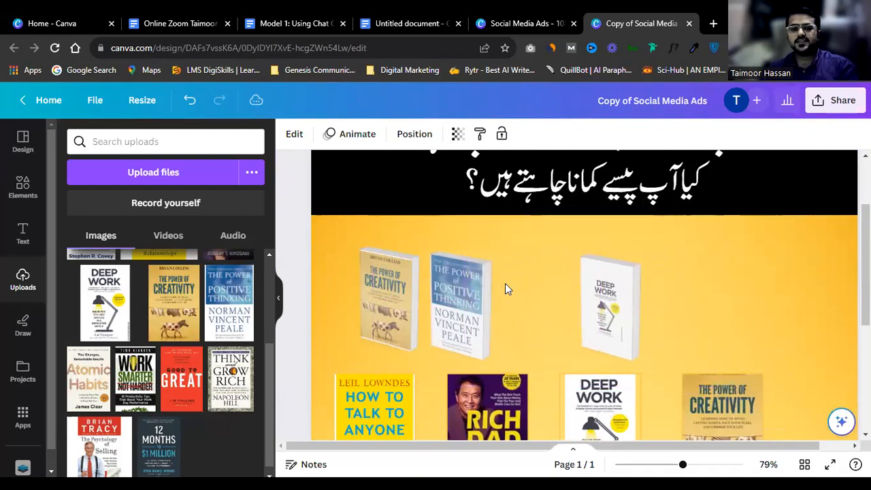
drag(614, 291, 534, 290)
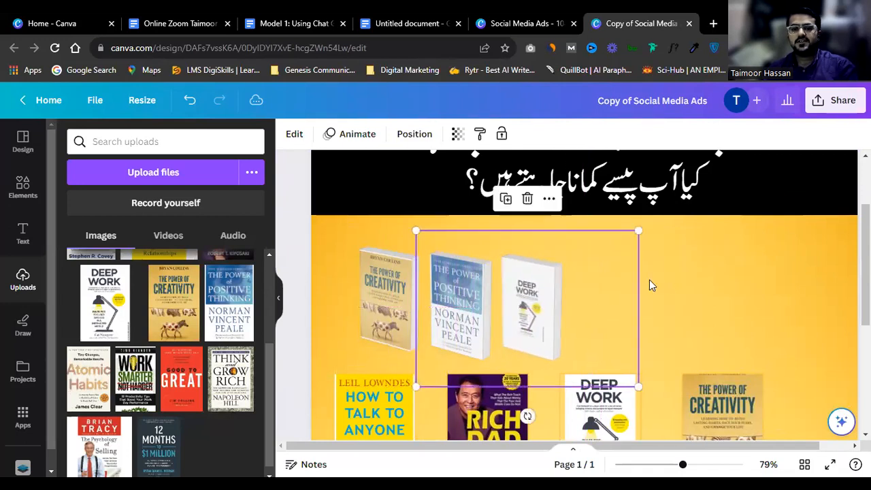
click(695, 277)
scroll(687, 261, up, 1)
scroll(542, 194, down, 1)
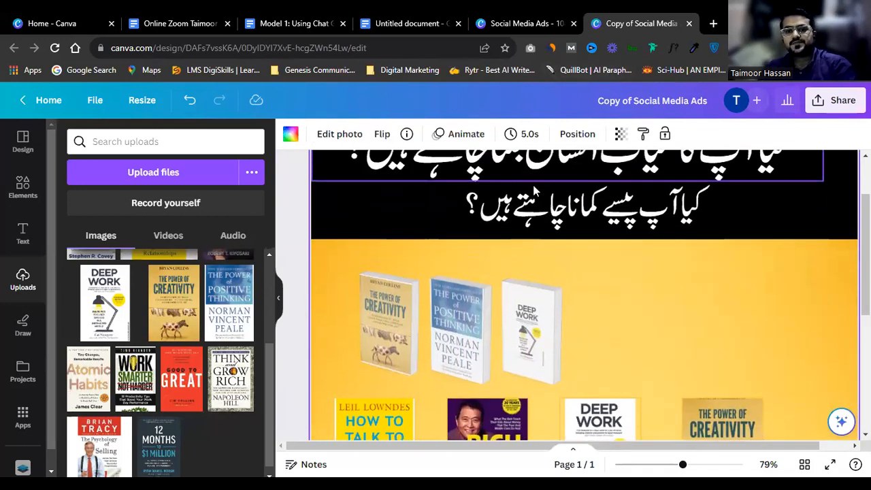
scroll(542, 194, up, 2)
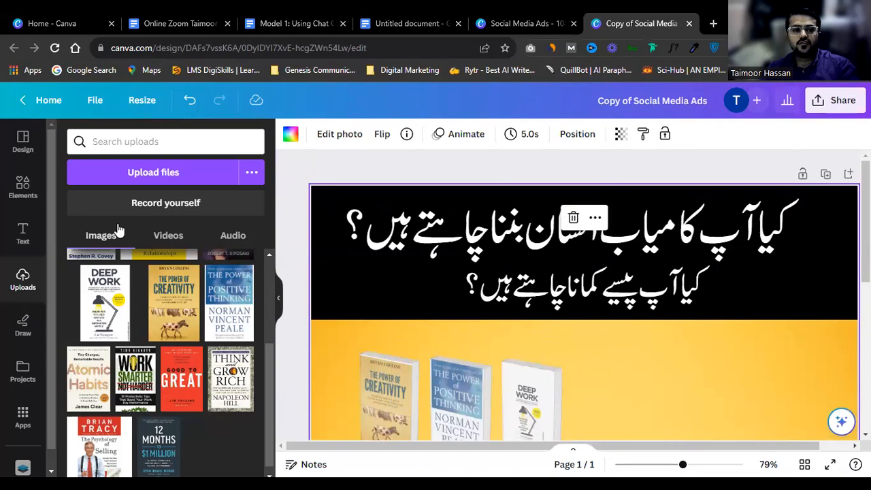
click(31, 418)
Step: In the Mockups app, show all Print mockups and scroll back to the standing book covers
click(94, 190)
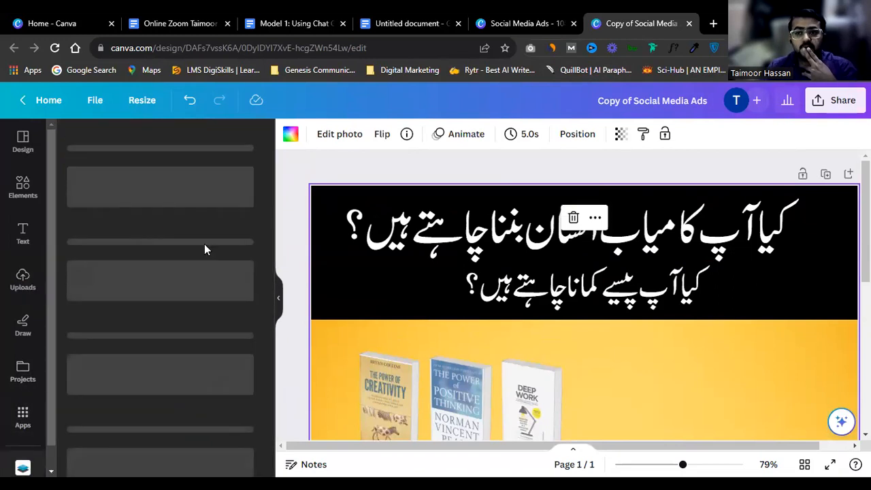
scroll(185, 272, down, 1)
scroll(204, 371, down, 5)
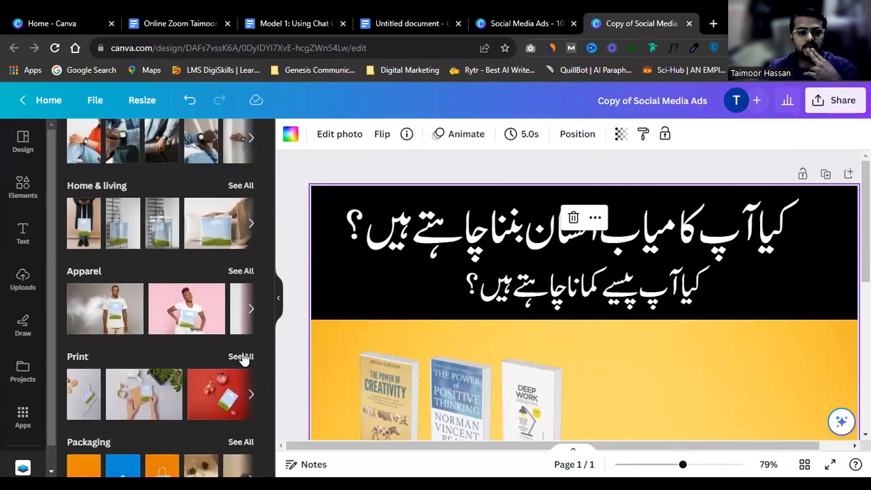
click(241, 356)
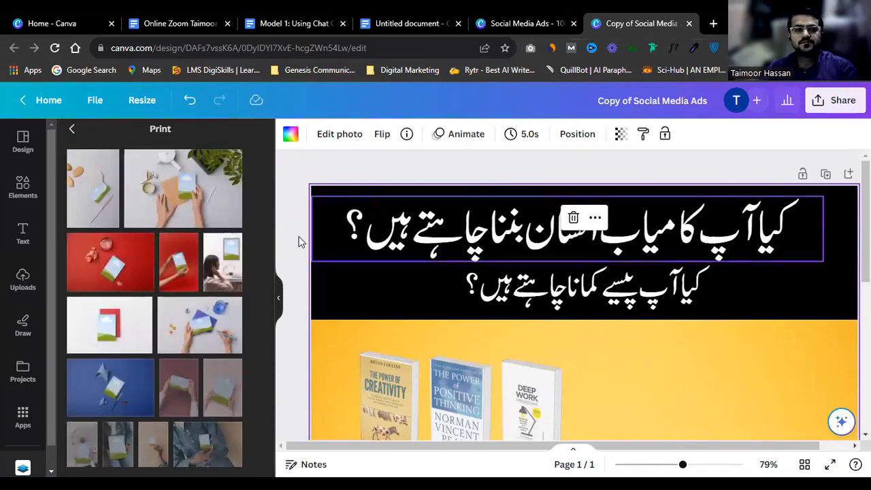
scroll(214, 268, down, 5)
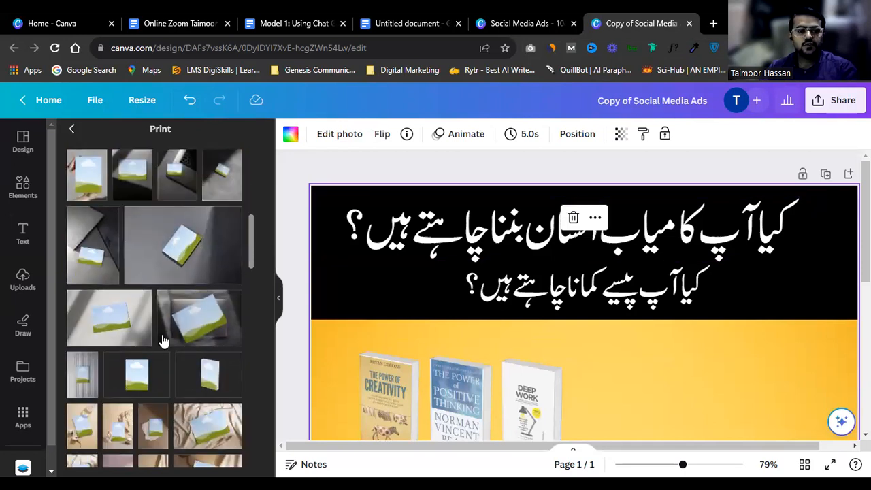
scroll(164, 337, down, 3)
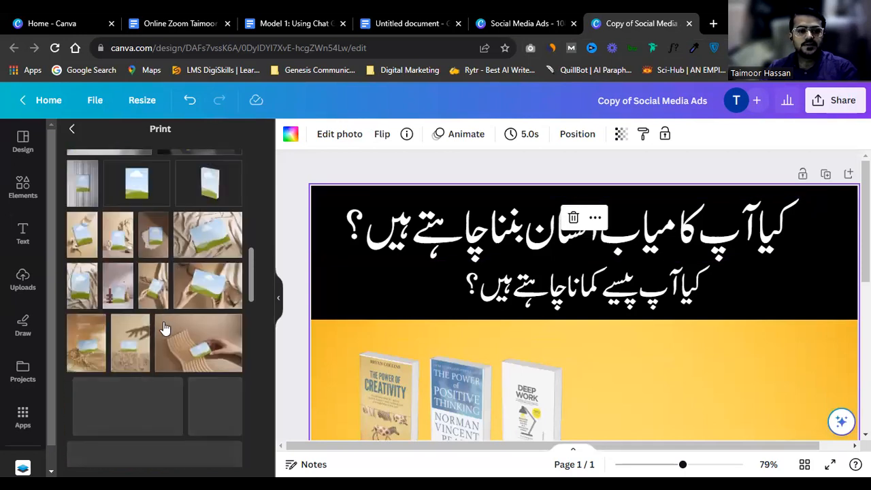
scroll(162, 326, down, 5)
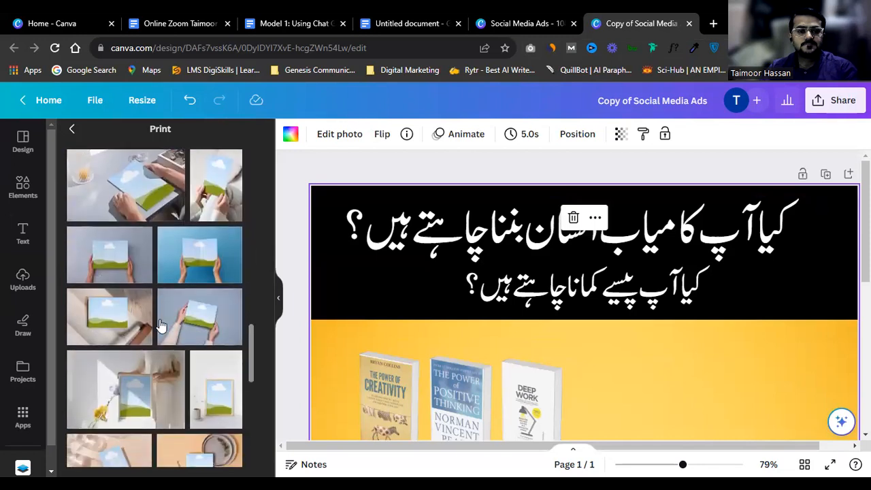
scroll(159, 325, down, 3)
scroll(187, 266, down, 3)
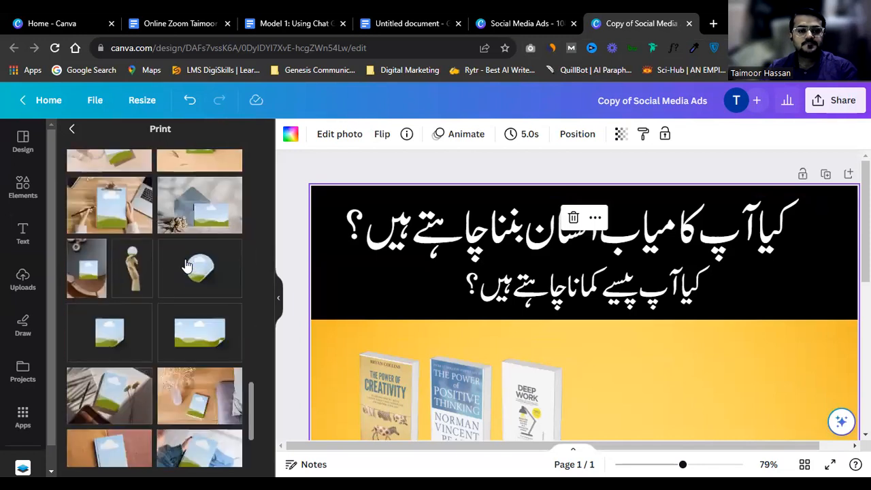
scroll(187, 266, down, 3)
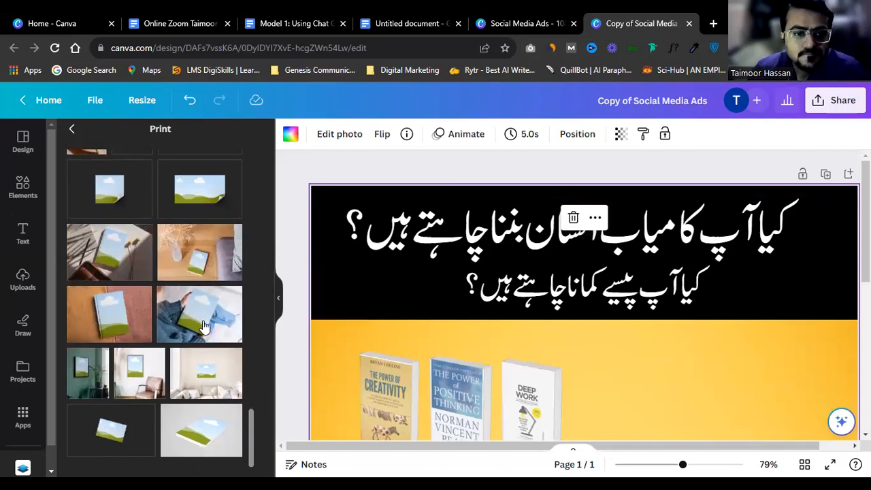
scroll(204, 326, up, 5)
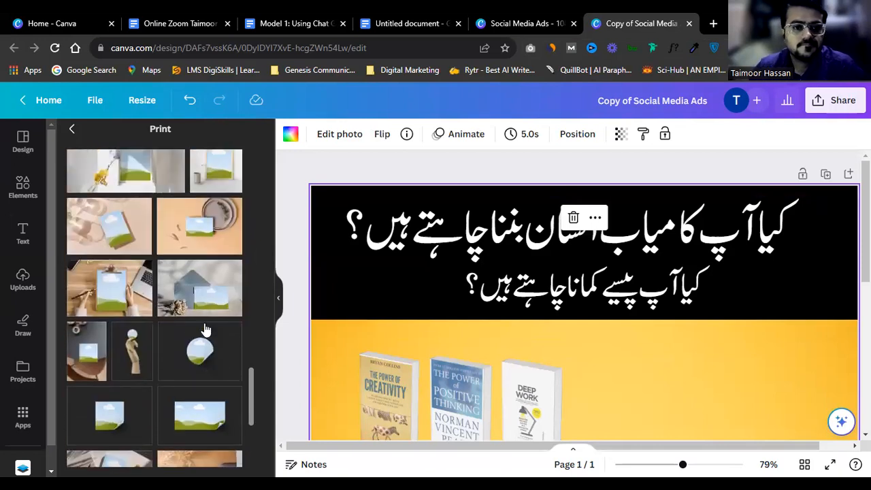
scroll(205, 330, up, 5)
scroll(204, 333, up, 5)
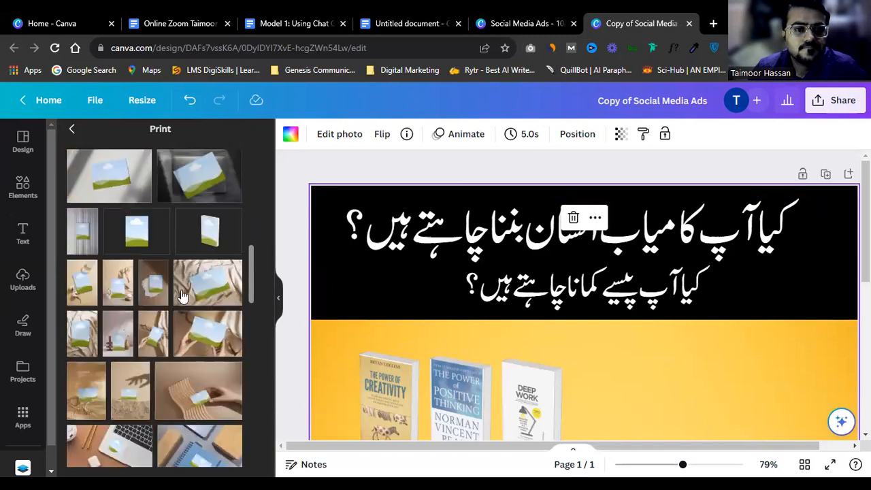
Step: Add a standing book mockup right of the three books and fill it with the Deep Work cover
click(148, 250)
scroll(579, 329, down, 2)
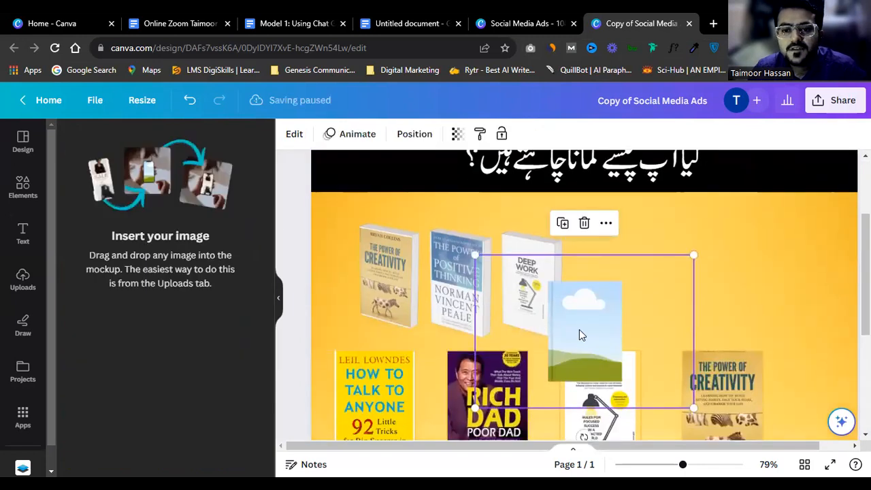
drag(652, 300, 688, 282)
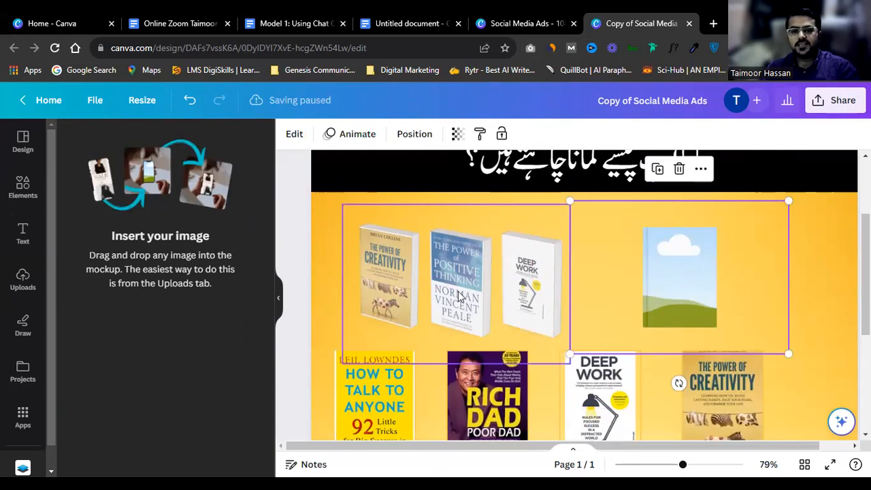
click(400, 270)
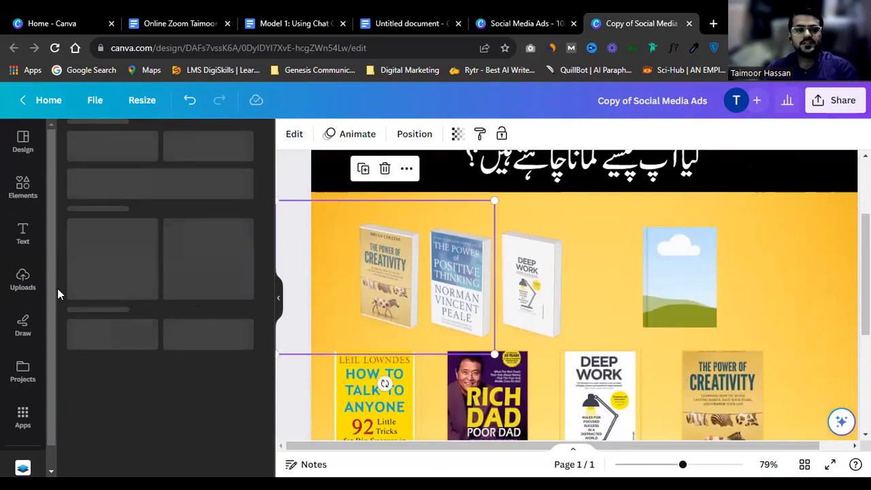
click(28, 285)
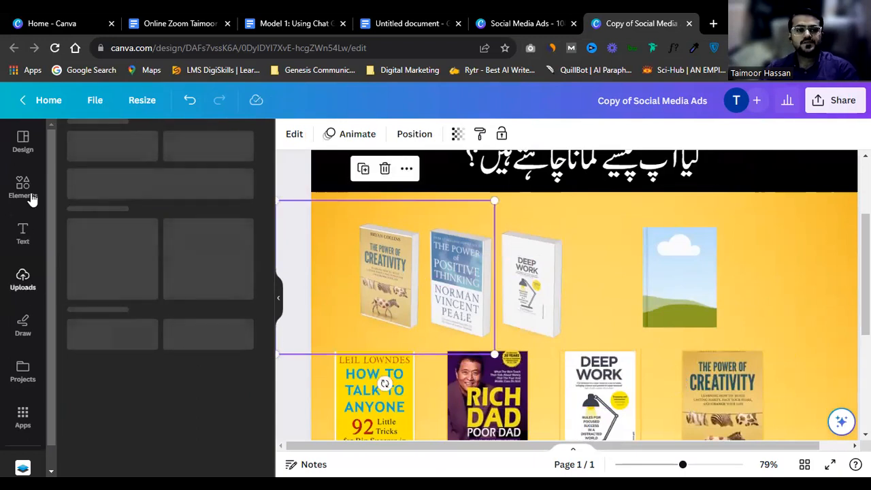
click(31, 196)
click(23, 278)
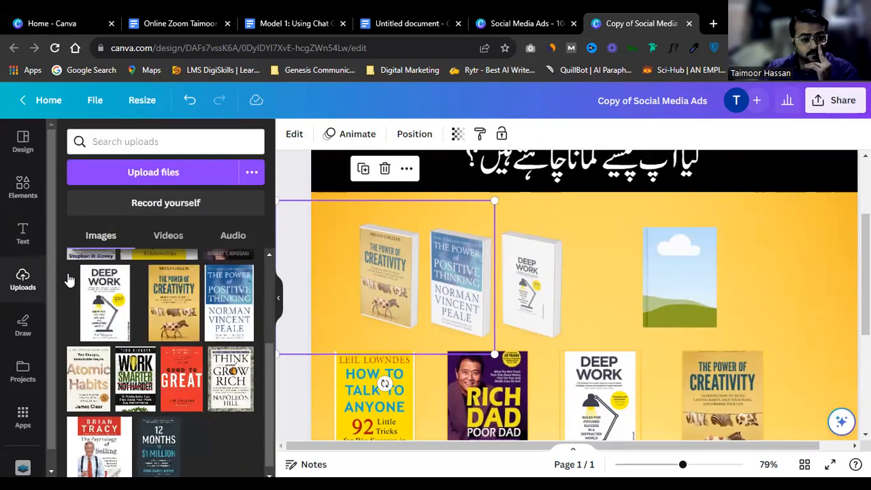
mouse_move(621, 282)
mouse_down()
mouse_move(653, 282)
mouse_move(628, 271)
mouse_up()
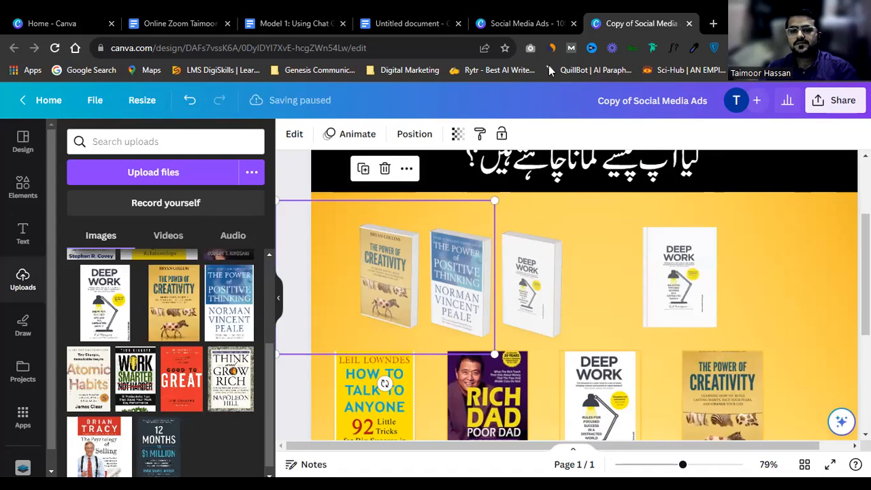
click(683, 293)
Step: Marquee-select the lower row of flat book covers and delete them
scroll(427, 306, down, 3)
drag(753, 311, 360, 231)
key(Delete)
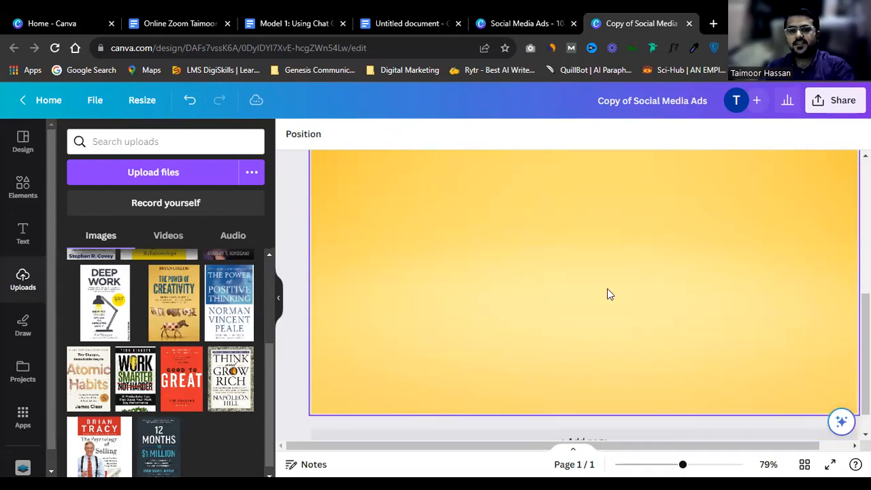
scroll(608, 290, up, 4)
scroll(608, 292, down, 1)
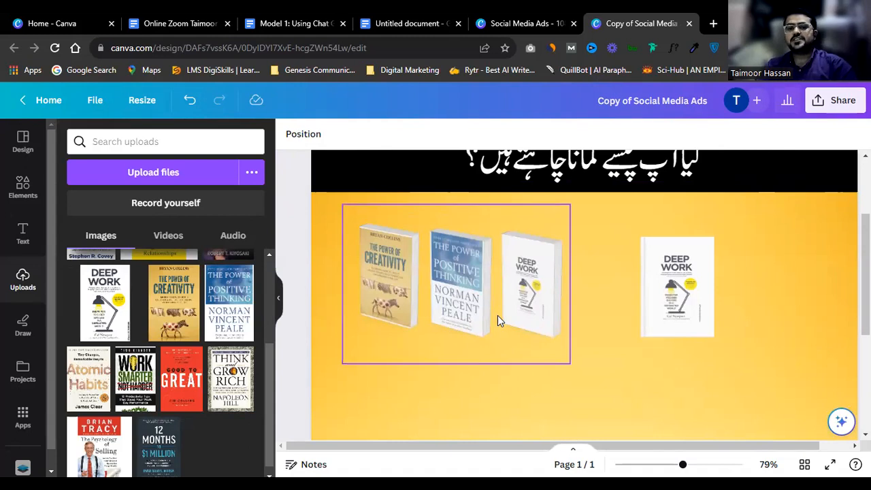
Step: Open the Mockups app and show all Print mockups
click(22, 416)
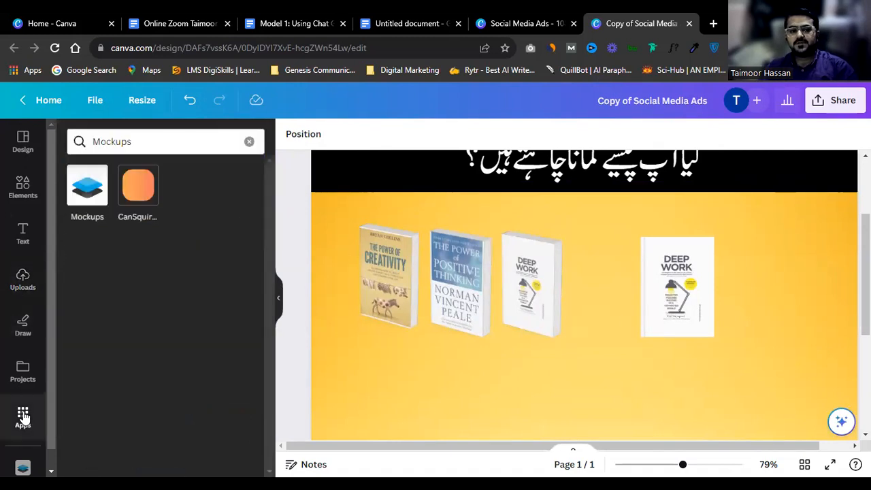
click(84, 194)
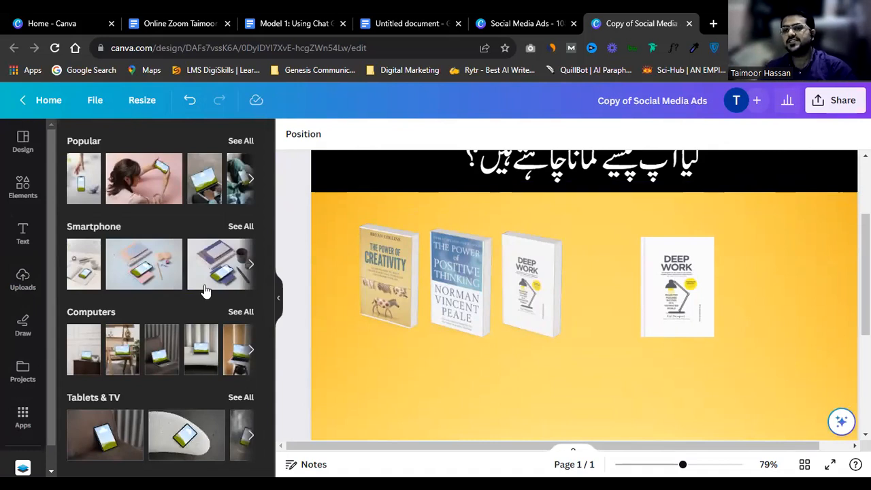
scroll(208, 291, down, 8)
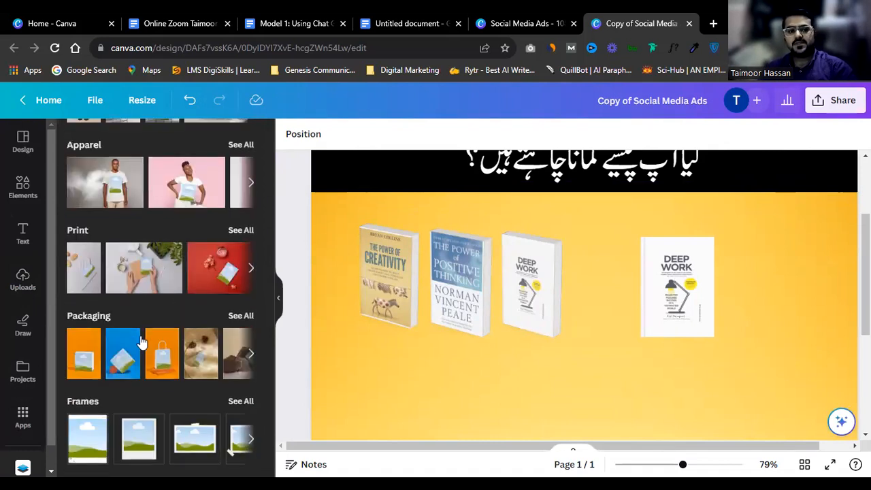
click(242, 230)
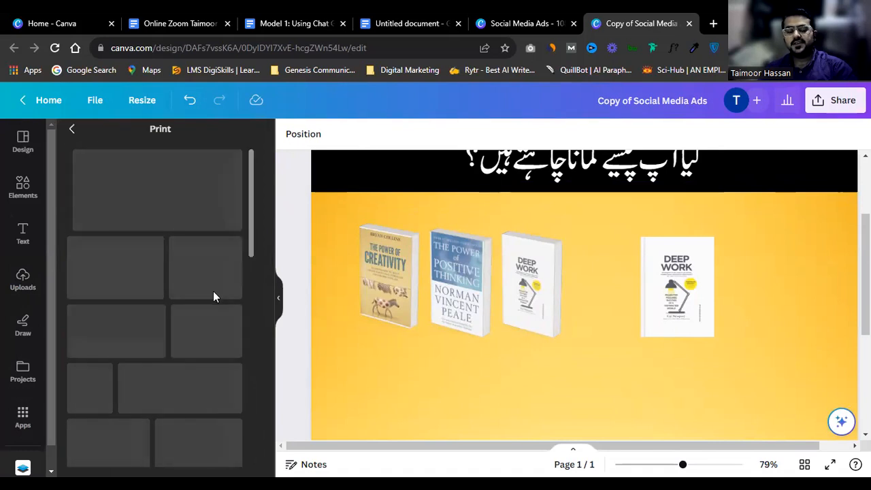
scroll(210, 299, down, 6)
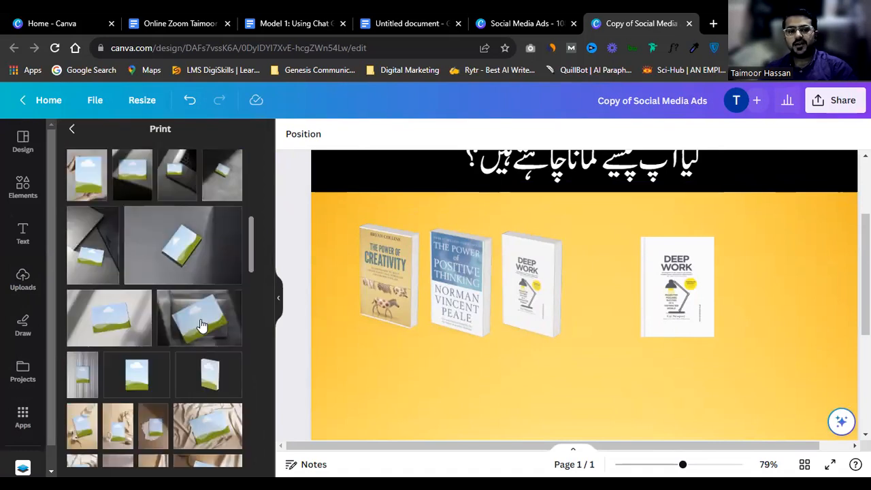
scroll(200, 328, down, 2)
scroll(129, 313, up, 4)
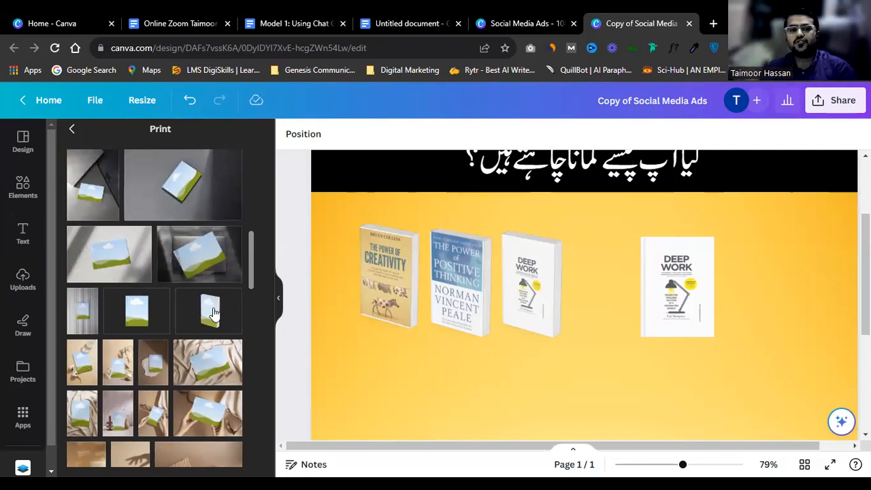
Step: Delete the three angled books, shift the Deep Work mockup left, and select all four Deep Work mockups
drag(578, 391, 364, 280)
click(661, 341)
drag(507, 393, 384, 309)
key(Delete)
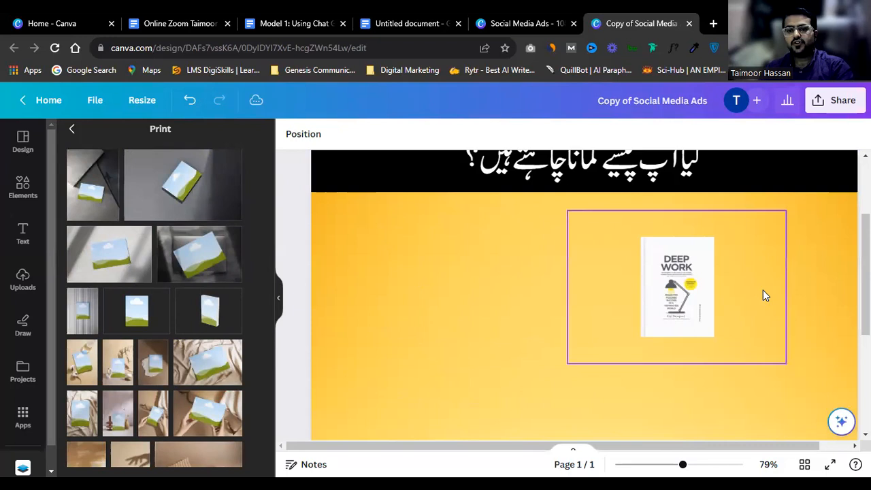
drag(654, 289, 627, 275)
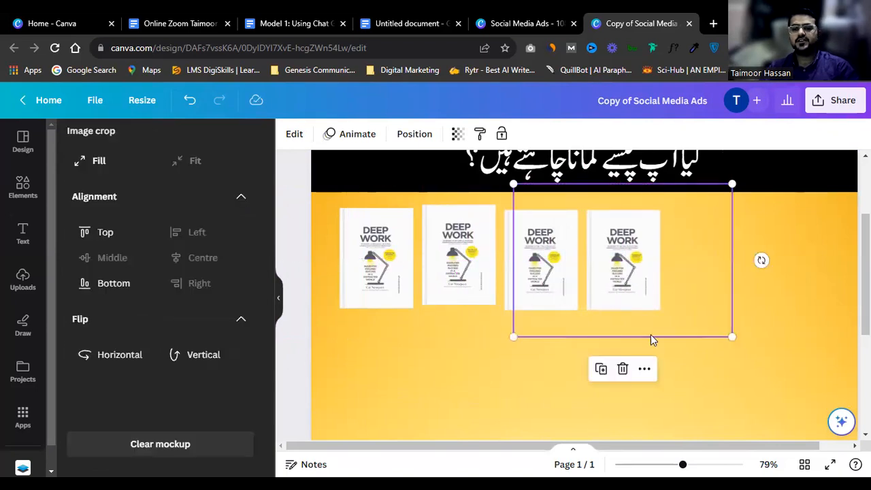
drag(708, 371, 319, 180)
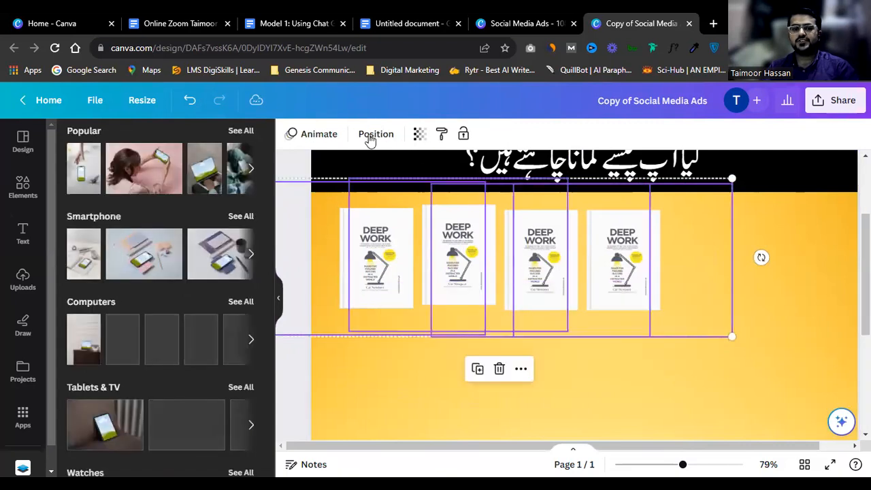
Step: Top-align the four book mockups and move the row slightly lower
click(369, 138)
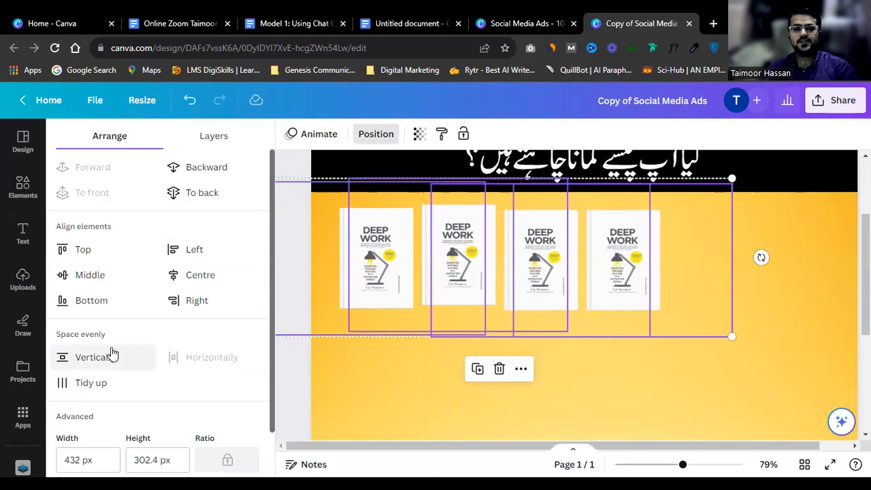
click(87, 251)
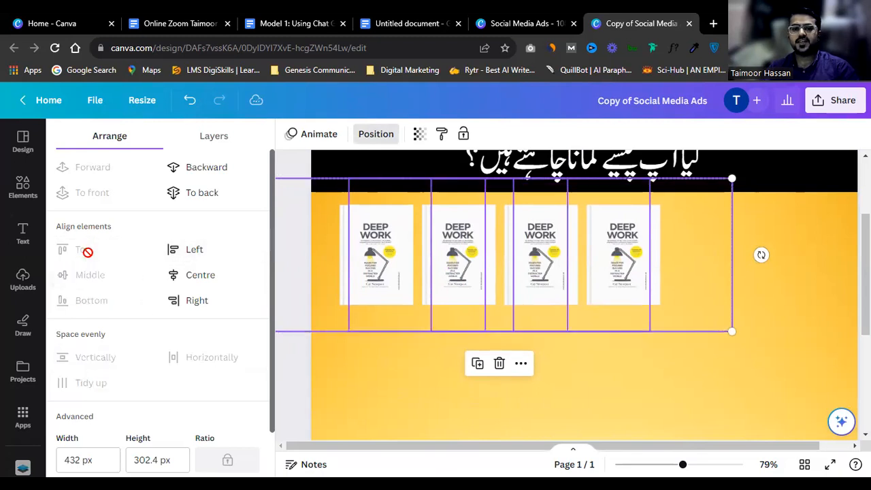
drag(637, 279, 638, 294)
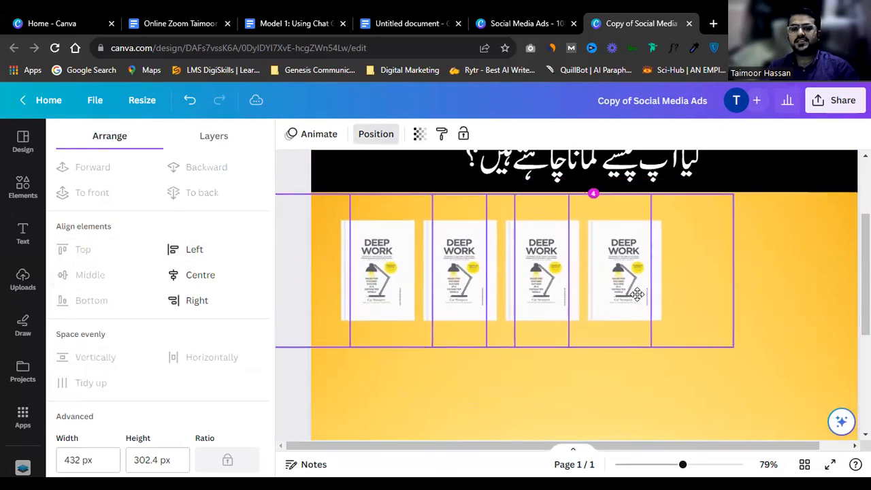
click(796, 280)
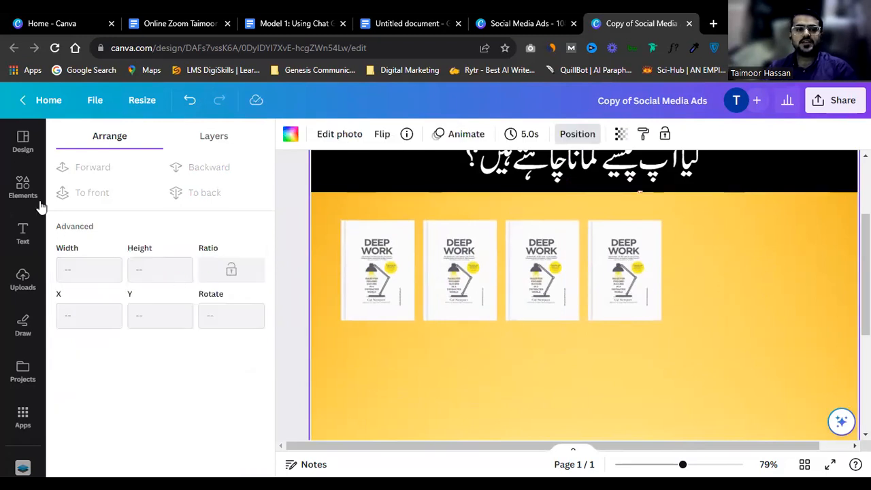
Step: Put The Psychology of Money cover on the second mockup and Zero to One on the third
click(23, 281)
scroll(158, 333, up, 2)
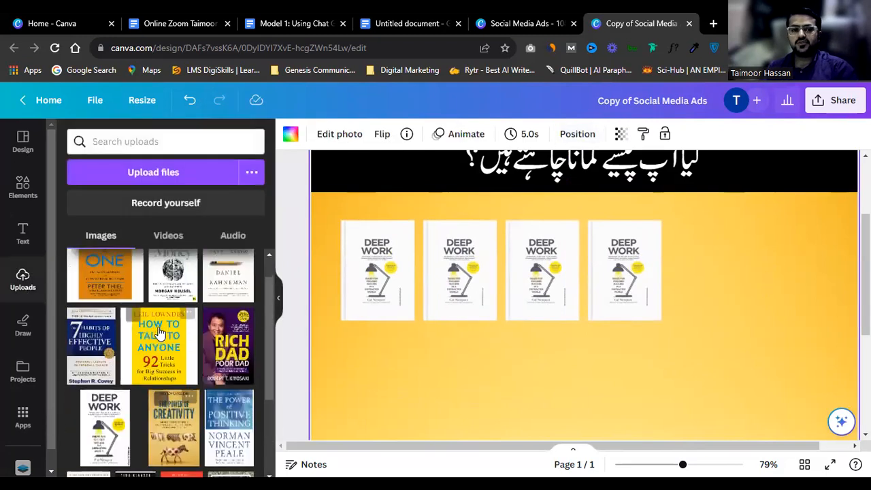
scroll(159, 333, up, 1)
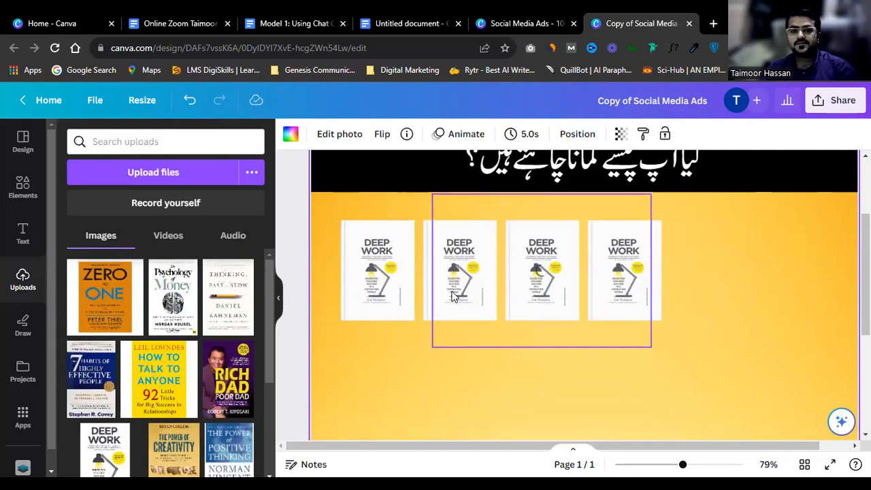
drag(173, 301, 537, 266)
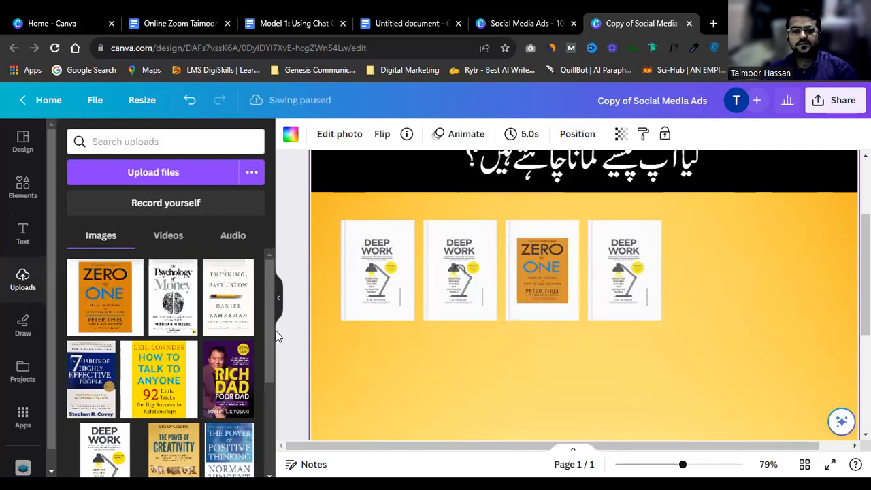
click(513, 272)
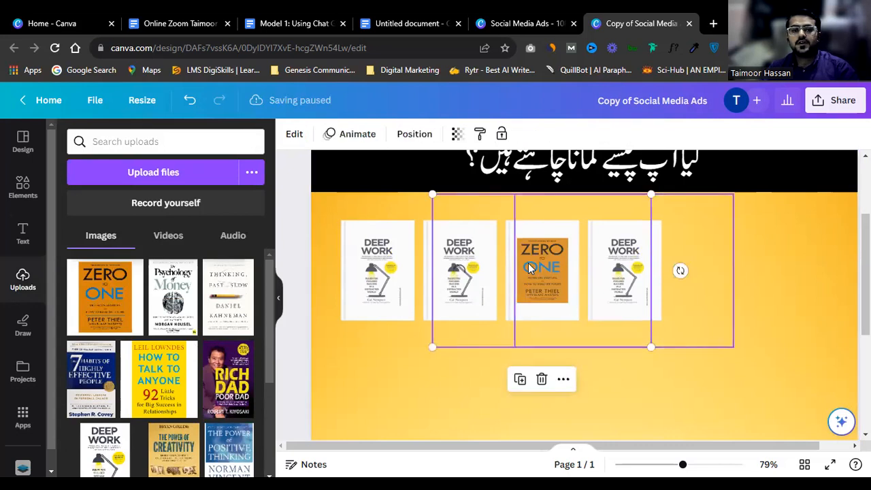
key(ctrl+z)
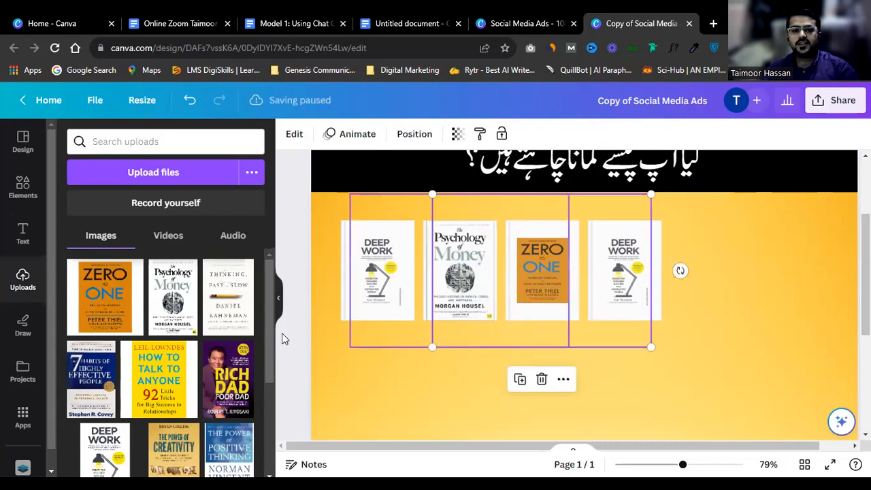
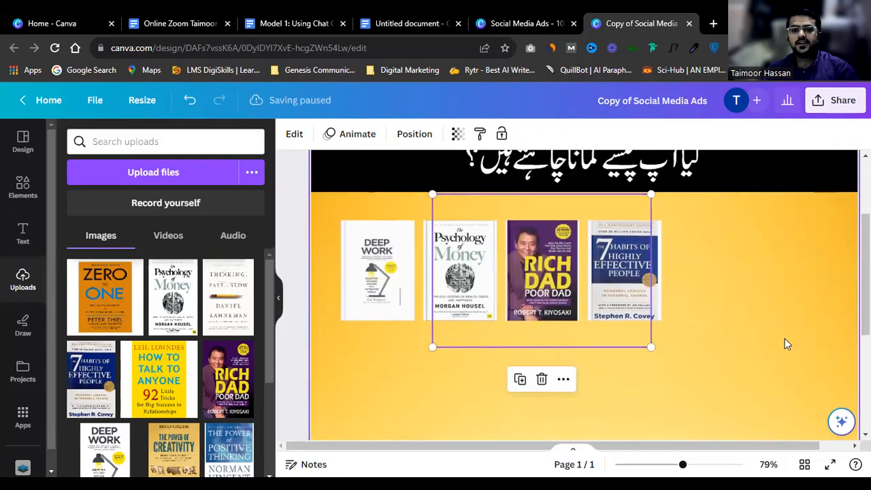
Step: Deselect, then drag a selection box around all four covers in the top book row
click(785, 340)
drag(664, 382, 380, 292)
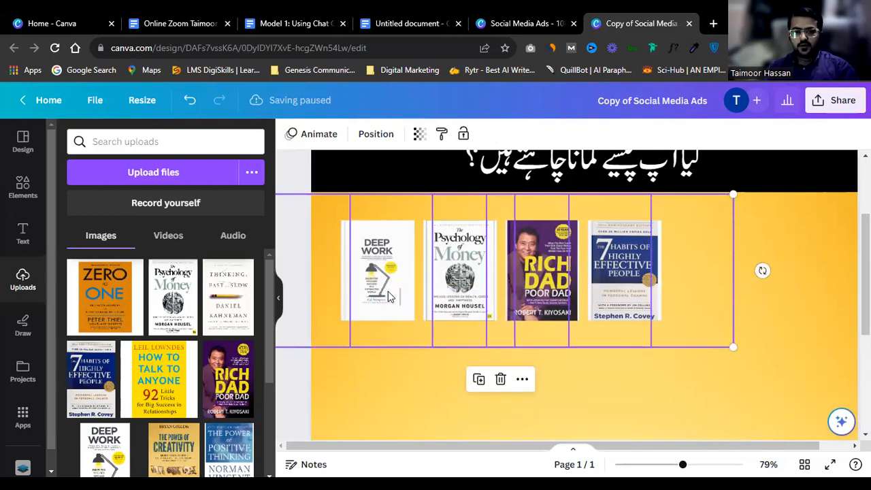
scroll(547, 277, down, 2)
scroll(546, 277, down, 2)
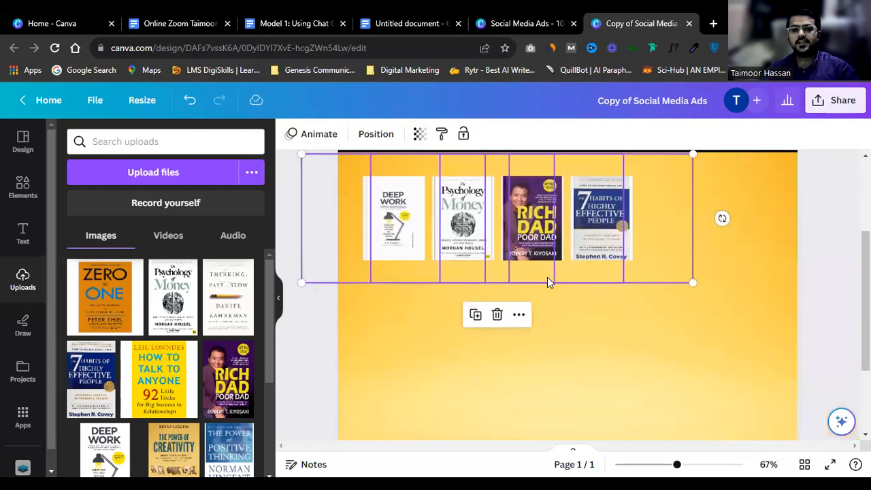
Step: Duplicate the book row below and drop new covers, including The Psychology of Selling, into its frames
drag(538, 246, 538, 335)
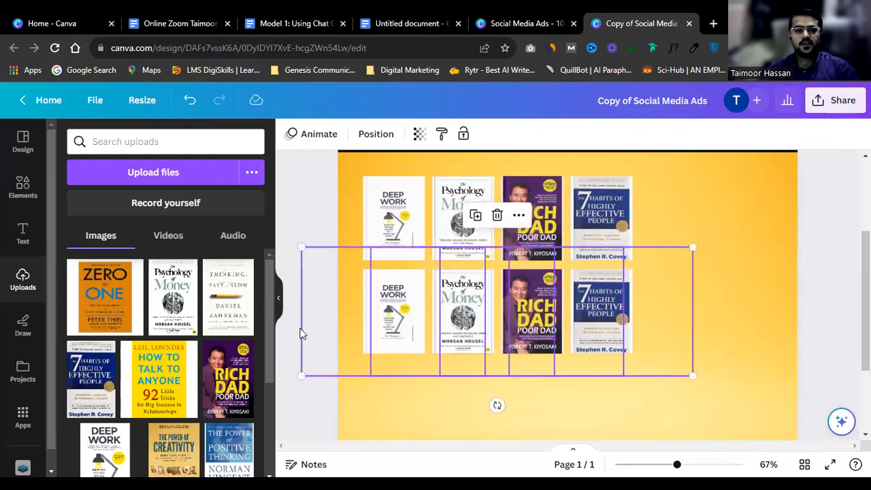
scroll(185, 389, down, 1)
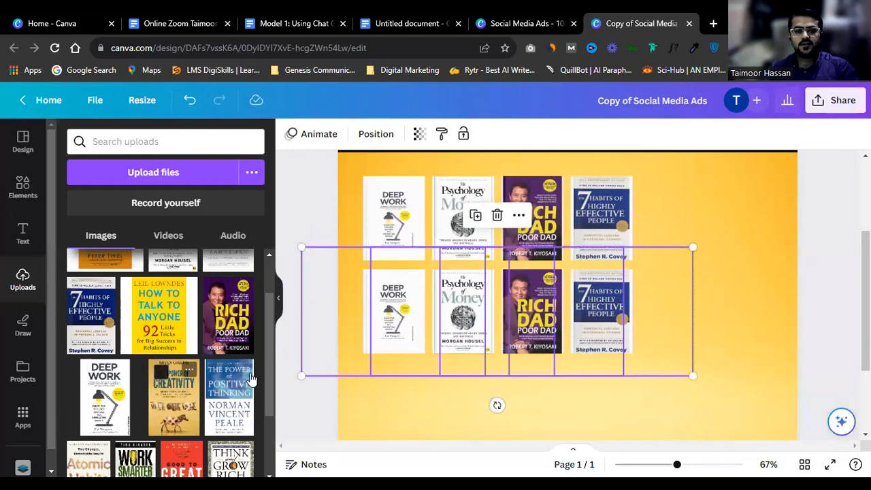
drag(231, 406, 535, 316)
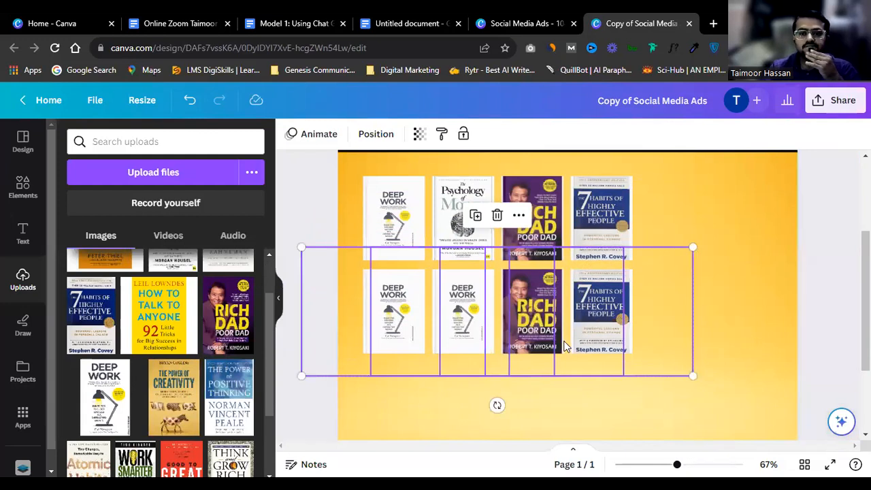
scroll(217, 373, down, 2)
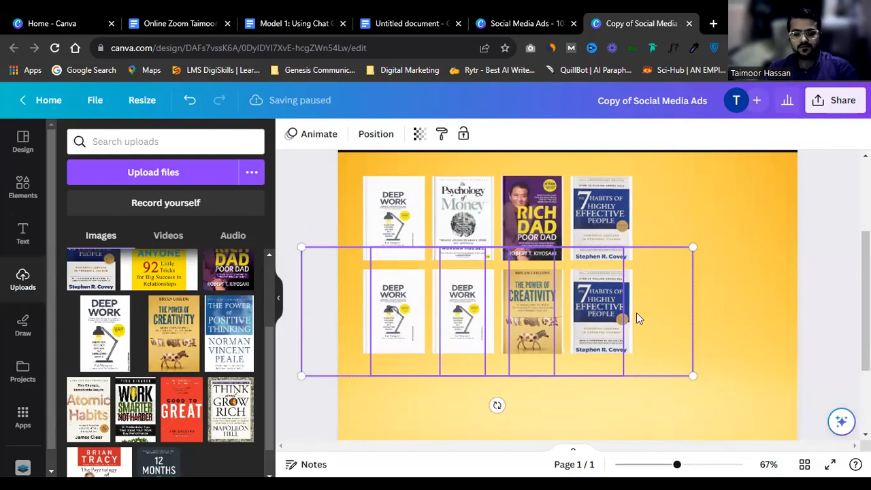
click(733, 299)
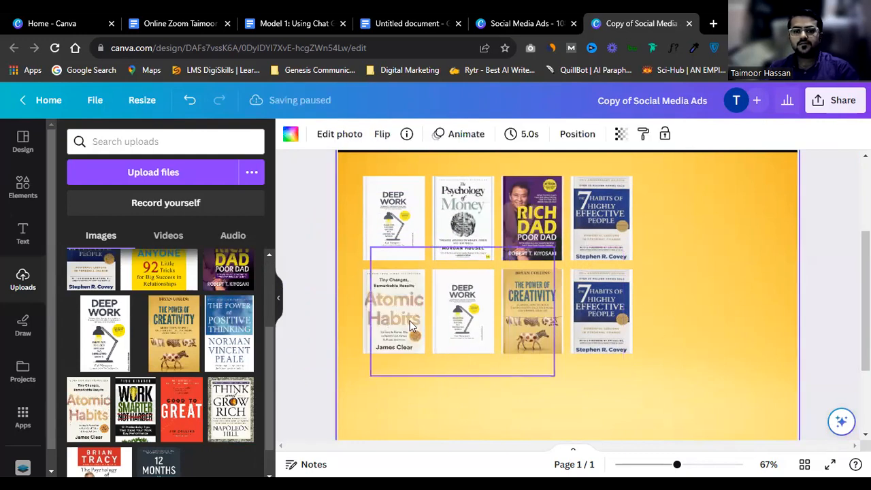
drag(440, 327, 472, 320)
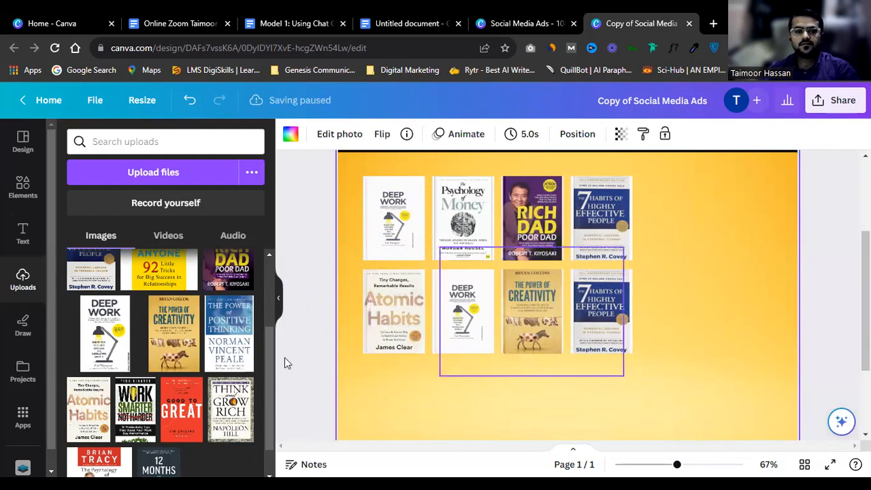
Step: Duplicate the second row of covers below as a third row, nudged into alignment
click(429, 300)
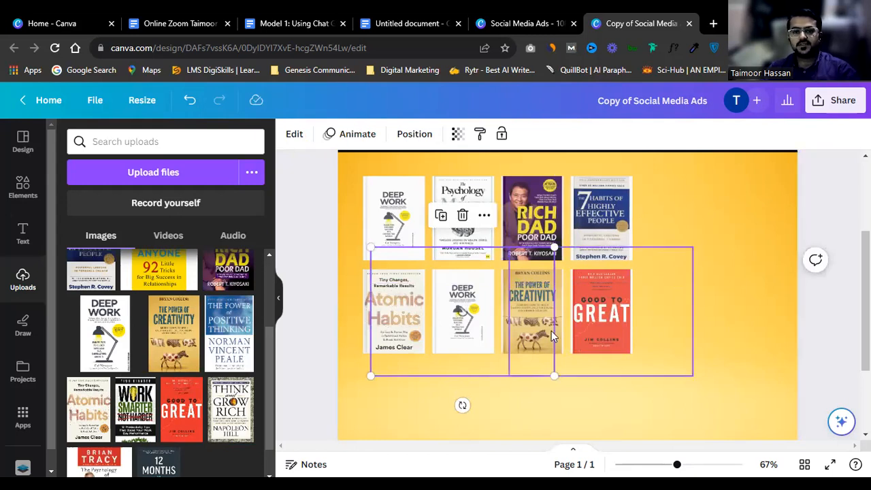
scroll(659, 300, down, 2)
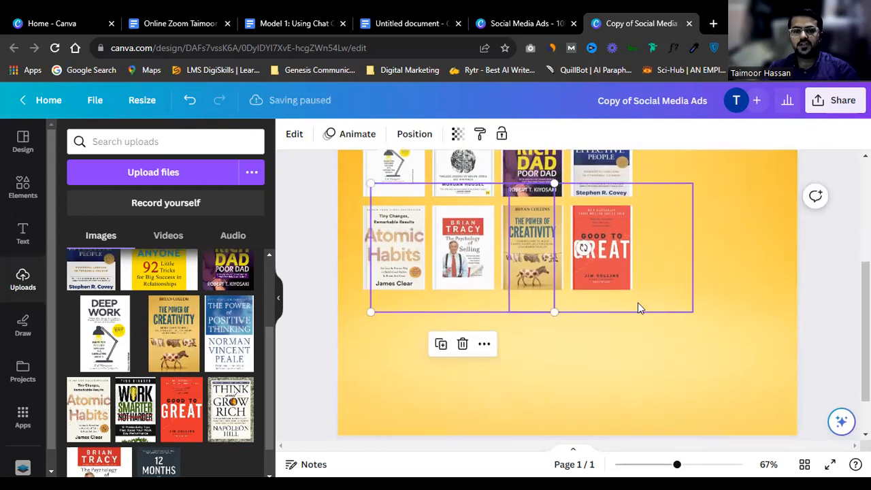
click(730, 253)
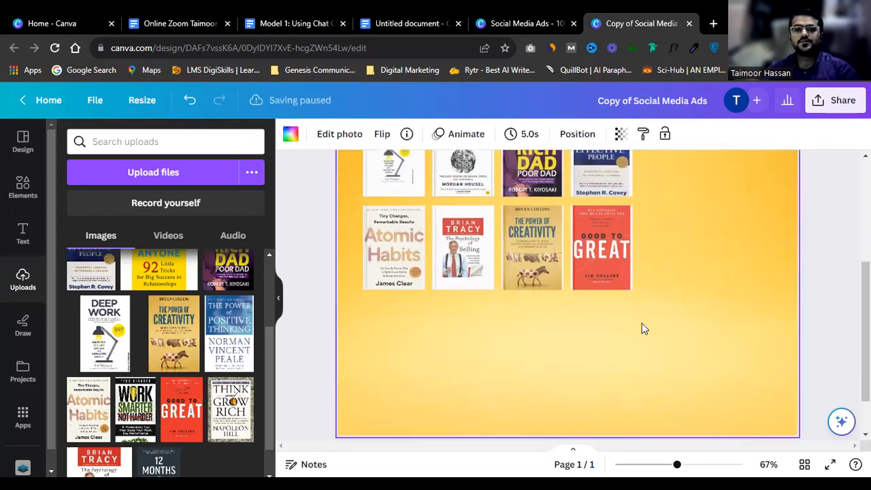
drag(372, 259, 363, 264)
drag(524, 257, 525, 345)
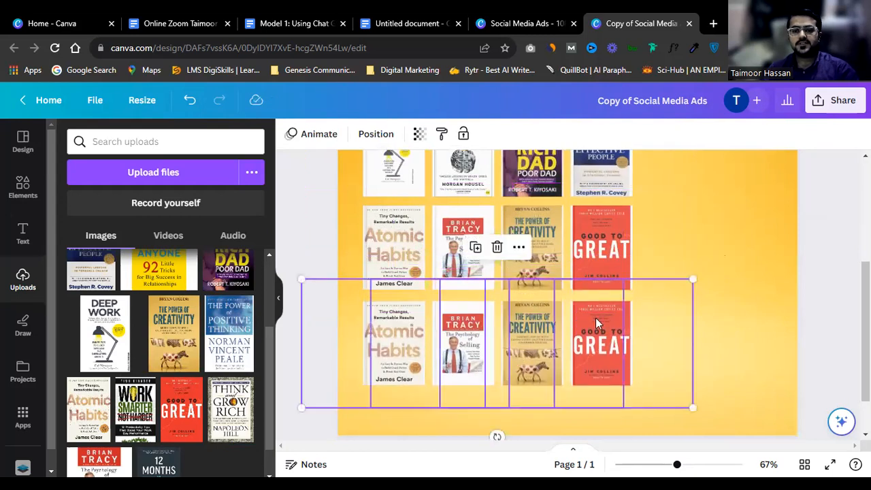
key(Up)
key(Up)
key(Up)
key(Up)
key(Up)
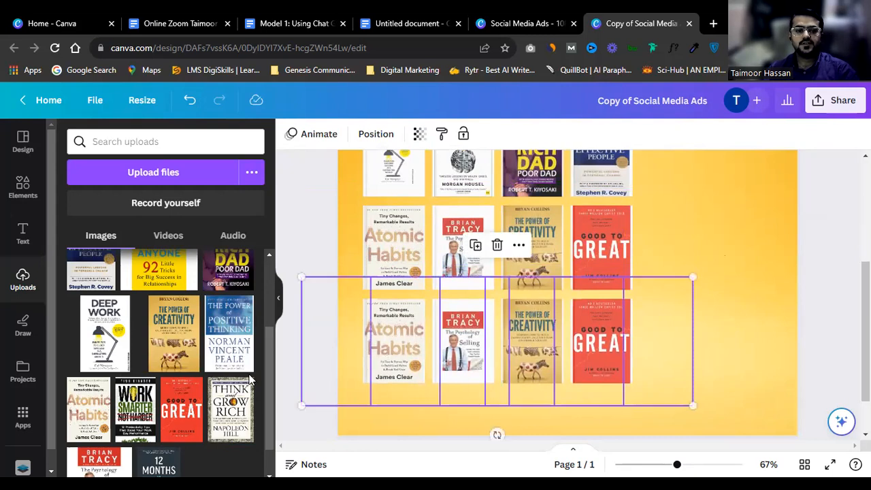
Step: Fill the third row with 12 Months to $1 Million, Think and Grow Rich, How to Talk to Anyone, Work Smarter Not Harder
click(779, 299)
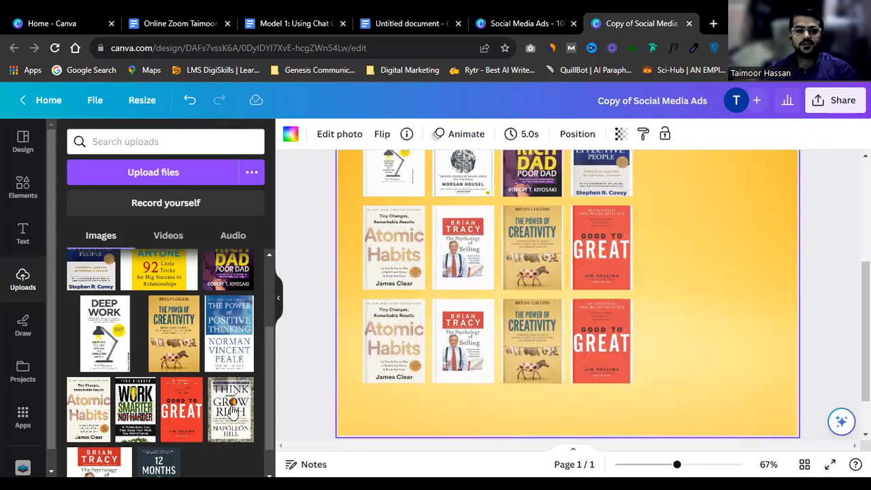
mouse_move(231, 409)
mouse_down()
mouse_move(381, 342)
mouse_move(245, 415)
mouse_up()
scroll(245, 415, down, 1)
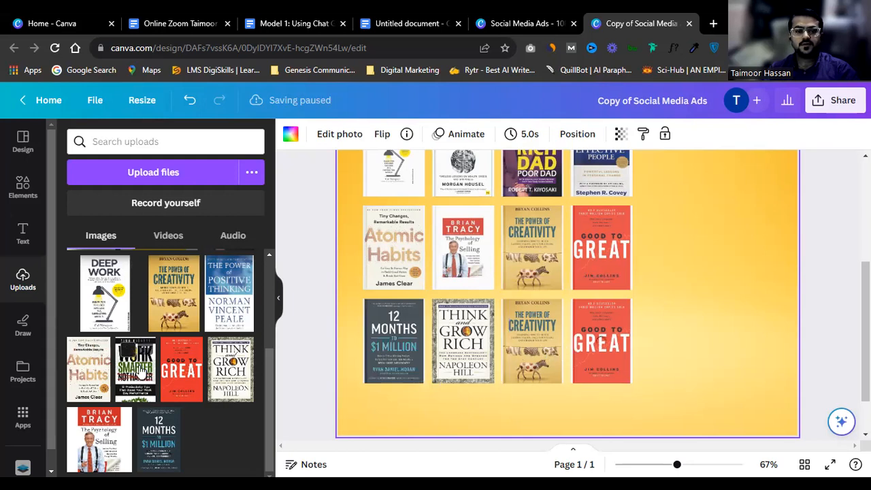
scroll(175, 323, up, 3)
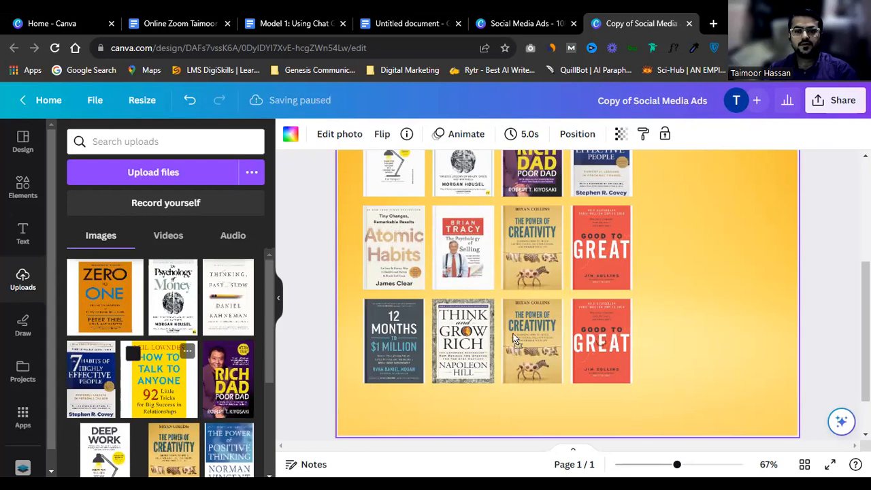
scroll(545, 327, up, 5)
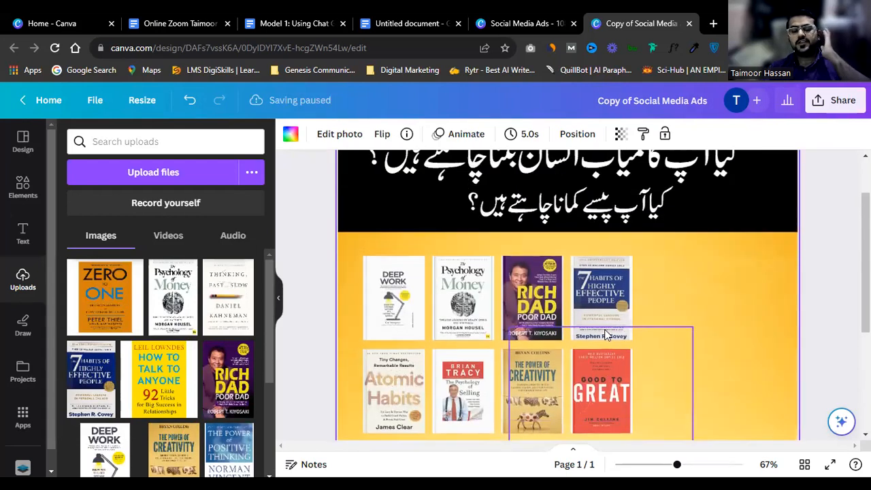
scroll(607, 334, down, 4)
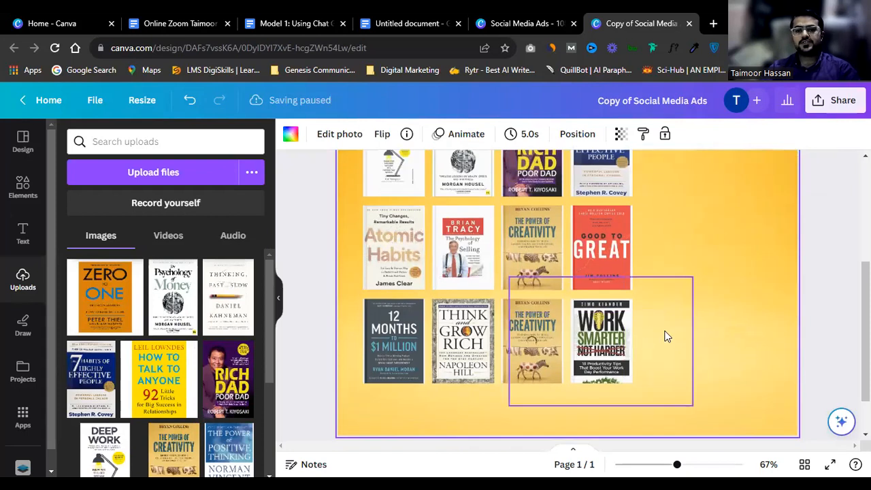
scroll(672, 326, up, 3)
scroll(671, 324, down, 2)
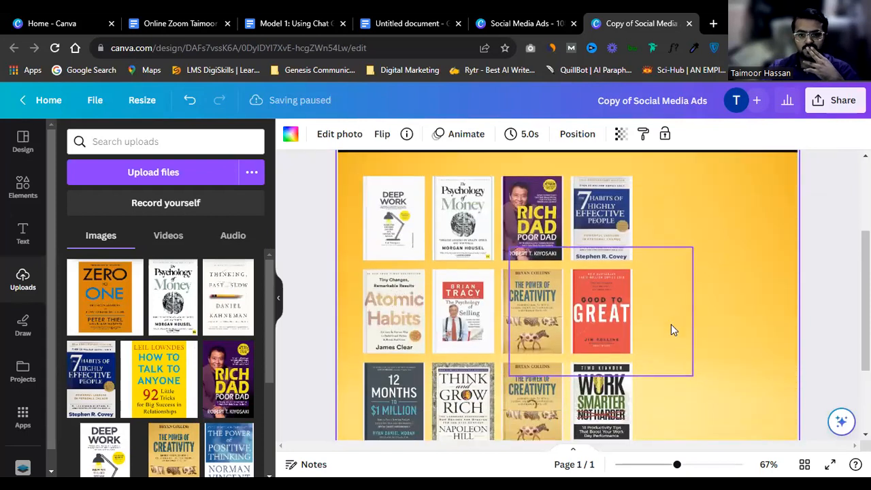
scroll(670, 324, down, 1)
scroll(670, 360, up, 1)
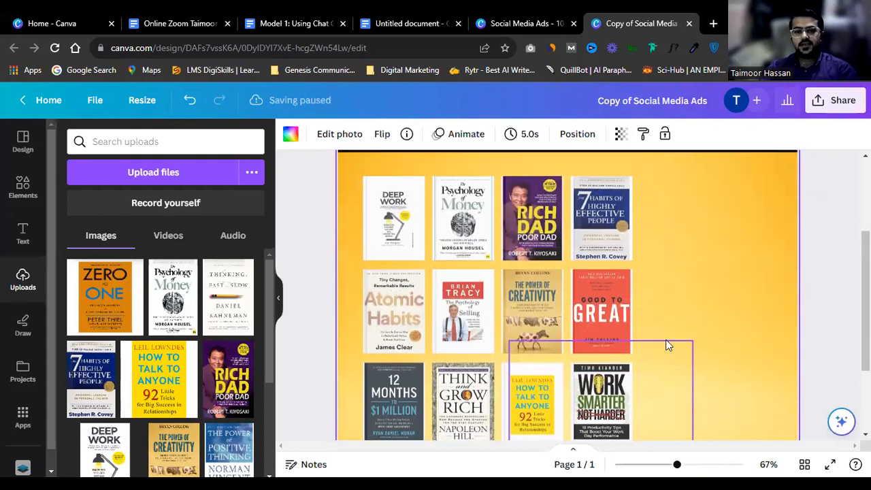
scroll(535, 257, down, 2)
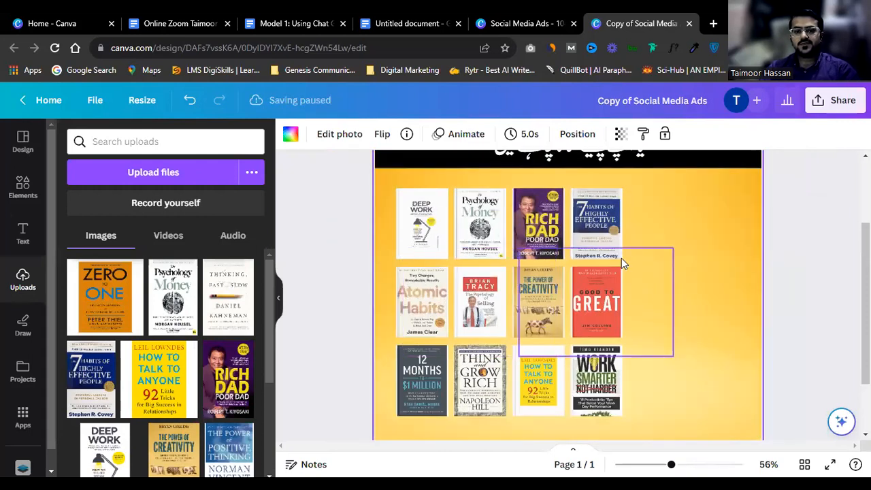
scroll(620, 258, up, 3)
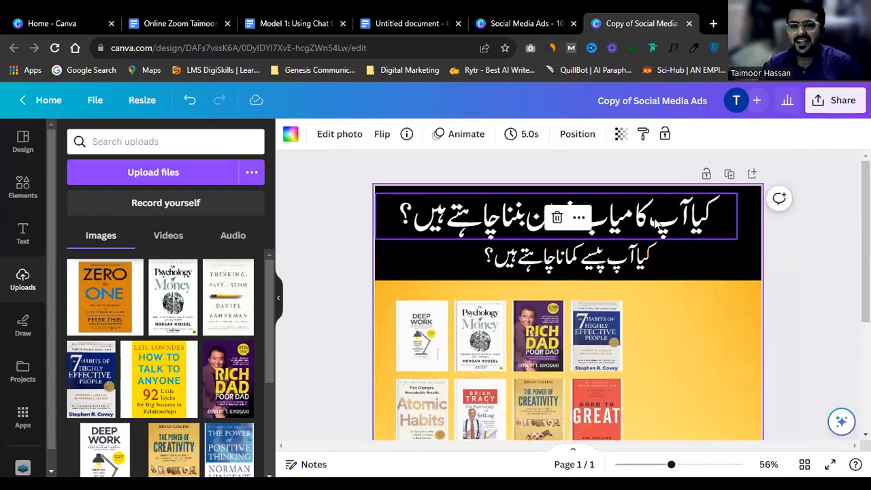
Step: Select the Urdu headline and then the whole book-cover grid, then clear the selection
click(653, 257)
scroll(653, 267, down, 3)
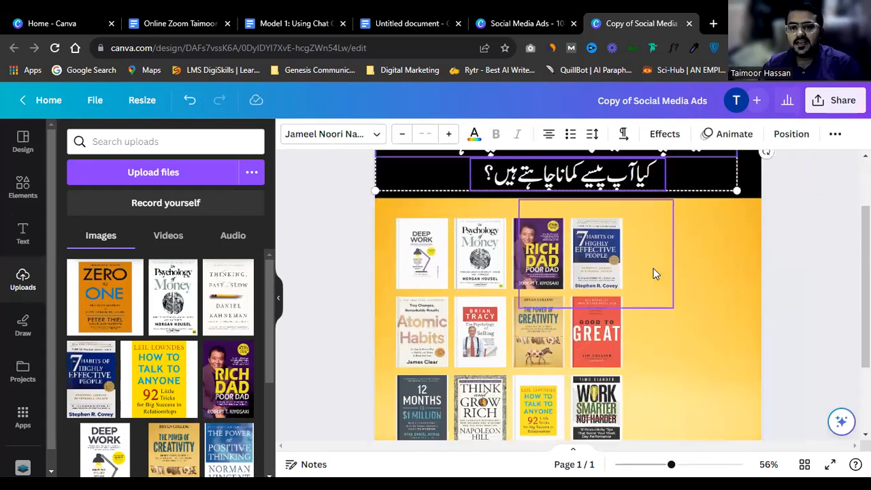
drag(348, 202, 624, 369)
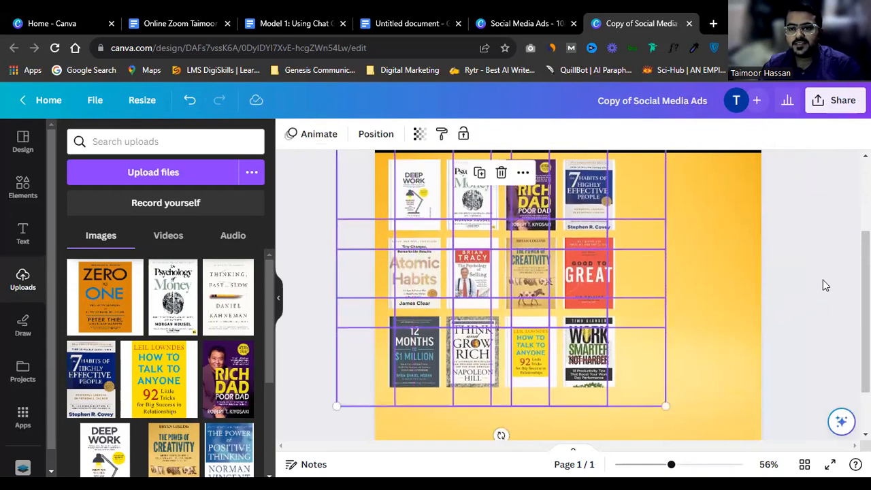
click(822, 280)
scroll(822, 279, up, 1)
scroll(822, 280, down, 3)
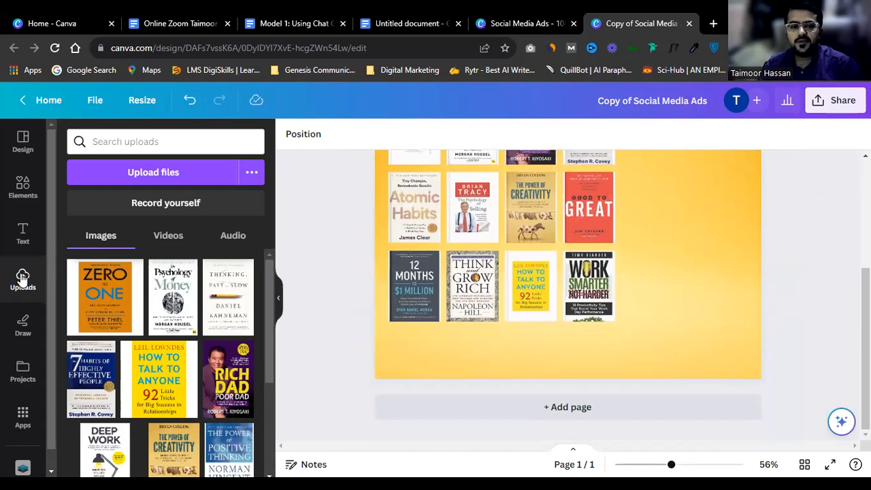
scroll(367, 191, up, 1)
scroll(367, 185, up, 2)
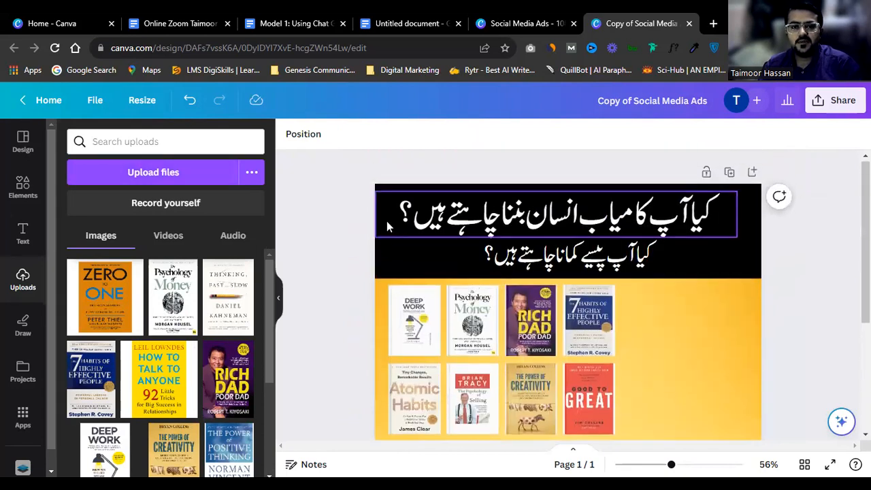
Step: Shorten the black bottom band to 1080×132 so it sits just below the third row
click(398, 259)
drag(389, 318, 401, 418)
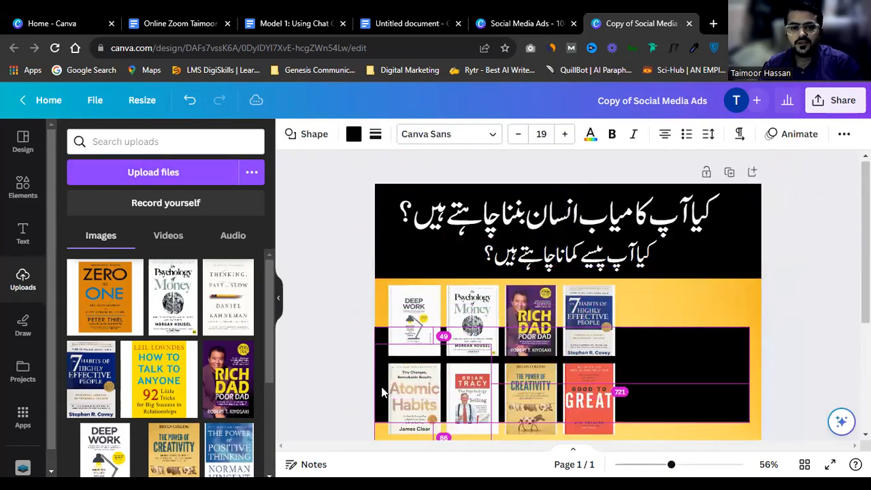
scroll(616, 279, down, 3)
drag(672, 197, 682, 402)
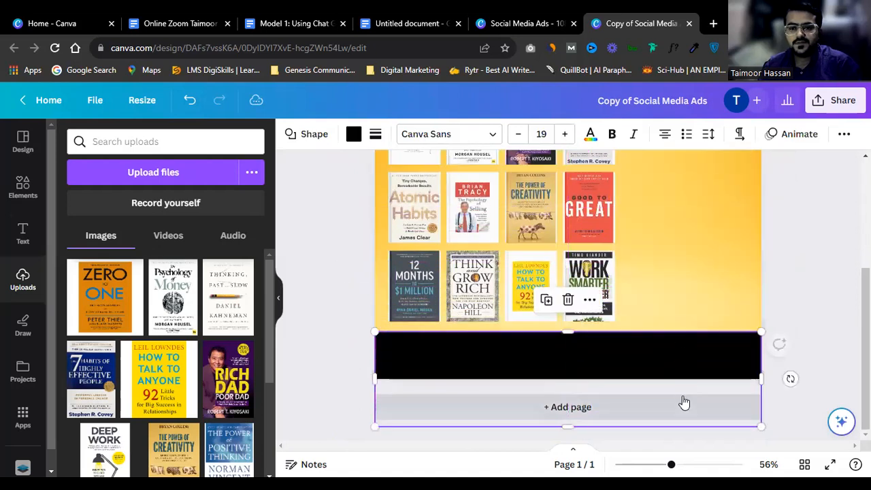
drag(567, 423, 573, 378)
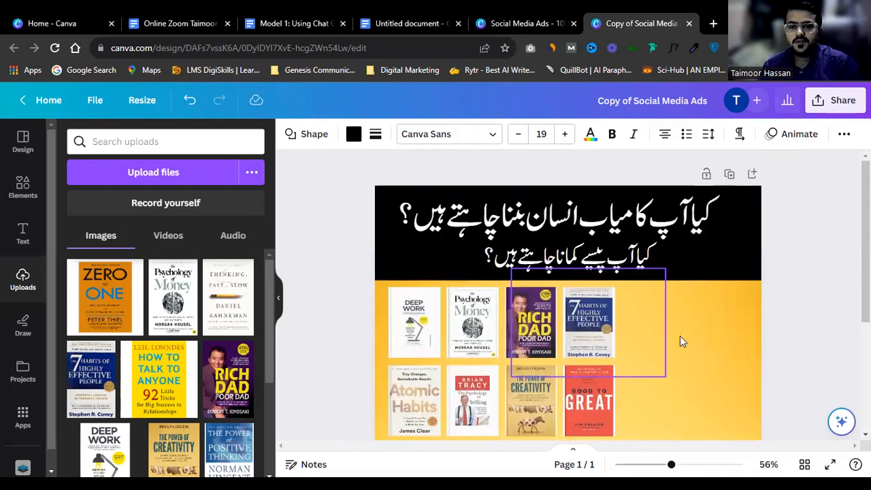
click(708, 338)
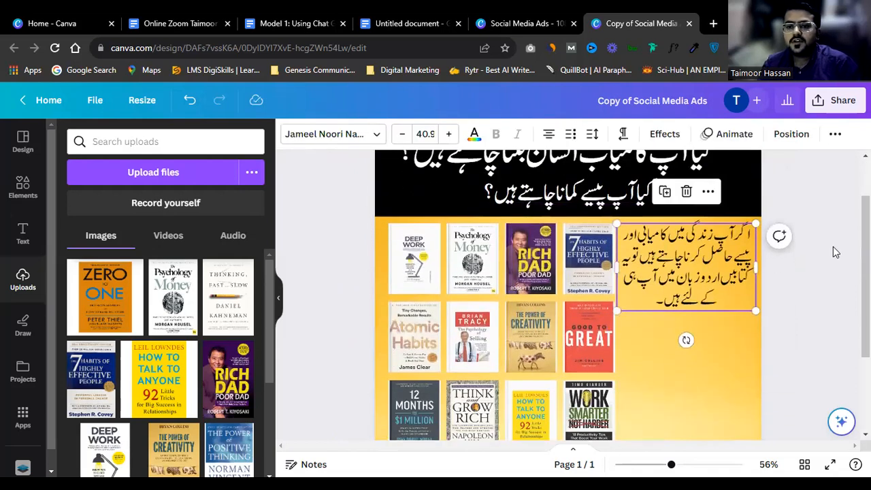
scroll(832, 246, up, 4)
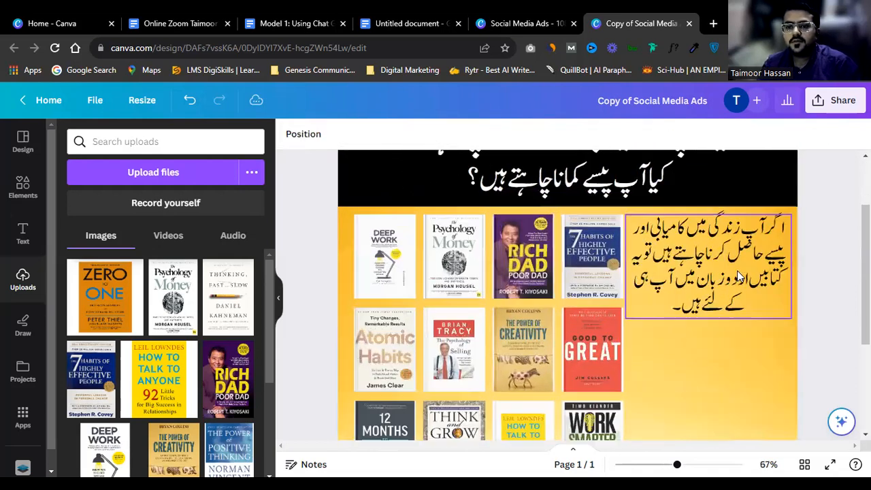
scroll(751, 301, up, 2)
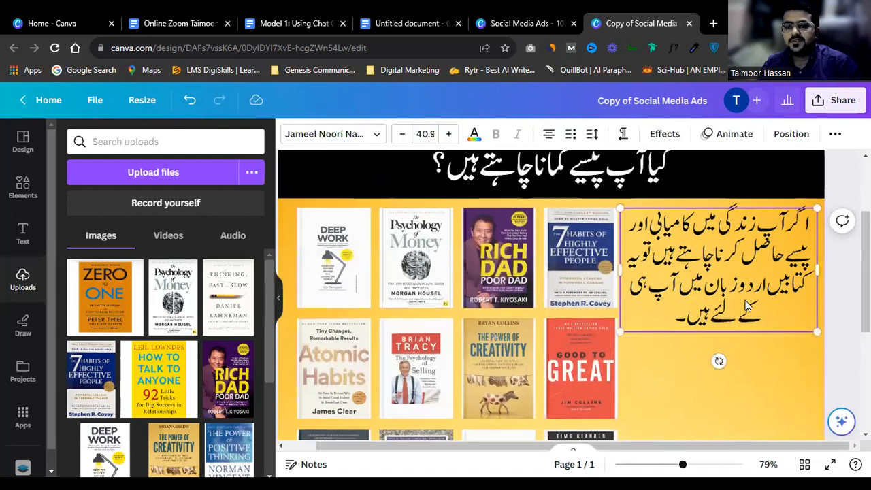
scroll(681, 288, down, 3)
scroll(681, 288, down, 1)
scroll(711, 266, up, 2)
click(706, 282)
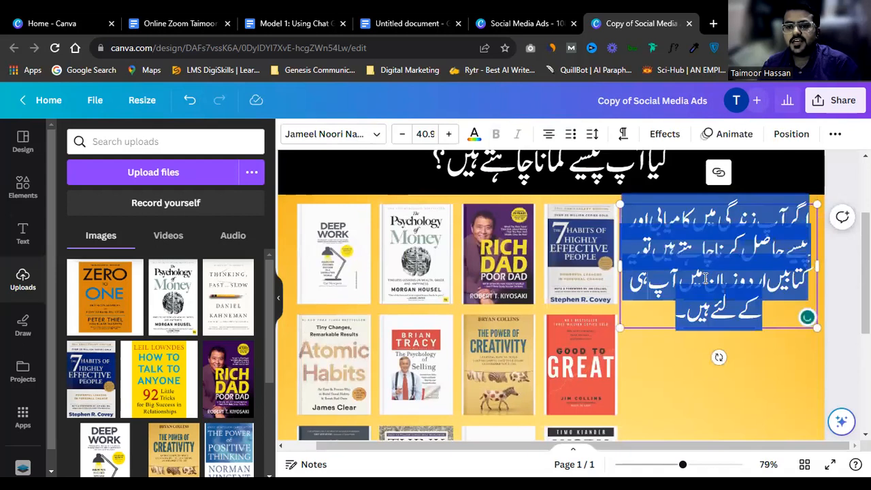
click(742, 349)
scroll(721, 309, up, 1)
scroll(718, 304, down, 3)
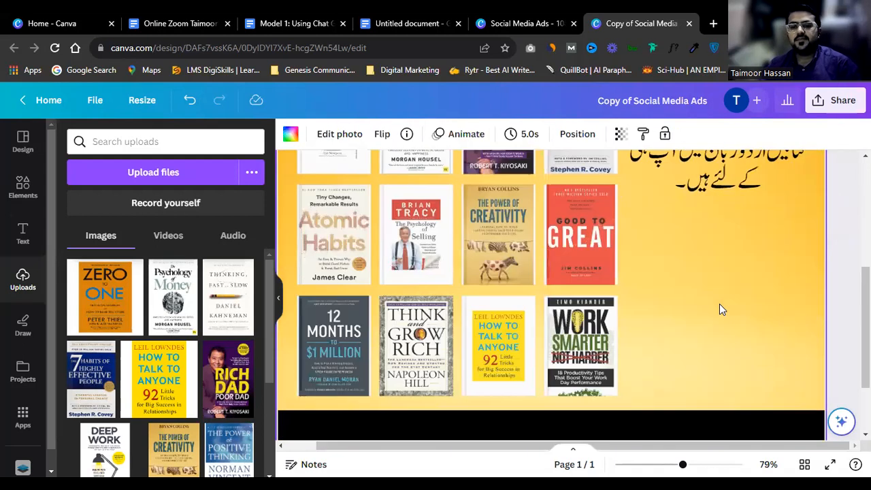
scroll(700, 286, up, 2)
scroll(708, 293, down, 1)
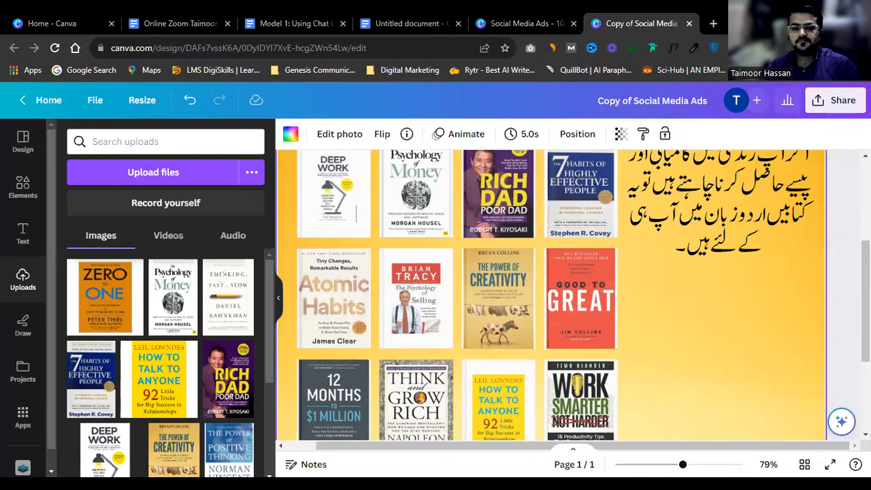
click(22, 187)
Step: Search Elements for 'sha' and add a red square shape beside the book covers
click(153, 140)
double_click(153, 139)
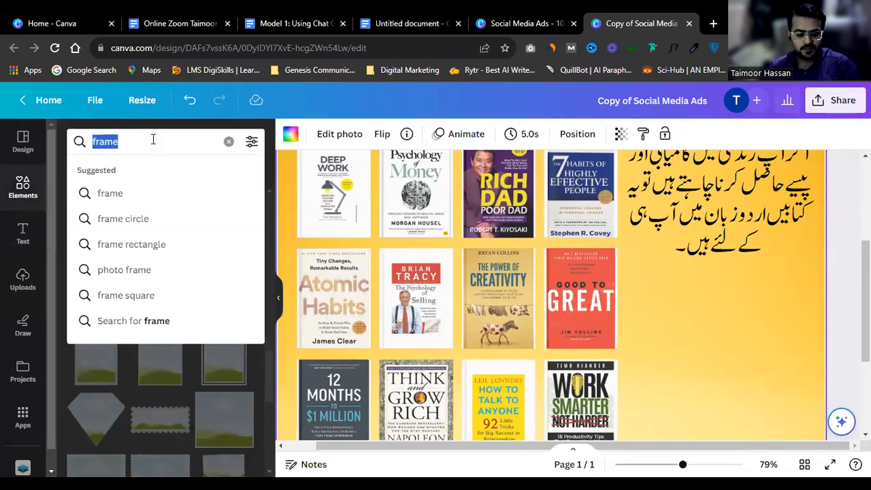
text(shape)
key(Return)
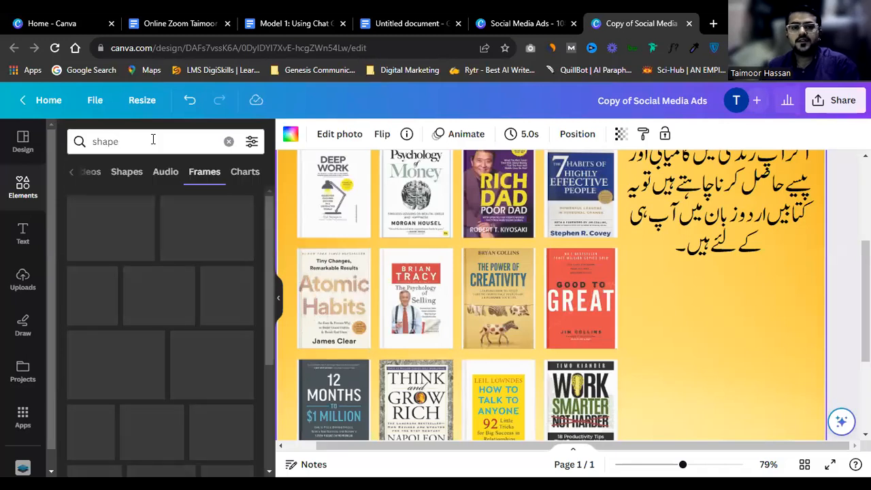
click(72, 173)
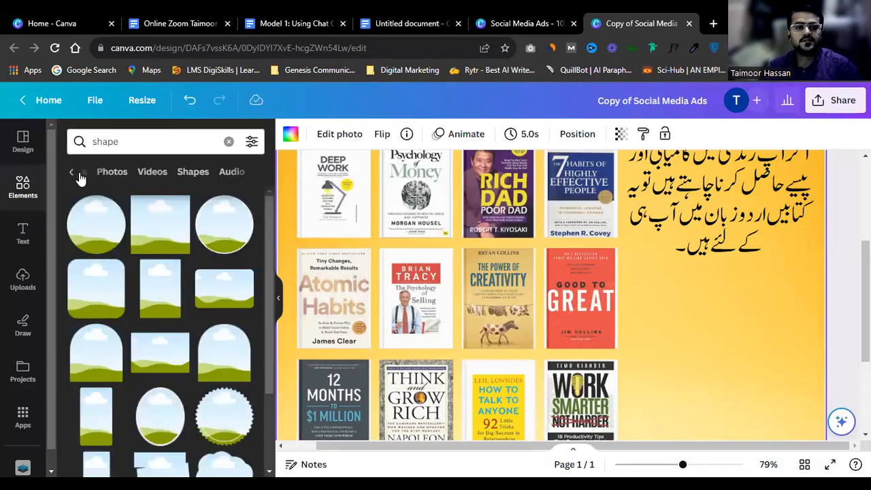
click(72, 174)
click(111, 176)
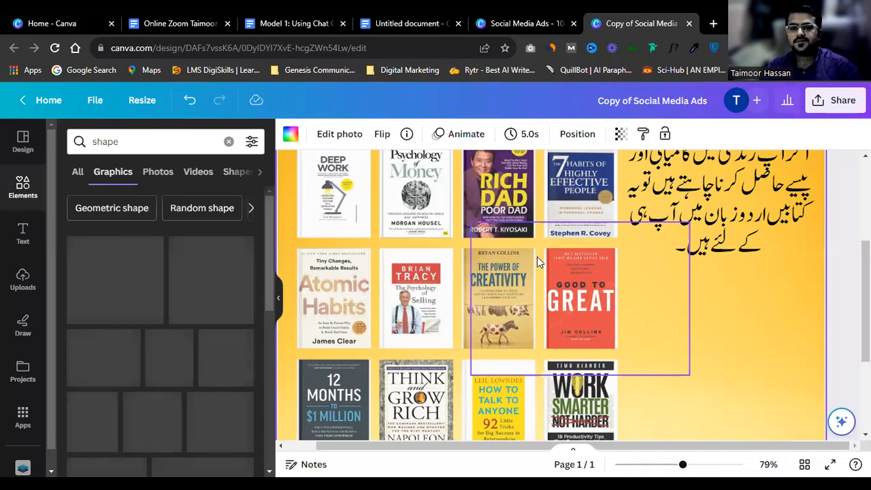
click(78, 171)
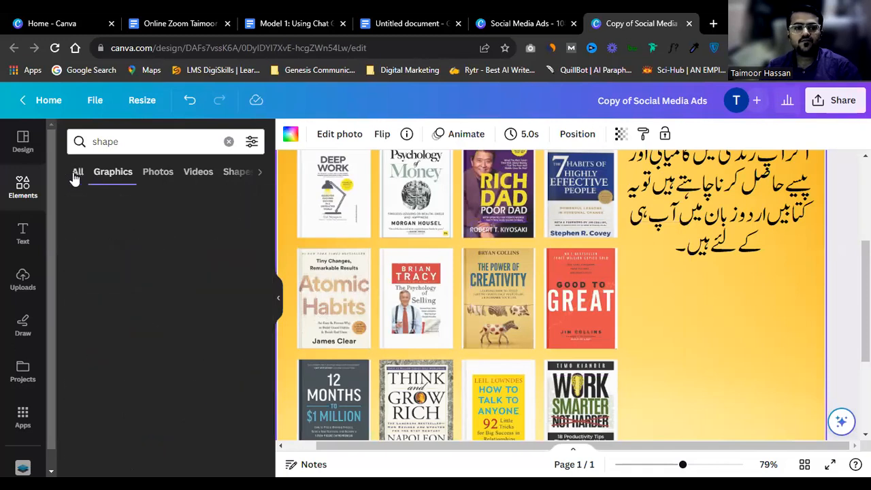
click(85, 279)
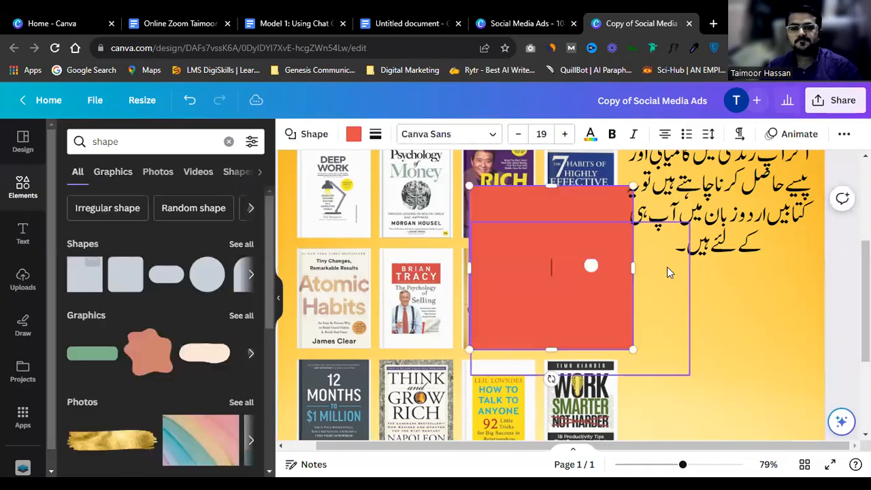
drag(607, 291, 764, 366)
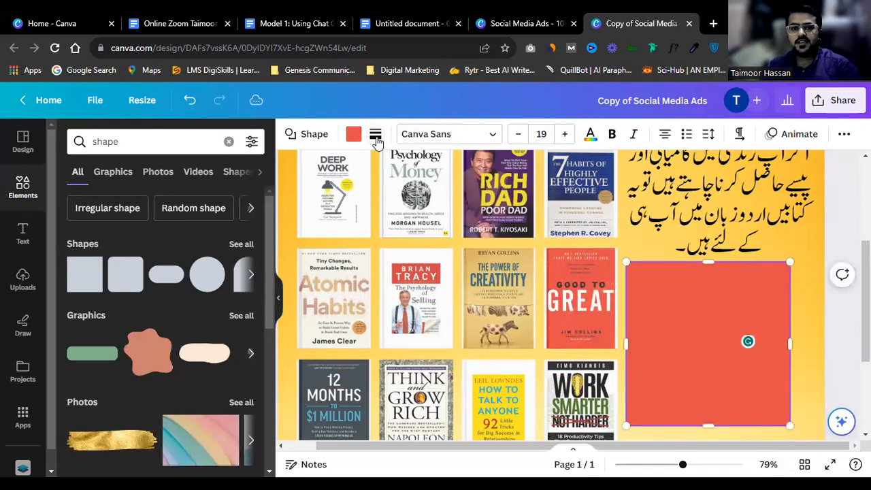
Step: Reshape the square into a 272×76 pill with corner rounding 100 and a solid border
scroll(725, 281, down, 3)
click(803, 232)
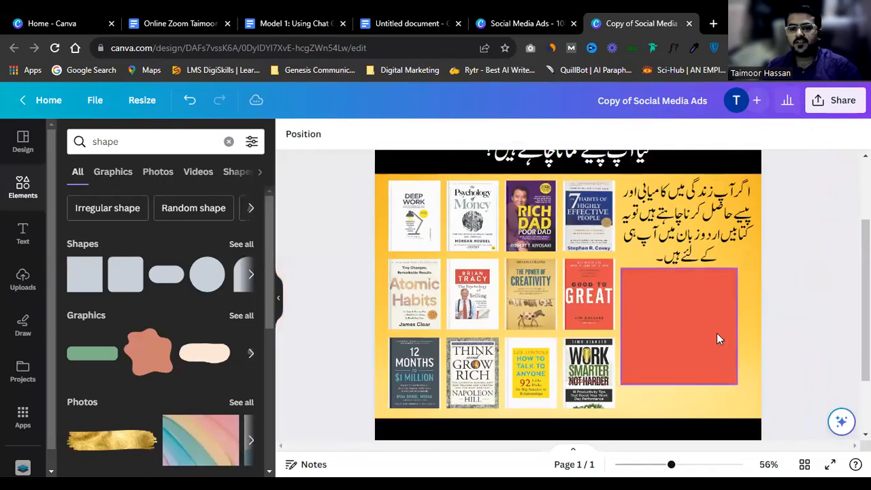
click(697, 370)
drag(682, 379, 680, 304)
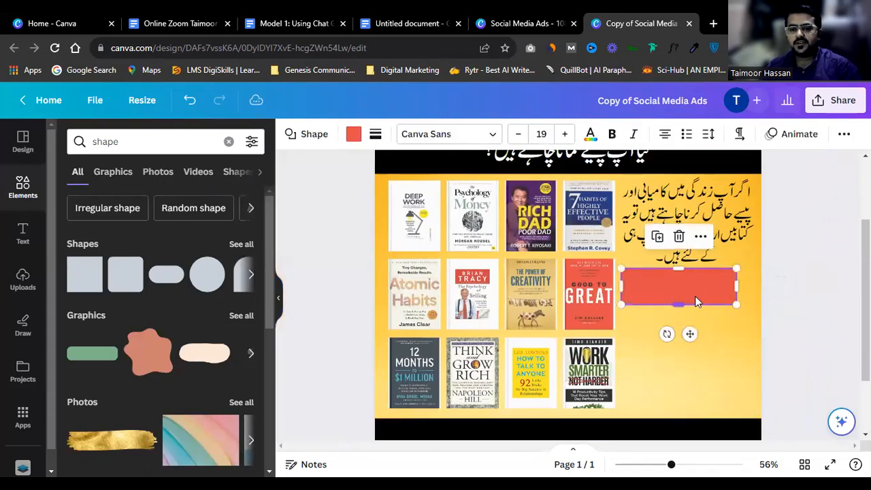
click(375, 134)
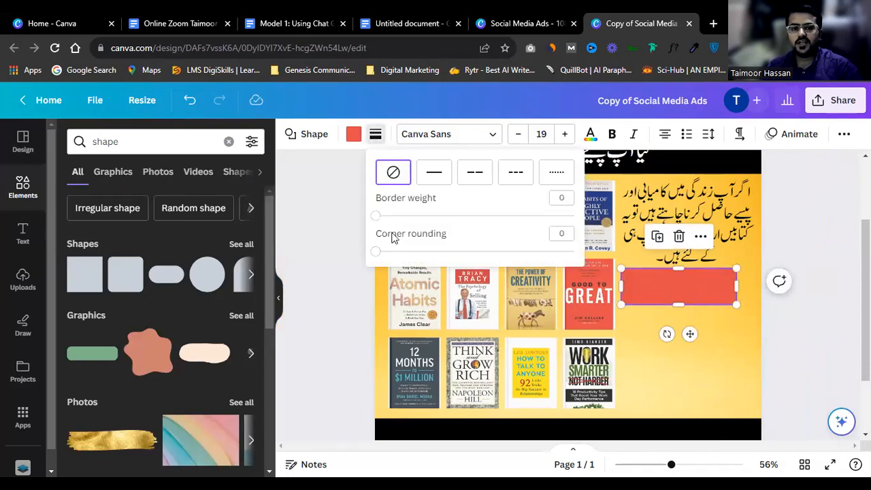
drag(375, 252, 629, 283)
click(707, 298)
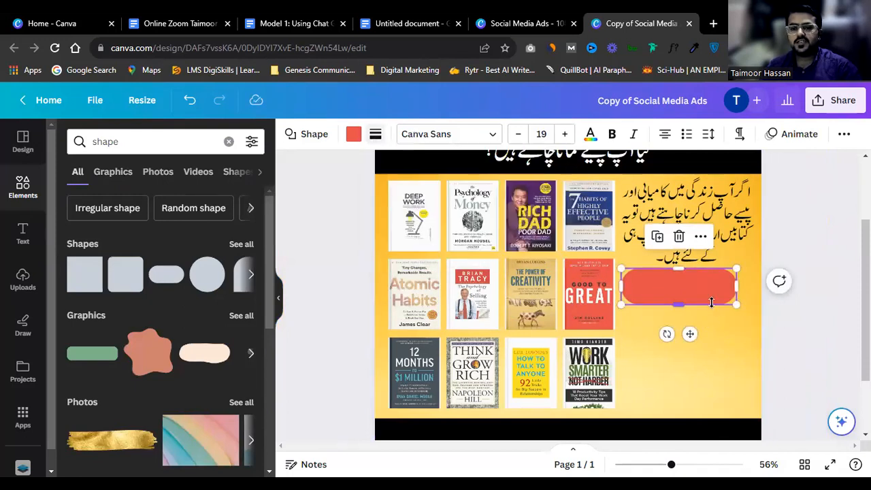
drag(732, 303, 713, 291)
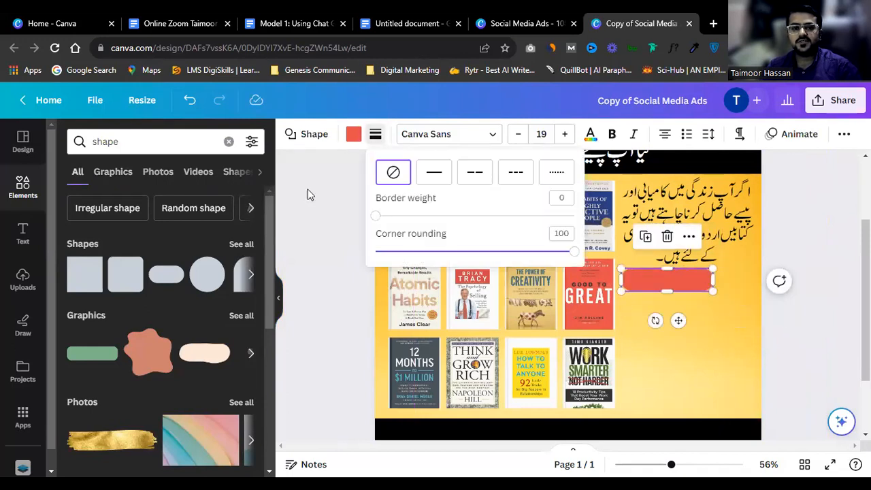
click(434, 174)
click(354, 139)
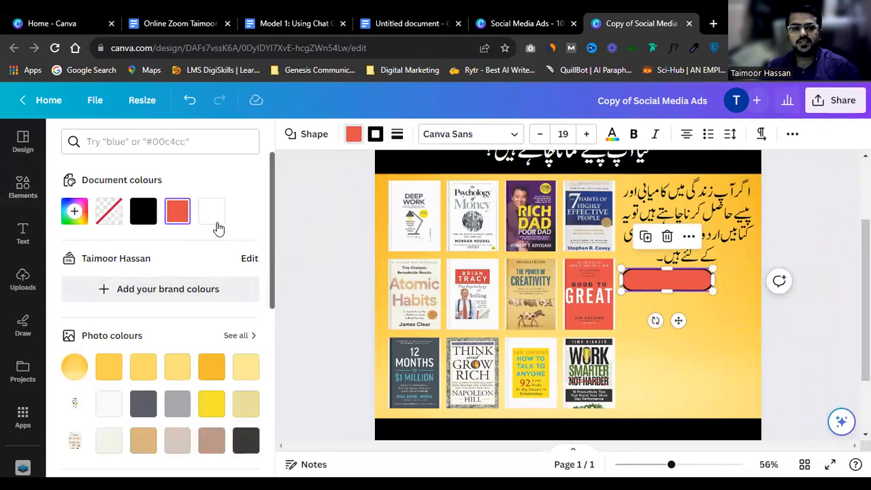
Step: Fill the pill with bright orange and stretch it wider beneath the Urdu paragraph
click(211, 366)
scroll(244, 379, down, 6)
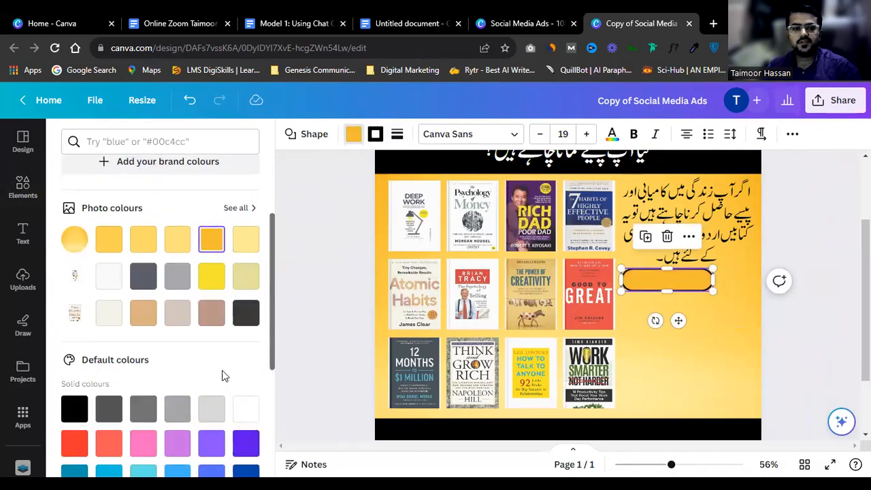
click(247, 329)
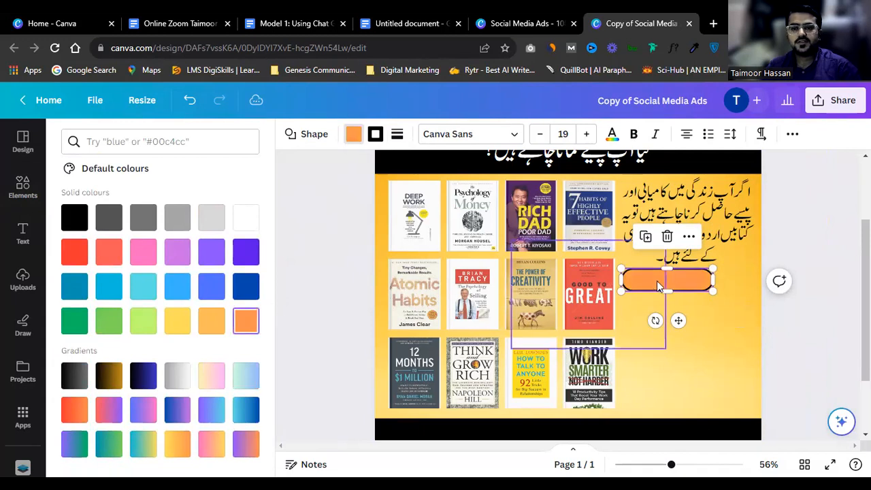
drag(712, 291, 748, 299)
scroll(707, 284, up, 3)
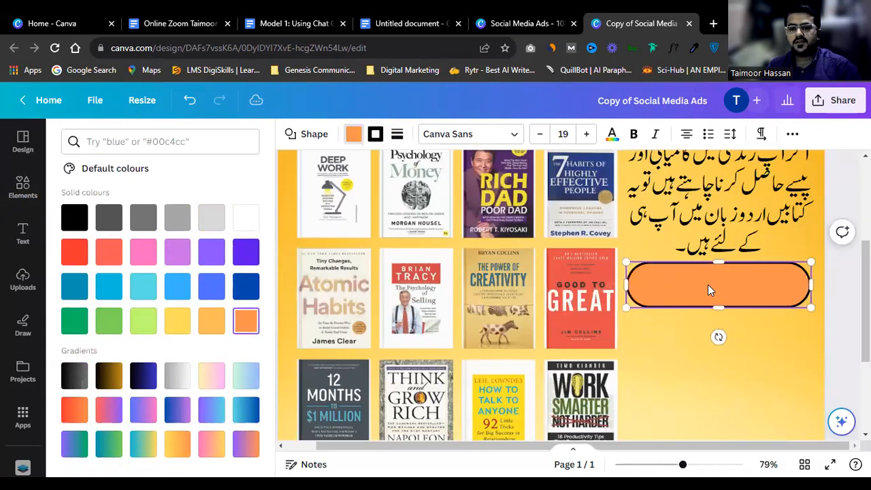
drag(812, 307, 816, 277)
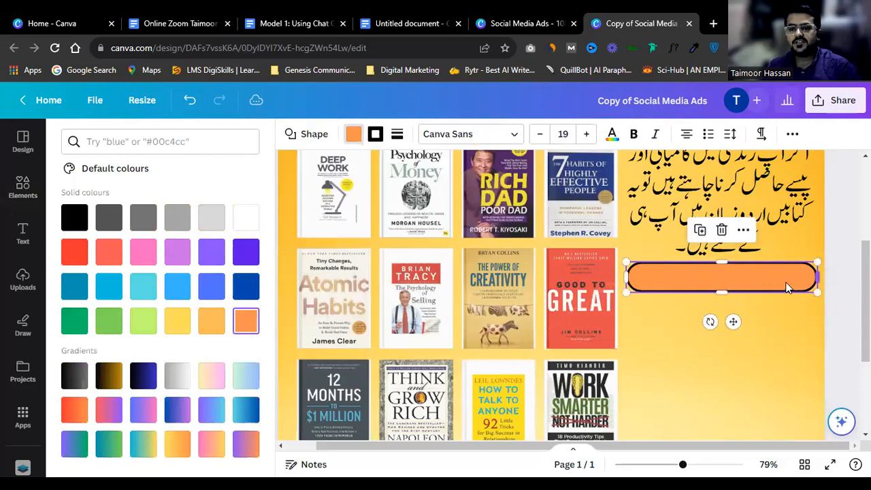
click(831, 243)
scroll(668, 257, up, 2)
scroll(664, 267, down, 2)
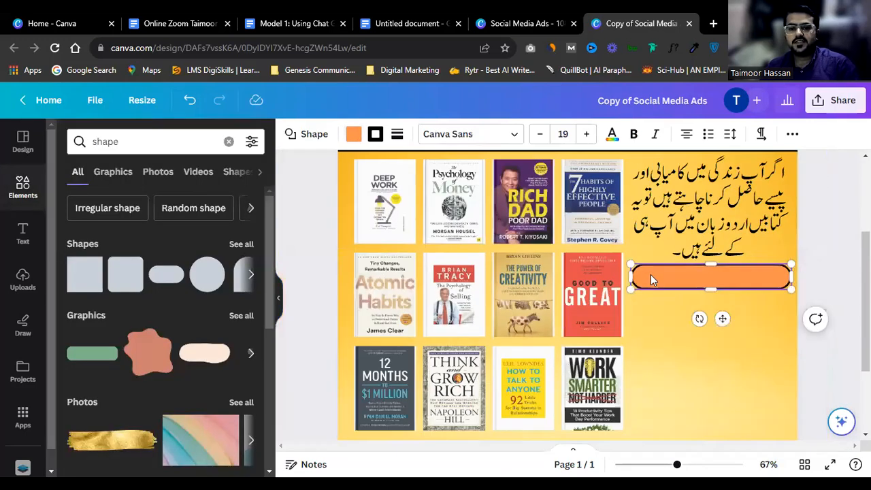
click(797, 231)
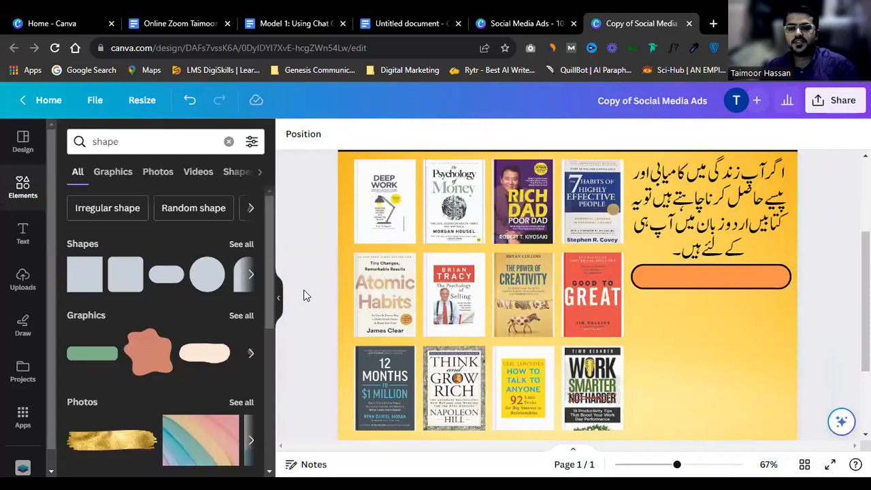
click(22, 233)
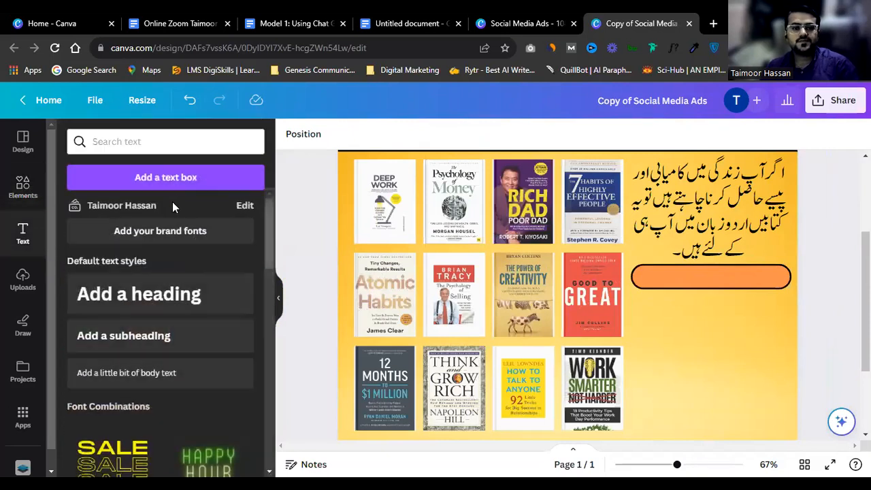
Step: Add a paragraph text box in Montserrat Classic and move it into the orange pill
click(145, 177)
click(331, 135)
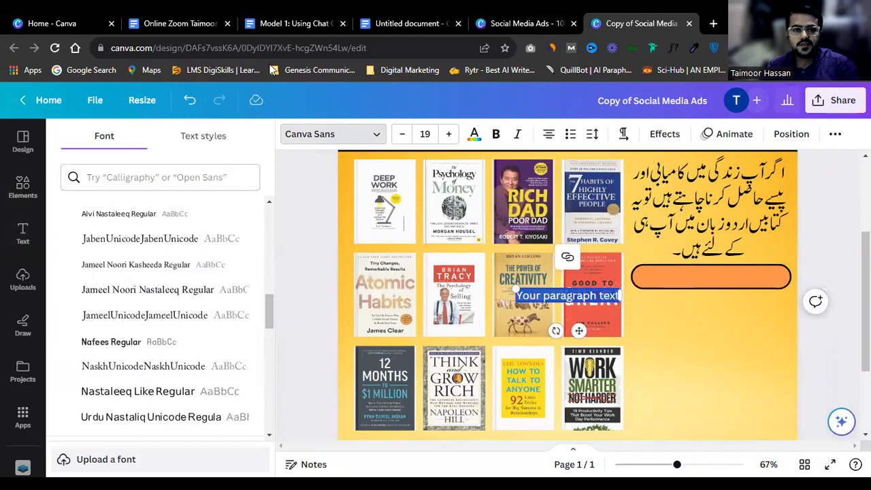
click(112, 178)
text(mont)
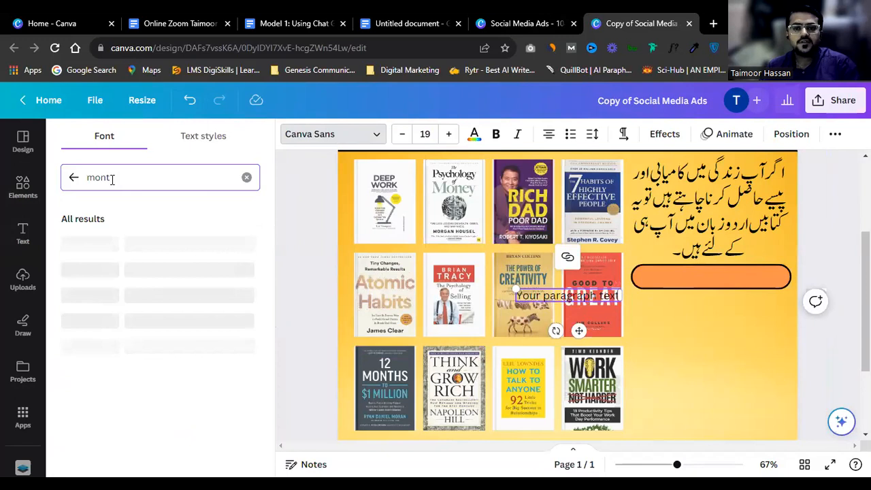
click(240, 293)
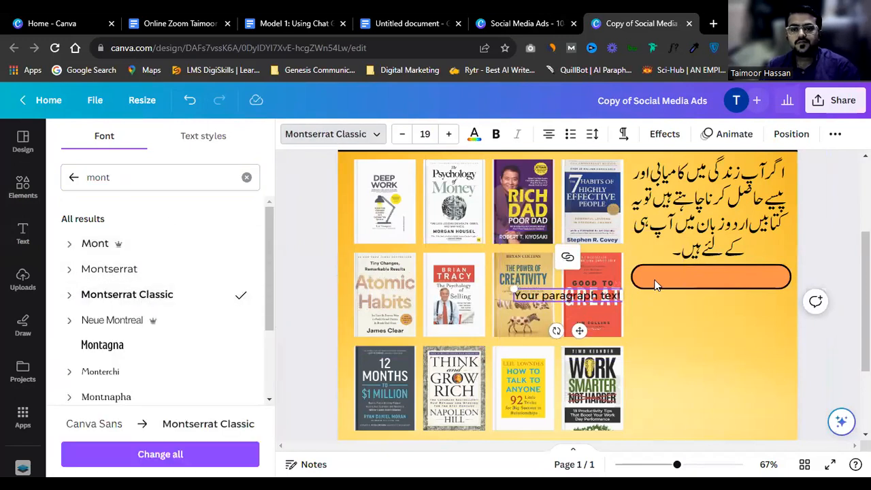
drag(577, 331, 720, 302)
scroll(720, 302, up, 3)
Step: Replace the placeholder with '1 Book = Rs 50/- Only'
double_click(732, 270)
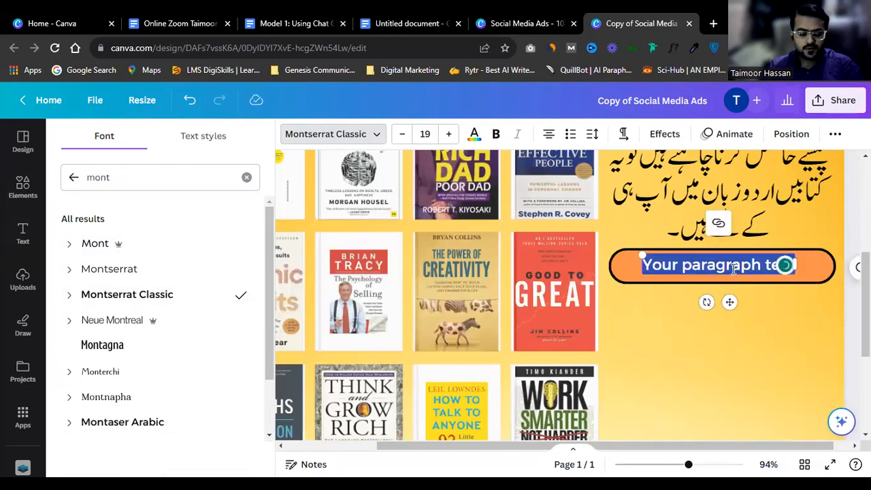
text(1 no)
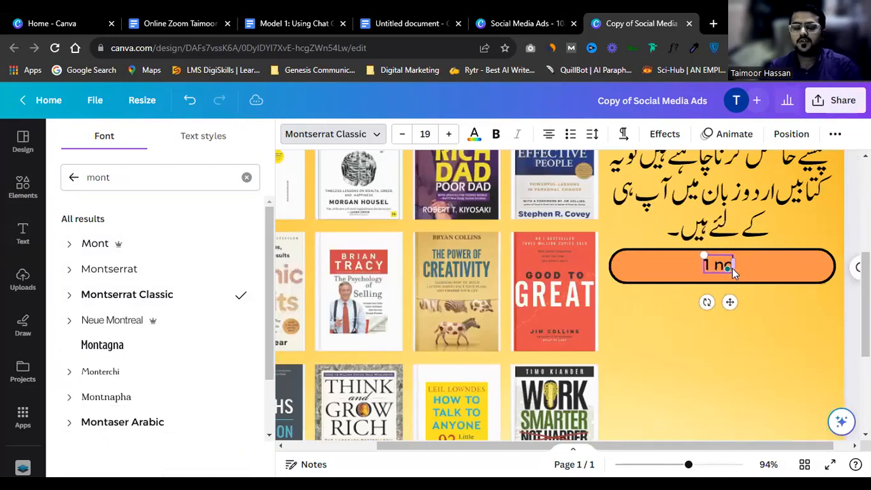
key(BackSpace)
key(BackSpace)
text(Book =)
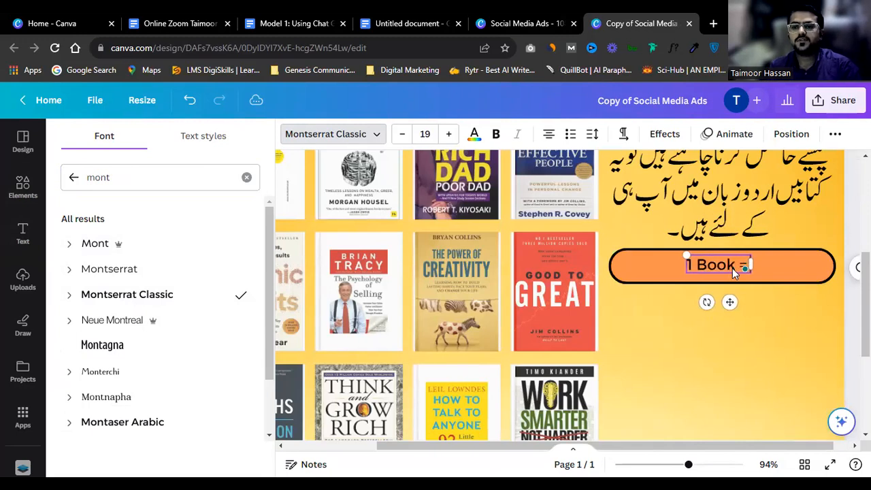
text( 50)
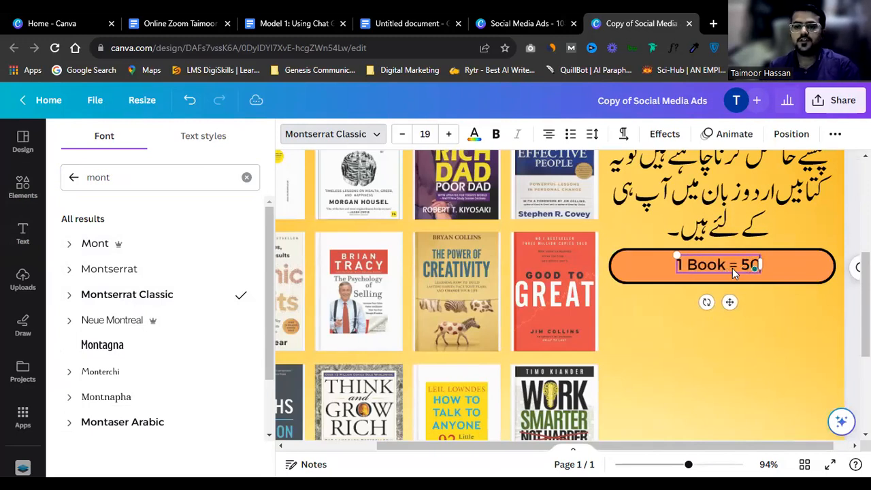
key(Left)
key(Left)
text(R)
key(Left)
text(s)
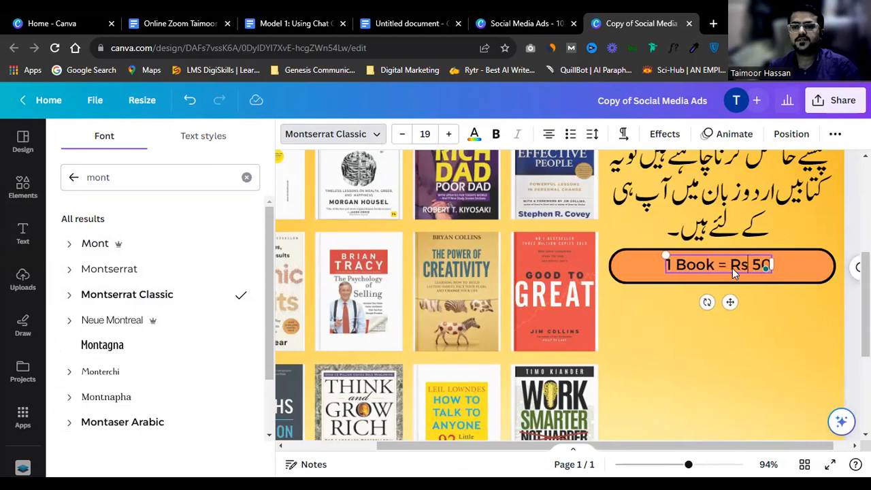
key(Right)
key(Right)
key(BackSpace)
key(Right)
text(On)
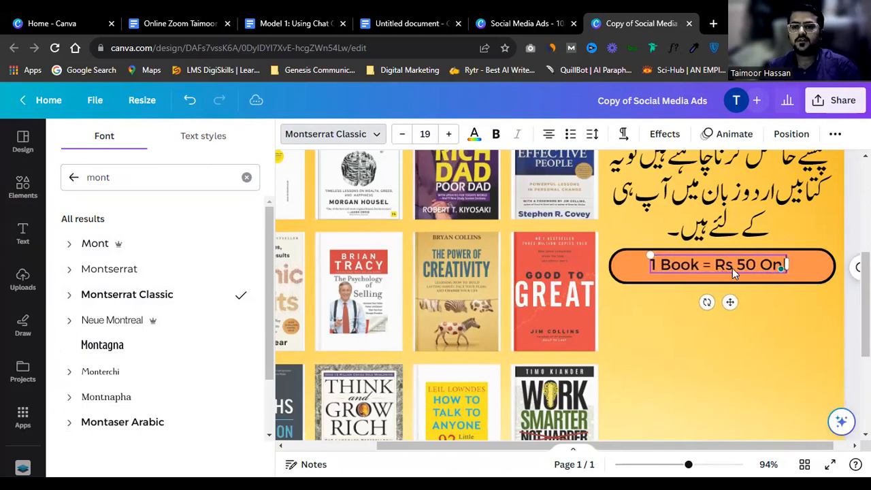
text(ly)
key(Left)
key(Left)
key(Left)
key(Left)
key(Left)
text(/-)
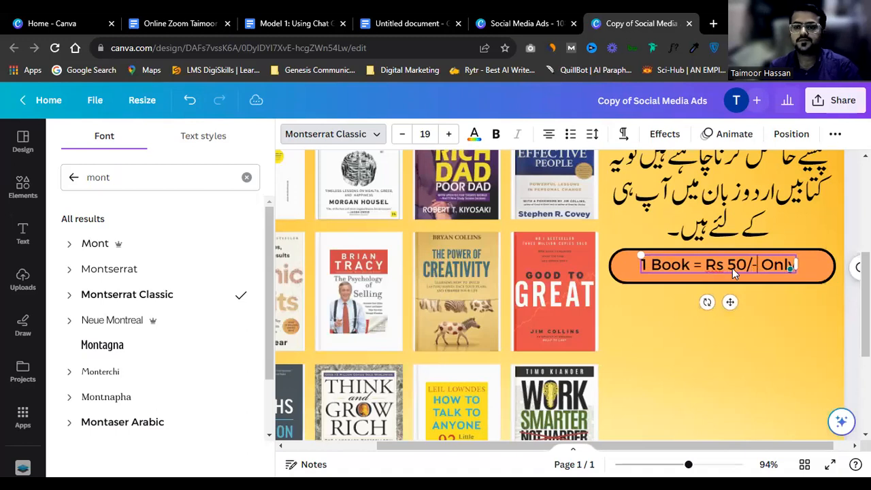
Step: Make the price text bold and enlarge it slightly to size 22.2
key(ctrl+a)
key(ctrl+b)
mouse_move(801, 274)
mouse_down()
mouse_move(816, 279)
mouse_move(793, 266)
mouse_move(817, 277)
mouse_up()
click(800, 312)
click(474, 134)
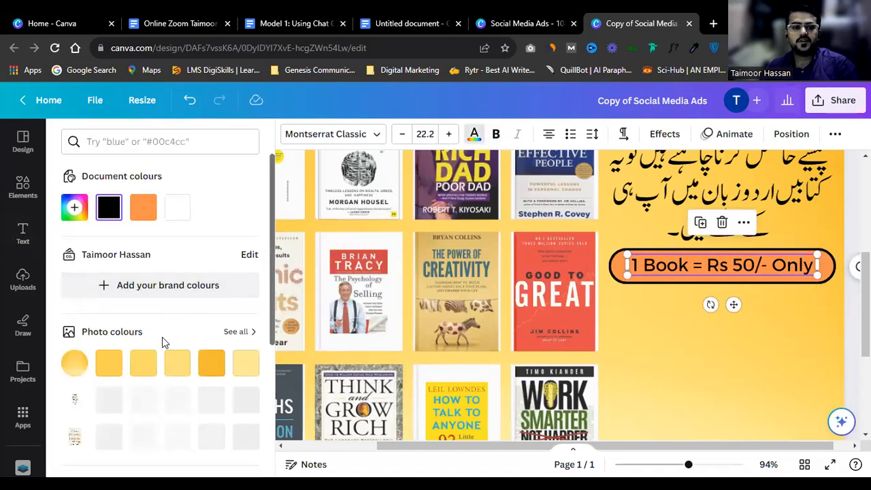
Step: Colour the pill's price text with the dark blue default swatch
scroll(160, 340, down, 2)
scroll(157, 348, down, 1)
click(245, 378)
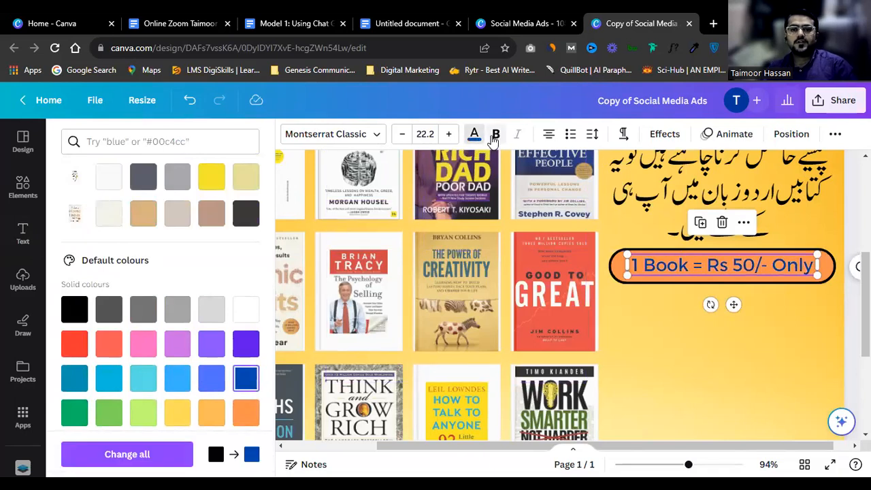
click(651, 314)
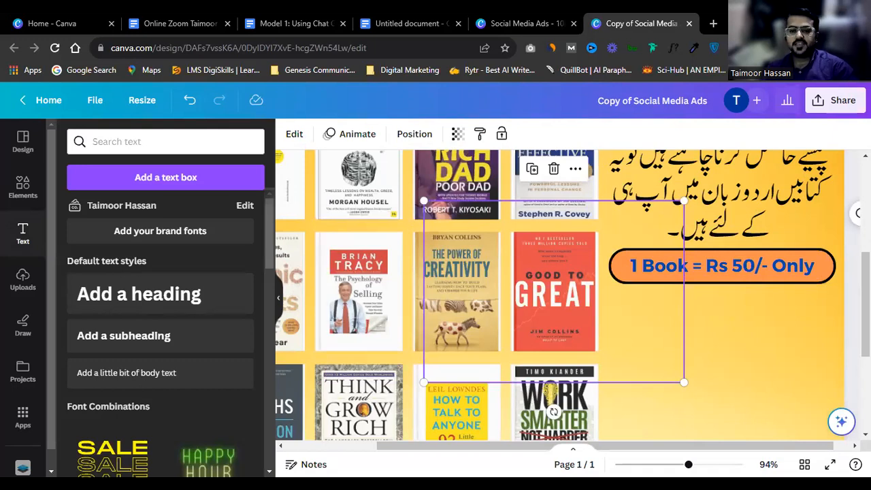
Step: Scroll around the page to review the pill beneath the Urdu paragraph
click(719, 303)
scroll(719, 303, down, 1)
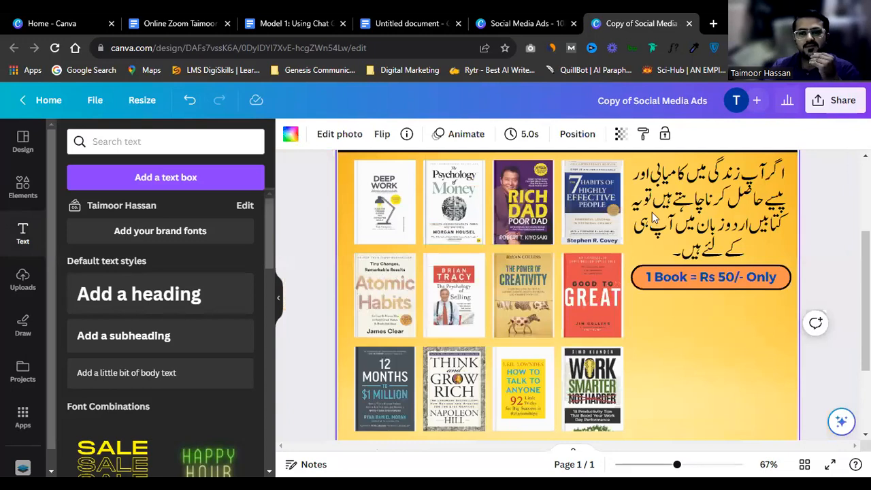
scroll(588, 259, up, 2)
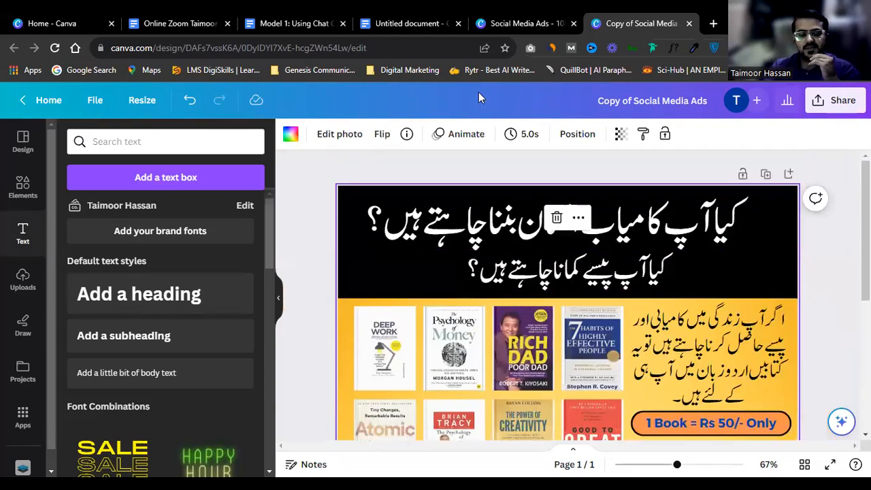
scroll(408, 286, down, 2)
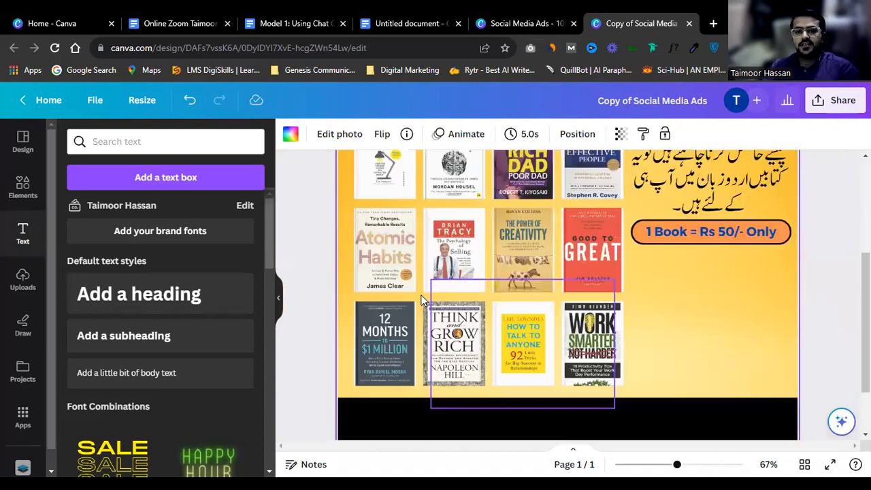
scroll(669, 306, down, 1)
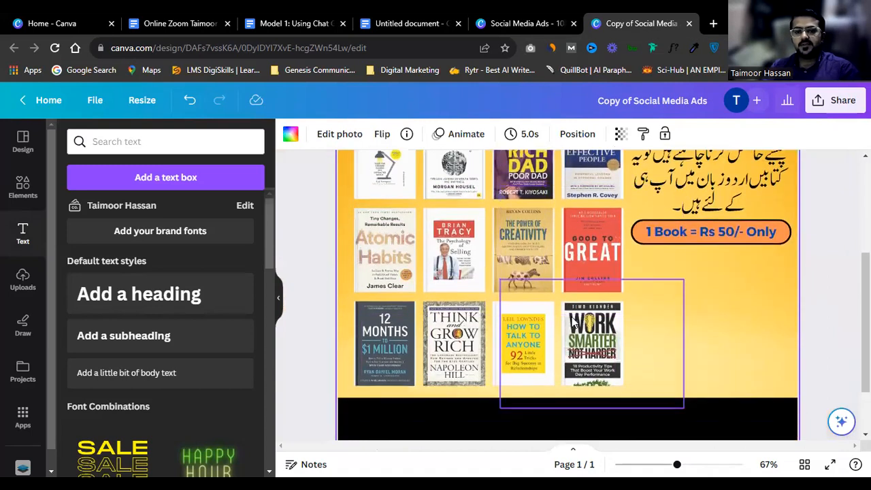
scroll(762, 242, up, 1)
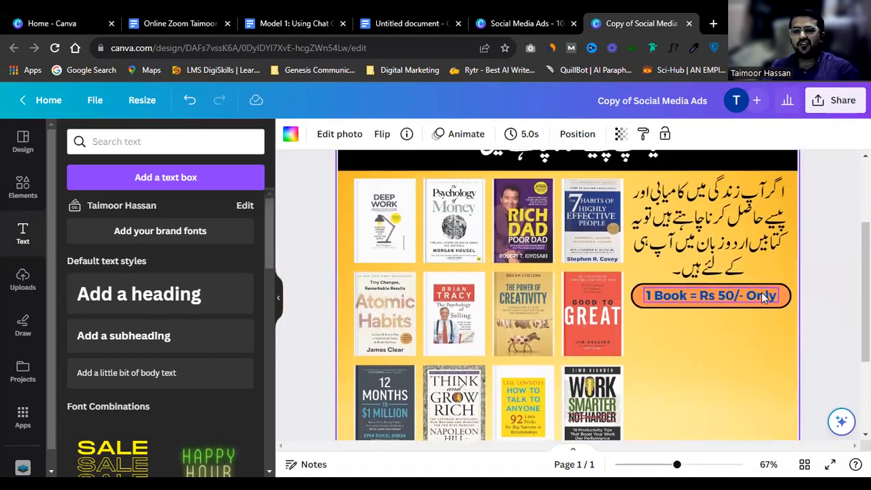
scroll(761, 293, up, 3)
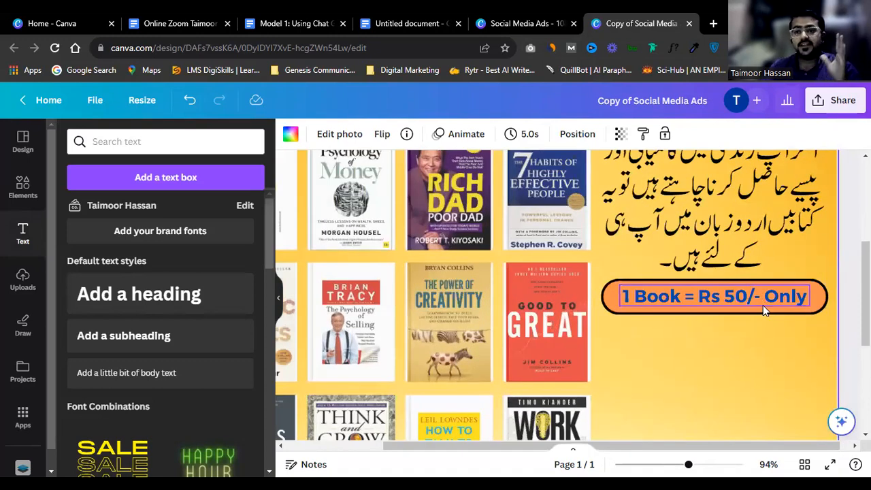
click(762, 307)
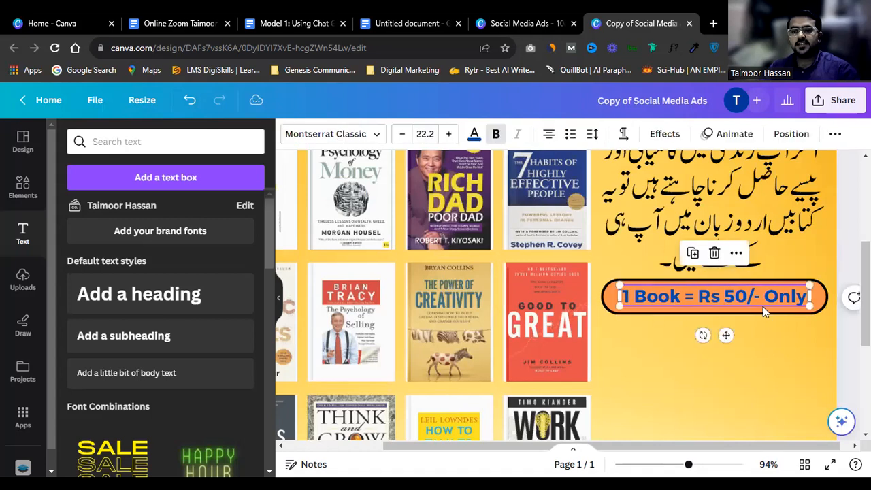
click(783, 325)
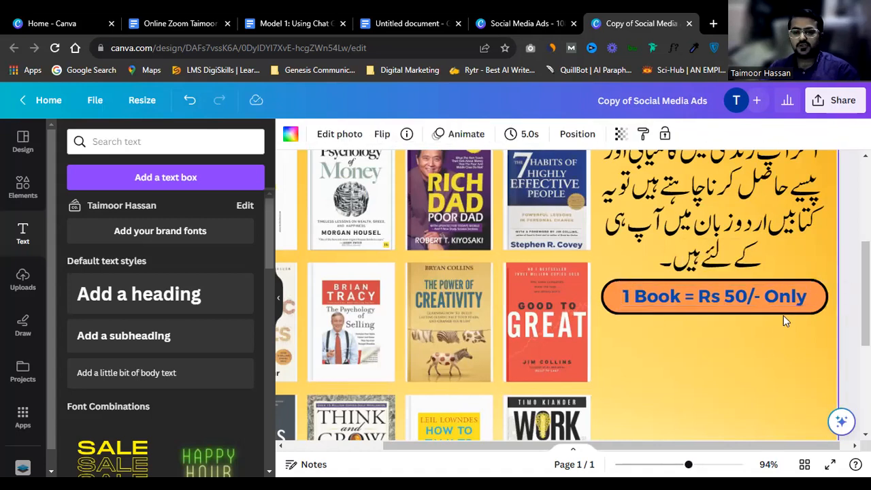
Step: Duplicate the price line below the pill and change it to '10 Book'
click(728, 306)
key(ctrl+d)
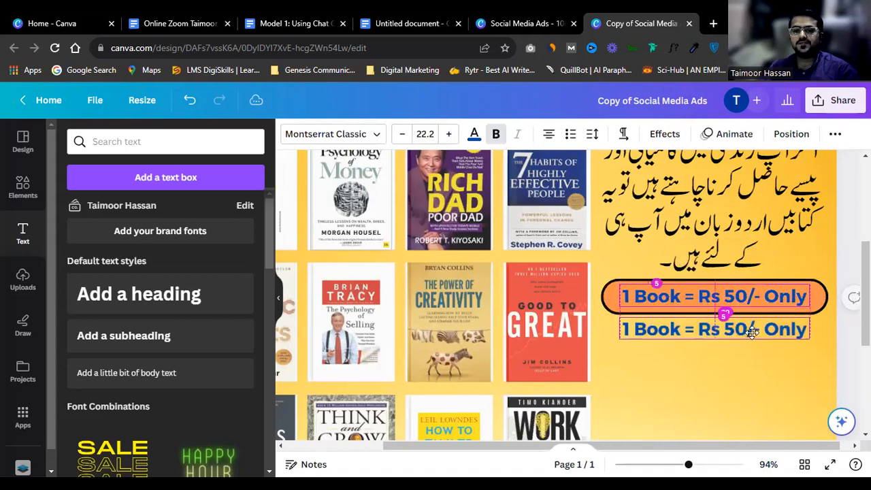
key(ctrl+v)
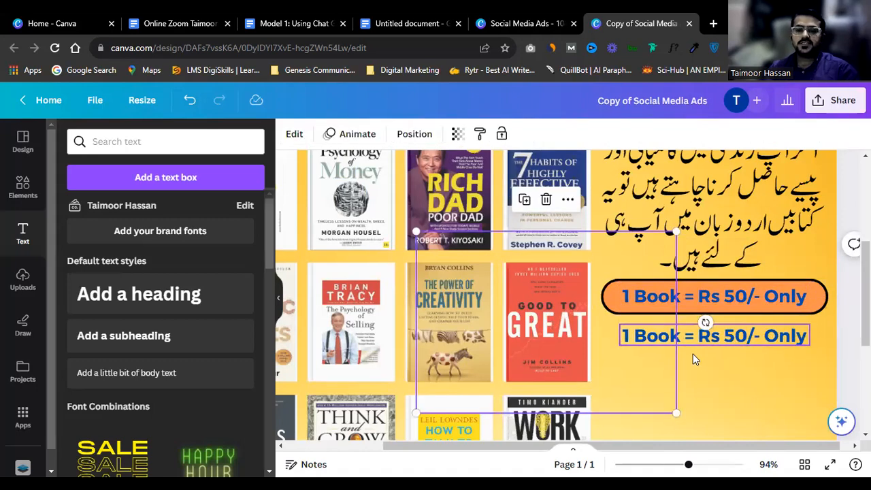
click(644, 334)
click(641, 328)
text(0)
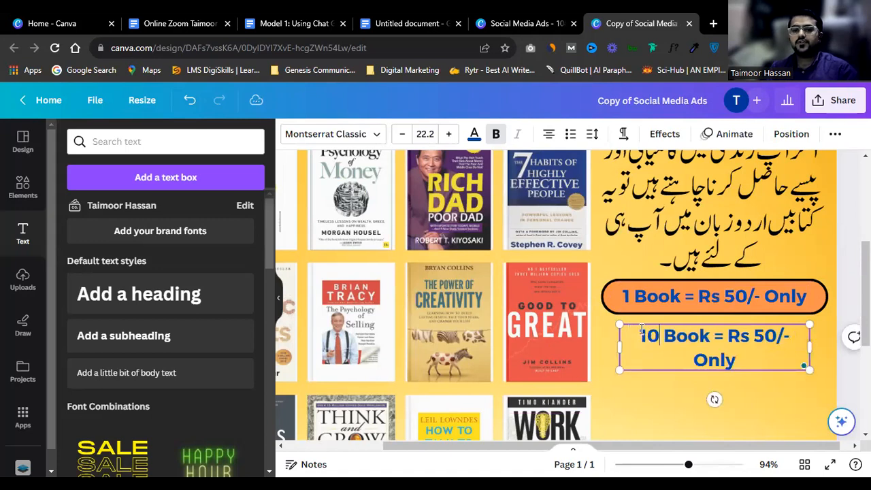
Step: Left-align the copied price line and resize its box so it fits on one row
key(ctrl+a)
click(548, 134)
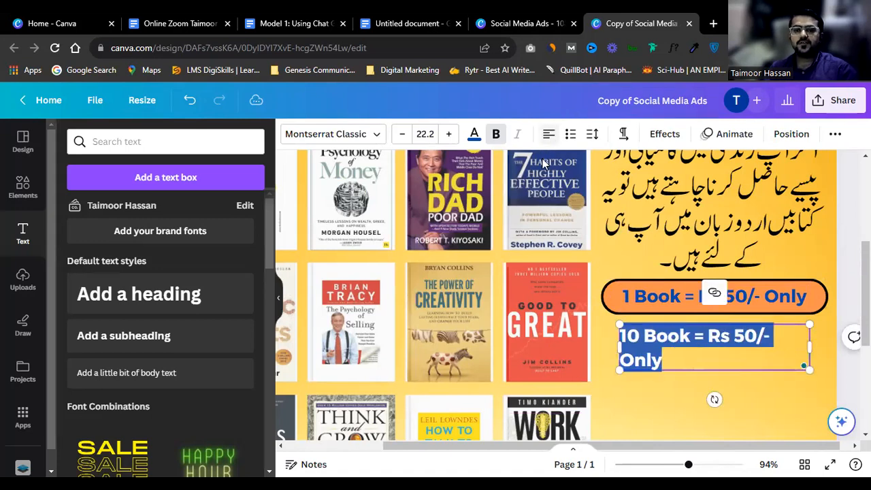
drag(812, 345, 794, 340)
click(727, 333)
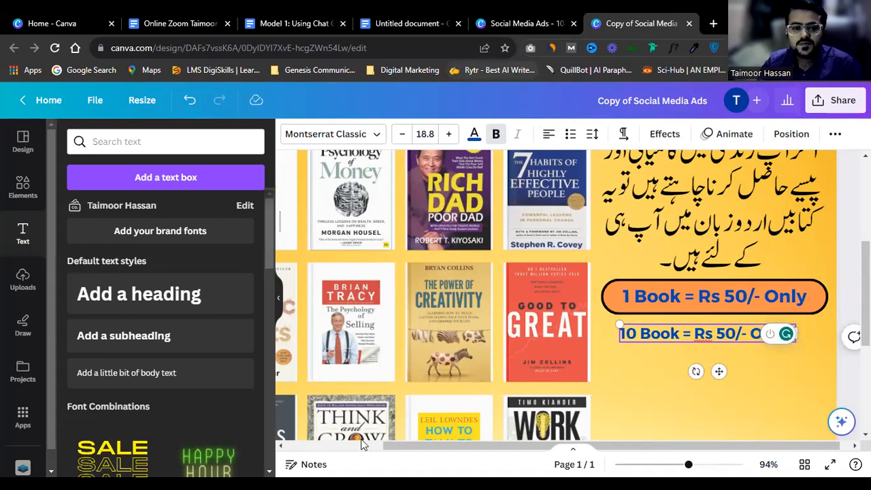
key(Escape)
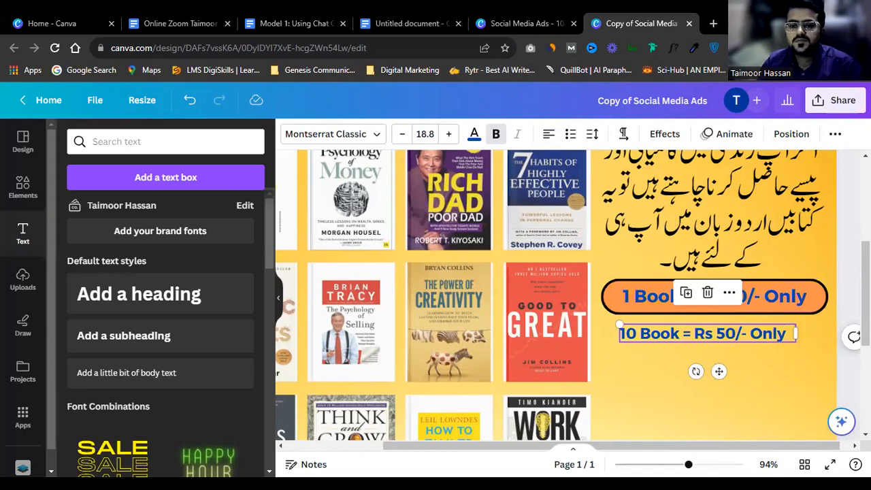
ctrl+scroll(719, 333, up, 3)
click(728, 321)
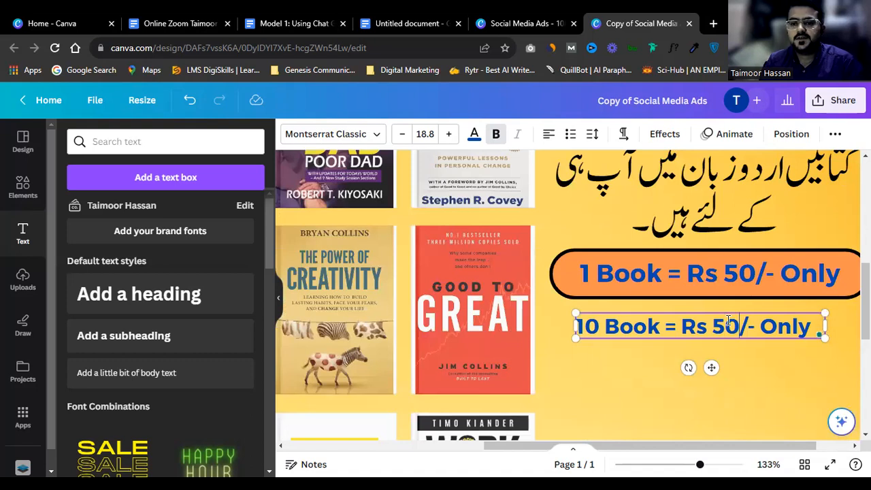
Step: Widen the copied price line and replace the word 'Only' with '250/-'
text(0)
ctrl+scroll(728, 321, down, 2)
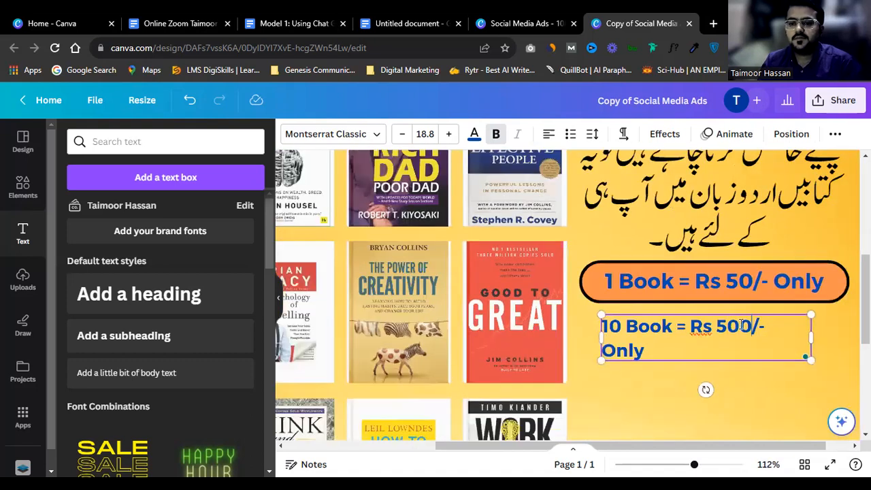
drag(808, 340, 832, 335)
double_click(789, 327)
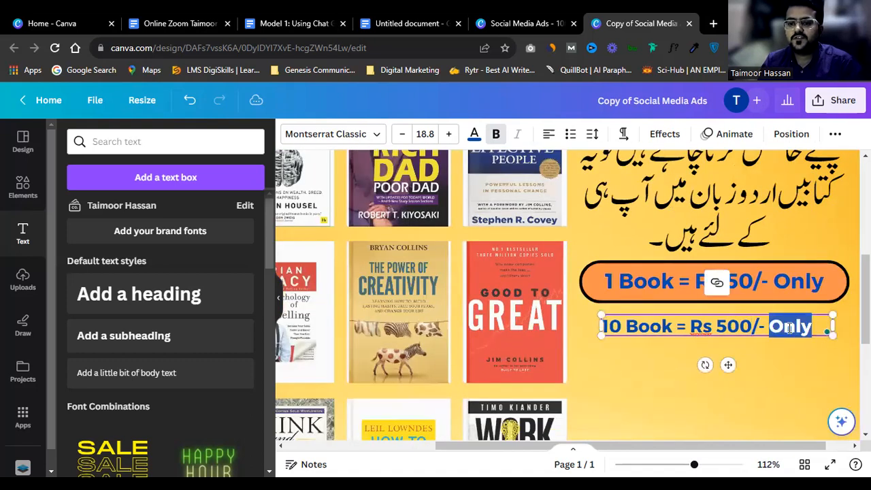
text(250)
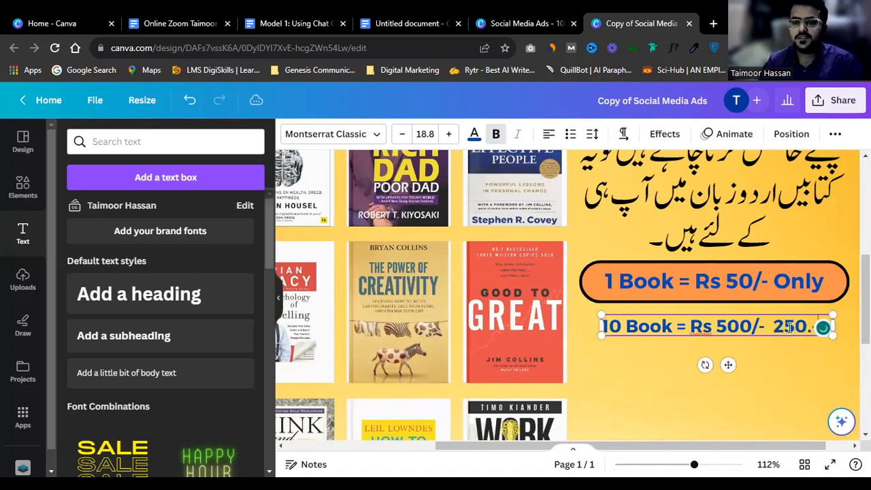
text(/-)
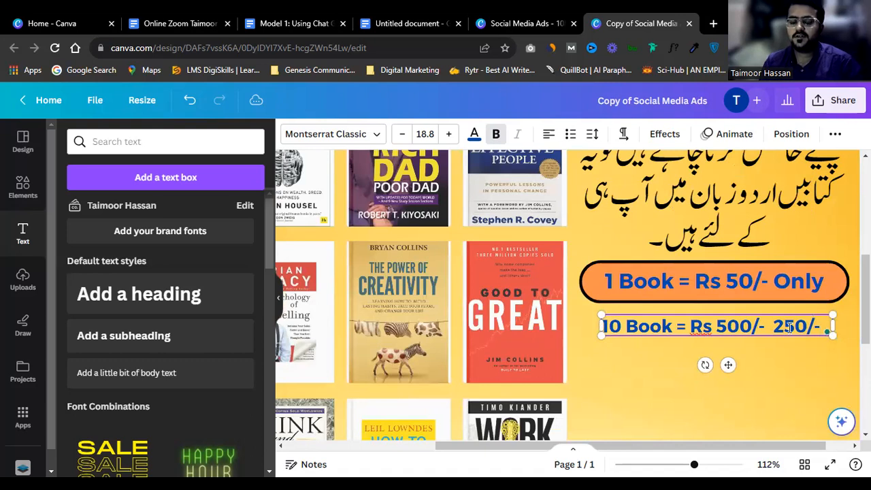
scroll(790, 327, down, 1)
click(810, 345)
scroll(786, 333, up, 1)
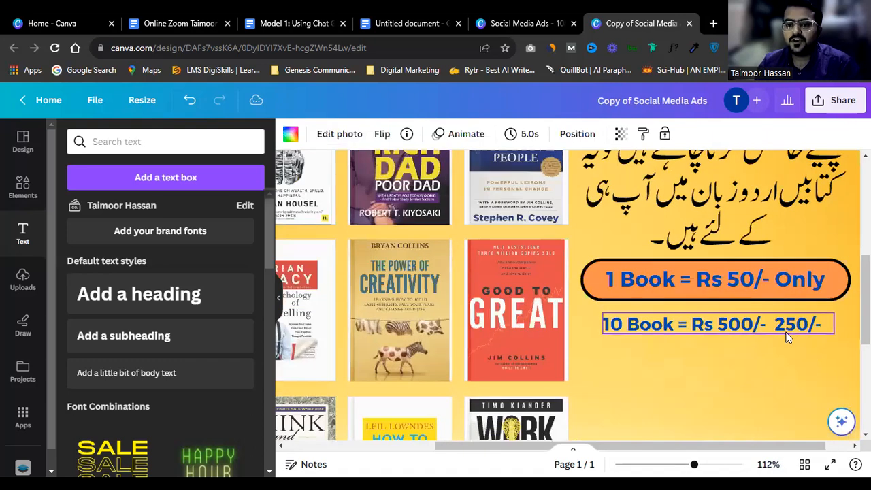
Step: Add a second line '20 Books' and pluralise 'Book' to 'Books' on the first line
click(742, 326)
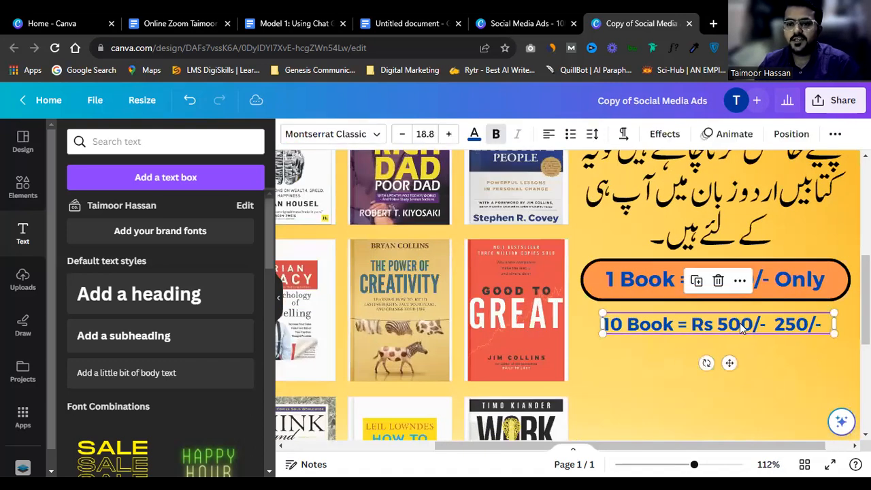
click(819, 323)
click(819, 323)
key(Return)
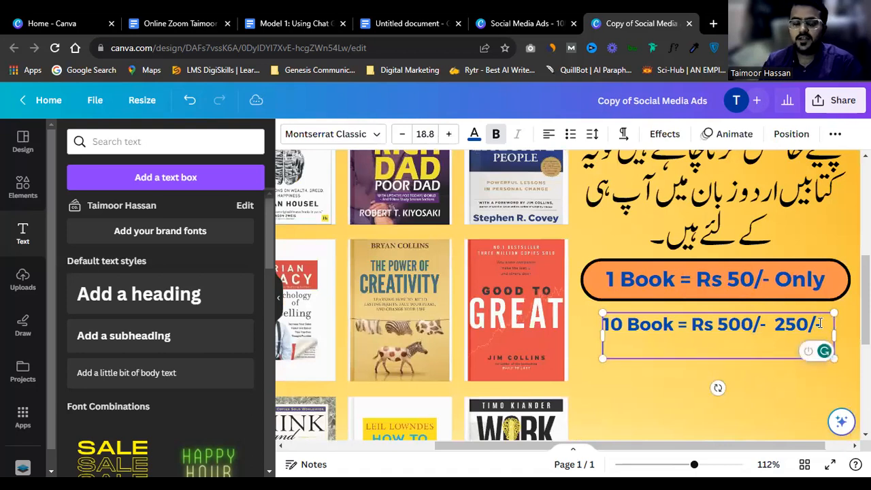
text(20 Books)
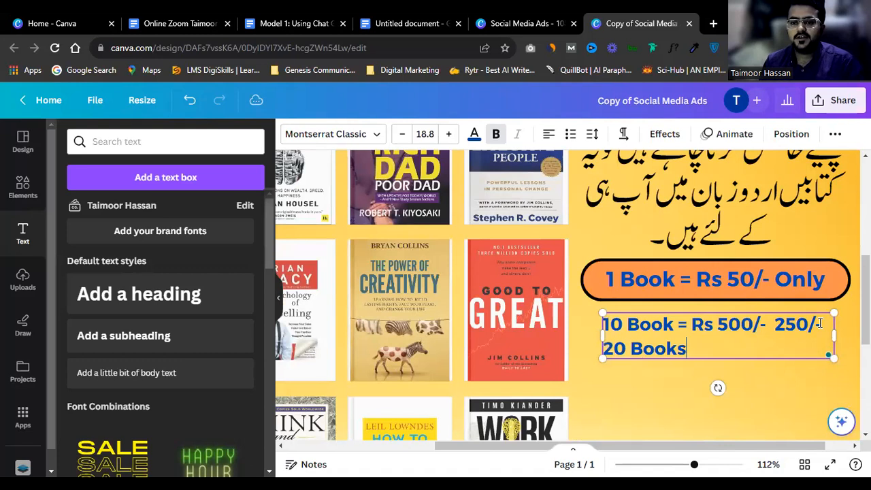
key(Up)
text(s)
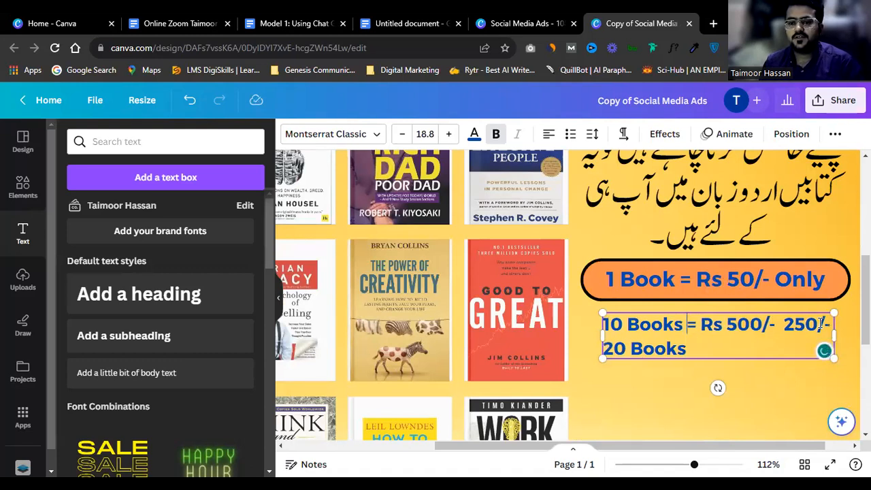
Step: Complete the second line as '20 Books = Rs 1000/-' and break '250/-' onto its own line
key(Down)
text(=)
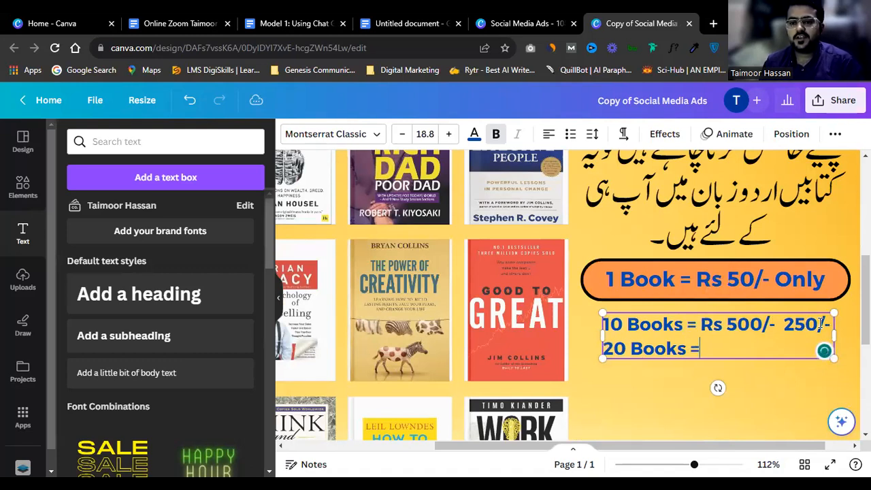
text(Rs)
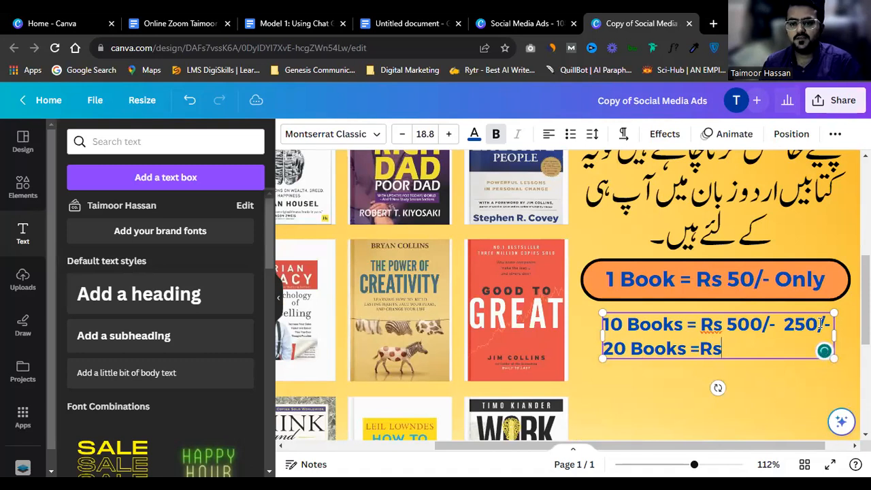
key(BackSpace)
key(BackSpace)
text(Rs 1000/-)
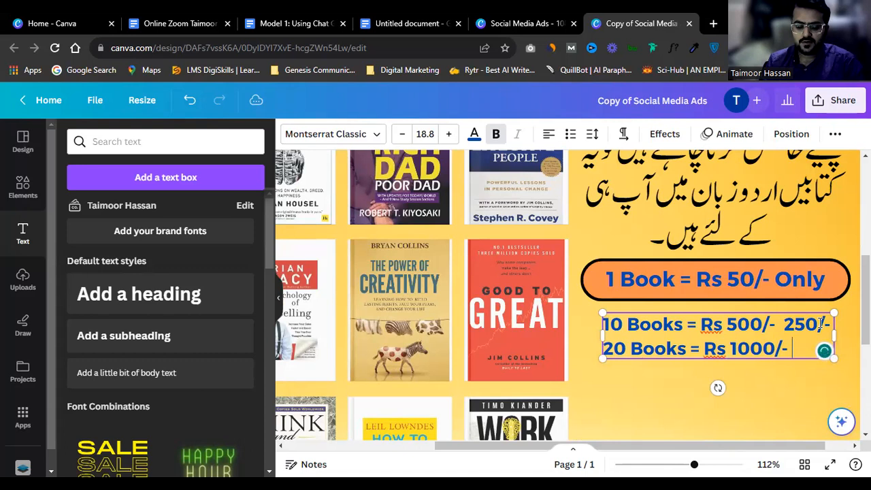
key(Left)
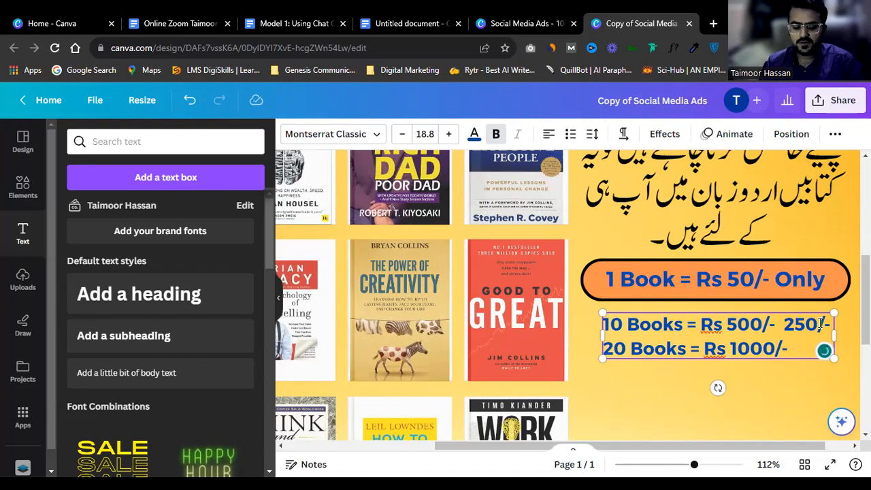
key(Return)
Step: Shrink all the price text to size 14.8 and nudge it slightly down and left
ctrl+scroll(820, 323, down, 2)
key(ctrl+a)
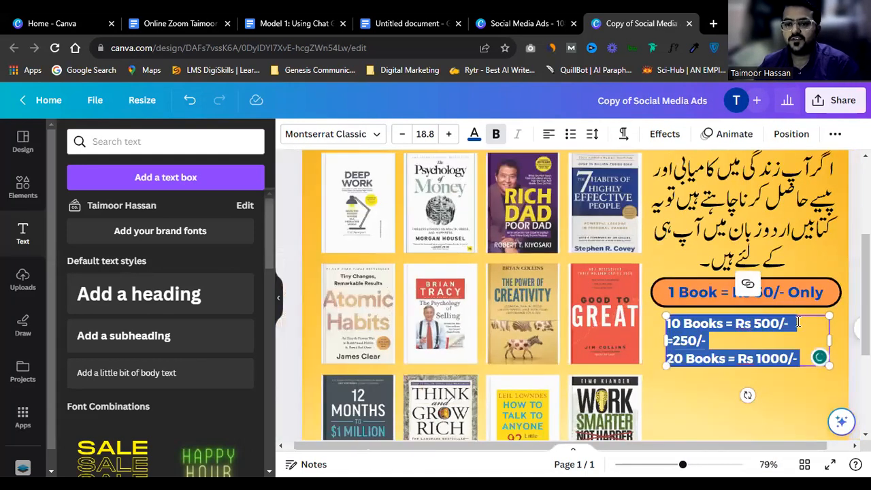
click(400, 134)
click(400, 134)
click(400, 134)
click(399, 134)
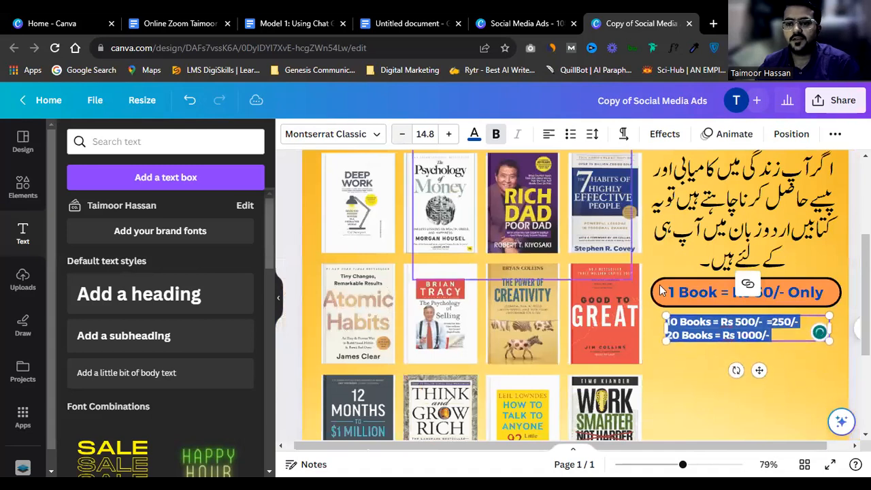
click(711, 357)
drag(726, 336, 724, 343)
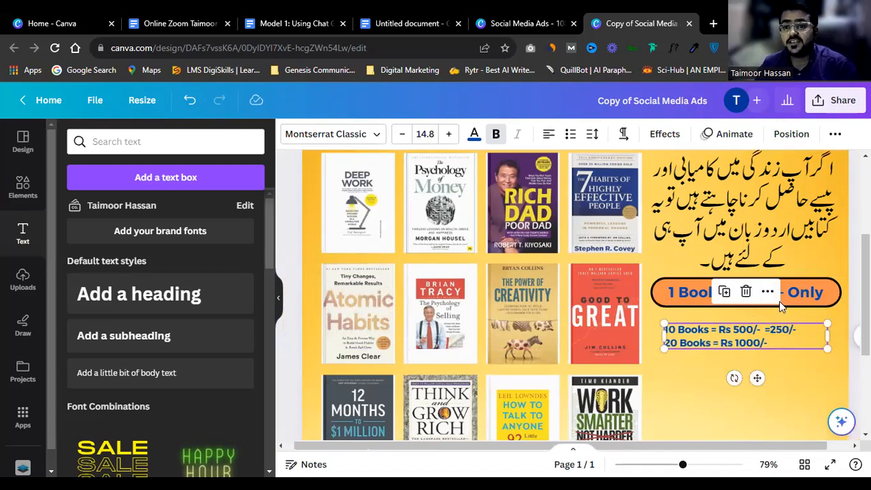
Step: Tidy the spacing around the '=' before 250/- and add ' =' after 'Rs 1000/-'
click(791, 335)
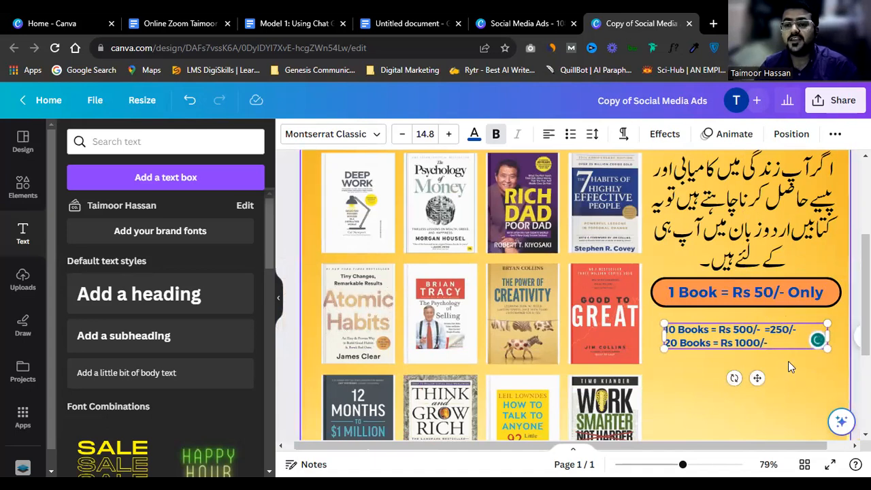
click(789, 366)
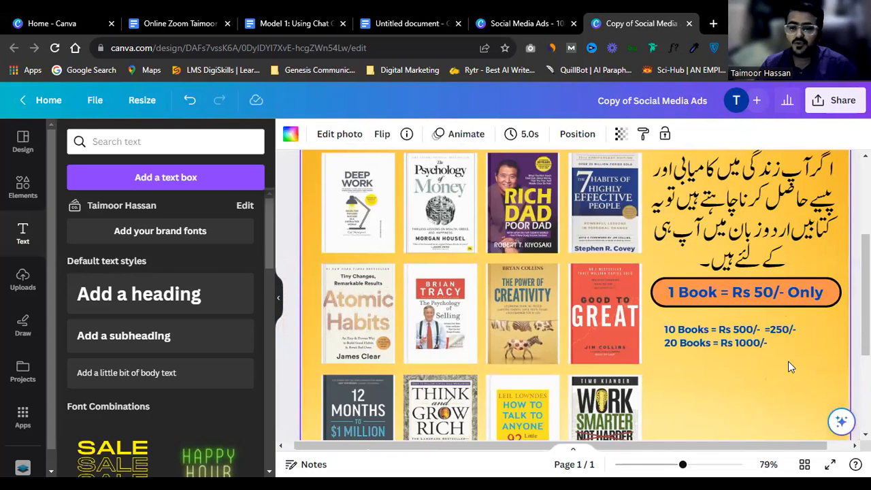
click(769, 336)
scroll(769, 337, up, 5)
click(772, 327)
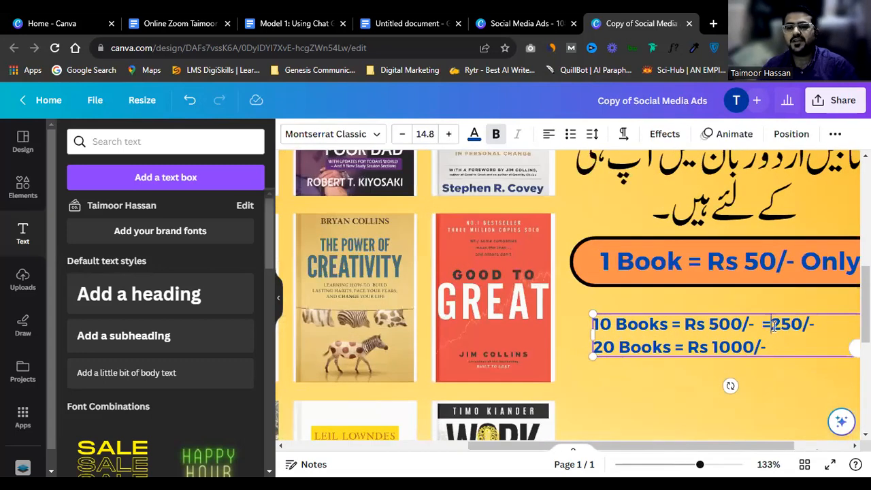
key(Left)
key(Left)
key(BackSpace)
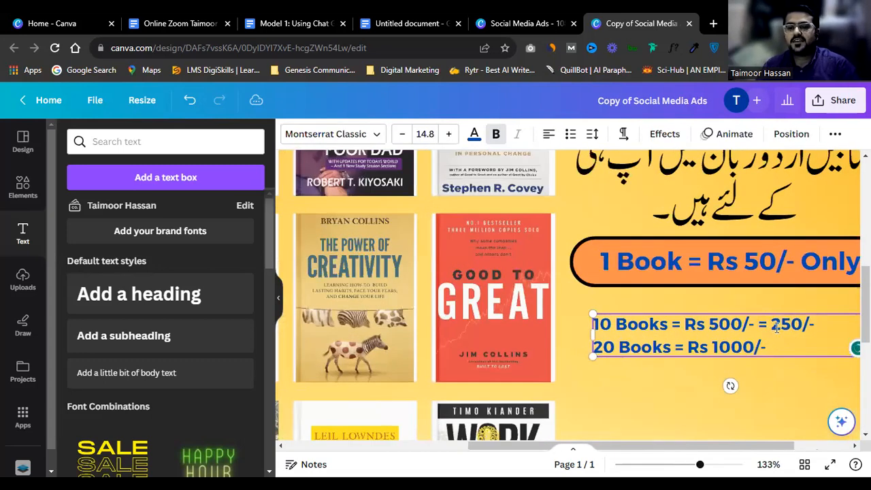
double_click(763, 323)
key(Down)
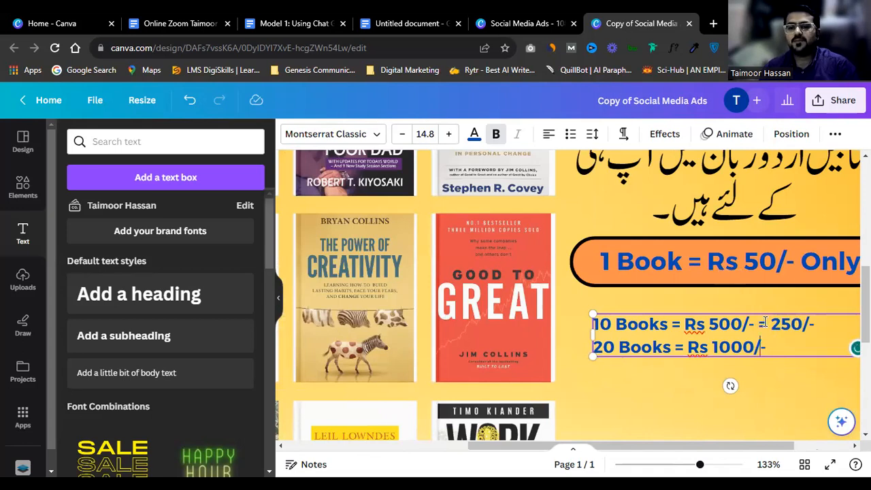
key(Right)
text(=)
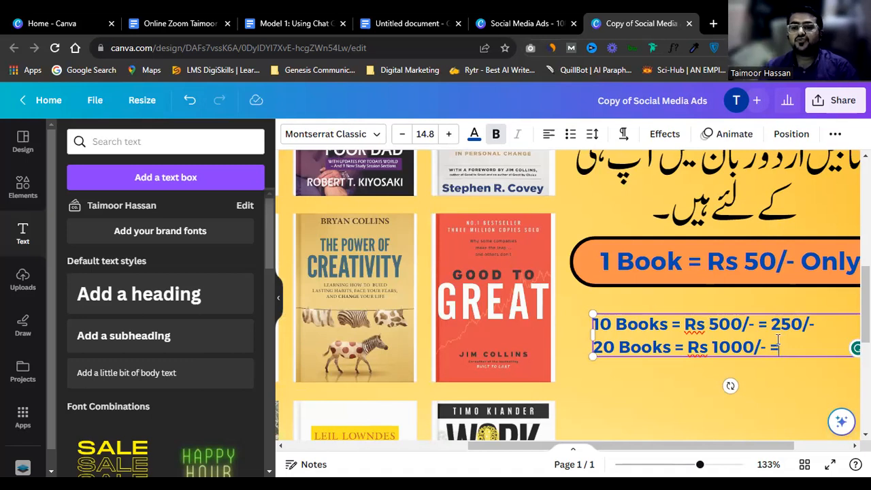
Step: Paste the three-line 10, 20 and 50 Books price list over the text and correct line two to 'Rs 1000/-'
ctrl+scroll(778, 340, down, 2)
scroll(718, 337, right, 2)
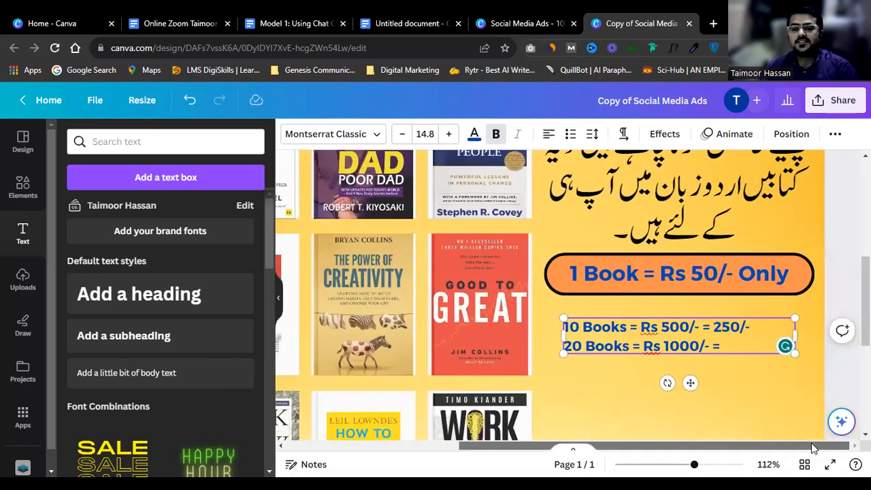
text(00/-)
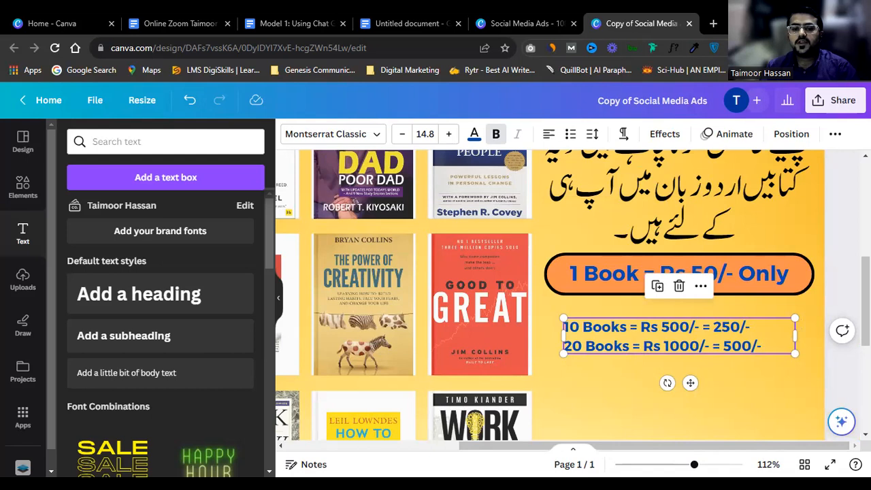
click(748, 339)
key(ctrl+a)
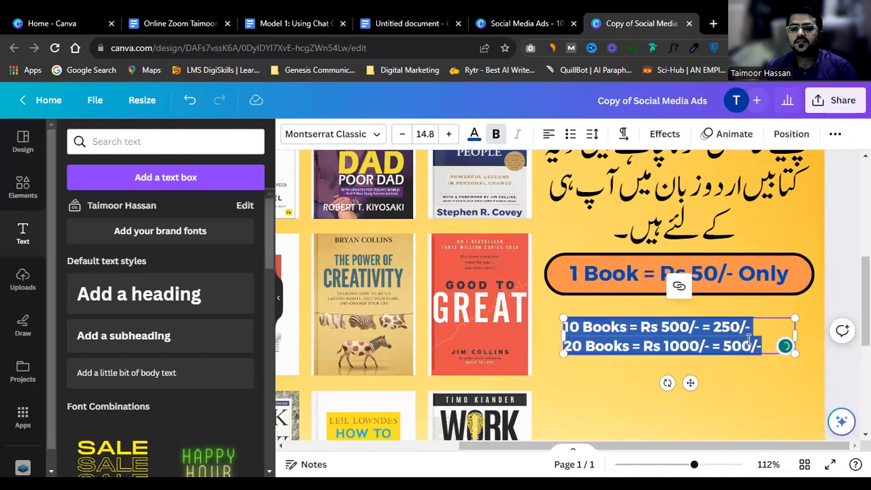
text(10 Books = Rs 500/- Rs 250/- 20 Books = Rs 100/- Rs 500 50 Books = Rs 2500/- Rs 1000/-)
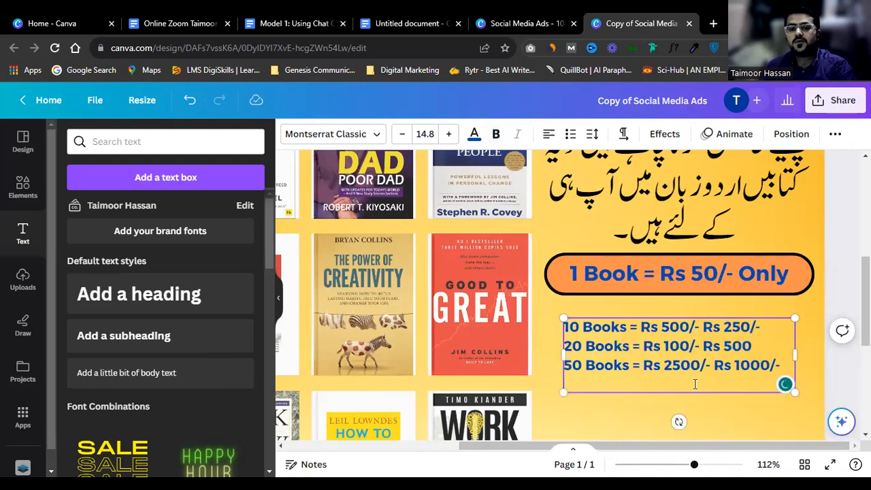
triple_click(721, 365)
double_click(682, 366)
click(691, 344)
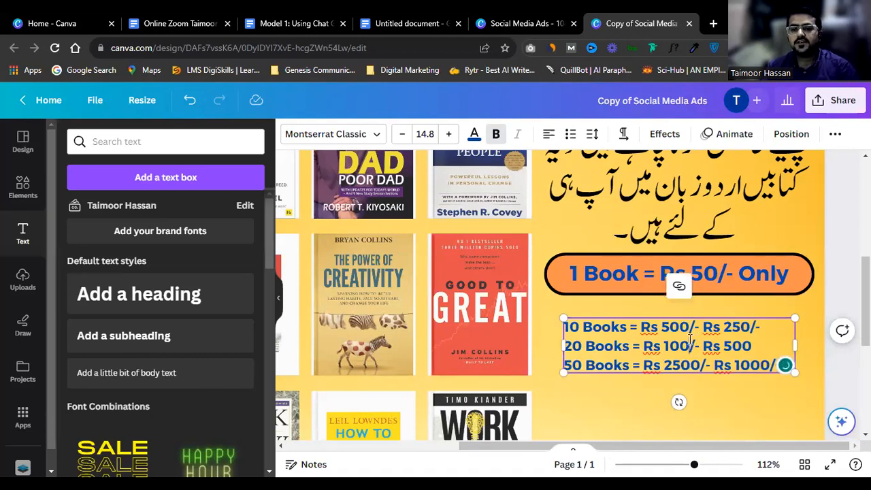
text(0)
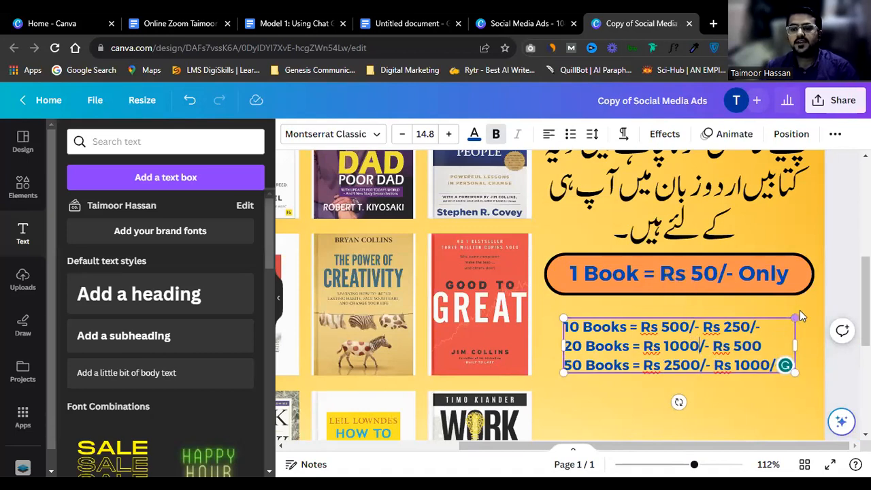
click(796, 309)
scroll(679, 329, up, 5)
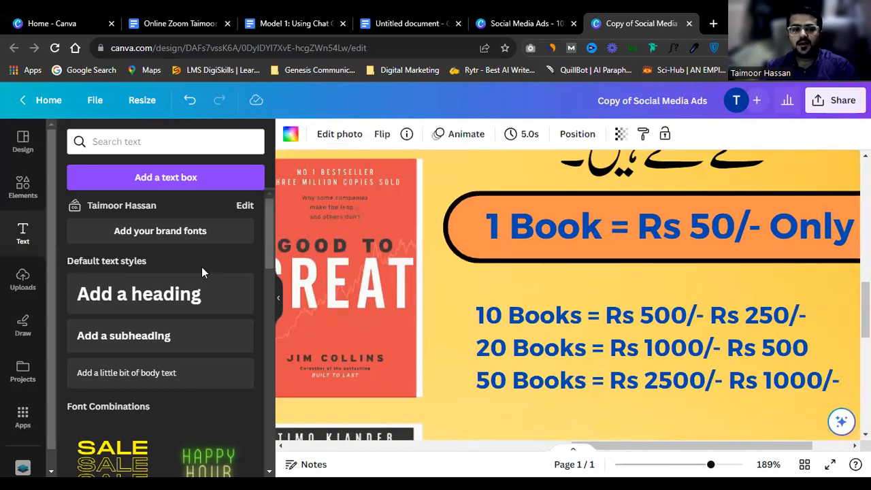
Step: Add a straight line with L and place it across the 10 Books price
click(22, 189)
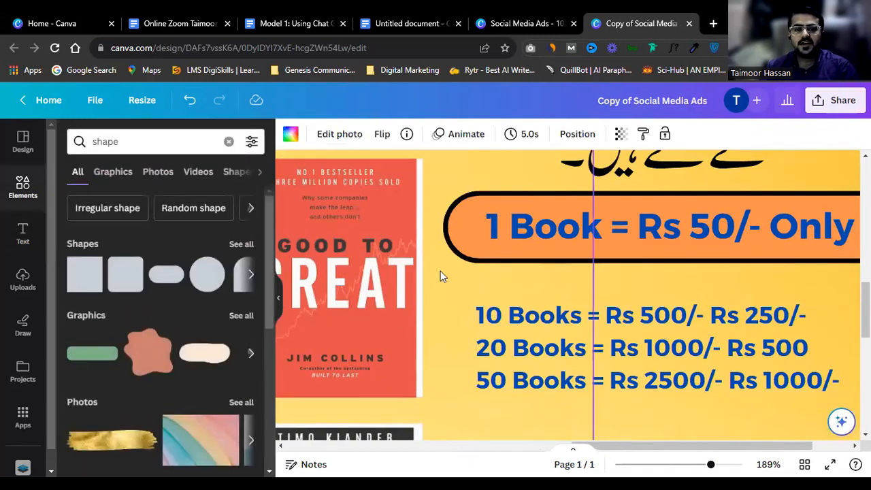
click(441, 273)
scroll(442, 273, down, 3)
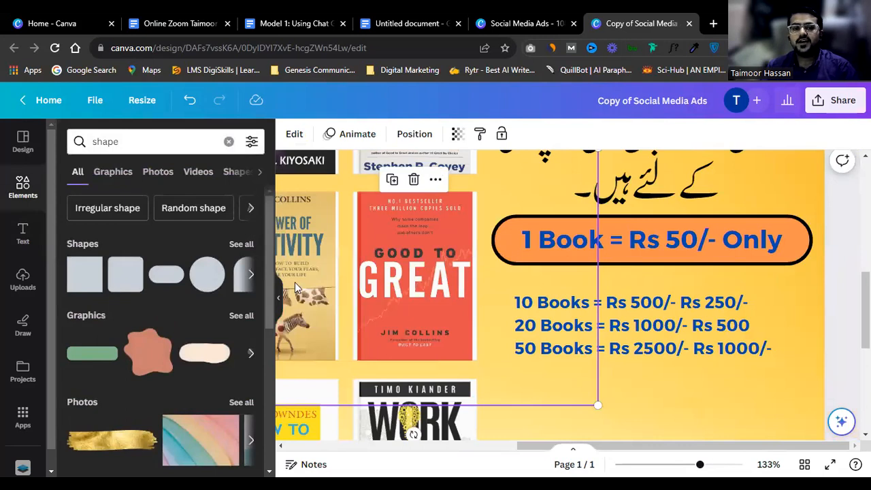
click(744, 274)
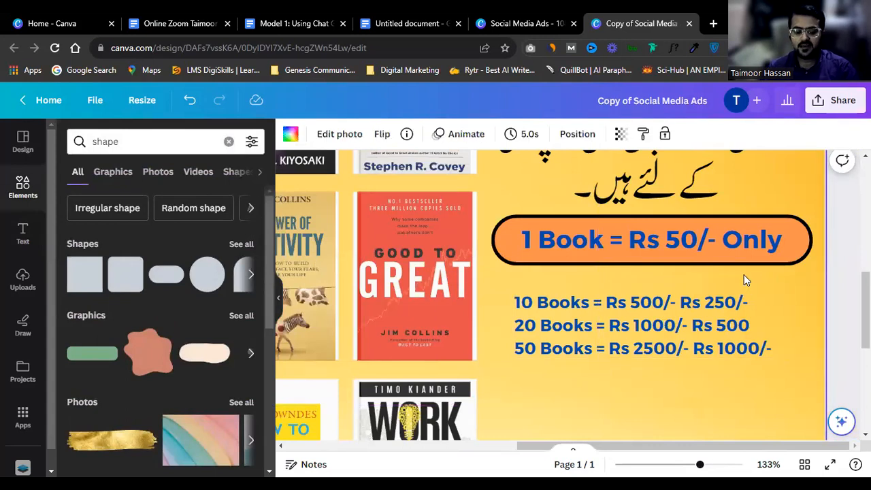
key(l)
scroll(542, 264, down, 2)
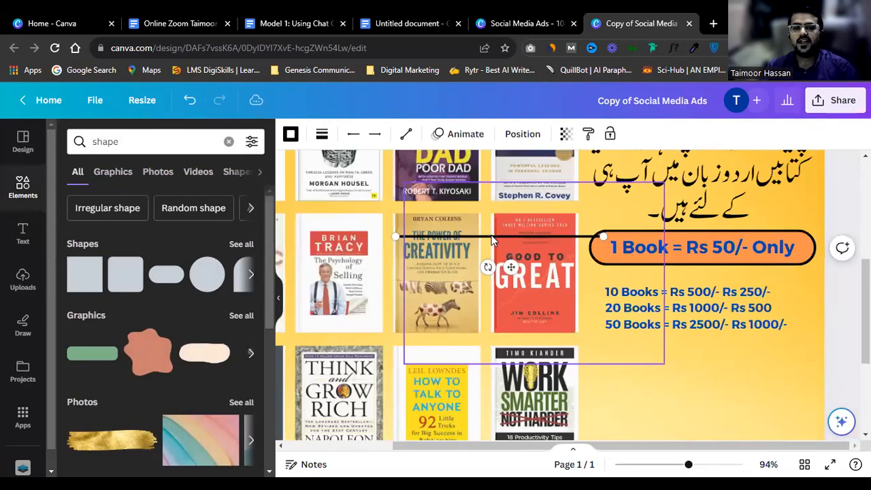
drag(575, 288, 670, 349)
click(670, 368)
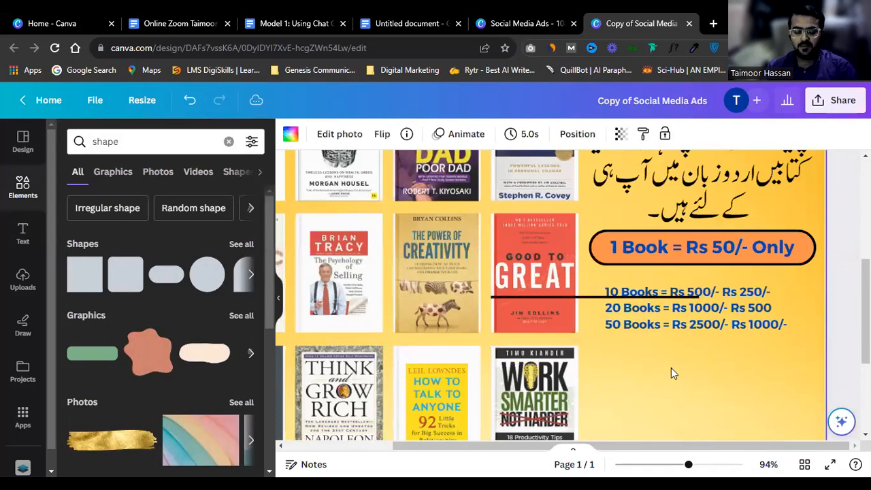
Step: Delete an accidental orange circle and stretch the black line across the price text
key(c)
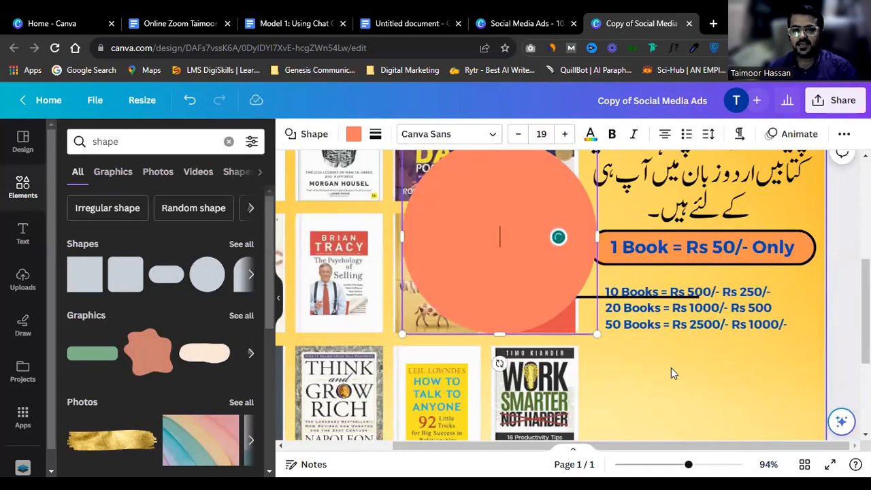
click(529, 248)
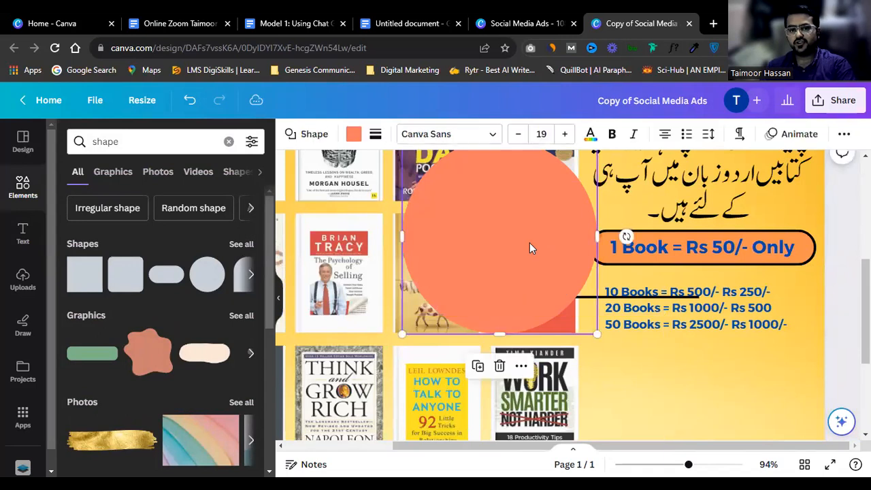
key(Delete)
click(590, 297)
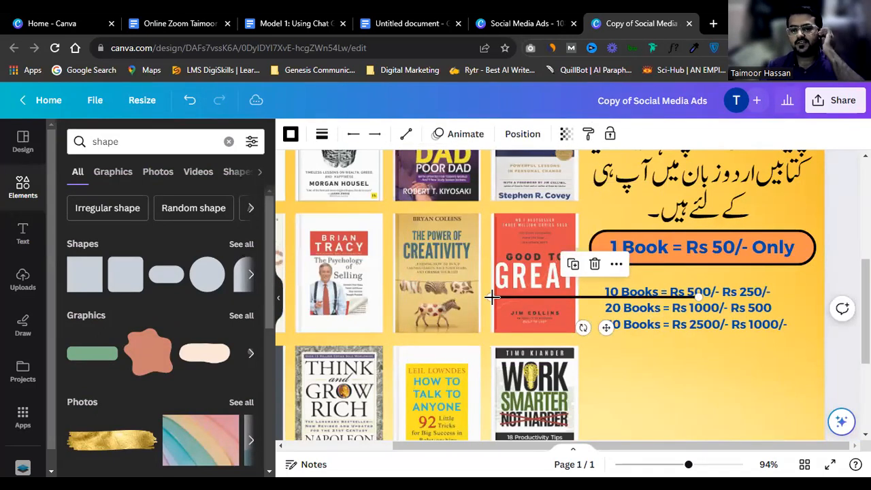
drag(492, 296, 604, 307)
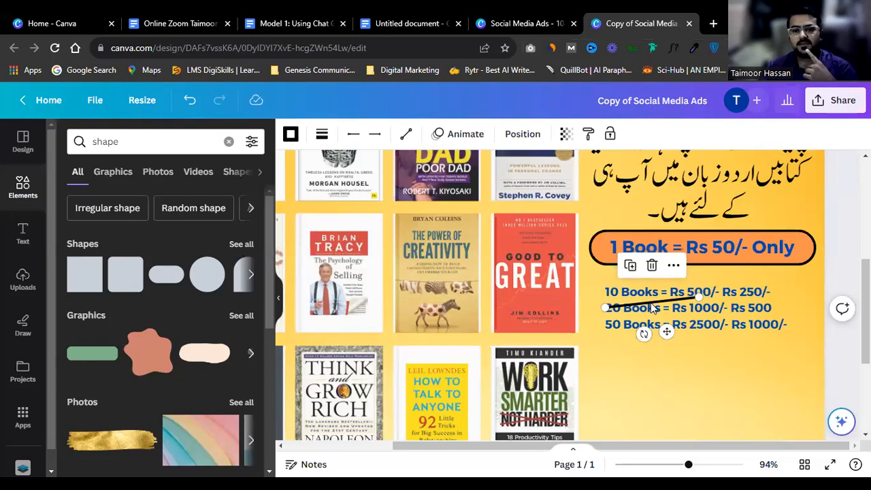
Step: Undo the accidental moves of the price text block and strike line
drag(660, 302, 695, 310)
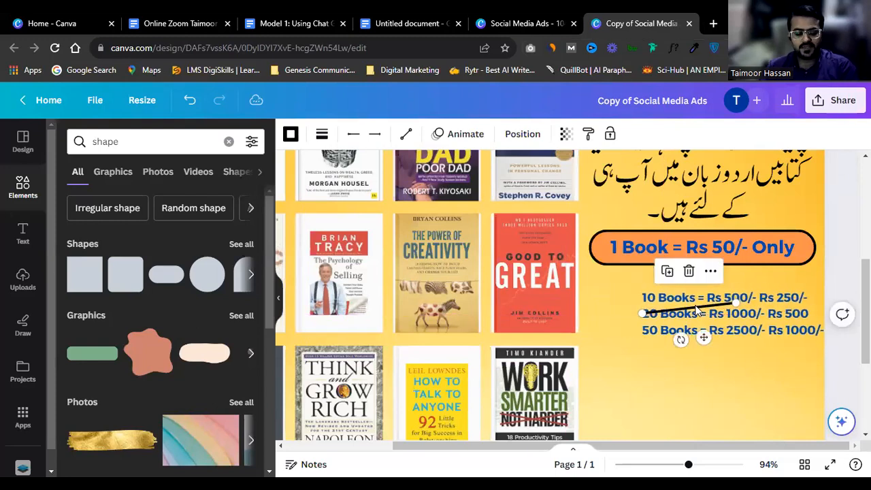
key(ctrl+z)
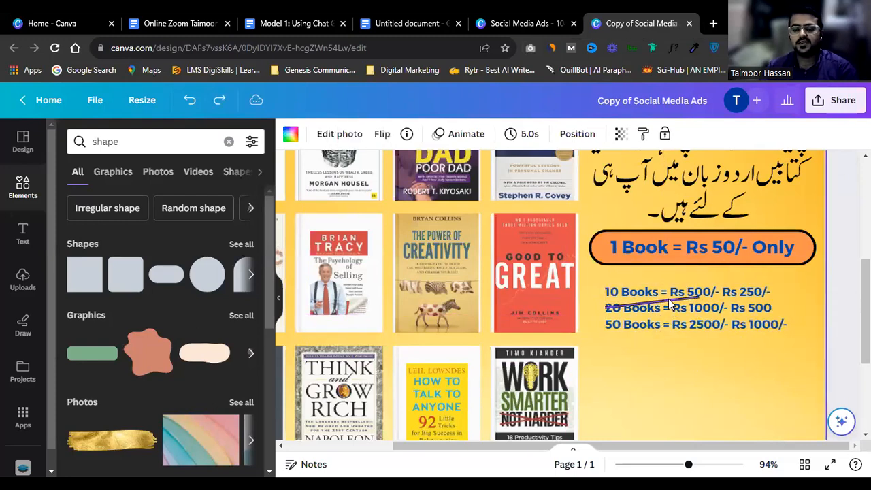
key(ctrl+y)
key(ctrl+z)
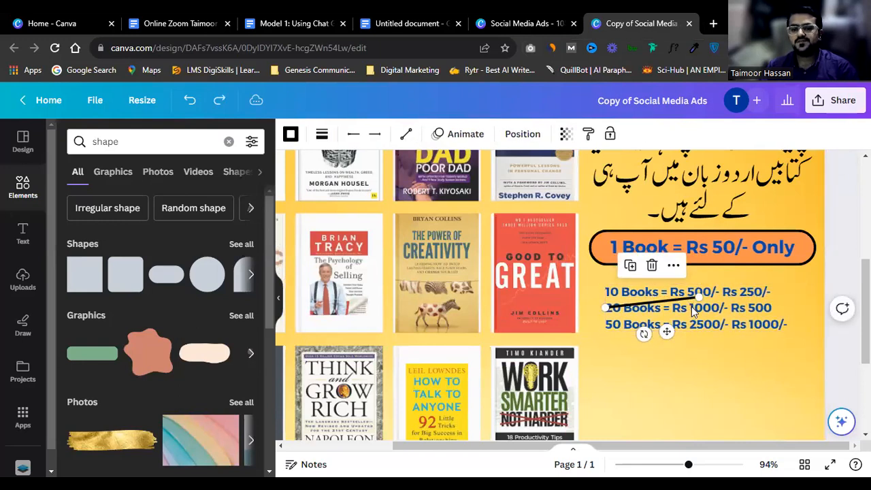
shift+click(693, 318)
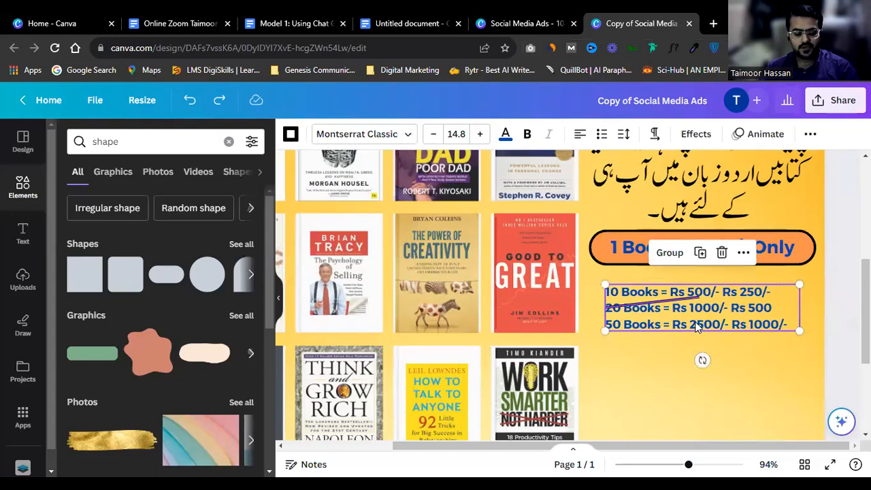
click(720, 348)
click(675, 300)
drag(675, 300, 704, 299)
key(ctrl+z)
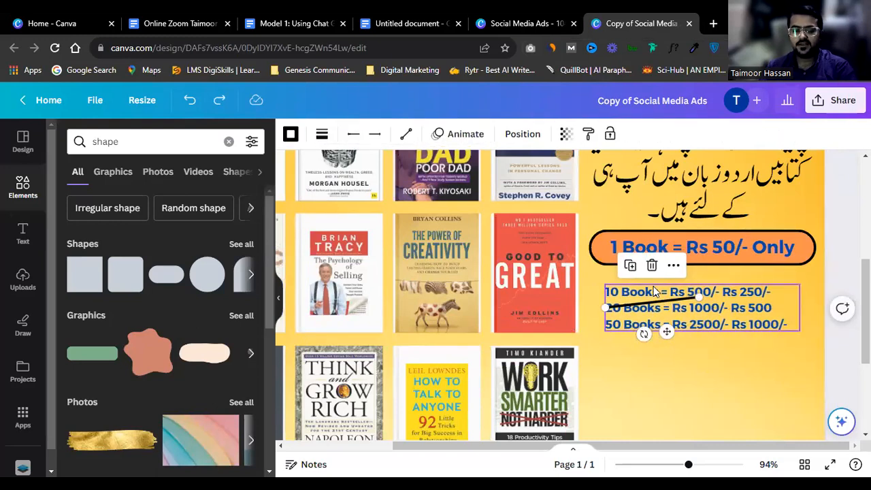
Step: Delete the old strike line and insert a new line just below the price list
key(Delete)
click(698, 366)
key(l)
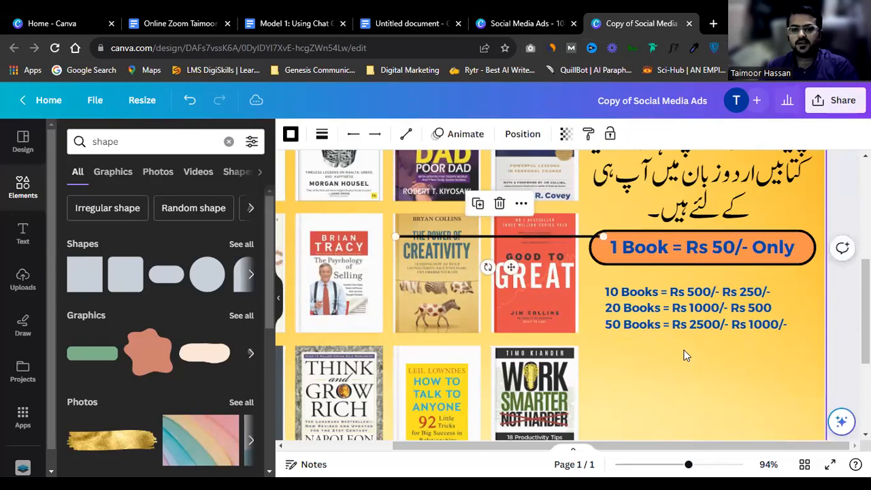
drag(589, 236, 729, 347)
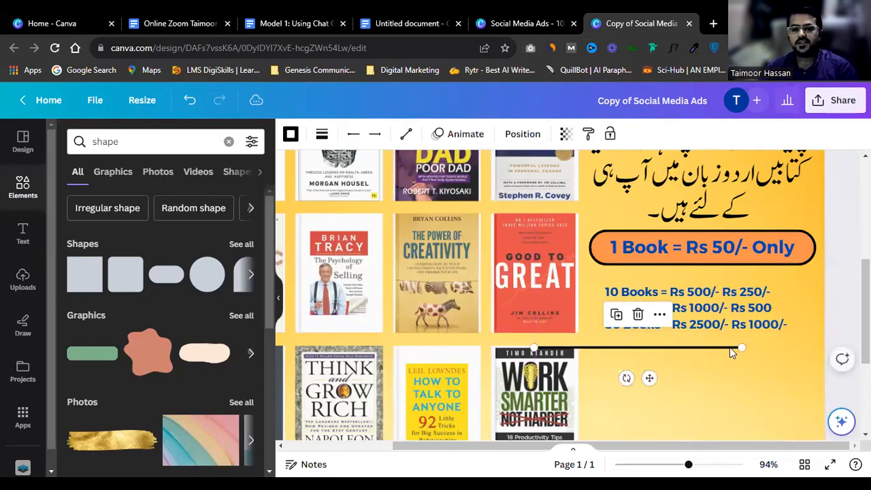
scroll(729, 347, up, 3)
Step: Set the line colour to coral red
click(322, 133)
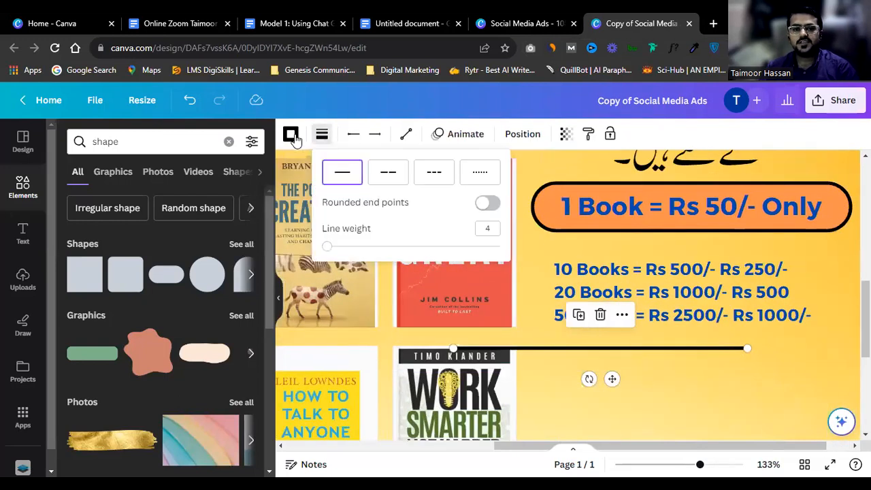
click(290, 134)
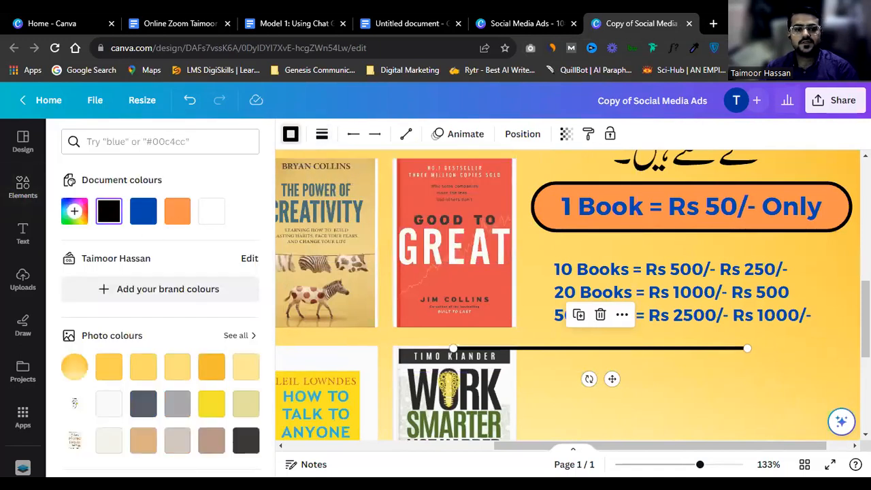
scroll(190, 366, down, 3)
scroll(190, 366, down, 2)
click(74, 344)
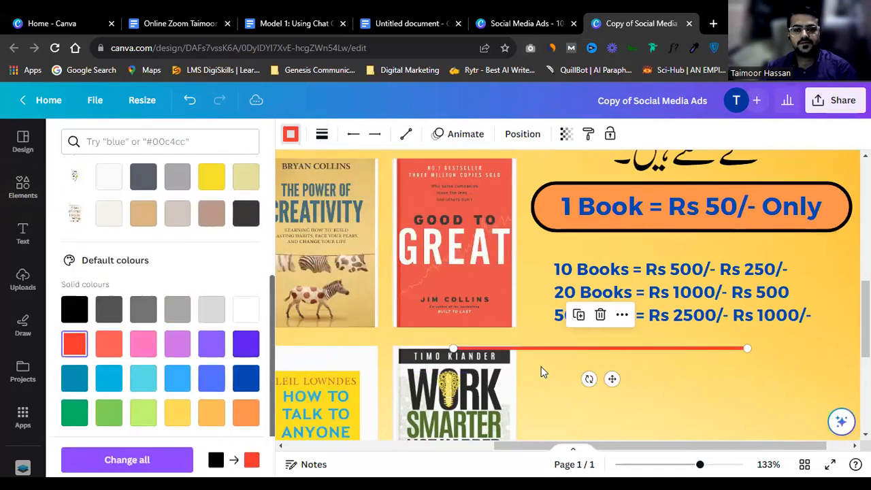
Step: Tilt and shorten the red line into a small slash, undoing accidental moves
drag(452, 349, 661, 265)
drag(746, 343, 708, 302)
scroll(671, 271, up, 3)
key(ctrl+z)
click(640, 286)
click(705, 265)
key(ctrl+z)
key(ctrl+z)
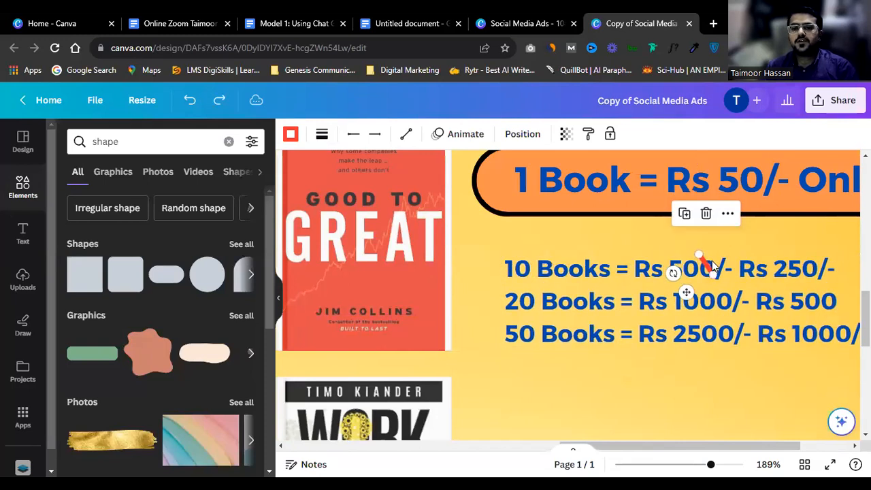
Step: Angle the red slash across the 500 in the first price row, undoing an accidental text rotation
click(730, 226)
click(733, 214)
click(706, 268)
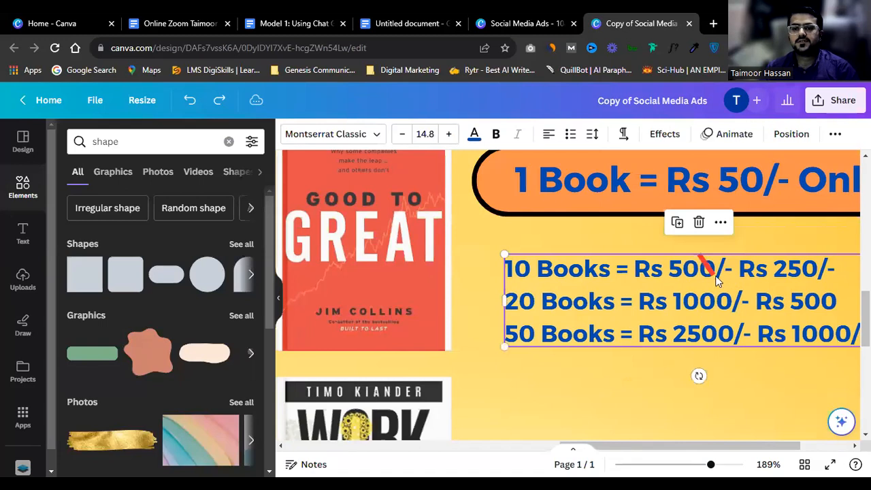
click(708, 269)
drag(708, 270, 699, 254)
drag(658, 306, 653, 304)
key(ctrl+z)
click(700, 306)
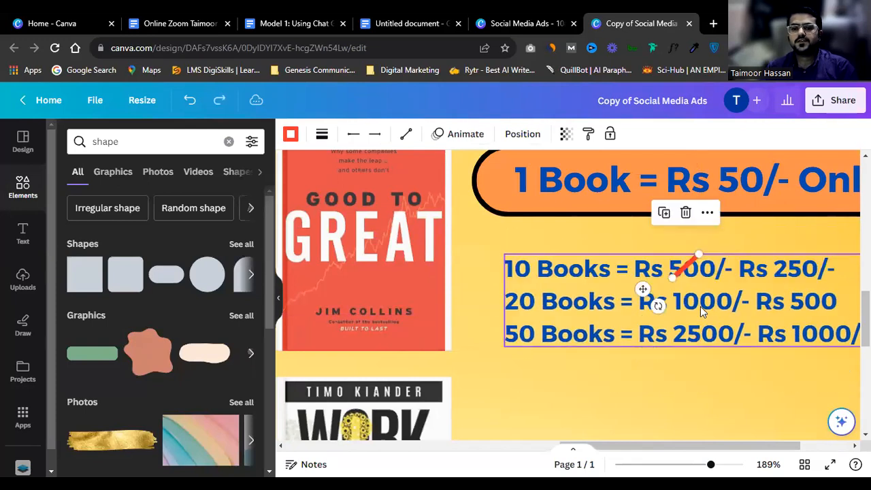
right_click(699, 306)
click(750, 383)
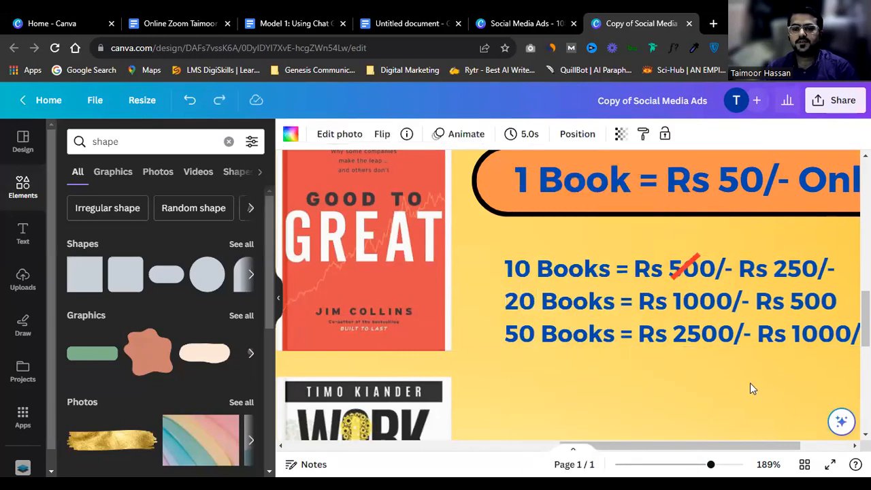
click(689, 270)
Step: Replace the slash with a new red line and move it onto the price rows
key(Delete)
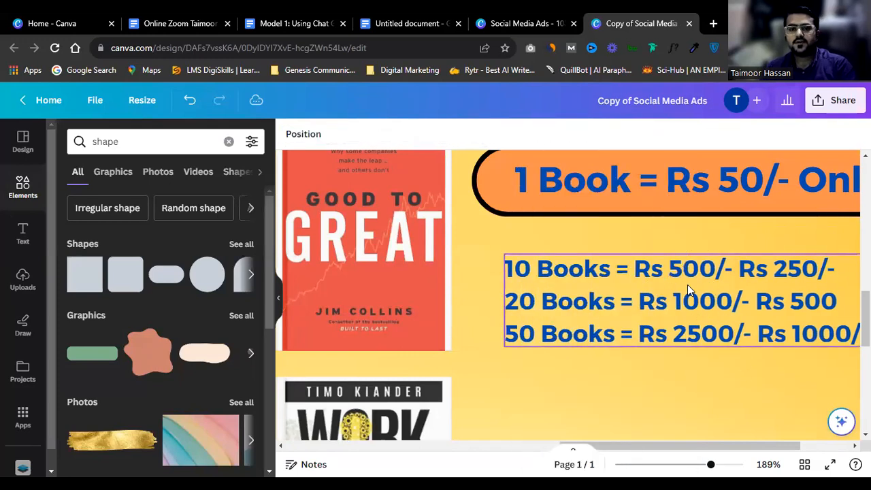
key(l)
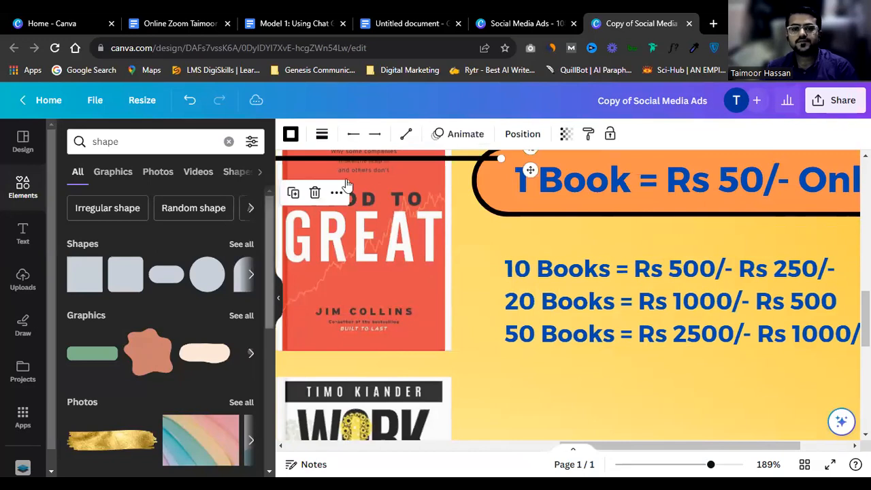
click(291, 135)
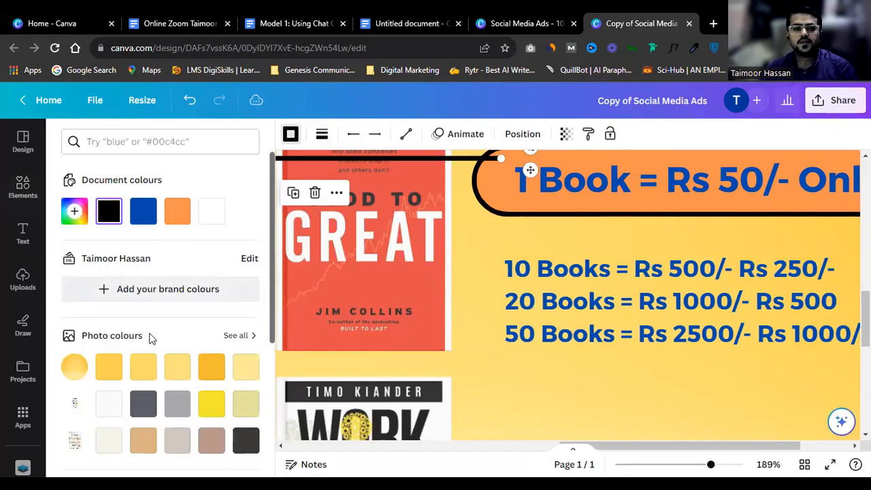
scroll(146, 338, down, 5)
click(75, 344)
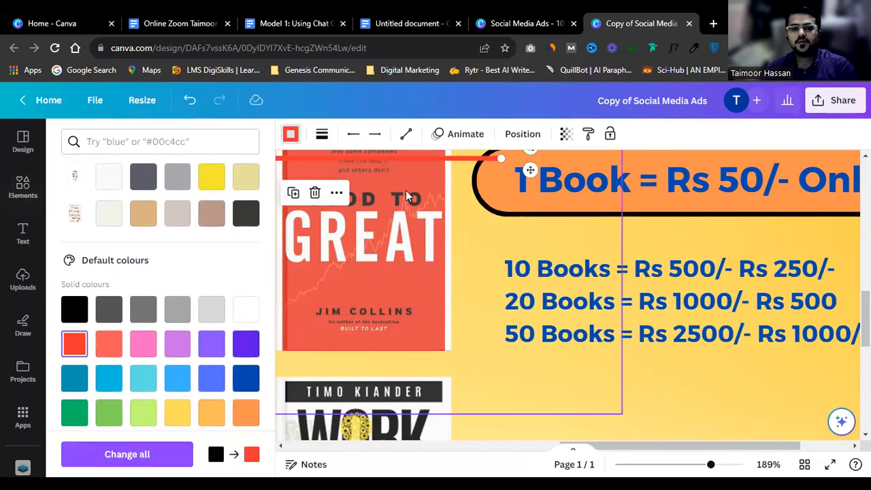
drag(415, 159, 562, 398)
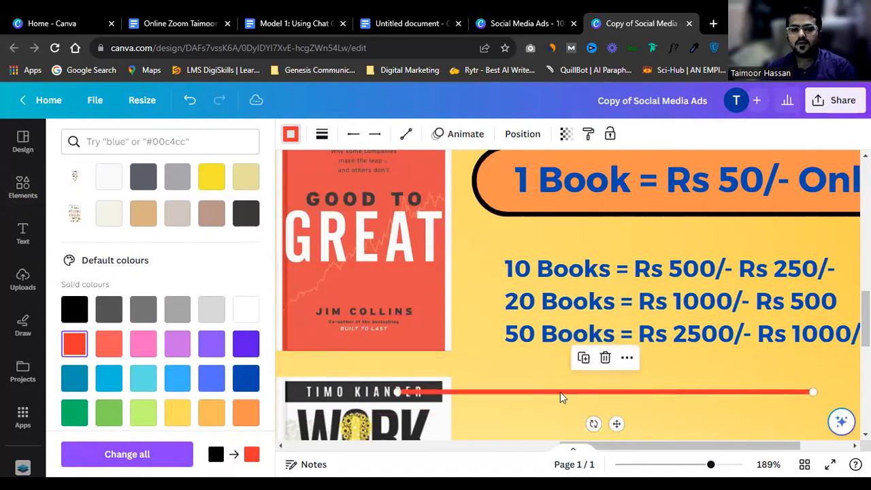
drag(452, 391, 714, 338)
Step: Stretch red strike lines across the old prices 2500, 1000 and 500
click(769, 411)
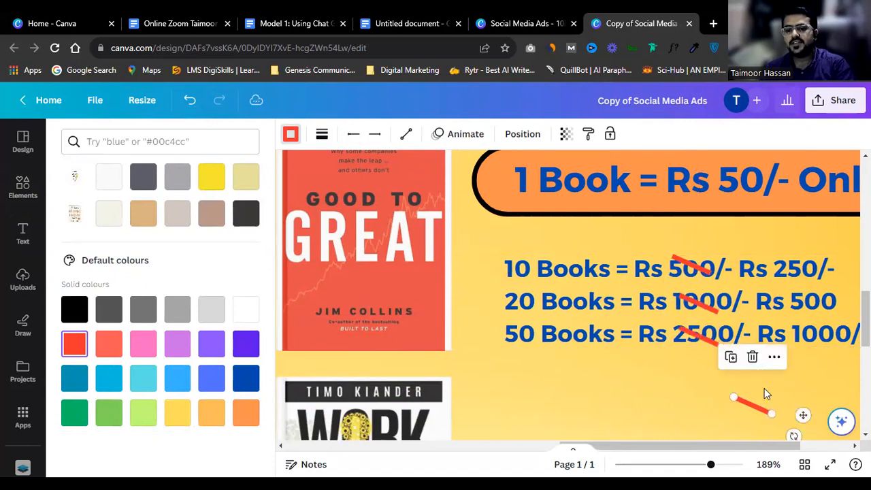
click(712, 341)
drag(717, 345, 733, 344)
click(717, 311)
drag(717, 311, 732, 314)
click(712, 275)
click(709, 273)
drag(711, 272, 723, 279)
click(678, 389)
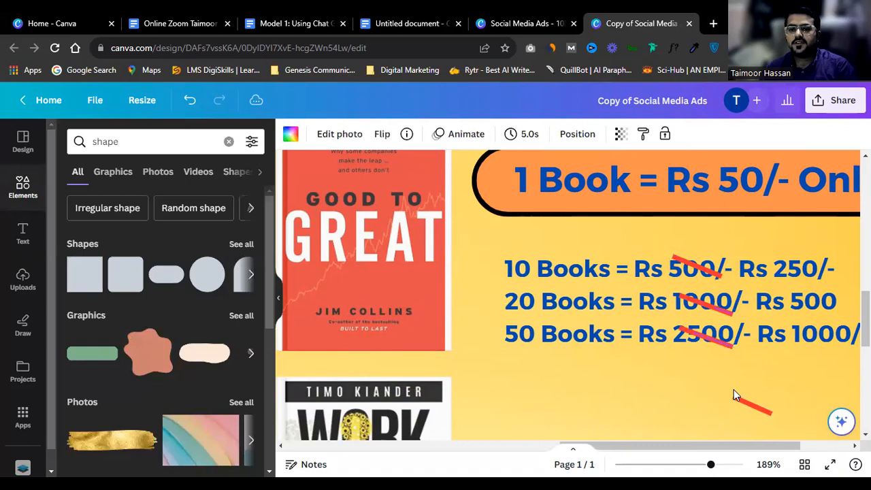
Step: Zoom in and drag a copy of the price list below the original
scroll(691, 403, down, 1)
ctrl+scroll(691, 403, down, 2)
drag(659, 446, 697, 446)
key(ctrl+plus)
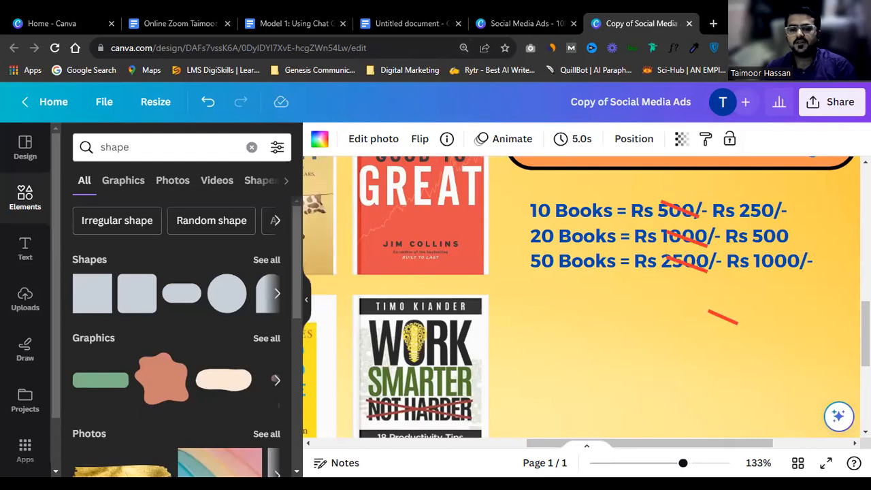
click(589, 252)
drag(585, 259, 574, 365)
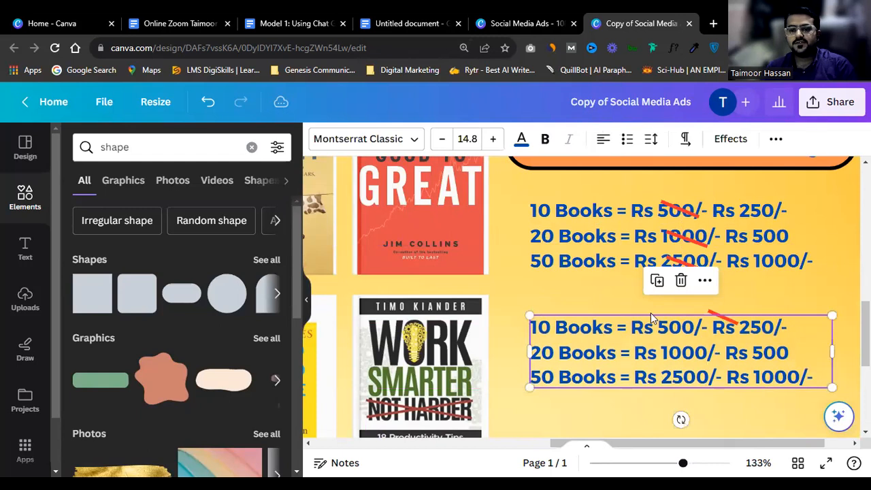
Step: Delete a stray red line and replace the copied price text with 'Big discount'
click(714, 314)
key(Delete)
drag(708, 359, 706, 346)
double_click(705, 345)
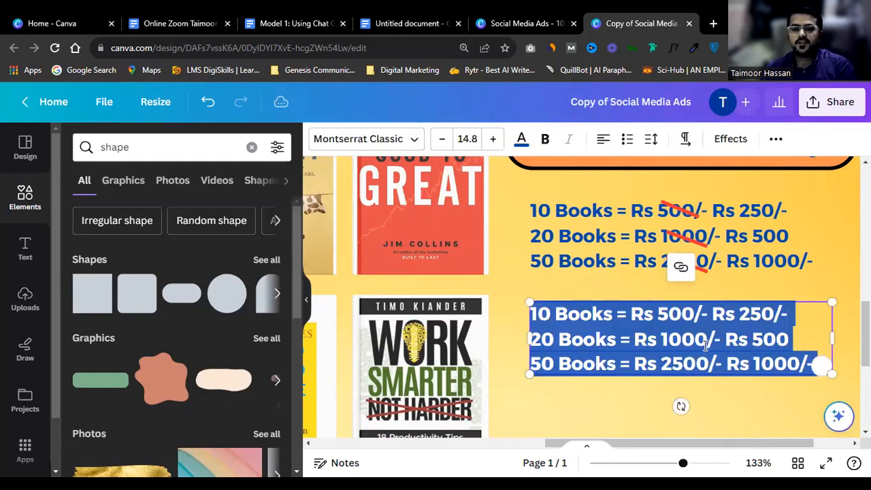
text(Bi)
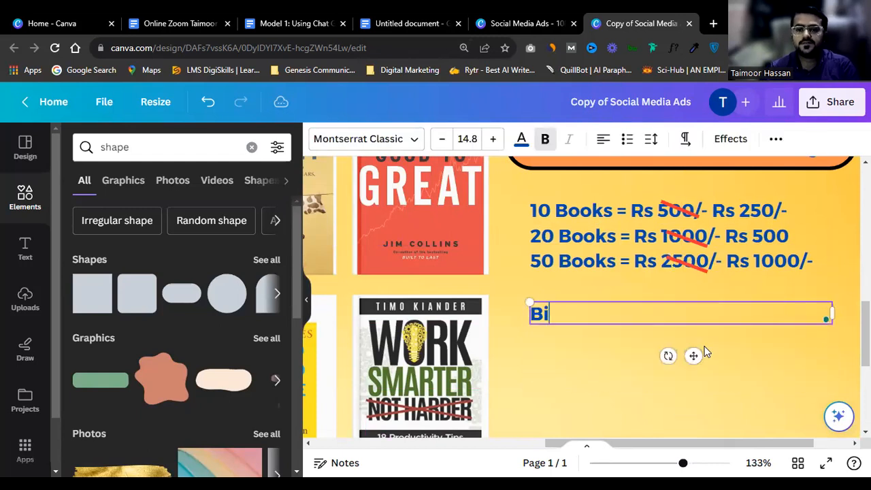
text(g )
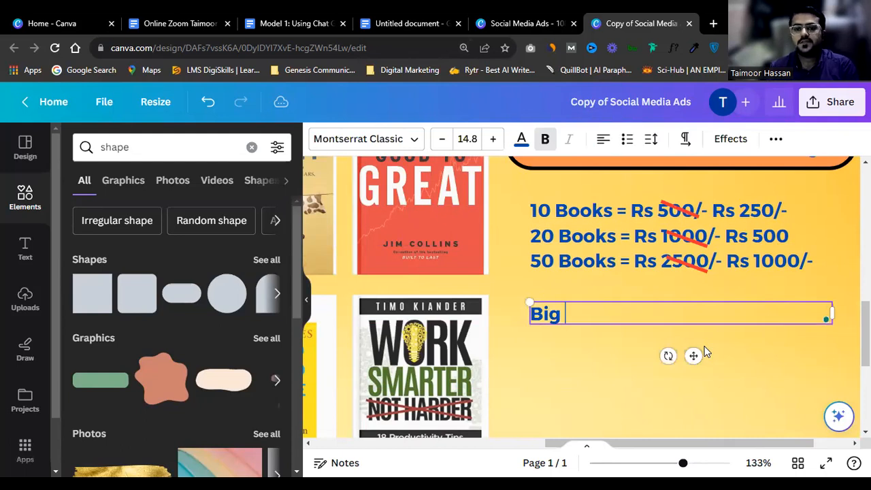
text(discount)
Step: Set the heading text to all capitals
key(ctrl+a)
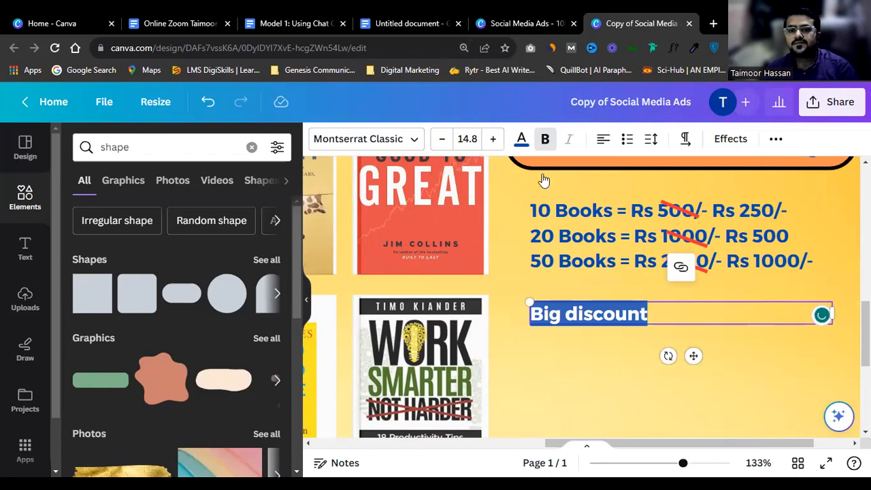
click(775, 138)
click(544, 173)
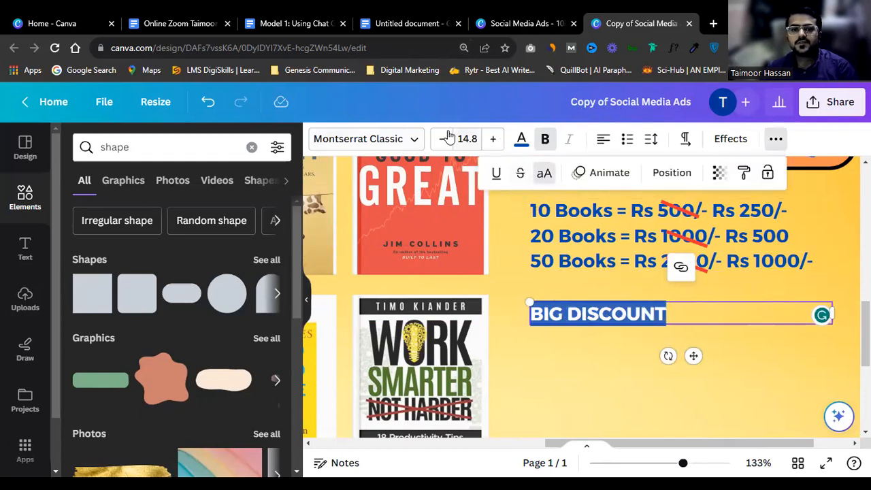
click(415, 136)
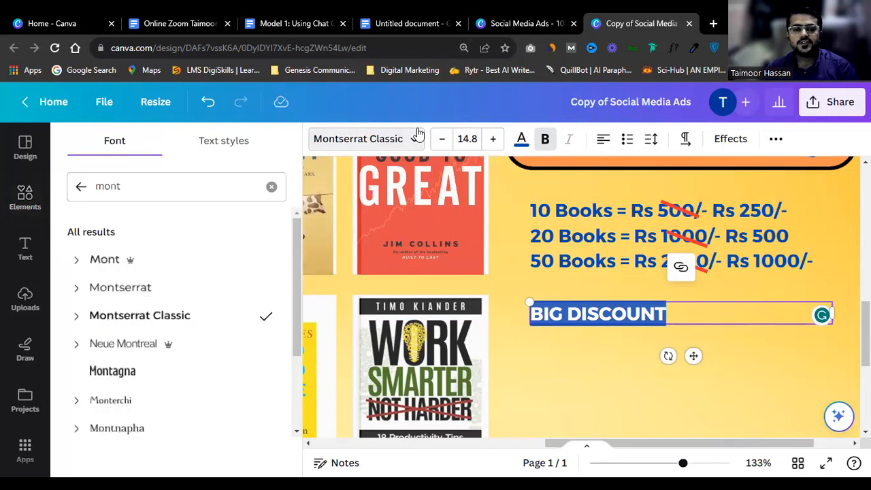
Step: Switch the BIG DISCOUNT heading to League Spartan and narrow its box to fit the text
click(184, 187)
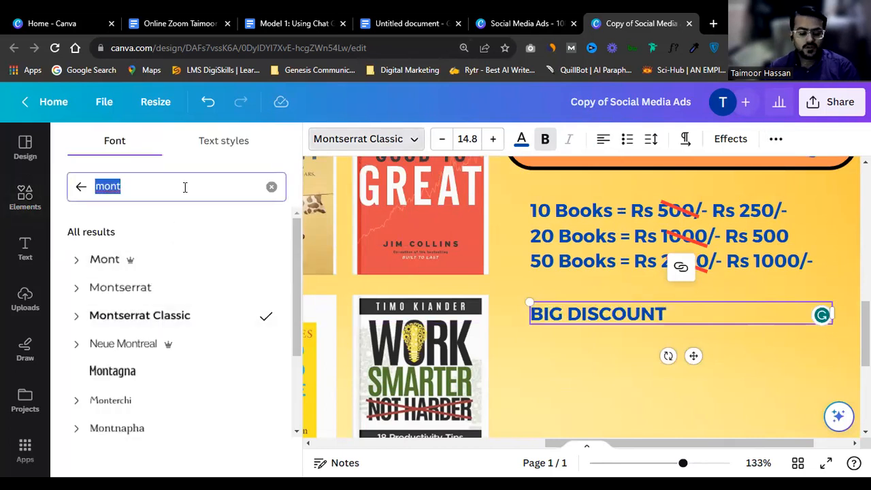
text(spa)
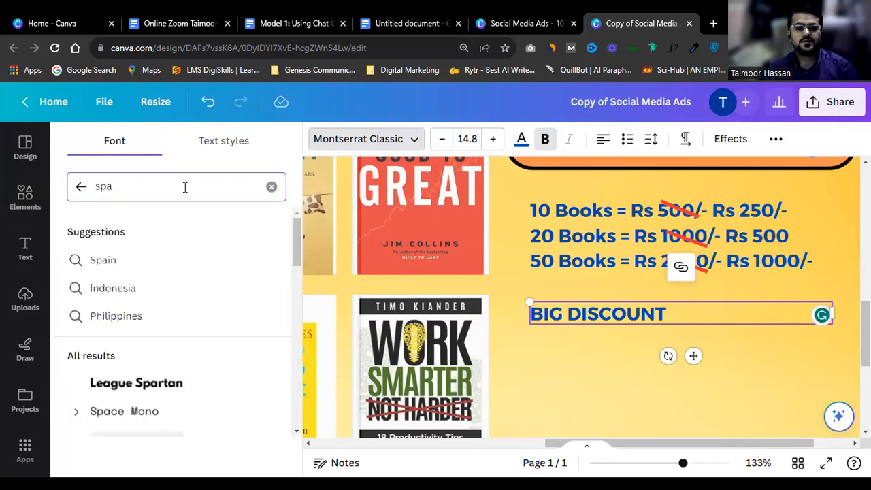
click(136, 383)
drag(834, 311, 866, 408)
click(778, 338)
click(777, 338)
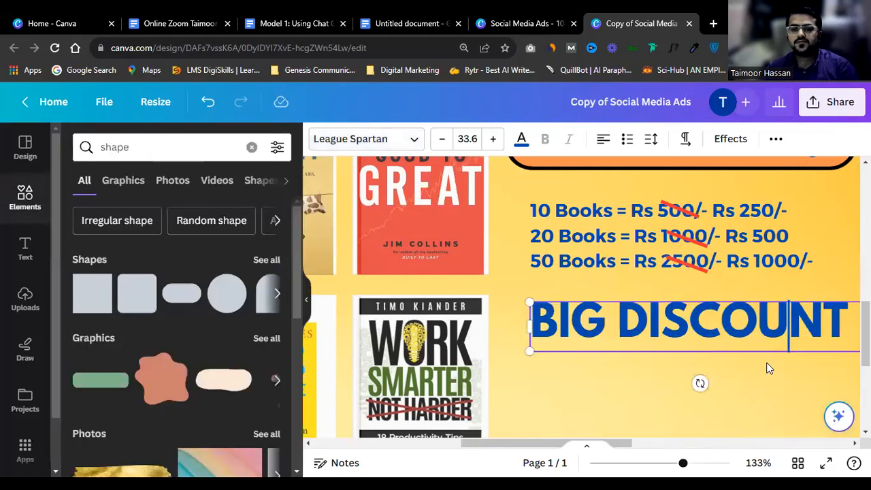
click(768, 367)
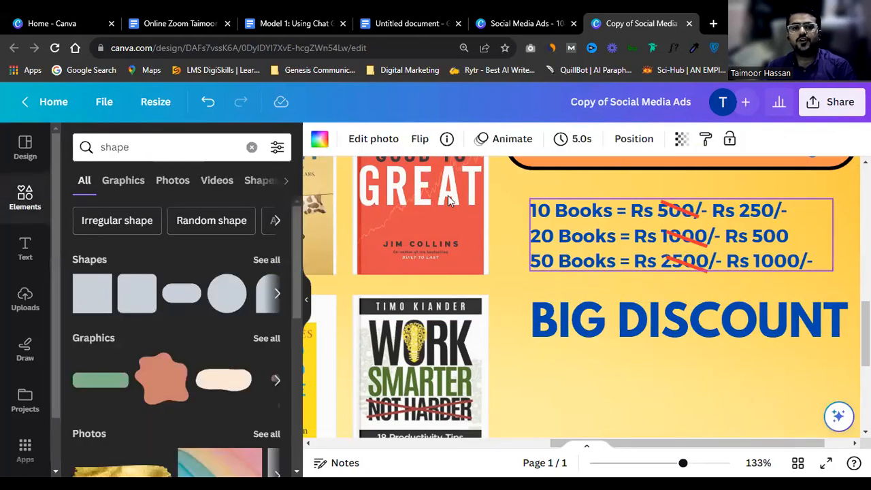
click(621, 317)
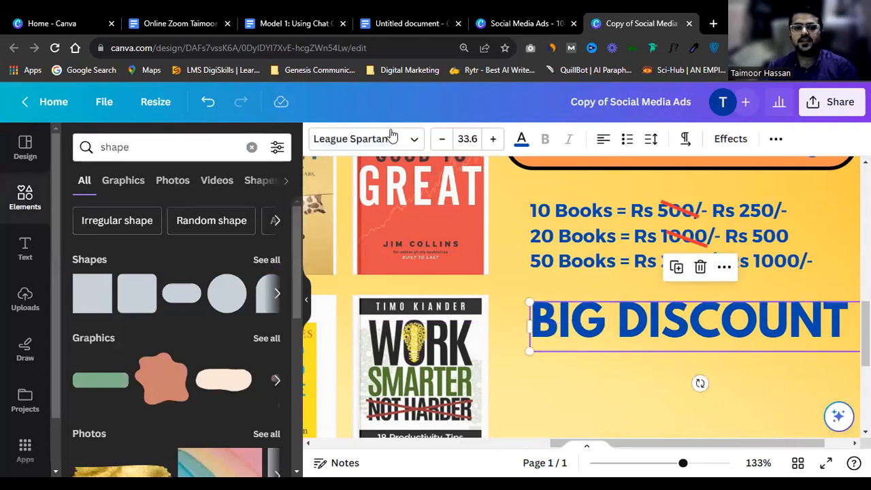
Step: Search fonts for 'bold' and preview Balloon Extra Bold, Boldesqo Serif, Balloon Small Caps, Trade Gothic Bold #2
click(366, 139)
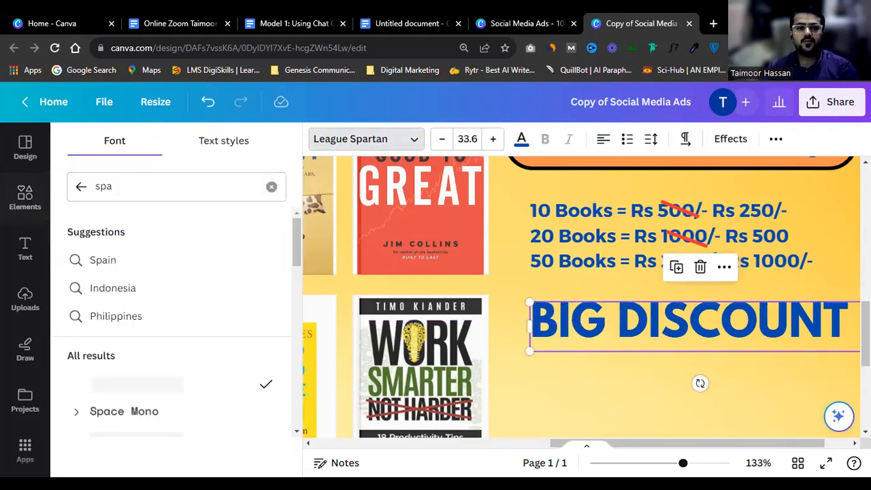
click(82, 187)
text(bold)
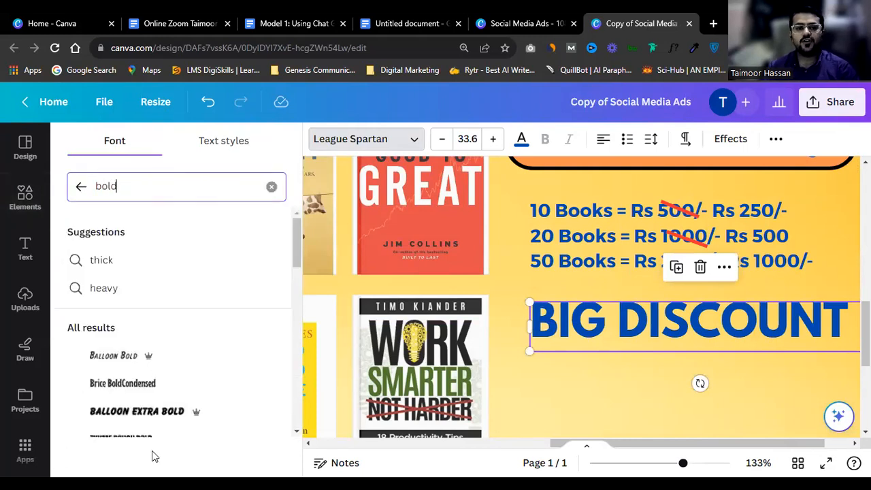
scroll(151, 451, down, 4)
scroll(132, 375, up, 4)
scroll(144, 311, down, 2)
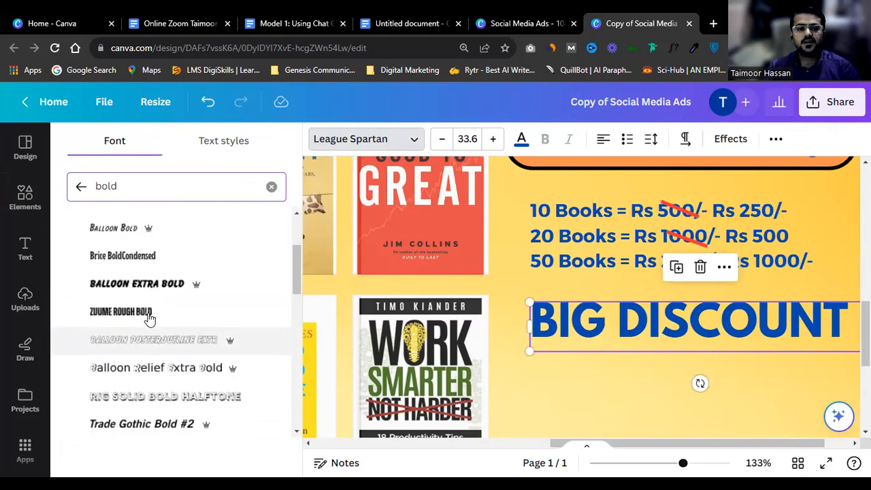
click(155, 294)
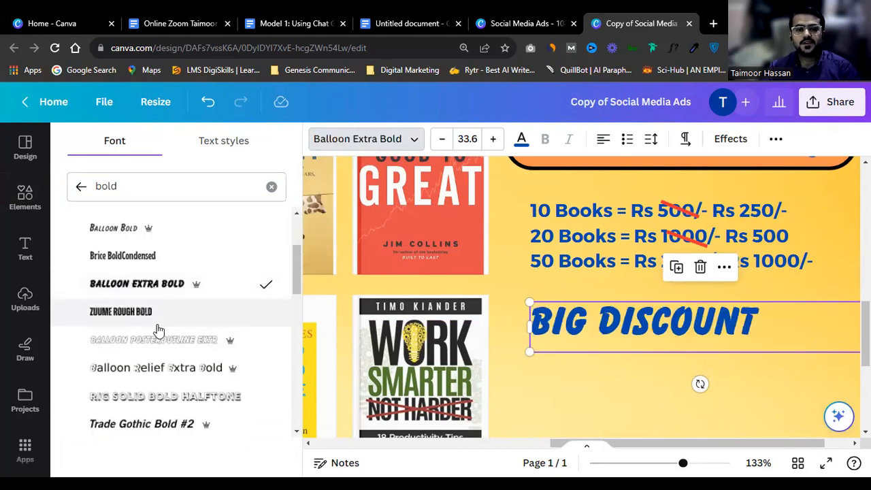
scroll(157, 338, down, 2)
click(151, 408)
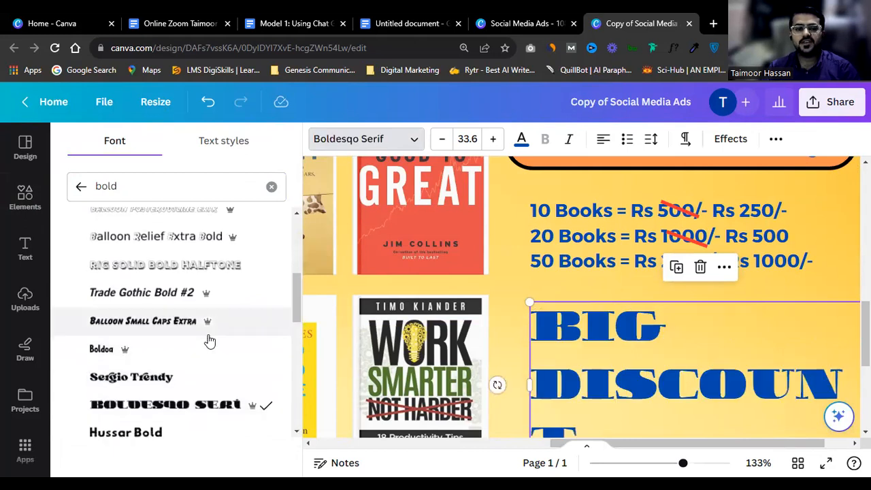
scroll(179, 286, down, 1)
click(175, 267)
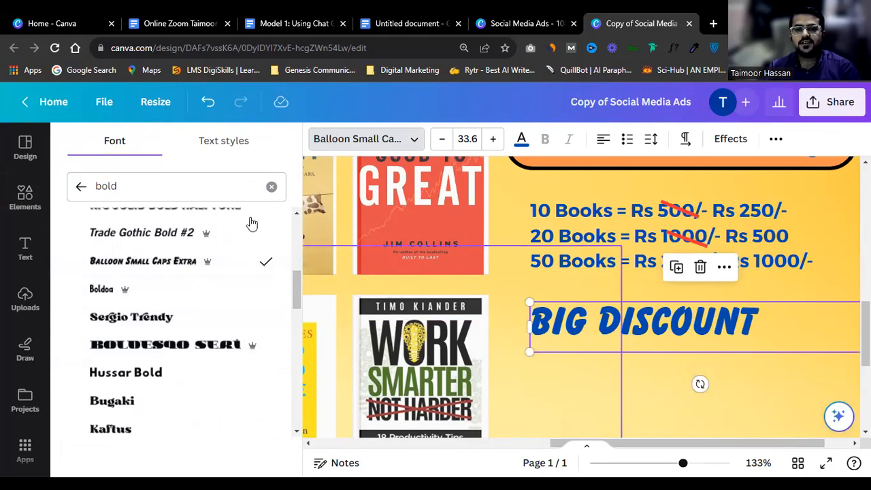
click(153, 232)
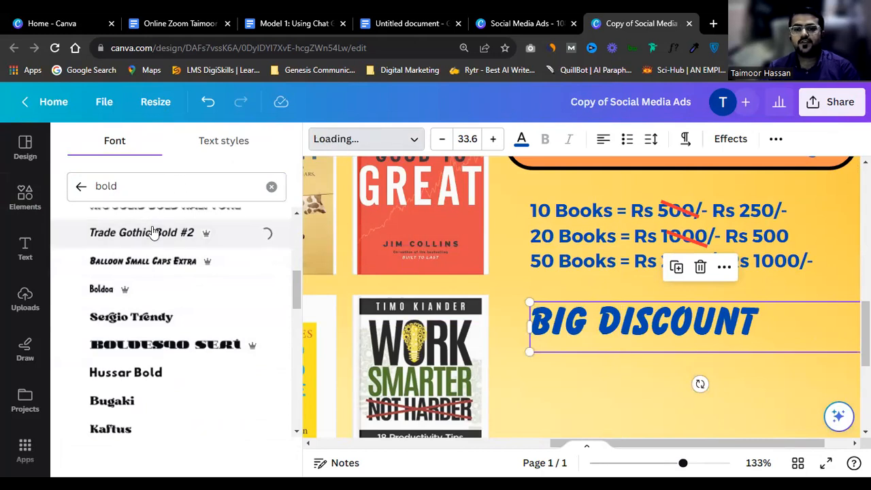
Step: Preview Bernoru, Dovde, Notable and Barbara, then set the heading font to Impact
scroll(154, 232, down, 3)
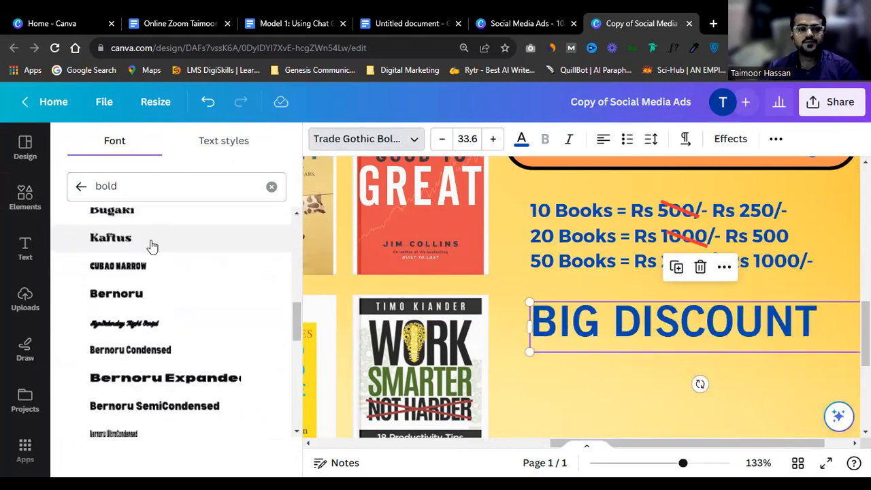
click(140, 294)
scroll(168, 381, down, 4)
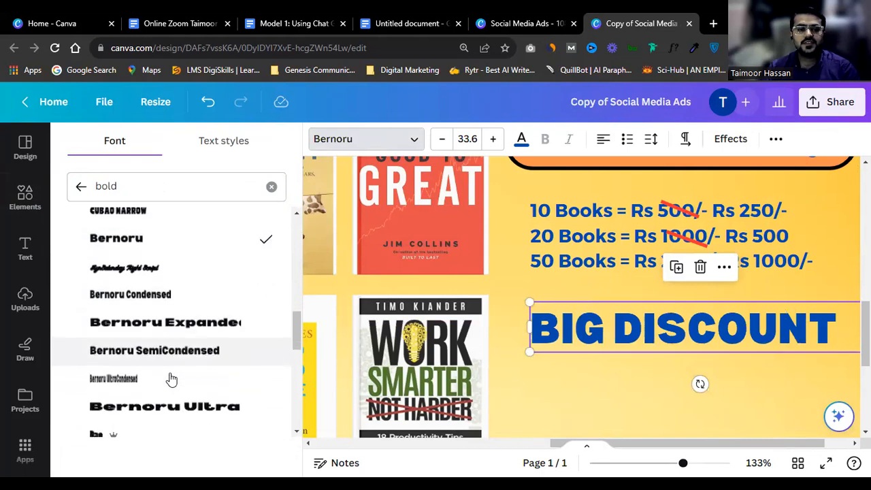
scroll(168, 361, down, 8)
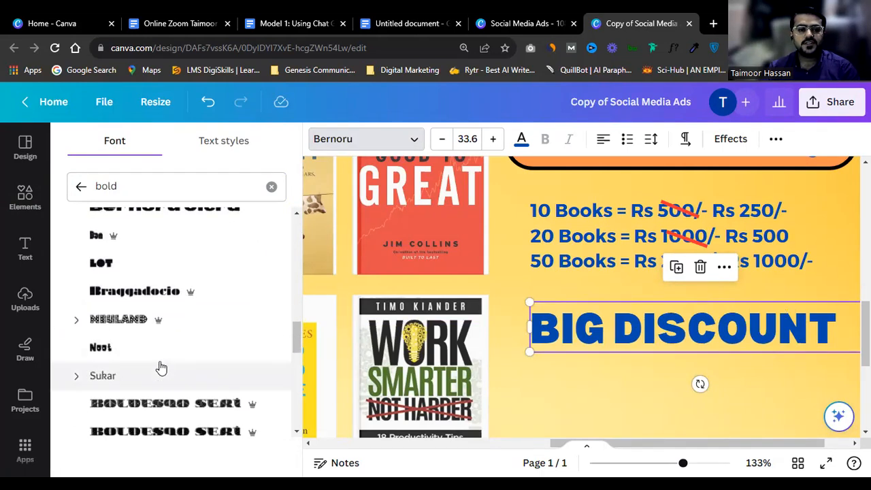
click(144, 362)
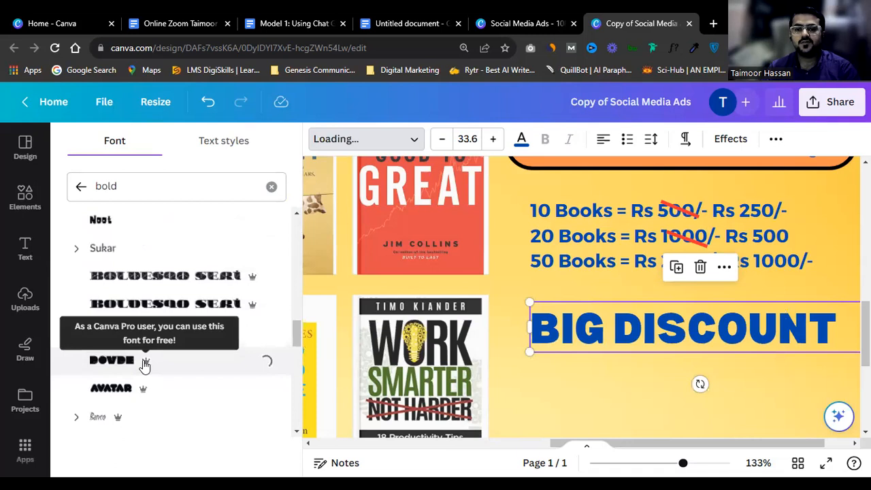
scroll(144, 364, down, 6)
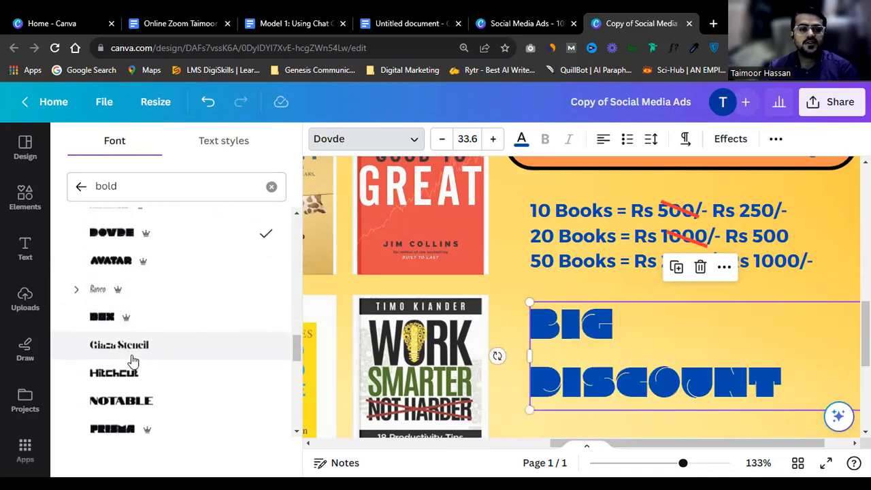
click(142, 355)
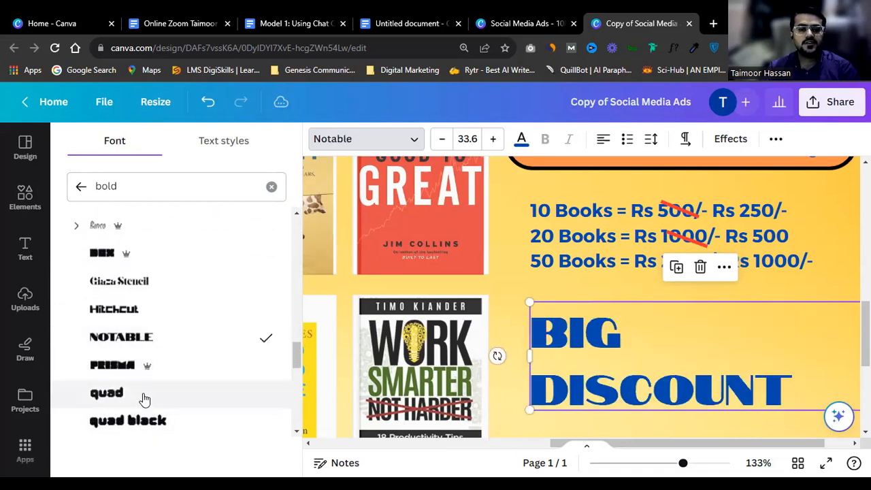
scroll(141, 398, down, 2)
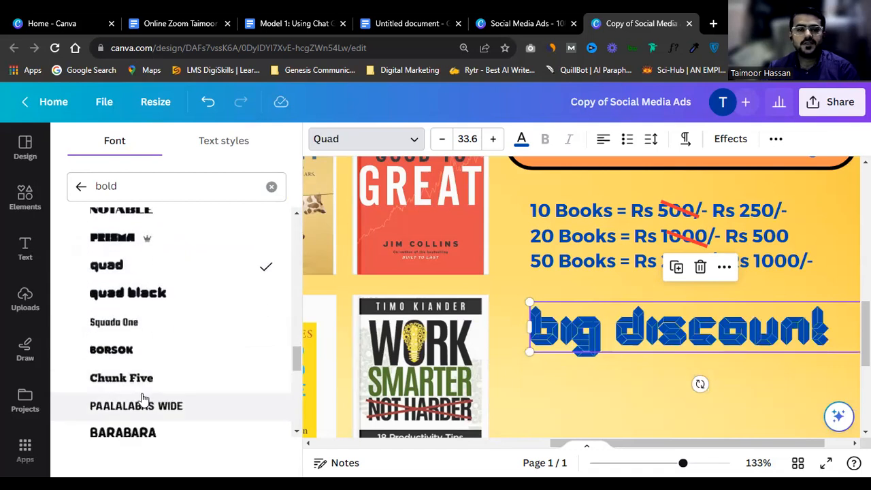
click(140, 432)
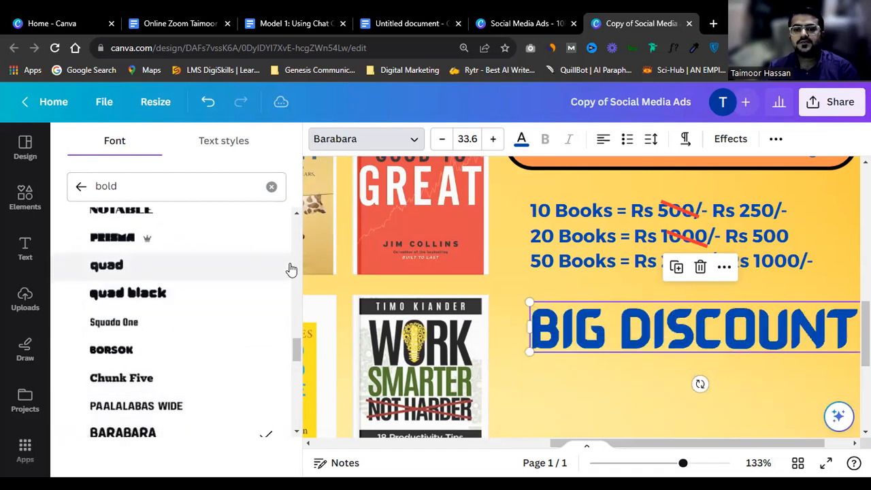
scroll(283, 272, down, 4)
scroll(210, 328, down, 4)
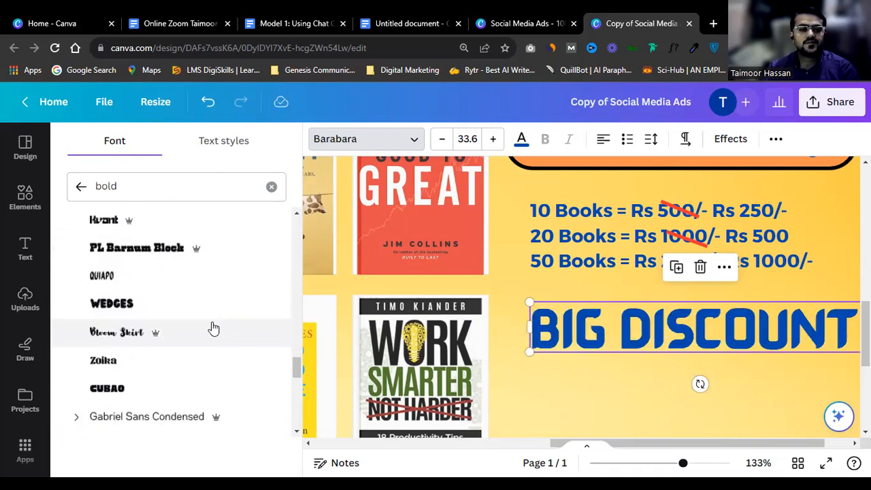
scroll(194, 332, down, 4)
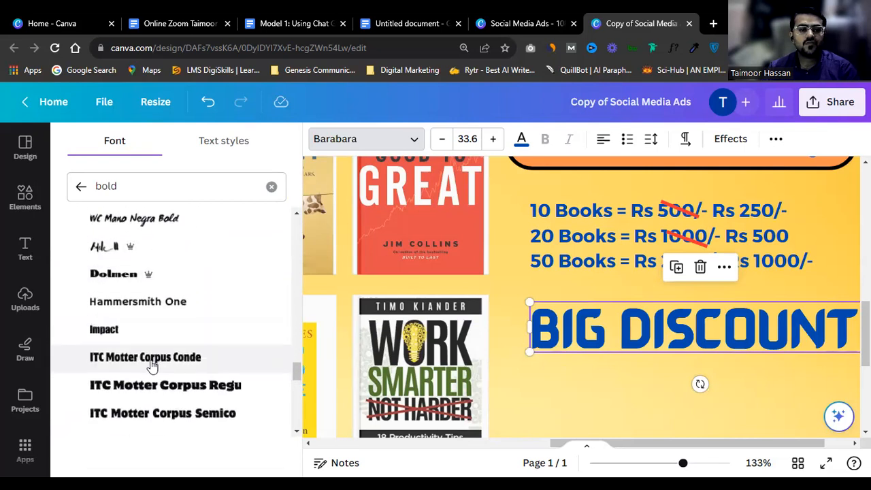
click(134, 333)
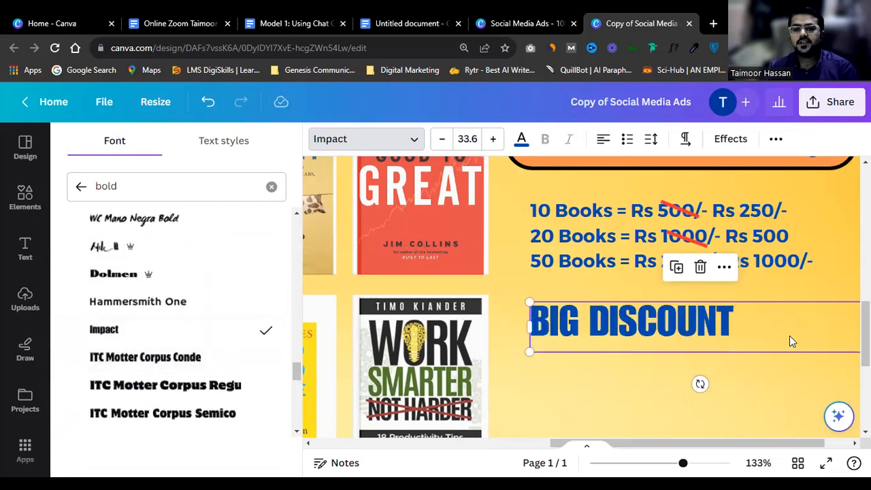
scroll(789, 335, down, 2)
Step: Enlarge the BIG DISCOUNT heading and give it a white Outline effect
drag(858, 332, 845, 372)
click(728, 139)
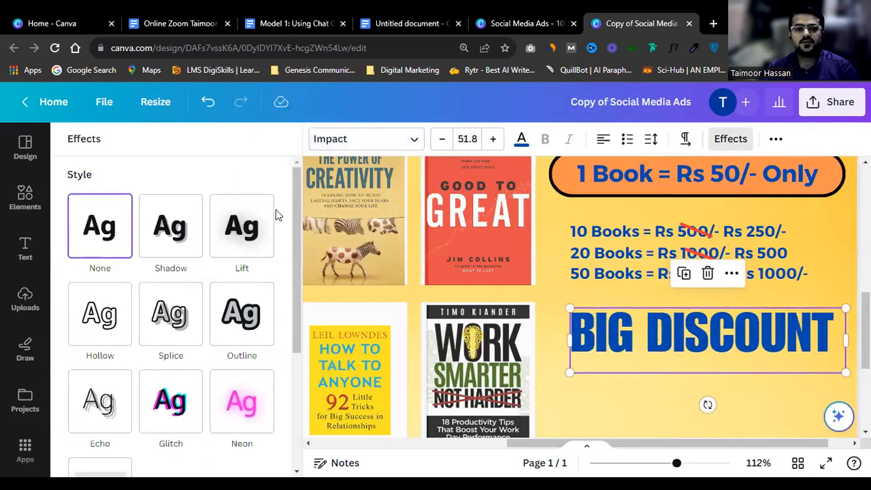
click(266, 289)
scroll(235, 344, down, 1)
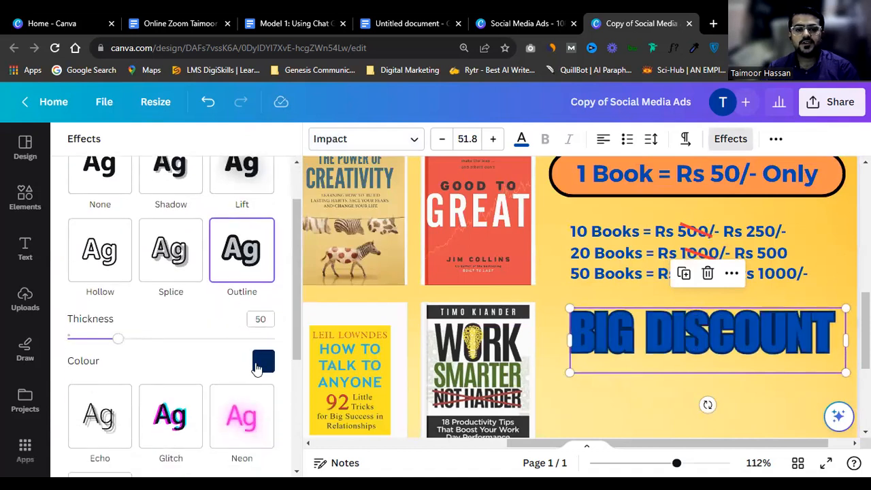
click(263, 361)
click(249, 244)
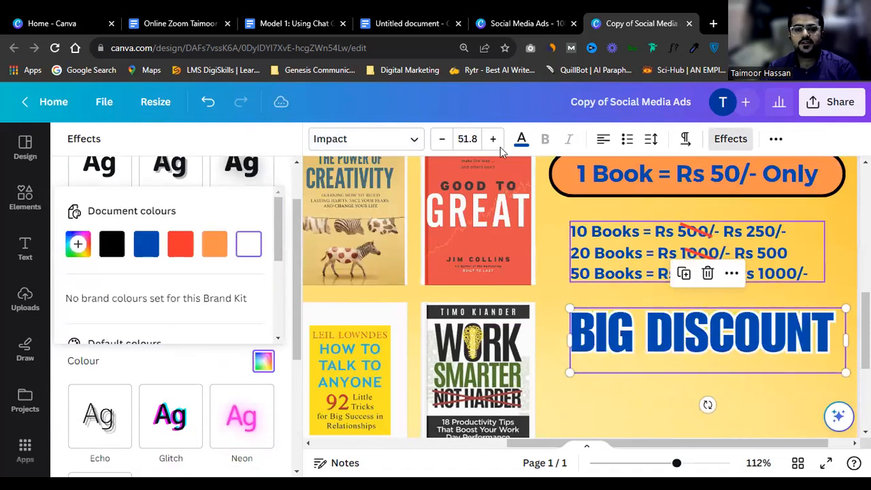
click(306, 232)
Step: Make the heading text red, nudge it up, and place a price-list copy beneath it
click(520, 139)
click(195, 223)
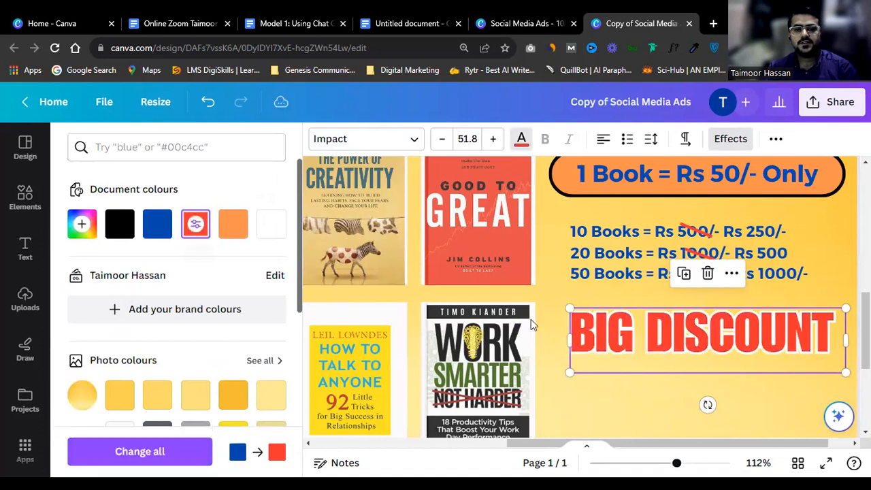
scroll(766, 360, down, 2)
drag(766, 360, 766, 347)
drag(779, 273, 774, 382)
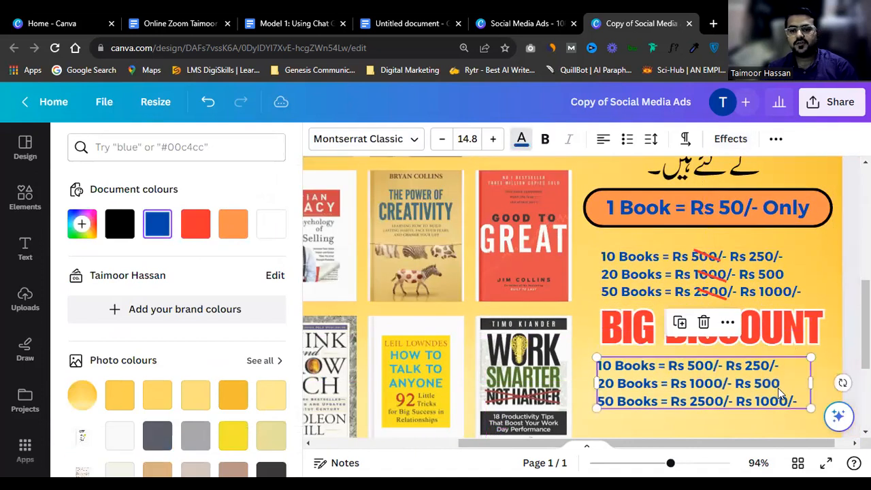
Step: Replace the copied price-list text with 'Limited Time Offer'
double_click(779, 384)
key(BackSpace)
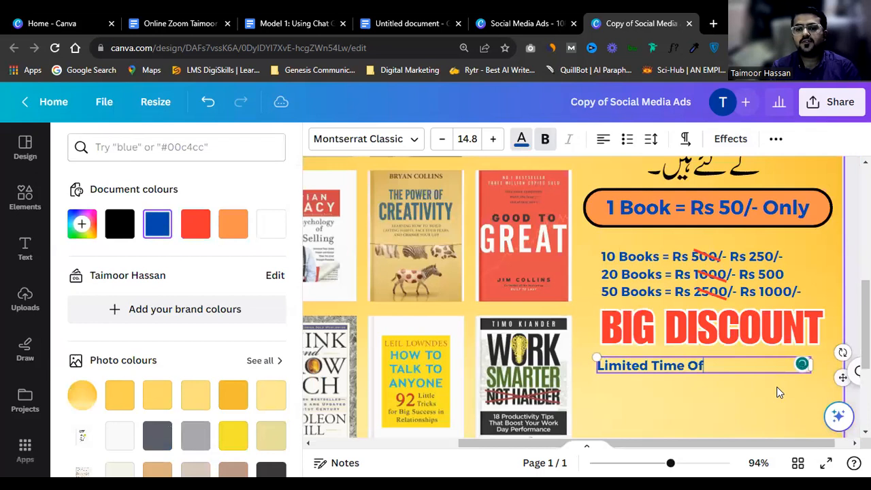
text(Limited Time Of)
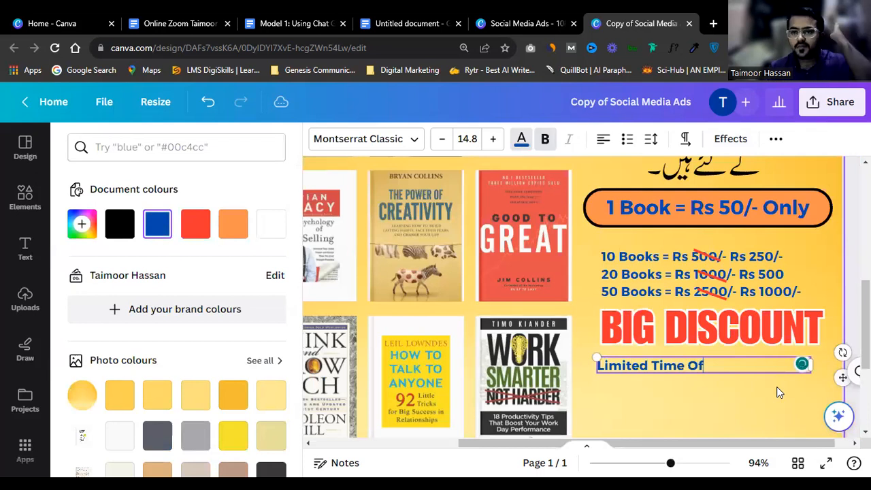
text(fer)
Step: Convert the offer line to all capitals and resize its text box under the heading
key(ctrl+a)
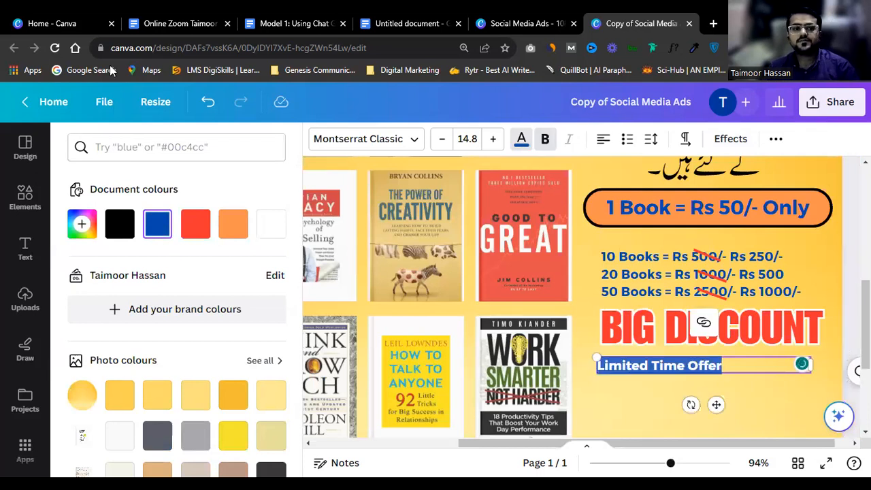
click(775, 138)
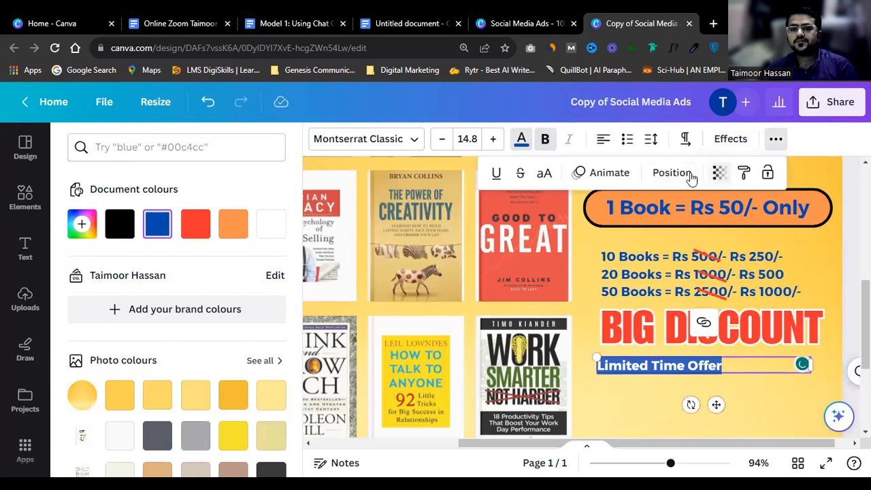
click(544, 173)
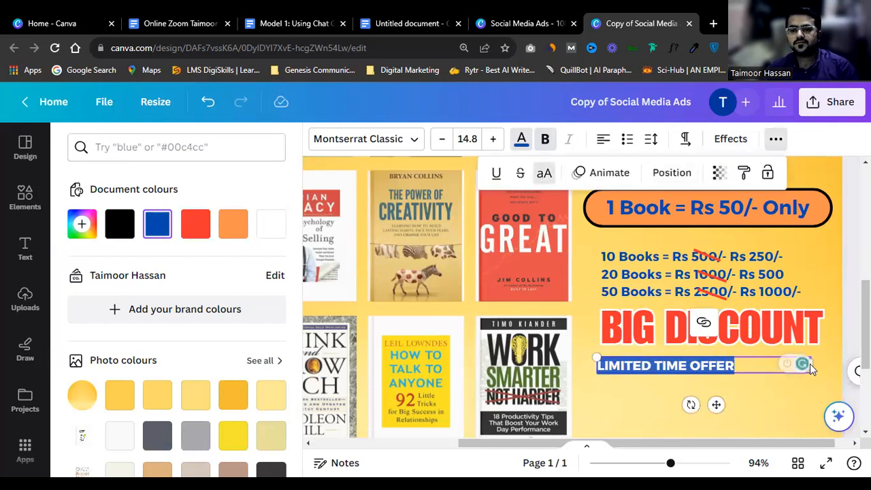
drag(809, 364, 799, 397)
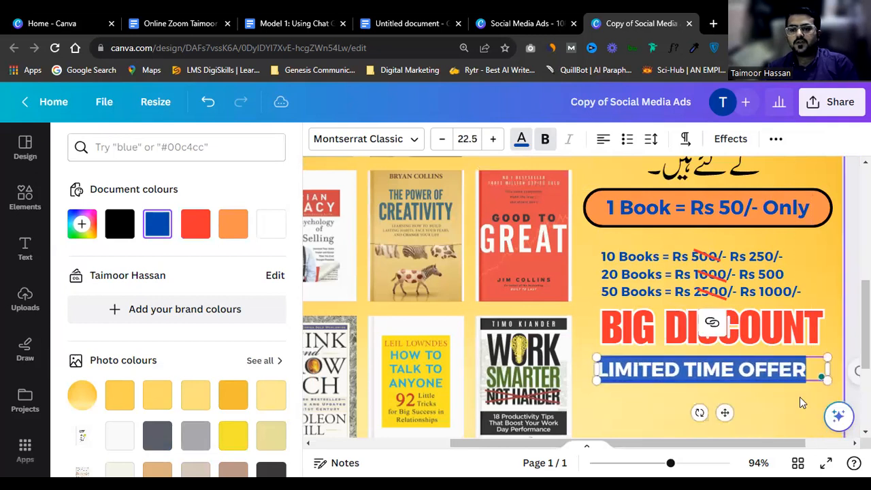
click(773, 386)
ctrl+scroll(773, 384, down, 2)
click(770, 371)
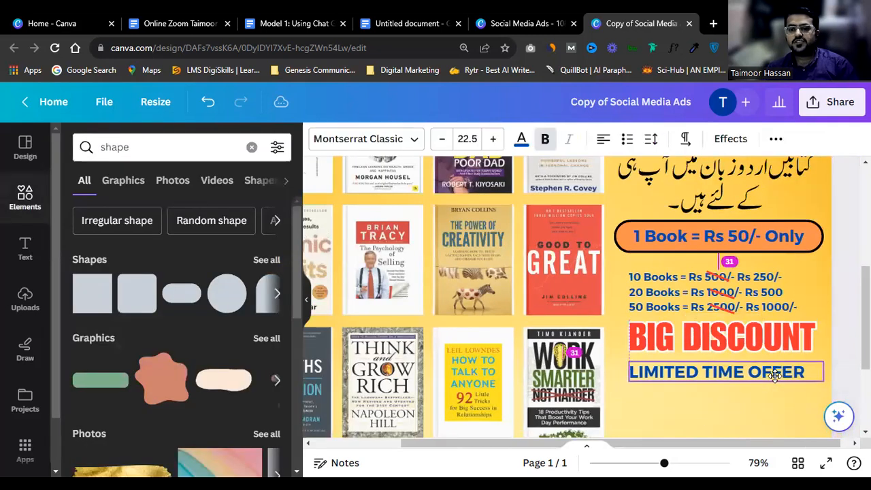
Step: Box-select the three-line price list with its red strike lines and group them
ctrl+scroll(784, 357, down, 2)
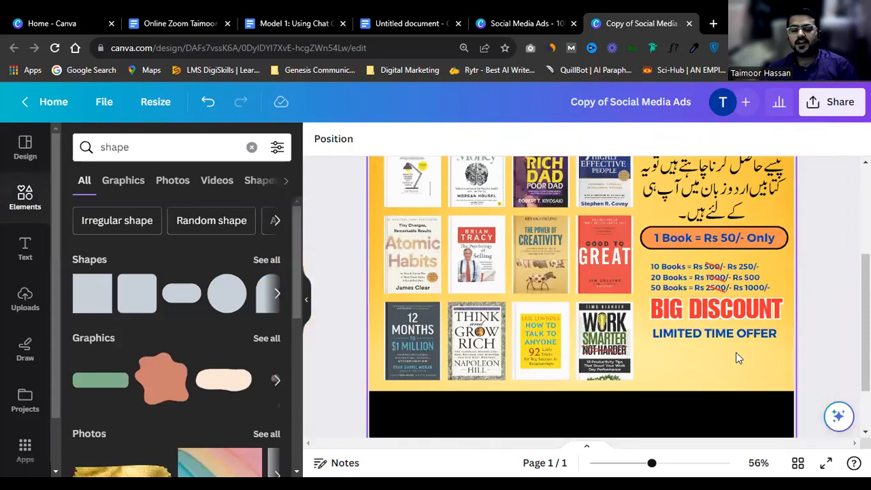
click(737, 336)
ctrl+scroll(742, 334, up, 2)
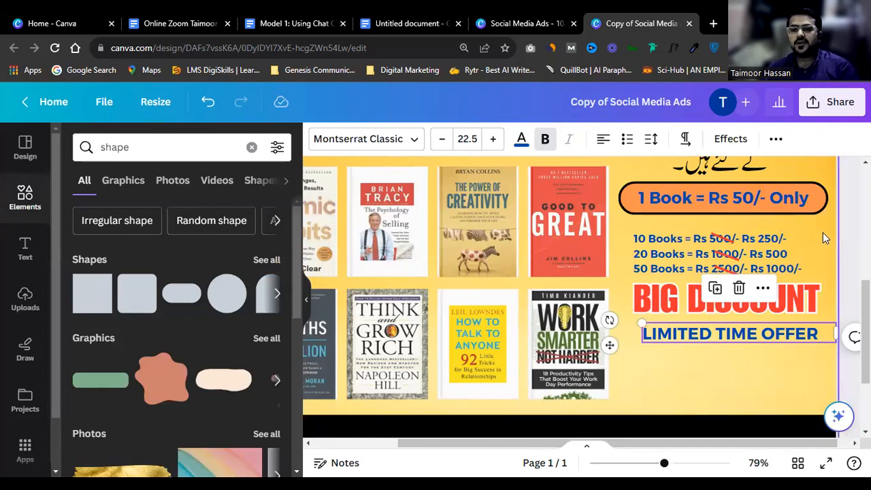
click(656, 271)
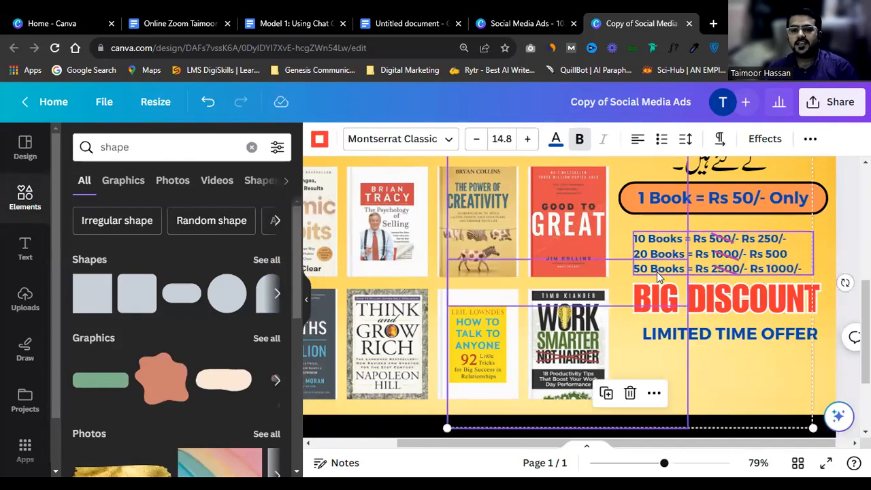
click(757, 383)
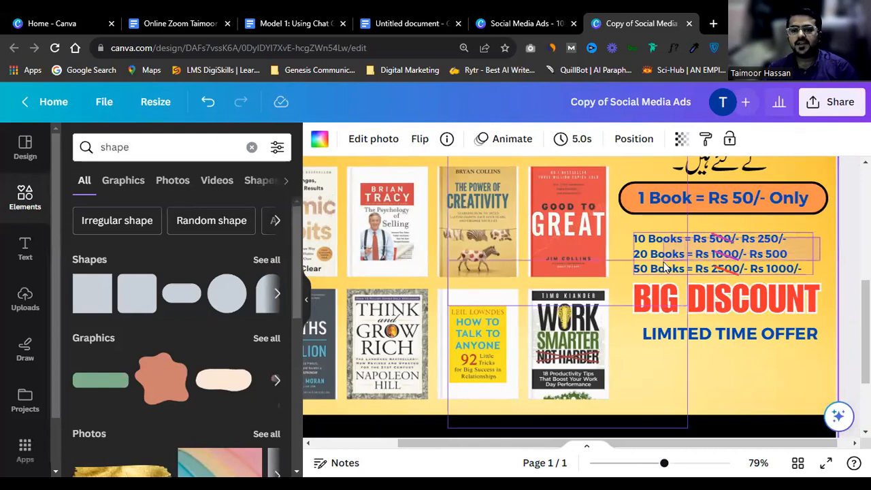
click(713, 259)
scroll(786, 269, up, 4)
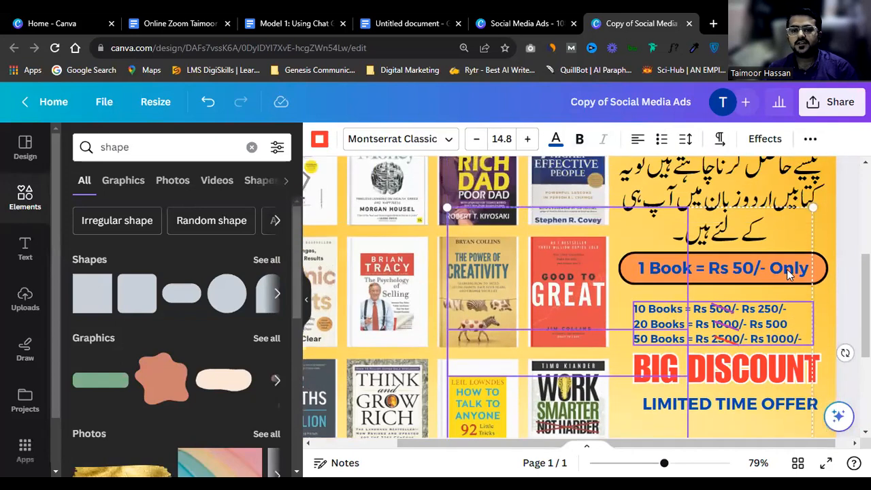
scroll(796, 272, down, 2)
click(827, 261)
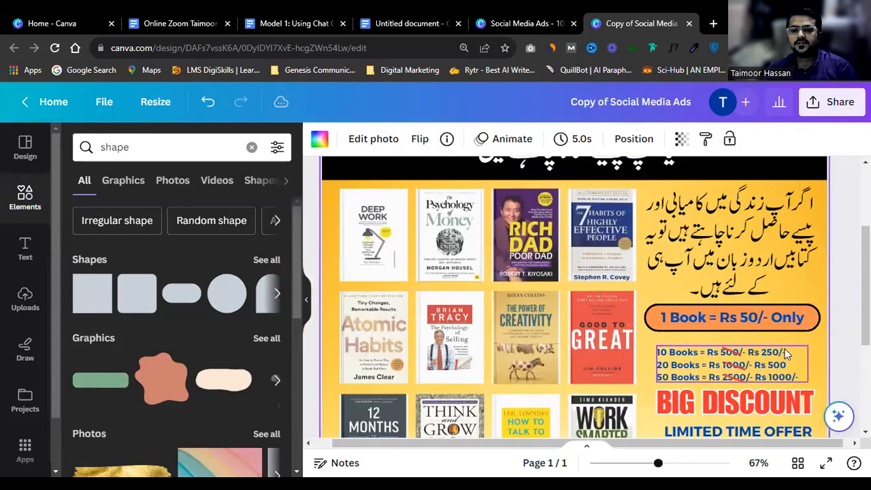
drag(738, 380, 736, 373)
key(ctrl+g)
scroll(736, 373, down, 3)
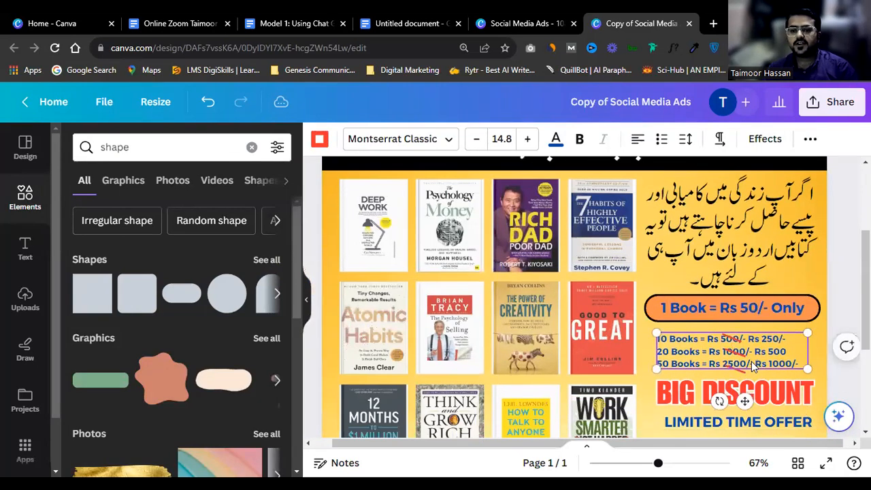
click(761, 334)
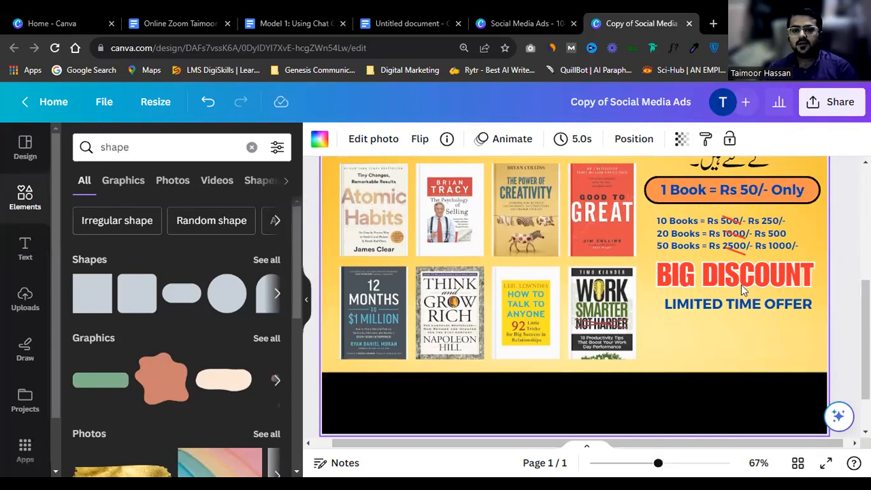
Step: Delete the stray Rs 4000/- pill and paste a copy of the orange 1 Book pill shape
scroll(743, 289, up, 1)
scroll(742, 281, down, 2)
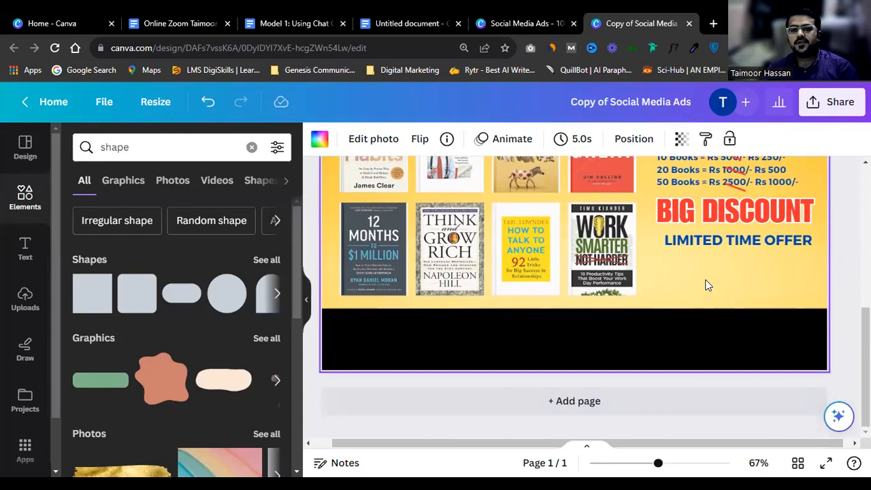
key(ctrl+v)
click(762, 303)
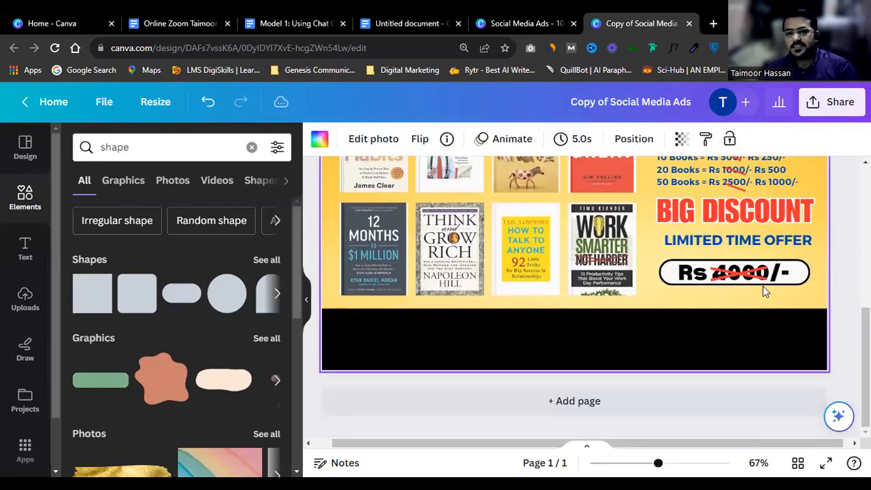
click(762, 274)
scroll(774, 277, up, 3)
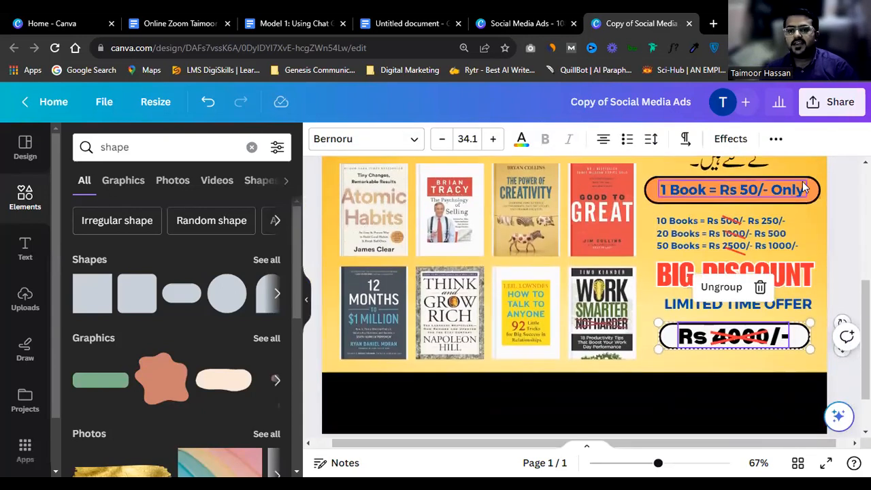
click(805, 188)
click(808, 189)
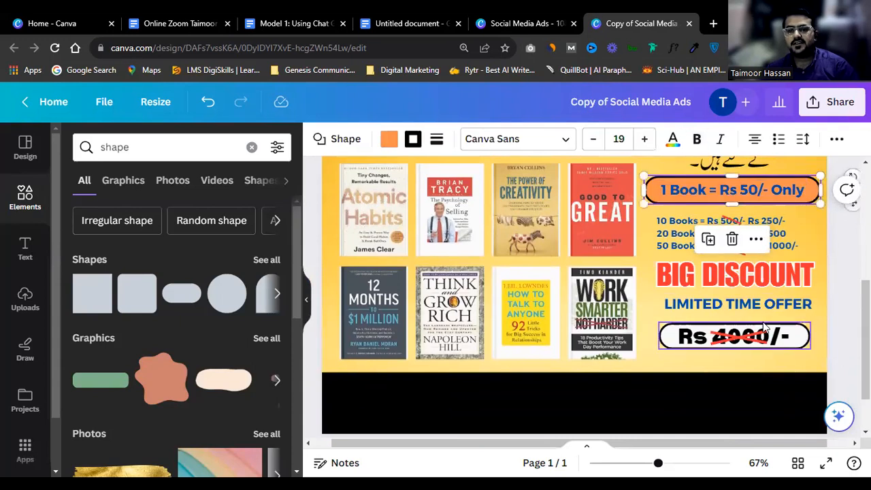
click(767, 337)
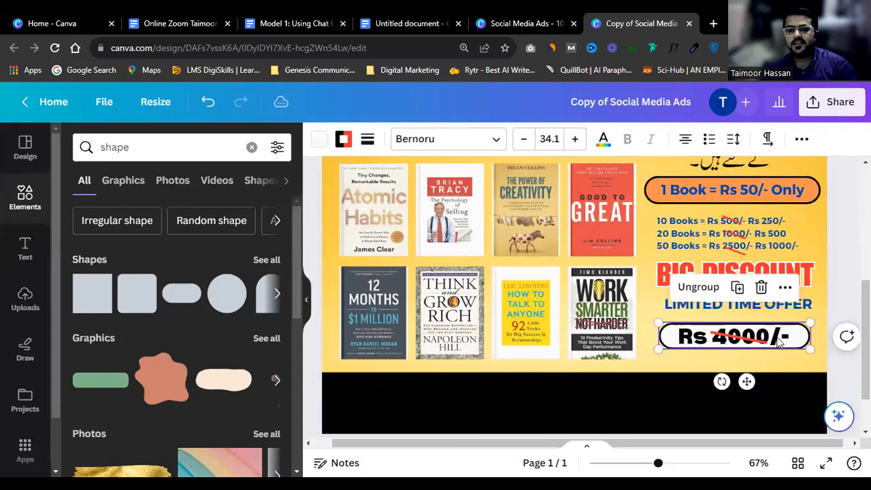
key(Delete)
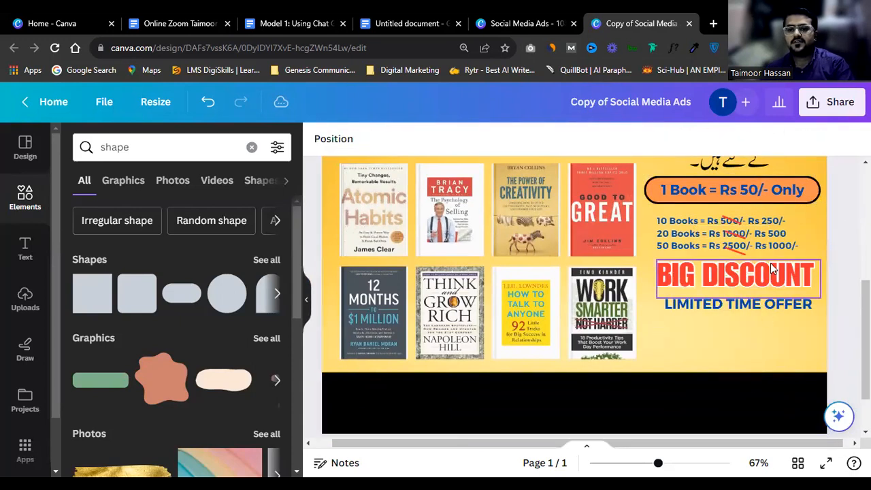
click(797, 197)
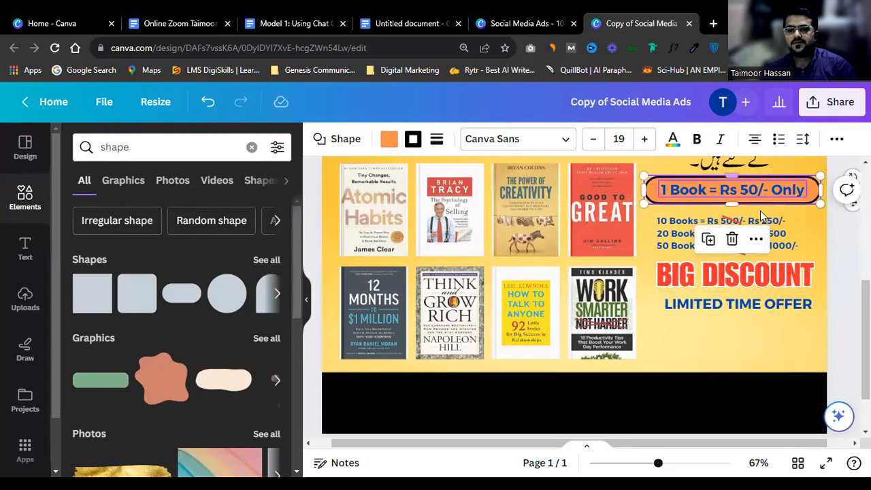
key(ctrl+v)
Step: Move the pill copy below LIMITED TIME OFFER, make it white, narrow it, and layer copied pill text on top
drag(754, 217, 750, 344)
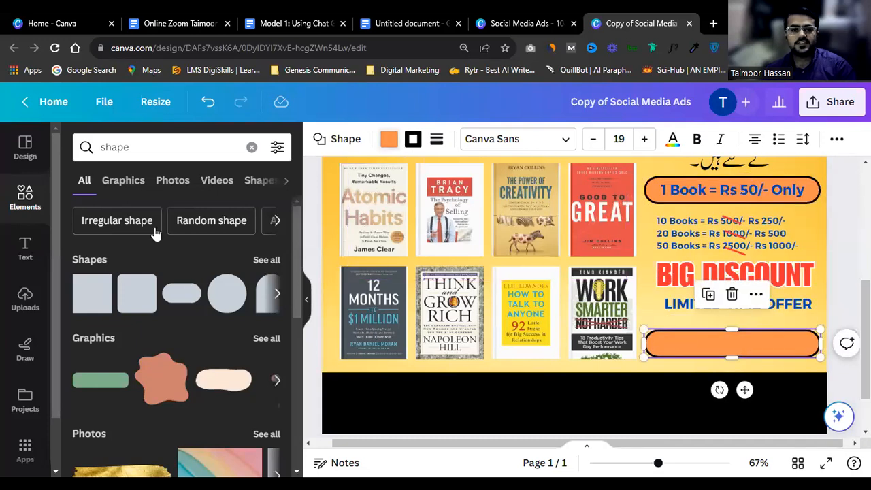
click(82, 265)
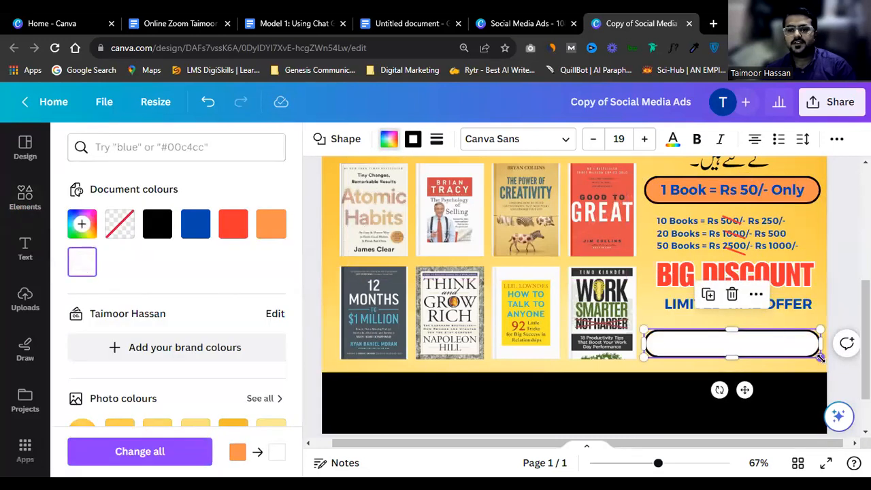
drag(821, 346, 794, 345)
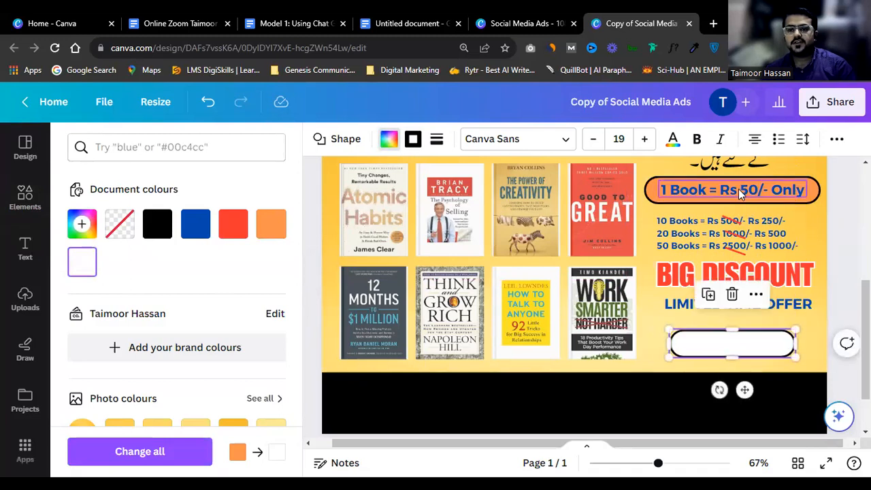
click(738, 189)
alt+drag(748, 193, 752, 349)
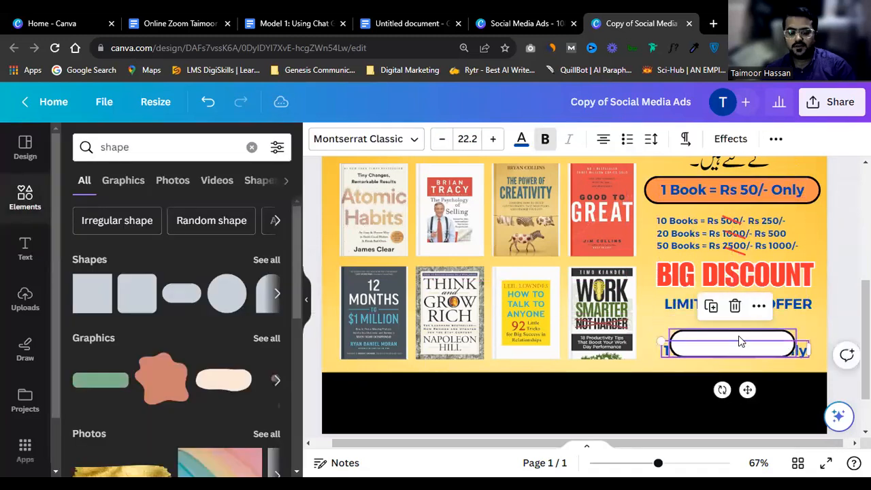
key(ctrl+])
Step: Change the copied text on the white pill to 'Rs 4000/-'
key(ctrl+a)
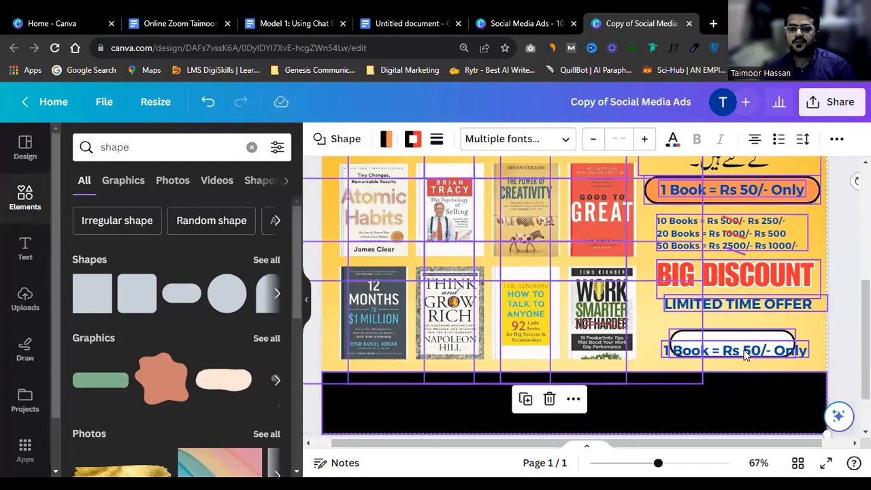
click(782, 334)
click(793, 349)
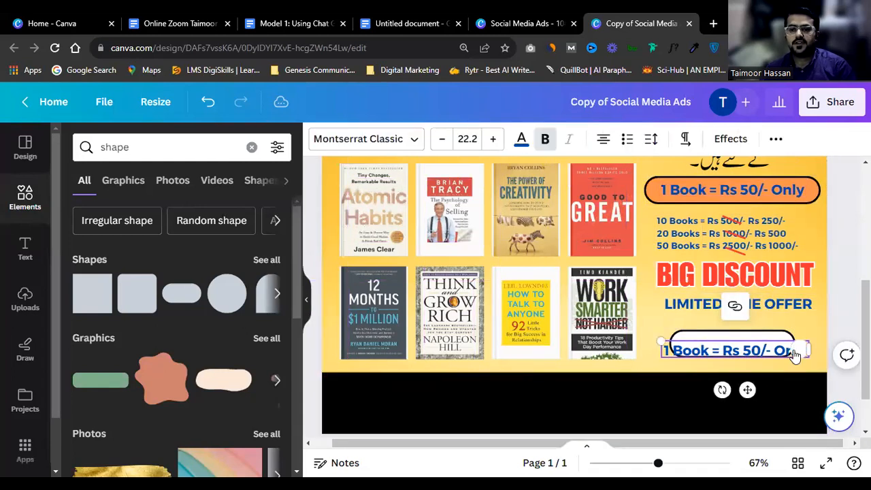
click(761, 348)
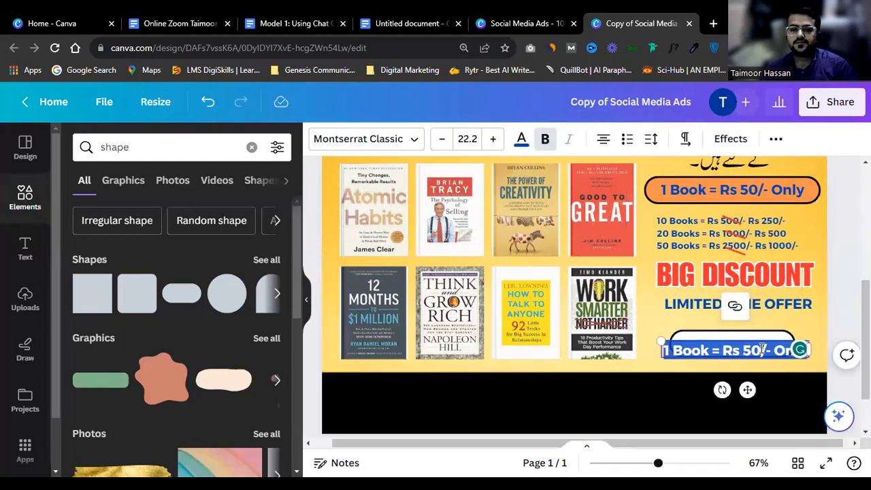
text(Rs 400)
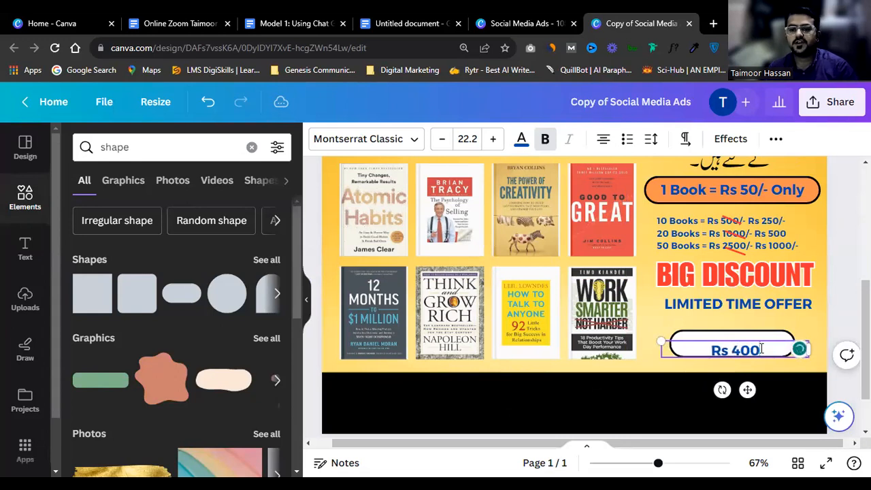
text(0/-)
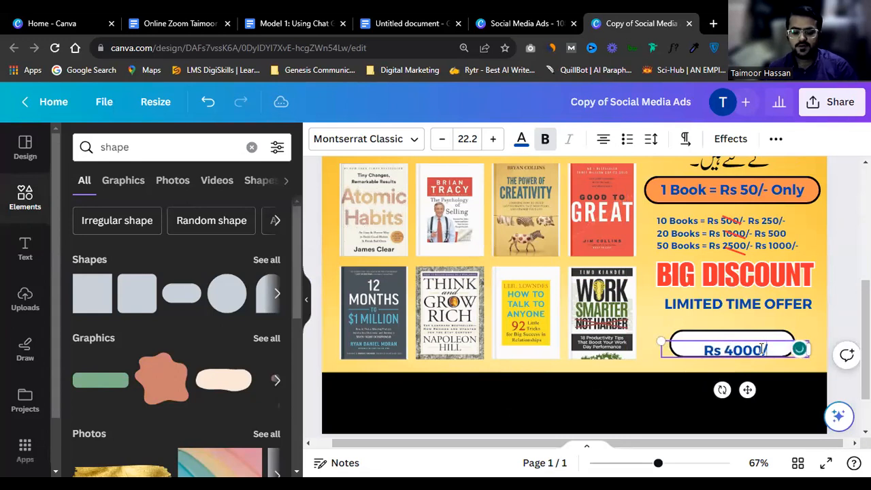
Step: Make the Rs 4000/- text black and narrow its text box to fit the pill
triple_click(762, 348)
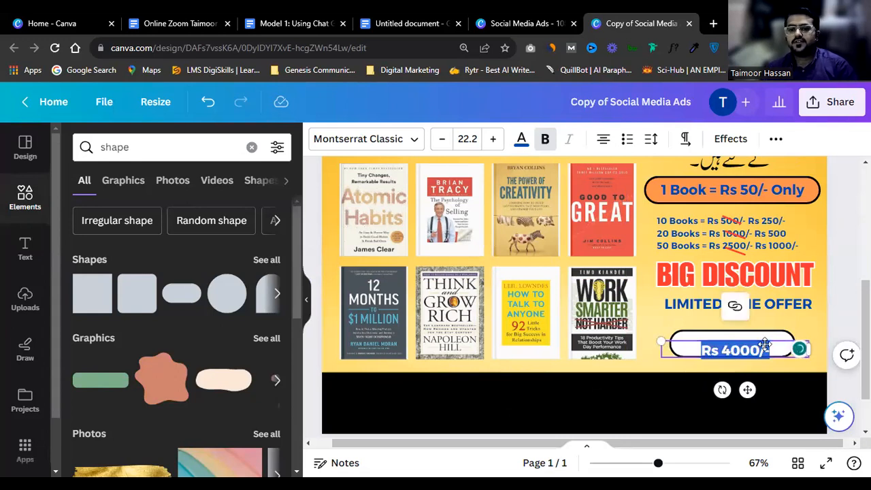
click(808, 326)
click(697, 349)
click(521, 139)
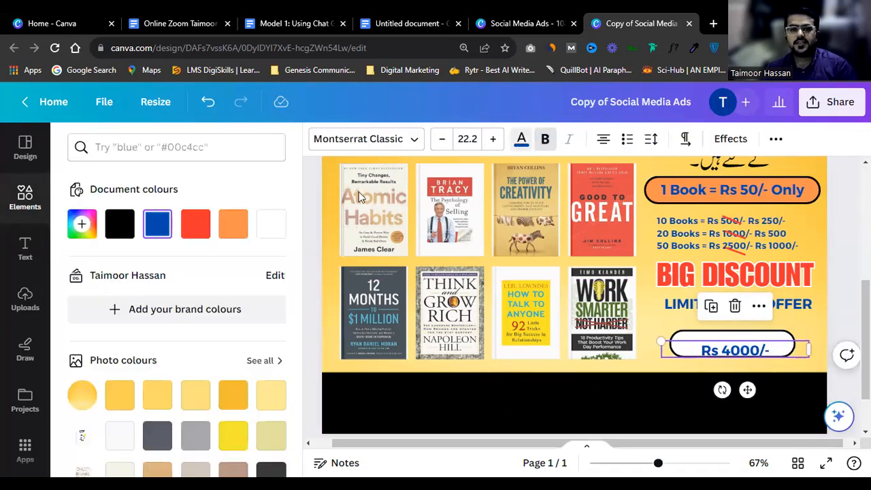
click(126, 227)
drag(808, 349, 758, 344)
click(811, 324)
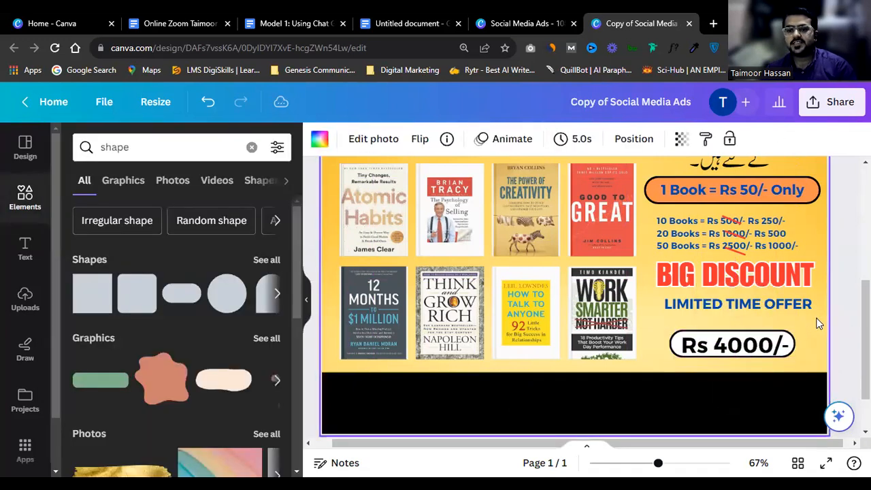
click(735, 289)
click(715, 317)
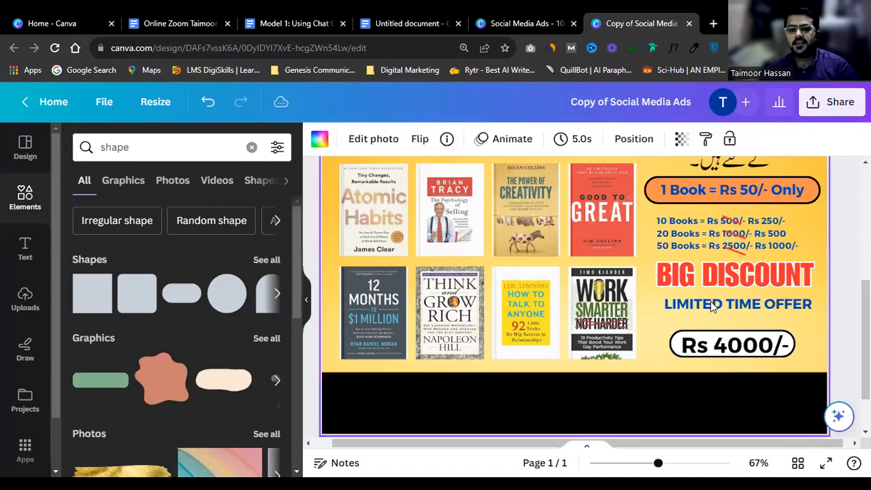
Step: Copy the red strike line from 2500/- across Rs 4000/-, thicken it to about 8, and stretch it
click(739, 247)
drag(738, 251, 736, 346)
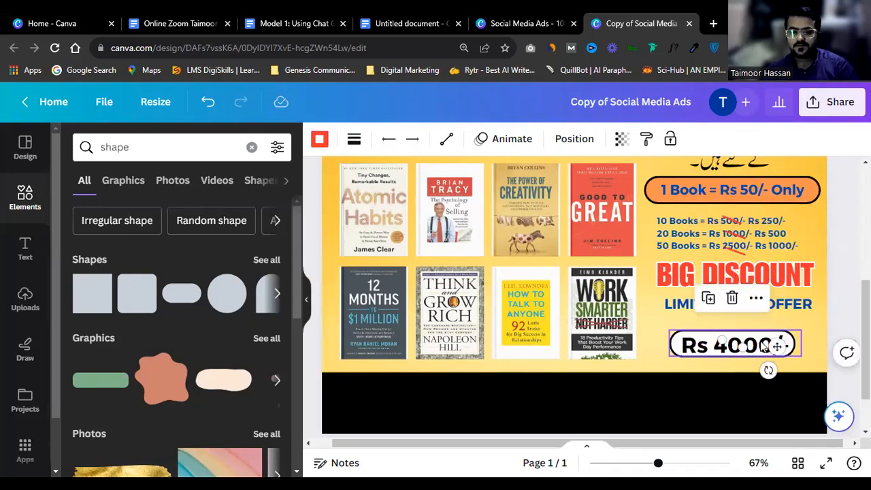
click(353, 139)
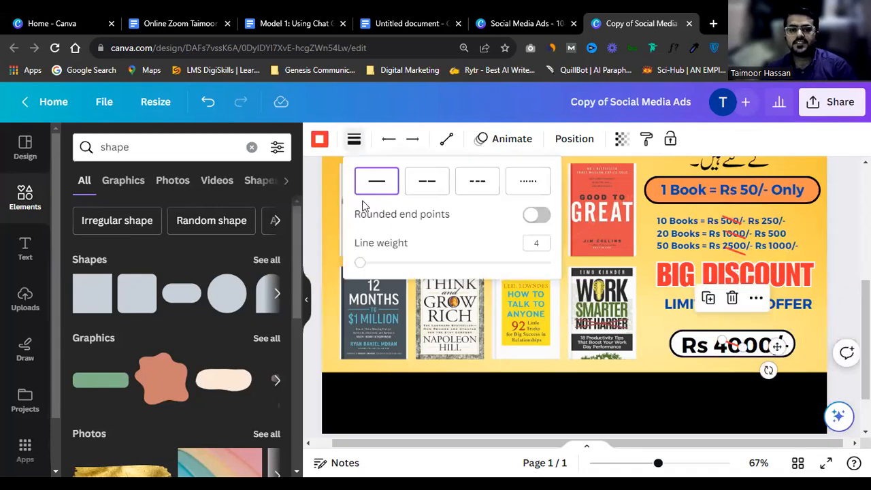
drag(363, 264, 370, 264)
drag(742, 347, 773, 351)
drag(776, 356, 762, 341)
click(807, 323)
Step: Undo the stray moves and deletions so the struck-through Rs 4000/- pill is restored
key(ctrl+z)
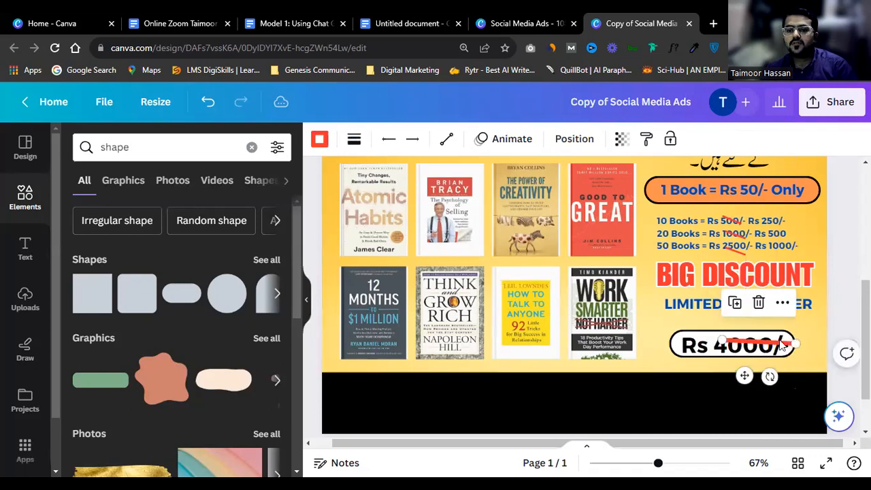
click(781, 348)
click(782, 350)
key(Delete)
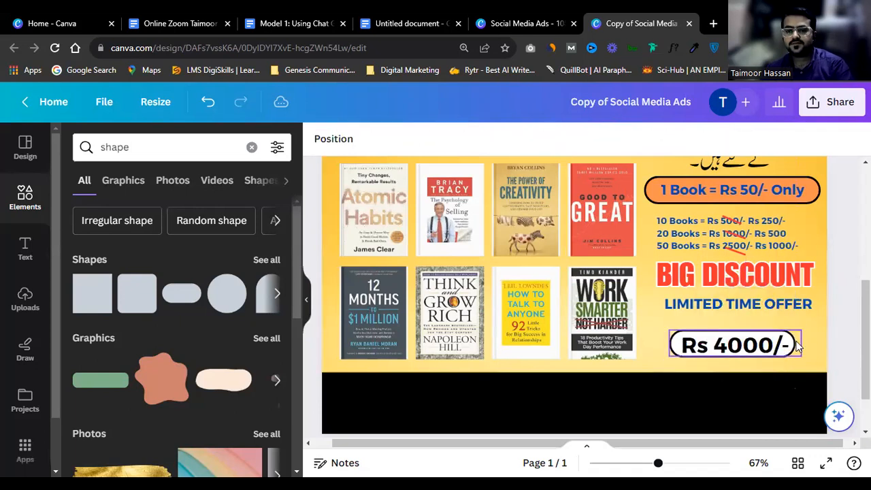
click(691, 356)
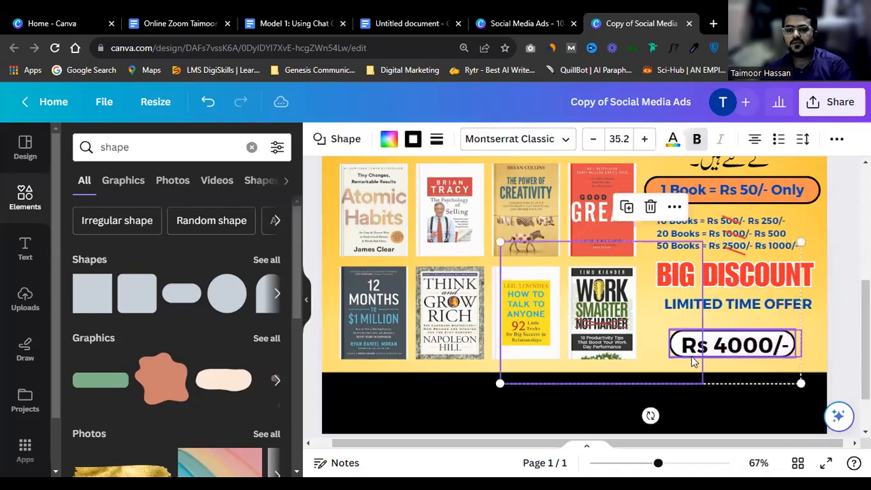
click(836, 274)
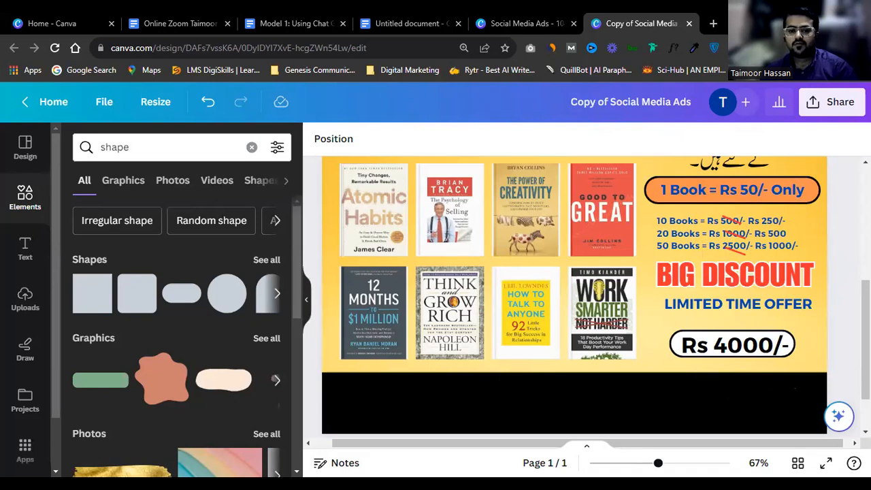
click(766, 355)
key(Delete)
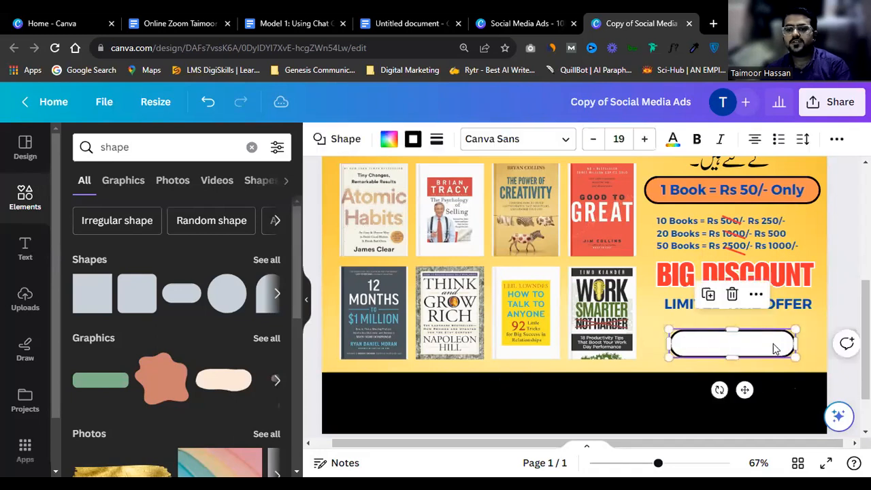
key(Delete)
key(ctrl+z)
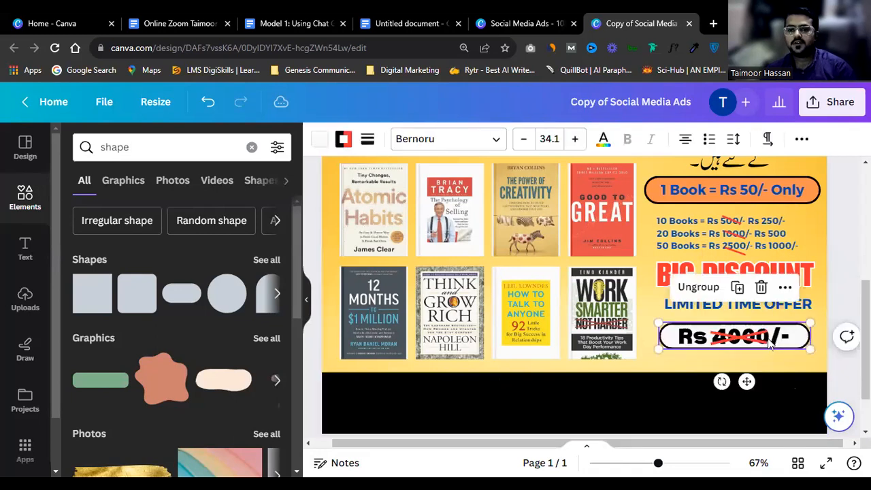
click(835, 302)
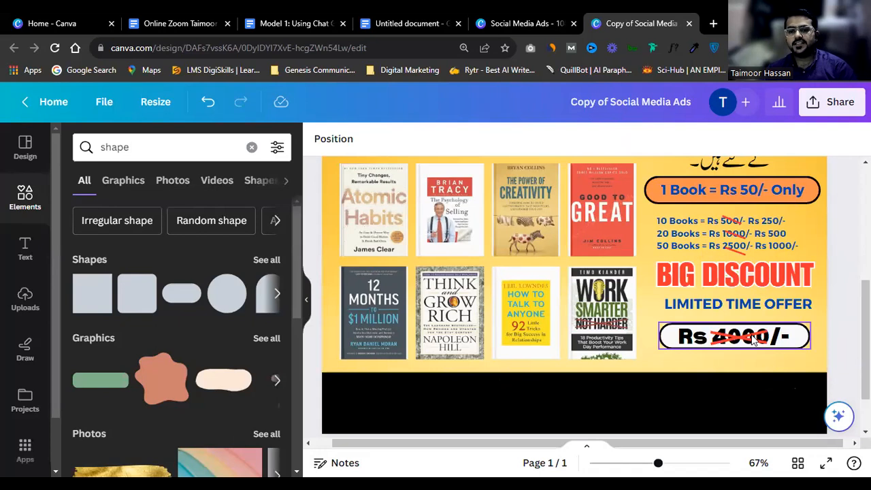
scroll(753, 340, down, 3)
scroll(646, 278, up, 2)
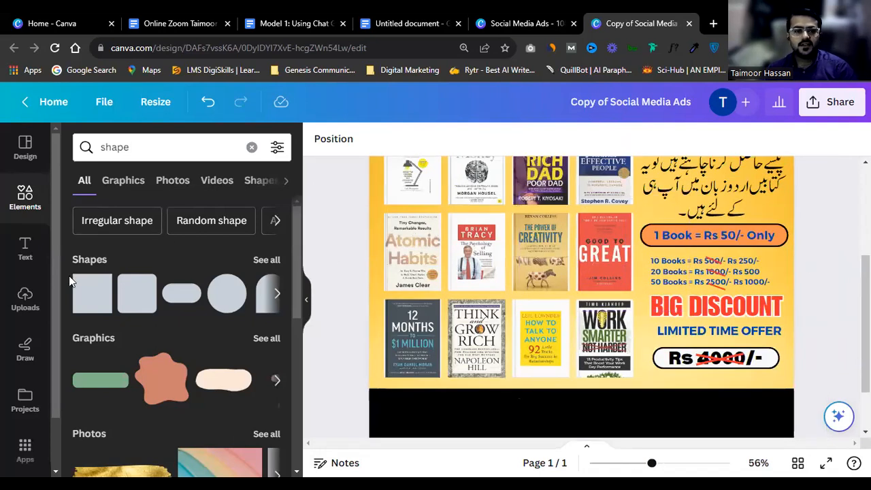
Step: Search Elements for 'disc' and add the red starburst graphic to the design
click(25, 197)
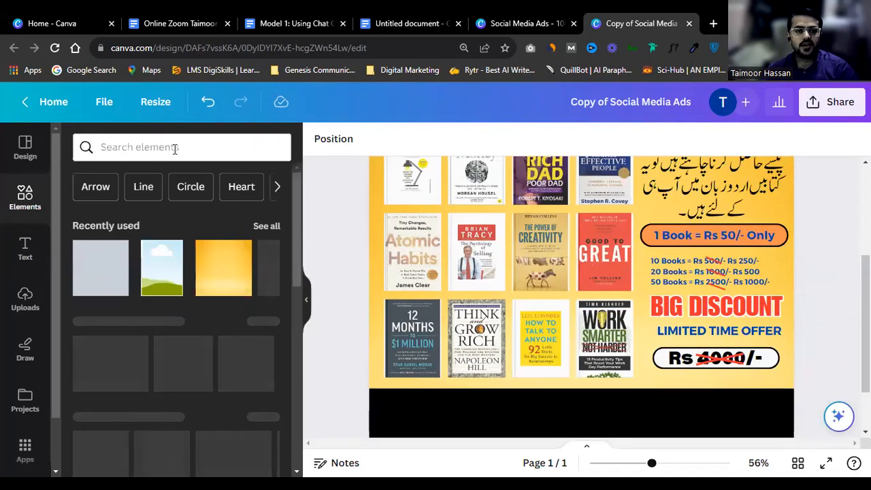
click(175, 148)
text(disc)
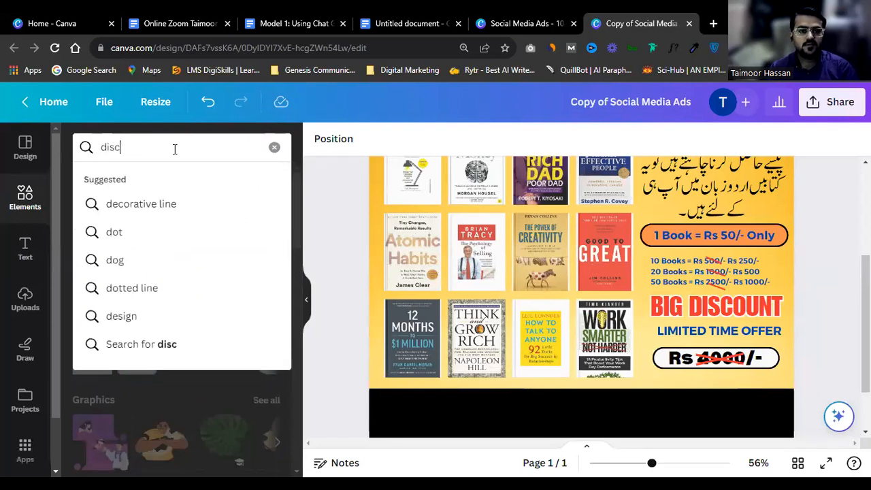
click(173, 204)
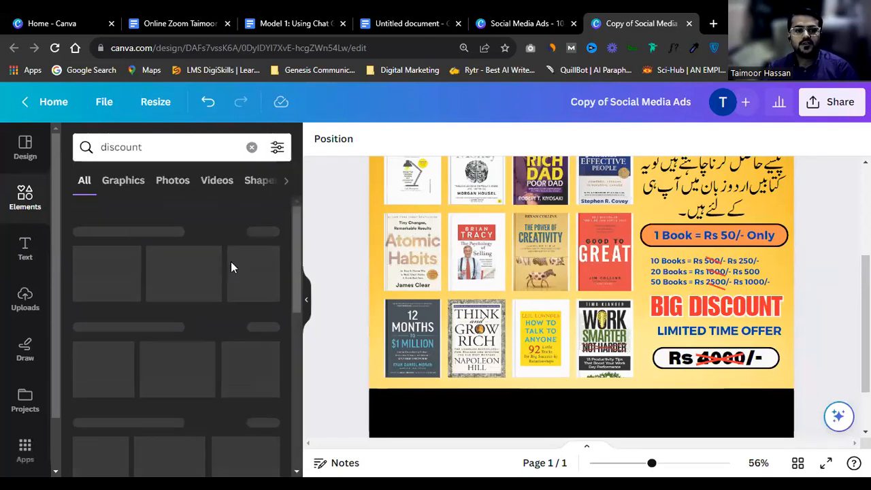
click(101, 267)
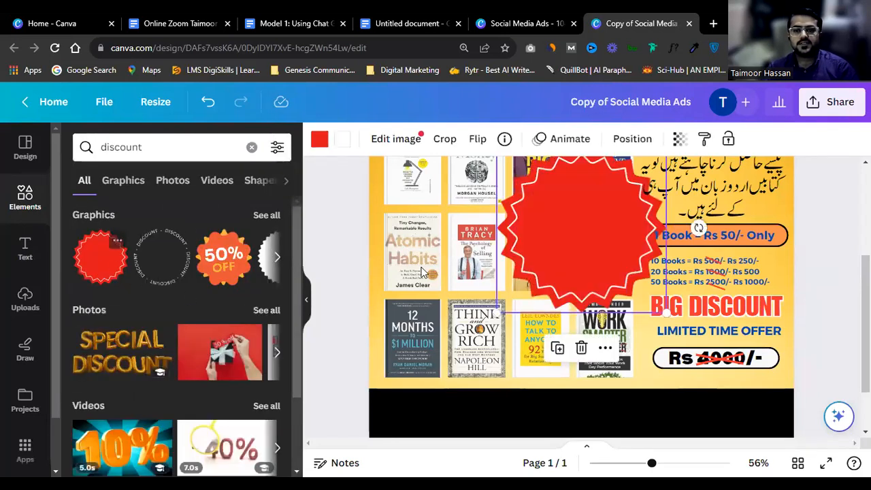
Step: Try positioning the starburst over the covers and test a transparency of 56
drag(590, 223, 515, 238)
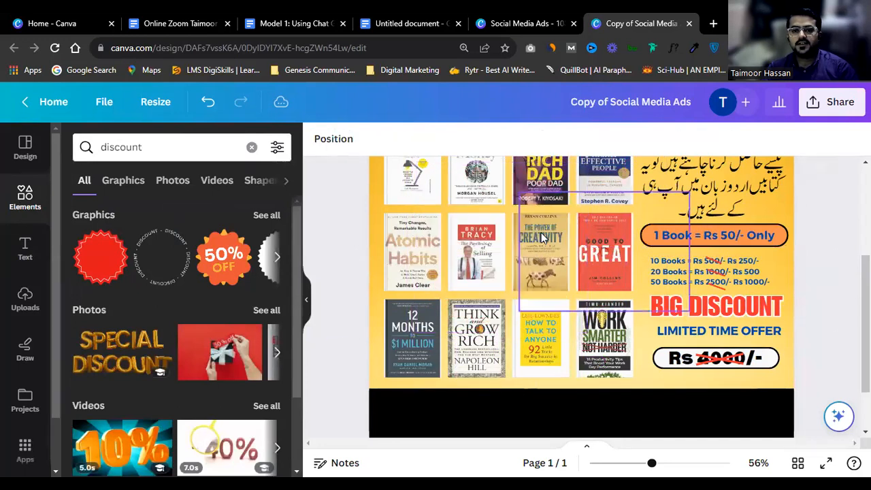
key(ctrl+z)
scroll(613, 217, up, 4)
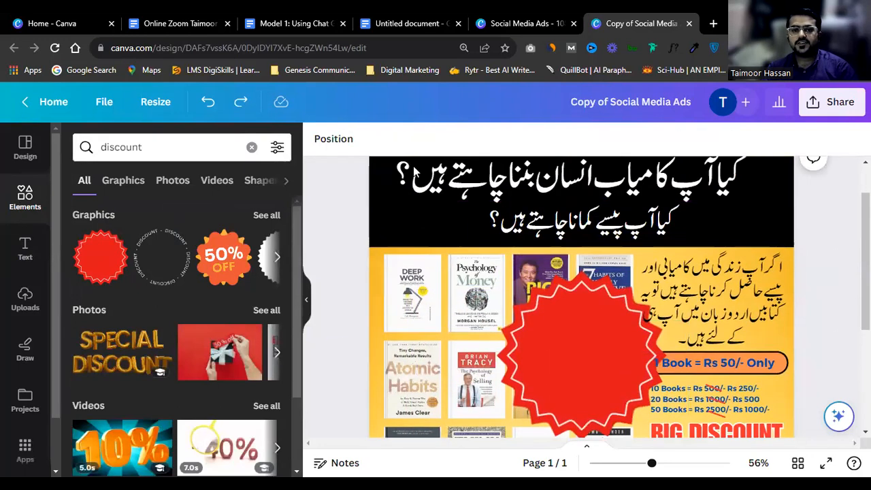
click(615, 287)
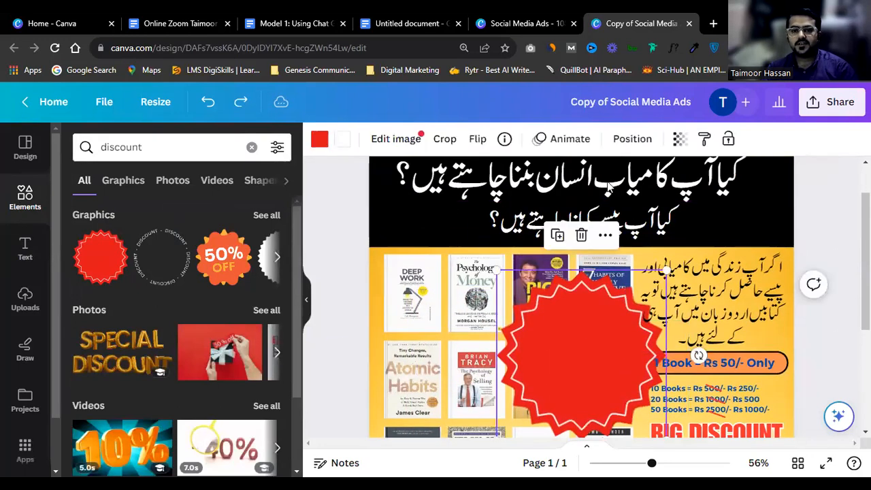
click(679, 139)
drag(680, 196, 622, 195)
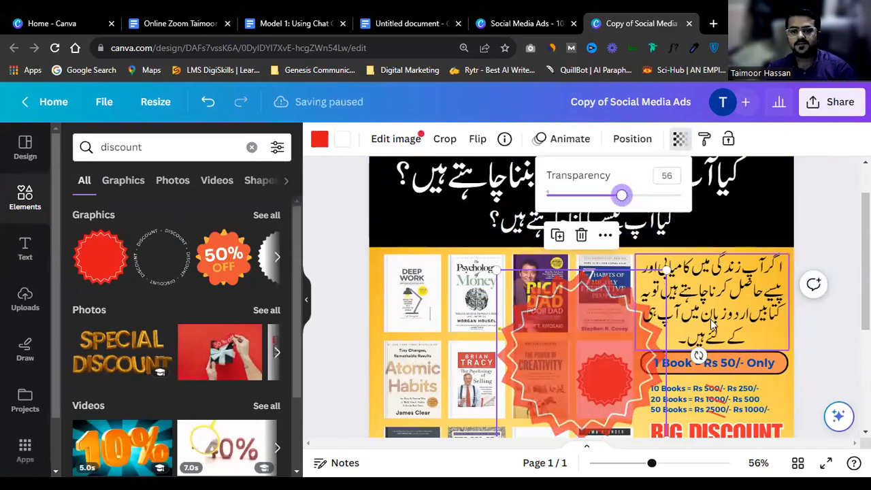
Step: Undo the trial transparency and placement changes to the starburst
scroll(712, 325, down, 2)
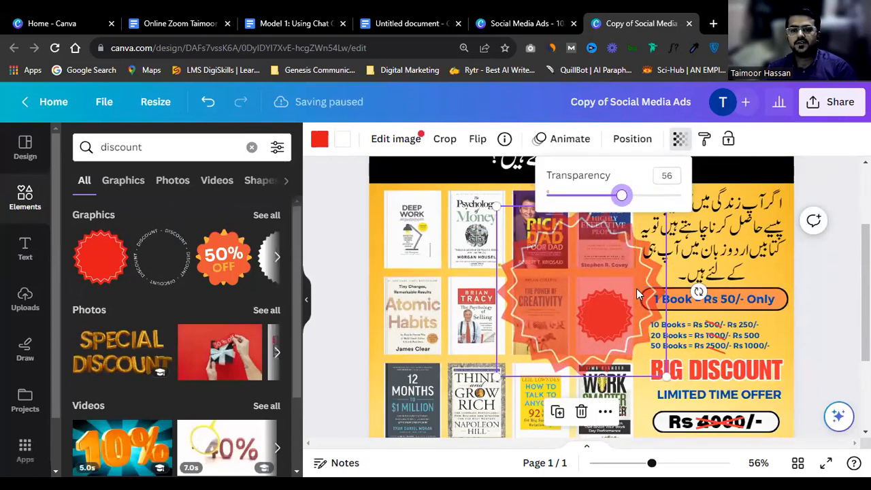
click(616, 292)
key(Delete)
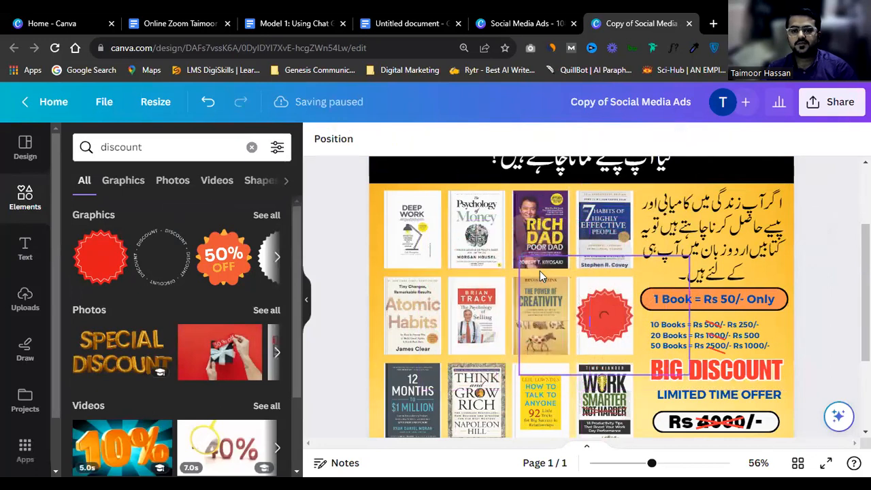
key(ctrl+z)
drag(579, 273, 719, 253)
key(ctrl+z)
key(ctrl+z)
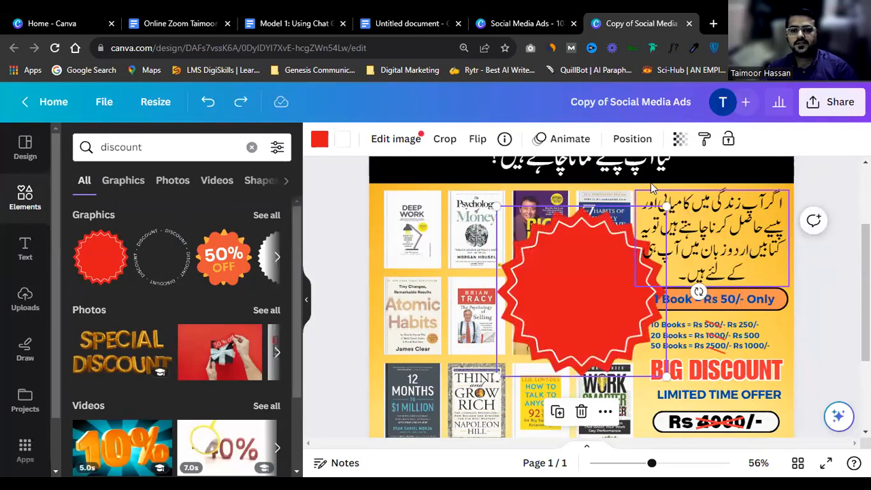
Step: Fade the red starburst over the covers to a transparency of about 48
click(680, 139)
drag(665, 196, 631, 196)
key(Left)
key(Left)
key(Left)
key(Left)
key(Left)
key(Left)
key(Left)
key(Left)
key(Left)
key(Left)
key(Left)
key(Left)
key(Left)
key(Left)
key(Left)
key(Left)
key(Right)
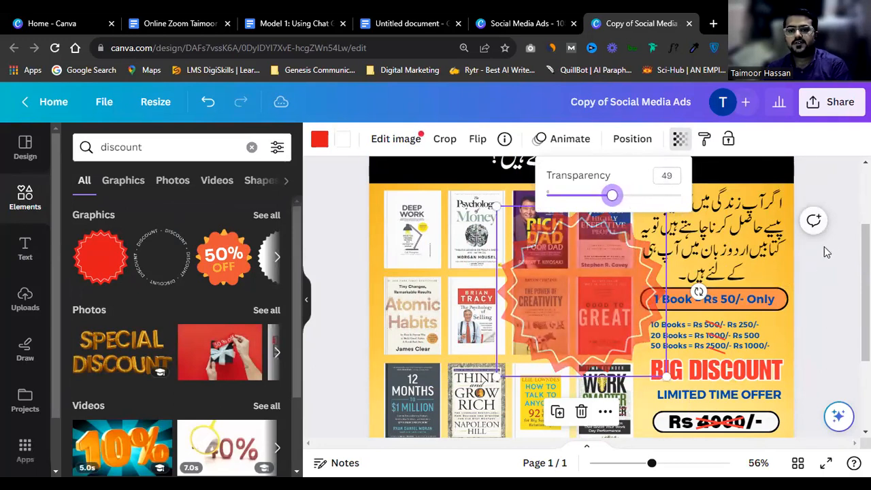
click(824, 248)
scroll(726, 361, down, 1)
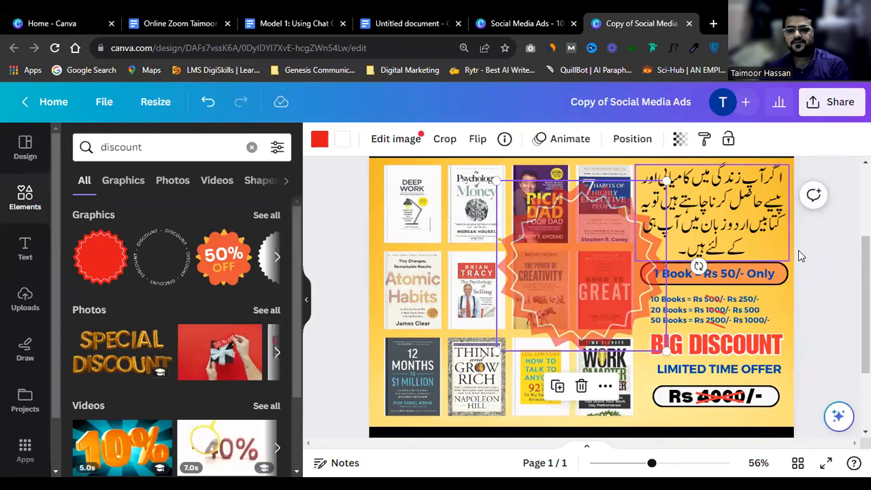
click(642, 256)
click(642, 260)
click(606, 254)
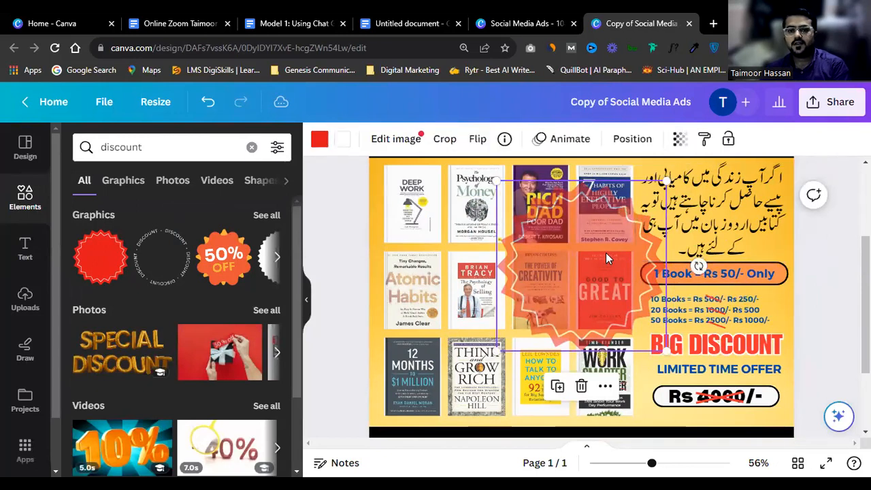
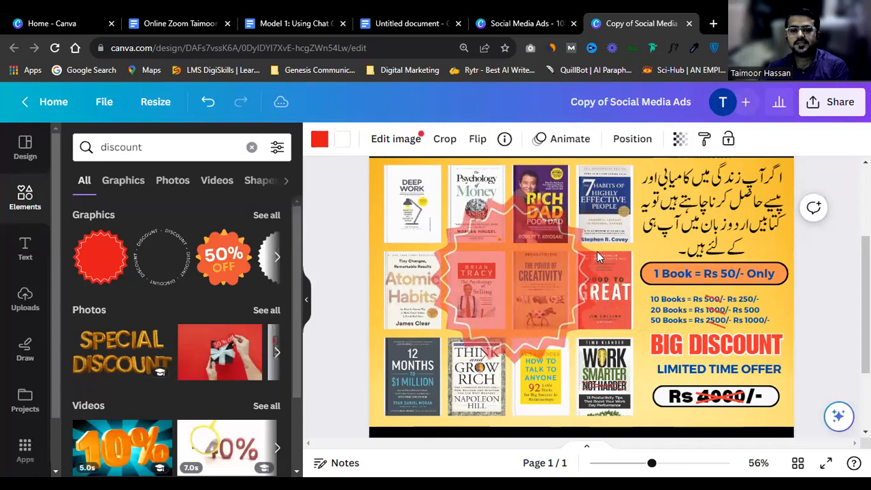
Step: Duplicate LIMITED TIME OFFER onto the starburst and retype it as 'GET 80 LIFE CHANGING BOOKS'
click(761, 372)
drag(762, 371, 534, 258)
click(534, 258)
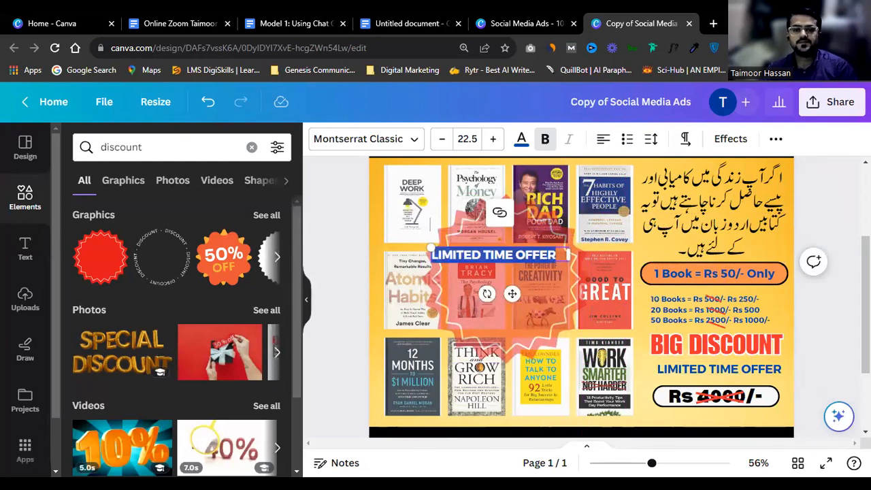
key(Escape)
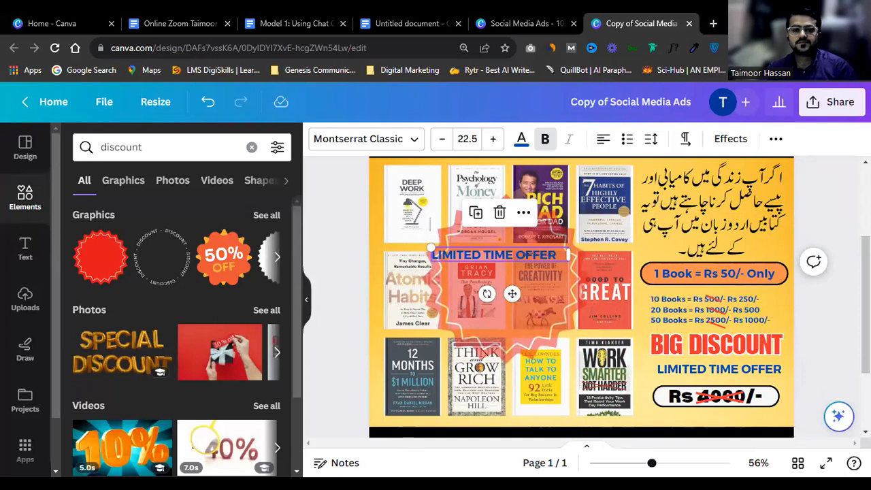
scroll(487, 255, up, 1)
click(487, 255)
text(G)
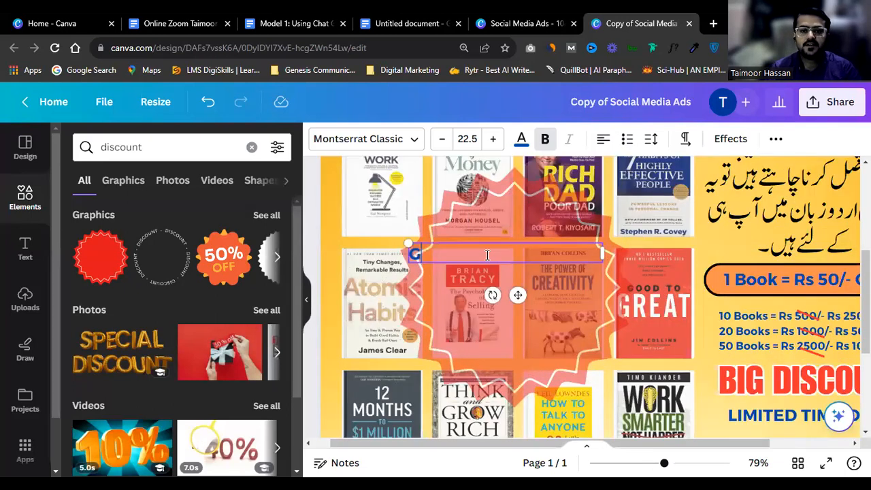
text(ET 80 L)
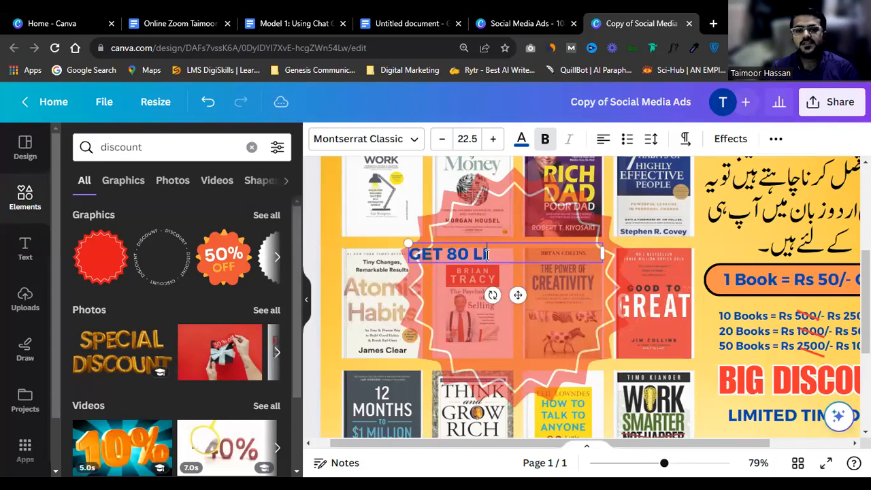
text(IFE CHANGING BOO)
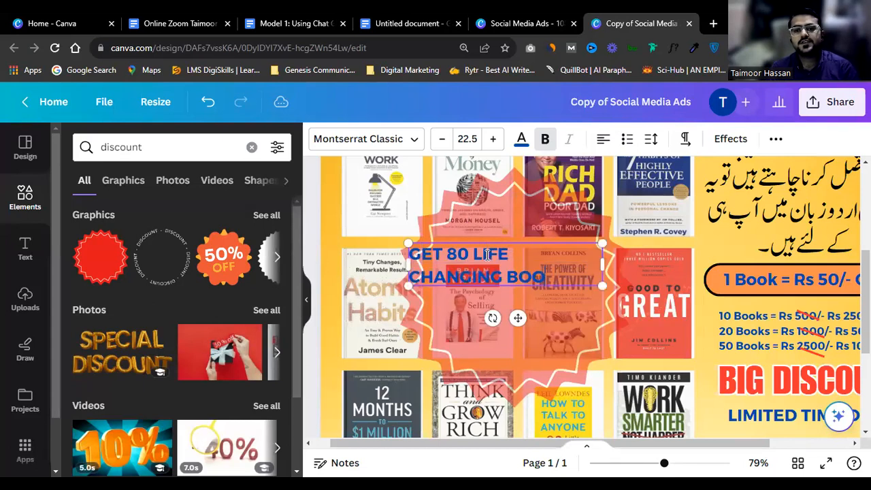
text(KS)
Step: Give the headline an outline effect in white, centre-align it and enlarge it
key(ctrl+a)
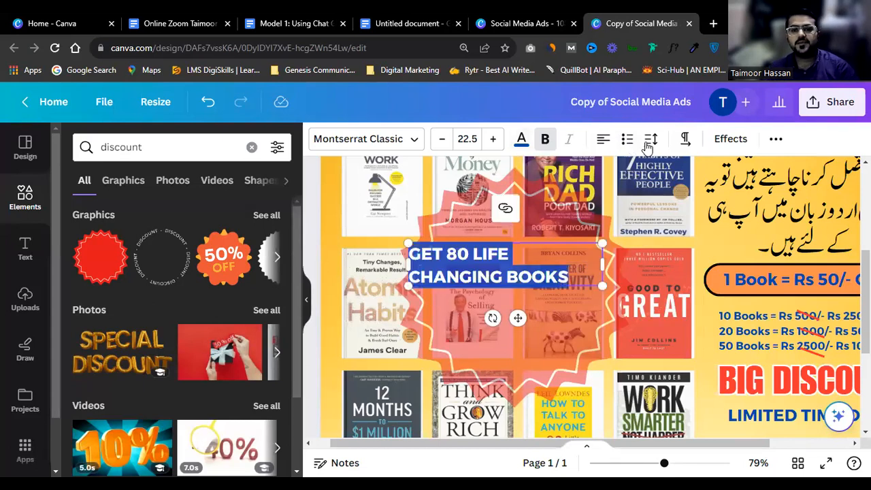
click(776, 138)
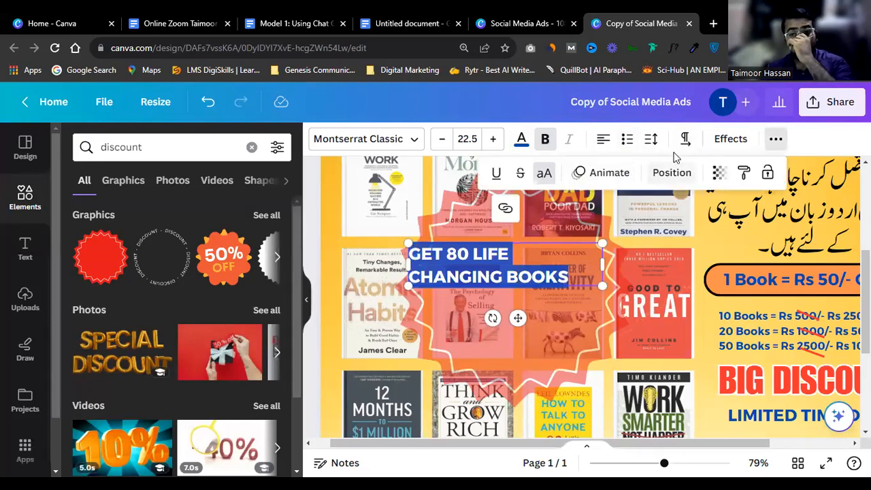
click(728, 139)
click(241, 313)
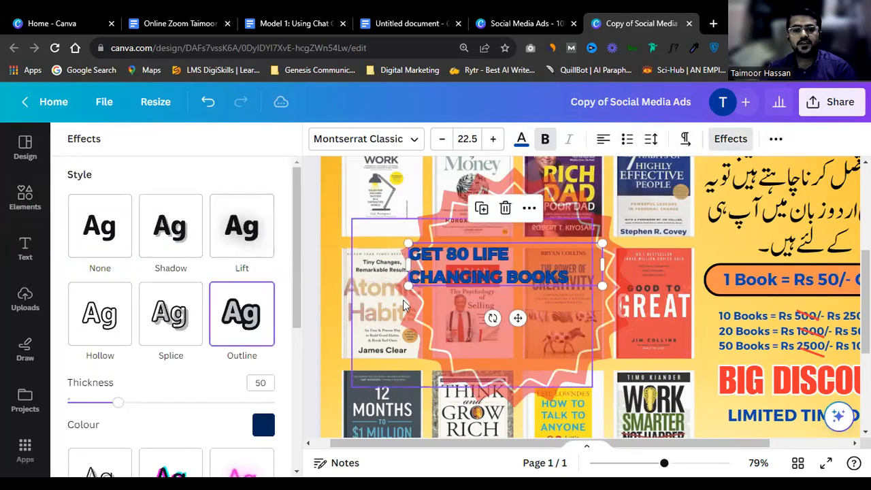
click(521, 139)
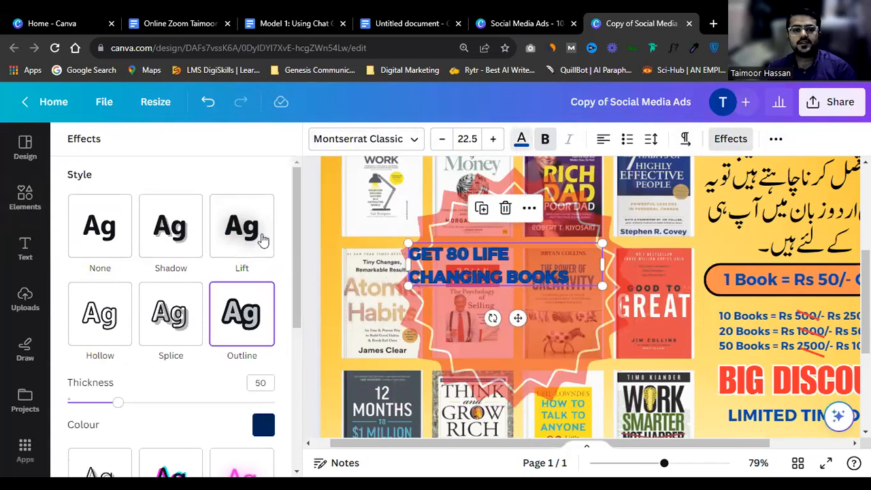
click(133, 269)
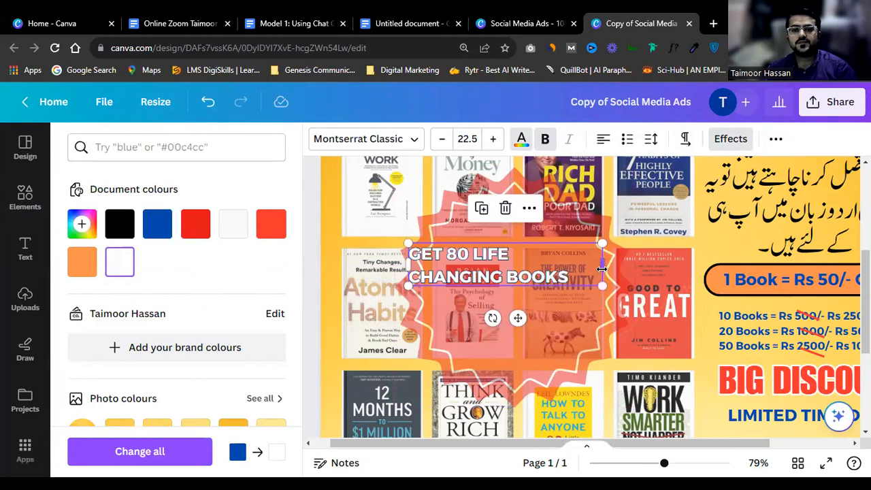
triple_click(562, 265)
click(603, 138)
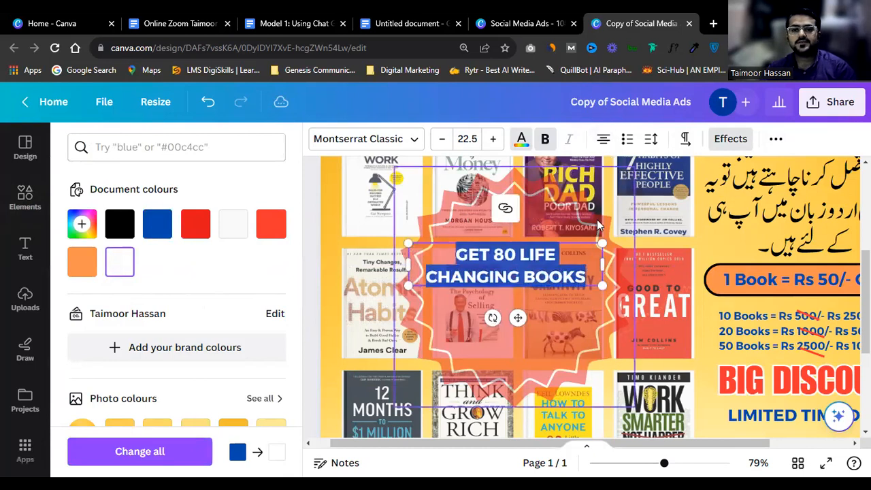
drag(604, 281, 621, 302)
Step: Colour the words LIFE CHANGING BOOKS yellow
click(553, 309)
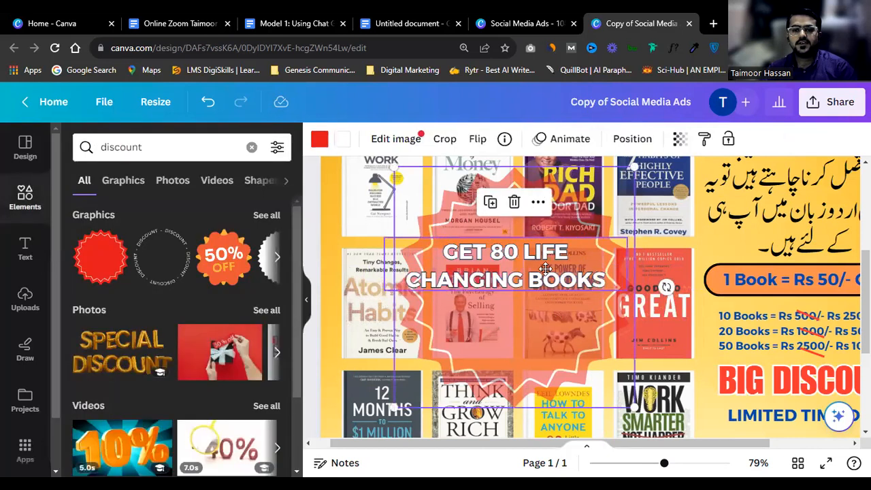
click(547, 268)
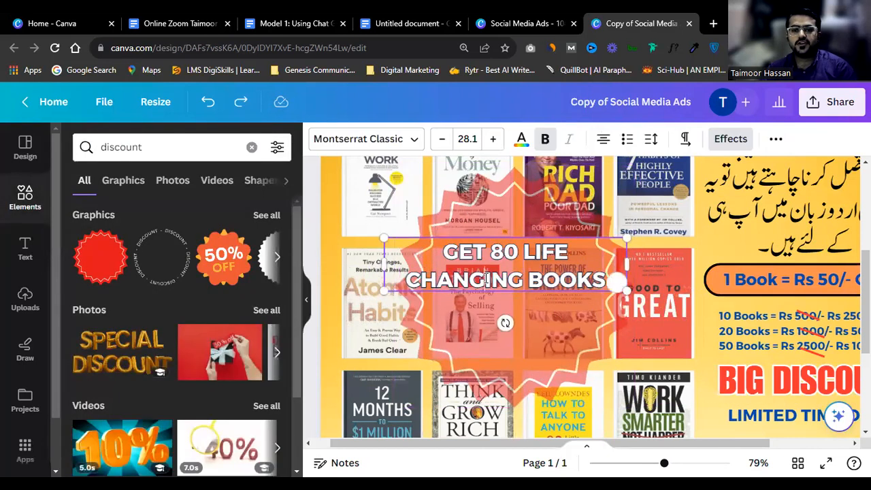
click(536, 289)
click(536, 279)
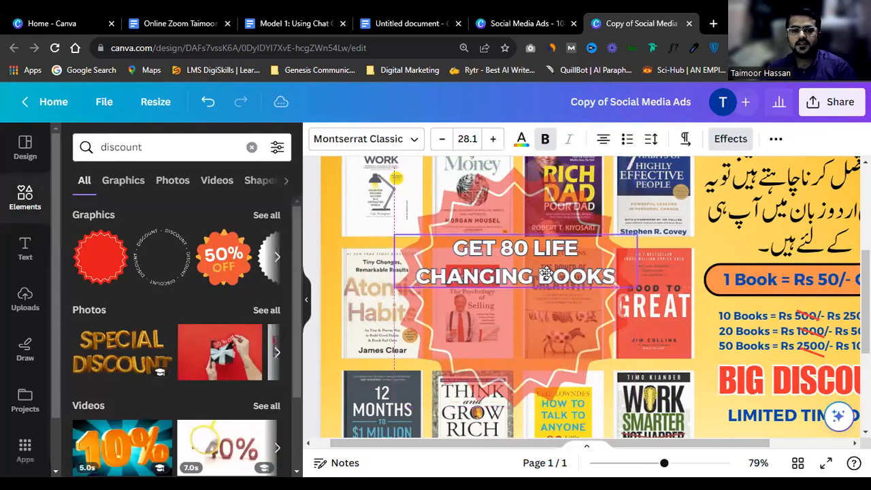
double_click(543, 273)
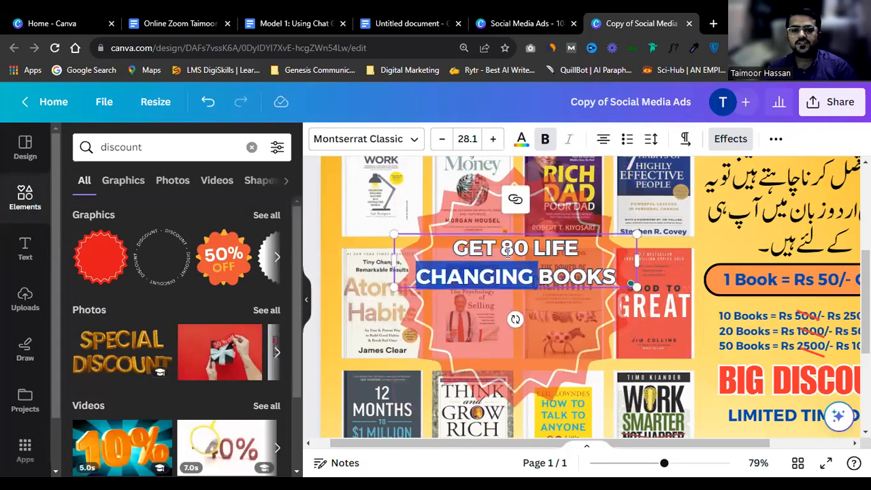
click(531, 250)
key(shift+Down)
key(shift+Down)
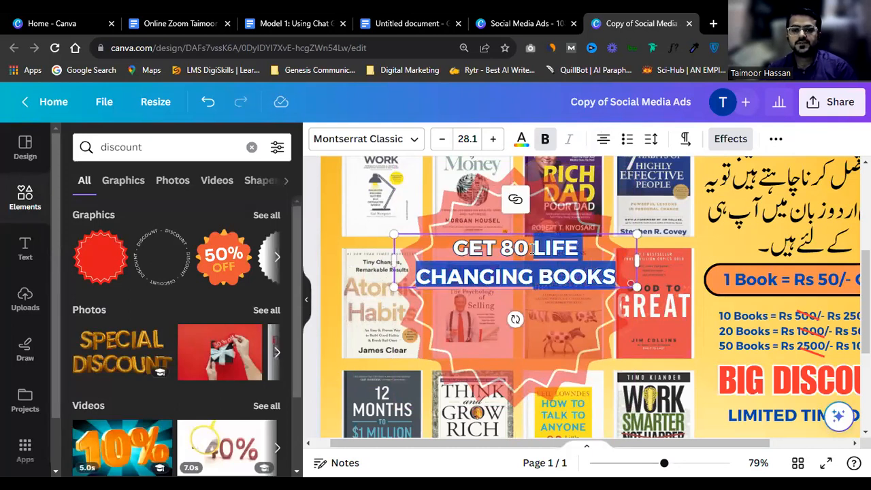
click(521, 139)
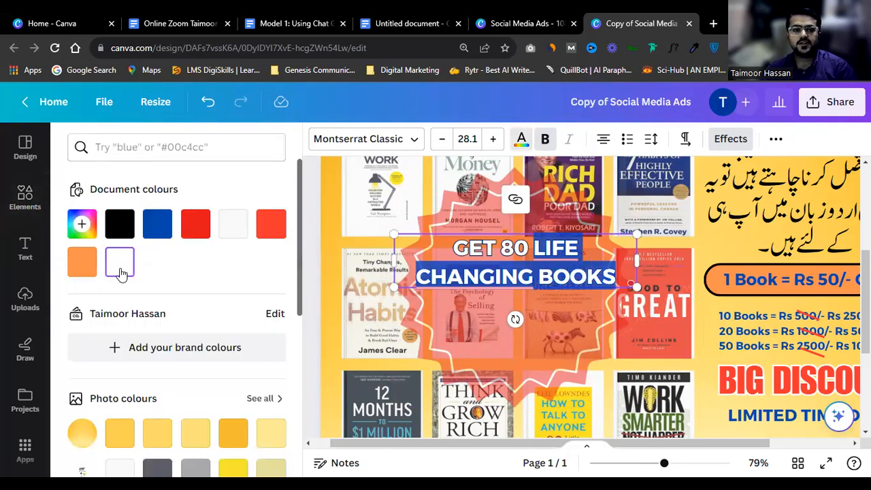
click(228, 461)
click(557, 290)
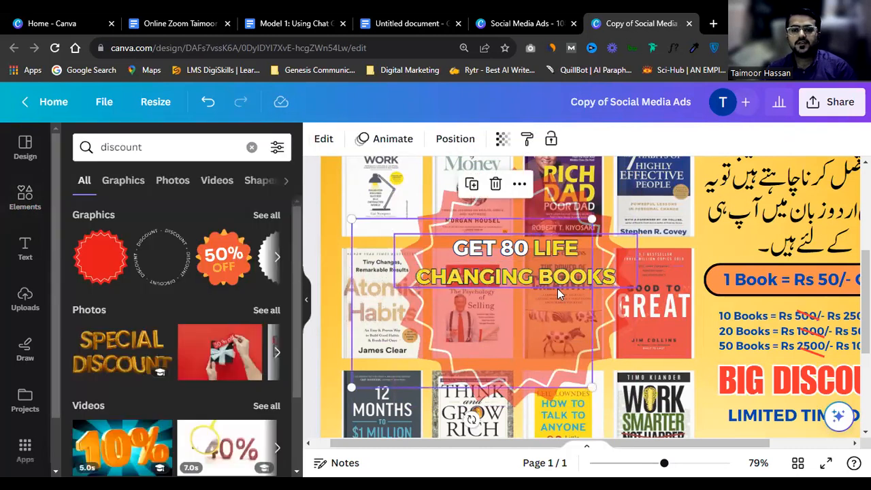
click(562, 279)
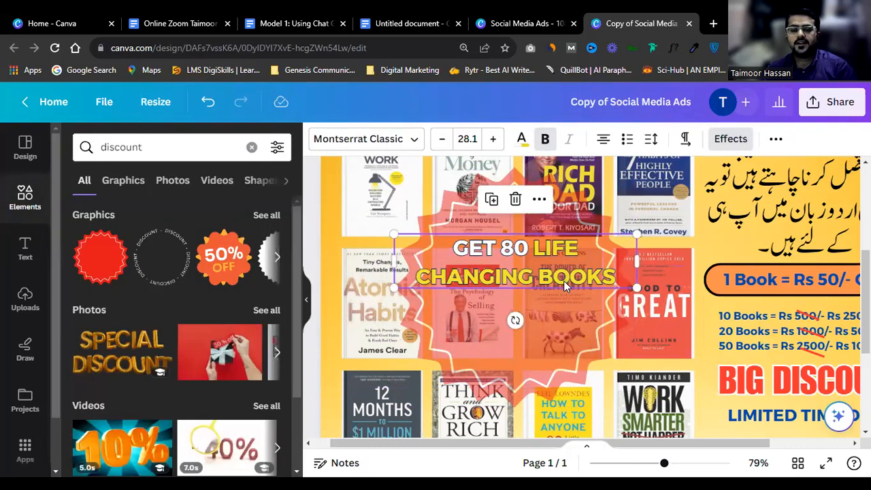
Step: Slightly enlarge the headline box and thicken its outline to 95
drag(639, 287, 640, 288)
click(730, 138)
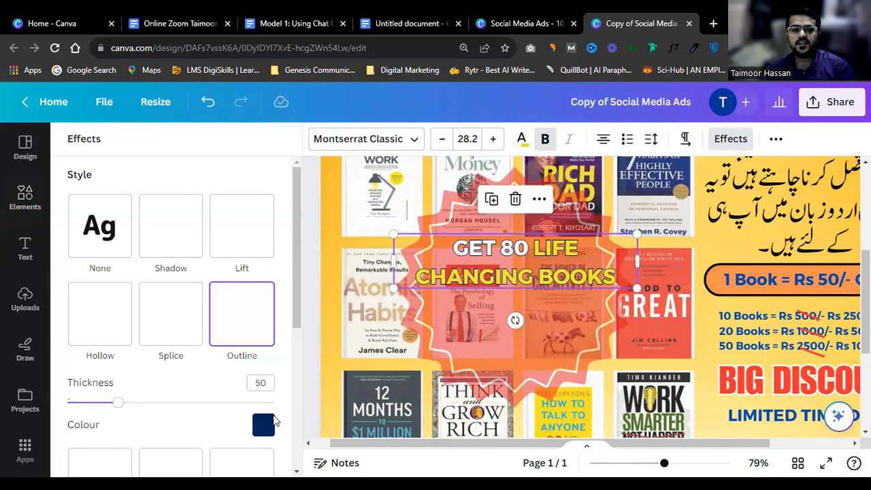
drag(121, 403, 165, 402)
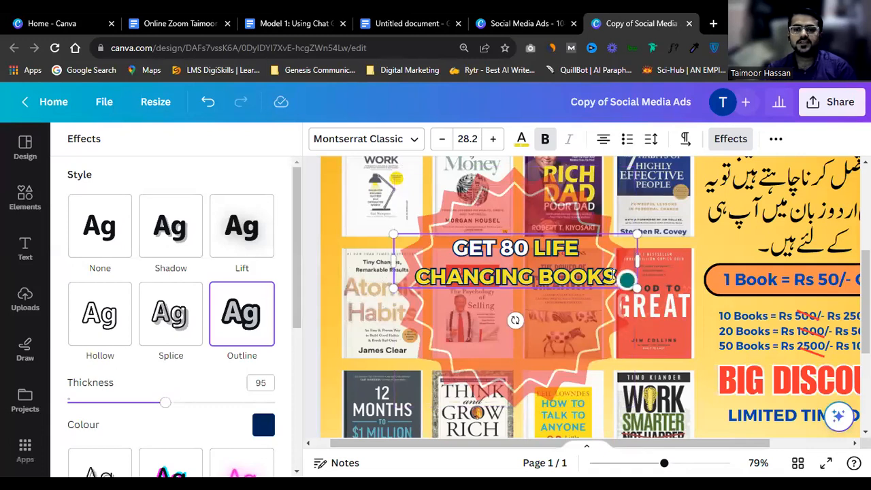
Step: Append 'IN URDU' to the headline and convert it to sentence case
text(IN)
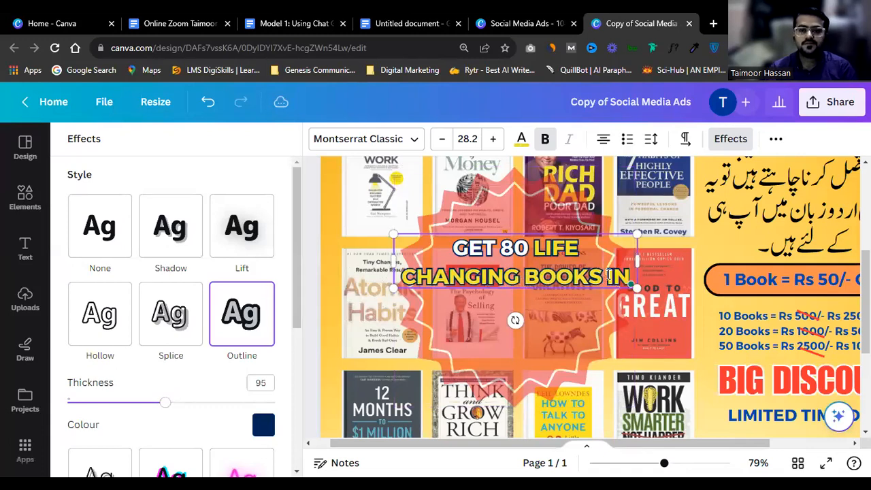
text( URDU)
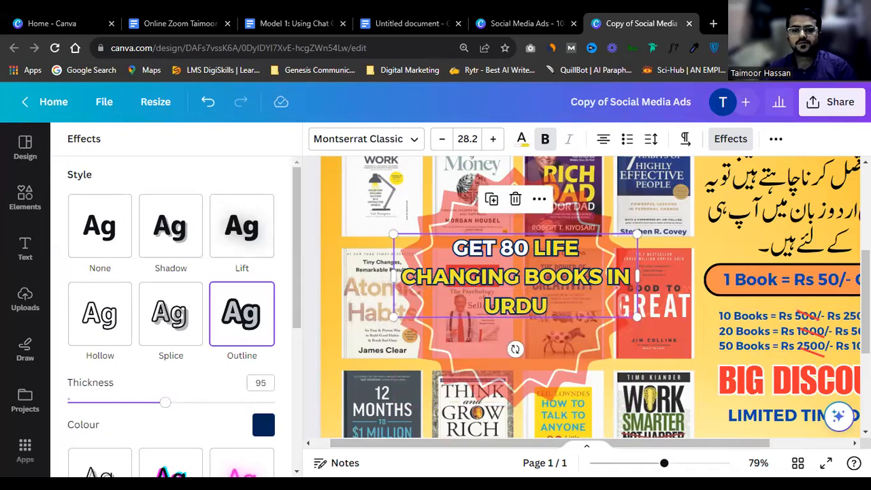
key(ctrl+a)
click(775, 139)
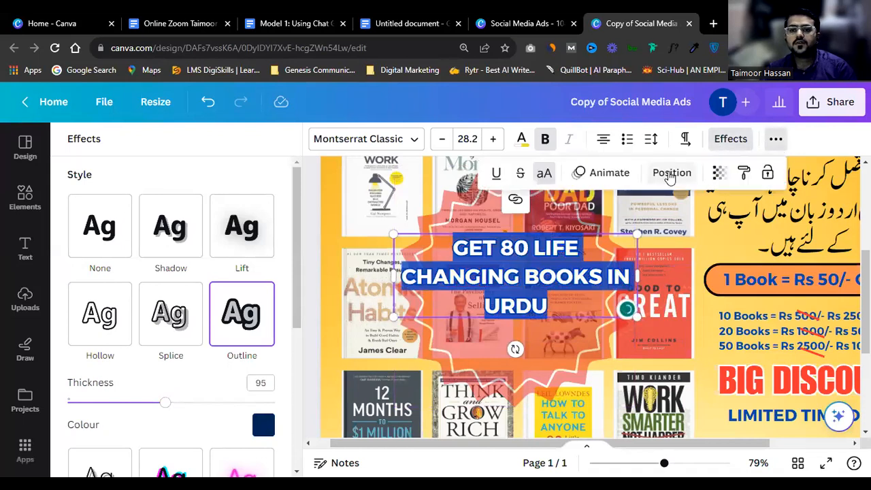
click(544, 172)
click(515, 249)
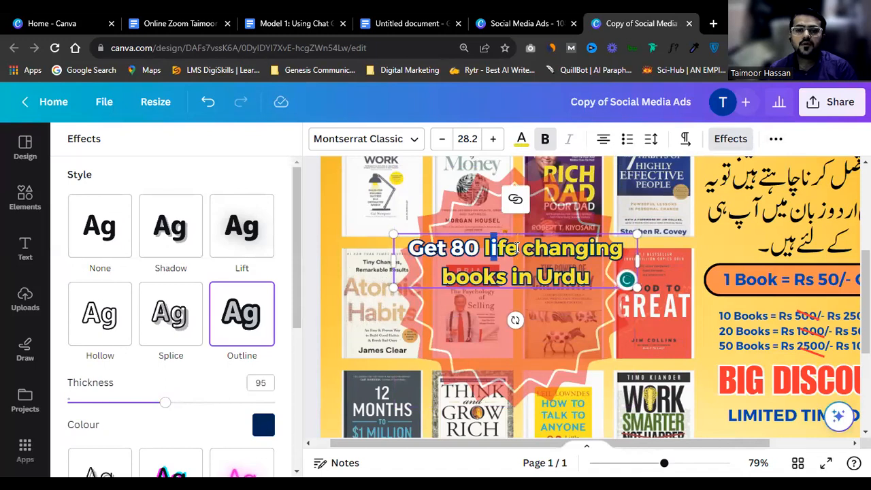
text(L)
key(BackSpace)
key(BackSpace)
Step: Capitalise Life, Changing and Books, then move the BIG DISCOUNT copy under the headline
text(L)
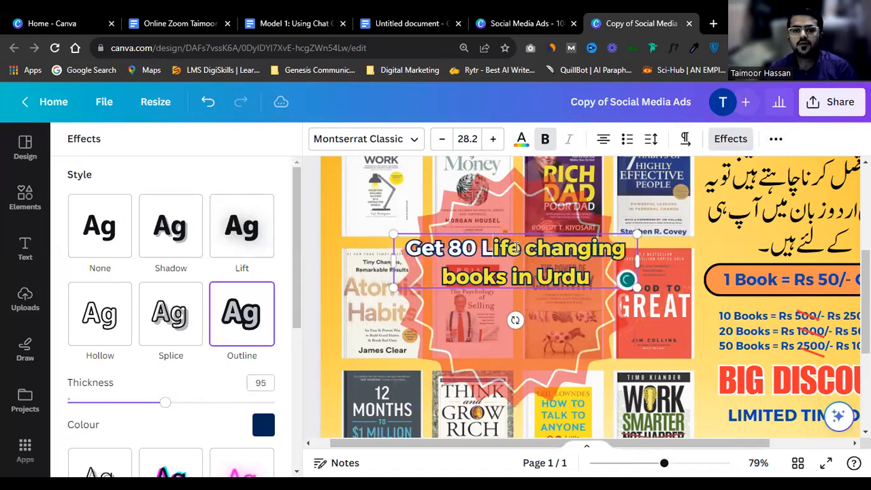
key(Right)
key(Right)
key(Right)
key(Right)
key(Right)
text(C)
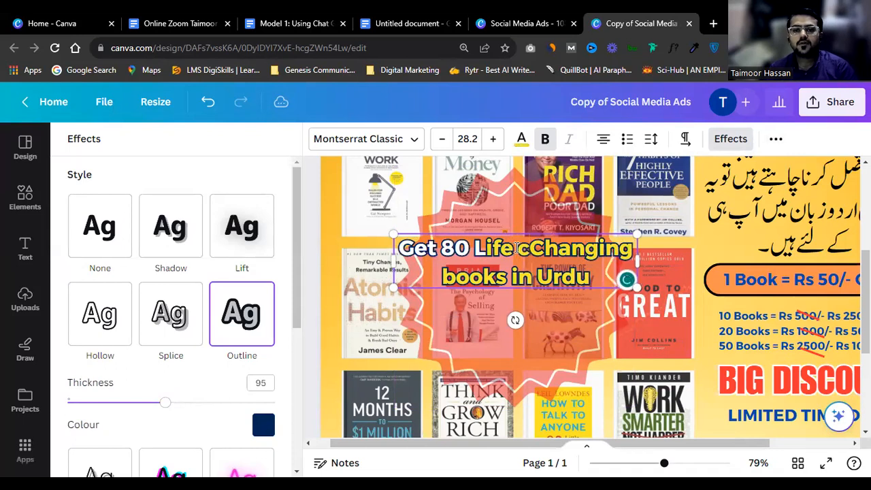
key(Left)
key(BackSpace)
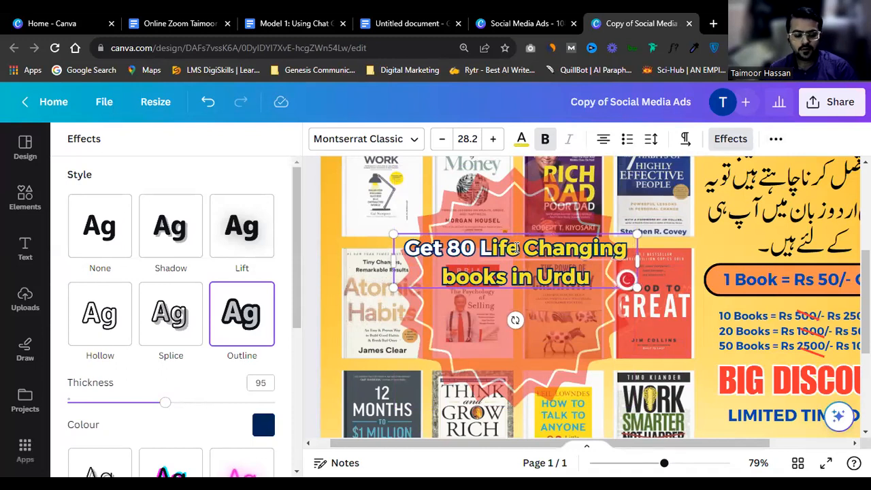
text(B)
mouse_move(515, 249)
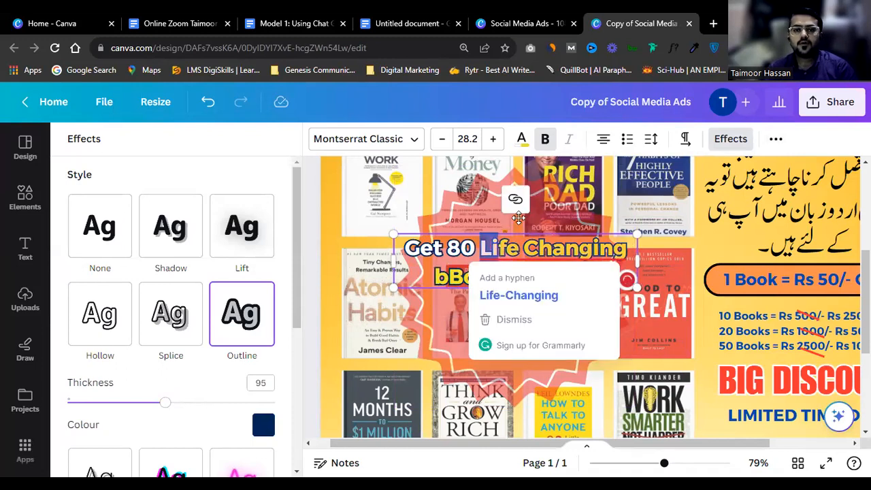
click(521, 138)
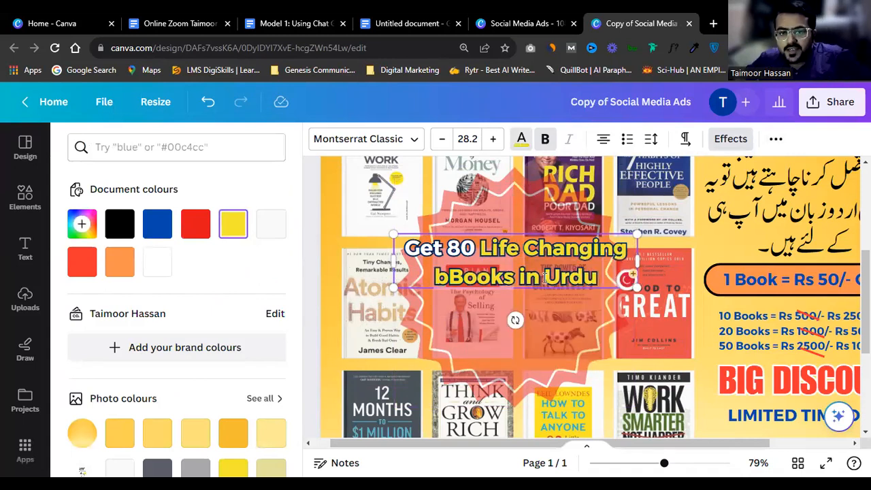
click(448, 279)
key(BackSpace)
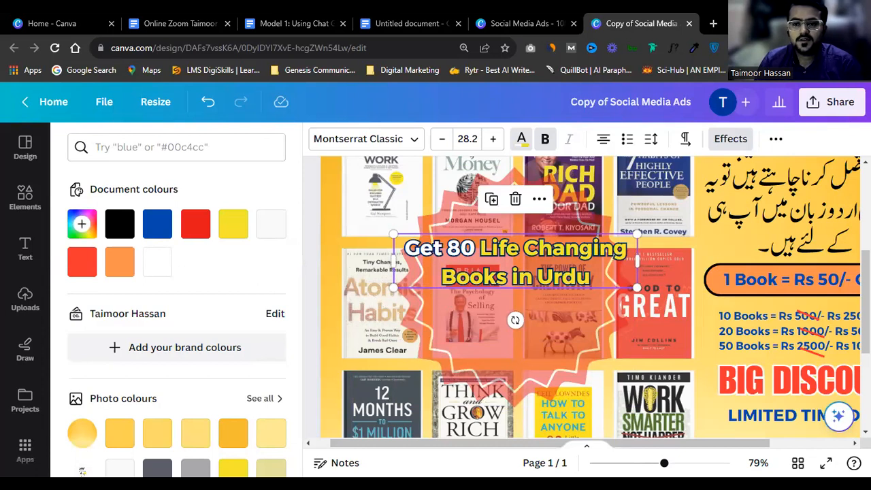
drag(729, 383, 487, 315)
Step: Change the copied text to 'RS 499/-', narrow its box and shift it right in the starburst
double_click(487, 314)
text(RS)
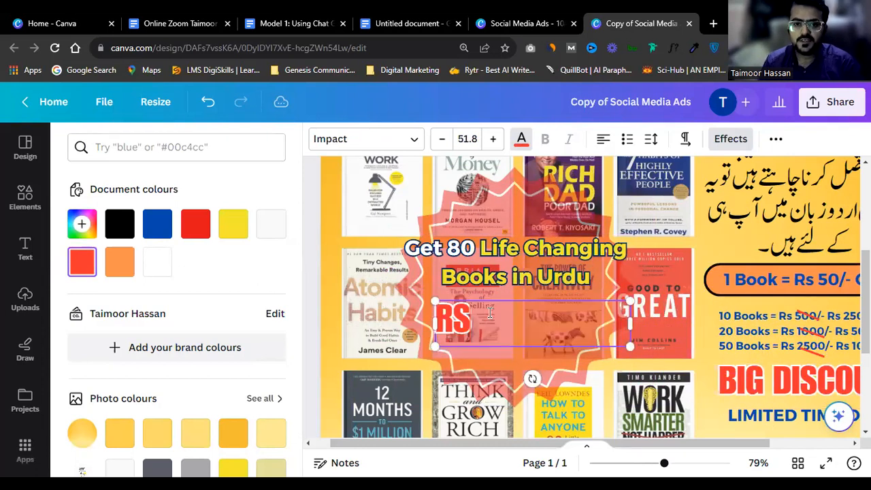
text( 4000)
key(BackSpace)
key(BackSpace)
key(BackSpace)
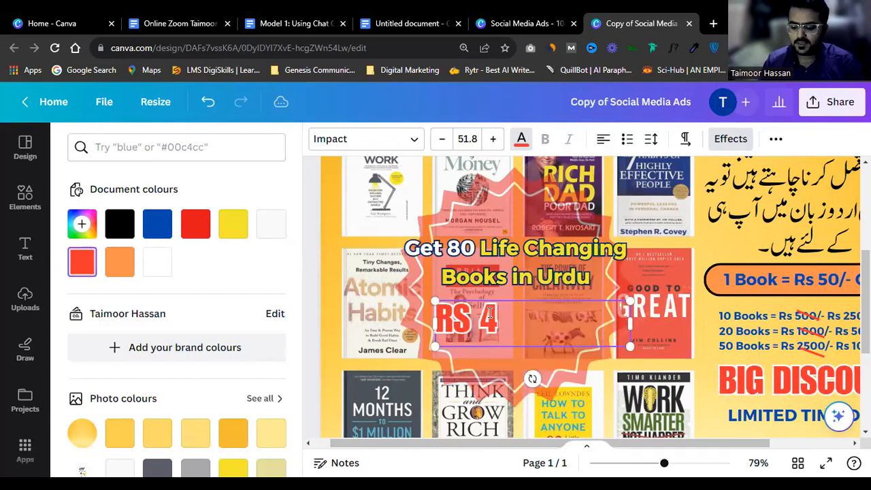
text(99/-)
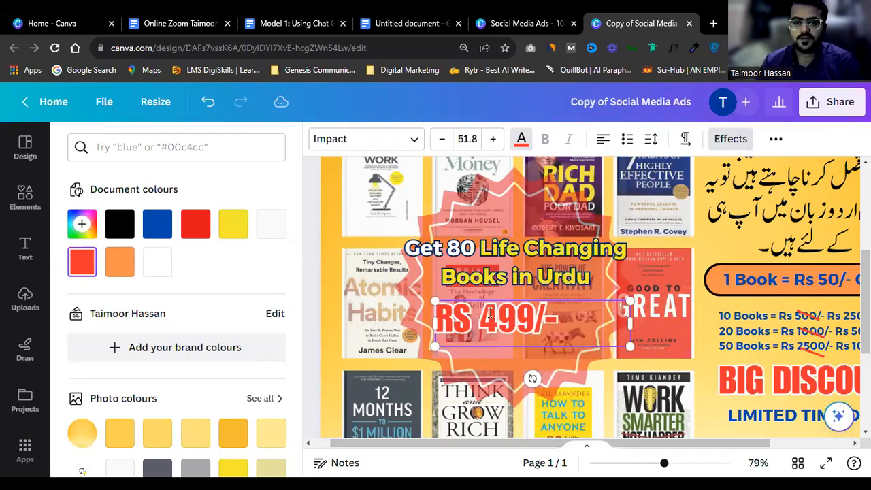
drag(634, 326, 559, 328)
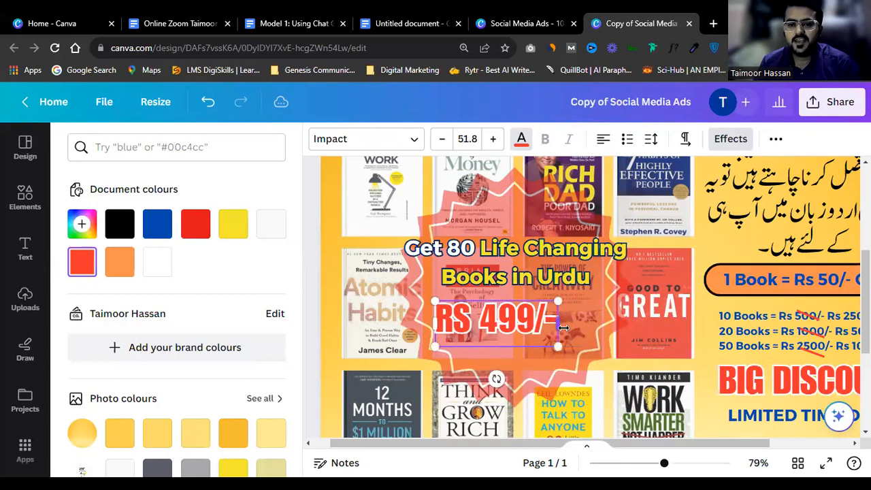
scroll(563, 327, down, 3)
click(794, 251)
scroll(782, 246, down, 2)
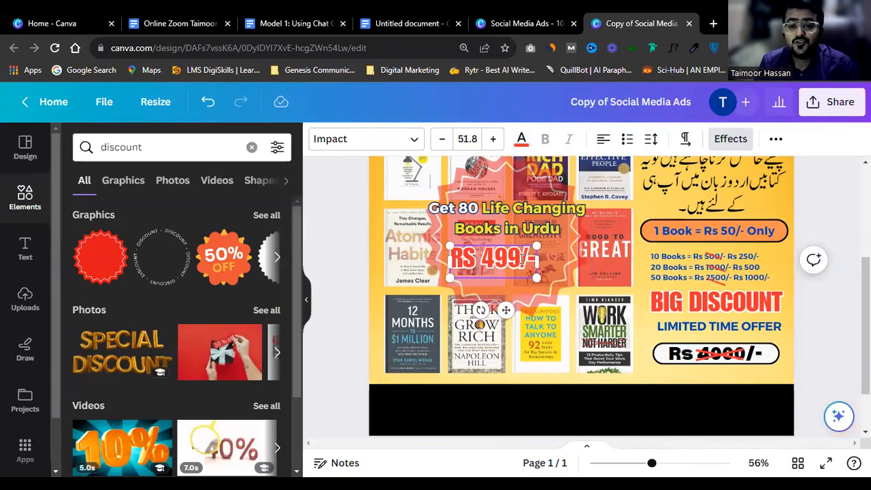
drag(504, 256, 522, 256)
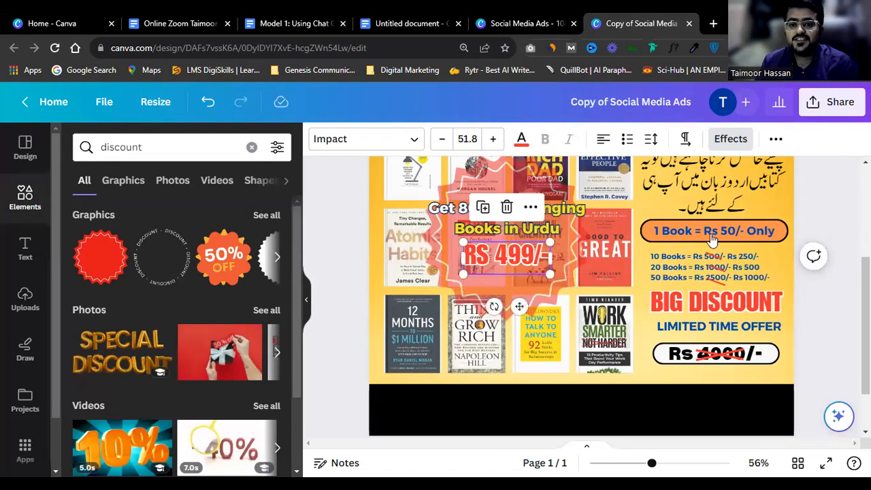
Step: Add a white 'ONLY' label just below the price
drag(710, 328, 524, 284)
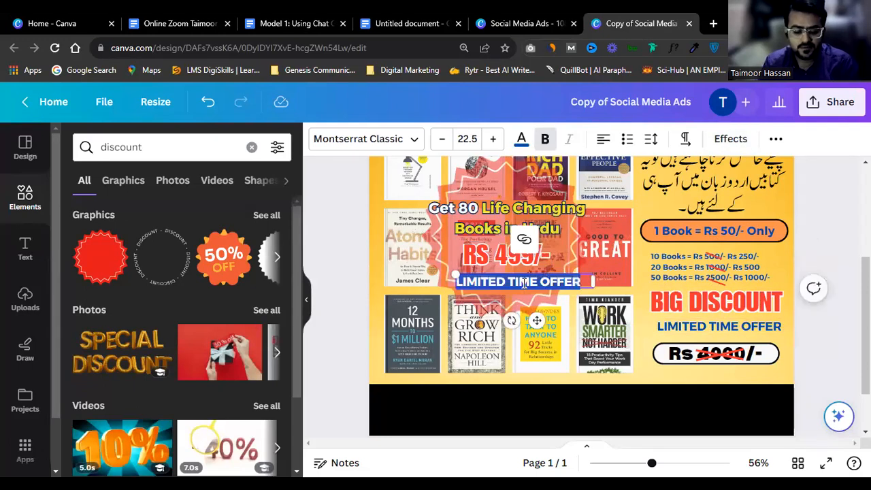
key(BackSpace)
text(ONLY)
key(ctrl+a)
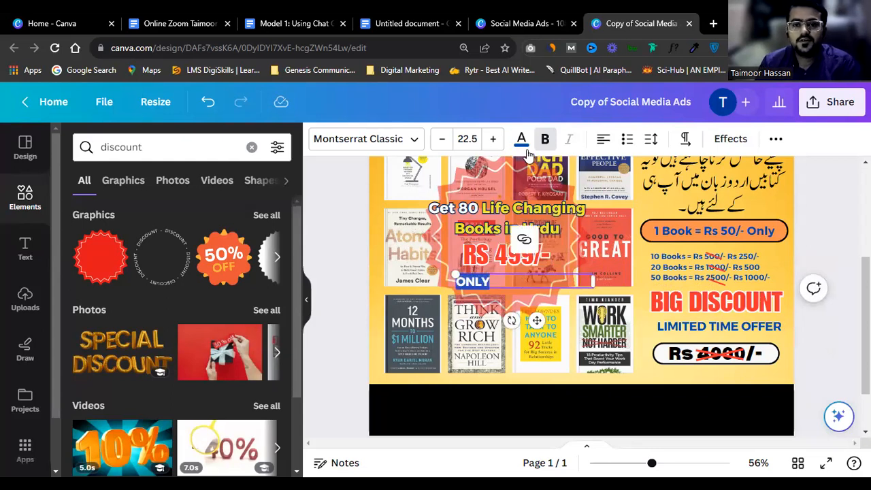
click(521, 138)
click(157, 262)
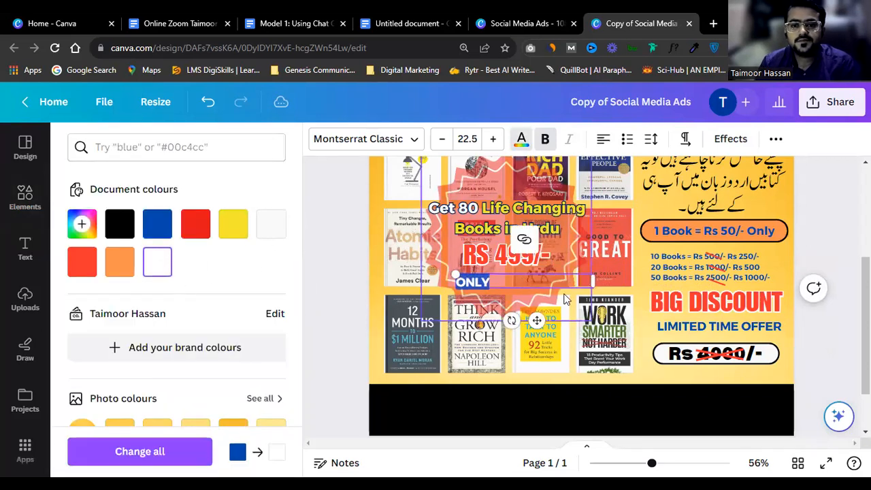
drag(593, 280, 498, 284)
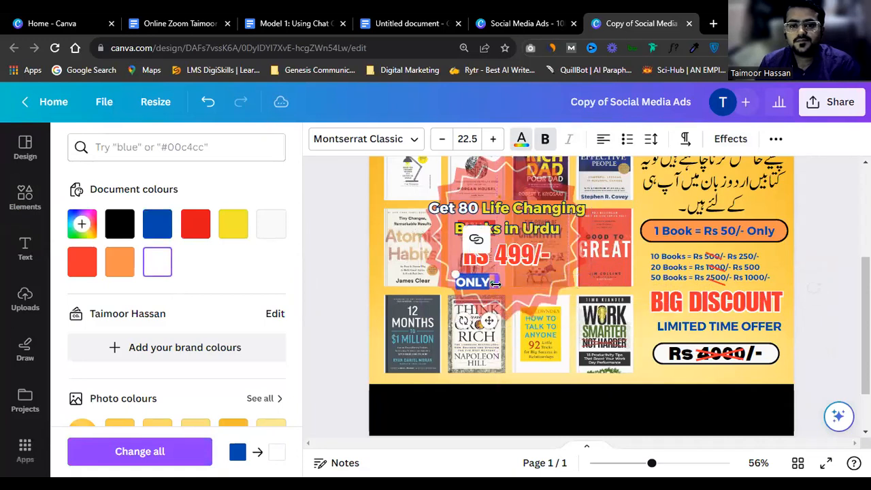
drag(489, 316, 512, 326)
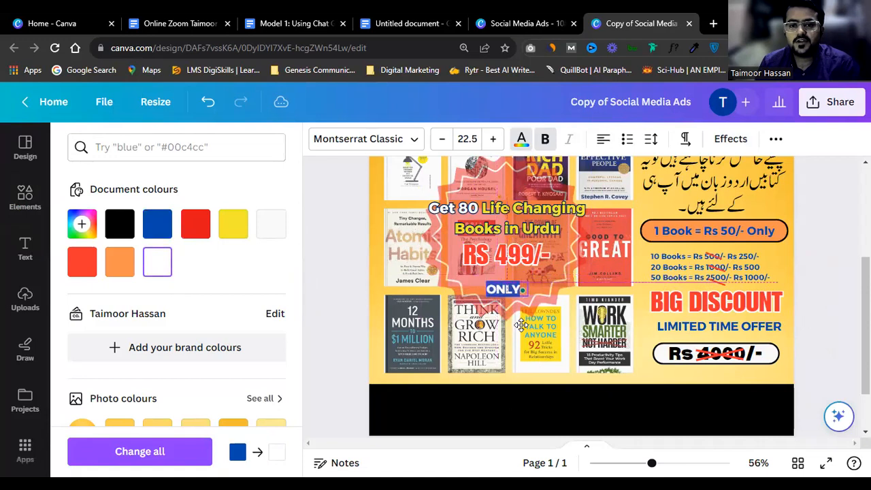
Step: Enlarge the RS 499/- price and fine-tune the position of ONLY
click(533, 260)
mouse_move(551, 271)
mouse_down()
mouse_move(561, 286)
mouse_move(538, 269)
mouse_up()
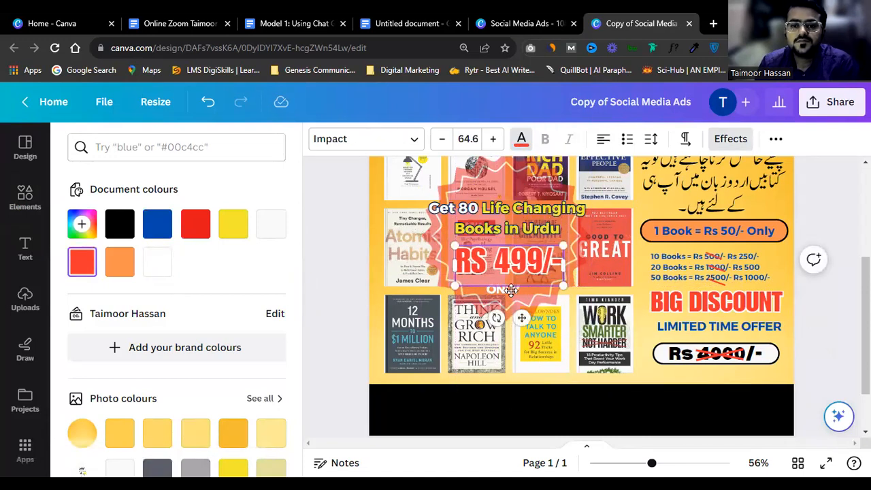
click(510, 295)
click(509, 291)
click(506, 295)
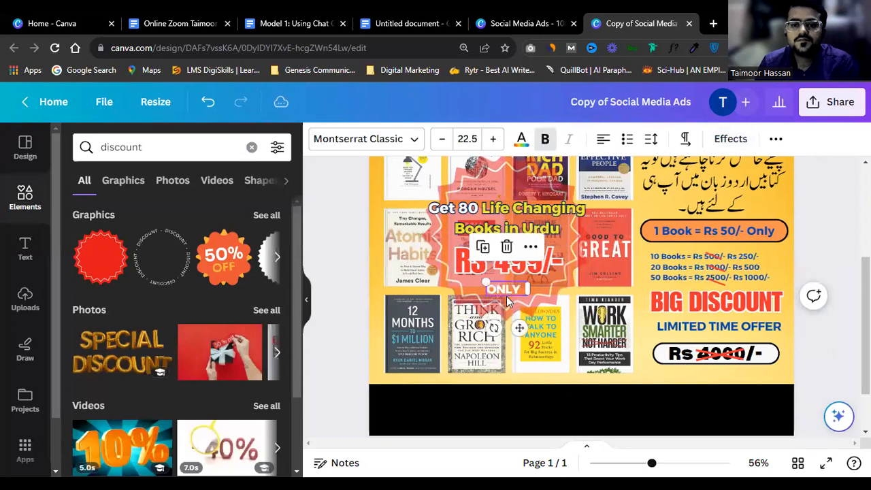
key(Up)
key(Up)
key(Up)
key(Up)
key(Up)
key(Up)
key(Up)
key(Up)
key(Up)
key(Up)
key(Down)
key(Down)
key(Down)
key(Down)
key(Down)
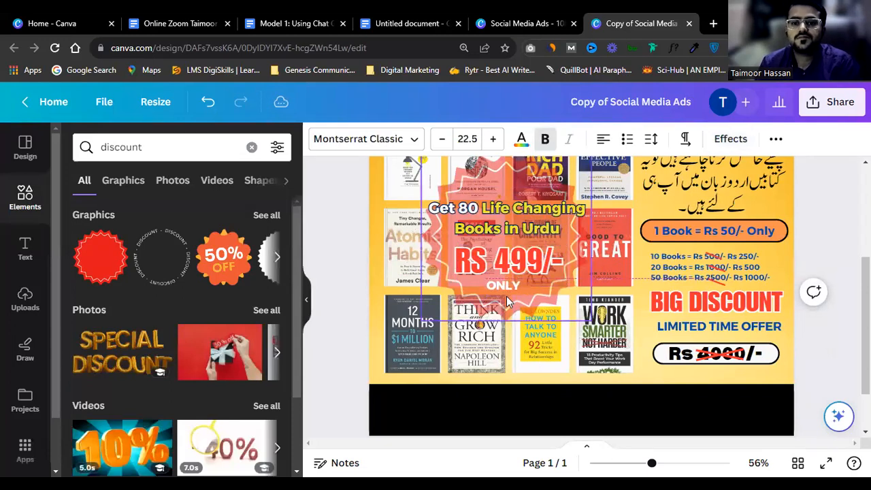
Step: Give ONLY a black outline with thickness 105
click(730, 139)
click(237, 317)
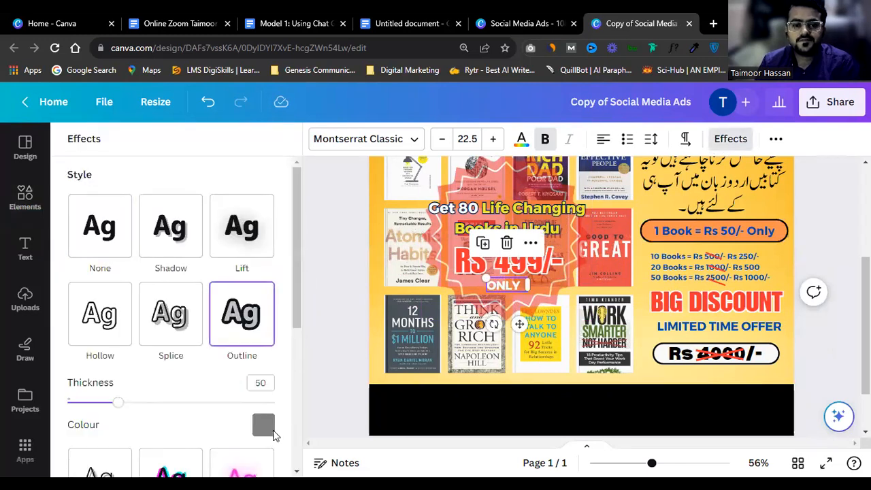
click(263, 424)
click(110, 306)
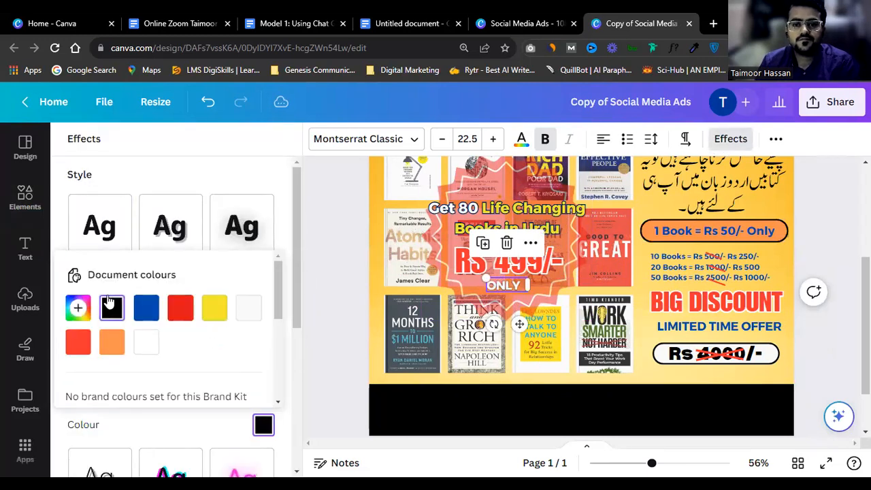
click(179, 180)
drag(117, 402, 181, 409)
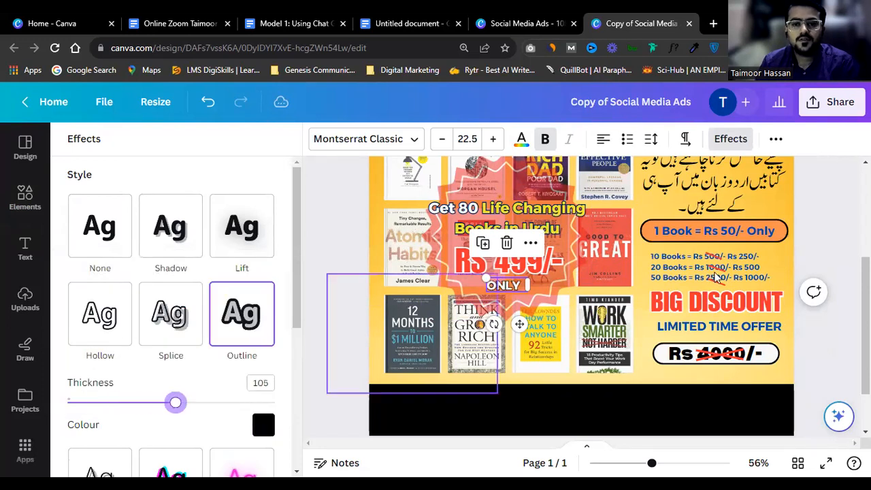
scroll(838, 279, up, 3)
scroll(839, 279, down, 3)
Step: Duplicate the LIMITED TIME OFFER text onto the black bottom strip
scroll(838, 279, down, 2)
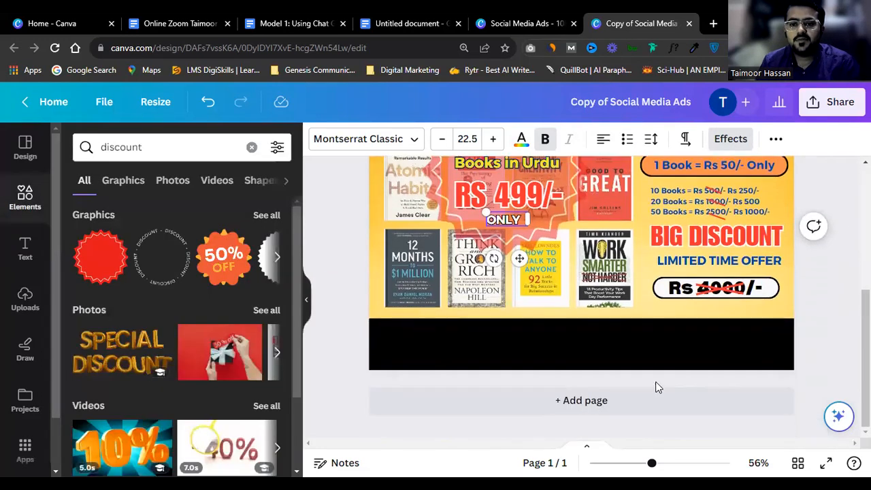
click(661, 343)
scroll(660, 342, up, 4)
scroll(661, 339, down, 2)
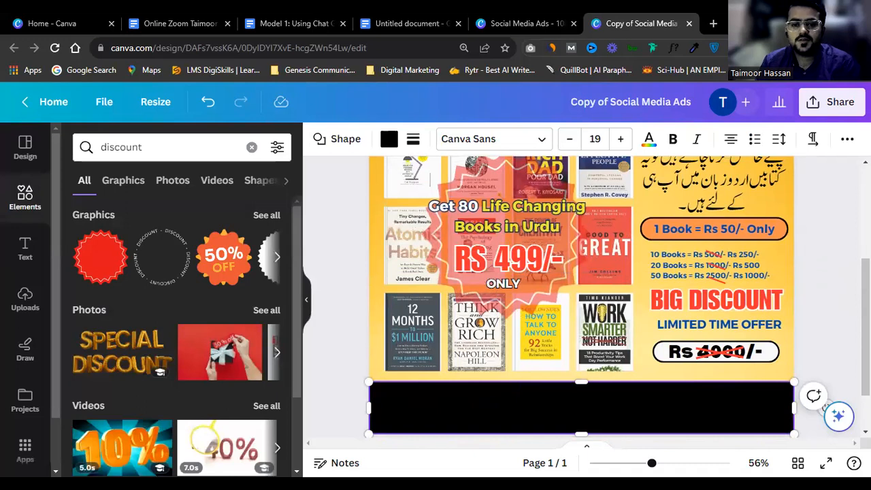
scroll(659, 322, down, 2)
click(729, 261)
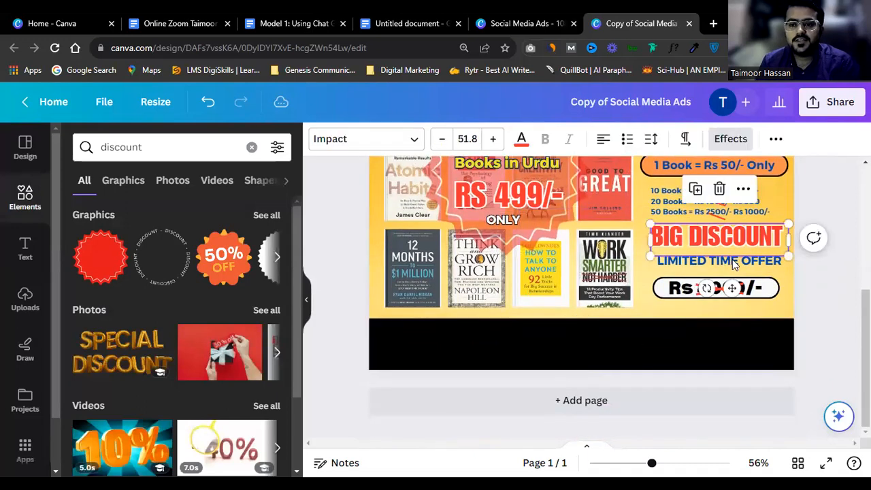
click(740, 266)
drag(740, 266, 501, 366)
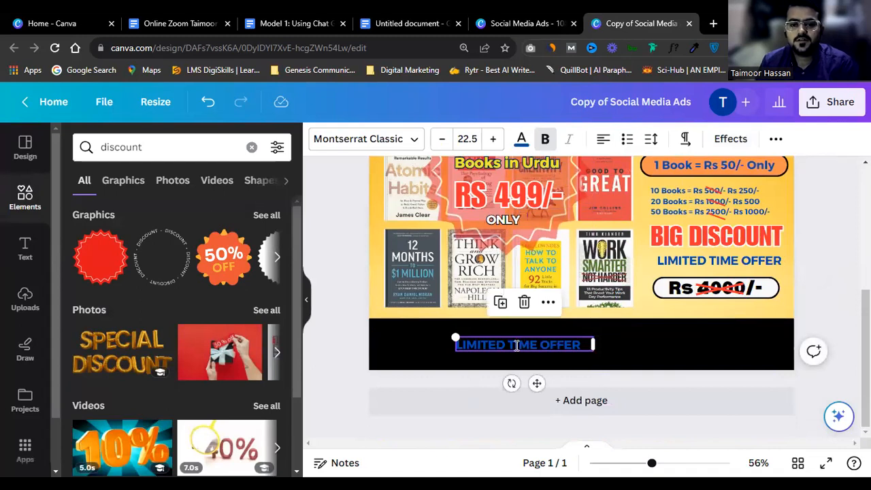
Step: Paste the free digital marketing resources offer, widen it to two lines, and add blank Page 2
key(ctrl+a)
key(ctrl+v)
drag(595, 390, 775, 381)
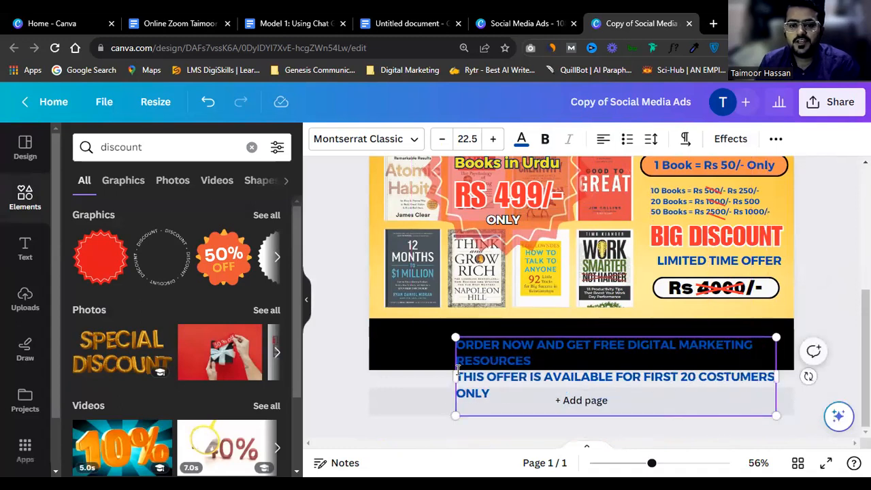
drag(455, 376, 391, 376)
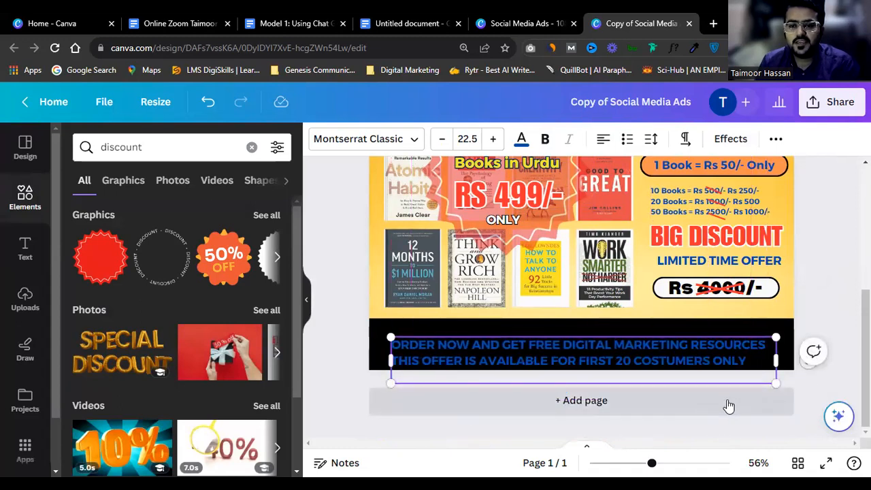
click(726, 405)
scroll(769, 314, up, 5)
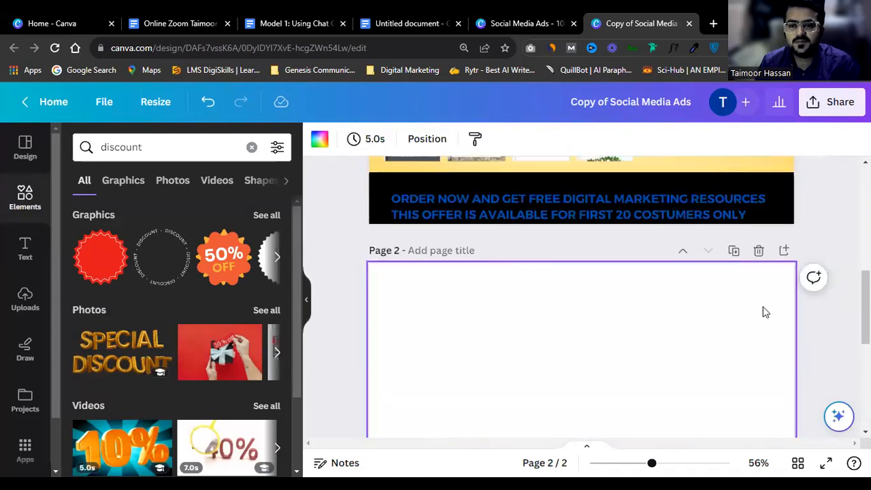
Step: Make the bottom offer text white and reposition it on the black strip
click(606, 385)
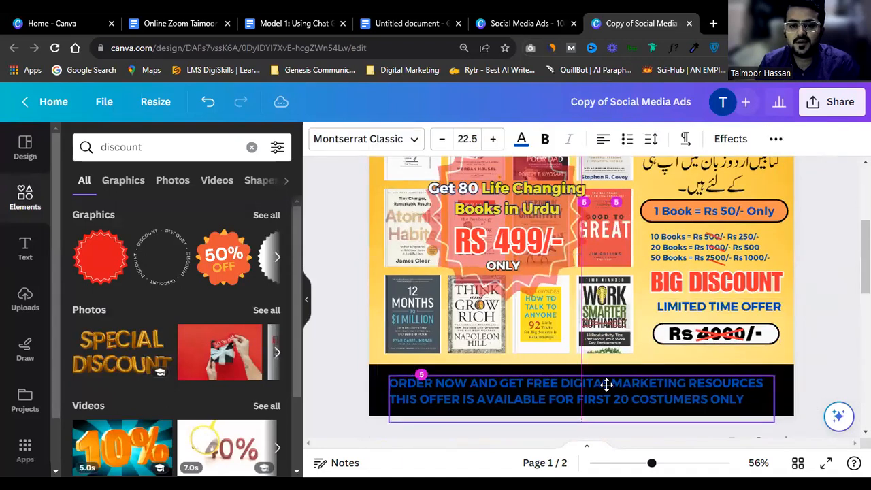
click(521, 138)
click(157, 262)
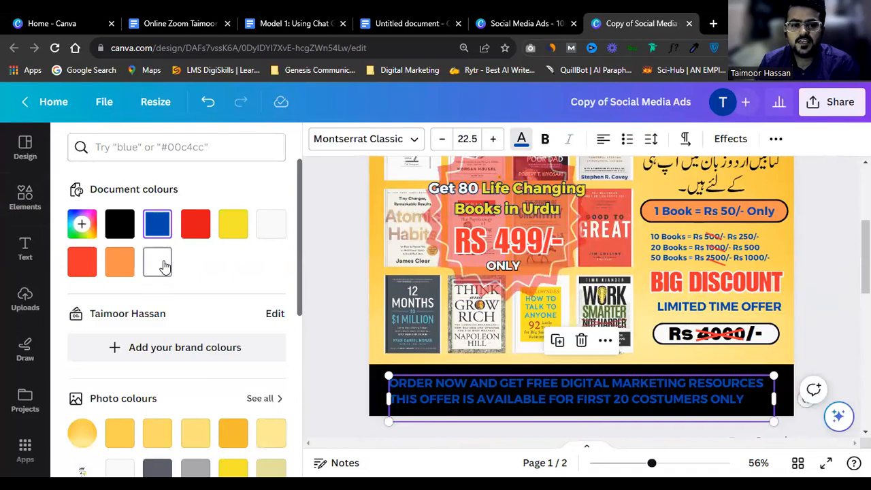
drag(548, 412, 552, 403)
click(548, 403)
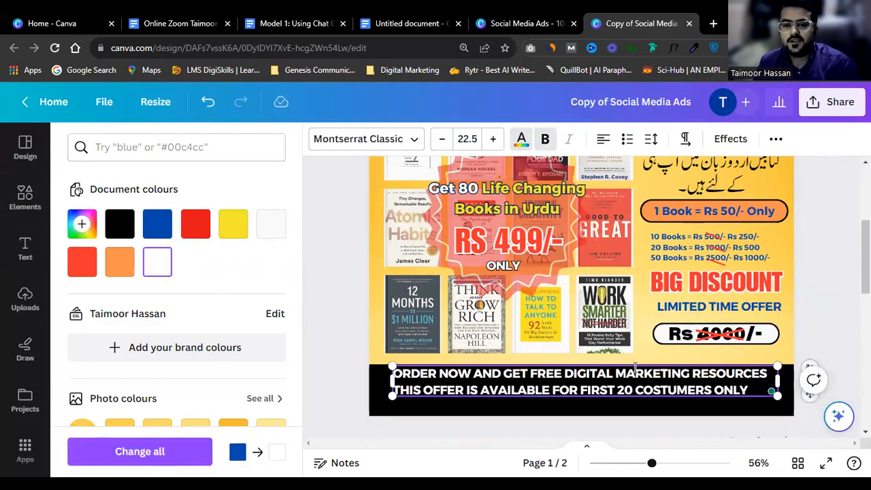
click(813, 272)
scroll(731, 303, down, 1)
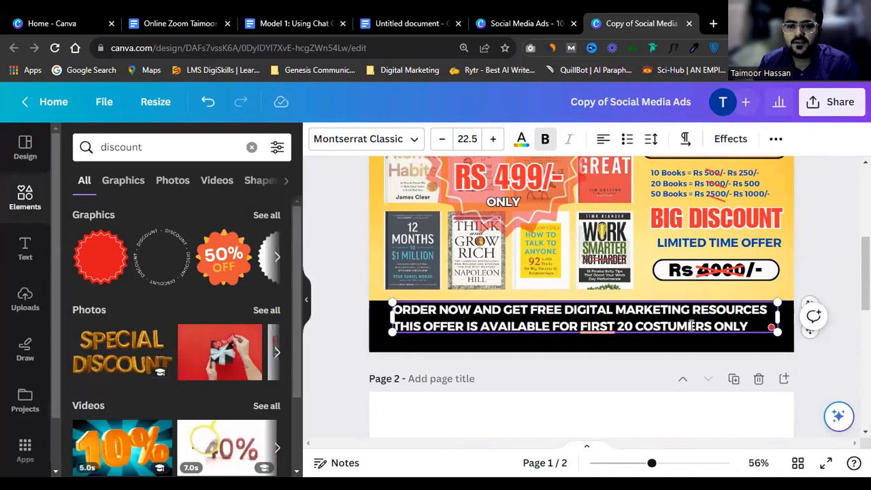
click(812, 255)
drag(653, 325, 652, 323)
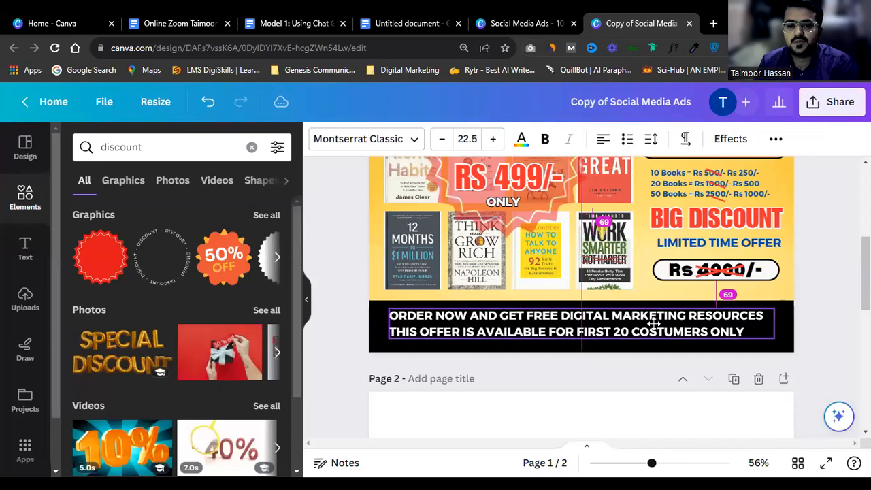
Step: Colour FREE DIGITAL MARKETING RESOURCES yellow
double_click(585, 315)
double_click(542, 315)
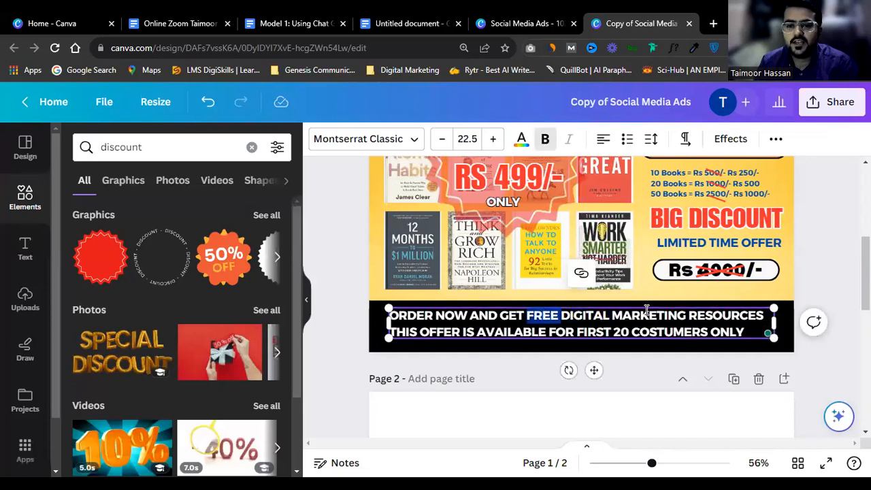
shift+click(761, 318)
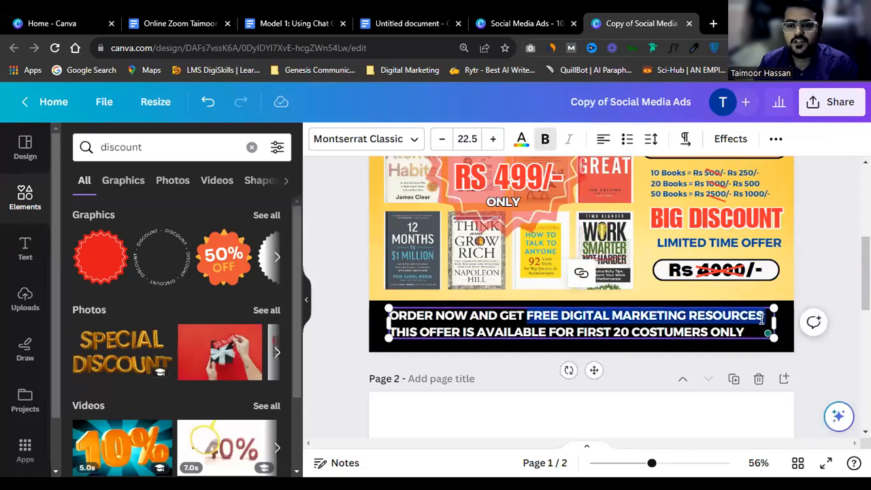
click(520, 139)
click(233, 224)
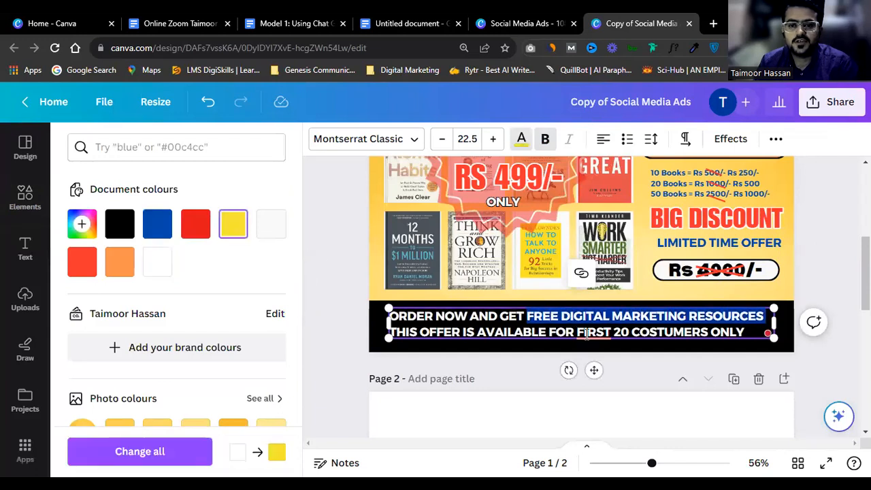
click(586, 333)
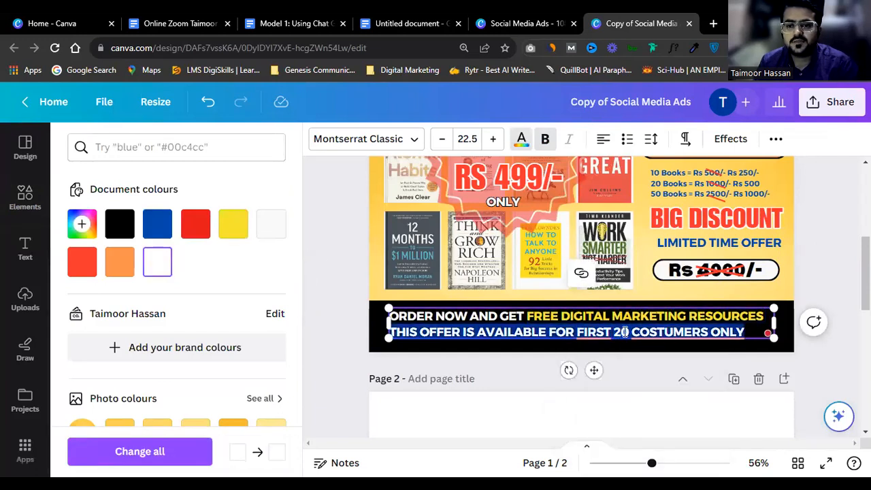
Step: Colour 20 COSTUMERS ONLY yellow with the same document swatch
click(620, 333)
drag(614, 332, 748, 338)
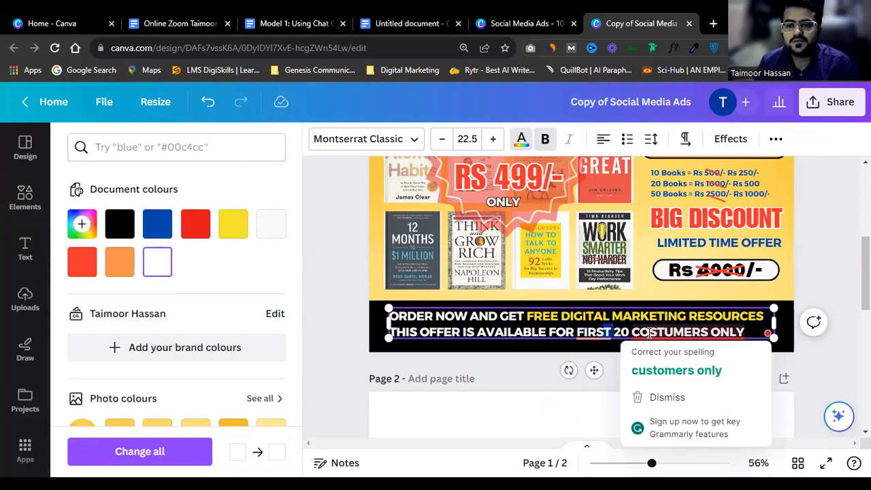
drag(614, 332, 745, 332)
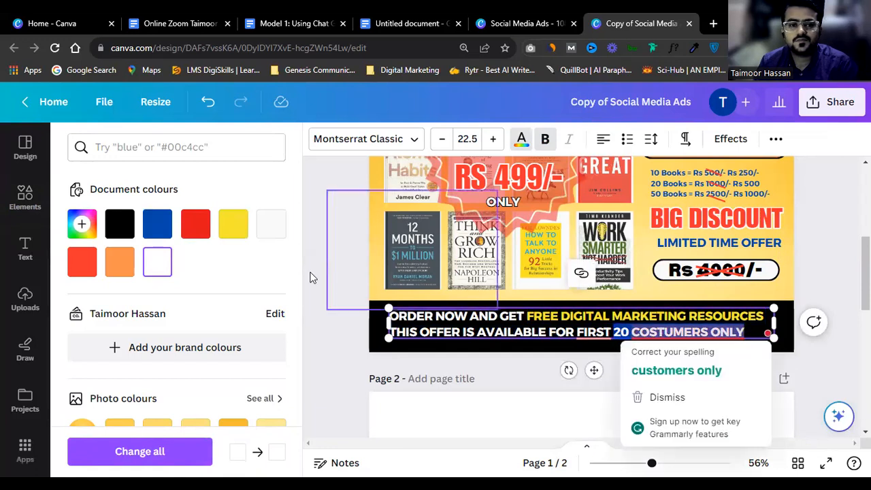
click(235, 227)
click(812, 255)
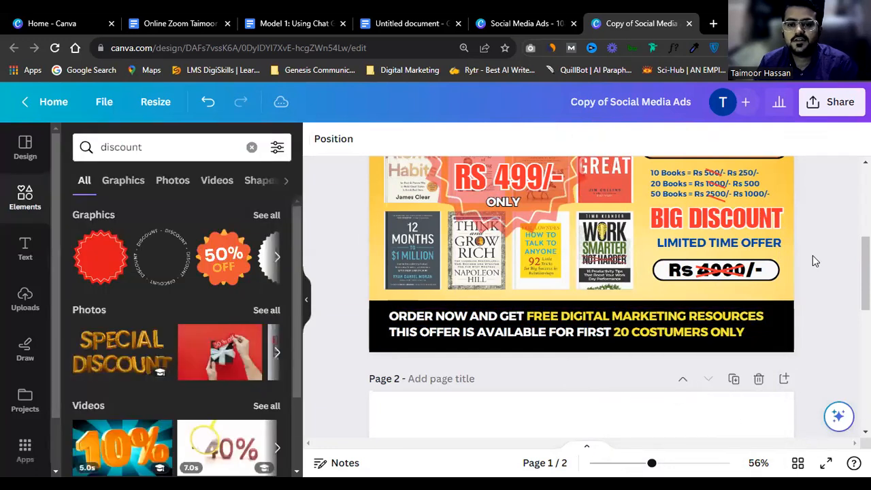
click(695, 334)
click(828, 263)
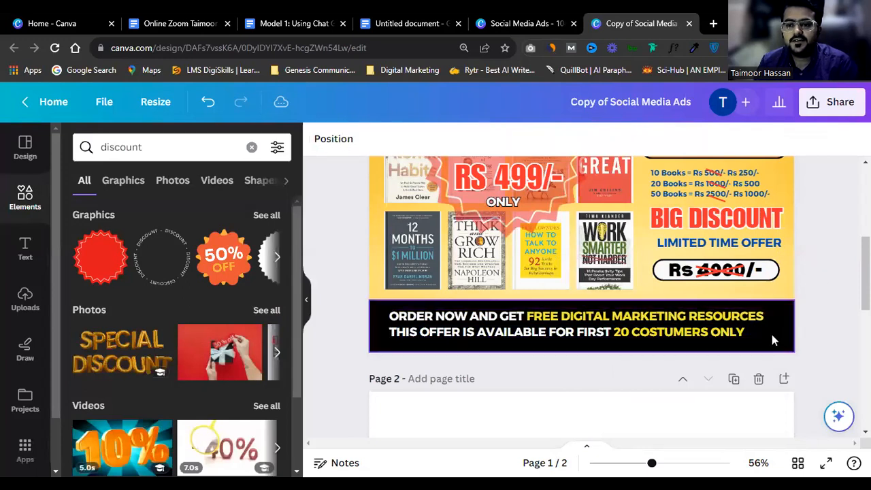
scroll(771, 334, up, 2)
click(828, 463)
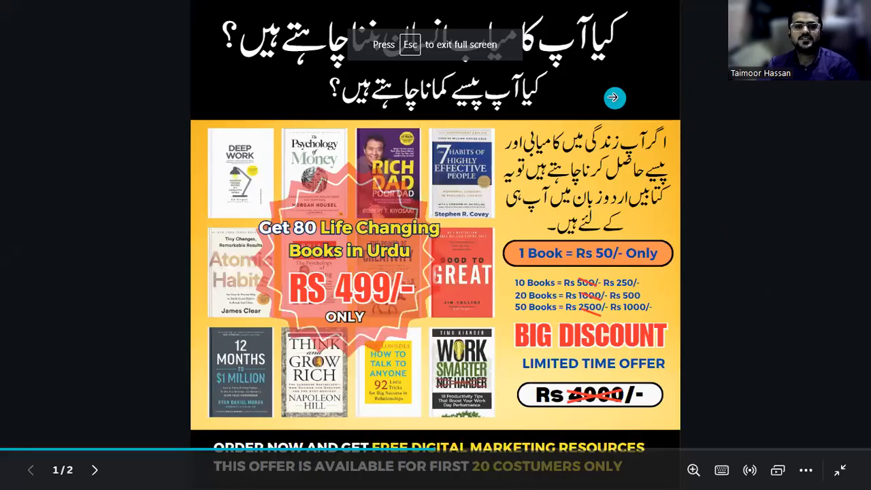
key(Escape)
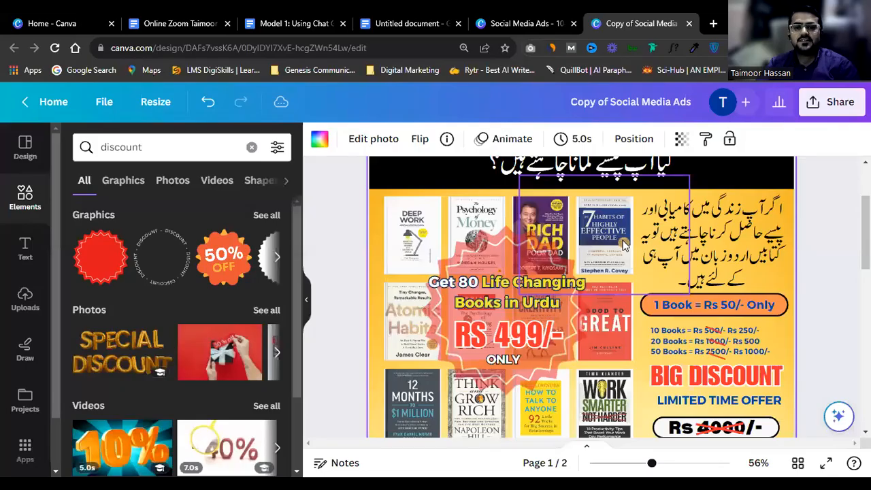
scroll(691, 293, down, 2)
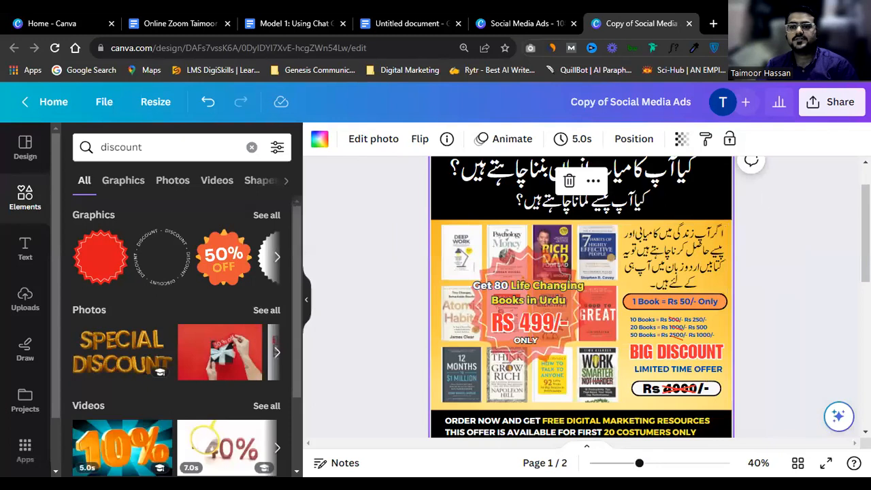
click(860, 48)
click(772, 198)
click(816, 378)
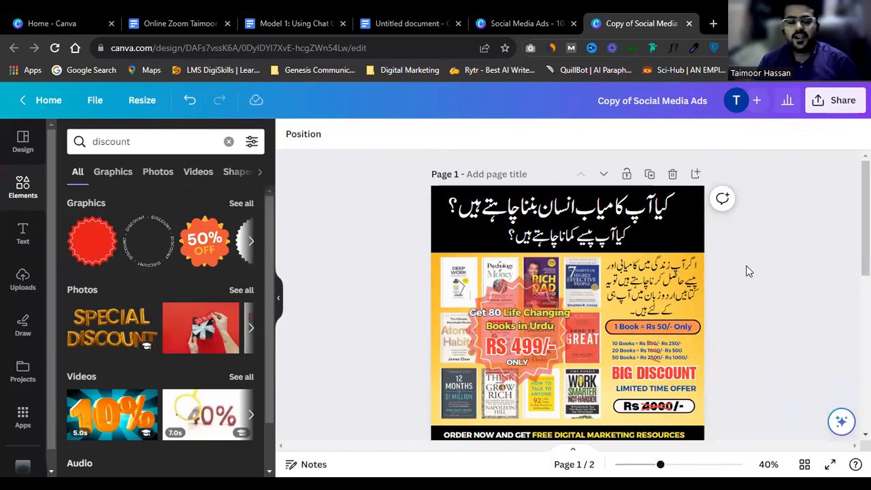
scroll(766, 238, down, 1)
scroll(767, 237, up, 1)
scroll(767, 237, down, 1)
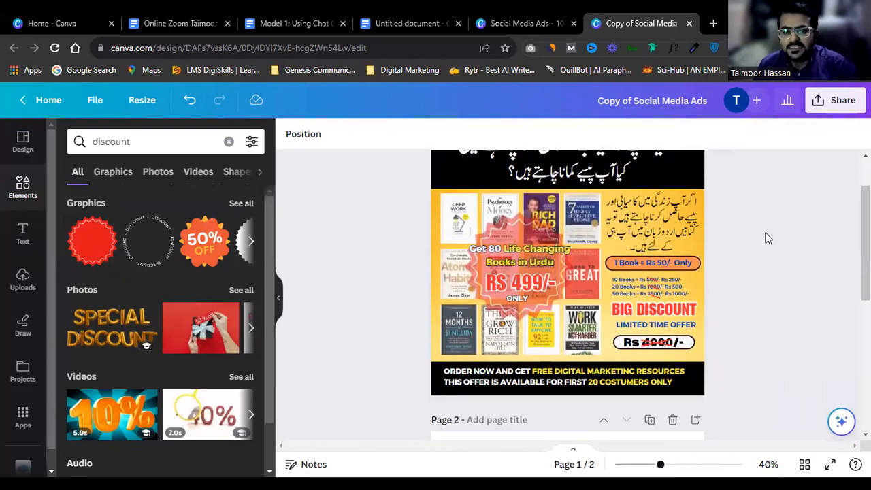
ctrl+scroll(766, 237, up, 1)
scroll(767, 238, up, 1)
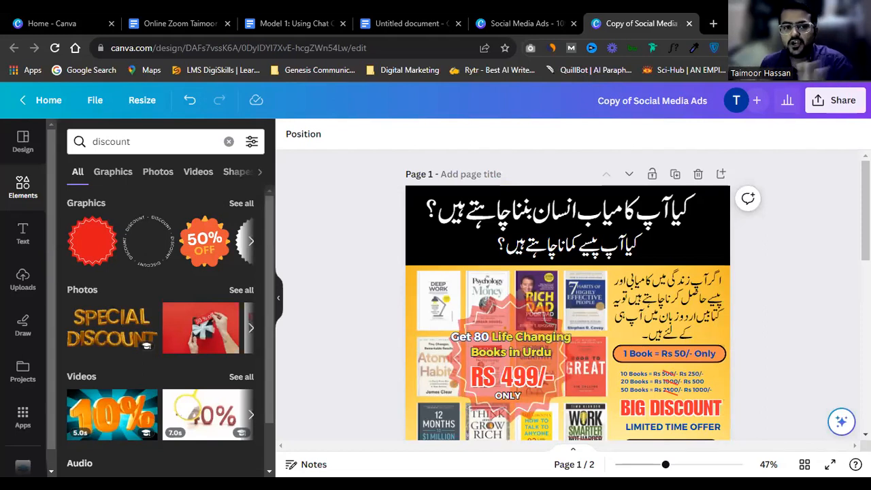
Step: Nudge the top Urdu headline slightly to the right
scroll(762, 356, down, 2)
scroll(762, 356, up, 2)
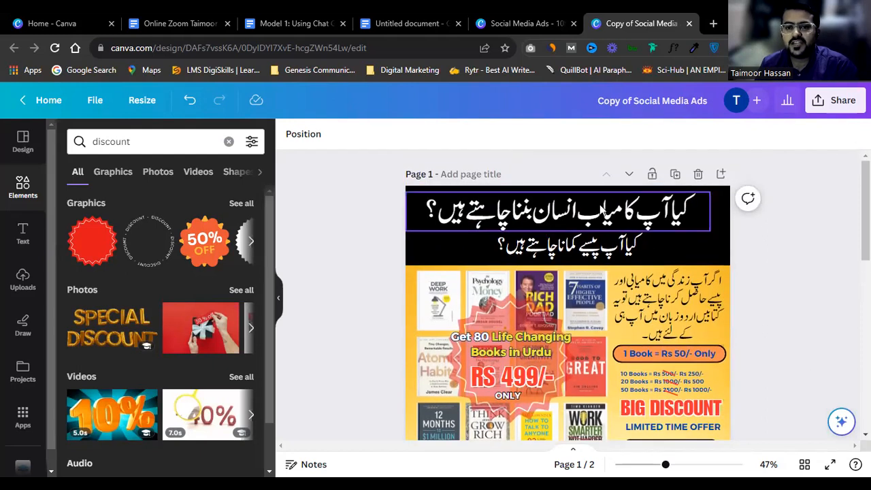
click(602, 212)
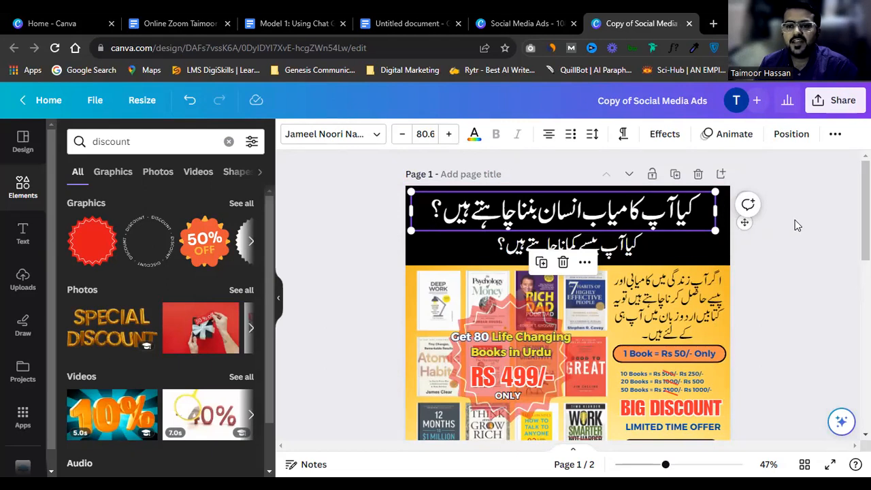
drag(658, 219, 668, 223)
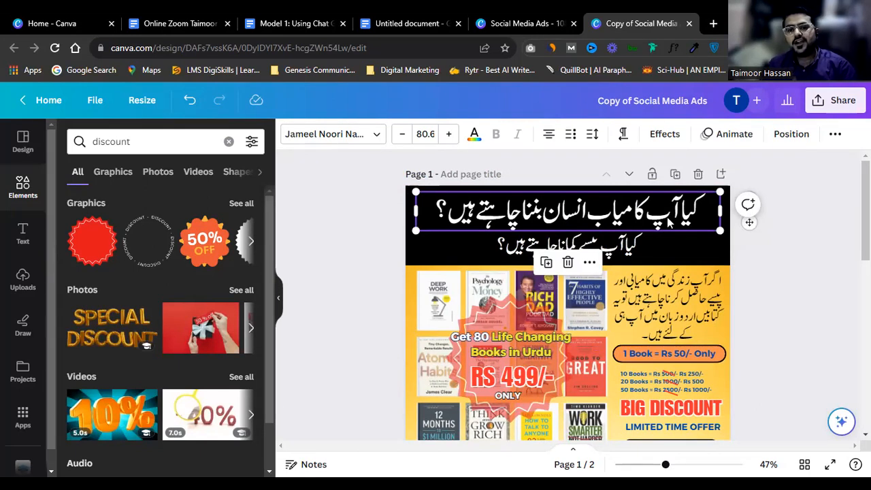
click(793, 208)
scroll(793, 208, down, 2)
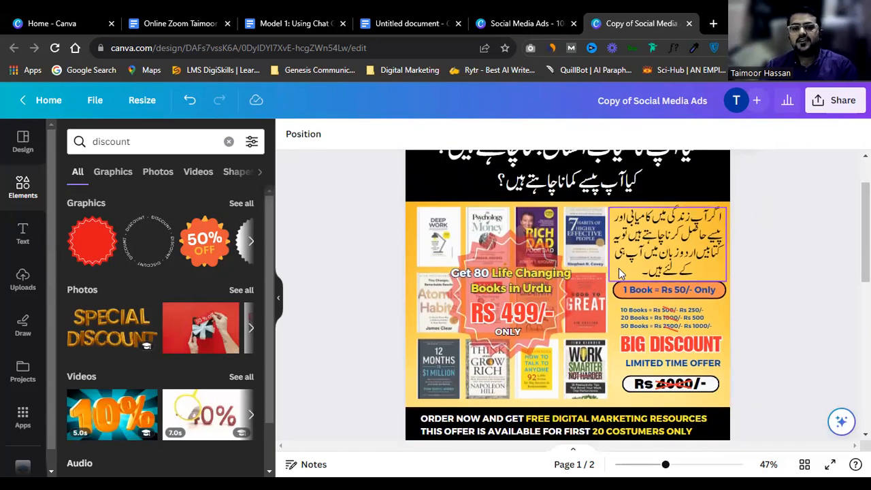
Step: Slightly enlarge the red starburst badge behind the Rs 499 offer by its corner
click(540, 294)
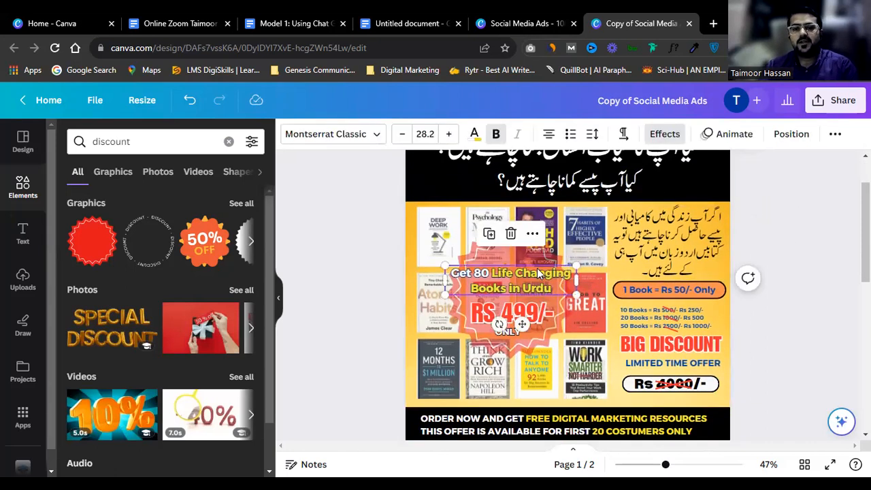
click(537, 261)
drag(576, 230, 582, 222)
click(831, 193)
scroll(782, 262, down, 2)
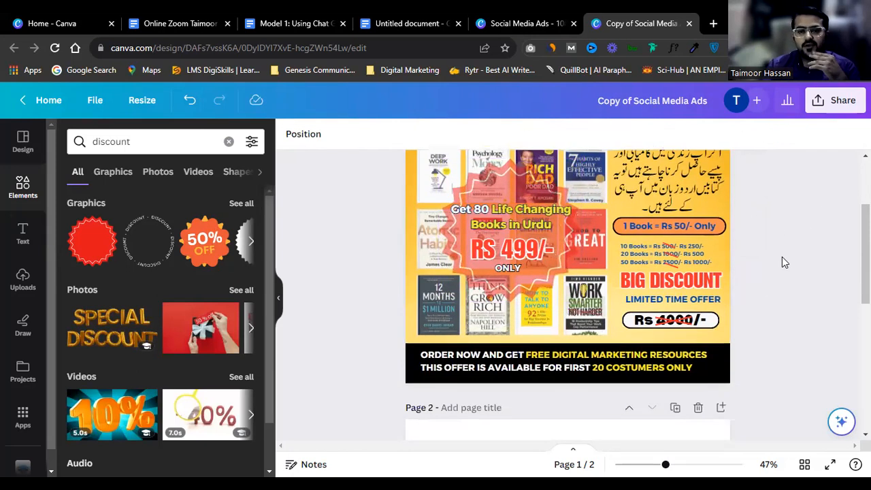
scroll(772, 269, down, 2)
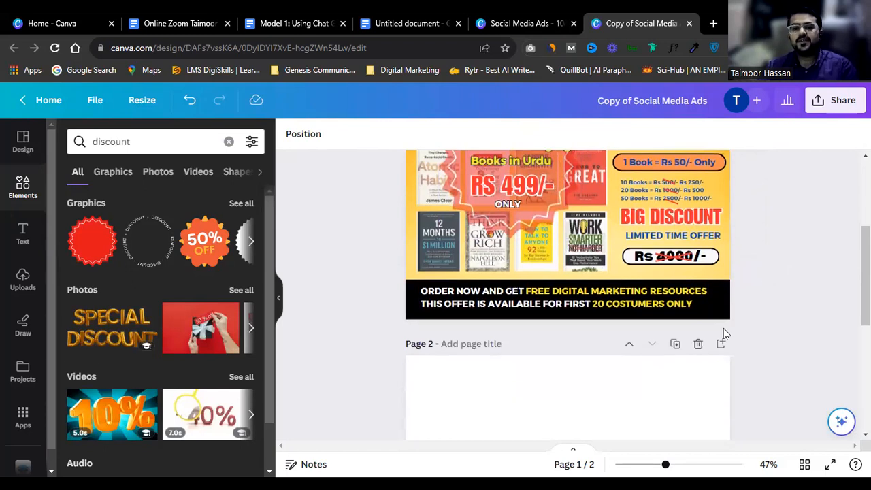
scroll(723, 327, up, 6)
scroll(723, 328, down, 2)
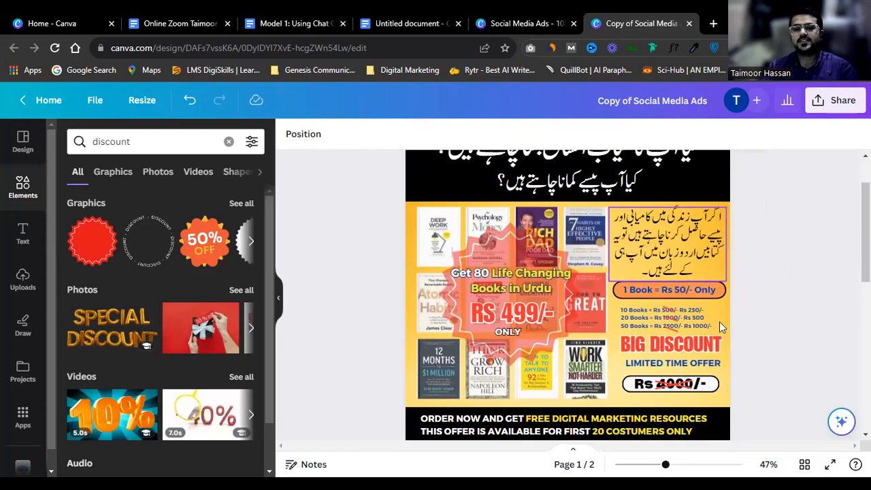
click(708, 258)
click(792, 272)
scroll(793, 288, down, 2)
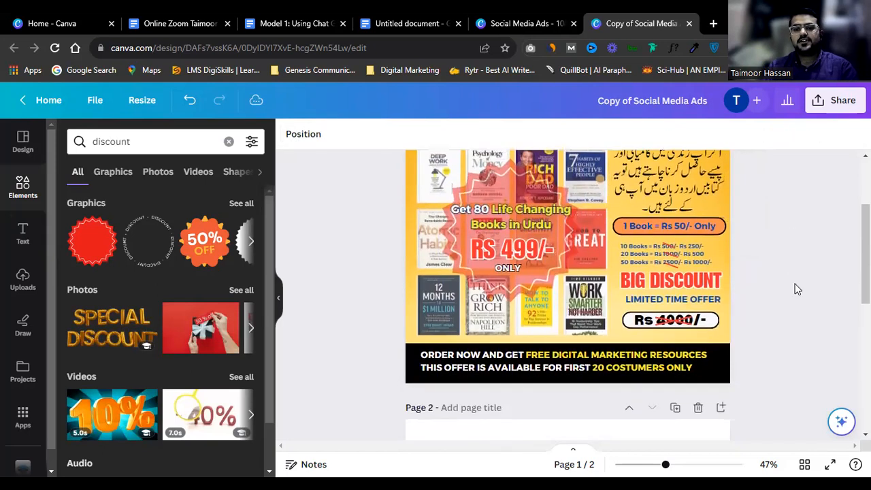
scroll(791, 289, up, 4)
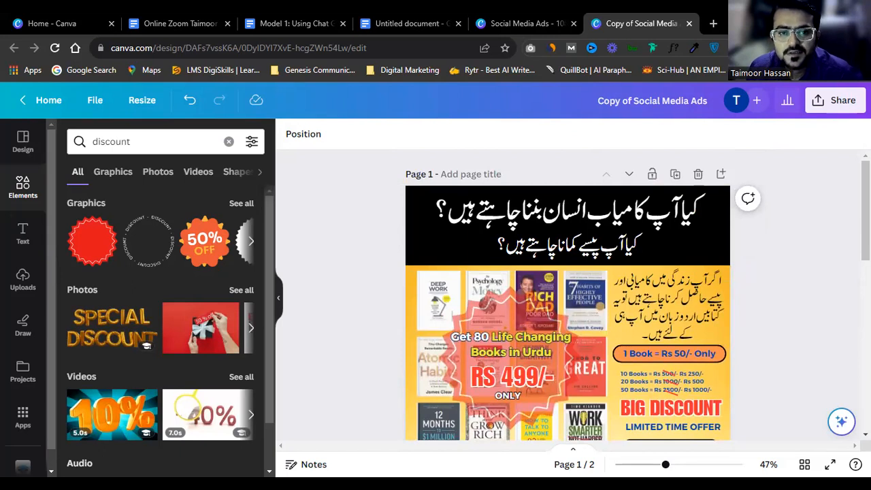
Step: Upload the '80 Books in URDU' ad image from the Downloads folder into Canva's uploads
click(34, 279)
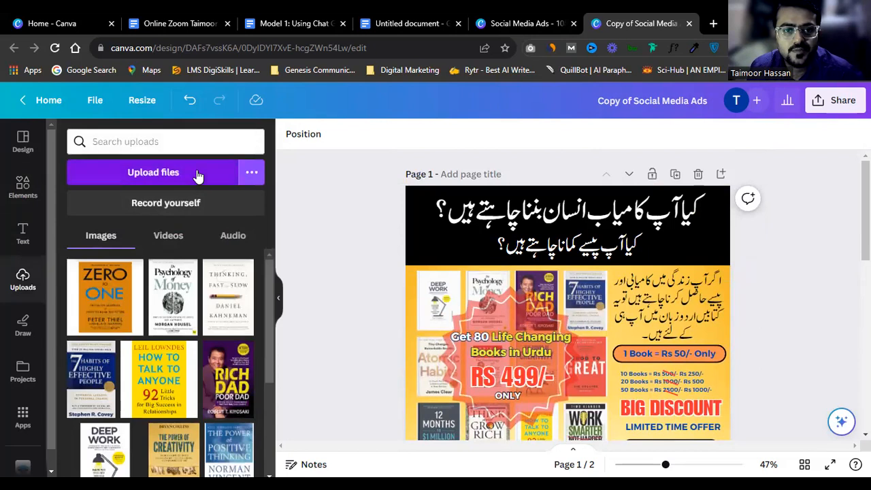
click(196, 170)
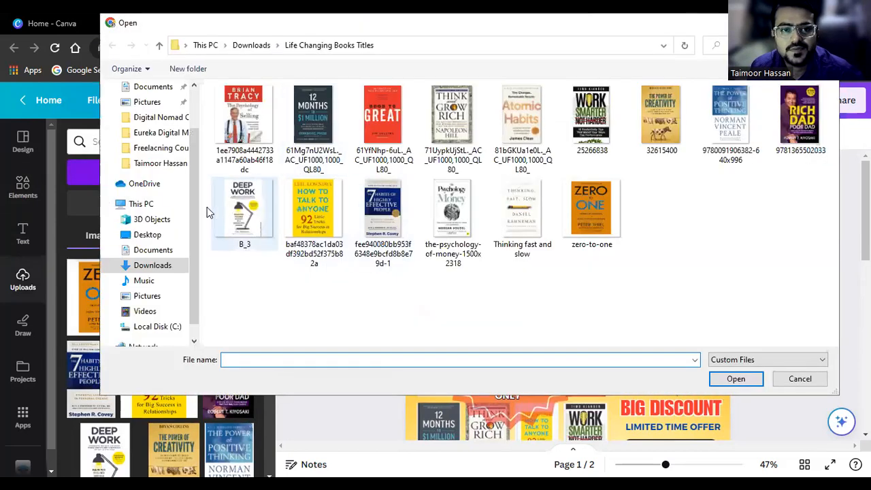
click(181, 265)
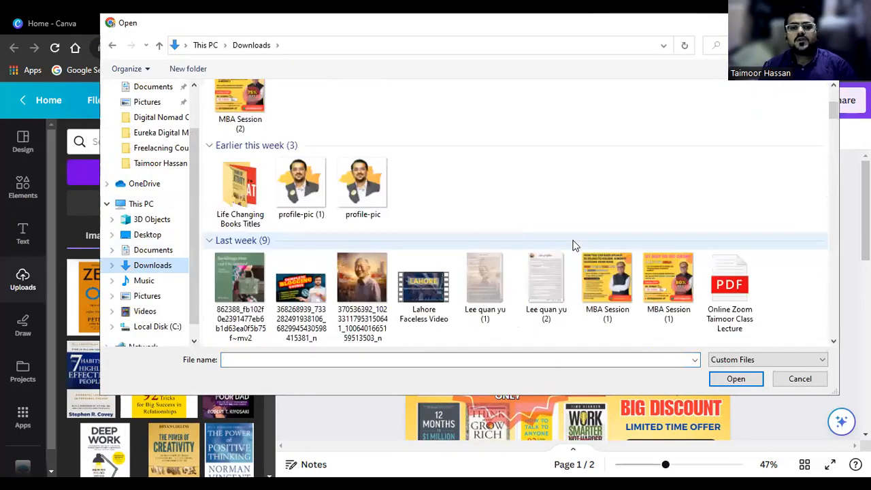
scroll(574, 245, down, 10)
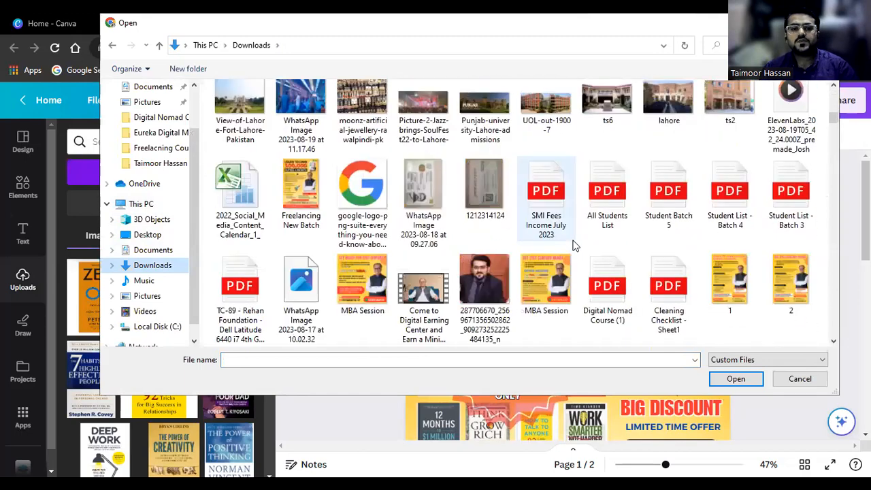
scroll(574, 244, down, 8)
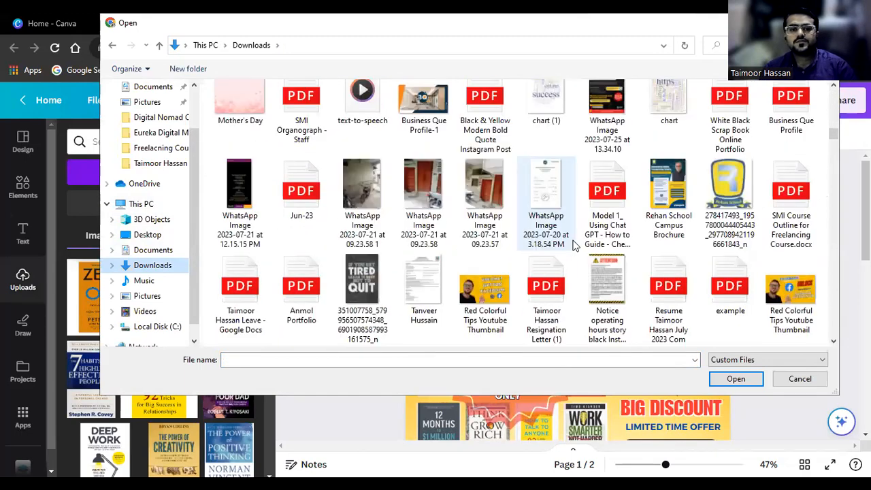
scroll(573, 245, down, 15)
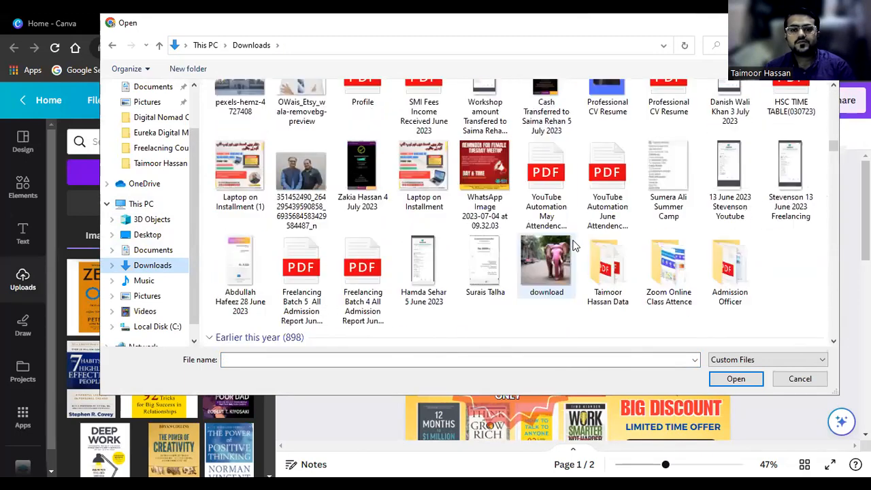
click(239, 187)
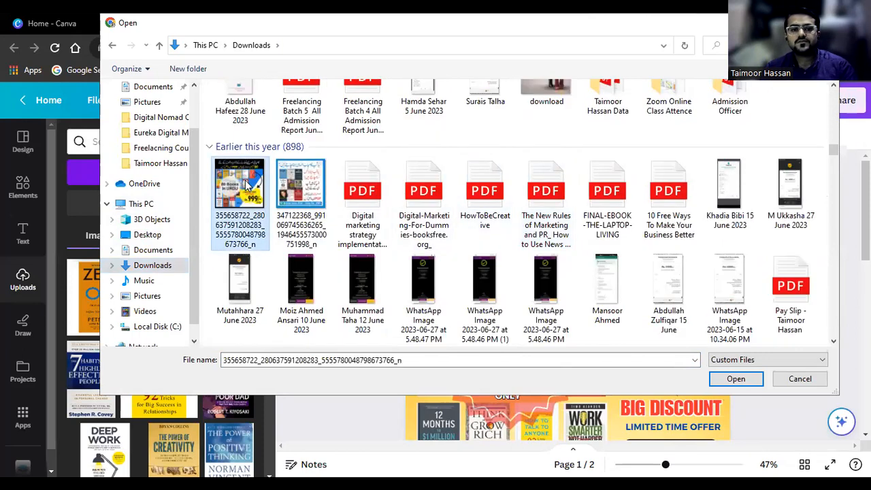
double_click(249, 187)
scroll(671, 309, down, 5)
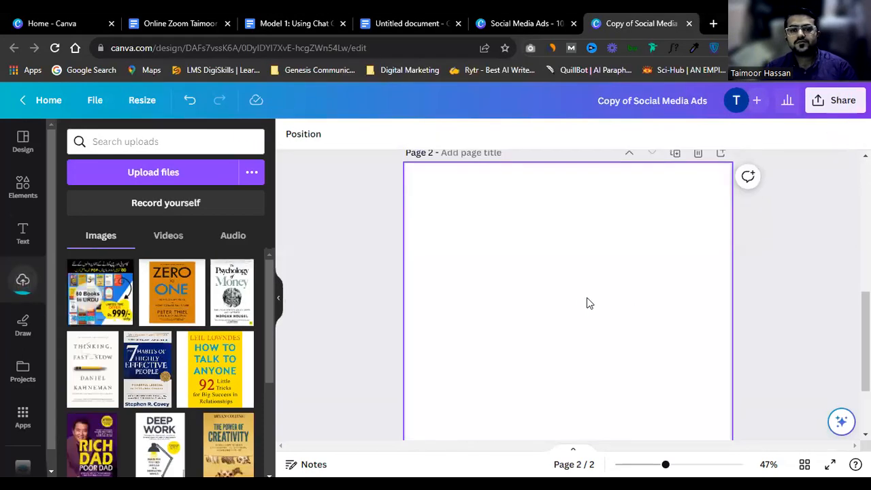
click(90, 298)
drag(512, 290, 475, 252)
scroll(579, 331, down, 3)
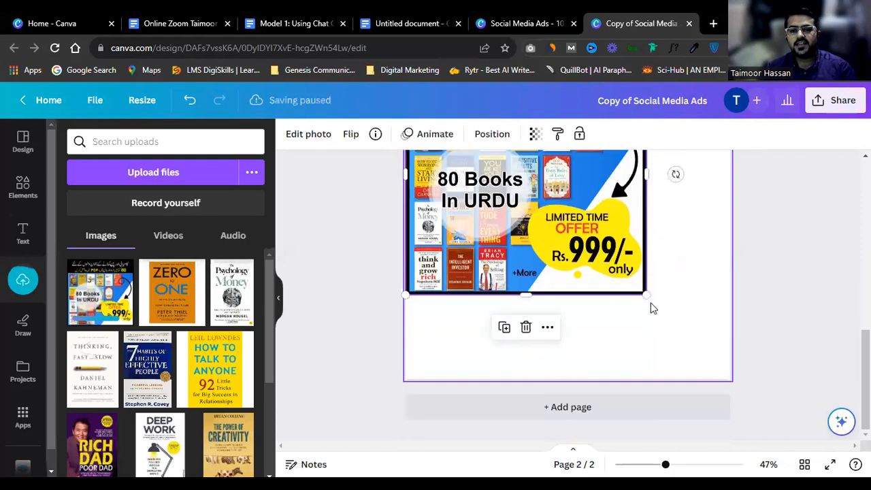
drag(649, 297, 735, 385)
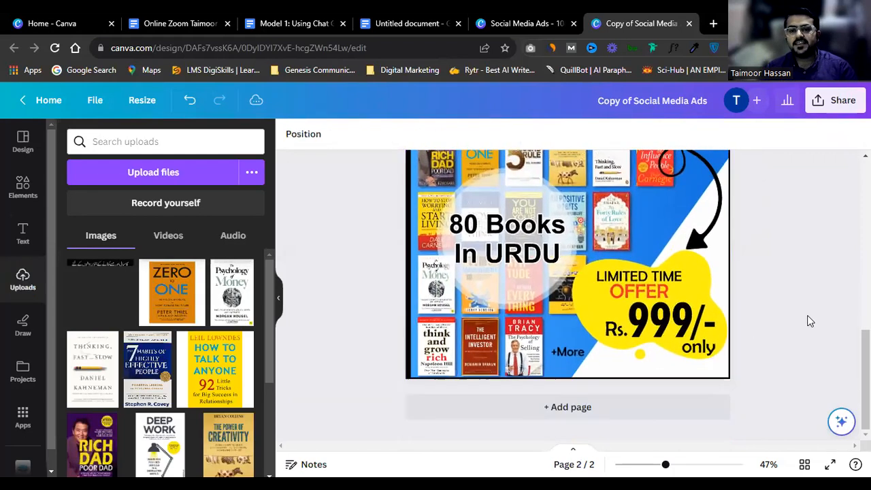
scroll(804, 317, up, 4)
scroll(651, 332, up, 1)
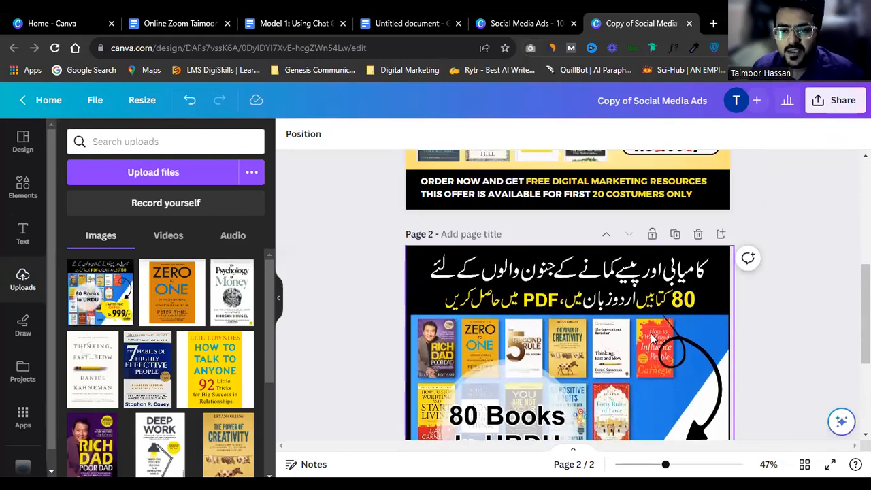
scroll(637, 315, down, 2)
scroll(638, 315, up, 1)
scroll(637, 315, down, 1)
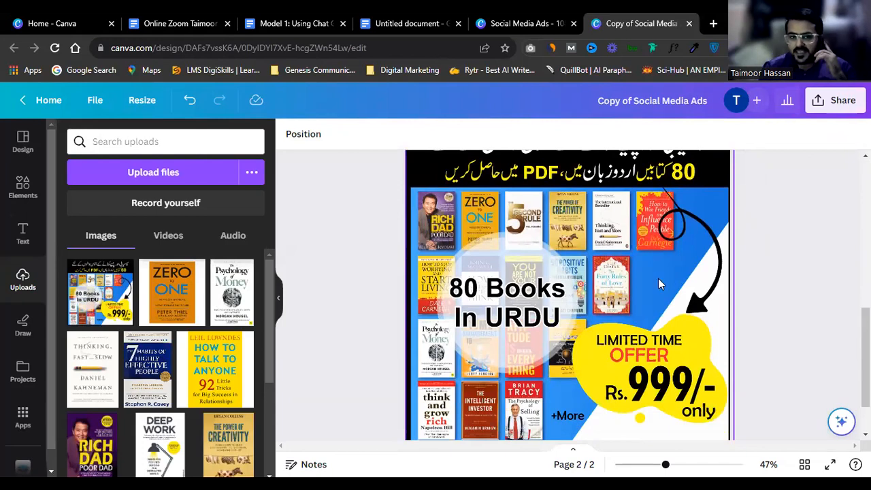
scroll(617, 318, up, 1)
scroll(615, 313, up, 5)
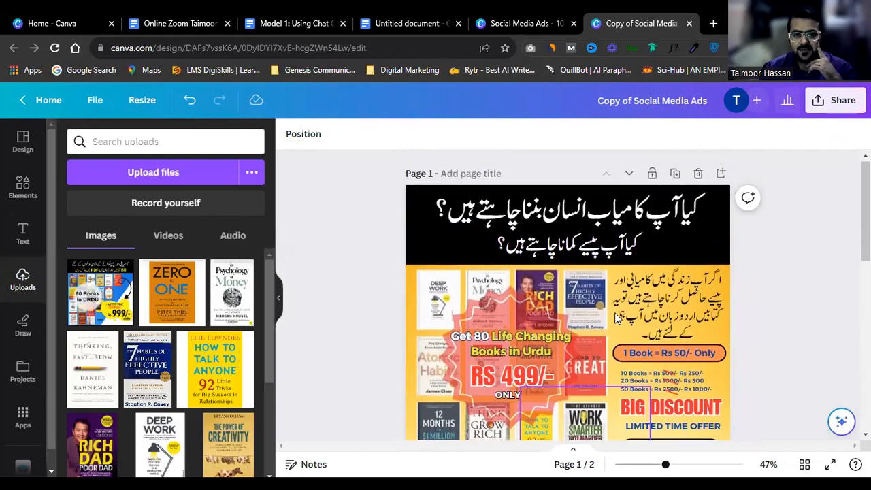
scroll(614, 314, down, 6)
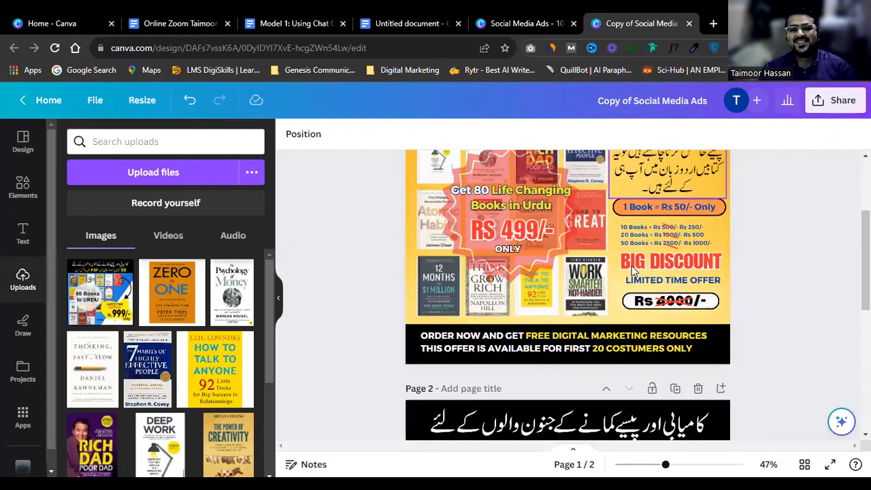
scroll(571, 320, down, 3)
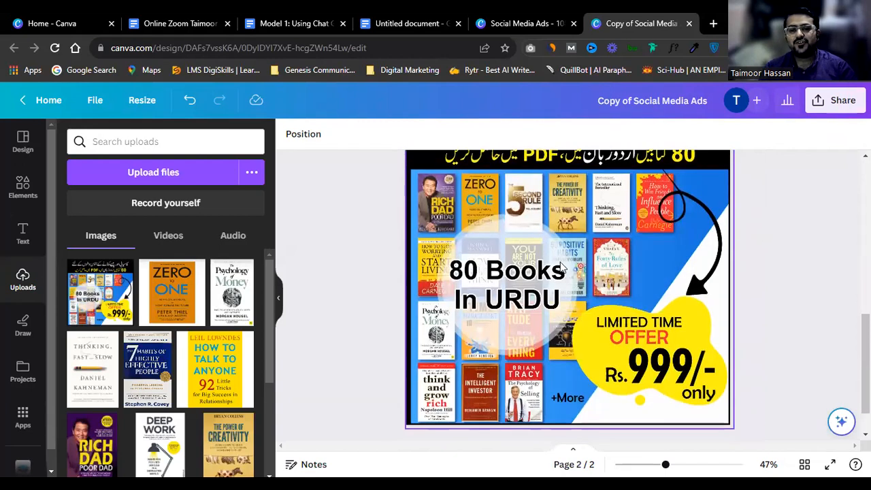
scroll(579, 292, up, 2)
scroll(579, 293, up, 5)
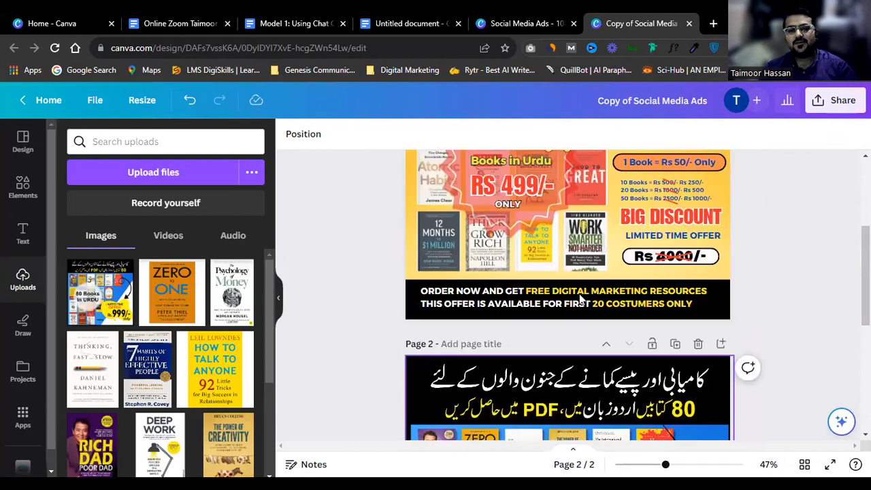
scroll(579, 293, down, 4)
click(579, 298)
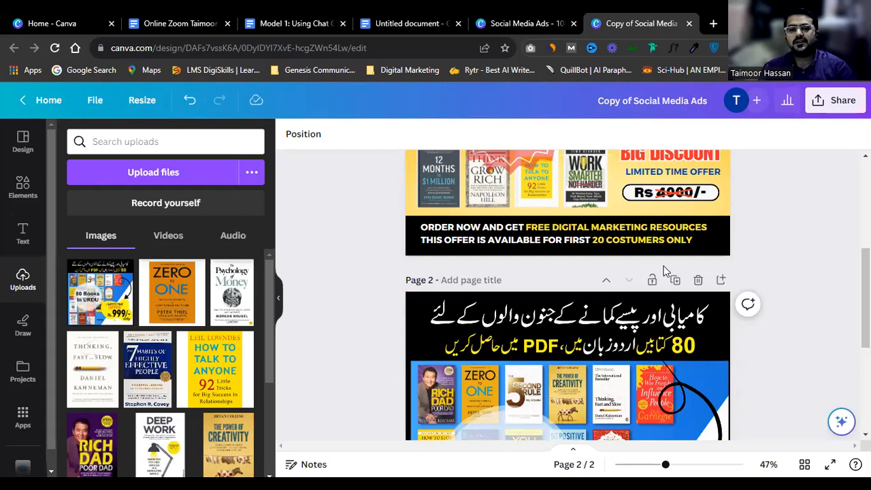
Step: Add a blank Page 3 below the two book ad pages
scroll(663, 269, down, 1)
scroll(659, 286, down, 2)
scroll(653, 313, up, 1)
scroll(649, 331, down, 1)
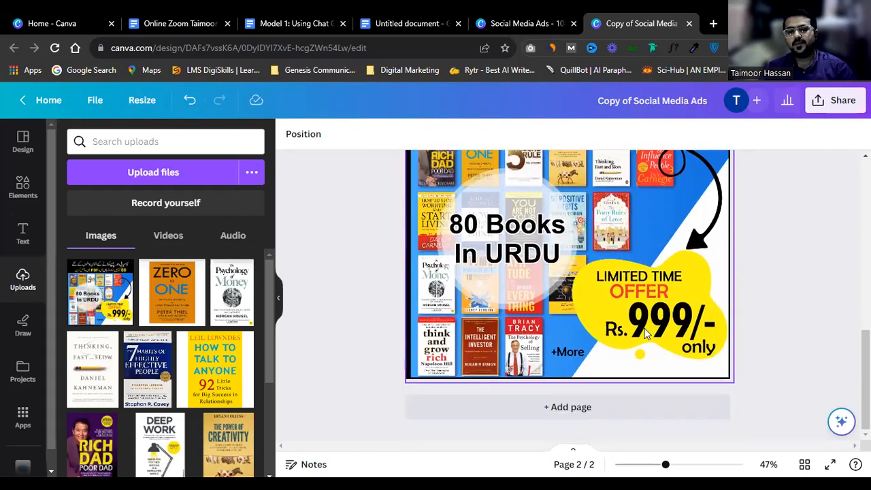
scroll(645, 331, up, 5)
scroll(512, 210, down, 2)
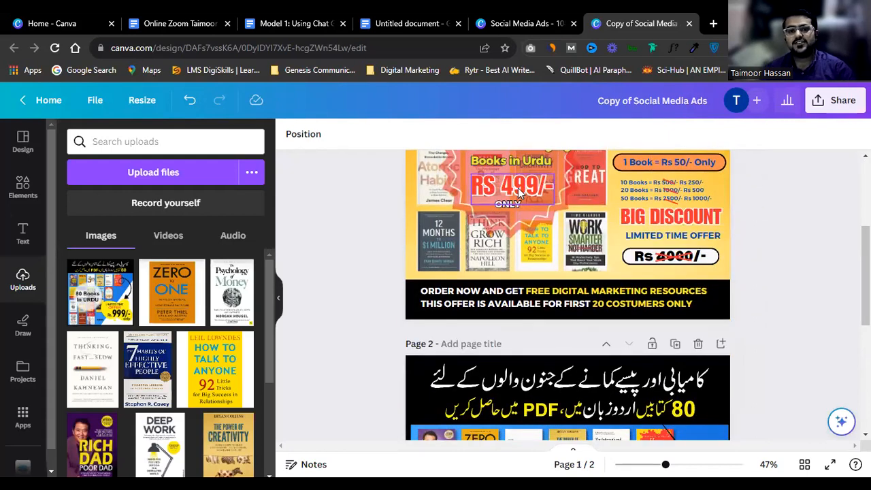
scroll(775, 190, up, 2)
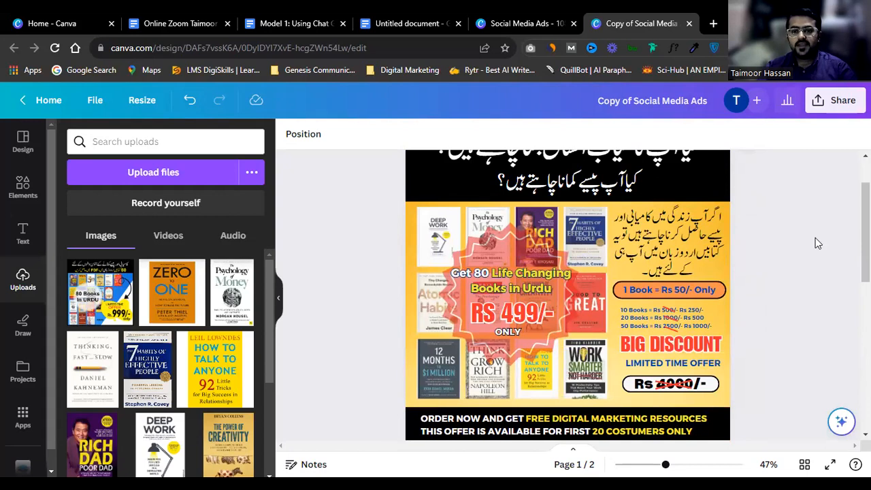
scroll(810, 293, up, 1)
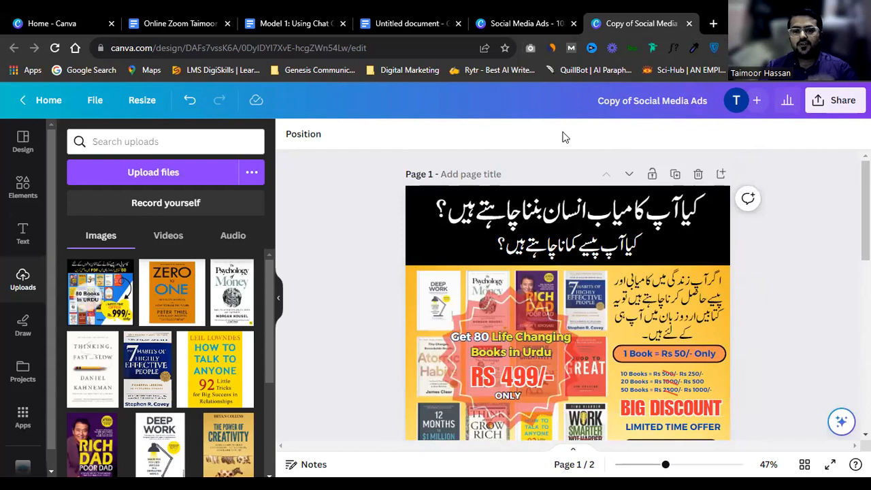
scroll(798, 242, down, 5)
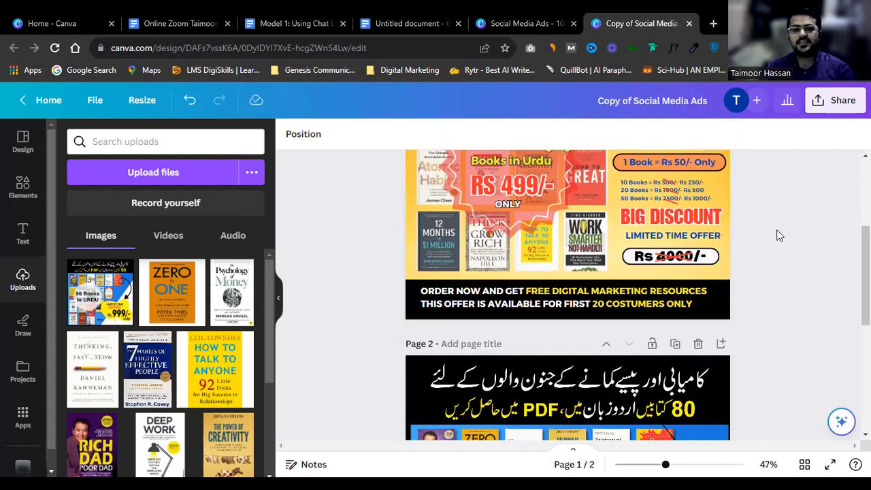
scroll(779, 236, down, 8)
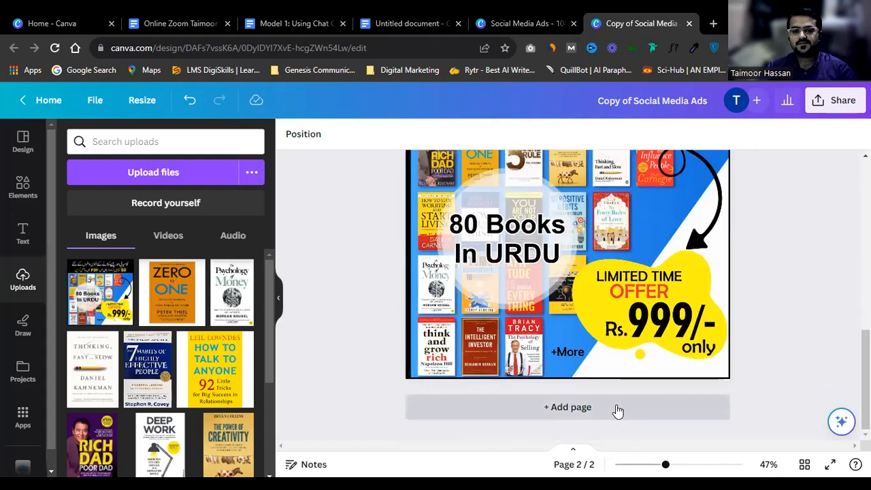
click(617, 408)
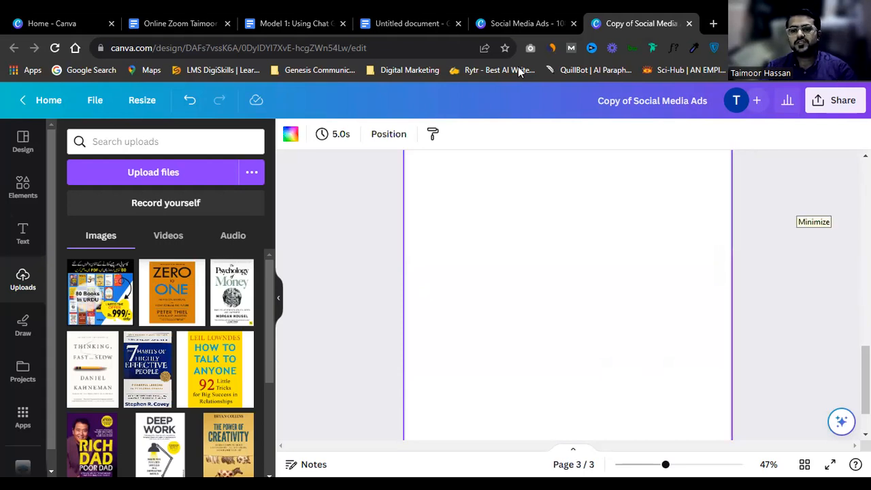
Step: Search the uploaded images for 'back', then clear the search when nothing is found
scroll(770, 216, up, 3)
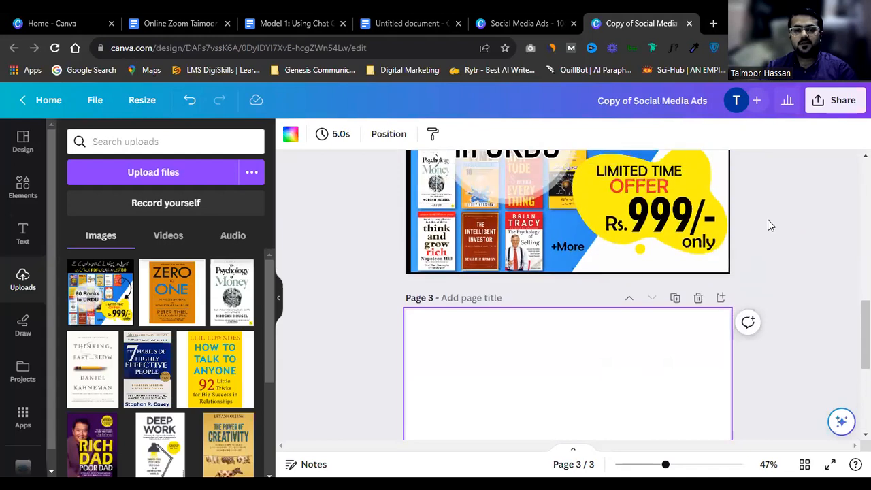
scroll(770, 225, down, 2)
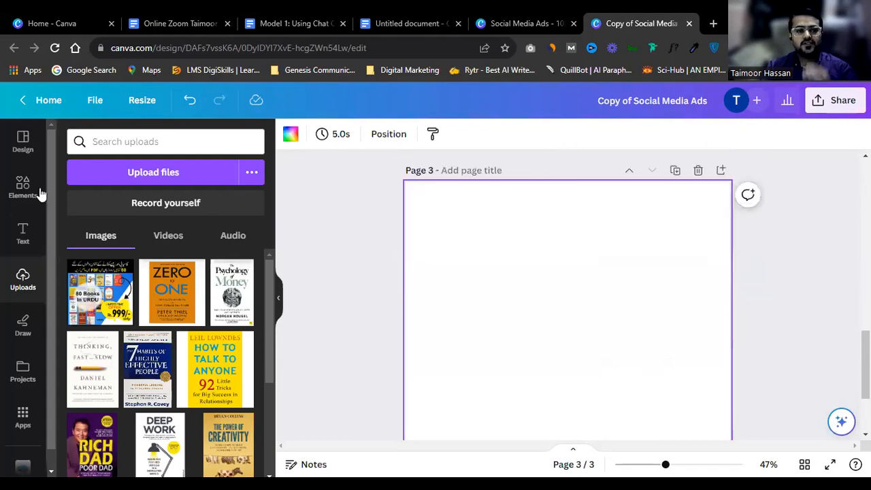
click(96, 147)
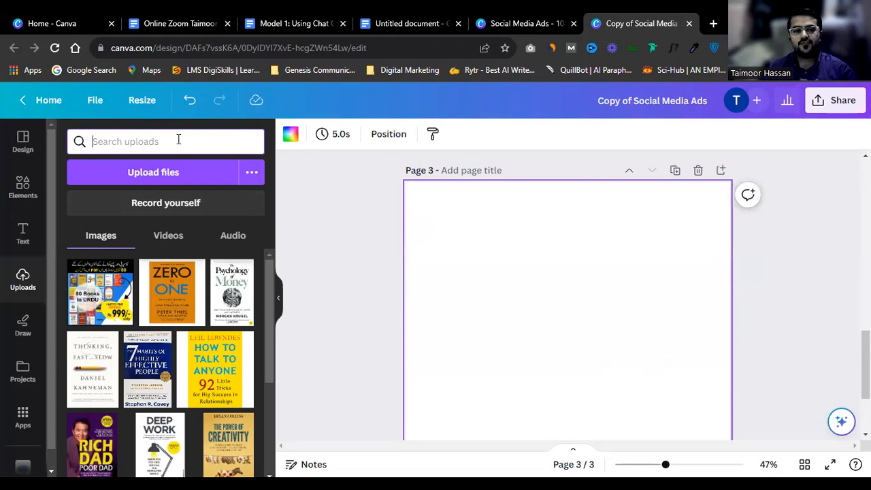
text(back)
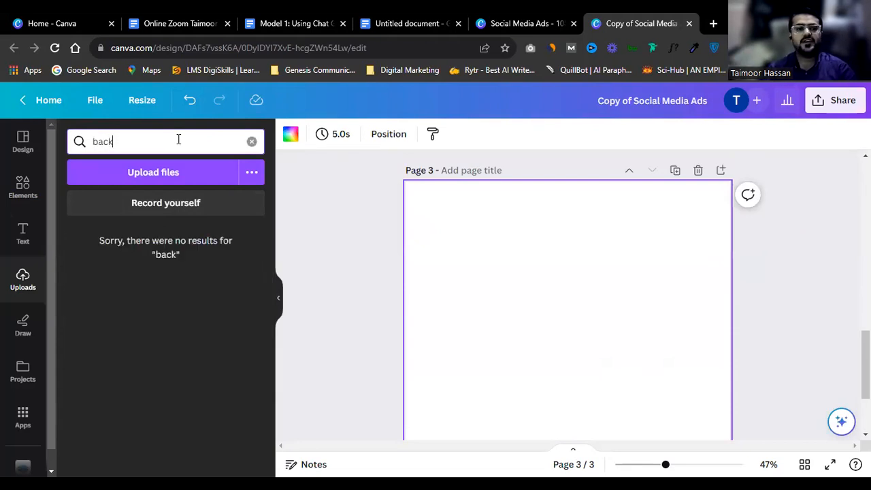
key(BackSpace)
key(BackSpace)
key(BackSpace)
key(BackSpace)
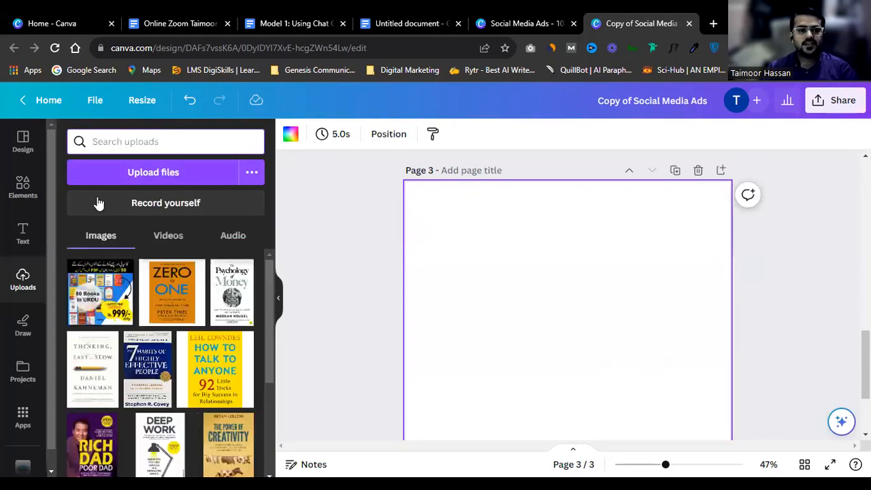
Step: Search Elements for 'blue background', replacing the old search term and picking the suggestion
click(13, 189)
click(153, 143)
double_click(153, 142)
text(back)
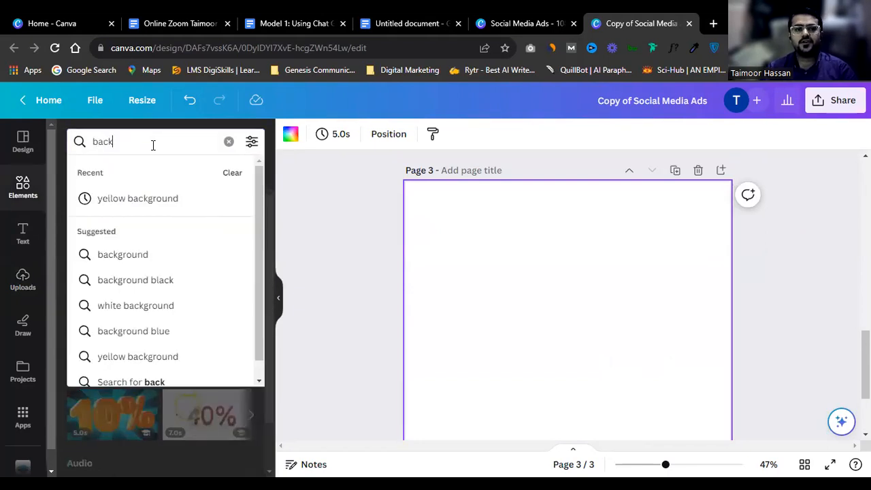
double_click(153, 143)
text(ye)
key(BackSpace)
key(BackSpace)
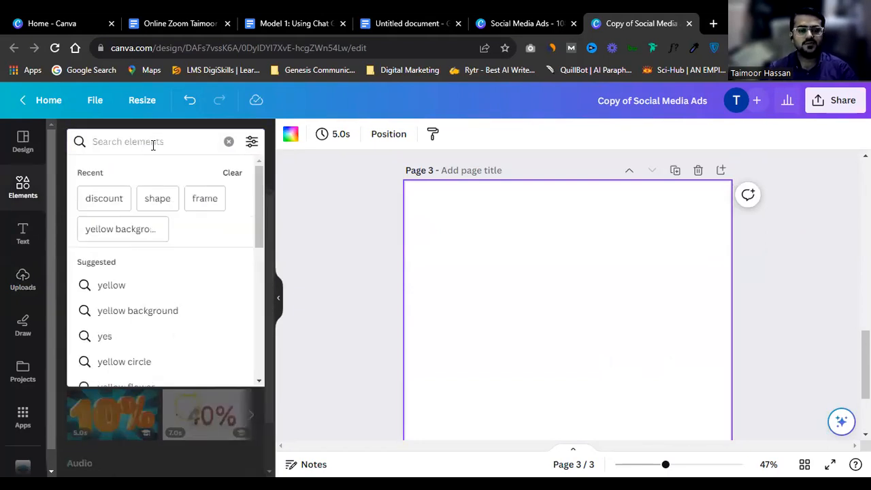
text(blue bac)
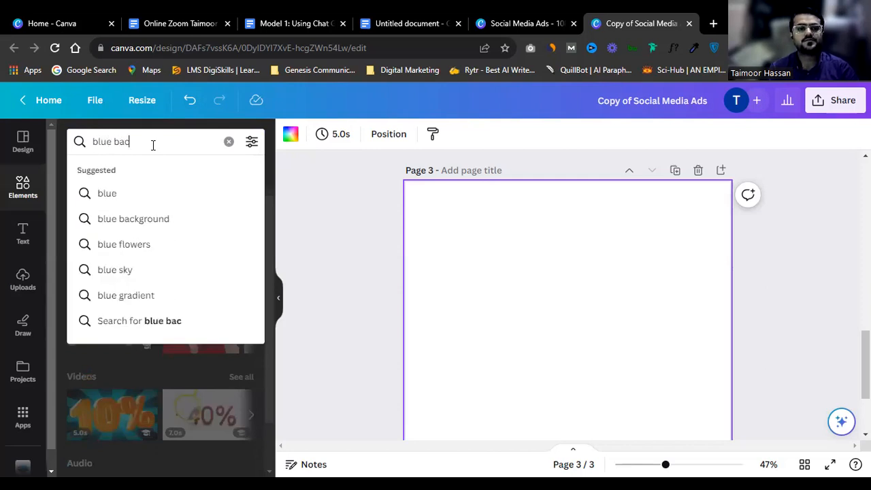
key(Down)
key(Down)
key(Up)
key(Return)
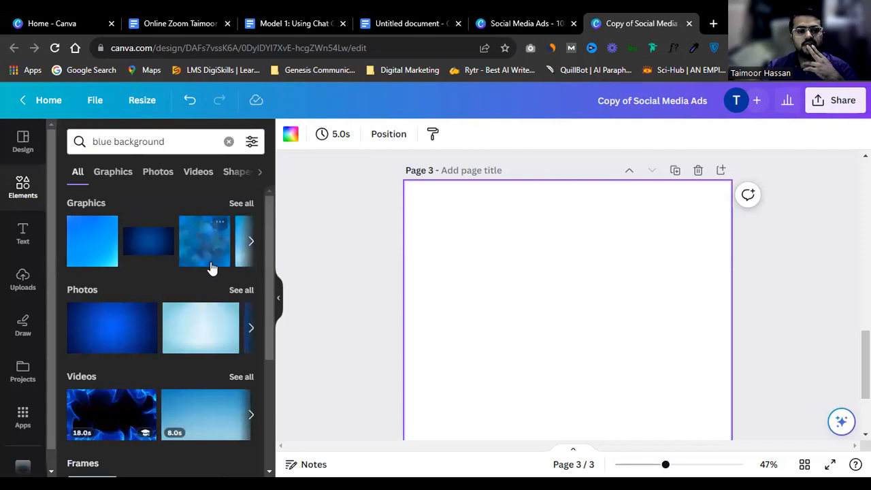
Step: Set a blue gradient graphic as page 3's background, discarding the circuit and navy trials
click(242, 203)
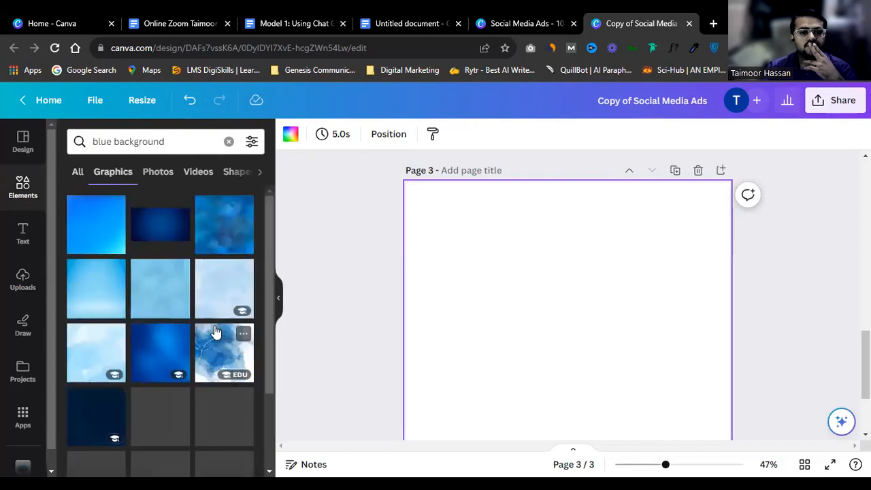
scroll(185, 367, down, 2)
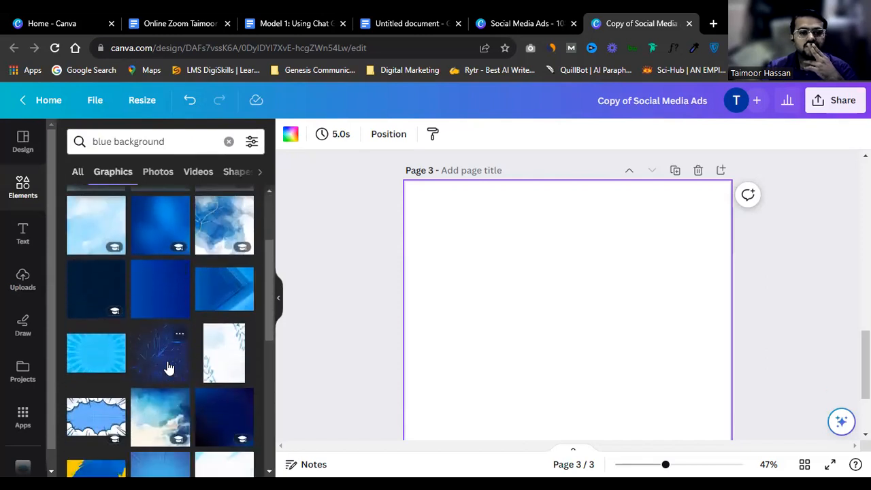
click(168, 367)
click(83, 292)
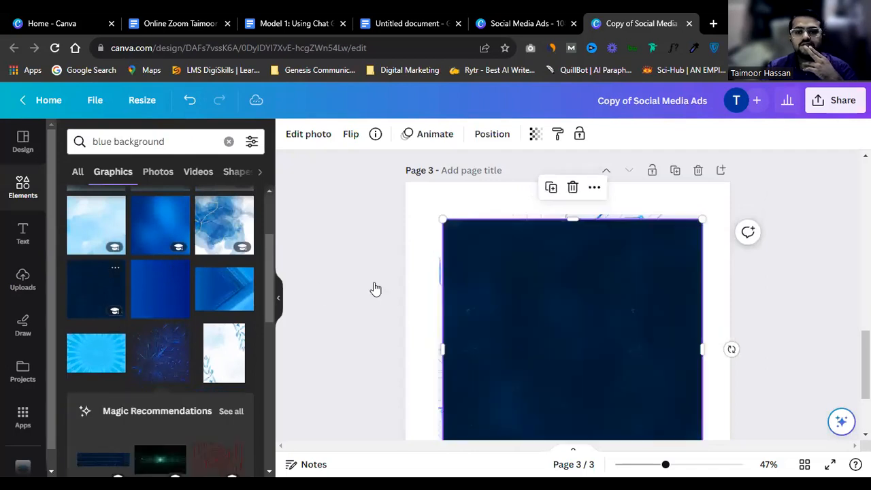
key(Delete)
click(549, 299)
key(Delete)
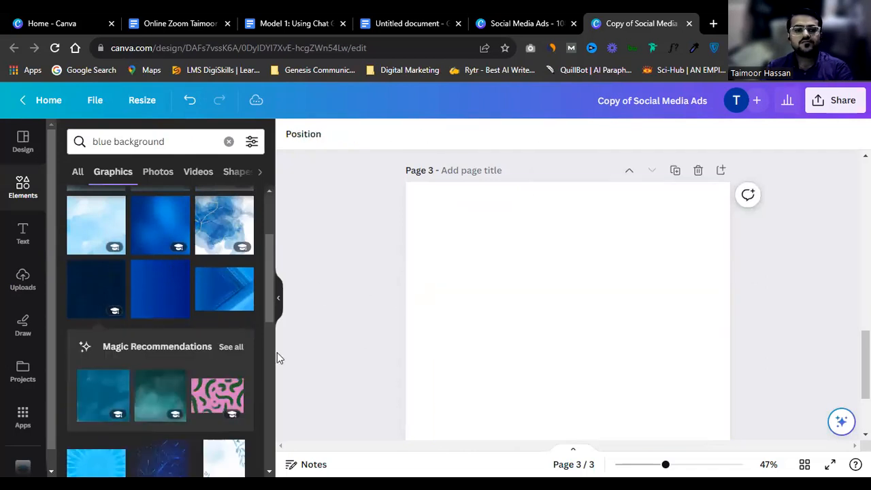
click(156, 282)
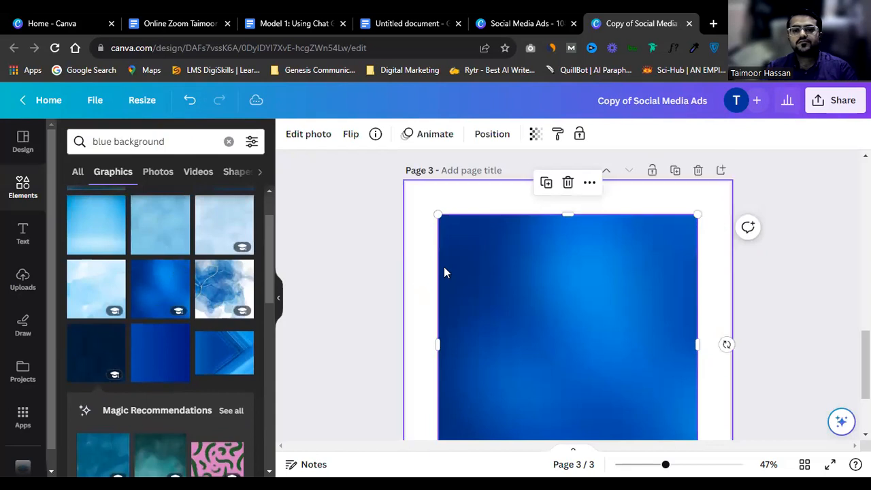
right_click(449, 265)
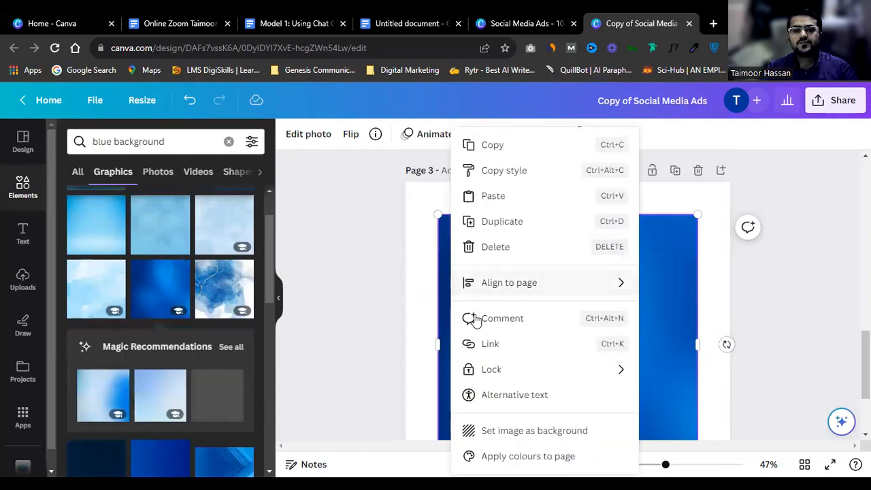
click(504, 430)
Step: Try a blue watercolour graphic on page 3, then delete it
scroll(601, 313, down, 2)
scroll(600, 313, up, 2)
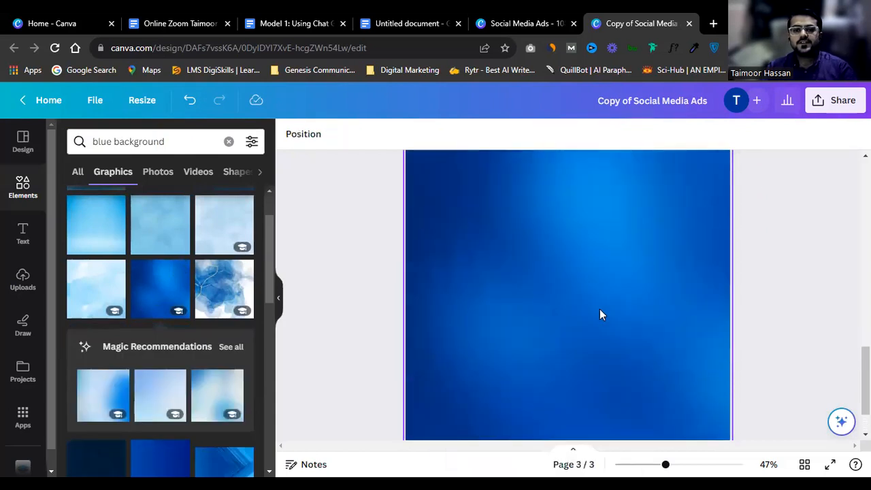
click(227, 237)
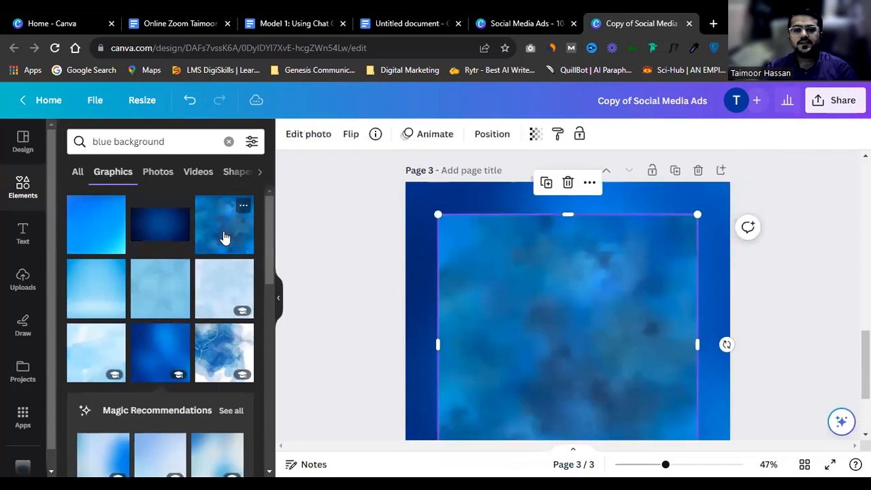
key(Delete)
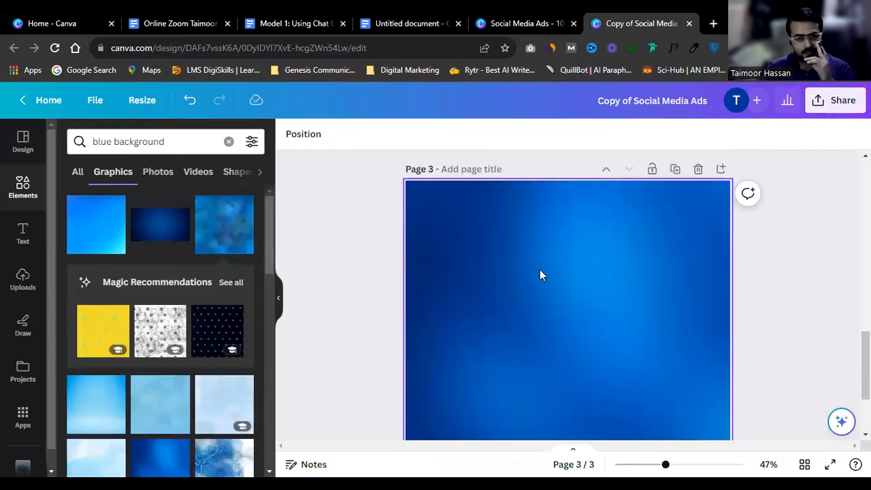
scroll(539, 269, down, 1)
scroll(538, 269, up, 3)
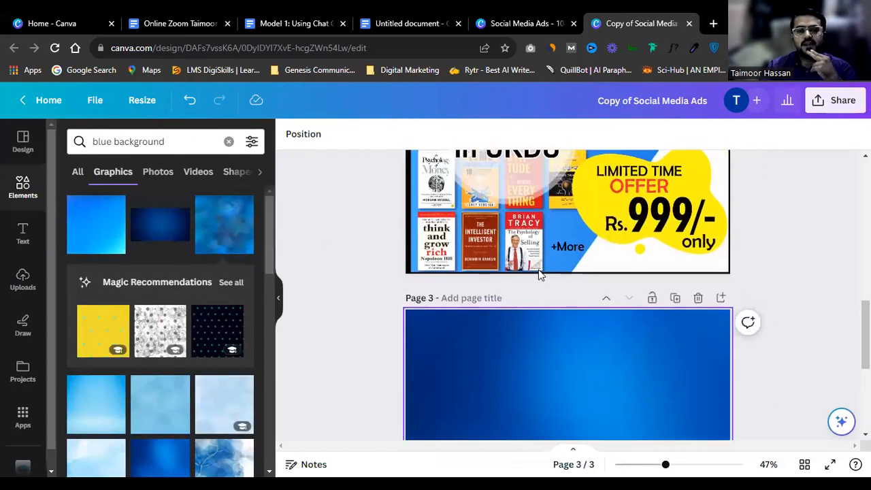
scroll(538, 269, down, 2)
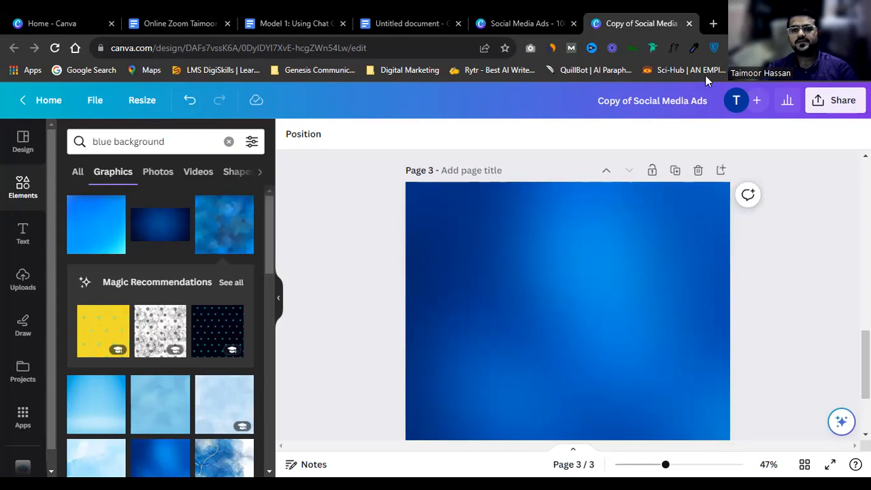
Step: Open a new Chrome tab, load Google, then go to chat.openai.com via the suggestion
click(712, 23)
text(g)
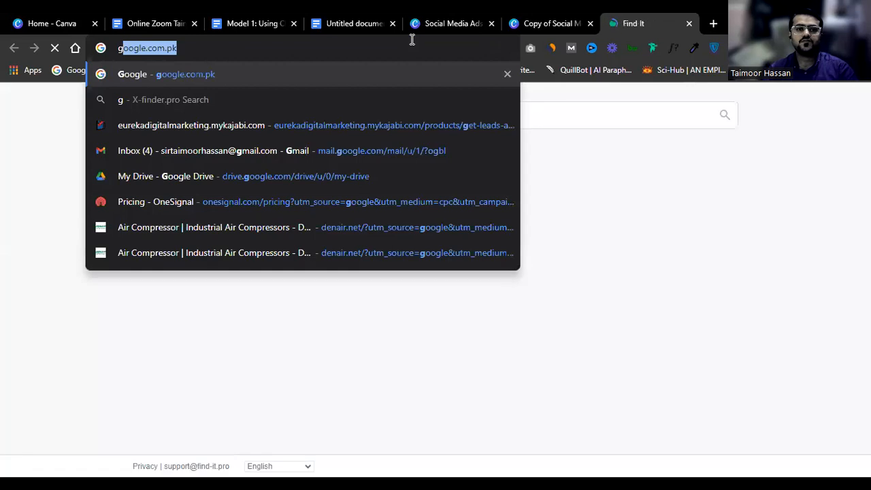
key(Return)
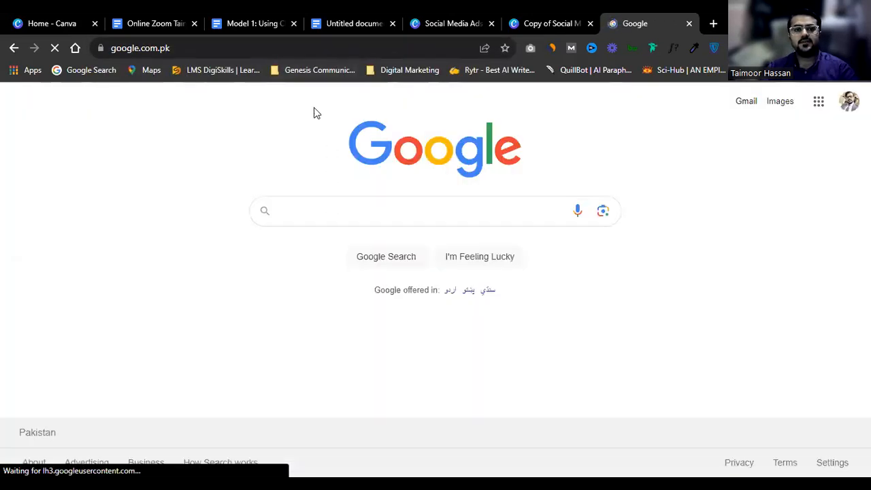
click(330, 48)
text(c)
key(Down)
key(Down)
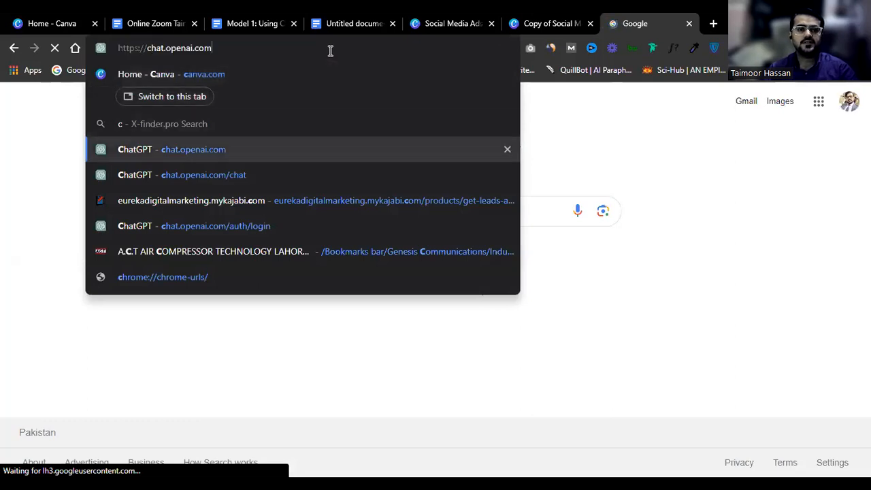
key(Return)
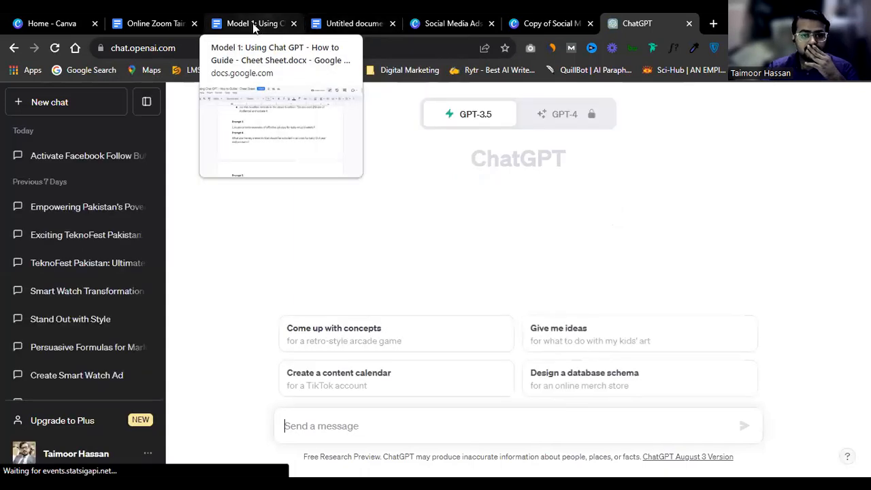
Step: Select the Prompt 5 Example 1 headline-formula paragraph in the cheat sheet, then return to ChatGPT
click(202, 27)
scroll(337, 247, down, 1)
scroll(336, 248, up, 4)
scroll(336, 248, up, 8)
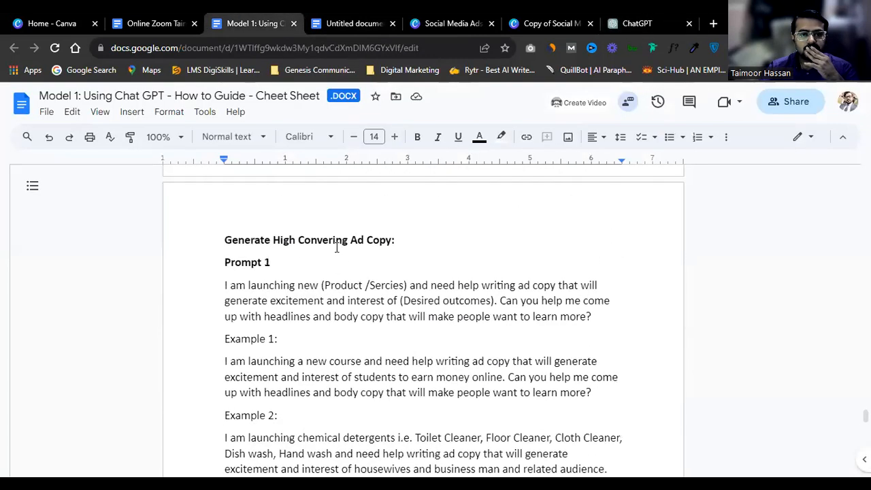
scroll(336, 247, down, 5)
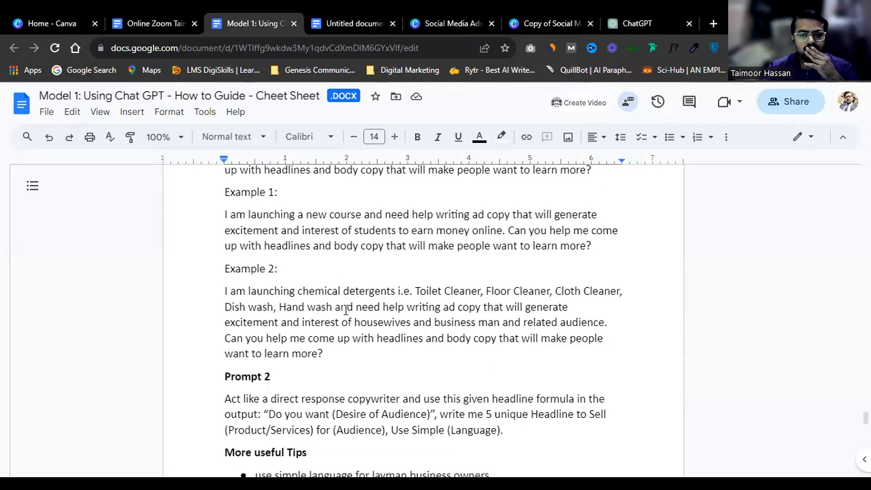
scroll(346, 310, down, 9)
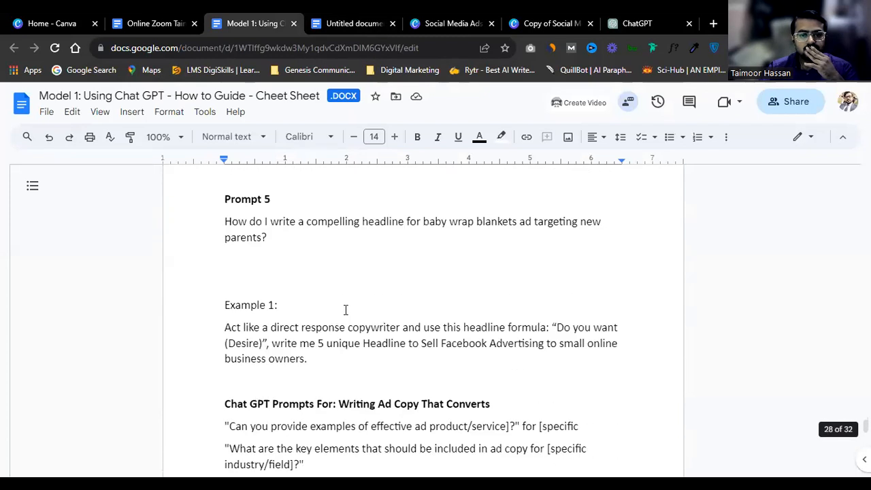
scroll(345, 312, down, 1)
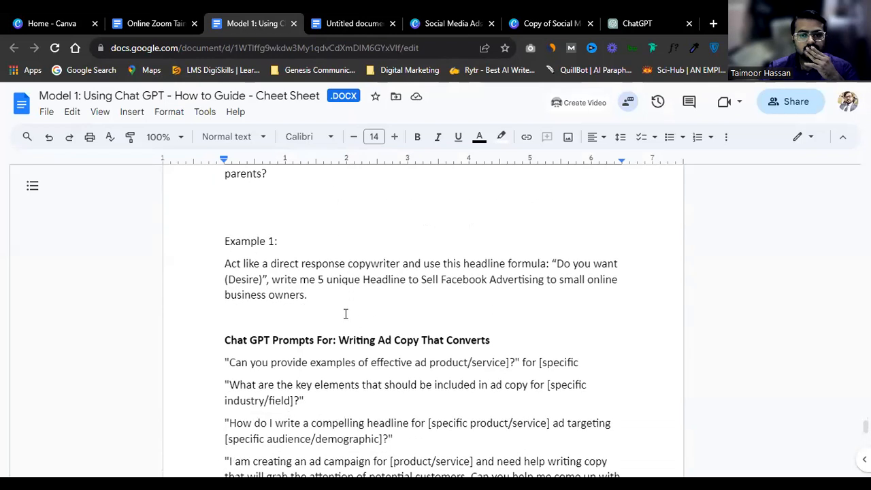
double_click(304, 266)
triple_click(304, 266)
key(ctrl+c)
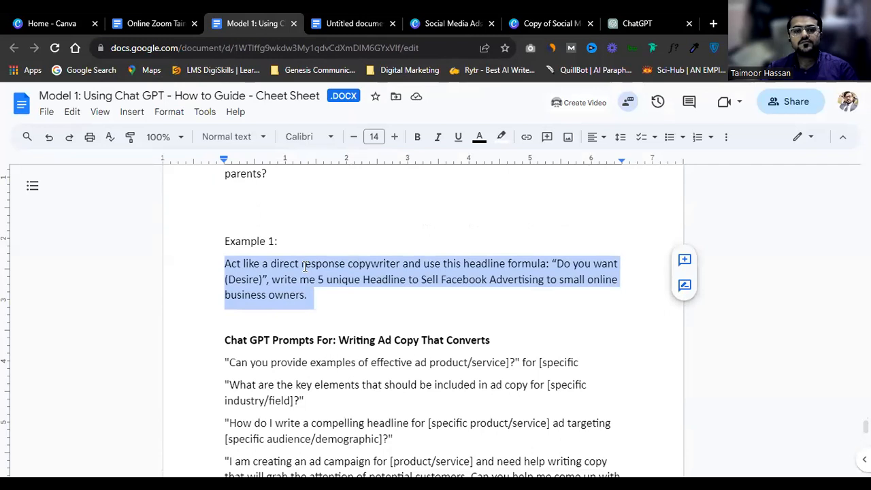
scroll(304, 266, up, 1)
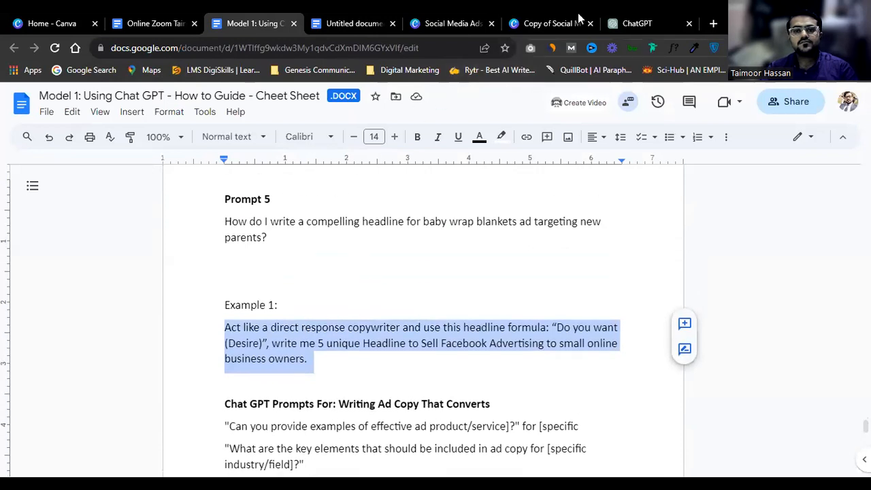
scroll(470, 253, up, 2)
scroll(501, 220, up, 1)
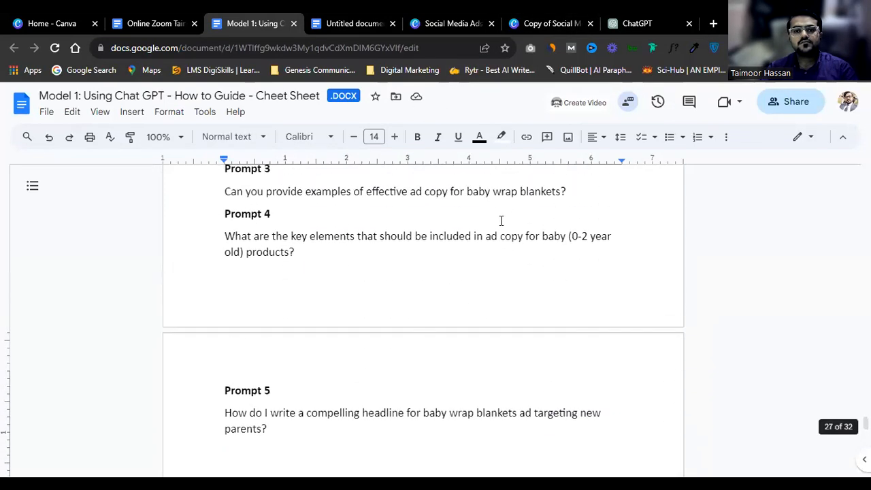
click(623, 23)
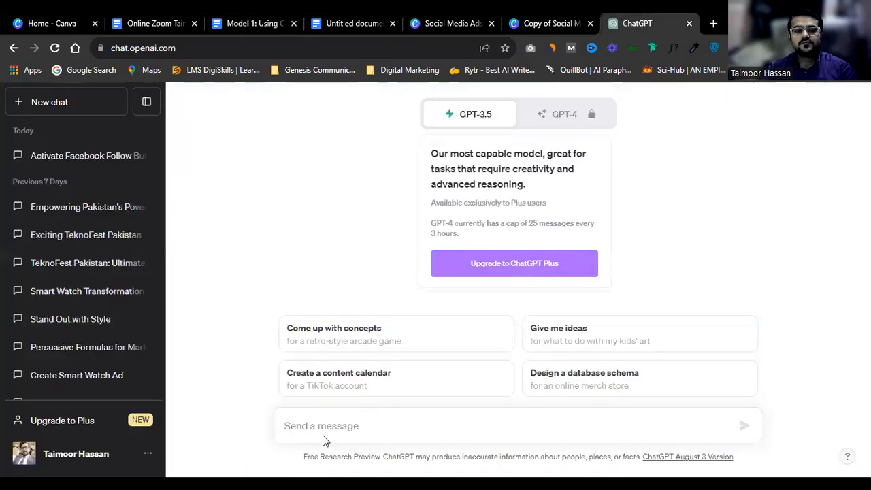
Step: Paste the prompt, add 'of the audience' and replace Facebook Advertising with 'Graphics Designing Services'
click(334, 417)
key(ctrl+v)
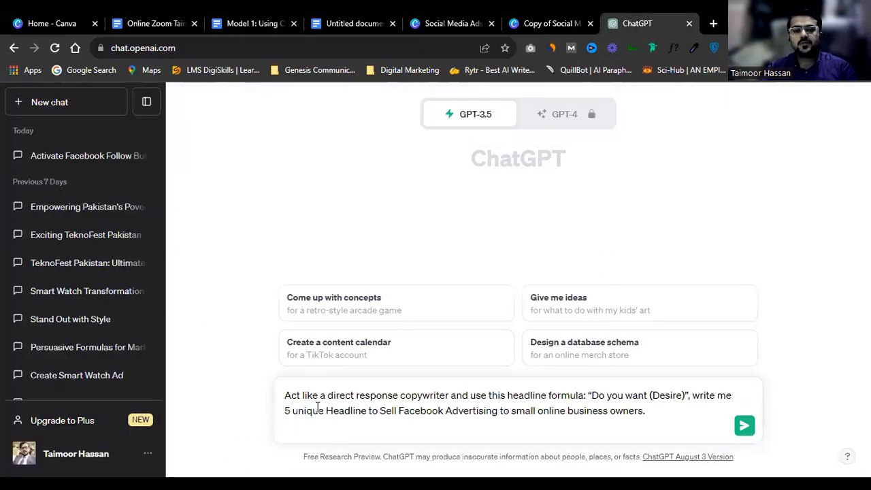
key(BackSpace)
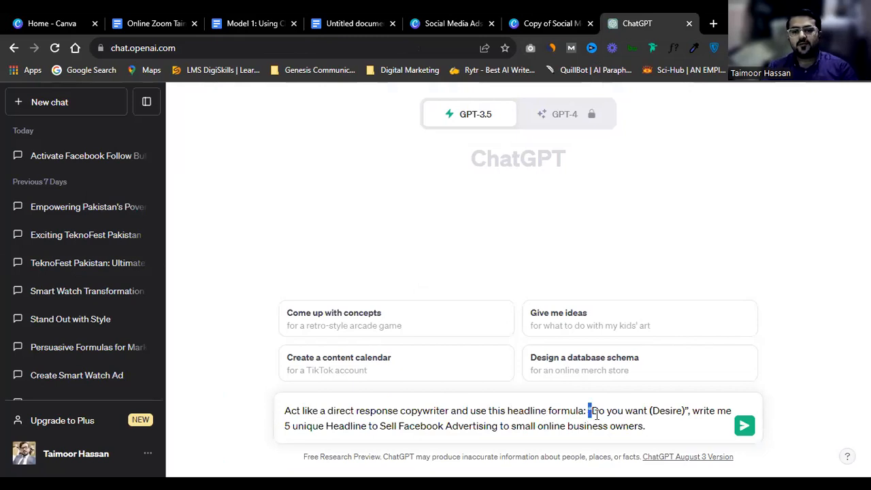
key(Right)
key(Right)
key(Right)
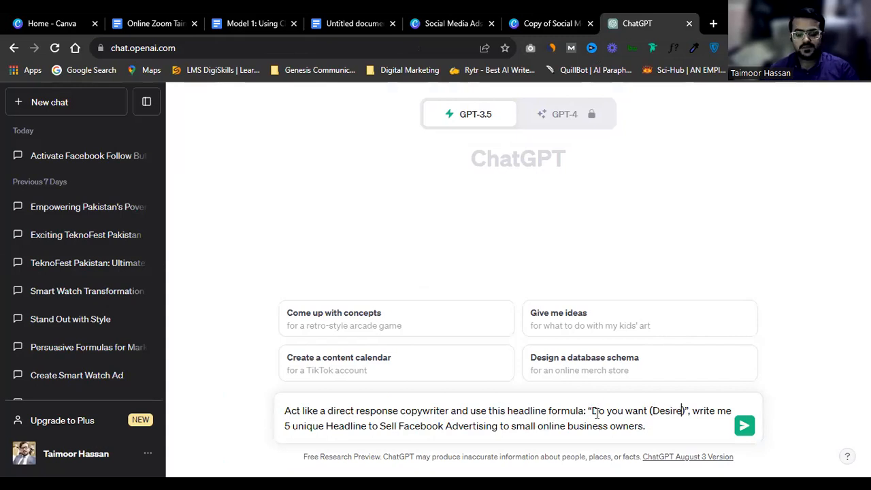
text(of the )
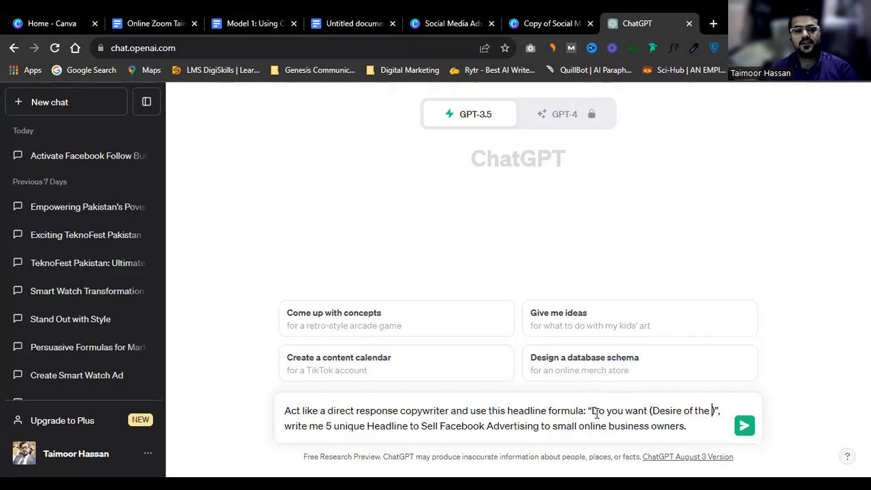
text(audience)
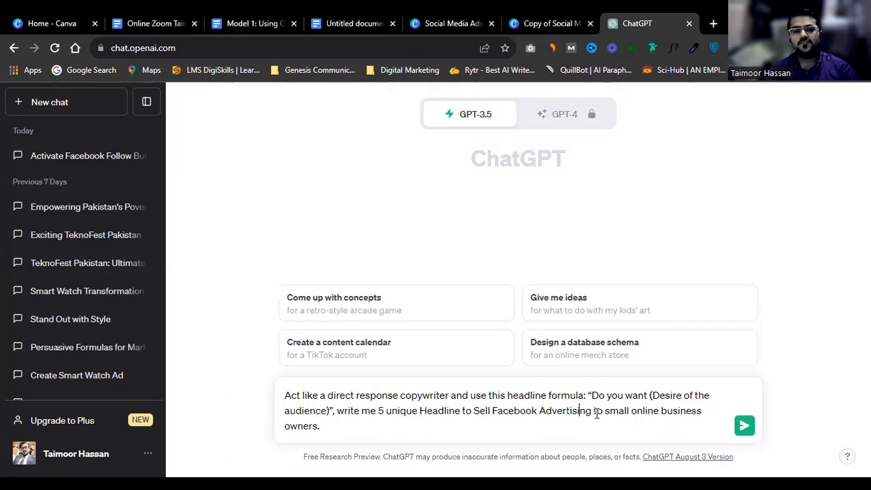
key(shift+Right)
key(shift+Right)
key(shift+Right)
key(shift+Right)
key(shift+Right)
key(shift+Right)
key(shift+Right)
key(shift+Right)
key(shift+Right)
key(shift+Right)
key(shift+Right)
key(shift+Right)
key(shift+Right)
key(shift+Right)
key(shift+Right)
key(shift+Right)
key(shift+Right)
key(shift+Right)
key(shift+Right)
key(shift+Right)
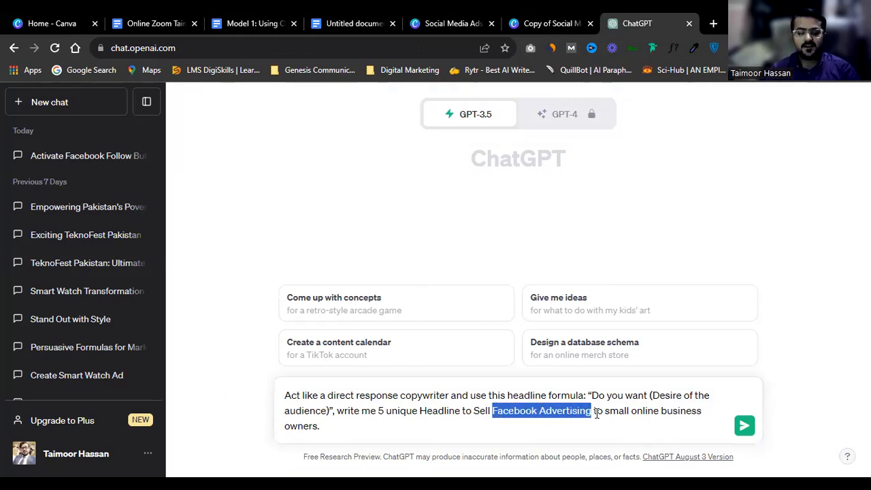
text(G)
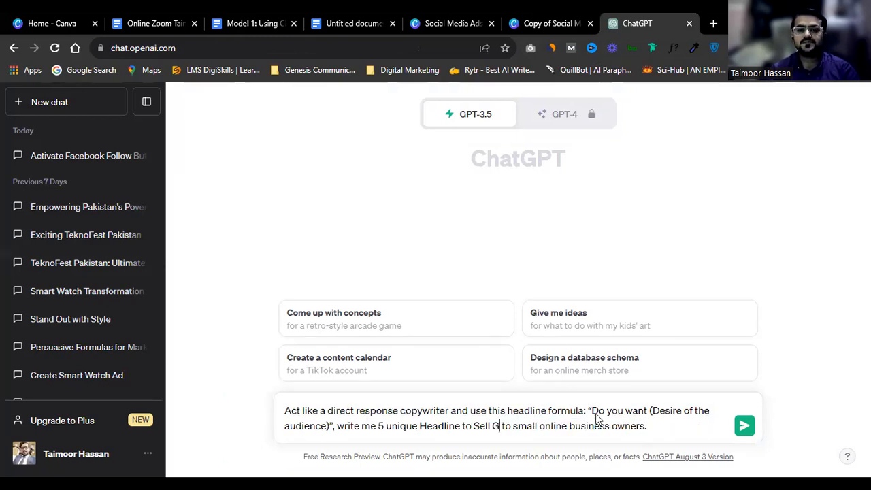
text(raphi)
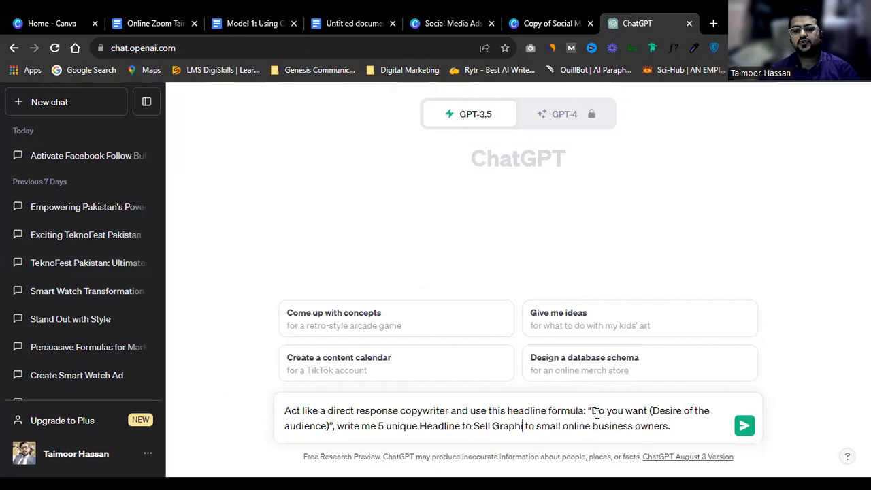
text(cs Designing Services)
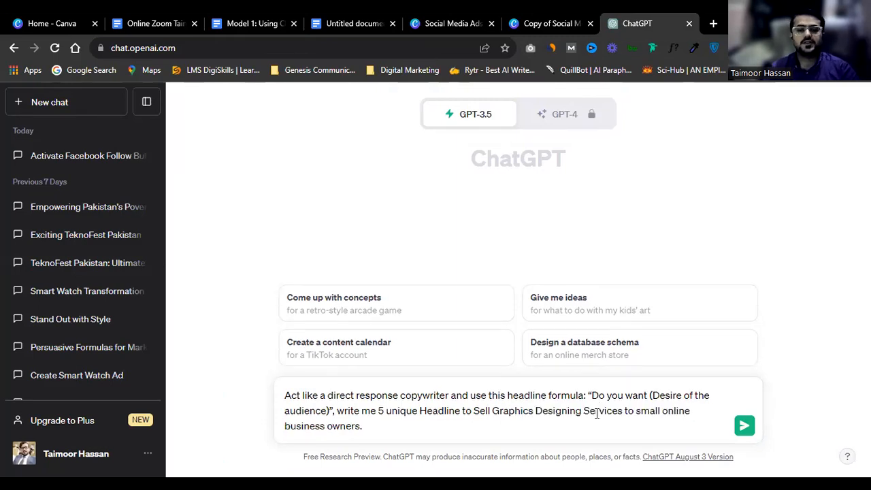
Step: Delete 'small' from the prompt and retype the leftover word as 'Online'
double_click(648, 410)
key(shift+Right)
key(shift+Right)
key(shift+Right)
key(shift+Right)
key(Right)
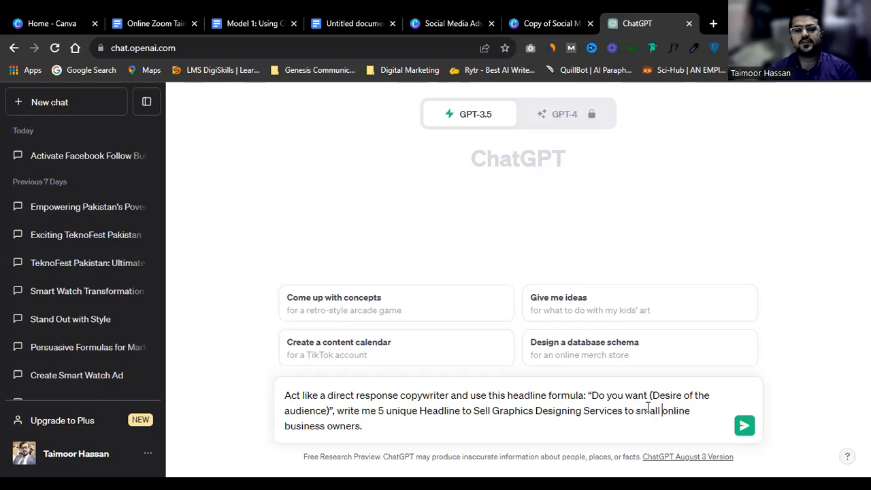
key(shift+Left)
key(shift+Left)
key(shift+Left)
key(shift+Left)
key(shift+Left)
key(shift+Left)
key(shift+Left)
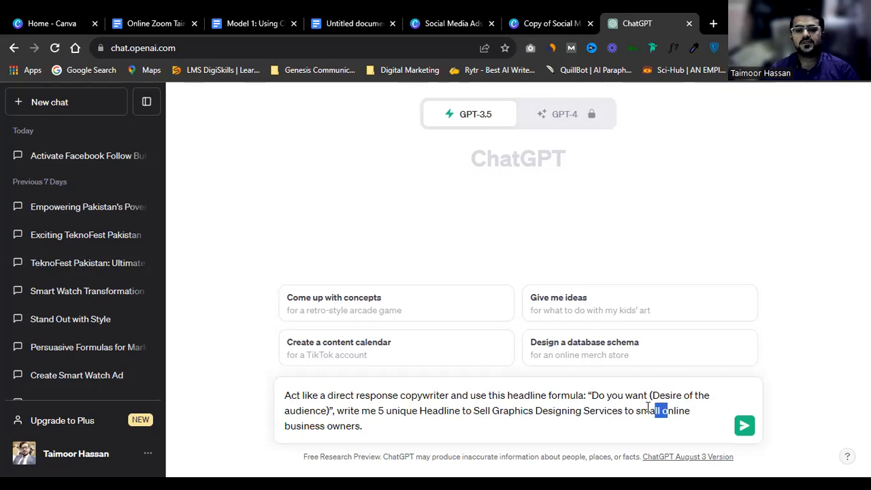
key(BackSpace)
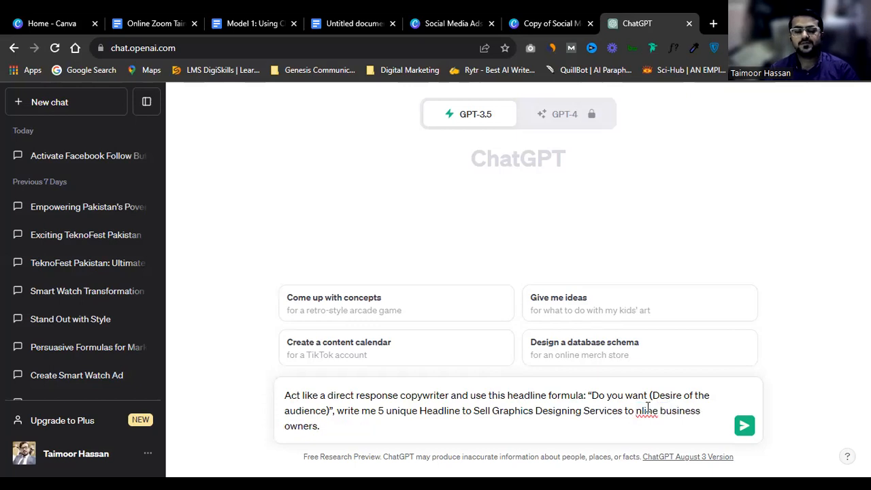
key(shift+Right)
key(shift+Right)
key(shift+Right)
key(shift+Right)
key(Left)
key(shift+Right)
key(shift+Right)
key(shift+Right)
key(shift+Right)
key(shift+Right)
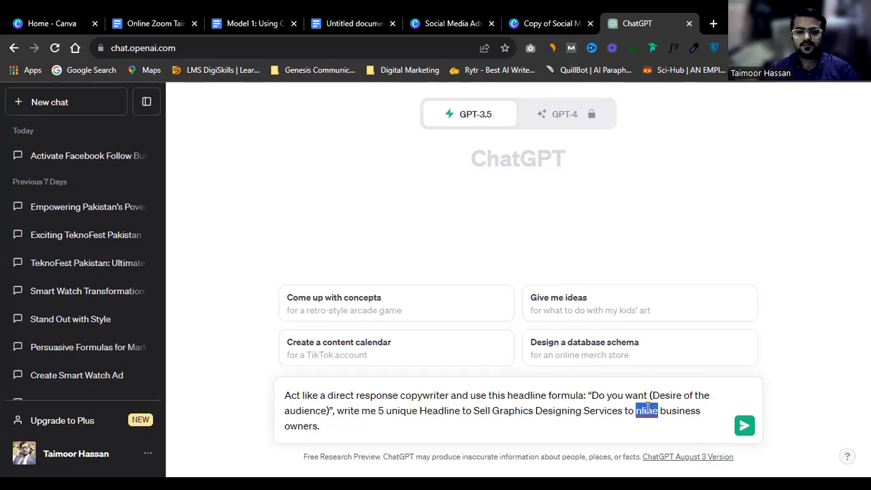
text(On)
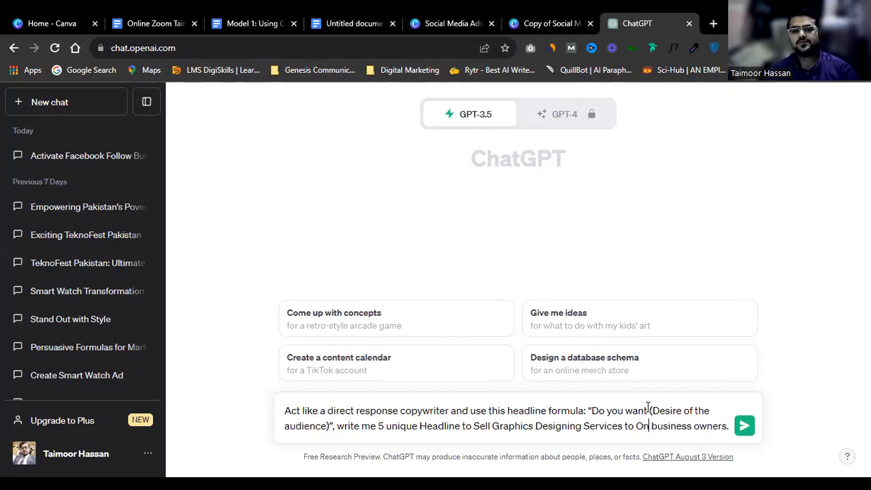
text(line)
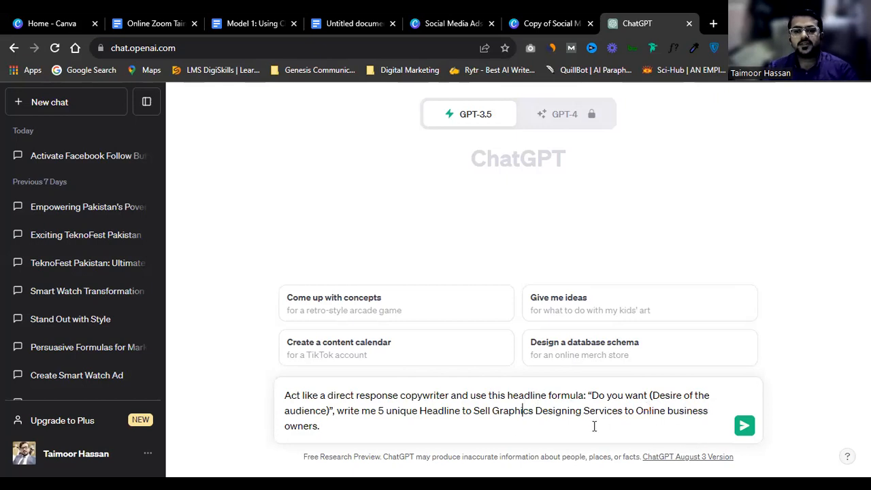
click(748, 435)
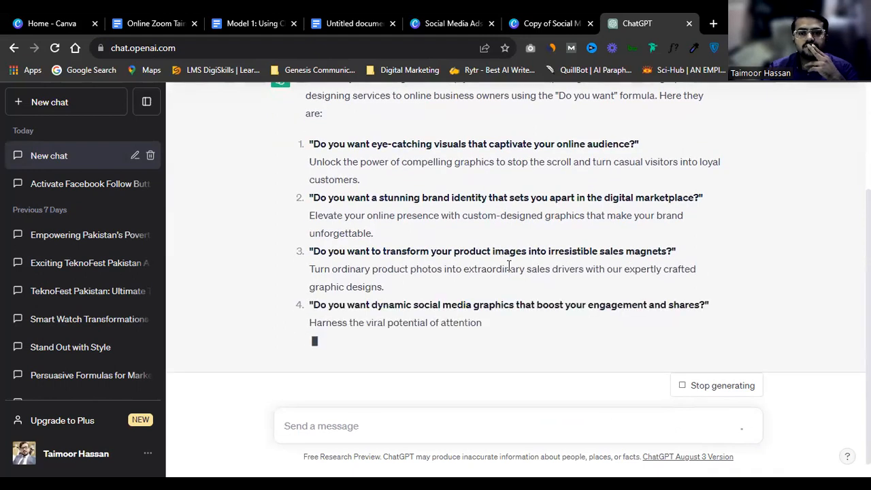
scroll(508, 270, up, 2)
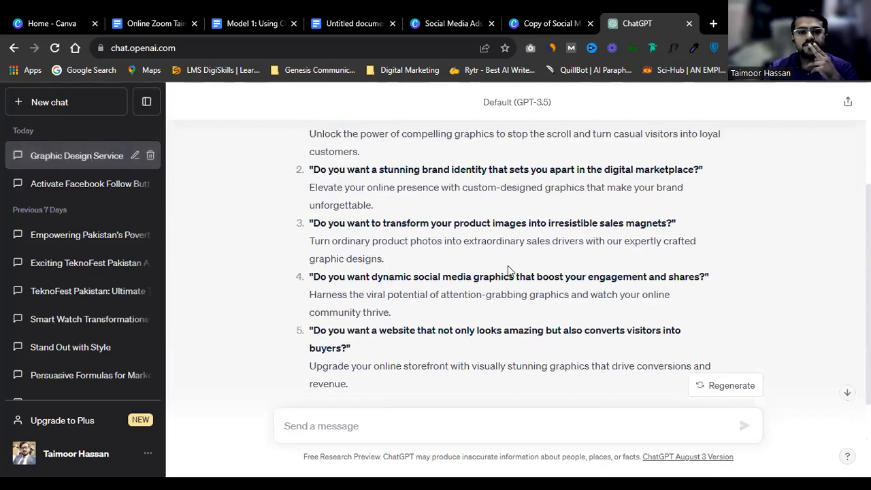
scroll(504, 268, up, 1)
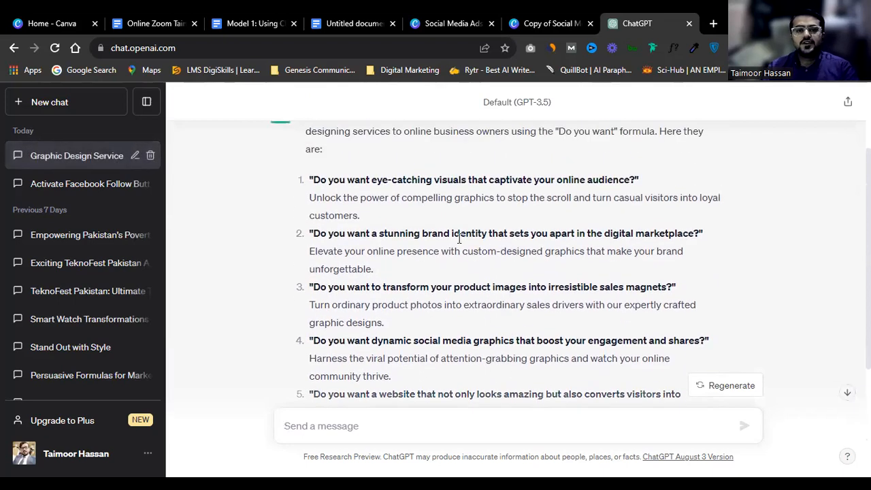
scroll(418, 219, up, 1)
scroll(366, 306, down, 2)
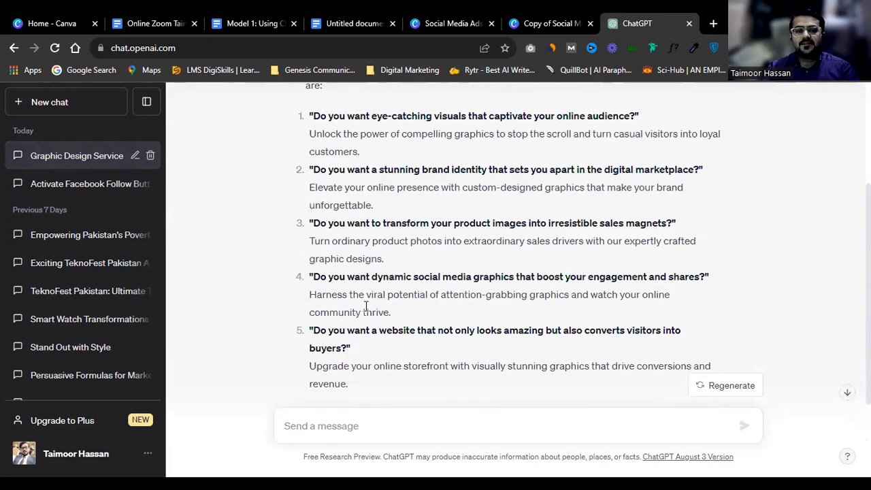
scroll(374, 305, down, 1)
scroll(376, 303, up, 2)
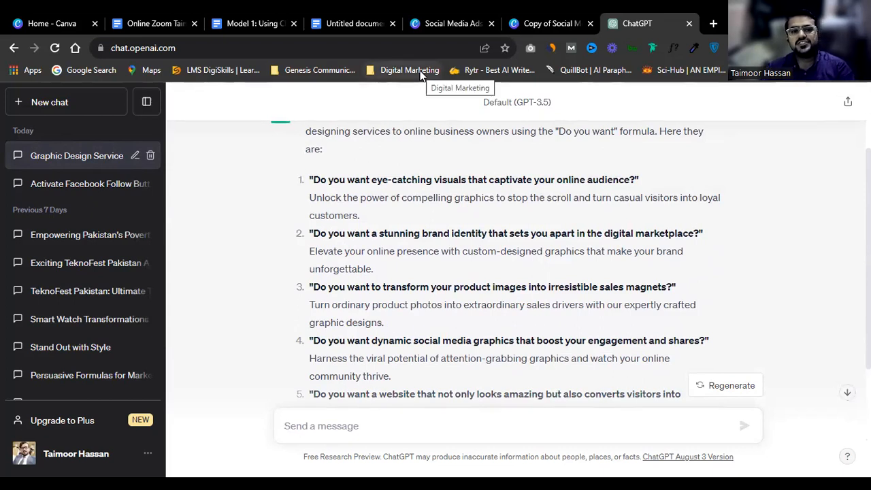
triple_click(366, 178)
click(427, 178)
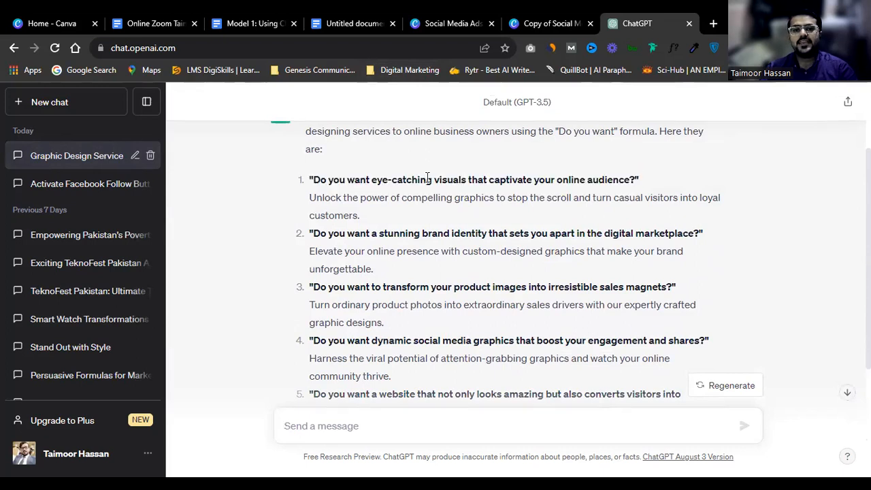
triple_click(611, 178)
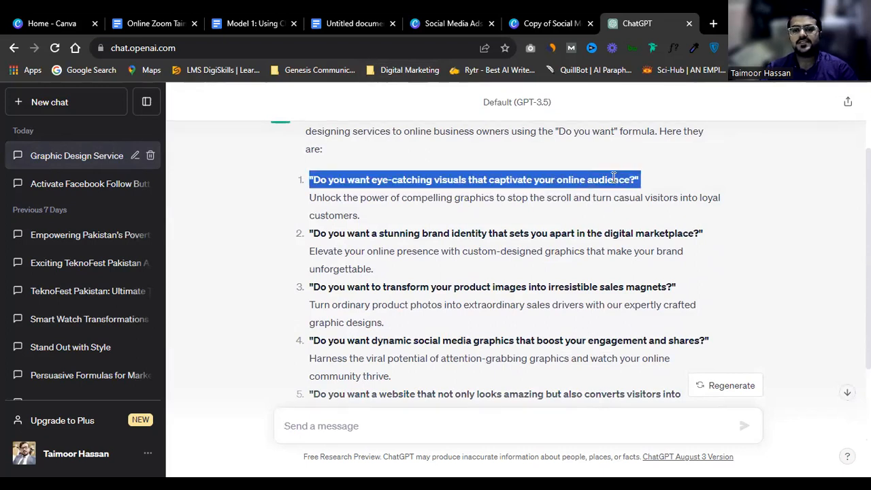
triple_click(336, 233)
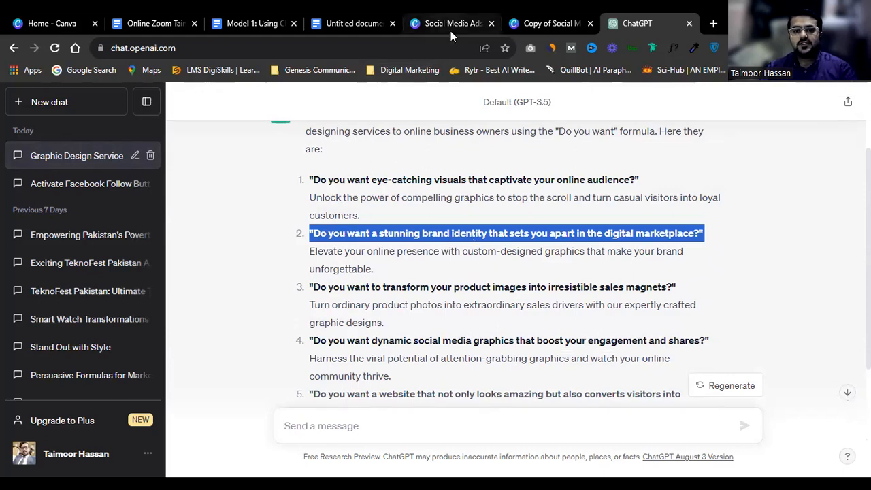
triple_click(386, 291)
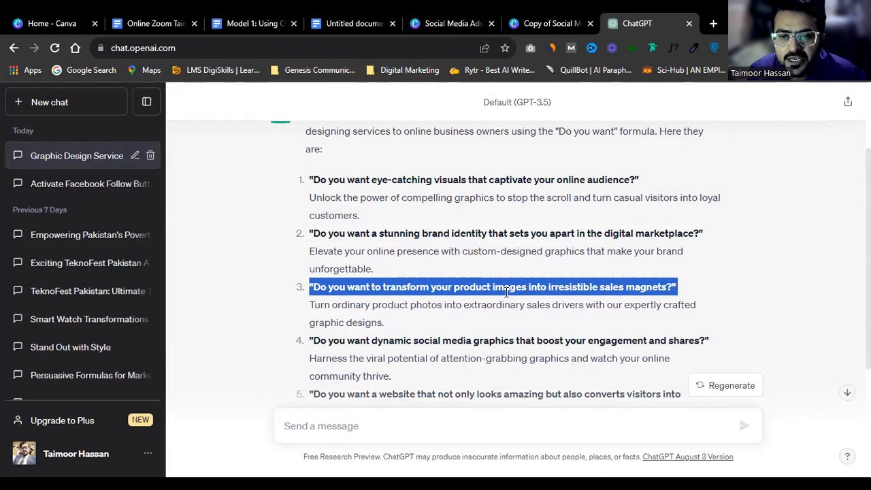
scroll(511, 295, down, 1)
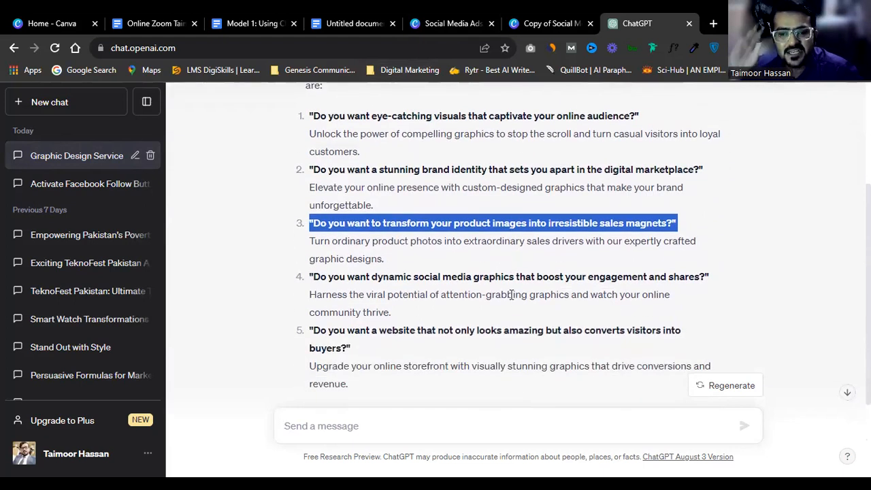
triple_click(552, 285)
triple_click(529, 332)
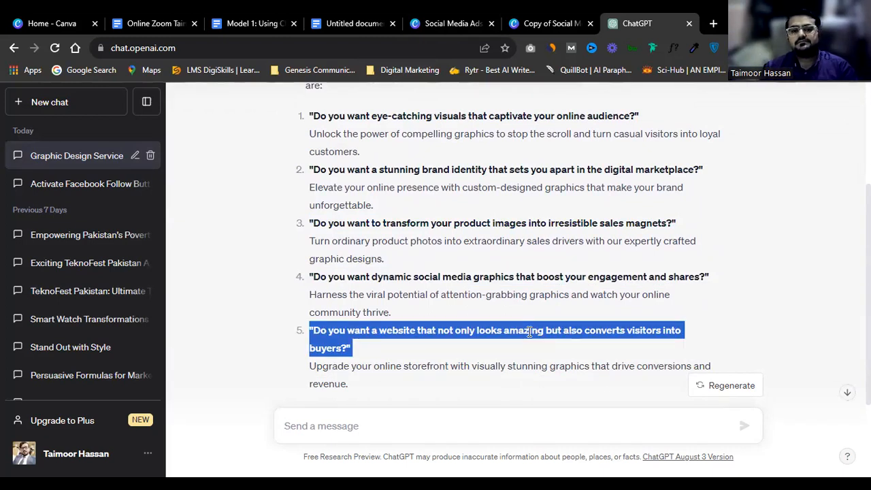
scroll(530, 294, down, 3)
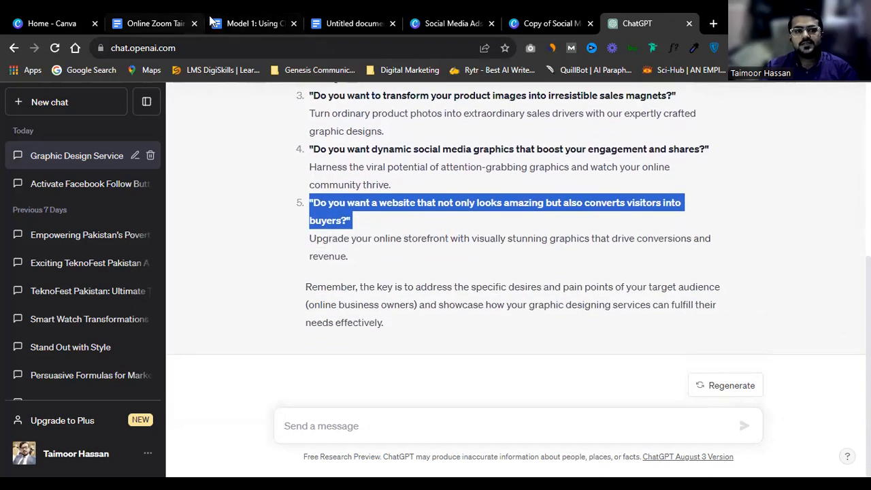
Step: Type 'Make 5 more' in ChatGPT, then scroll up in the Model 1 cheat sheet
click(468, 421)
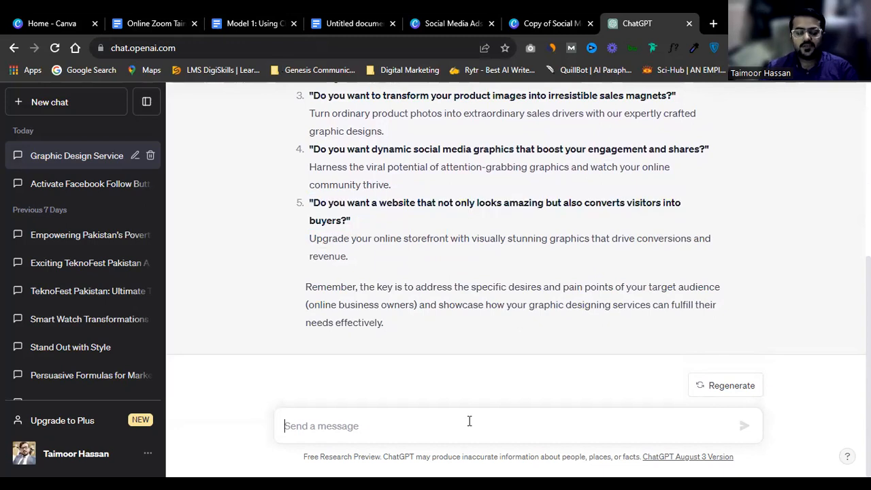
text(Make )
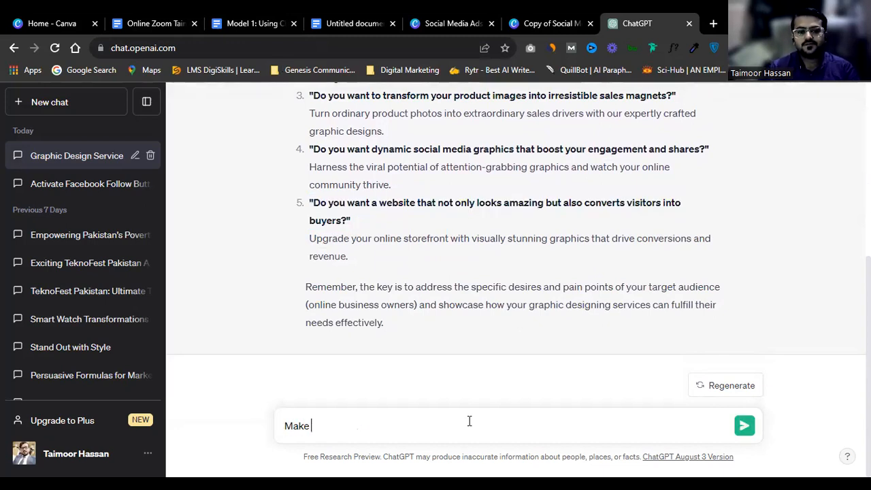
text(5 more)
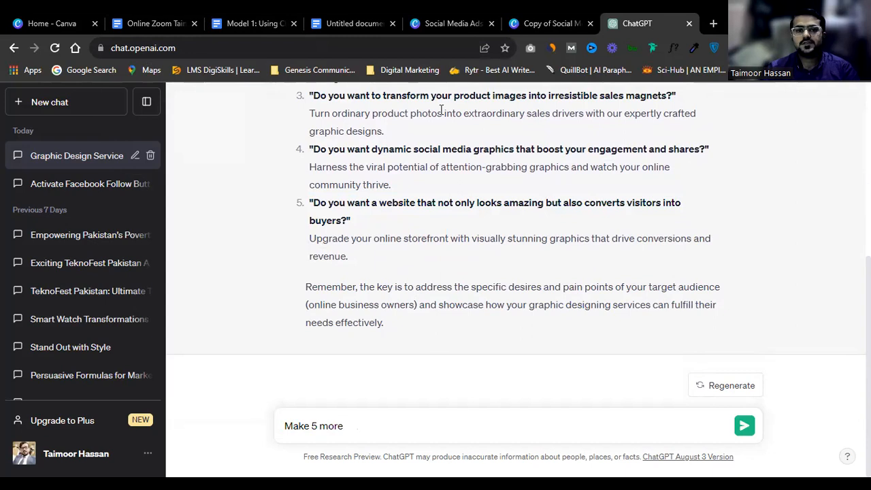
click(274, 19)
scroll(279, 319, up, 2)
scroll(277, 322, up, 5)
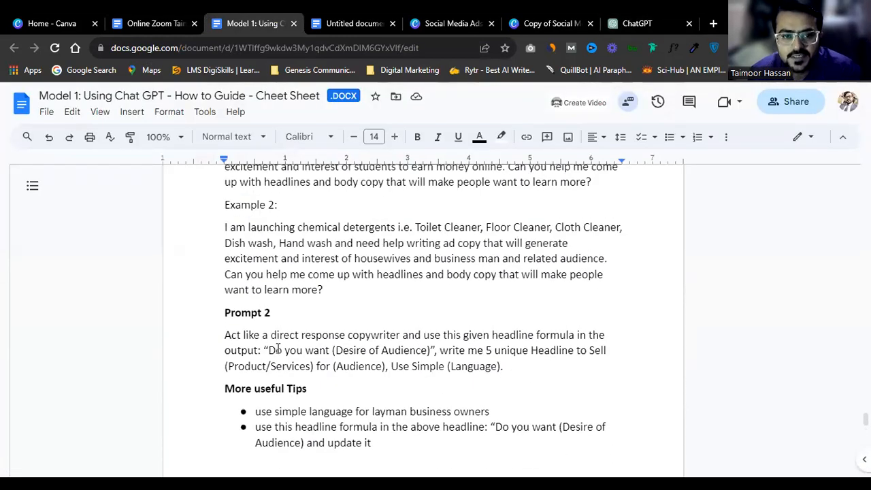
Step: Select the simple-language and headline-formula tip bullets, then select ChatGPT's draft message for replacement
triple_click(307, 419)
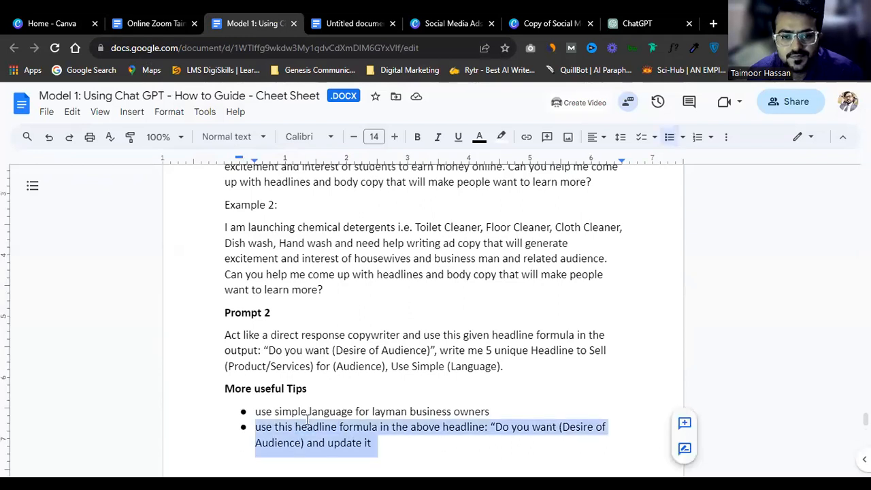
triple_click(314, 409)
shift+click(368, 443)
key(ctrl+c)
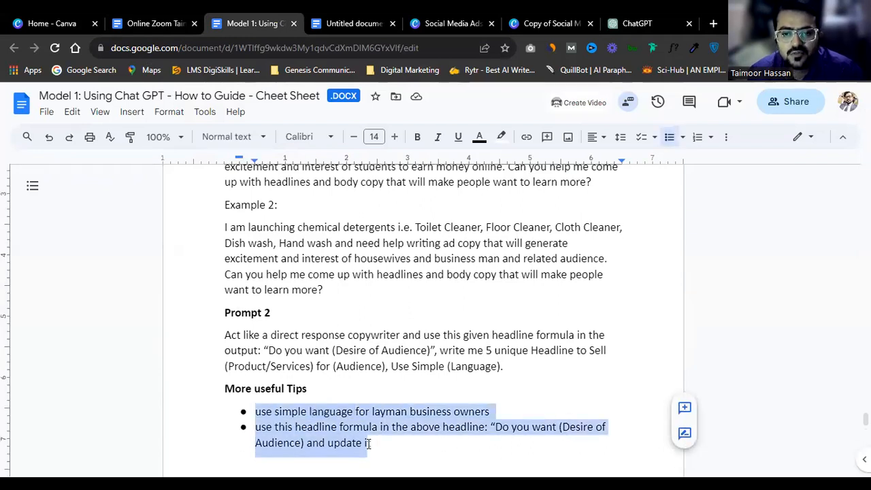
click(633, 23)
triple_click(374, 428)
Step: Paste the tips over the draft, delete the stray letter, and send the plain-language rewrite request
key(ctrl+v)
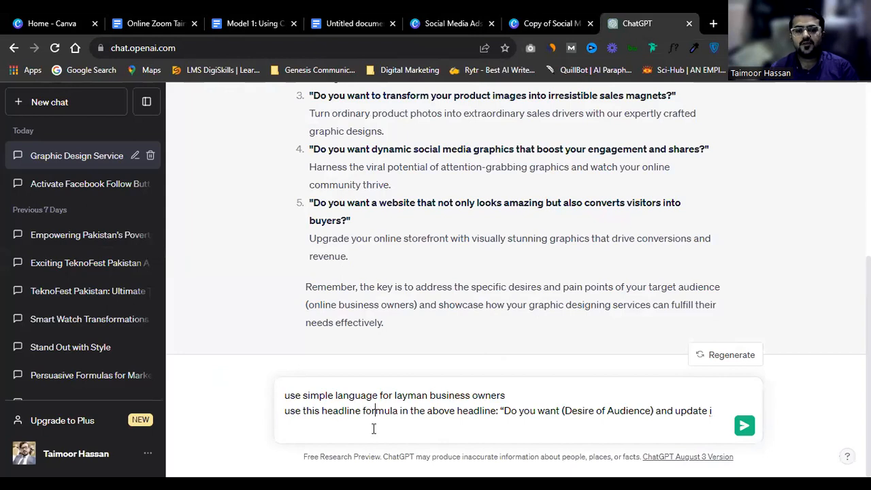
key(Right)
key(Right)
key(Right)
key(Right)
key(Right)
key(Right)
key(Right)
key(Right)
key(Right)
key(Right)
key(Right)
key(Right)
key(Right)
key(Right)
key(Right)
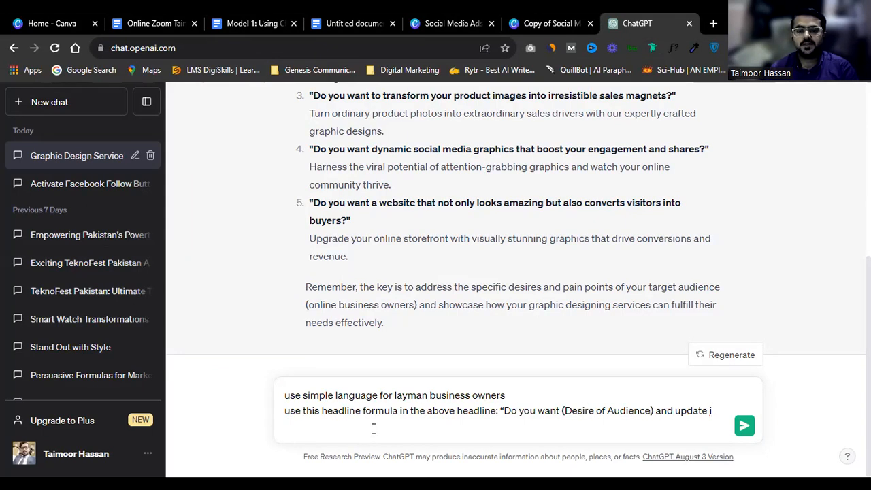
key(BackSpace)
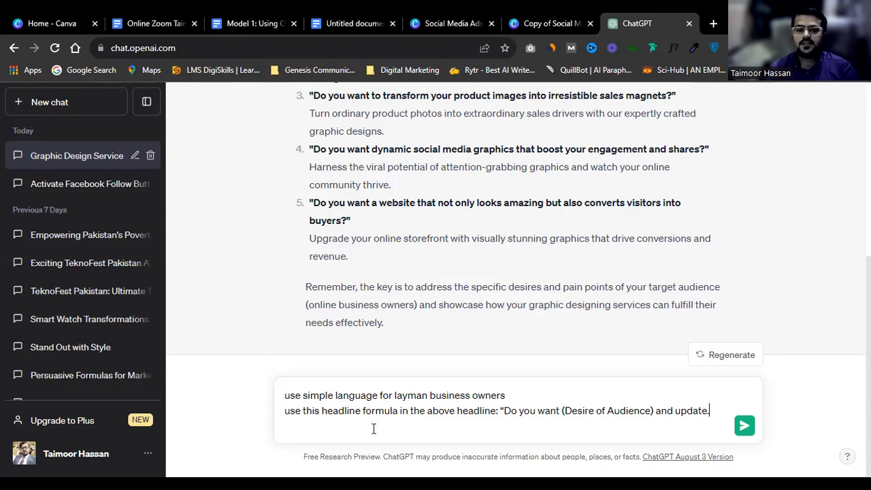
key(Return)
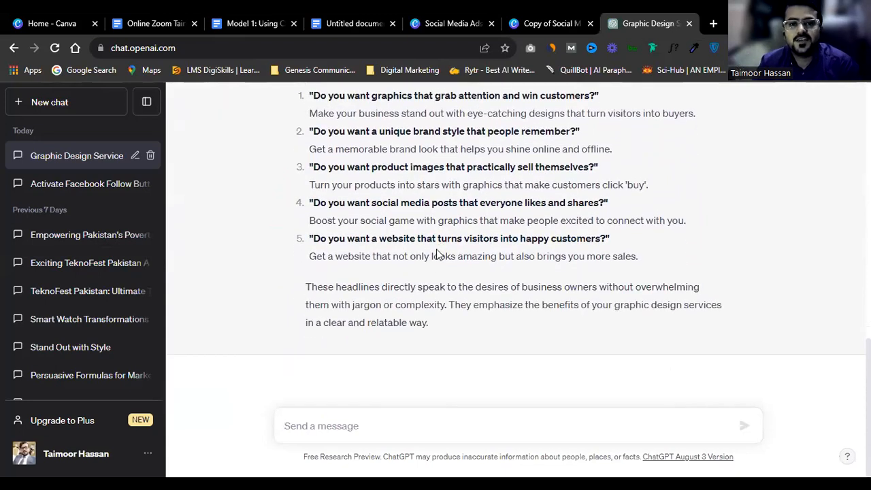
scroll(398, 215, up, 1)
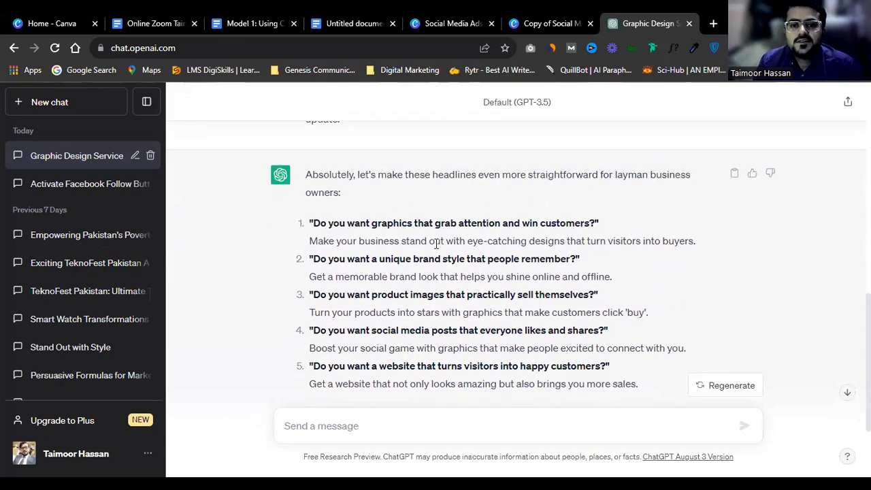
Step: Review ChatGPT's suggested headlines 1 through 4 and their supporting lines
triple_click(346, 225)
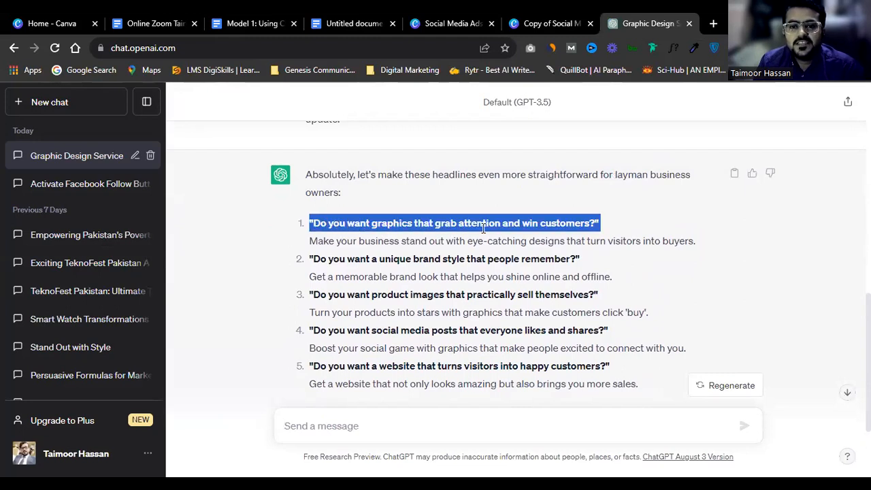
double_click(566, 223)
double_click(352, 259)
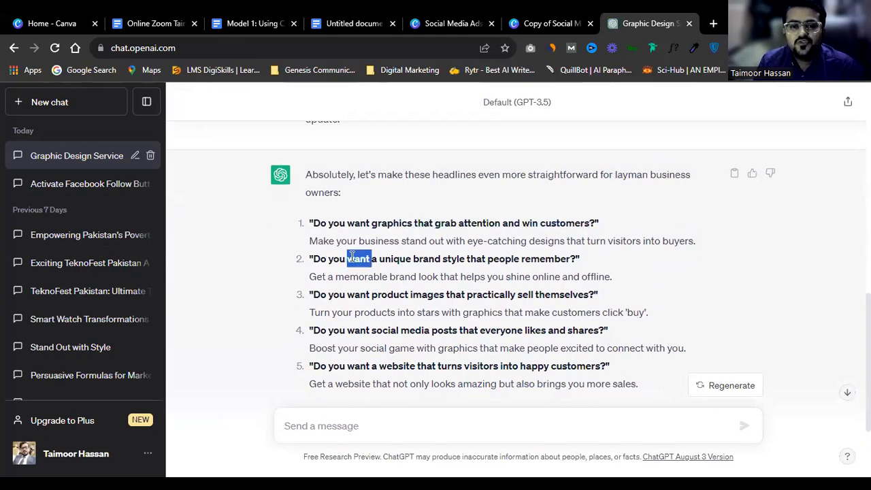
triple_click(351, 259)
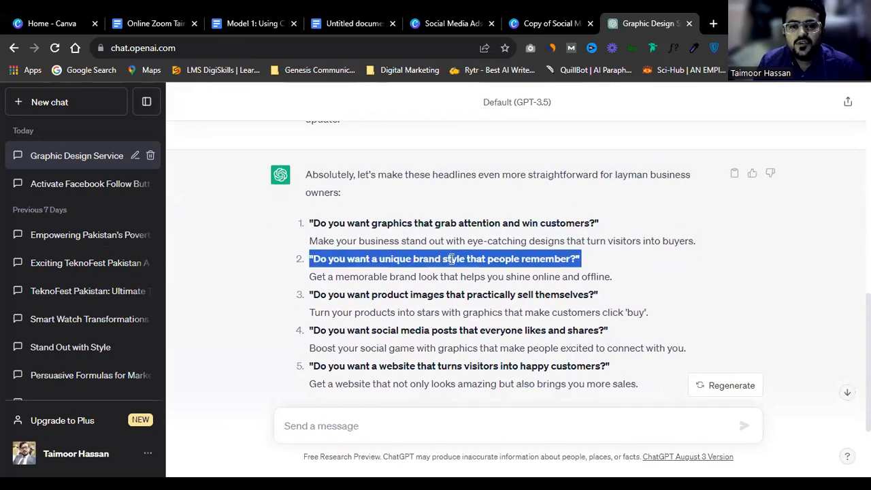
triple_click(382, 238)
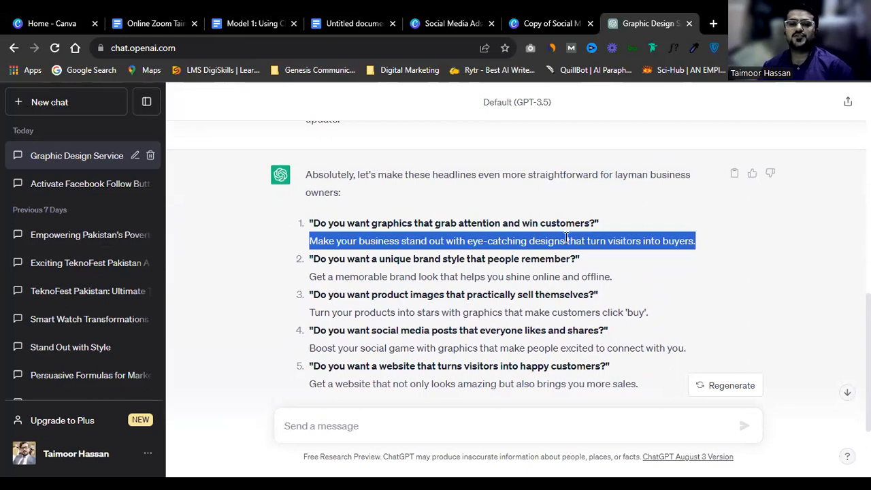
triple_click(405, 294)
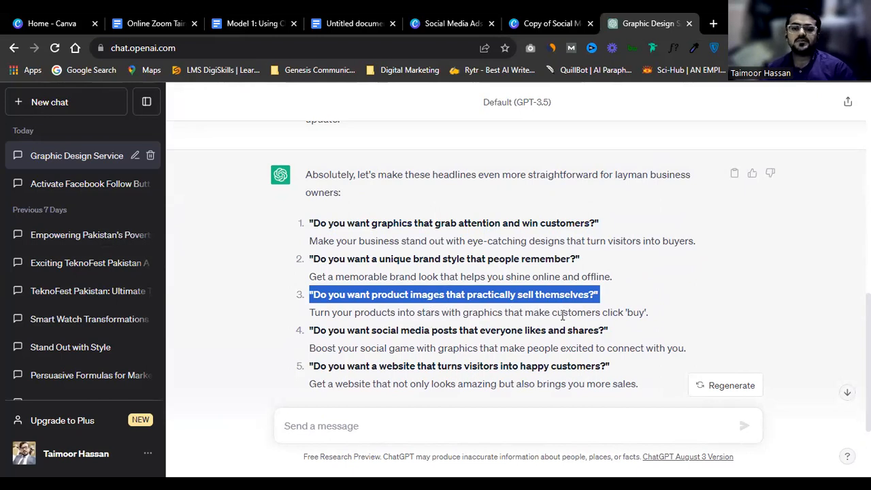
click(438, 337)
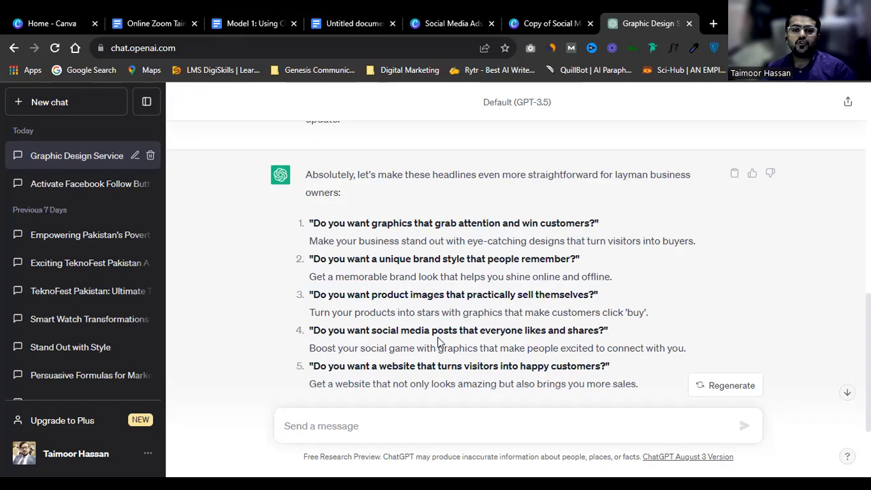
triple_click(437, 337)
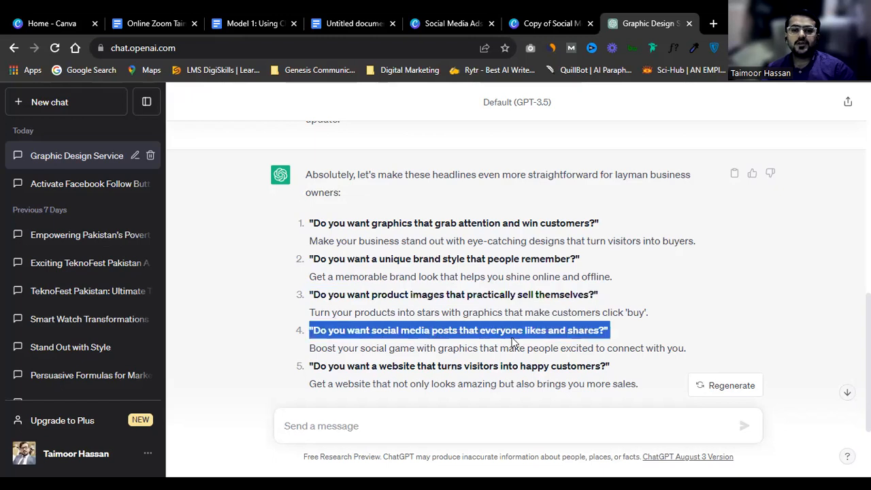
triple_click(367, 348)
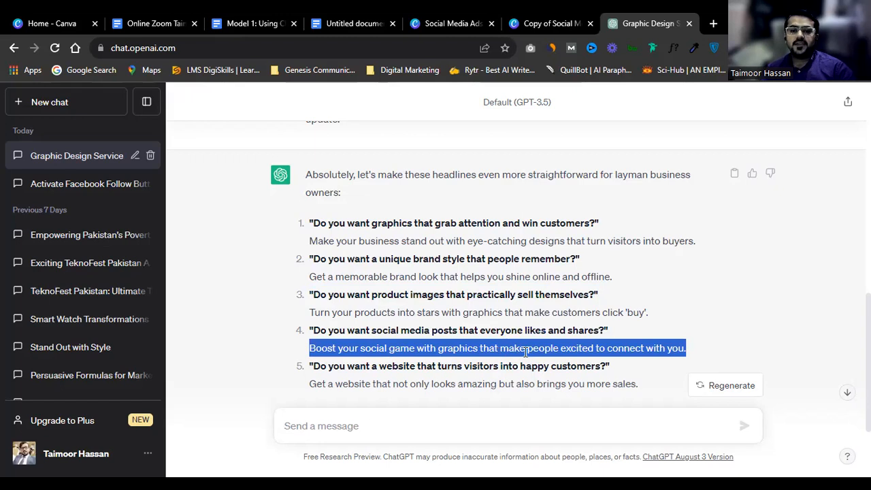
scroll(432, 333, down, 1)
Step: Check headline 5, then select headline 1, 'Do you want graphics that grab attention and win customers?'
triple_click(343, 308)
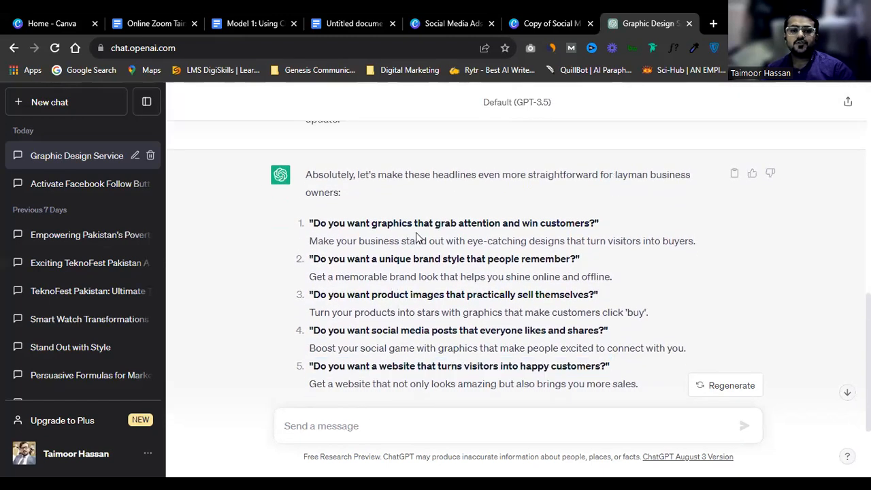
double_click(413, 241)
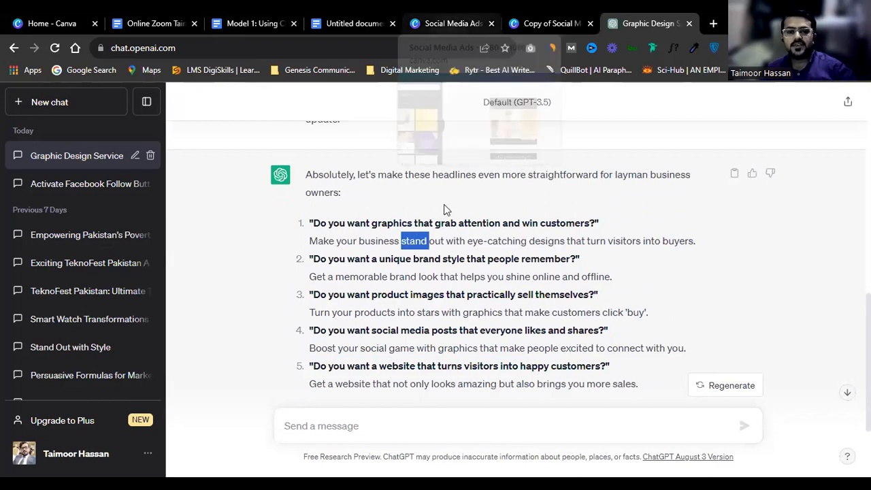
triple_click(438, 224)
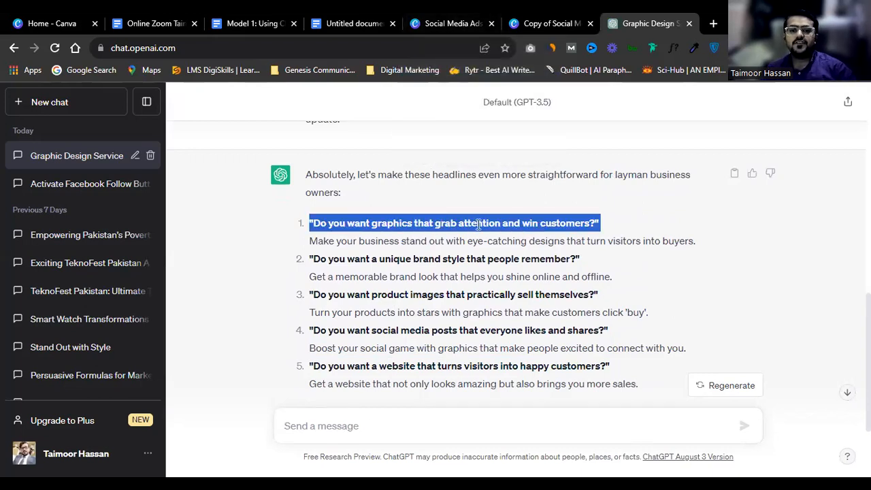
triple_click(543, 222)
key(ctrl+c)
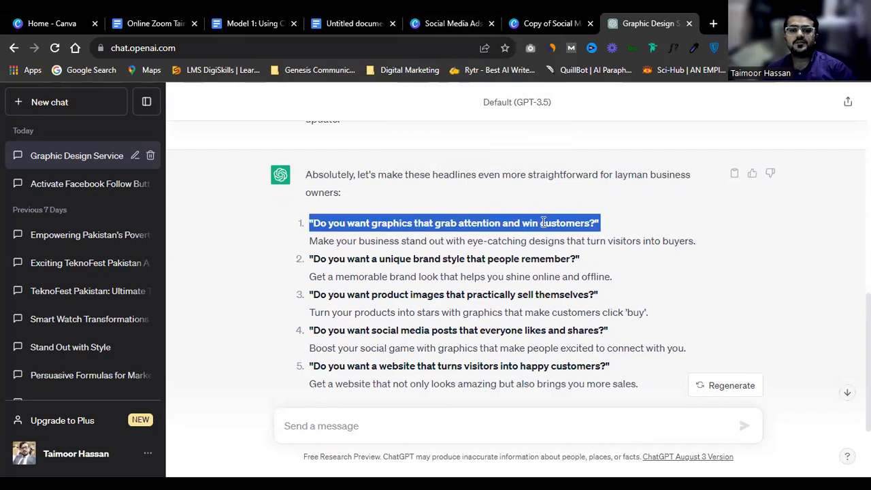
Step: Return to the Social Media Ads design in Canva
click(435, 25)
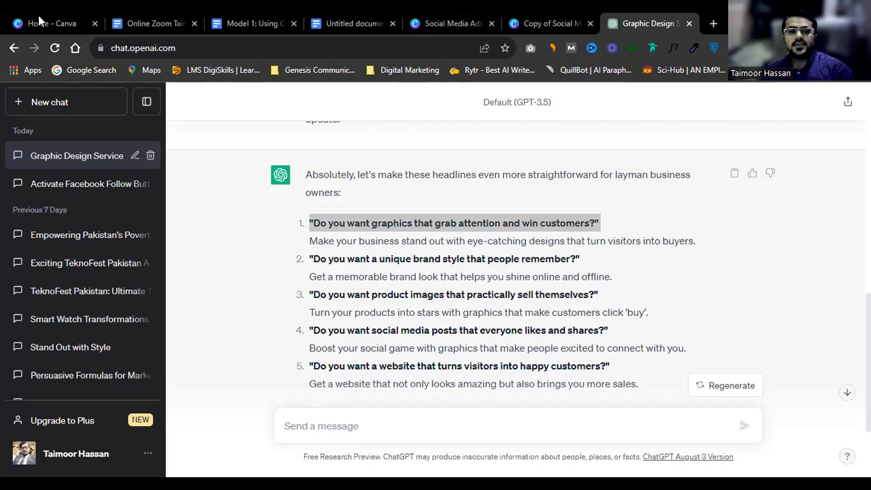
click(451, 24)
scroll(496, 266, down, 3)
scroll(497, 267, up, 3)
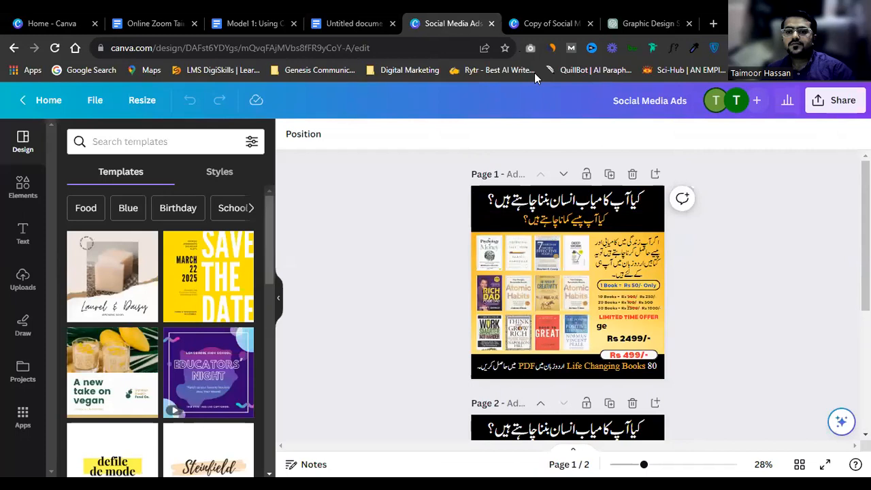
Step: Paste the question into a new left-aligned text box on page 3 of the Copy design
click(531, 21)
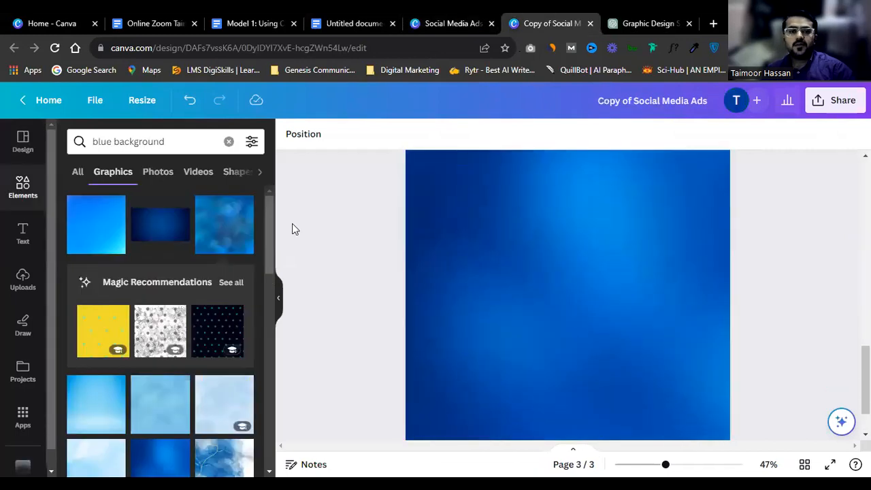
click(23, 232)
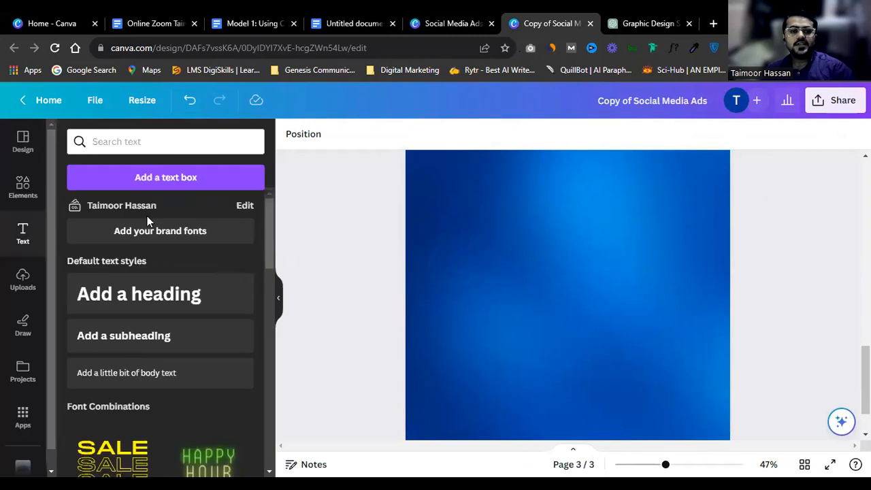
click(150, 177)
key(ctrl+v)
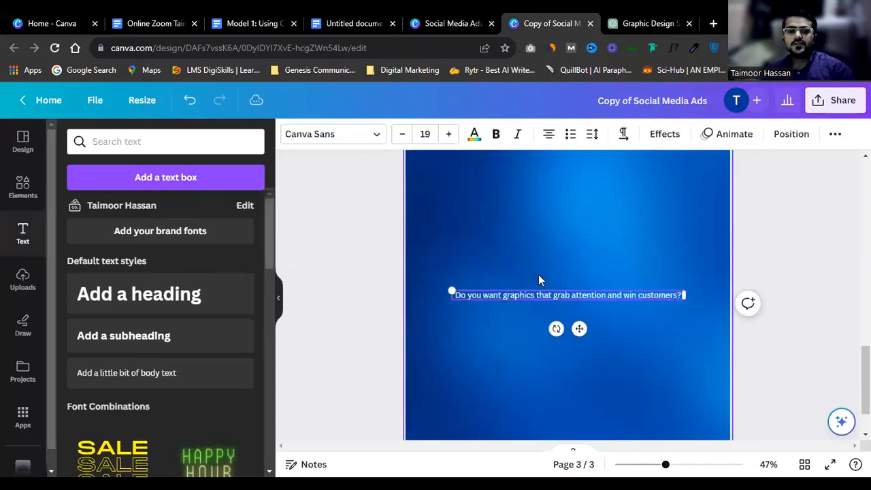
drag(684, 296, 515, 315)
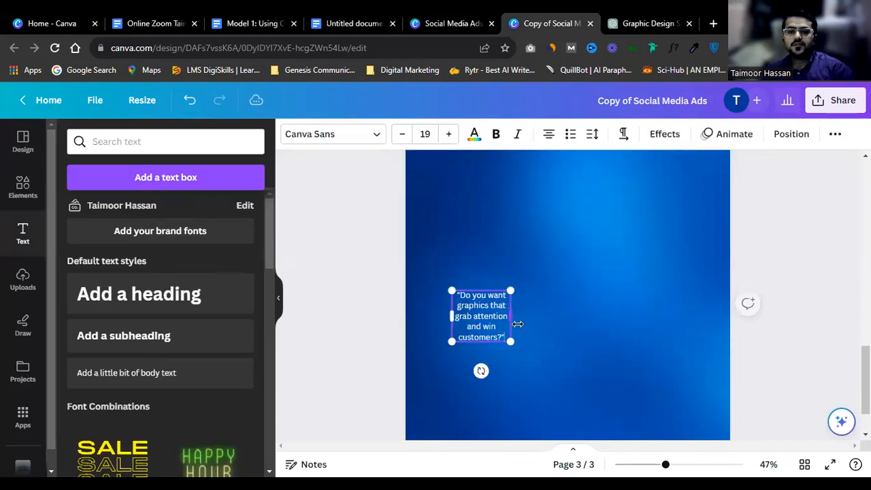
click(549, 134)
Step: Enlarge the question, delete its opening quotation mark and move it to the top-left
drag(511, 344, 555, 379)
click(464, 299)
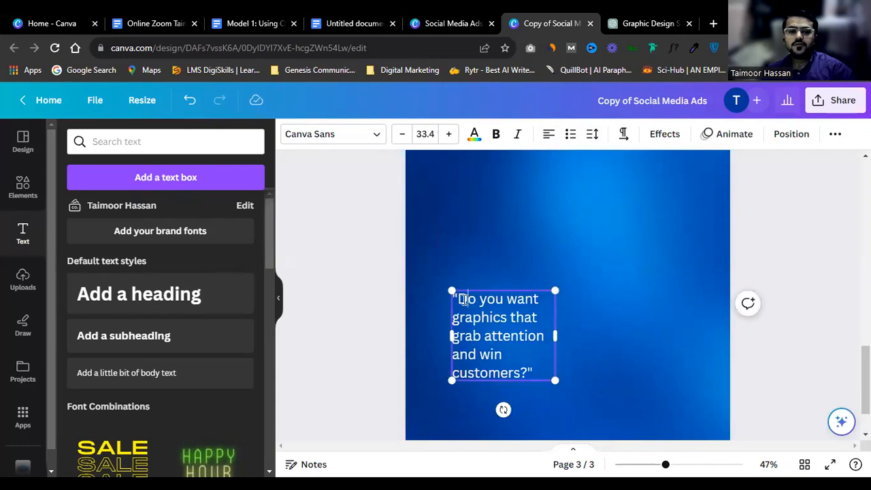
key(BackSpace)
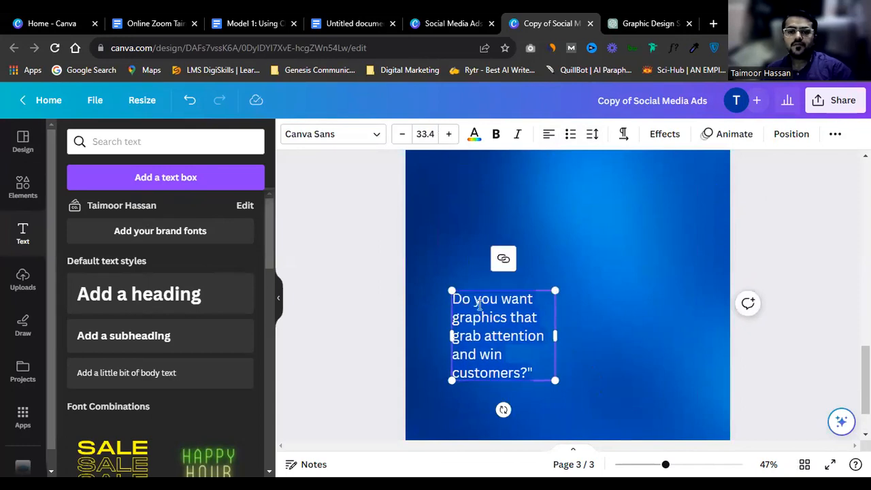
click(776, 245)
drag(517, 325, 494, 211)
scroll(495, 217, up, 2)
drag(478, 336, 466, 295)
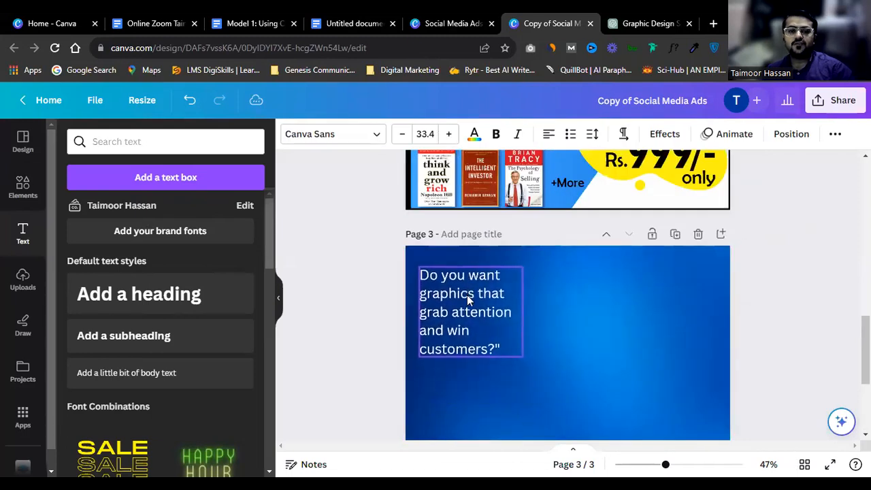
drag(523, 312, 593, 412)
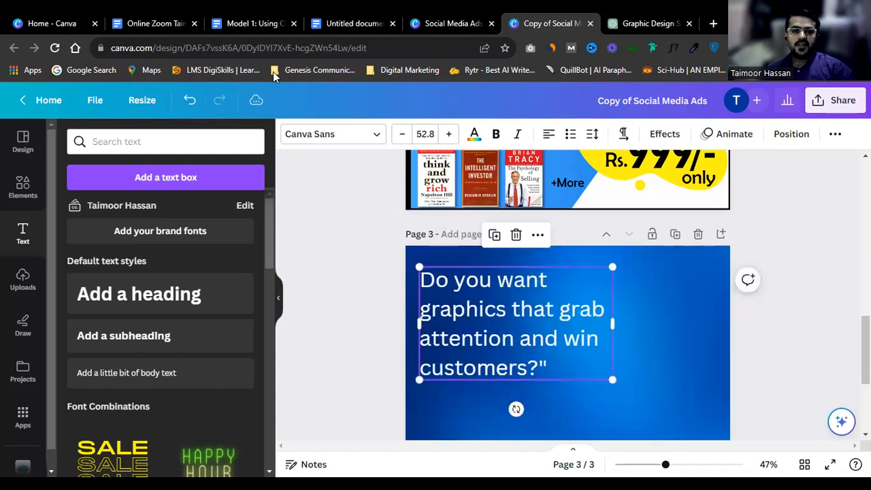
Step: Set the question's font to League Spartan, found by searching 'spa'
click(309, 134)
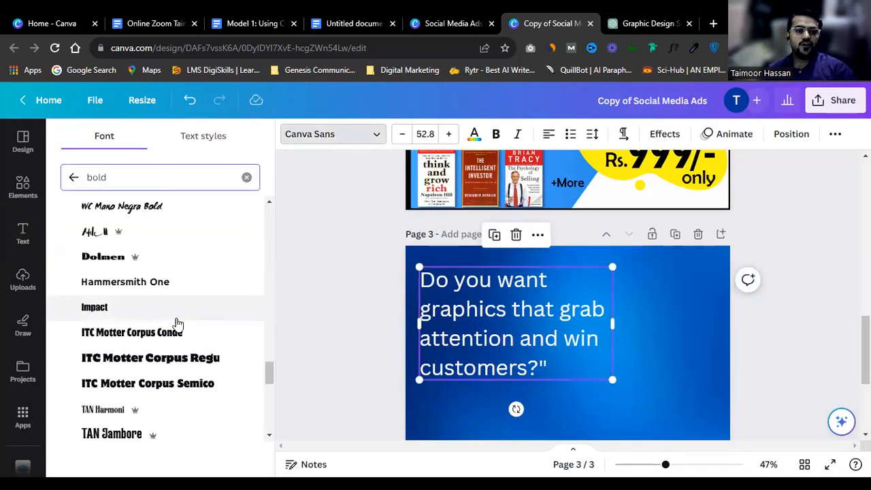
scroll(153, 347, up, 2)
scroll(152, 348, up, 1)
scroll(152, 343, down, 3)
scroll(151, 342, up, 6)
scroll(154, 343, up, 3)
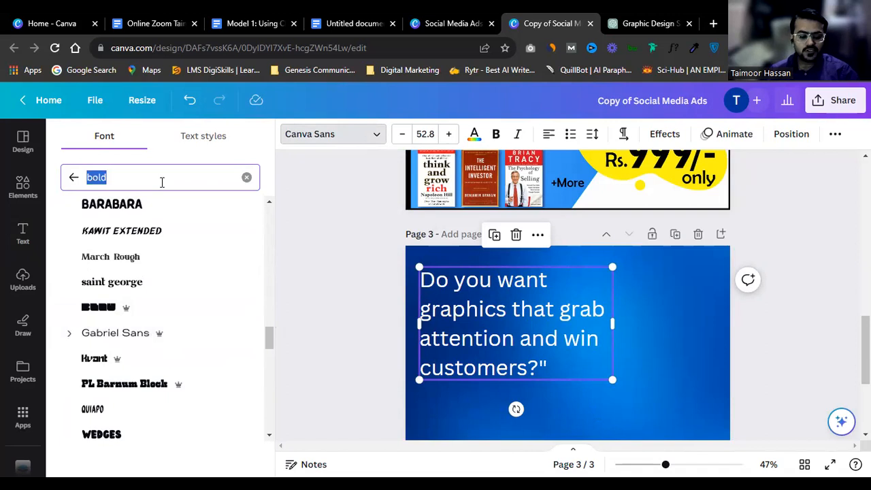
text(spa)
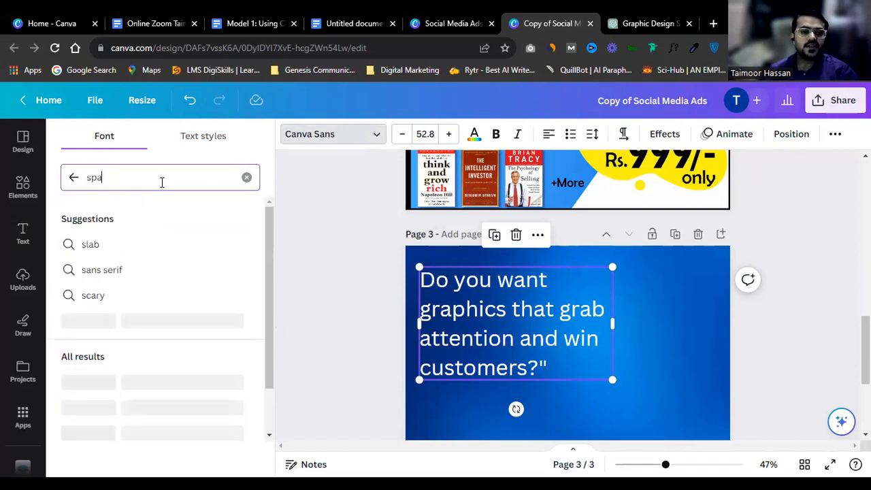
click(133, 356)
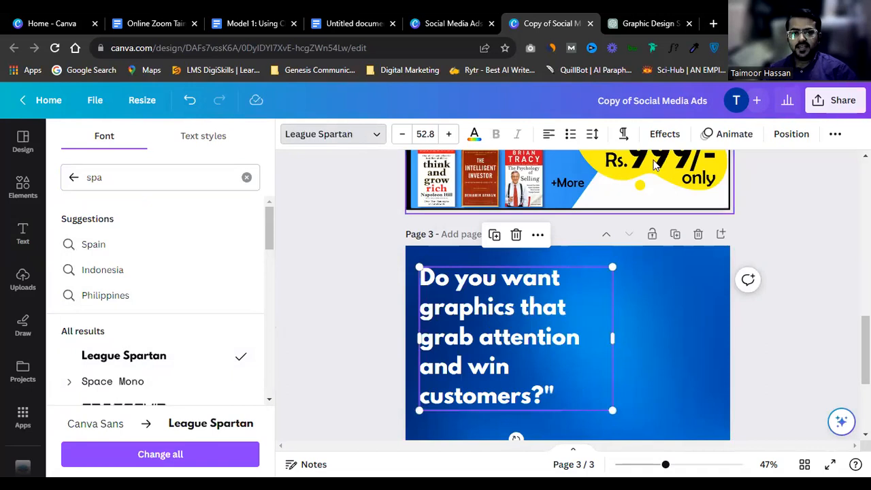
Step: Add a white Outline effect to the question text
click(664, 134)
click(213, 289)
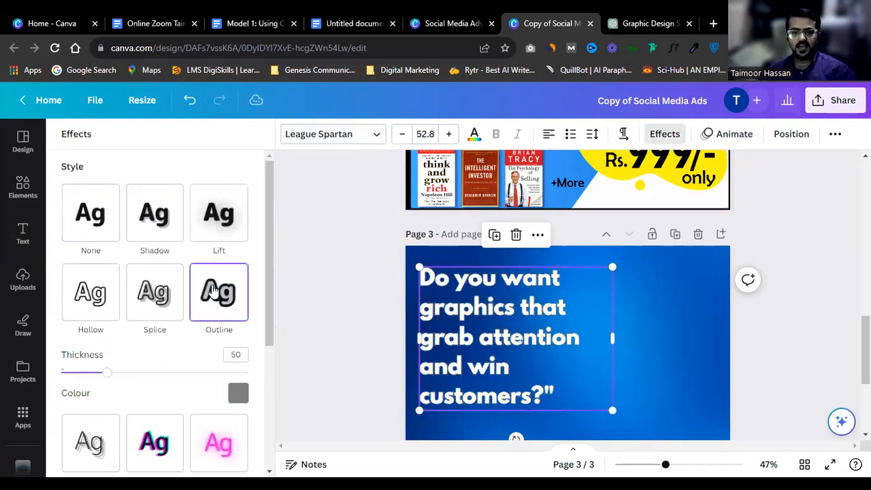
click(238, 395)
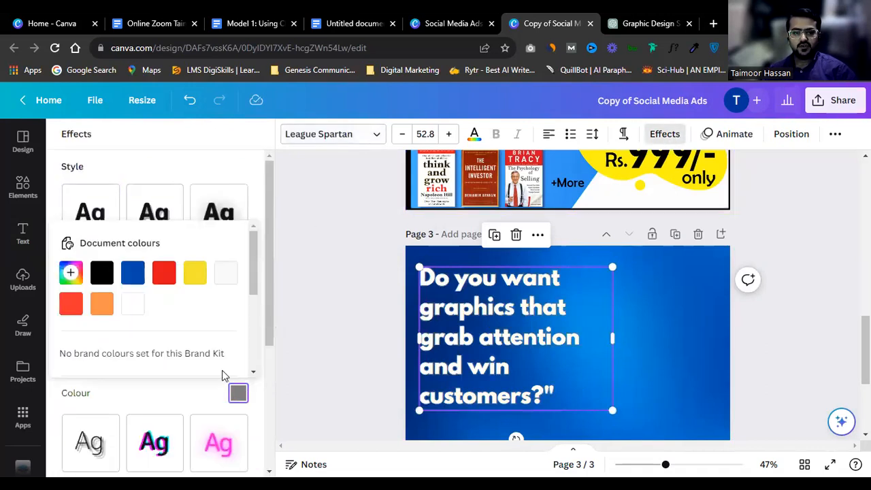
click(103, 273)
click(127, 306)
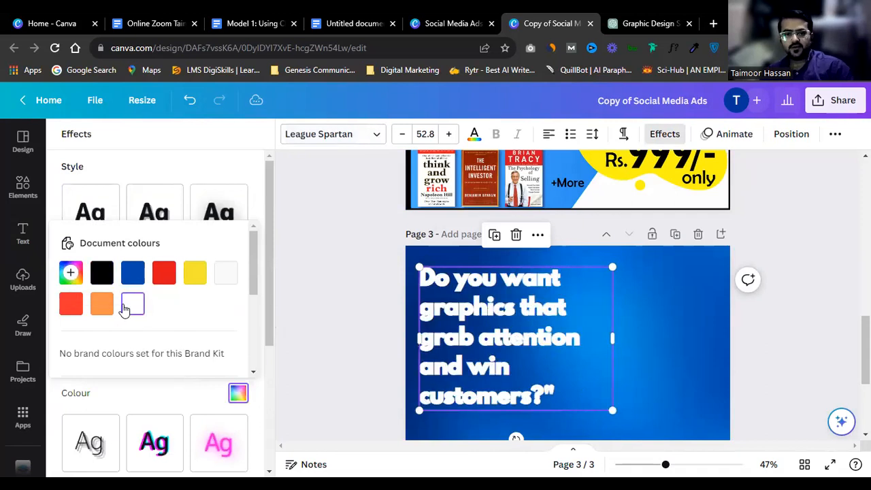
Step: Try red, yellow, black, light orange and light blue text colours, settling on white
click(474, 134)
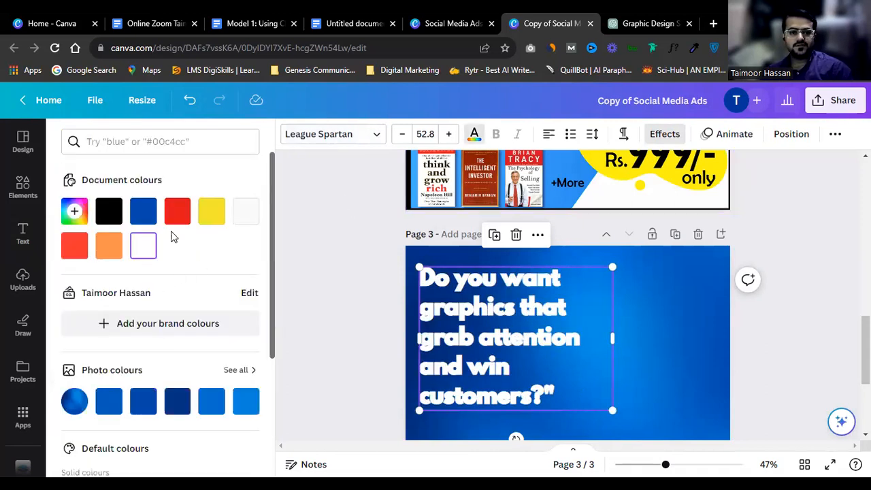
click(178, 211)
click(211, 210)
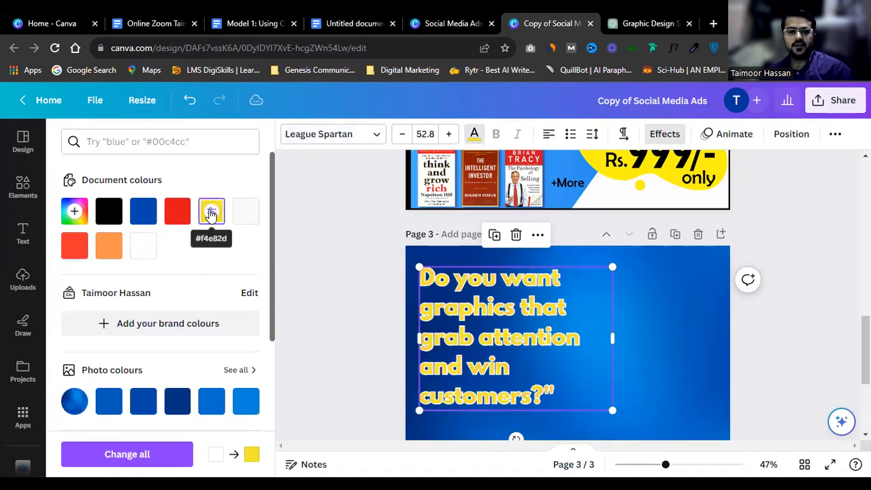
click(174, 212)
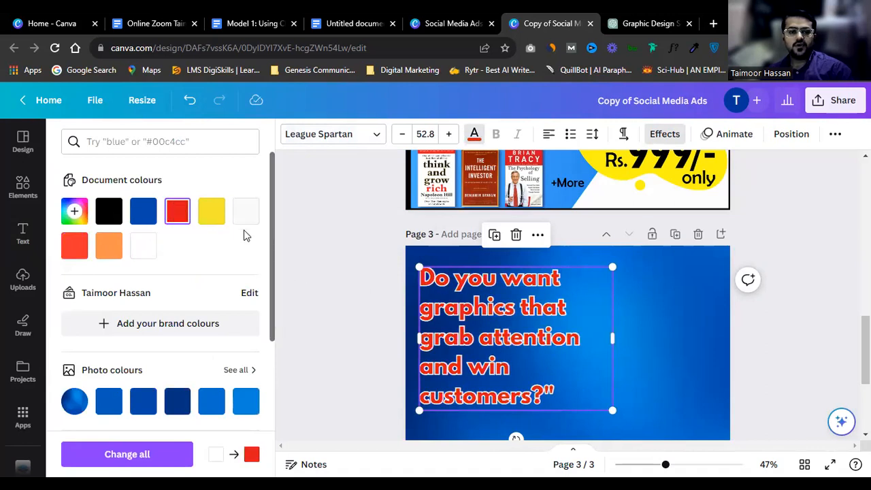
click(151, 249)
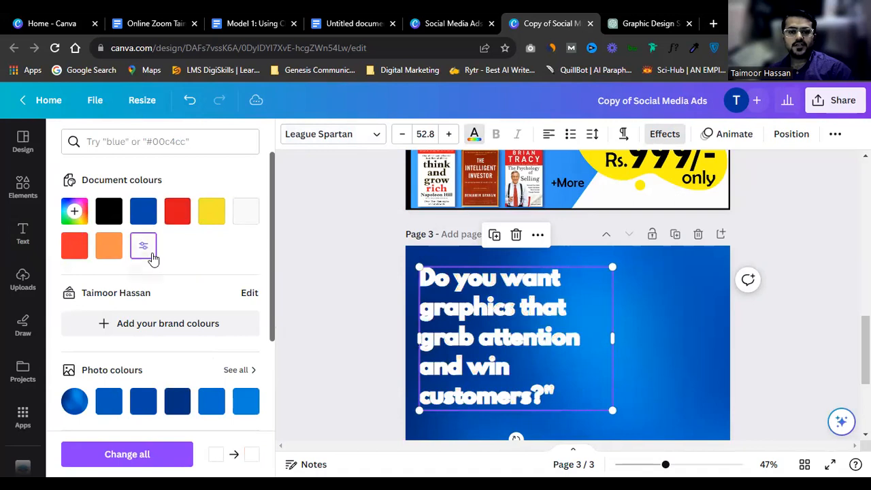
click(107, 216)
click(139, 247)
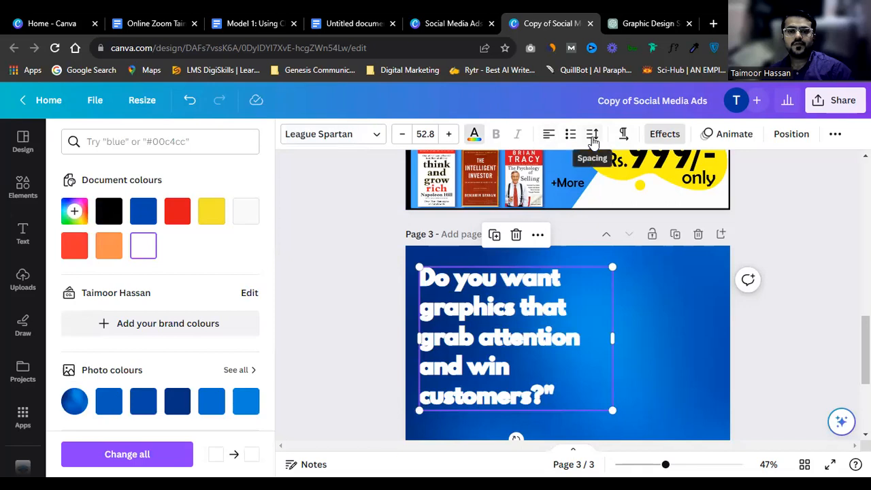
click(209, 210)
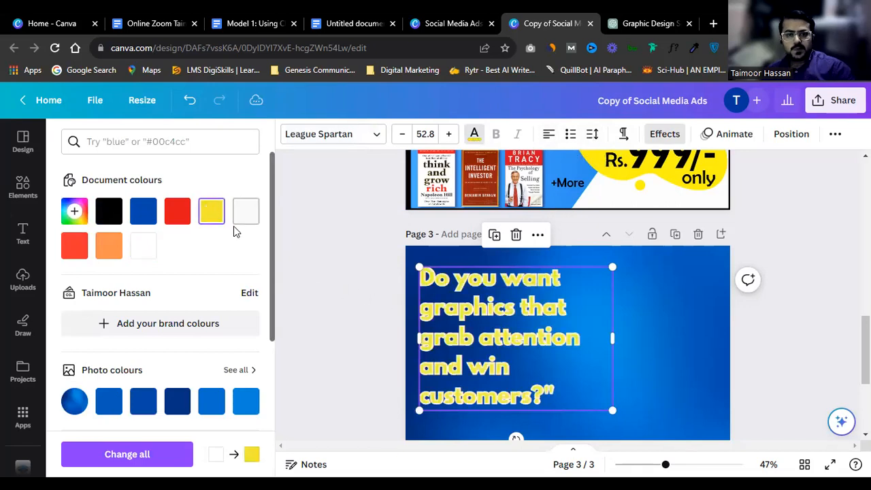
scroll(233, 251, down, 3)
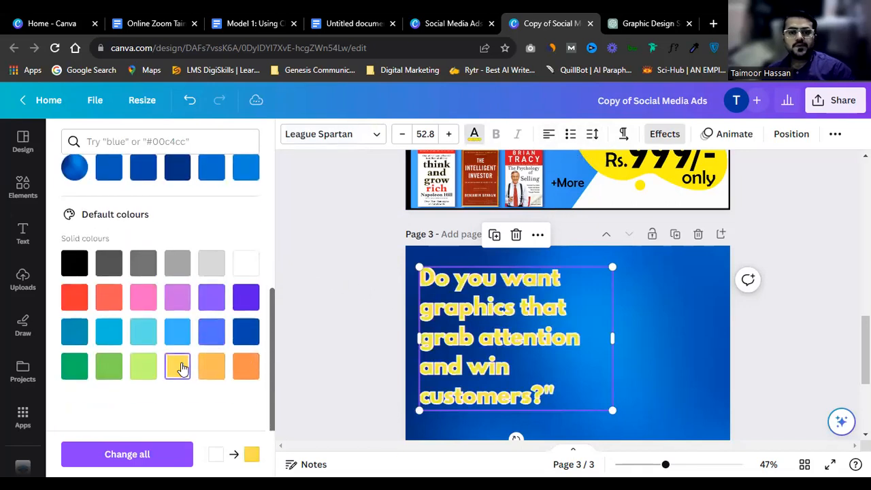
click(212, 366)
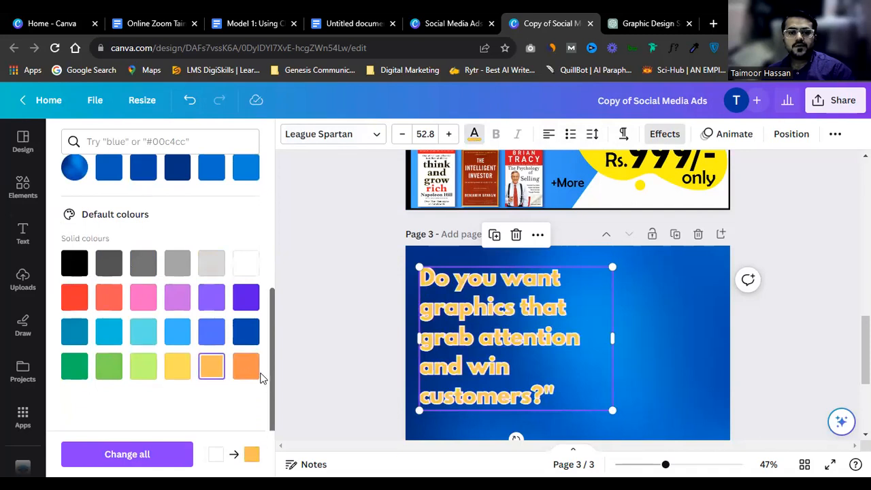
click(185, 339)
scroll(210, 272, up, 5)
click(142, 203)
scroll(314, 206, up, 3)
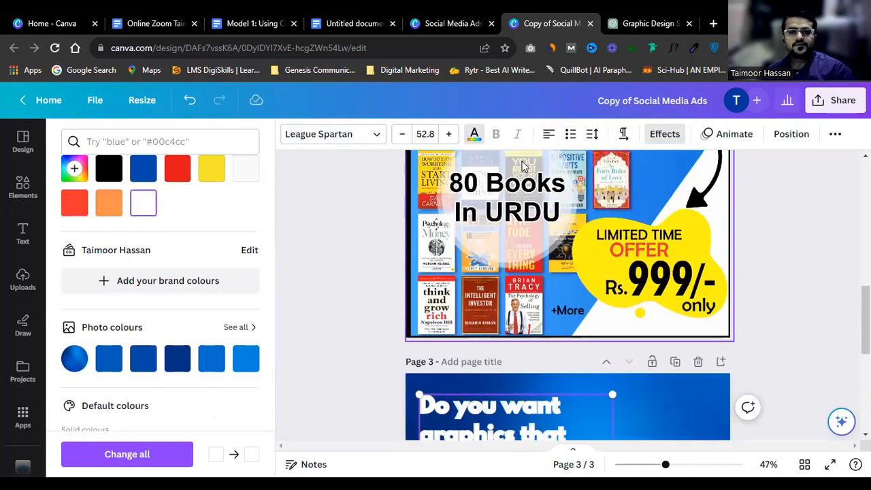
click(657, 137)
Step: Change the question's outline to black and shrink it to size 37.6
click(235, 391)
click(101, 272)
scroll(408, 272, down, 5)
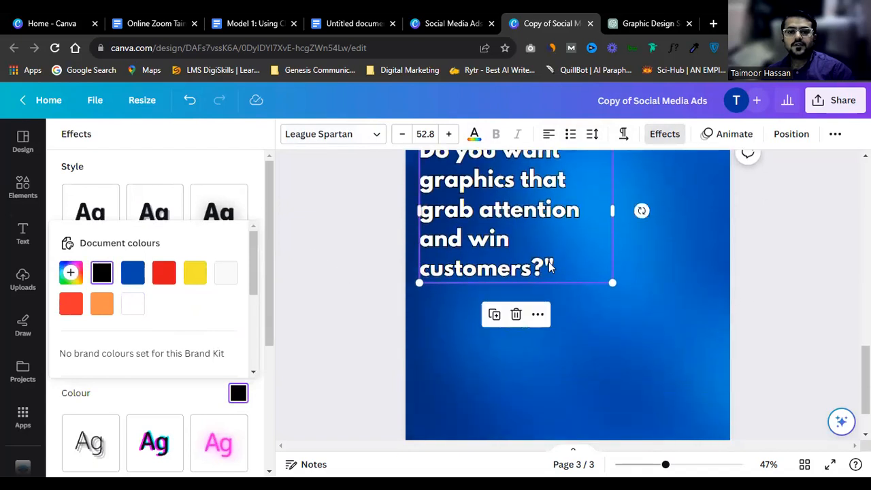
scroll(601, 393, up, 2)
drag(610, 411, 556, 369)
drag(555, 320, 510, 313)
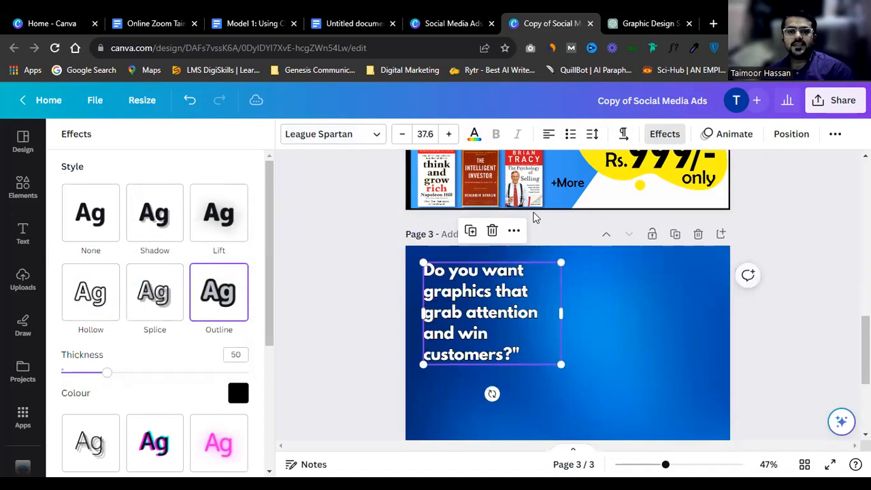
Step: Make the question all uppercase and widen the box so it wraps over four lines
click(834, 134)
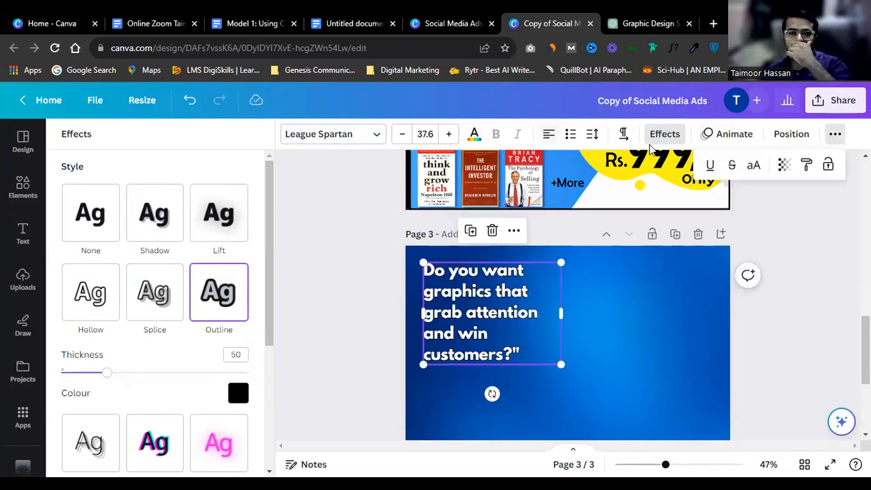
click(754, 166)
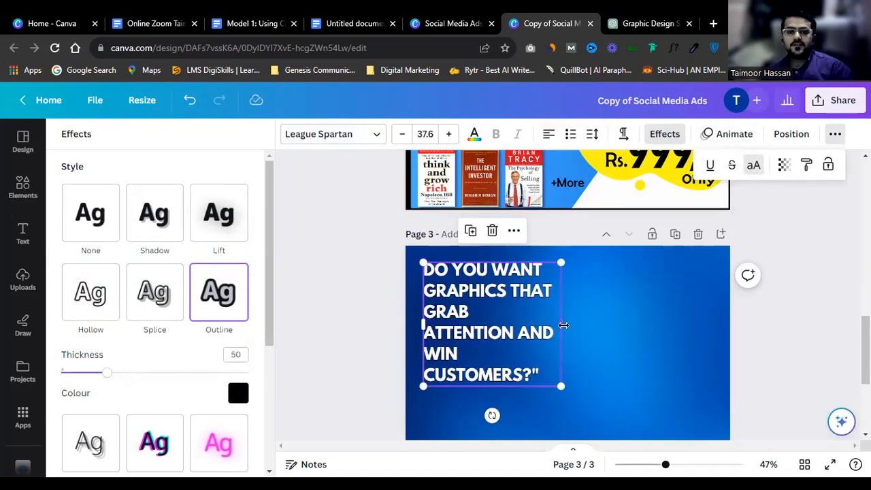
drag(563, 325, 611, 310)
click(525, 308)
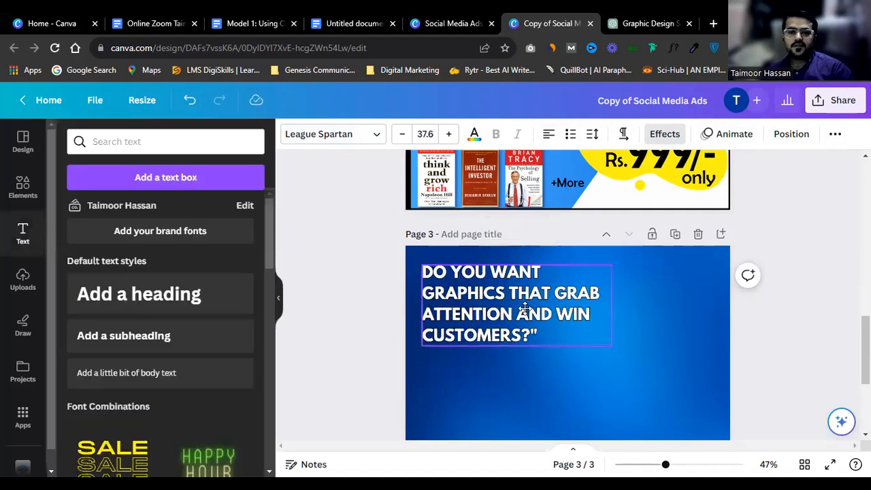
drag(525, 308, 516, 321)
Step: Narrow the headline box so the text reflows and move it slightly up
drag(604, 318, 623, 307)
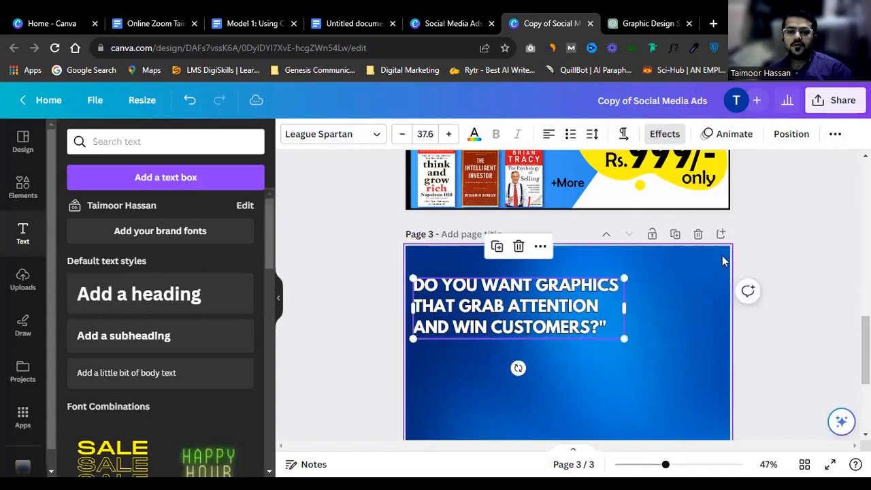
click(639, 296)
drag(568, 300, 571, 289)
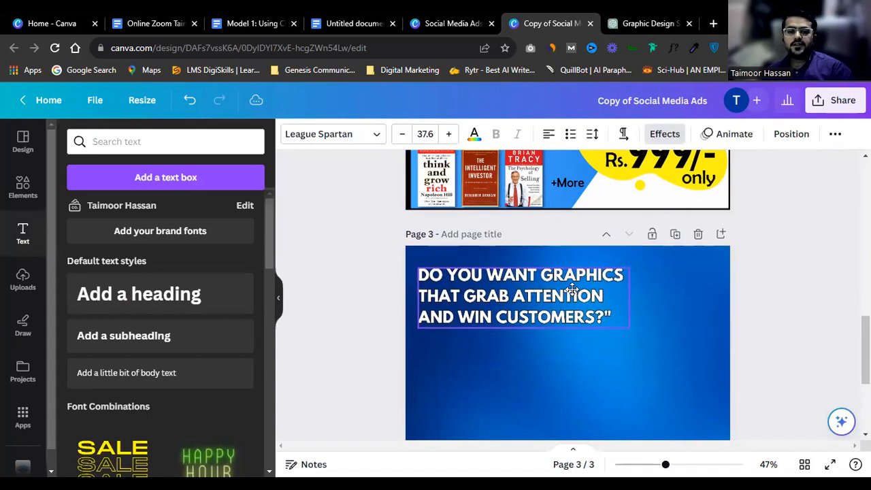
ctrl+scroll(572, 290, up, 3)
click(530, 269)
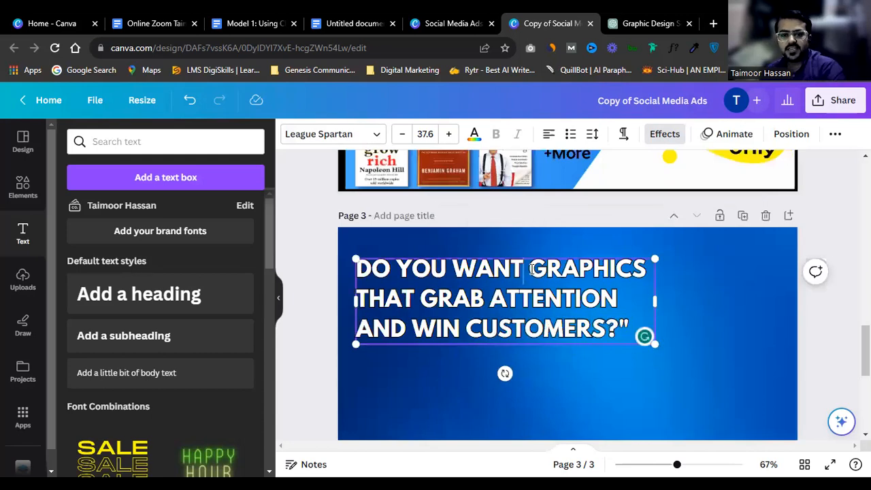
Step: Duplicate the headline below itself and empty the copy's text
click(696, 245)
scroll(505, 292, down, 1)
alt+drag(496, 251, 480, 345)
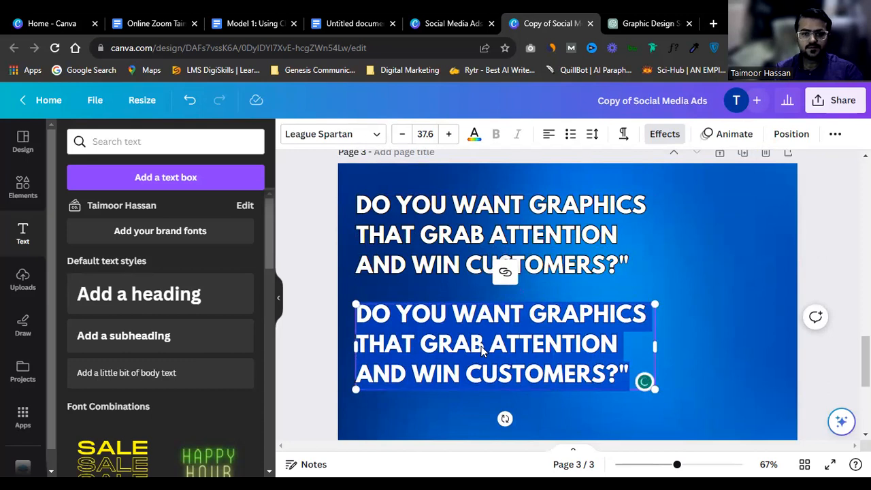
text(GET)
key(BackSpace)
key(BackSpace)
key(BackSpace)
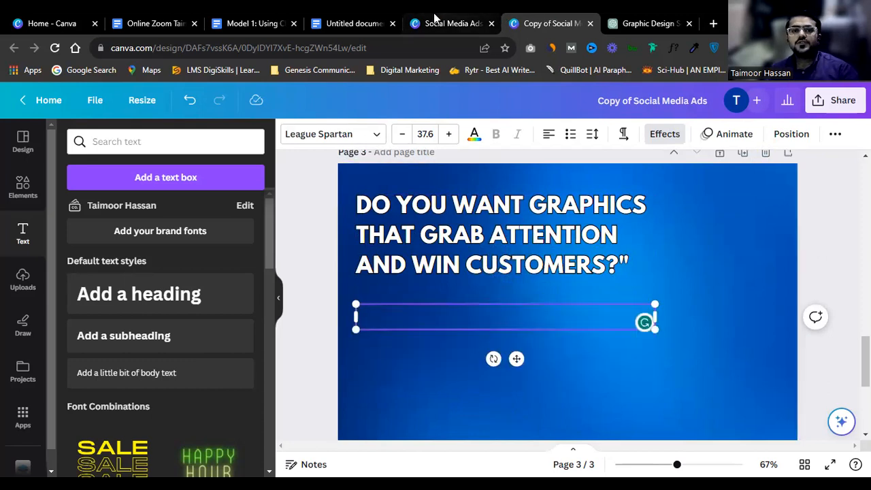
Step: Copy the first description line from ChatGPT and place the empty box below the headline
click(641, 14)
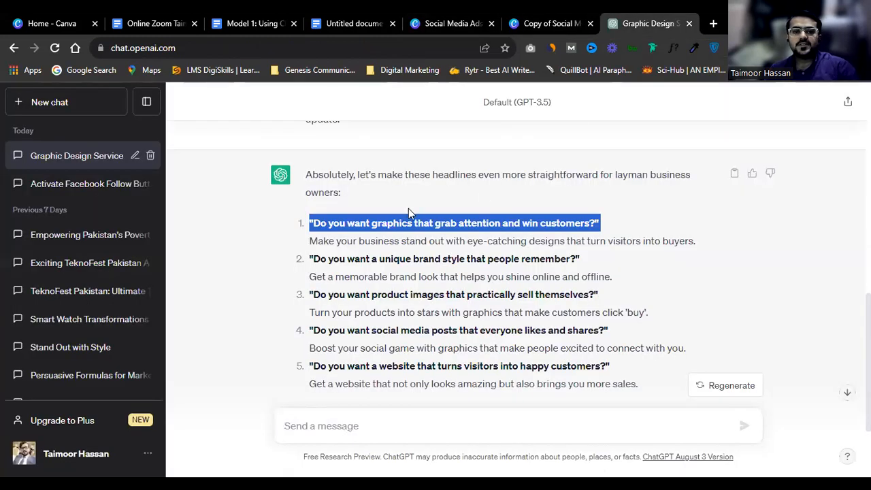
triple_click(404, 244)
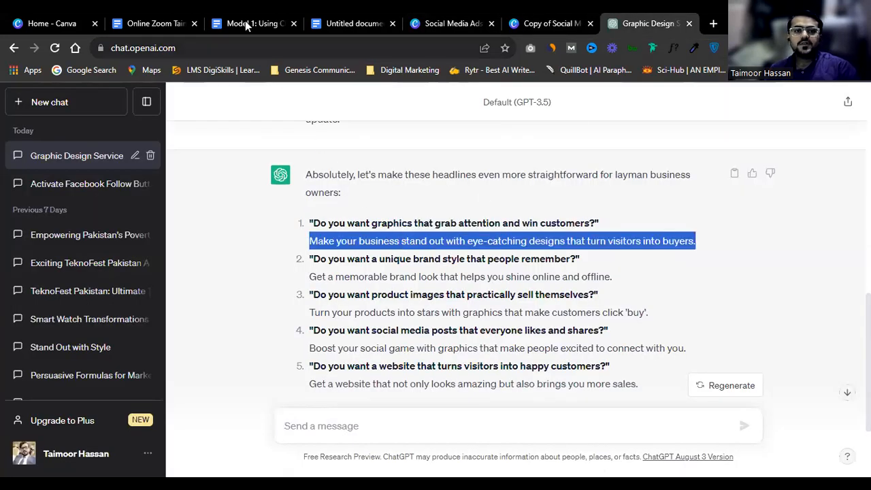
click(461, 24)
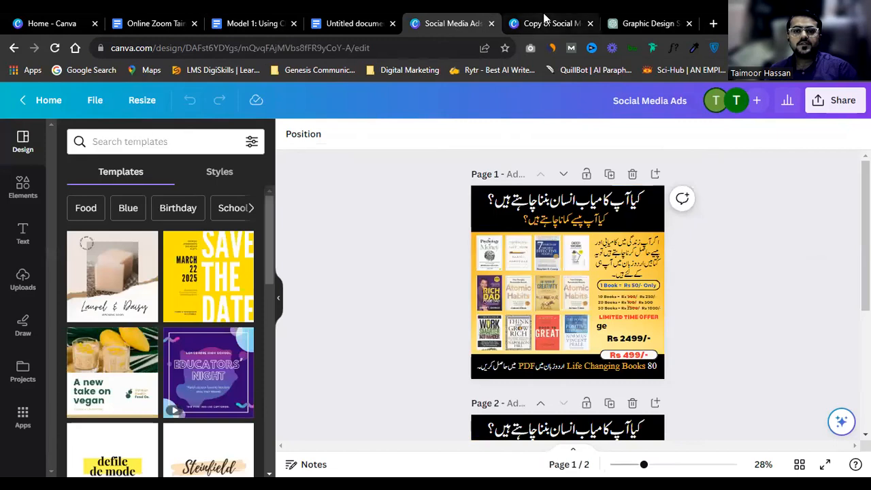
click(552, 22)
drag(501, 259, 510, 373)
Step: Paste the description into the empty box and convert it to sentence case
key(ctrl+v)
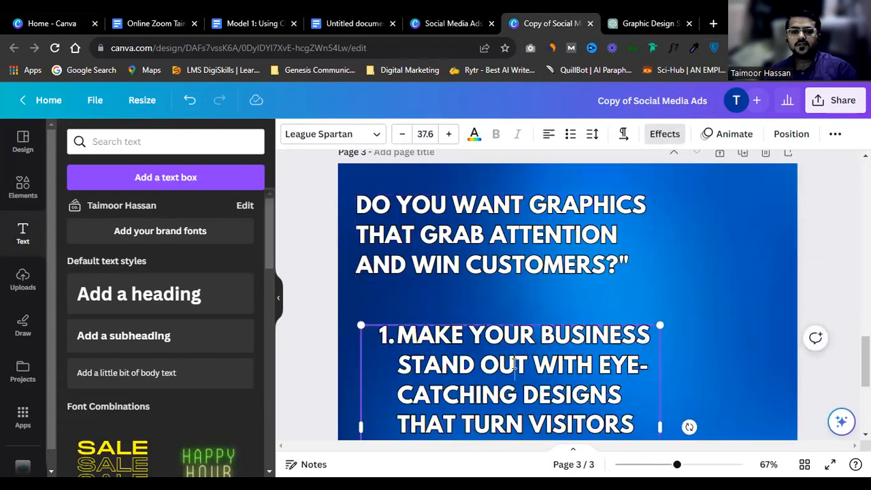
key(ctrl+a)
click(835, 133)
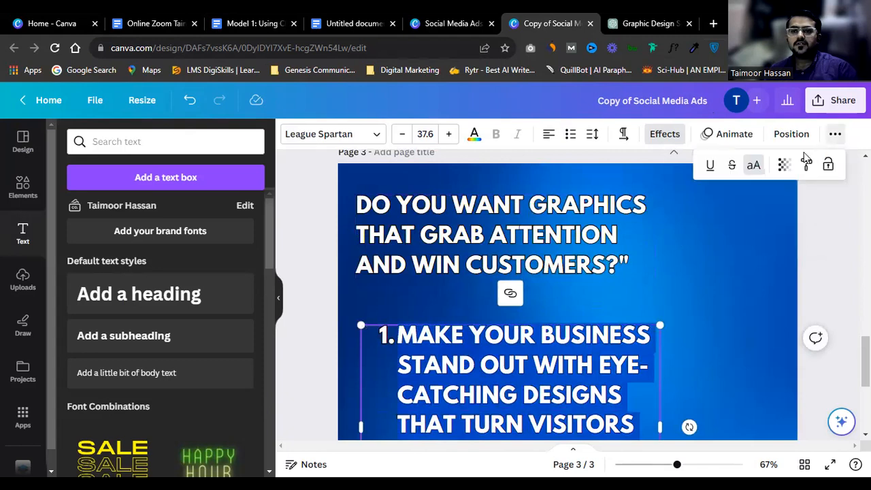
click(752, 167)
Step: Remove the description's list numbering and the blank line after 'buyers.'
click(402, 341)
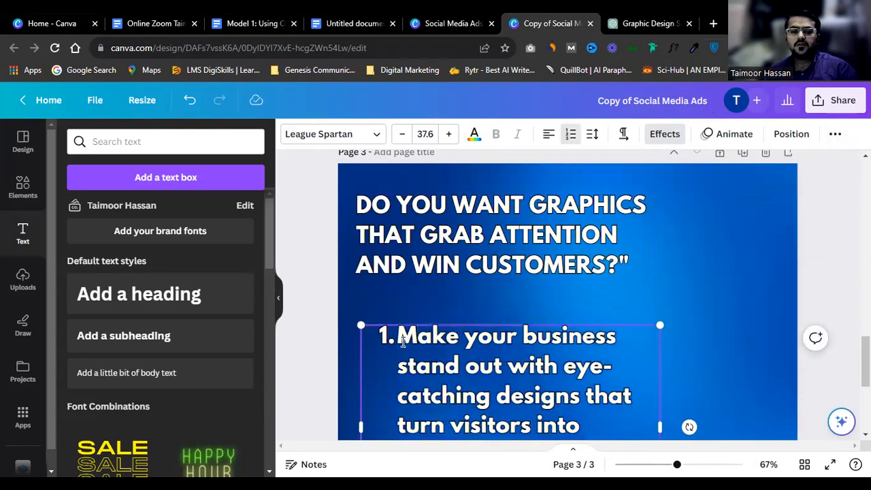
key(BackSpace)
scroll(402, 341, down, 3)
scroll(402, 342, up, 2)
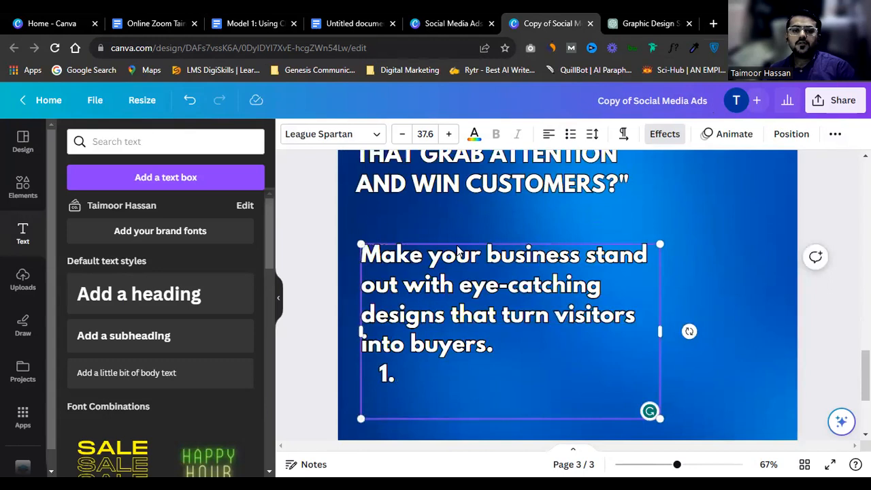
click(433, 394)
key(BackSpace)
key(BackSpace)
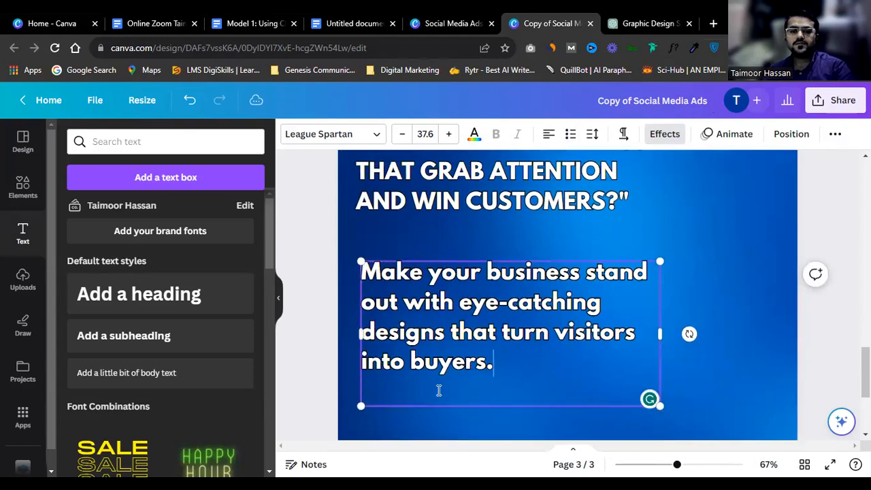
key(BackSpace)
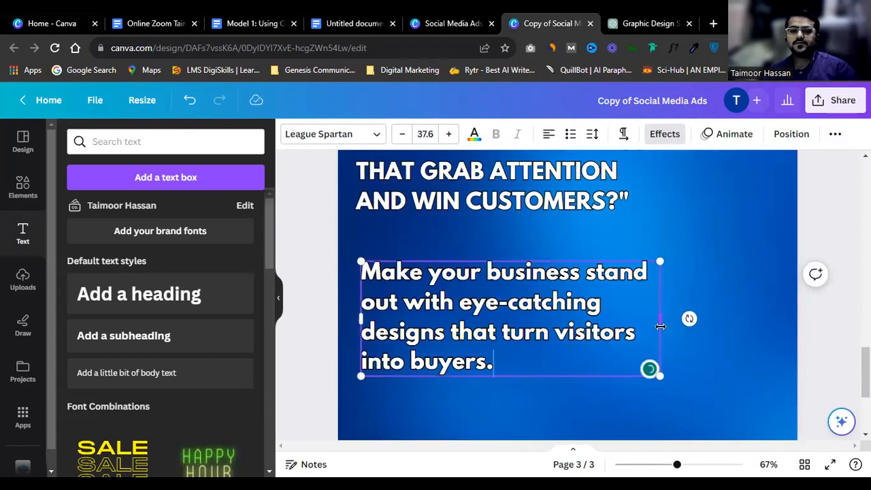
Step: Shrink the description to size 29.5 and position it directly beneath the headline
drag(665, 378, 597, 352)
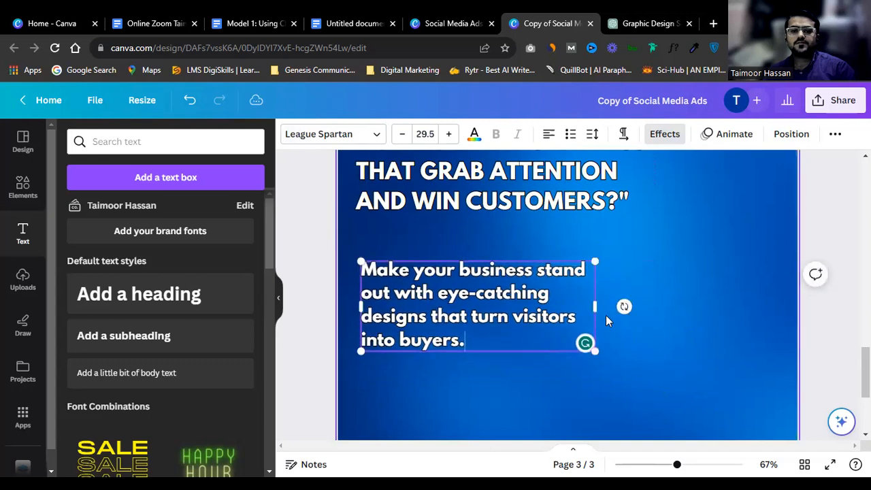
click(565, 226)
drag(479, 288, 477, 266)
scroll(477, 266, up, 1)
scroll(478, 271, up, 1)
click(684, 261)
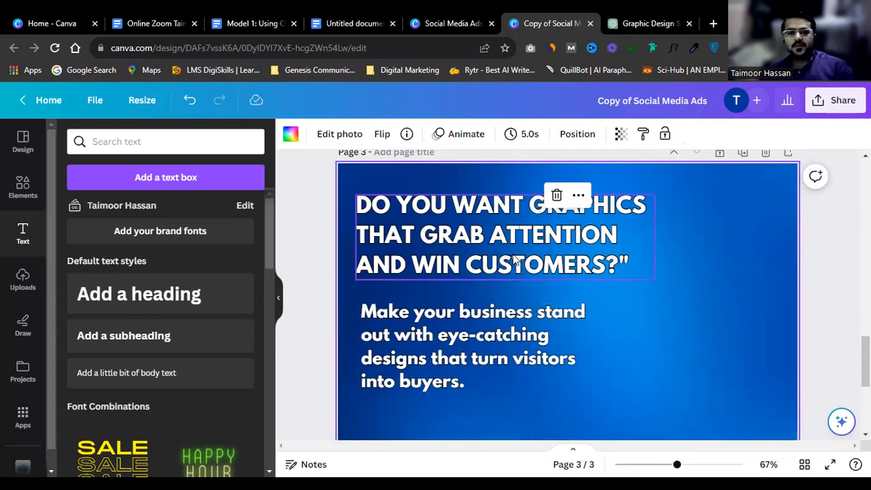
click(515, 261)
Step: Colour the headline yellow and nudge the description slightly up
click(474, 133)
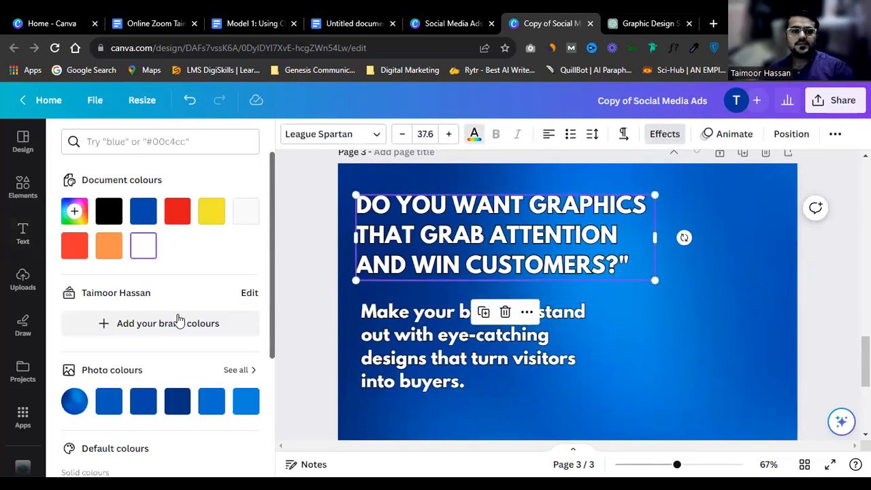
scroll(178, 319, down, 3)
click(178, 412)
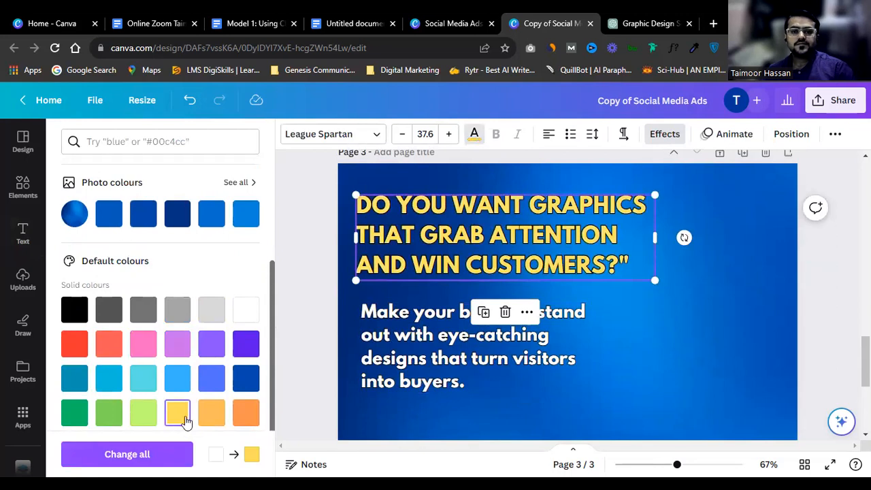
click(382, 340)
drag(383, 340, 380, 331)
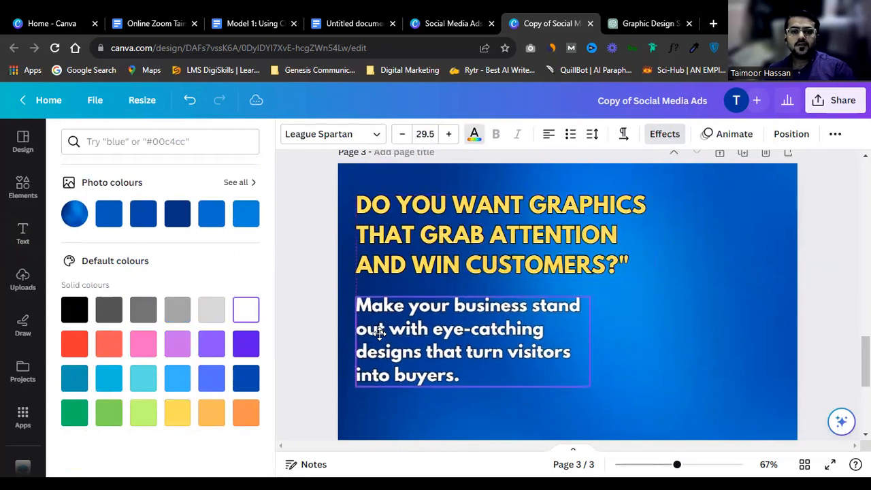
Step: Duplicate the description below itself, retype it as 'Our Services' and narrow the box
scroll(500, 293, down, 2)
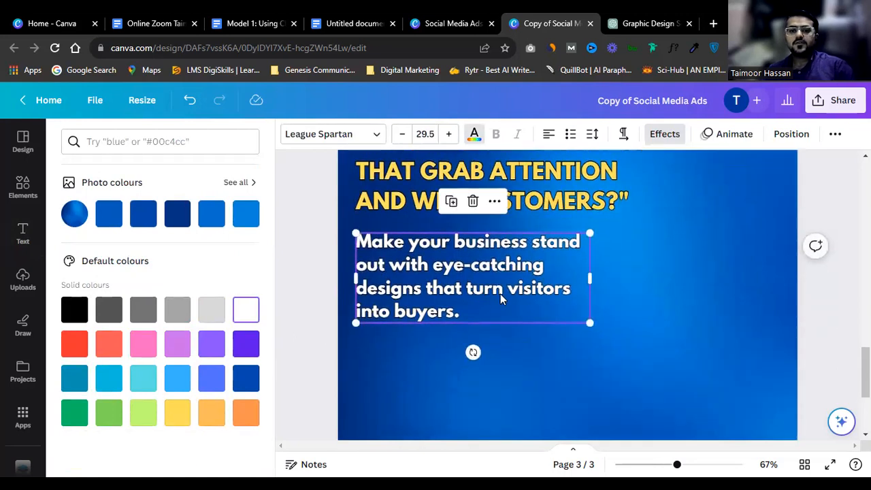
click(510, 287)
key(Escape)
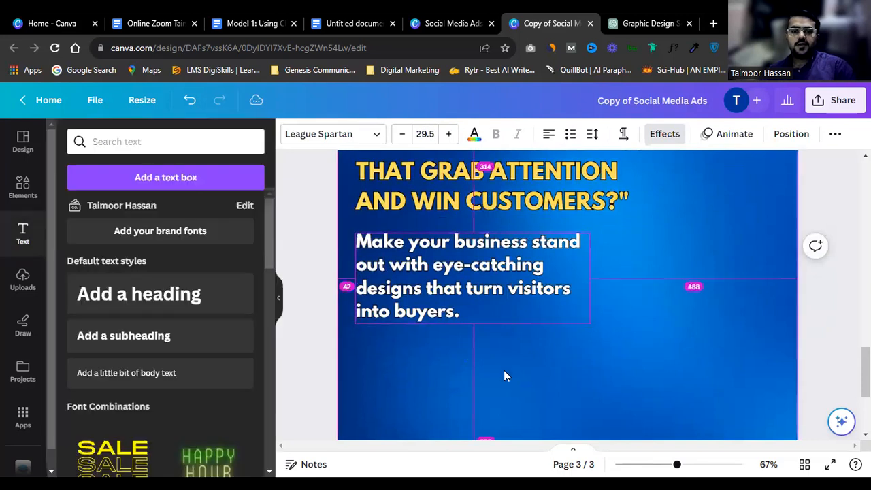
key(Up)
click(499, 358)
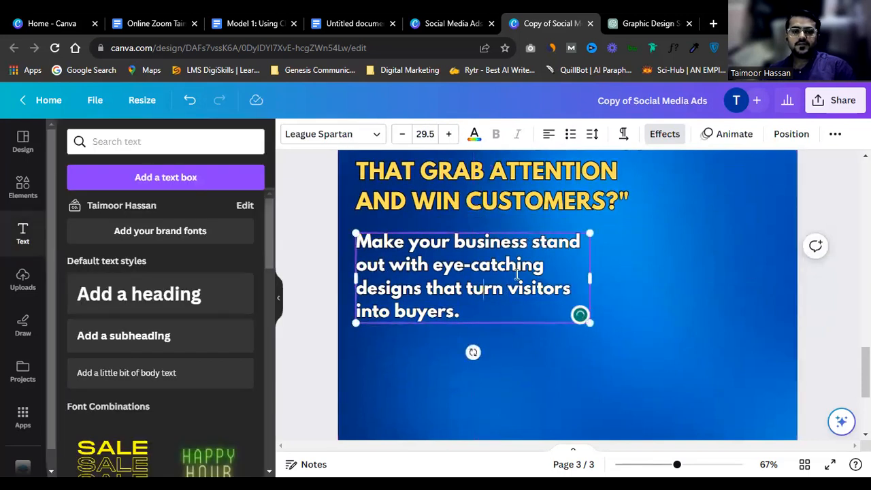
drag(524, 245, 530, 336)
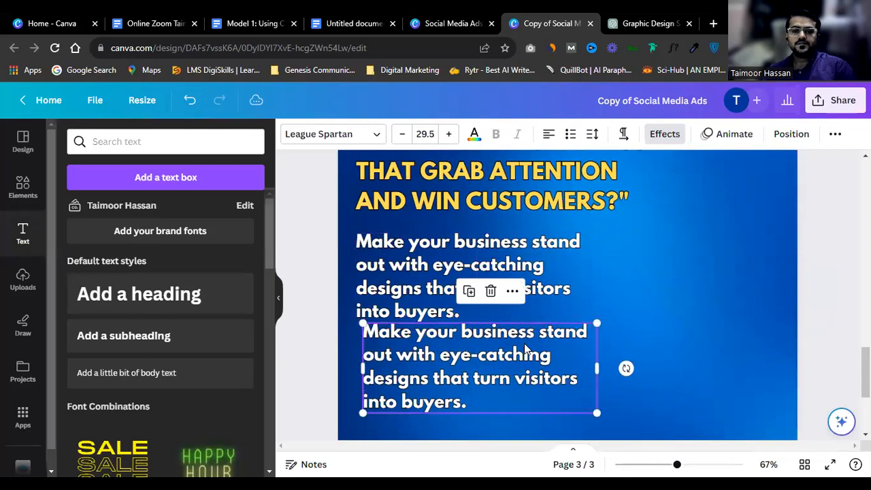
click(524, 347)
text(Our Se)
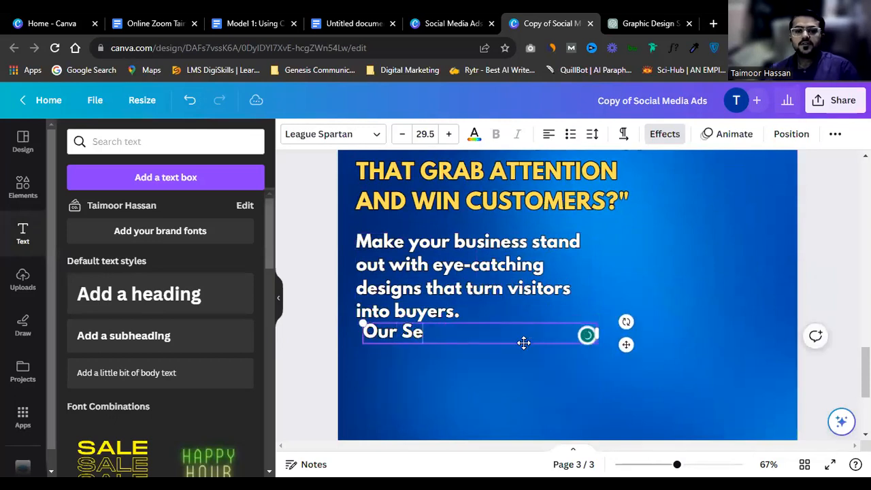
text(rvices)
drag(474, 335, 472, 355)
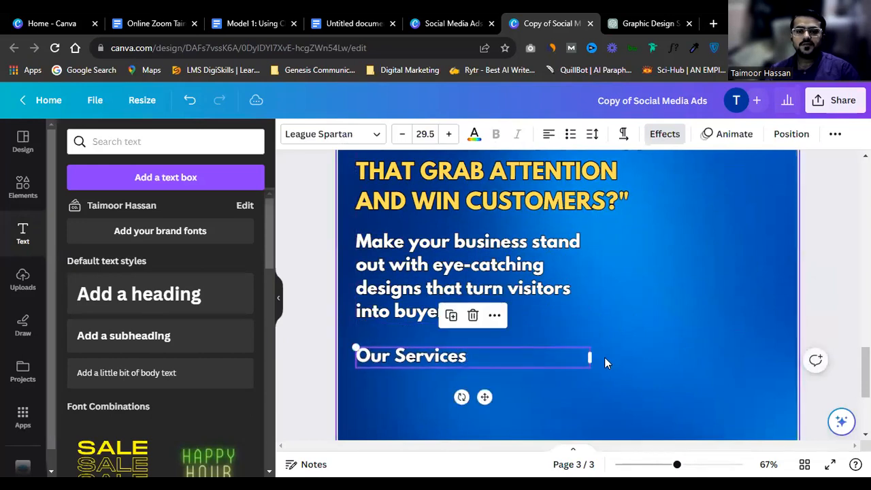
drag(592, 356, 472, 356)
click(539, 317)
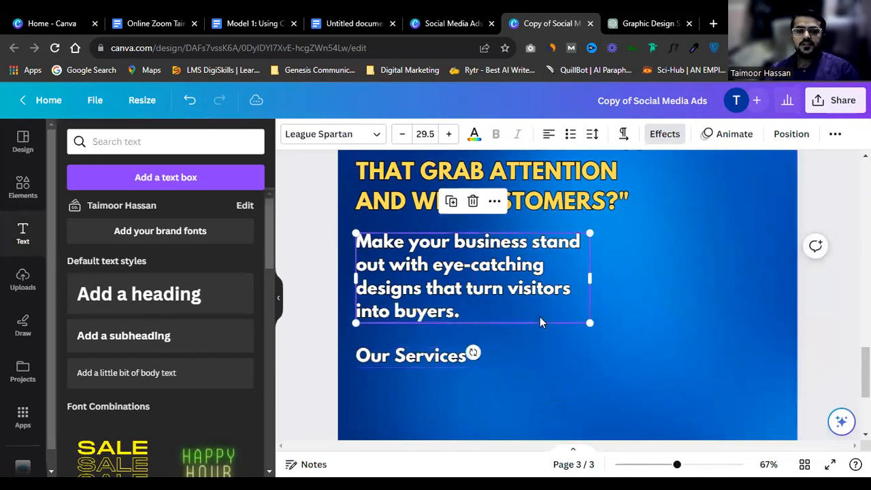
scroll(539, 316, down, 2)
Step: Search the Elements library for 'shape' graphics
click(181, 138)
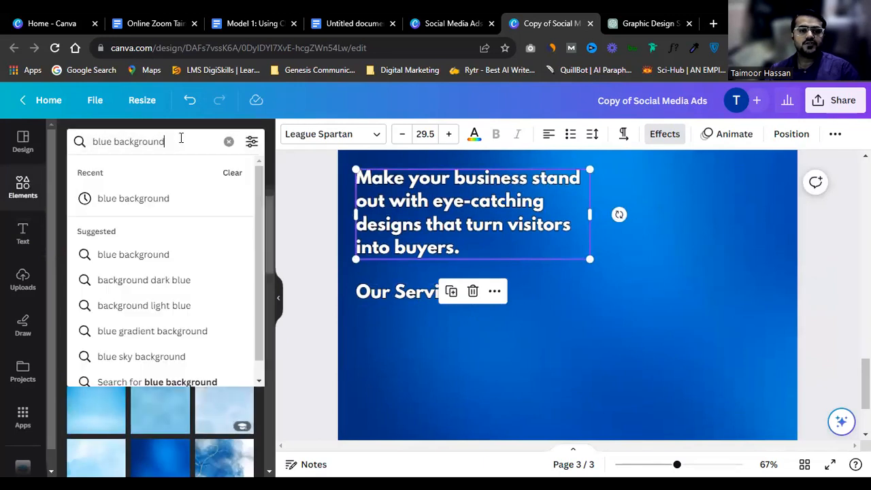
key(ctrl+a)
text(shape)
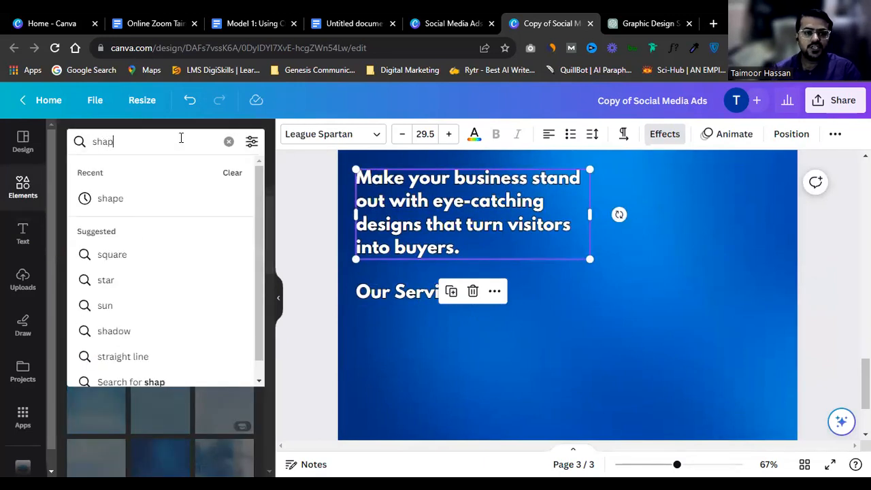
key(Return)
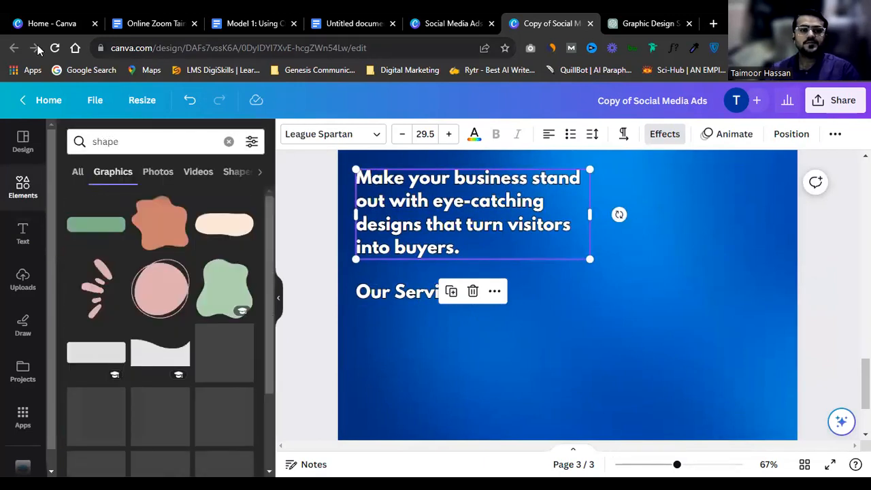
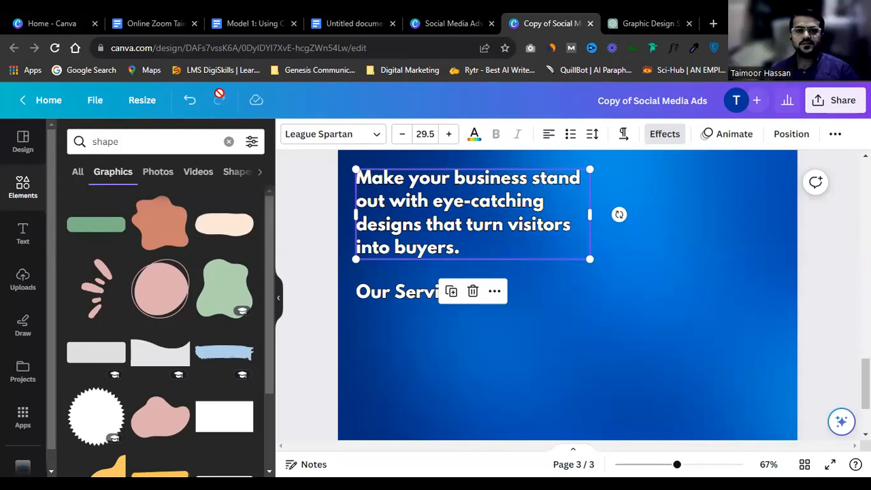
Step: Add a square from the 'shape' search results and move it down and right
click(385, 331)
click(163, 140)
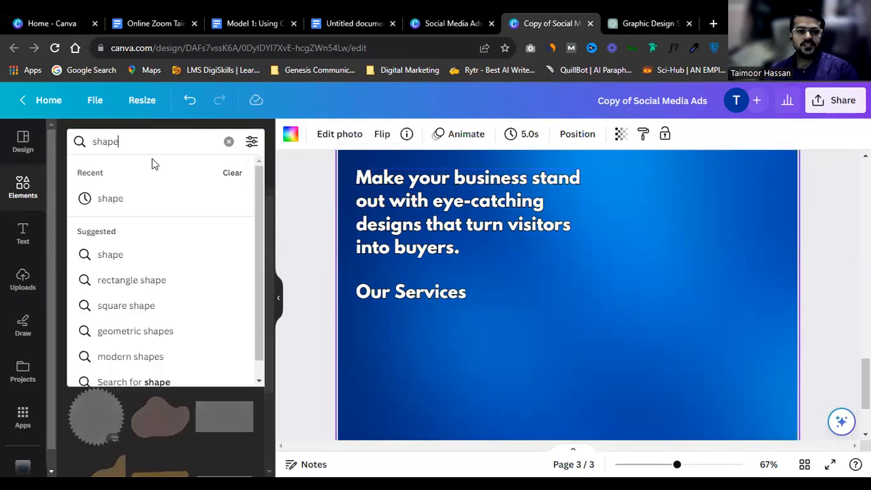
click(75, 178)
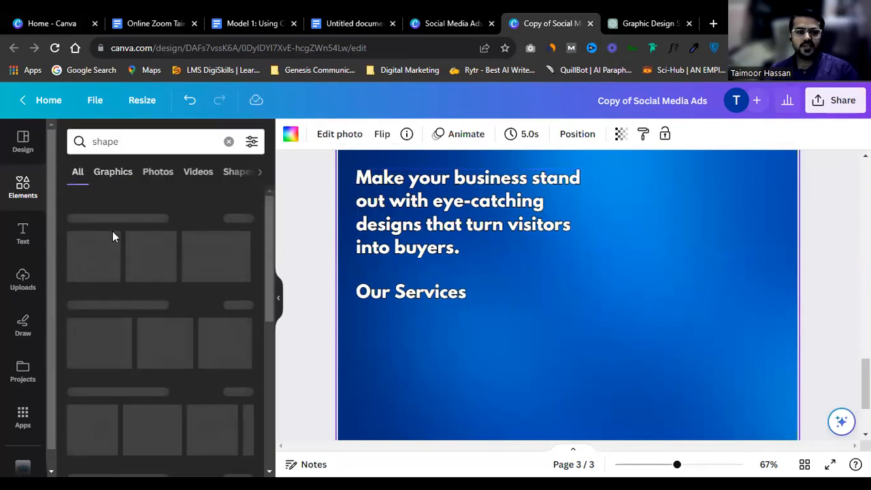
click(87, 247)
drag(561, 291, 583, 351)
Step: Fill the square white with a solid black border, corner rounding 100, sized behind Our Services
click(353, 138)
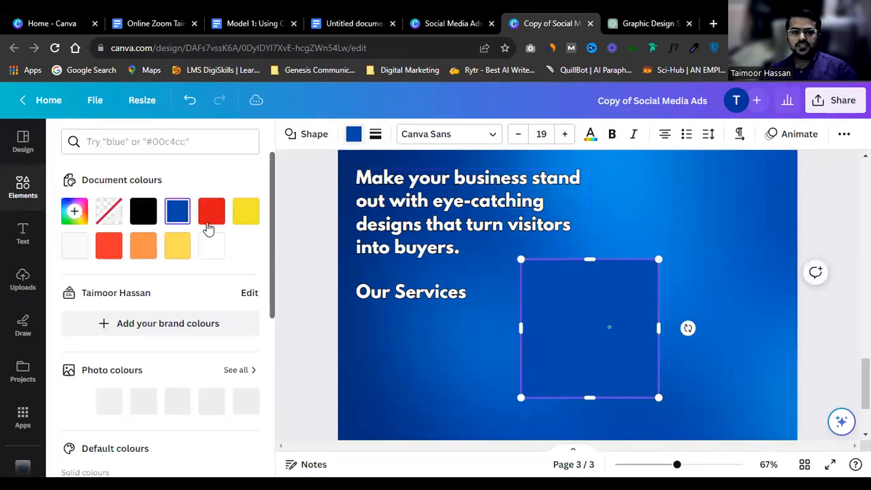
click(207, 249)
click(375, 133)
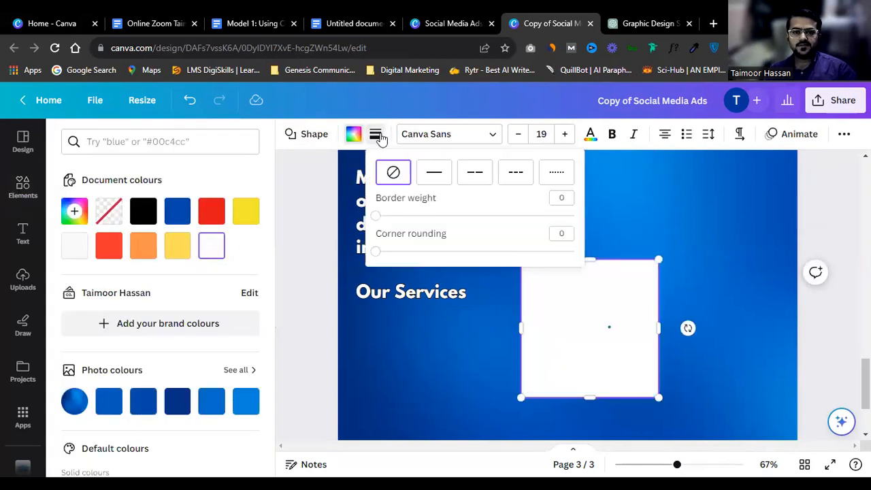
click(434, 172)
drag(378, 252, 391, 251)
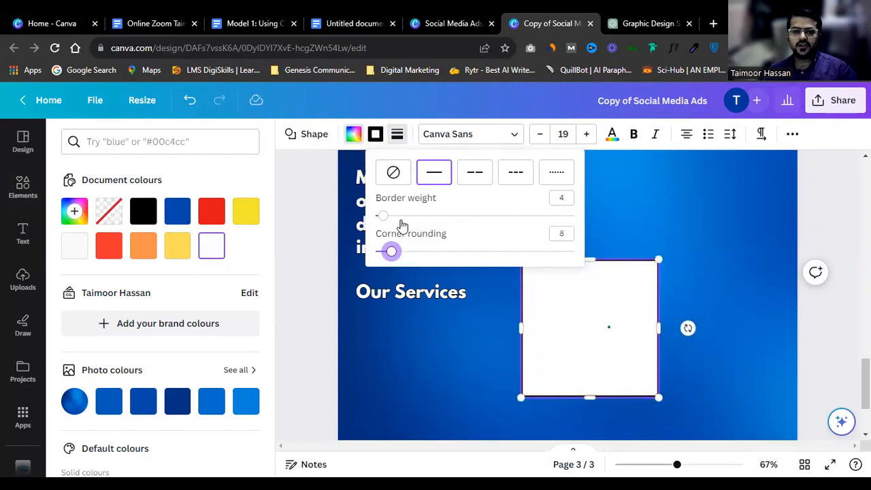
drag(392, 248, 655, 297)
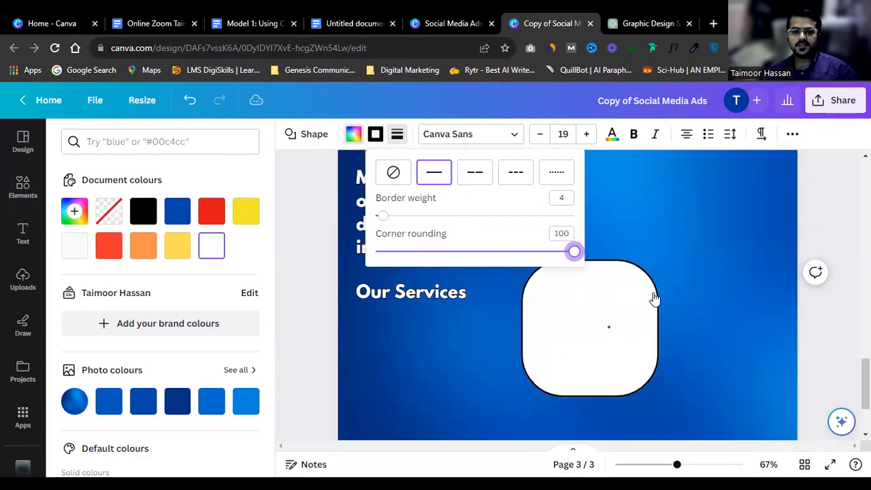
drag(660, 399, 609, 326)
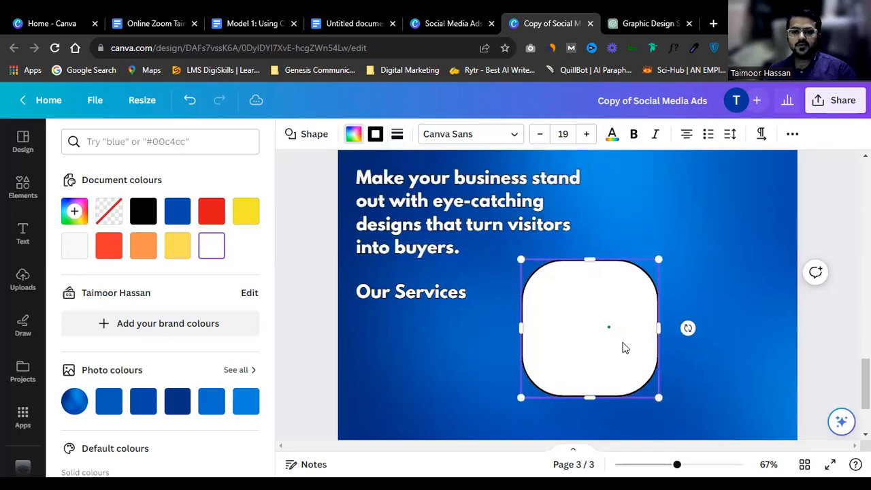
drag(656, 398, 481, 289)
Step: Make the Our Services text black and remove its outline effect
click(428, 289)
click(474, 133)
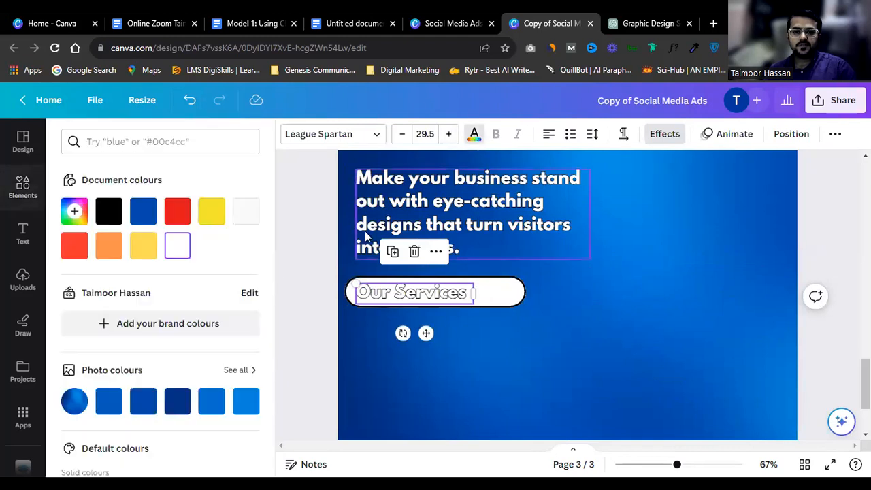
click(108, 211)
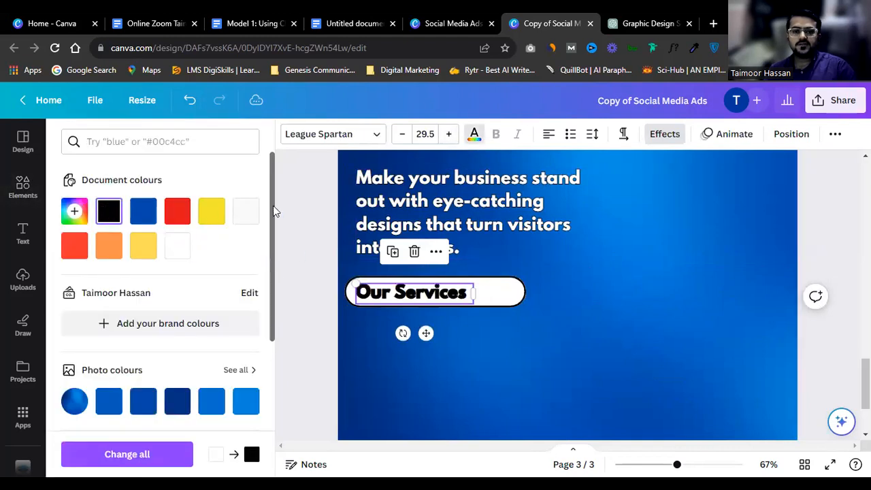
click(665, 133)
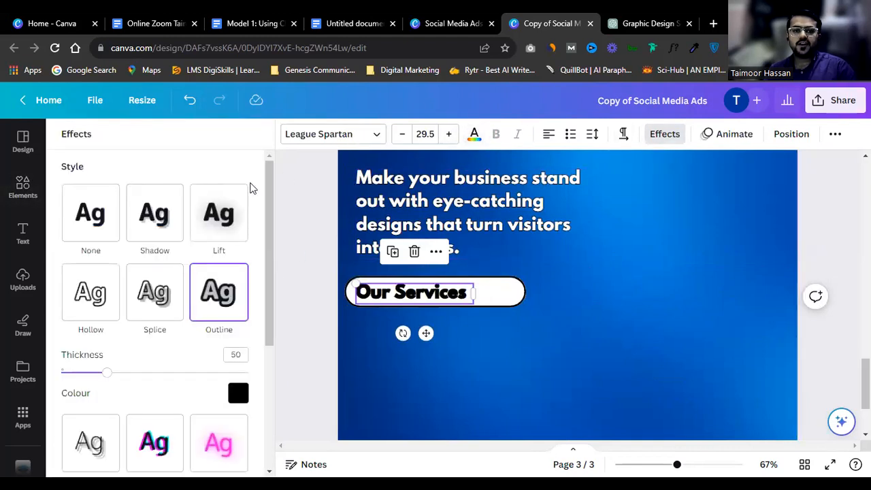
click(90, 213)
Step: Narrow the pill around Our Services and fill it light yellow
click(543, 257)
click(507, 297)
drag(519, 295, 495, 292)
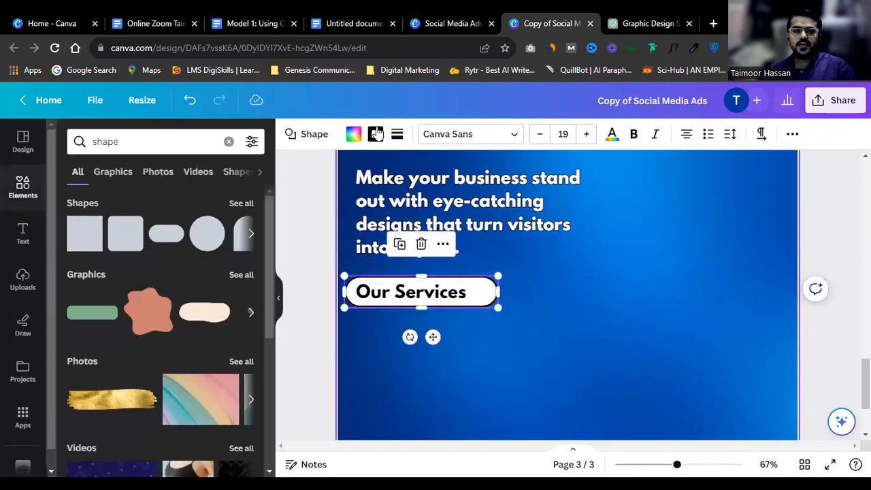
click(353, 133)
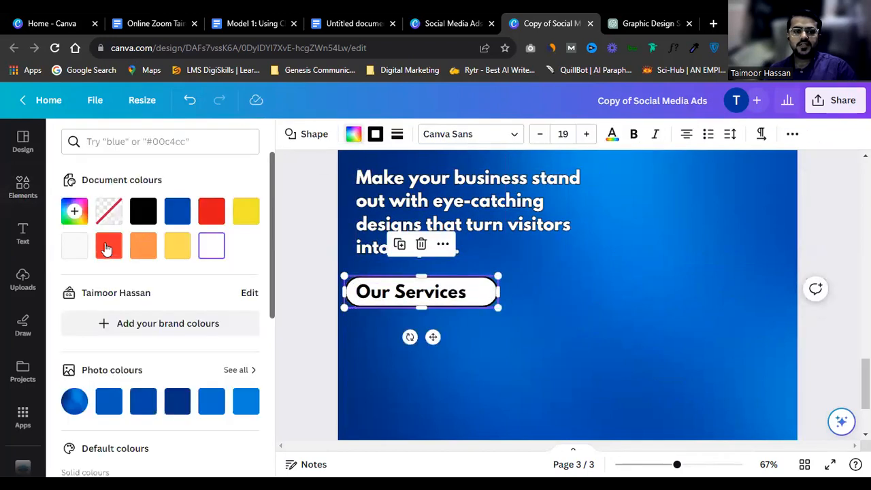
click(177, 245)
scroll(447, 283, up, 3)
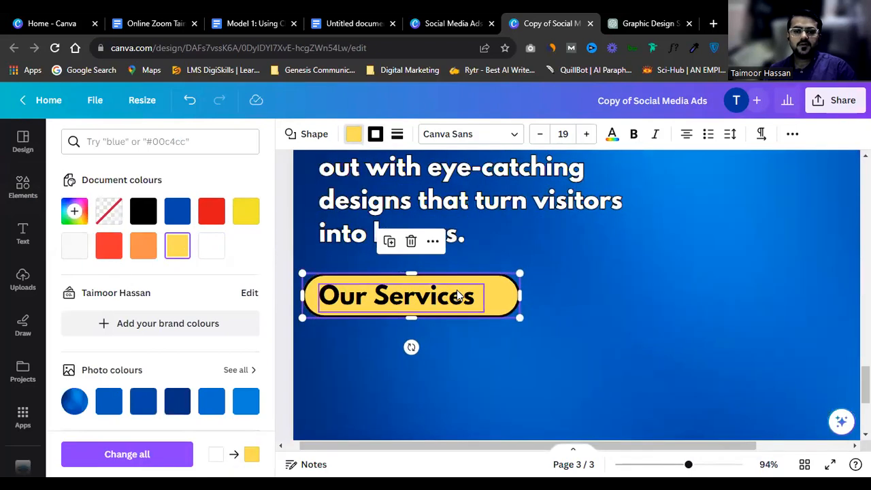
Step: Align the Our Services text and yellow pill so the text sits inside it
click(467, 295)
drag(501, 303, 512, 304)
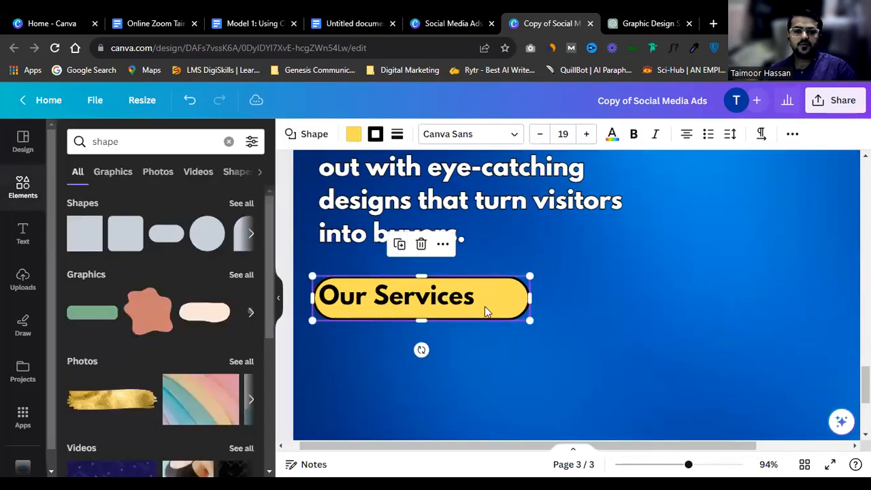
click(457, 301)
drag(457, 299, 476, 299)
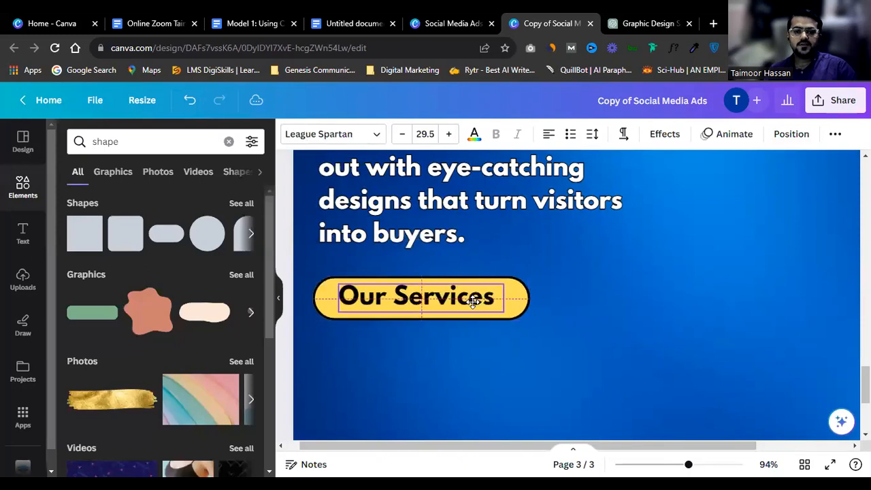
scroll(546, 275, down, 5)
Step: Place a copy of the headline paragraph below the Our Services pill
click(768, 229)
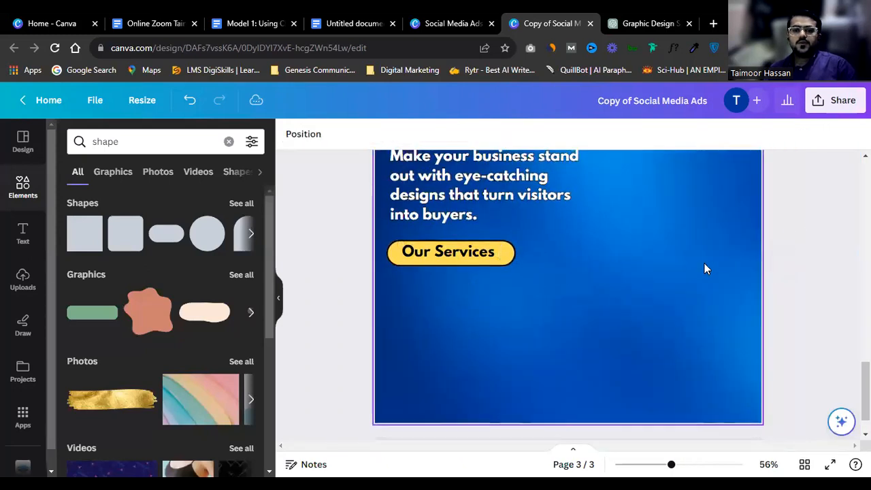
scroll(528, 300, down, 2)
drag(533, 185, 537, 318)
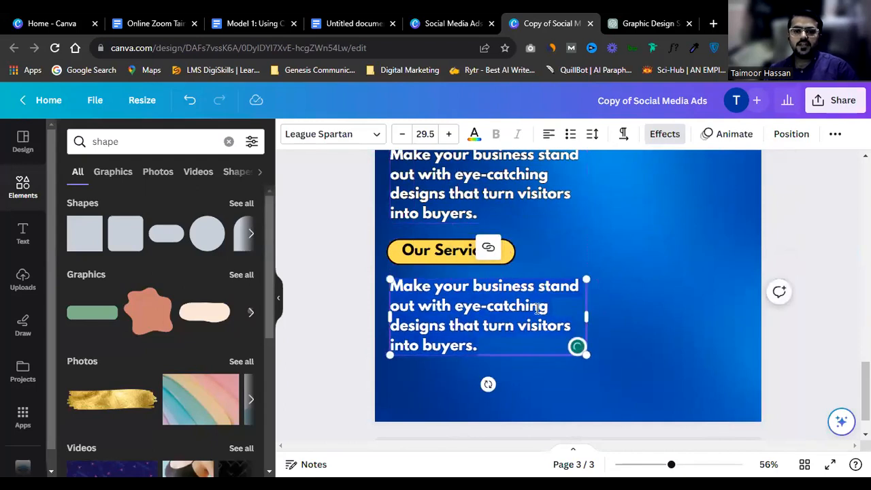
Step: Remove the copy's outline and type Logo Designing, Social Media Post Designing, Brochure Design, Flyer Design
click(649, 140)
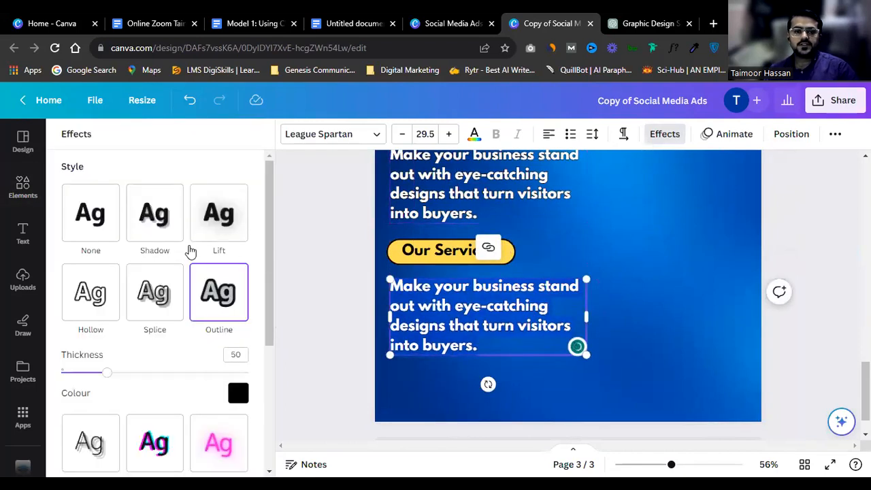
click(99, 225)
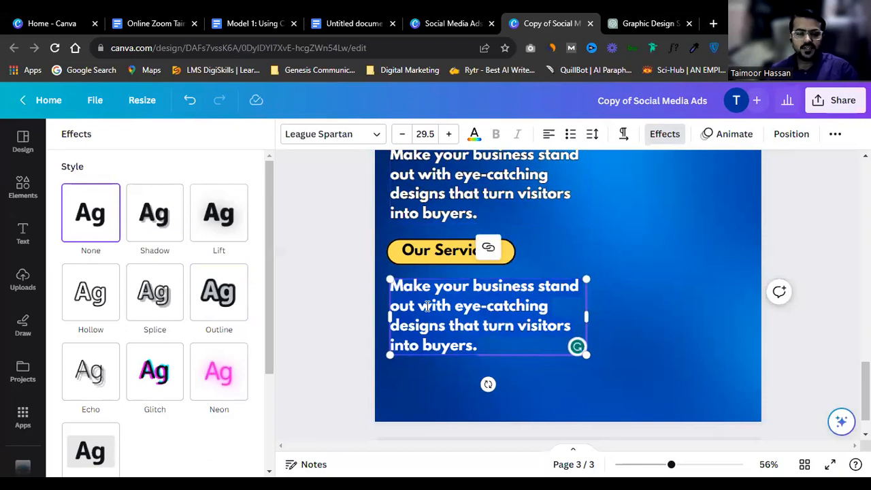
text(Lo)
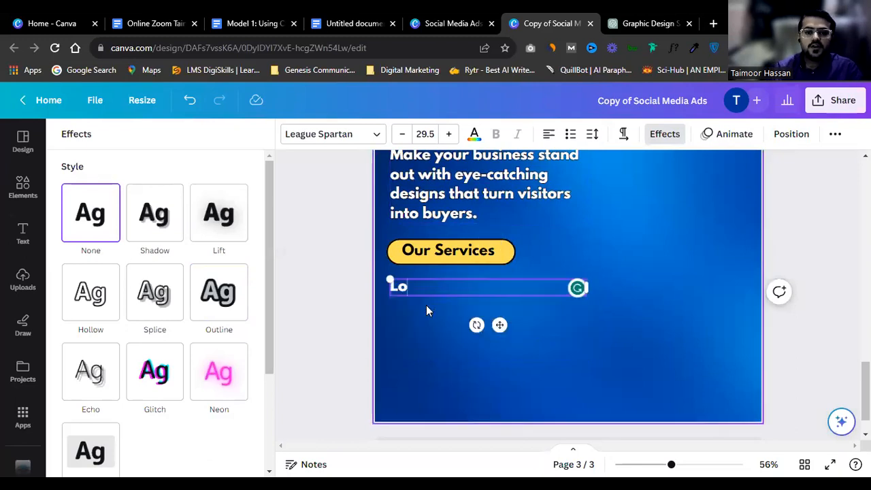
text(go Desi)
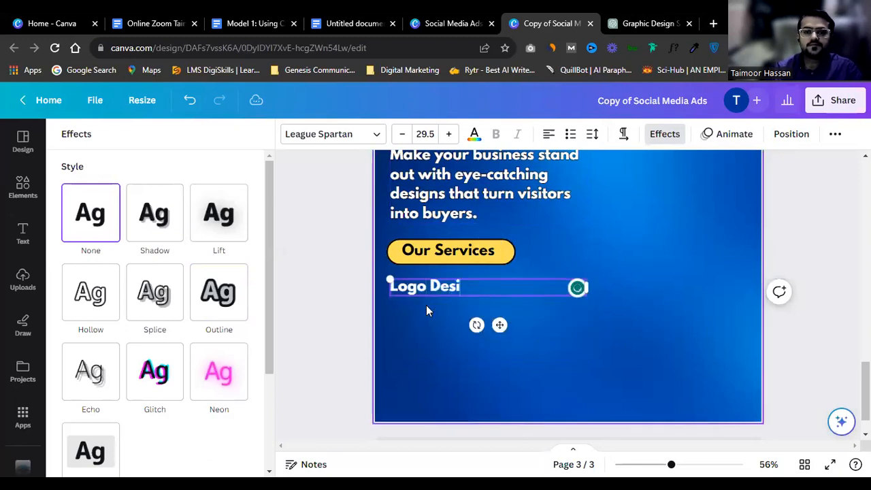
text(ging)
key(Return)
text(Soci)
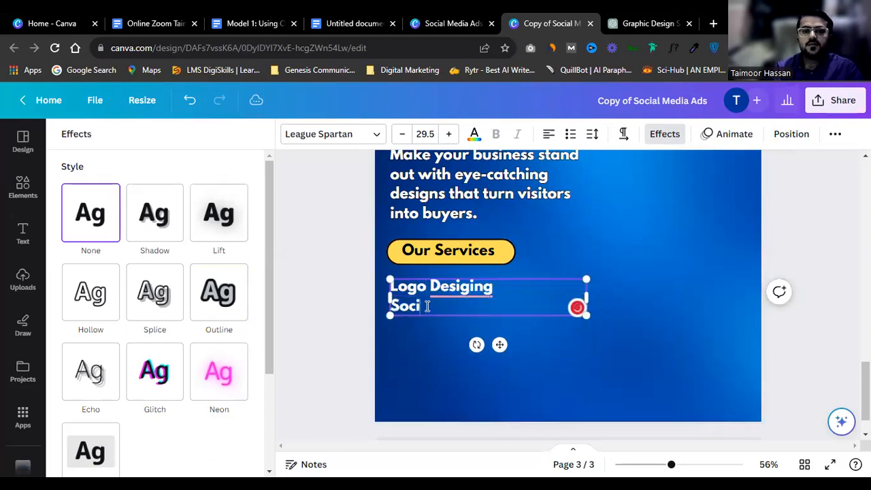
text(al Media Post De)
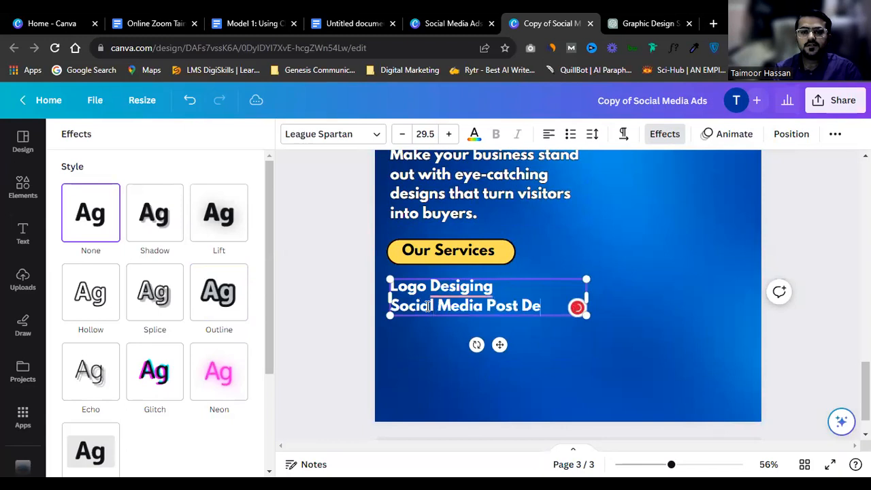
text(signi)
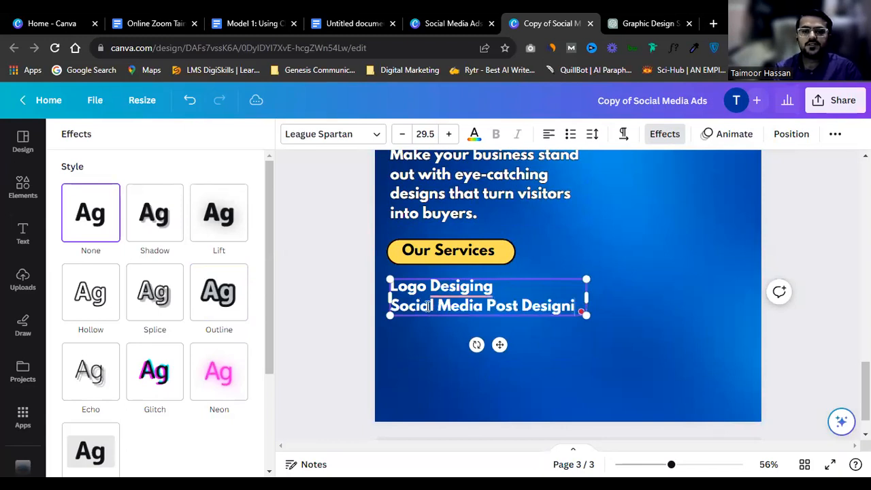
text(g)
key(Return)
text(Brochure De)
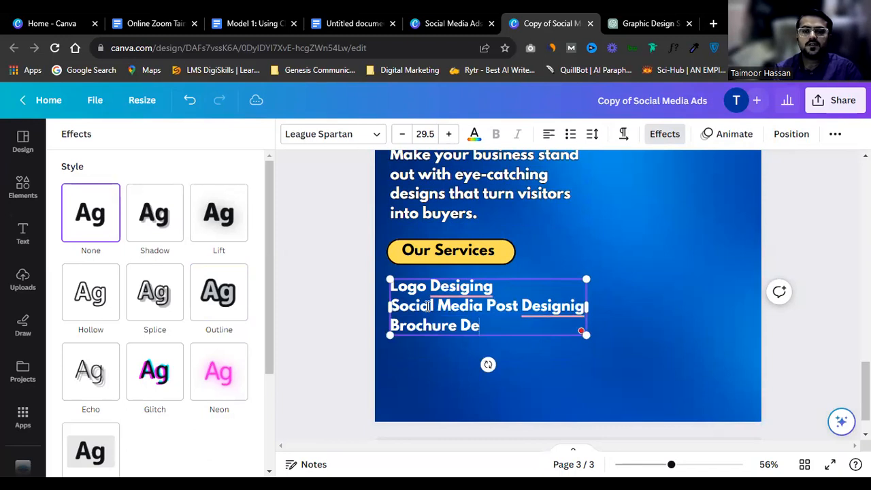
text(sign)
key(Return)
text(F)
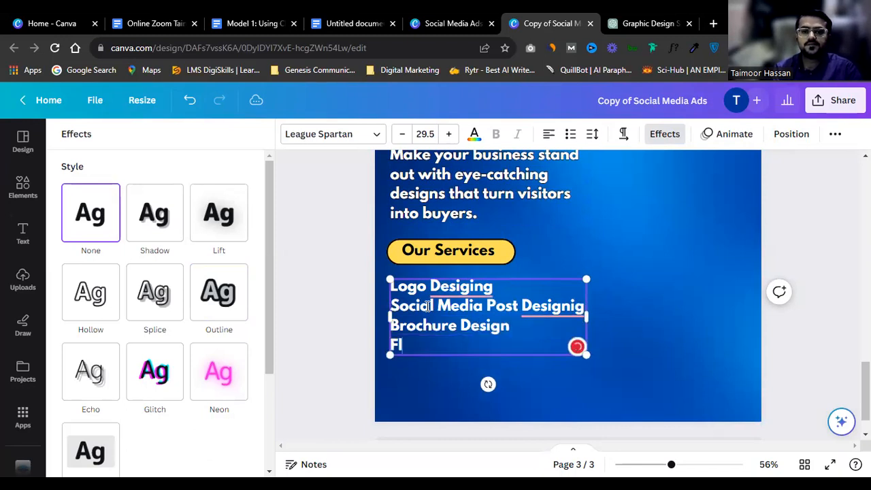
text(lyer Des)
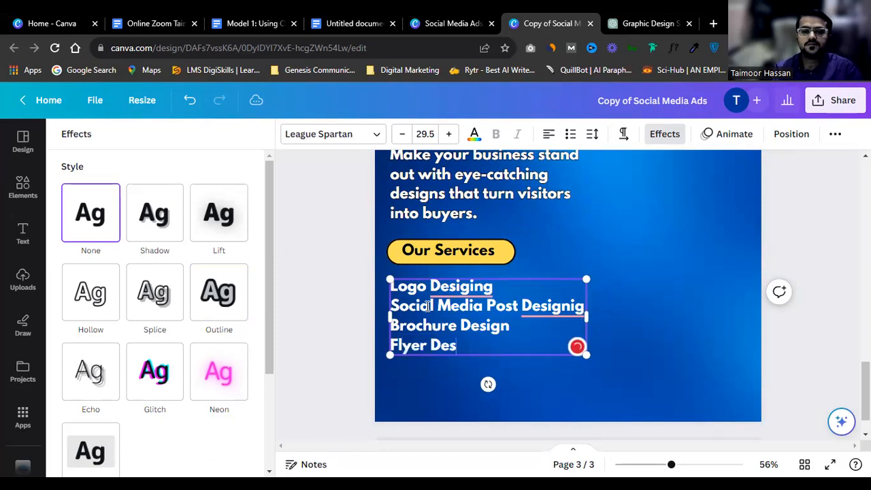
text(ign)
key(Return)
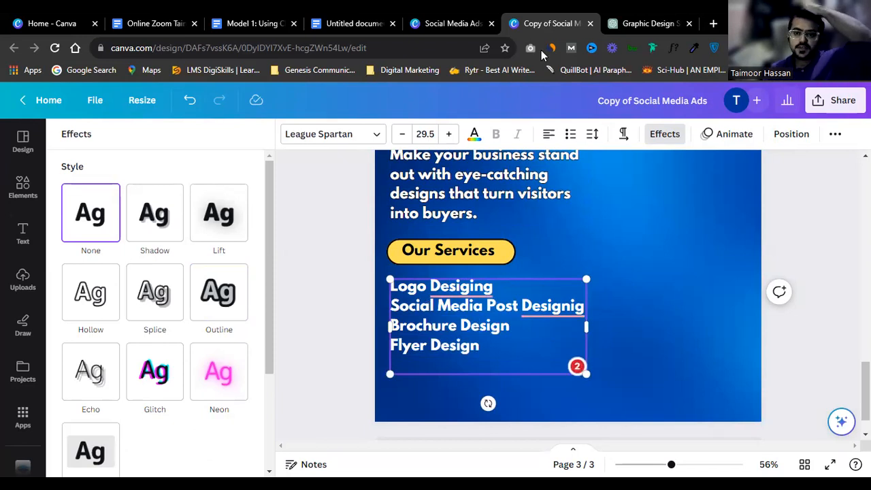
Step: Add Social Media Ads Design and Youtube Thumbnail lines to the services list
click(520, 304)
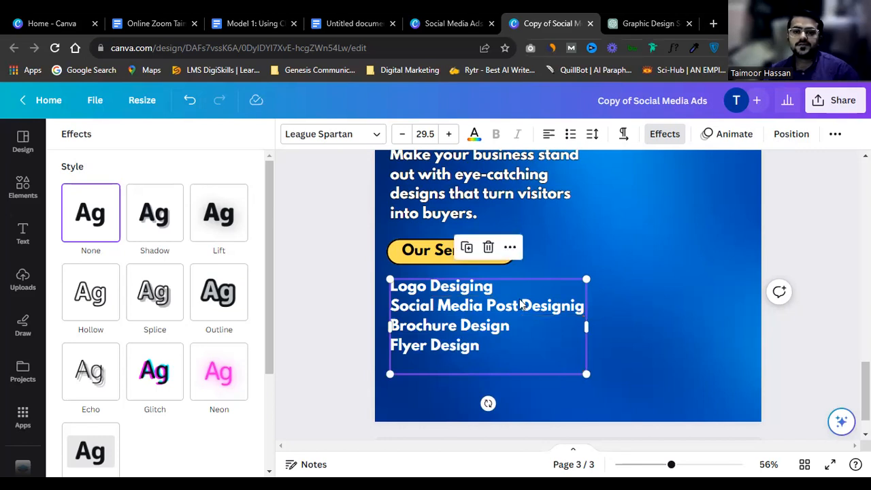
click(491, 353)
key(Return)
text(Att)
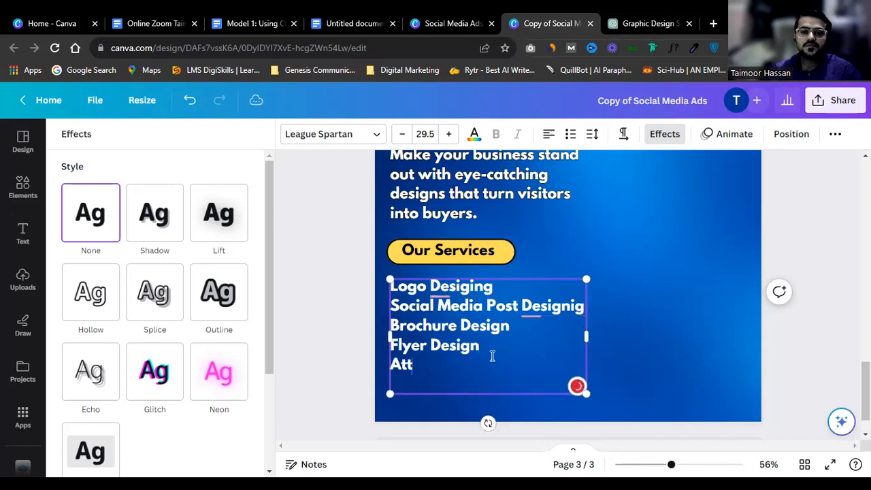
key(BackSpace)
key(BackSpace)
key(BackSpace)
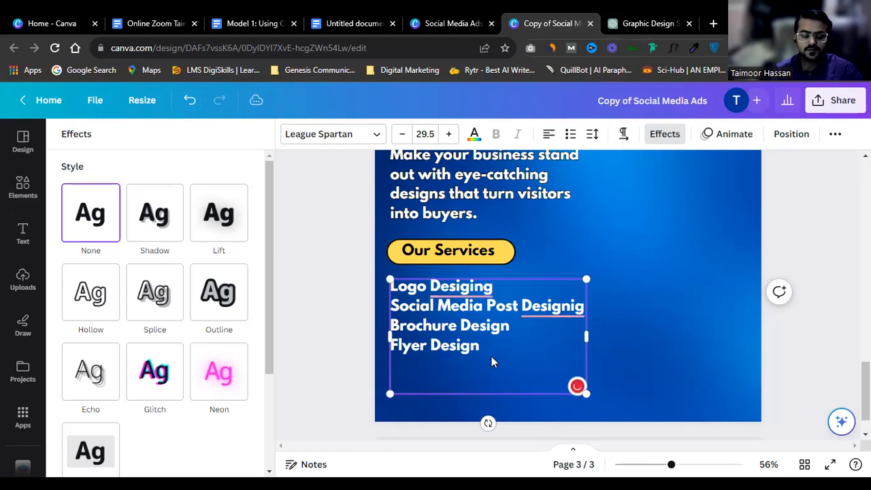
text(Social M)
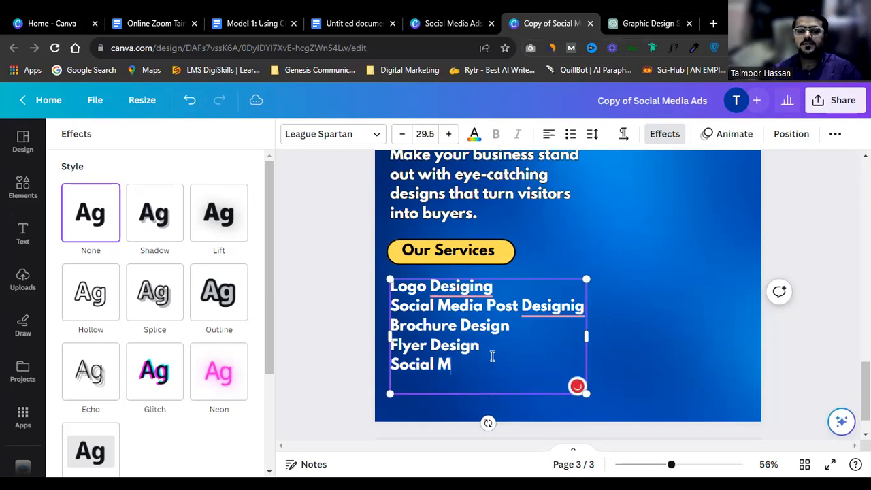
text(edia Ads Design)
key(Return)
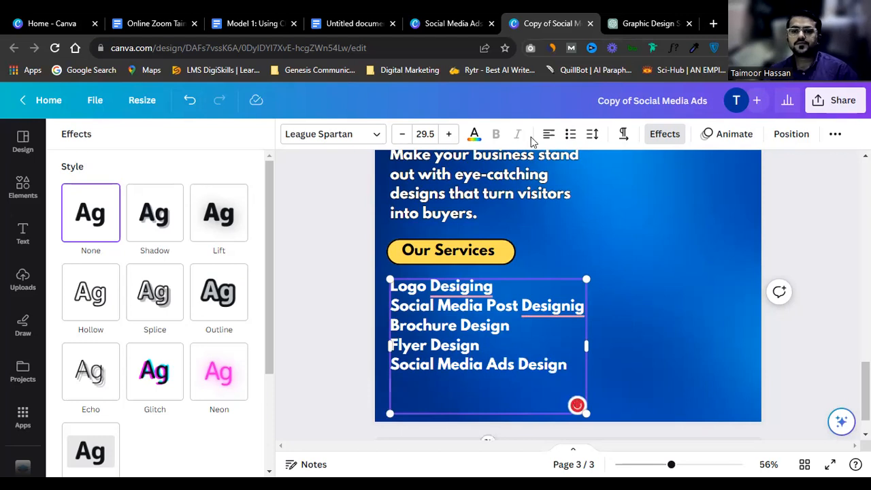
click(485, 387)
text(T)
text(Yo)
text(utube Th)
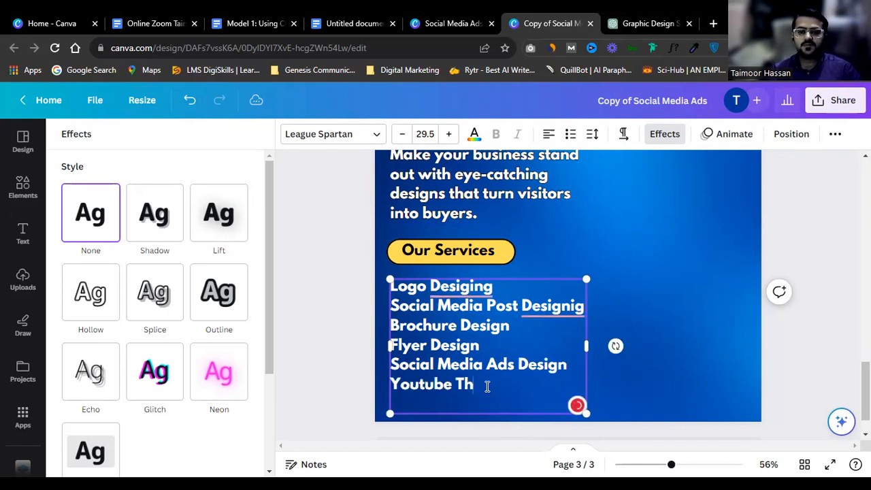
text(umbnail)
Step: Correct both misspelled Designing words, widen the list box and shrink its text to 22.8
right_click(469, 286)
click(470, 344)
right_click(547, 306)
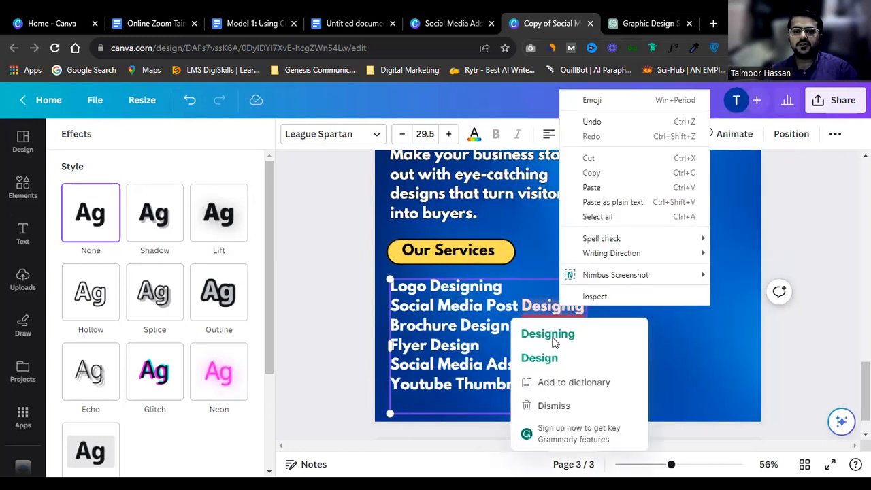
click(551, 336)
drag(587, 356, 625, 361)
drag(625, 412, 589, 350)
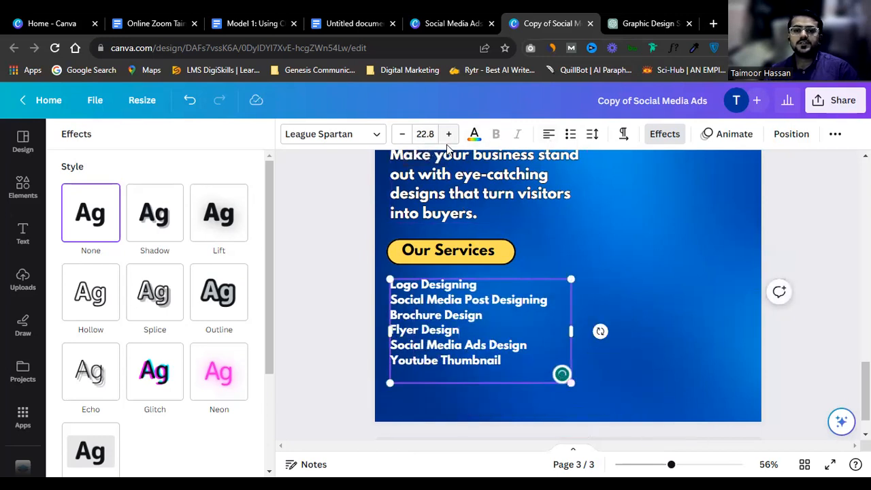
Step: Set the services list font to Montserrat Classic
click(345, 134)
scroll(169, 372, down, 2)
scroll(161, 369, up, 2)
click(126, 178)
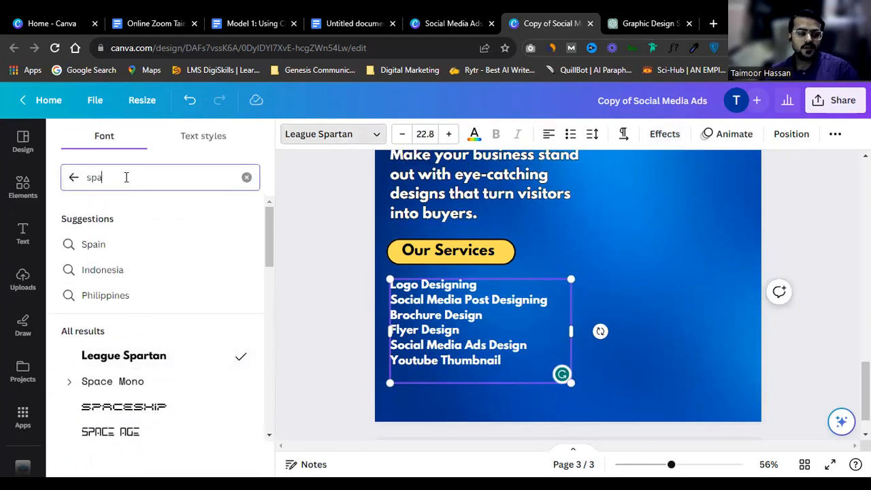
key(BackSpace)
key(BackSpace)
key(BackSpace)
text(mont)
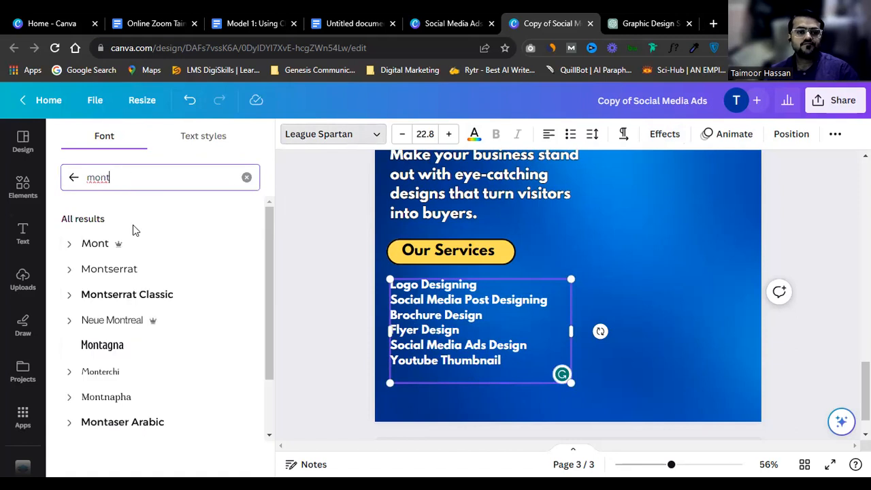
click(140, 298)
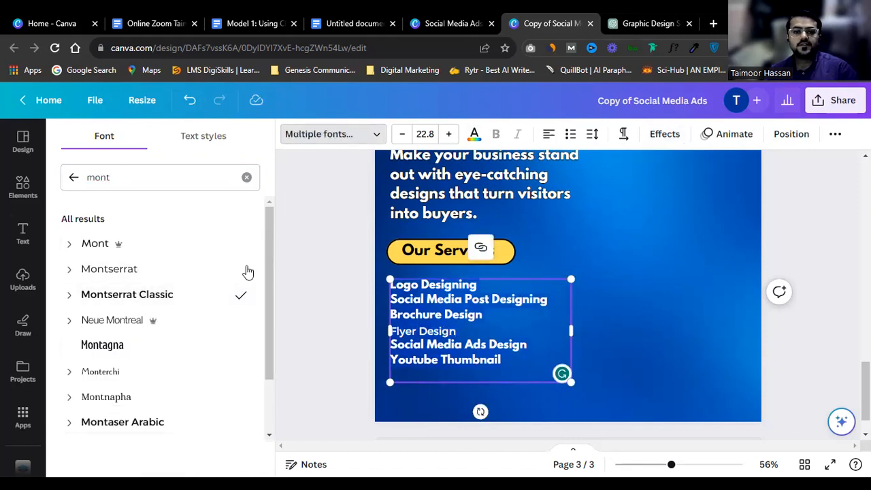
click(155, 296)
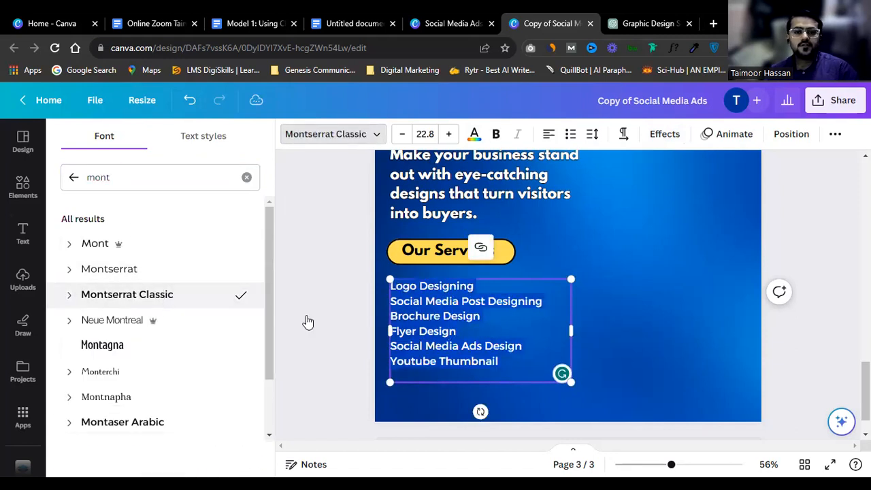
Step: Make the list bold and bulleted, nudge it up, and add an 'and much more..' line
click(496, 134)
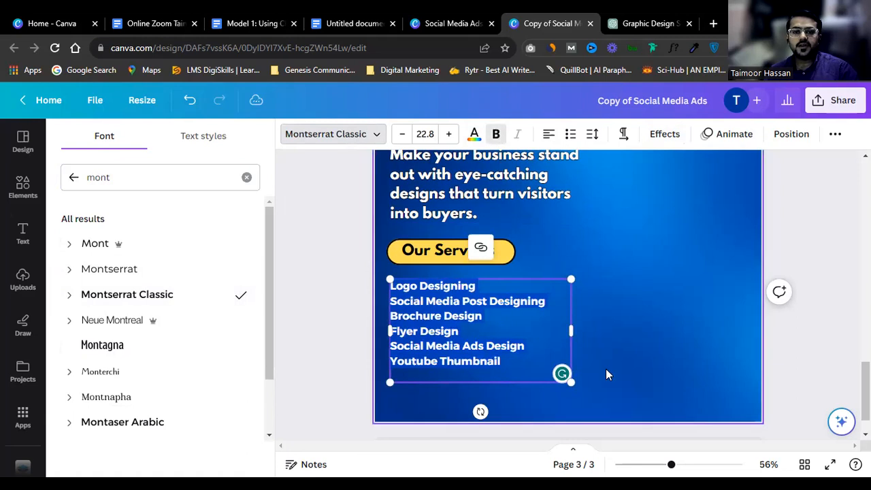
click(570, 134)
click(646, 289)
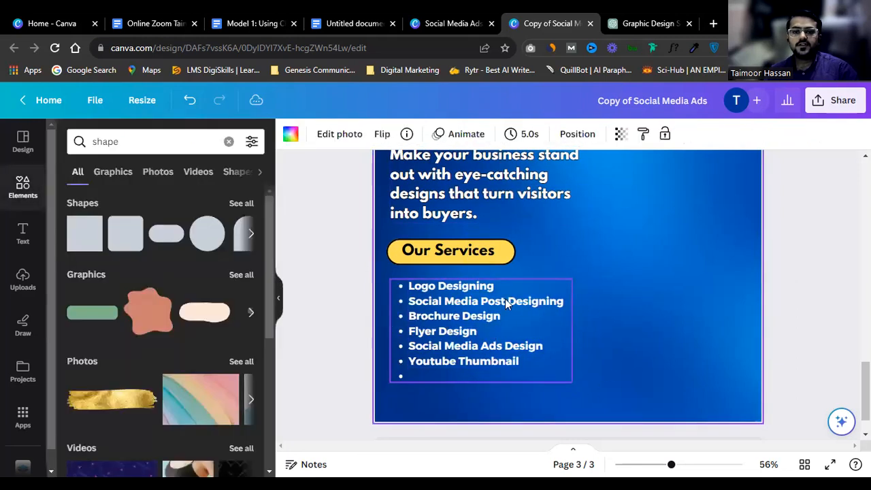
click(485, 303)
drag(483, 305, 483, 297)
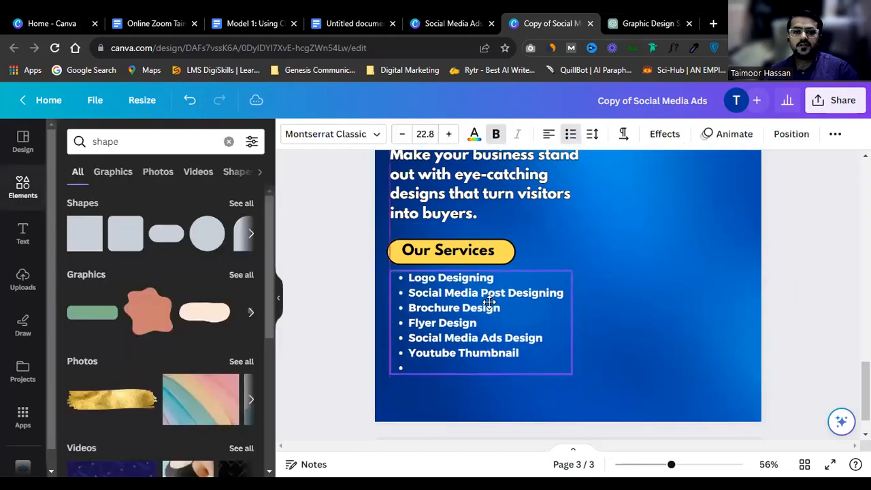
click(485, 366)
text(and much)
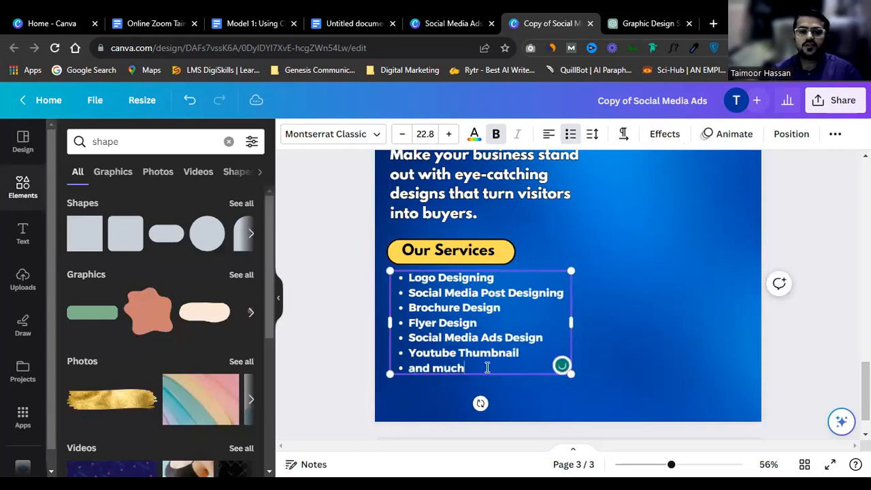
text( more..)
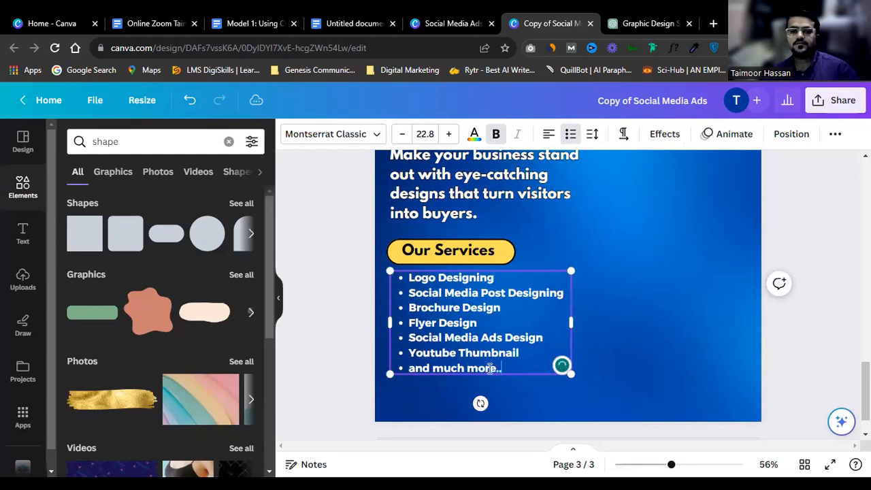
click(593, 282)
Step: Select the yellow headline, intro paragraph and services list in turn to review the layout
scroll(593, 281, up, 2)
scroll(559, 262, up, 2)
click(562, 223)
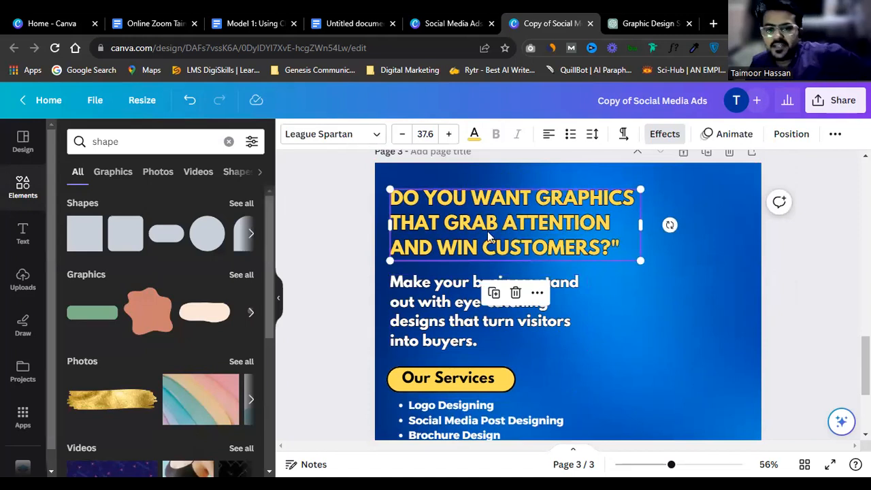
scroll(479, 230, down, 2)
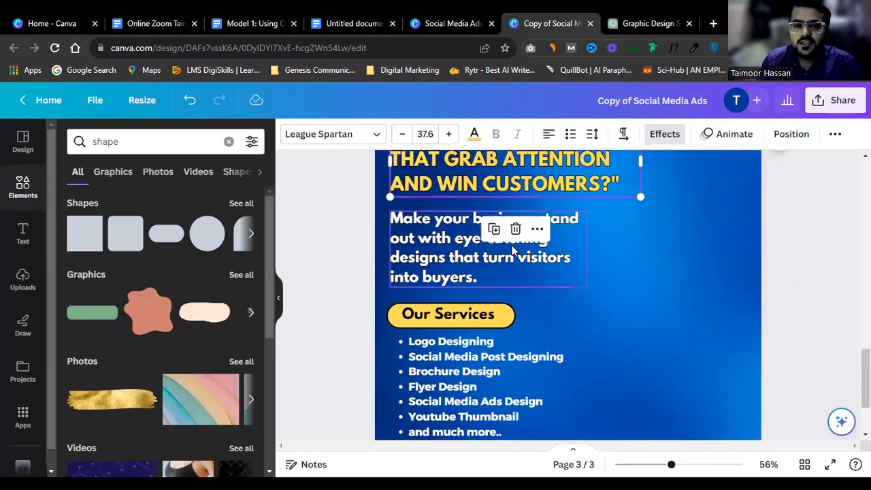
click(625, 243)
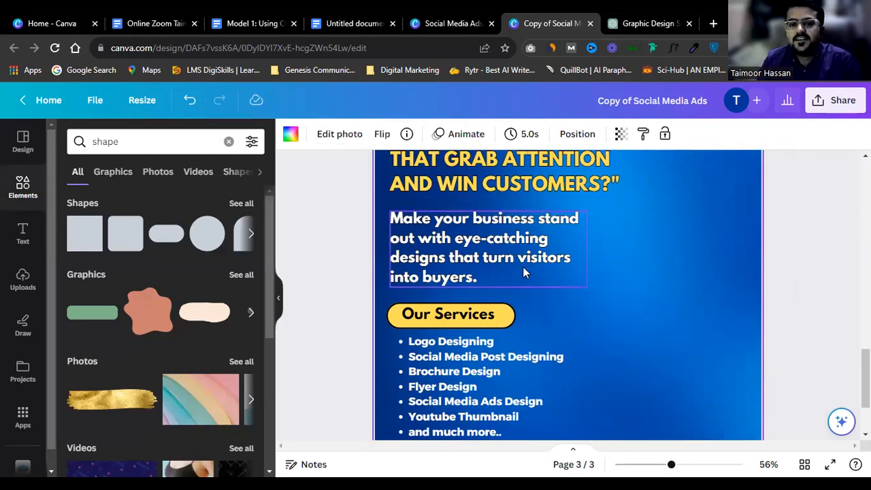
scroll(602, 253, down, 2)
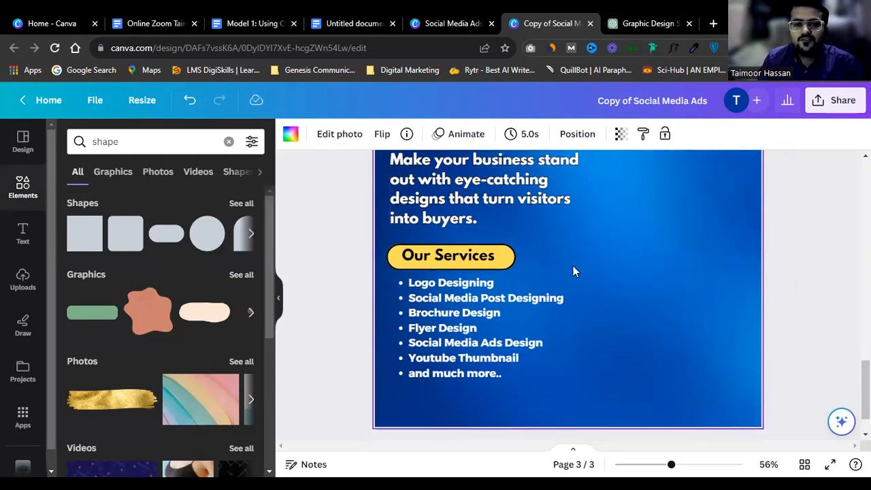
scroll(517, 248, up, 4)
click(469, 244)
click(453, 305)
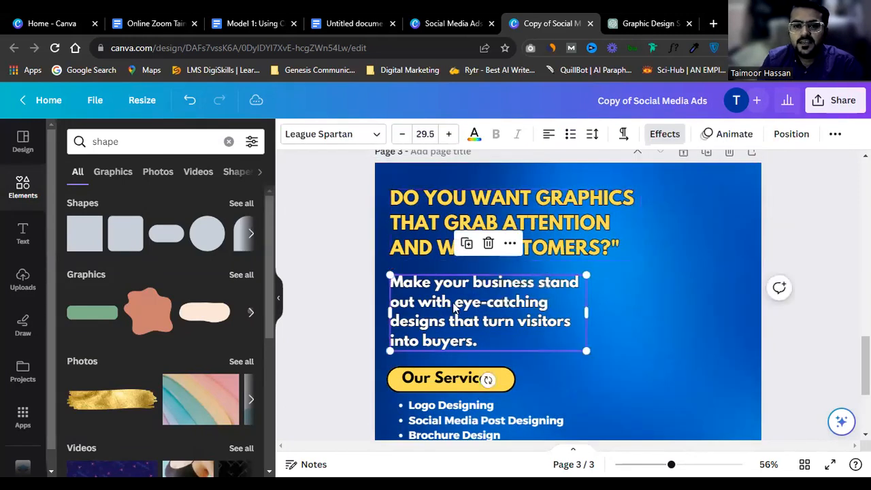
scroll(626, 284, down, 1)
scroll(624, 284, down, 1)
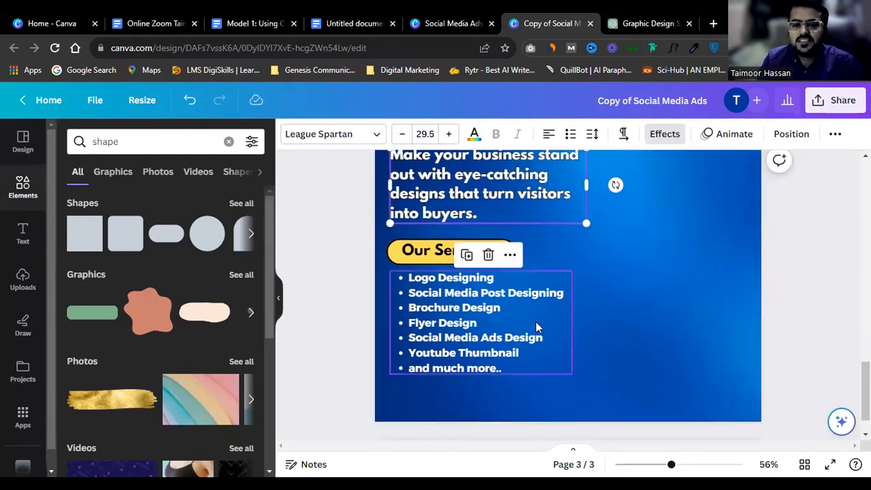
scroll(540, 321, down, 1)
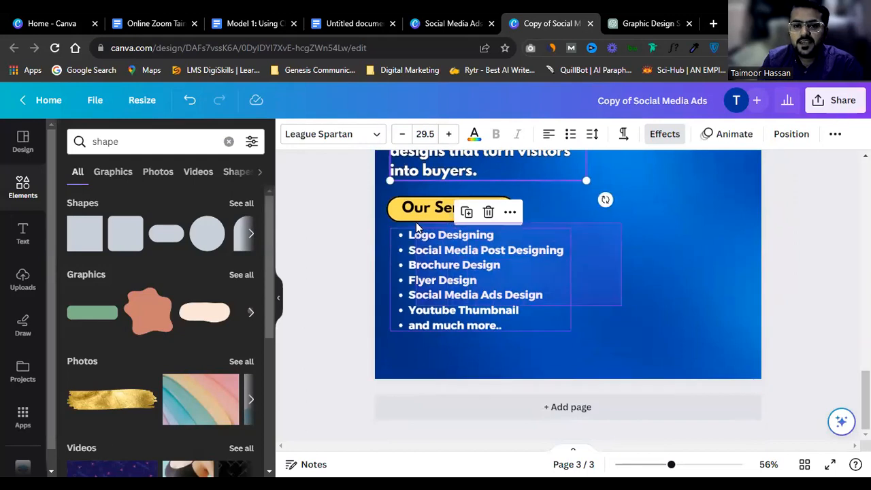
click(542, 232)
click(610, 246)
Step: Select the Our Services heading, pill and list together, then the label and list individually
drag(359, 197, 503, 295)
scroll(522, 290, up, 1)
scroll(521, 290, up, 1)
click(633, 277)
scroll(633, 277, up, 3)
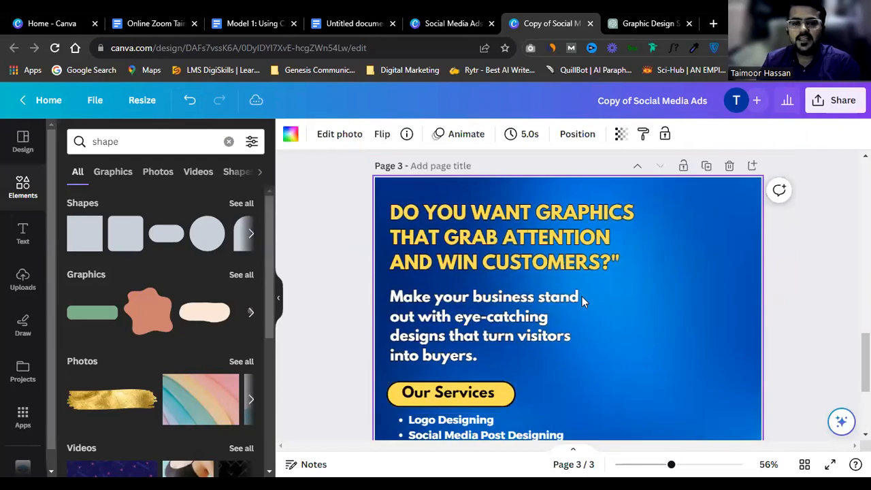
scroll(581, 296, down, 3)
drag(370, 268, 480, 324)
click(658, 305)
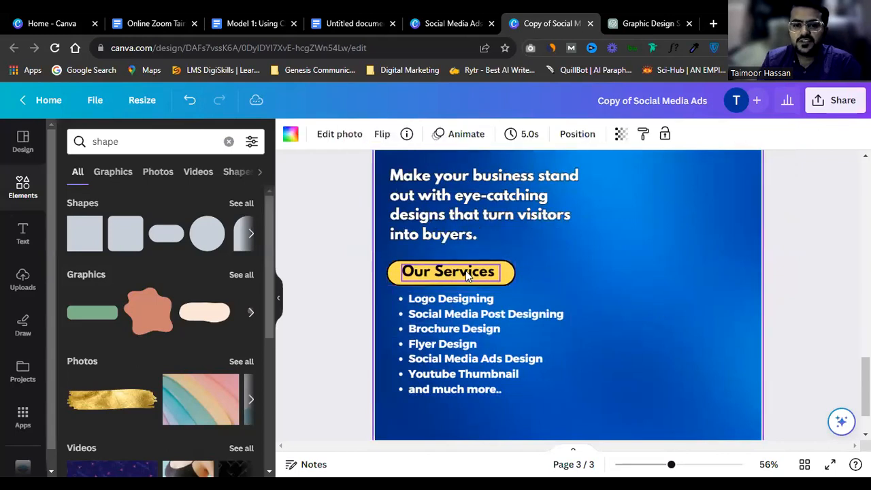
click(464, 274)
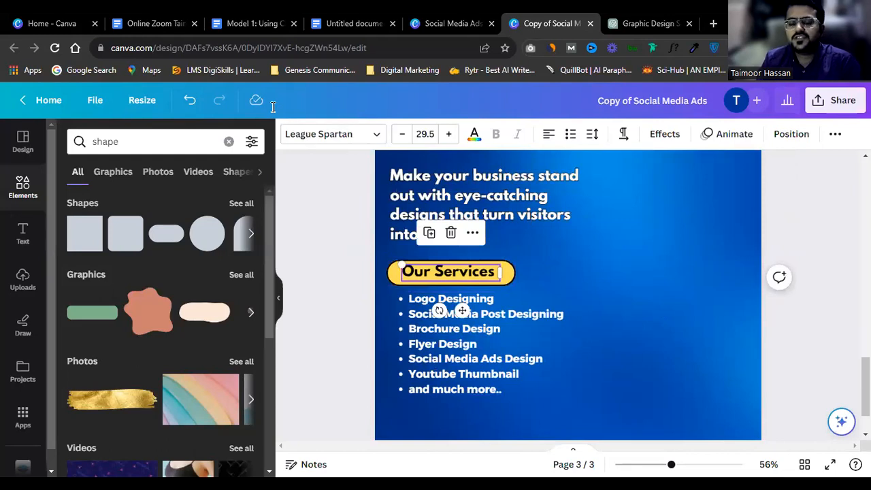
click(495, 357)
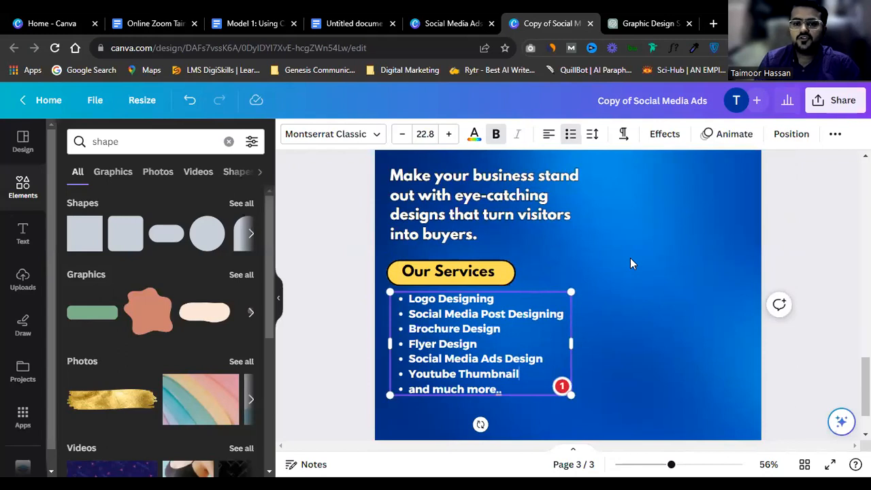
scroll(631, 258, down, 1)
click(771, 242)
scroll(767, 245, up, 2)
Step: Enlarge the yellow headline text to 46.7
scroll(736, 249, down, 1)
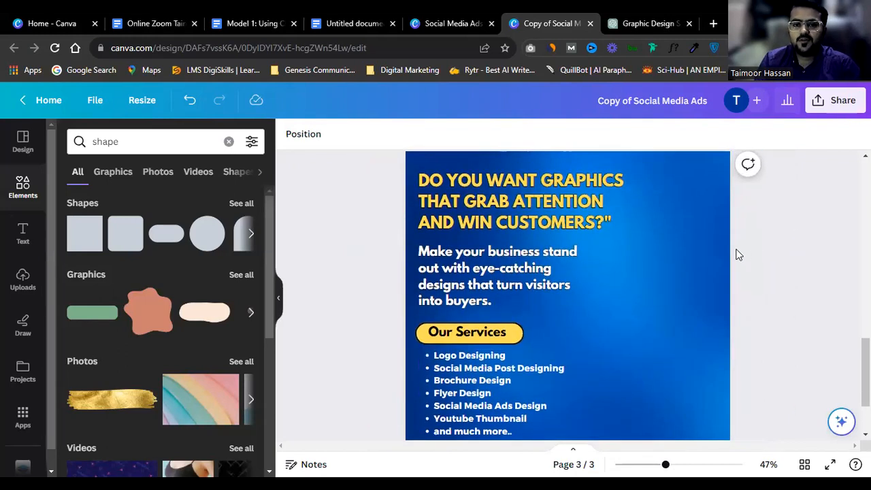
scroll(515, 282, down, 2)
scroll(500, 280, up, 4)
scroll(493, 278, down, 1)
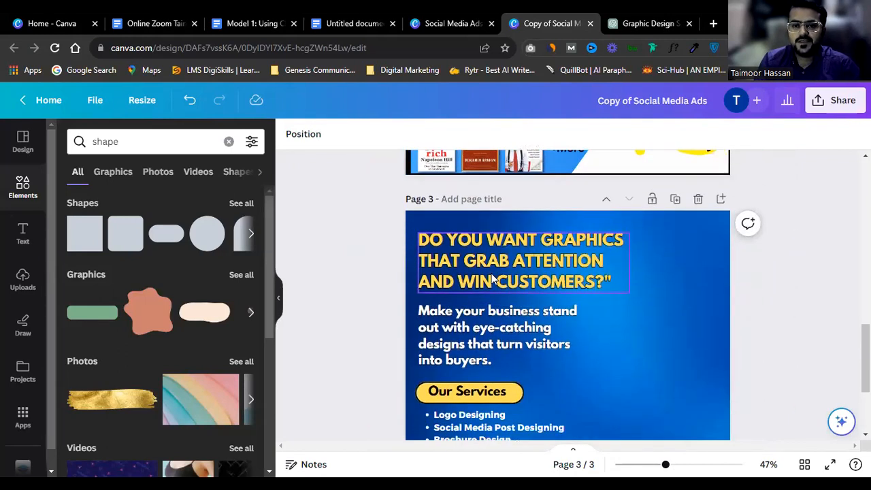
click(517, 242)
drag(626, 263, 680, 278)
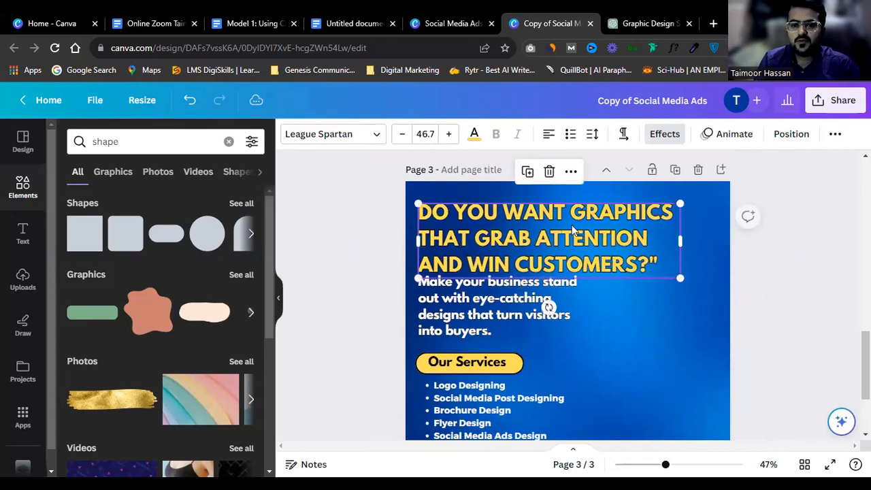
Step: Widen the intro paragraph box so it rewraps to three lines
scroll(571, 217, down, 1)
click(548, 293)
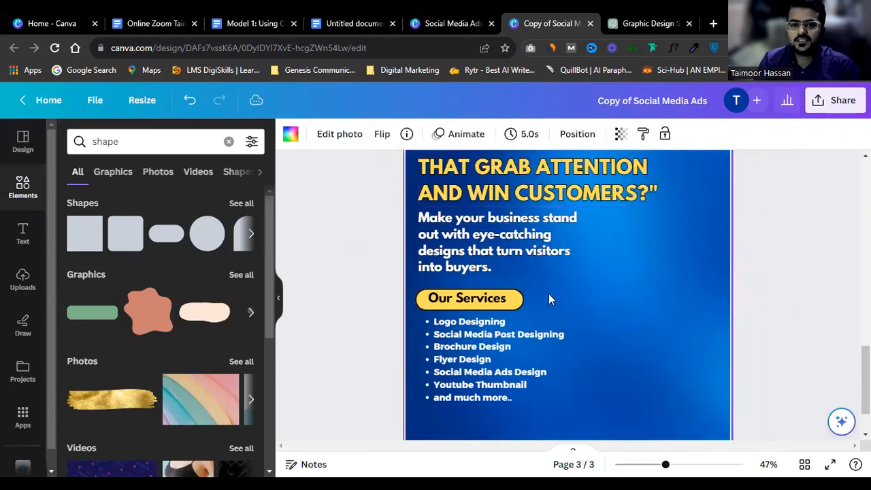
click(496, 244)
drag(579, 246, 629, 251)
click(487, 279)
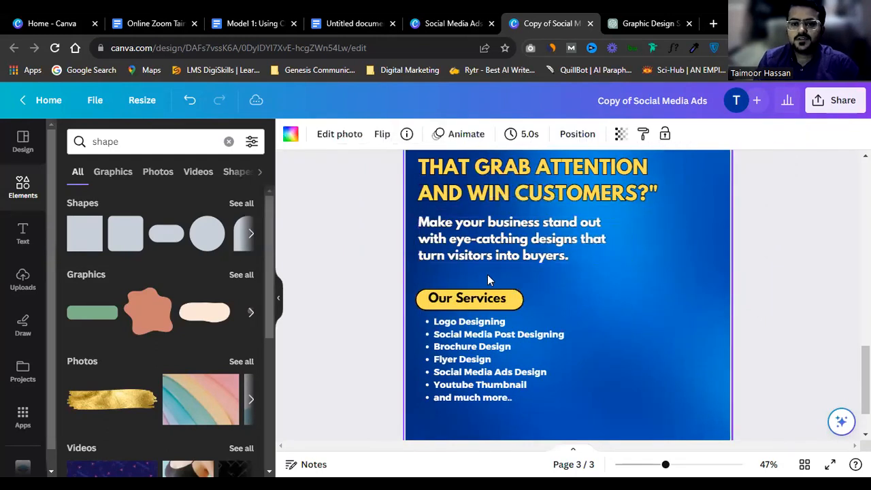
Step: Move the Our Services label and the services bullet list up closer beneath the paragraph
click(460, 299)
drag(460, 299, 461, 278)
drag(463, 359, 463, 347)
click(653, 310)
scroll(653, 311, down, 1)
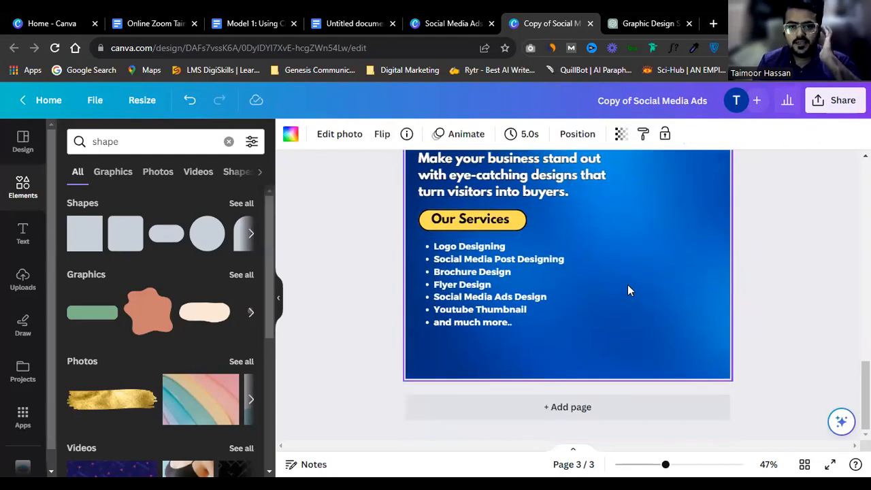
scroll(633, 255, up, 1)
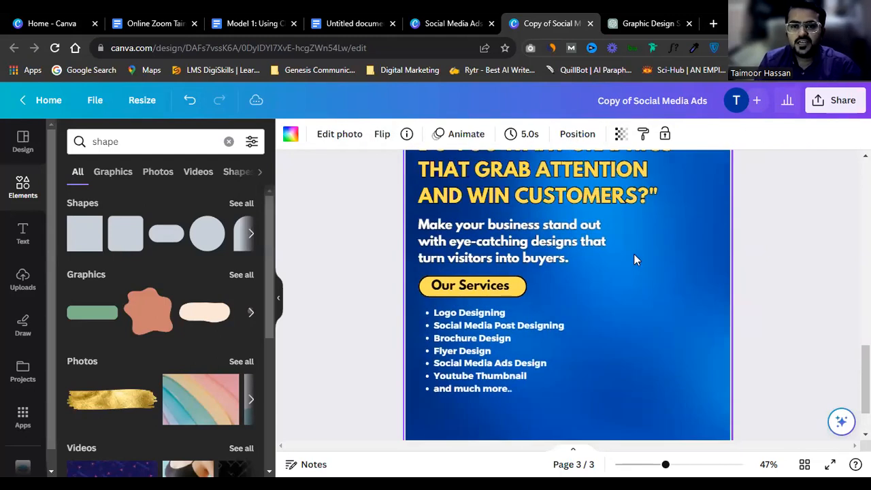
scroll(558, 295, up, 2)
scroll(660, 295, down, 2)
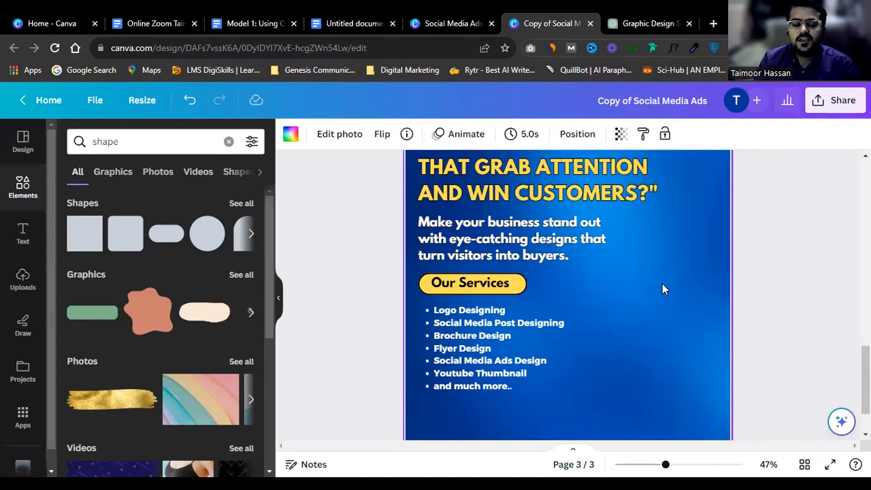
scroll(631, 301, up, 1)
scroll(631, 301, down, 1)
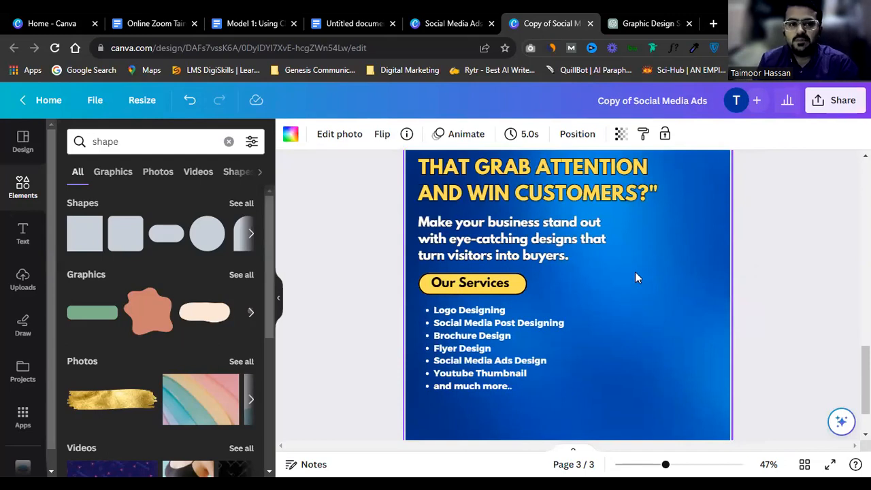
scroll(28, 387, down, 1)
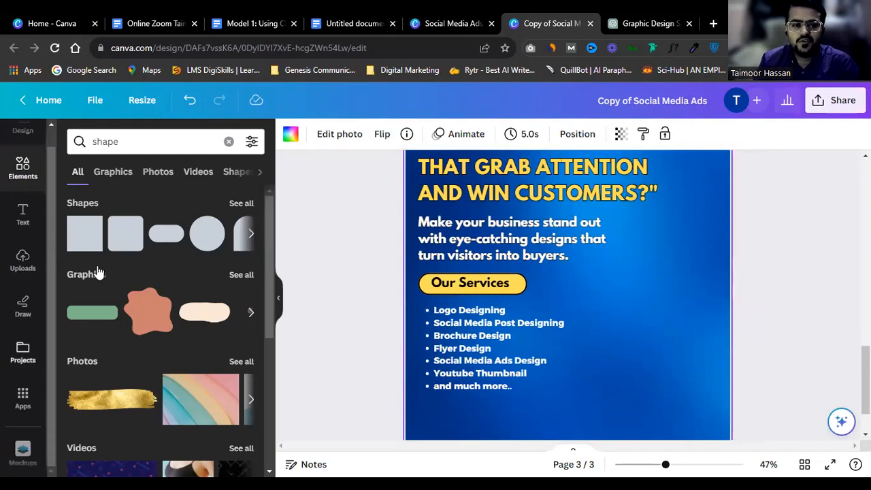
Step: Search Elements photos for 'poitnting' and add the pointing-man photo to page 3
click(183, 138)
key(BackSpace)
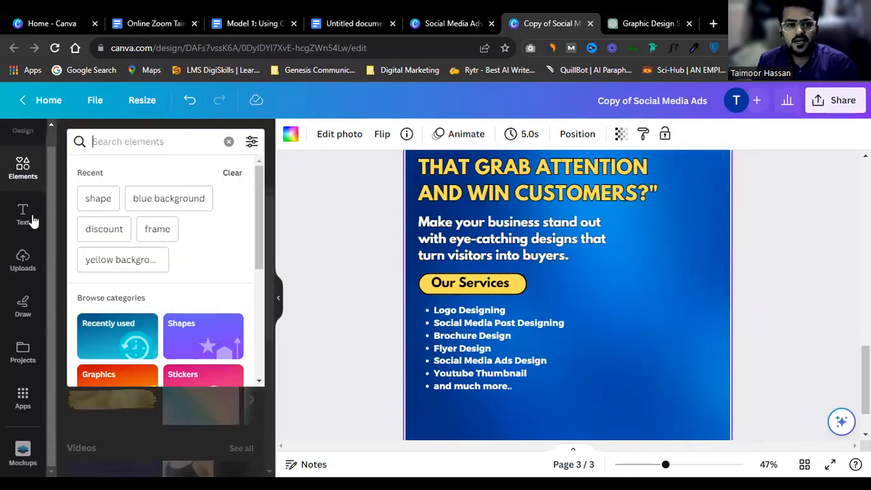
click(30, 171)
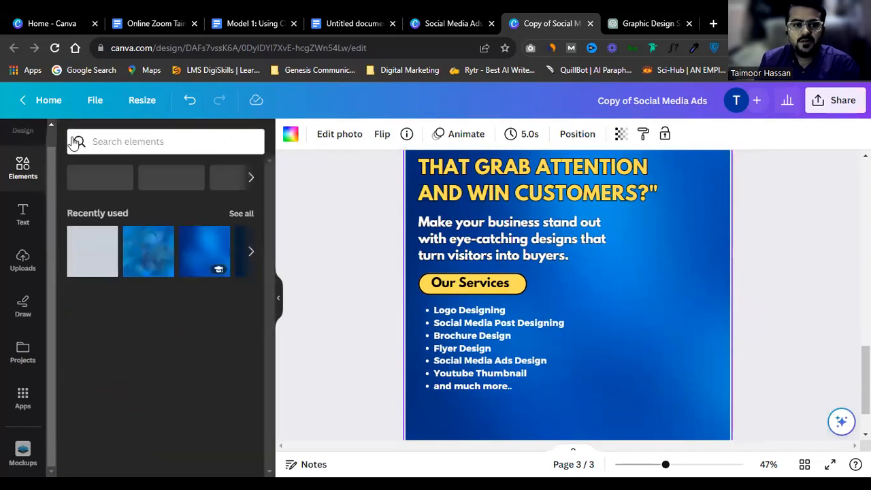
click(155, 139)
text(poit)
text(nting)
key(Return)
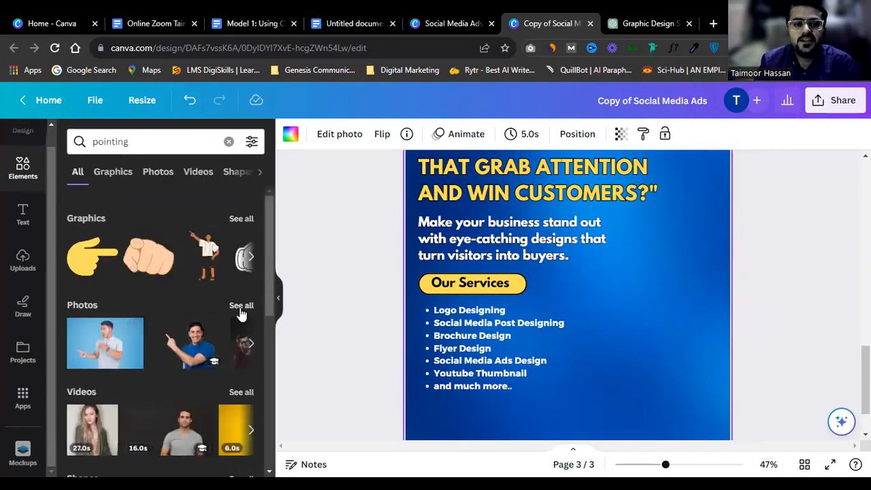
click(157, 174)
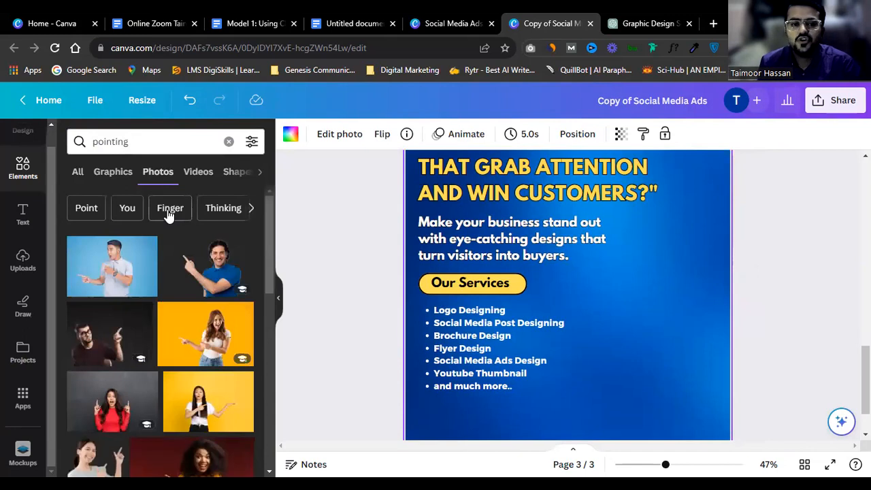
click(206, 281)
drag(630, 338, 666, 363)
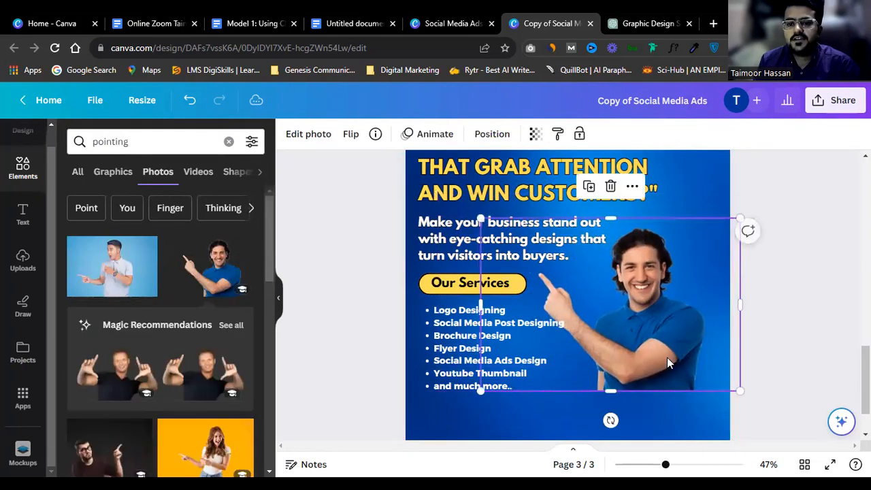
Step: Add the yellow pointing-woman photo, remove its background, delete the man photo and enlarge her
scroll(218, 320, down, 1)
drag(210, 392, 626, 308)
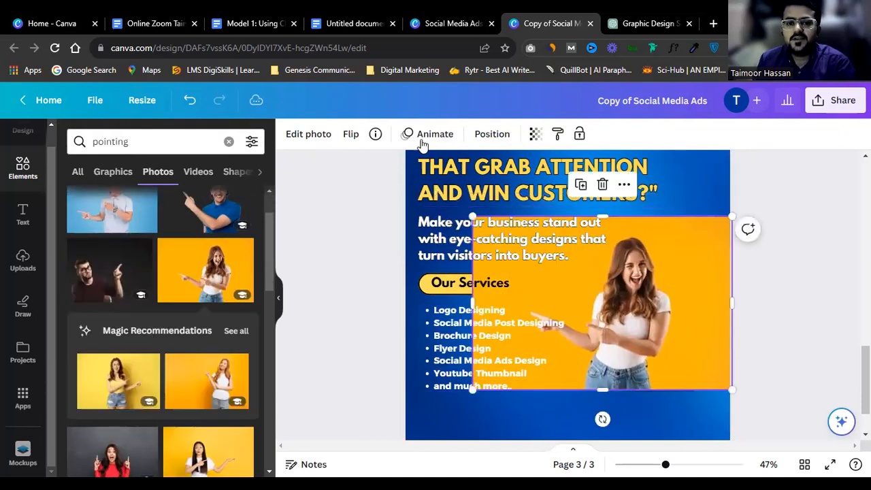
click(305, 139)
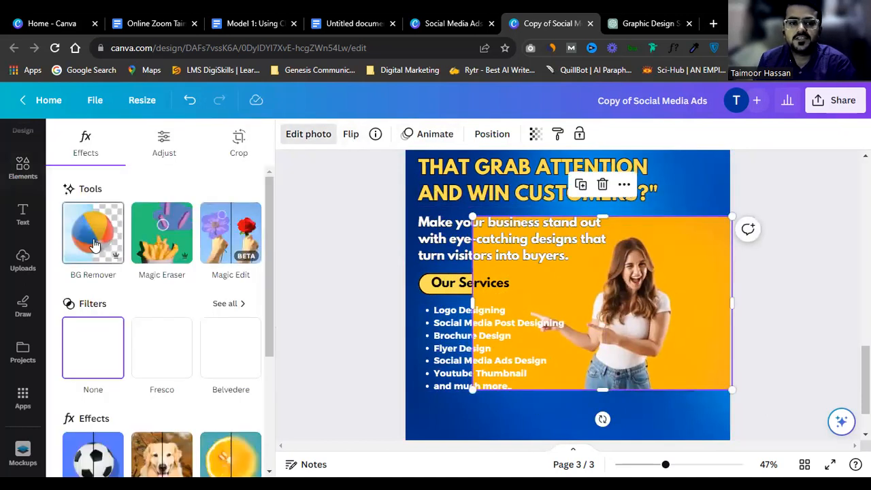
click(94, 242)
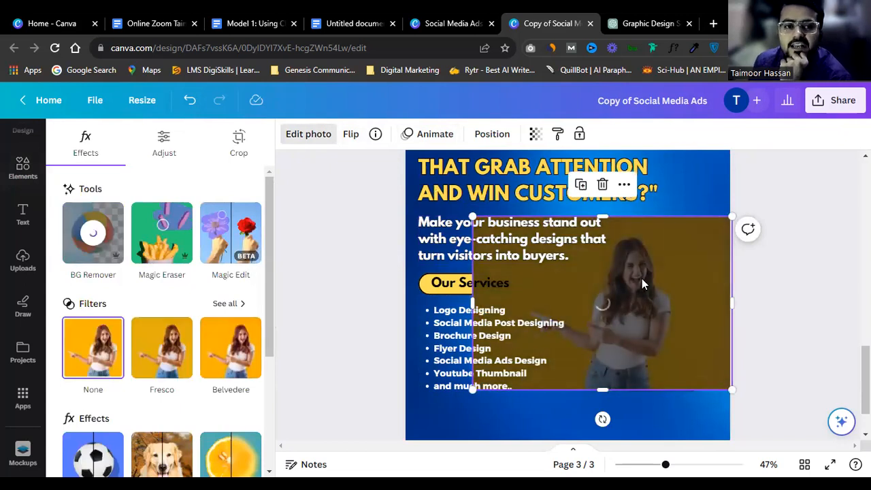
drag(608, 317, 667, 301)
click(669, 229)
key(Delete)
drag(496, 230, 408, 178)
drag(637, 274, 704, 277)
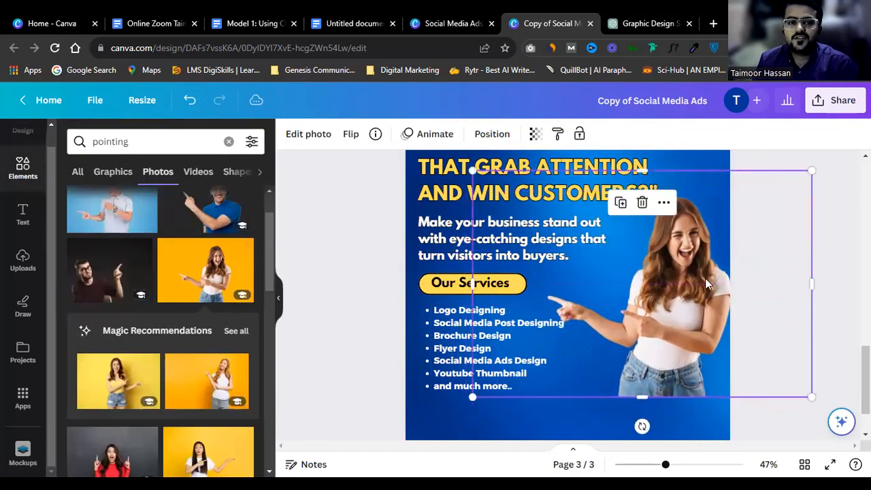
Step: Delete the trial pointing-woman photo and show the uploaded images instead
scroll(709, 286, down, 2)
scroll(636, 283, up, 2)
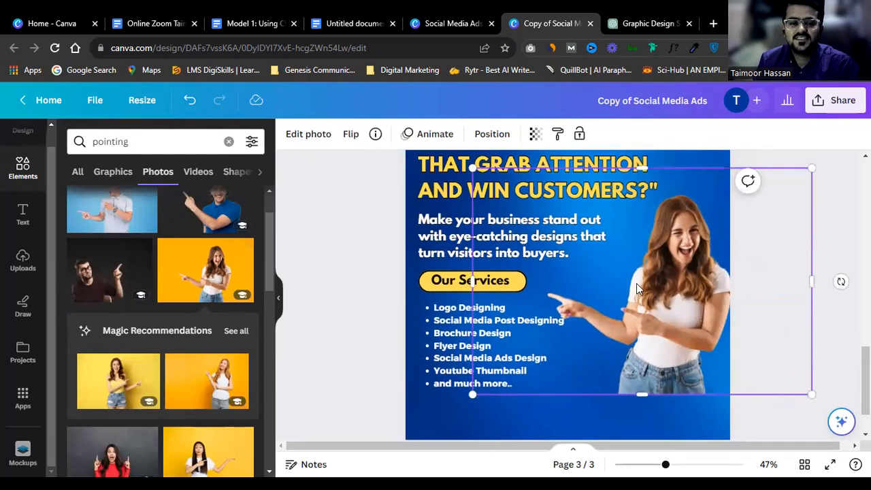
scroll(234, 224, up, 1)
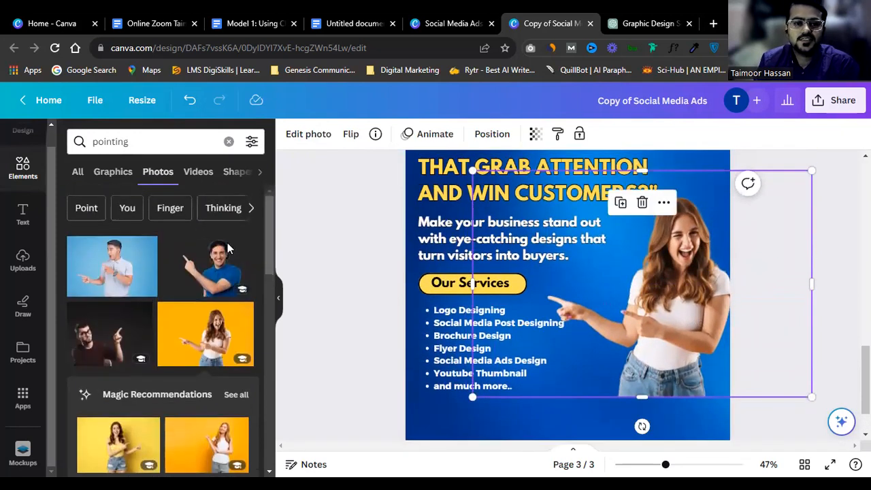
scroll(224, 272, down, 3)
scroll(221, 315, down, 2)
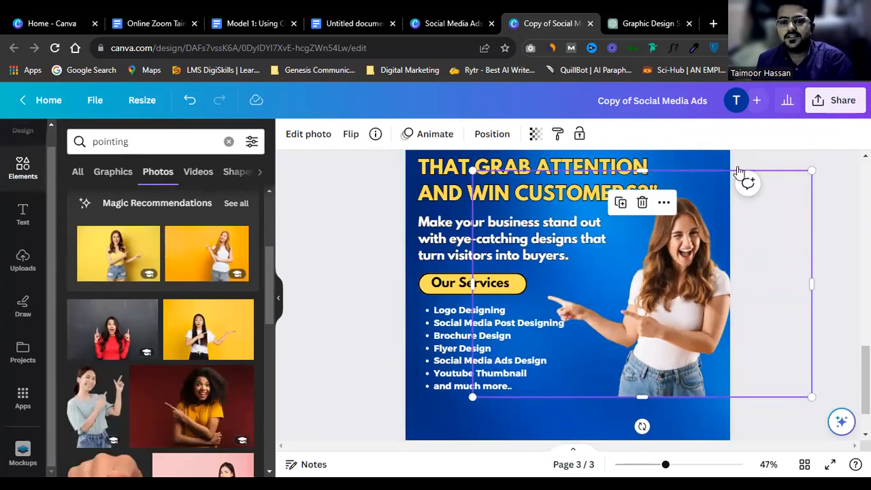
key(Delete)
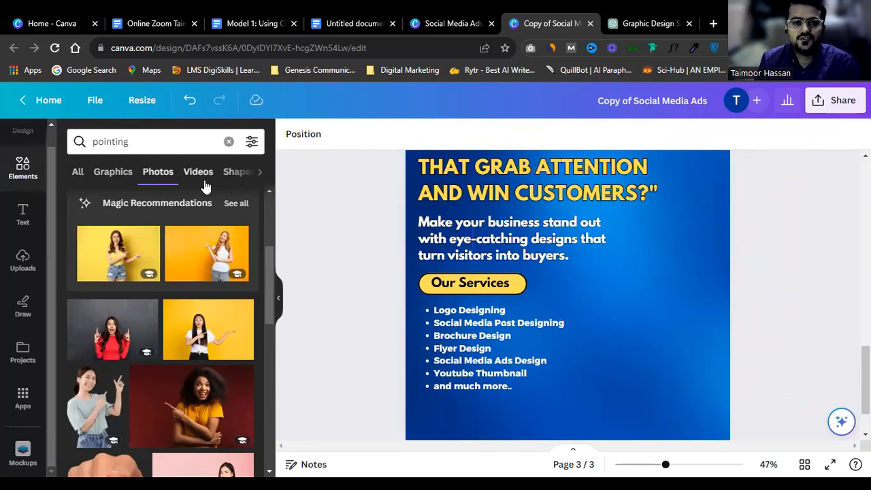
scroll(136, 227, up, 1)
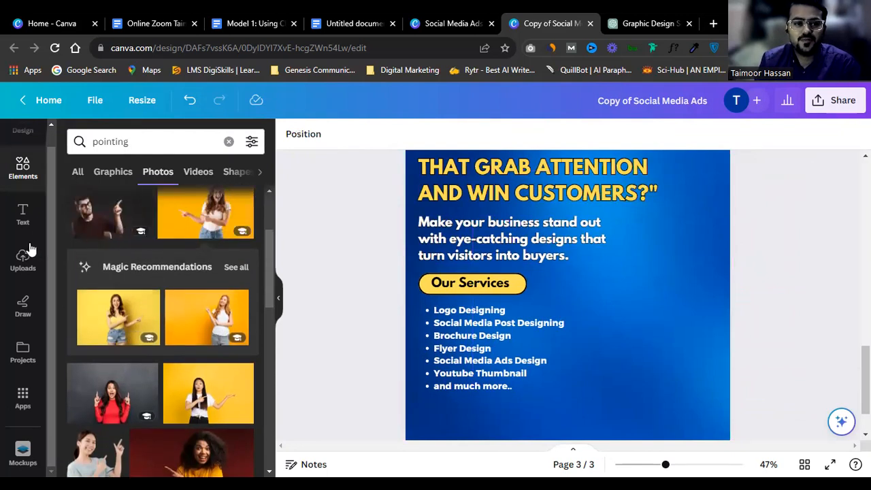
click(22, 269)
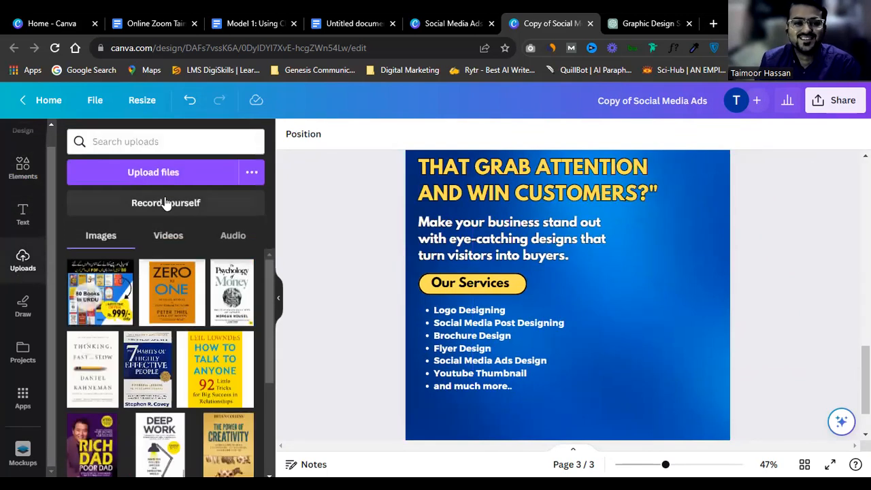
Step: Upload picture 10 from the portrait folder and place the green-background man photo on the page
click(171, 172)
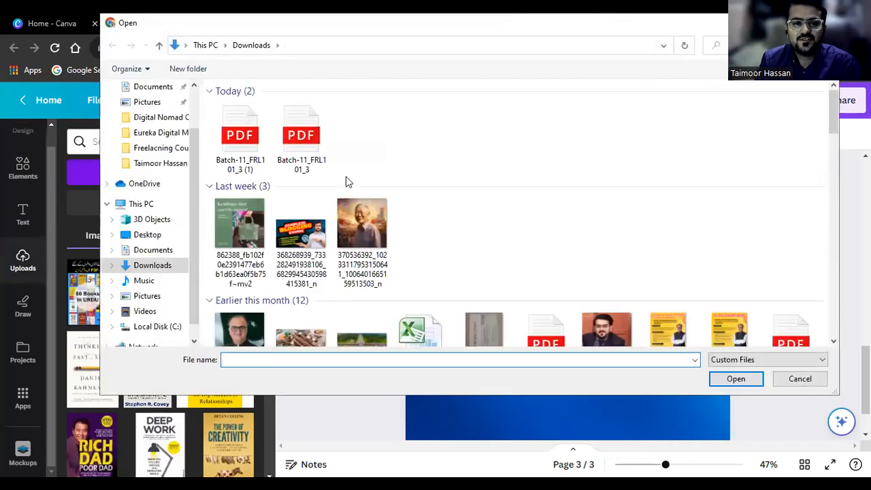
scroll(640, 277, down, 1)
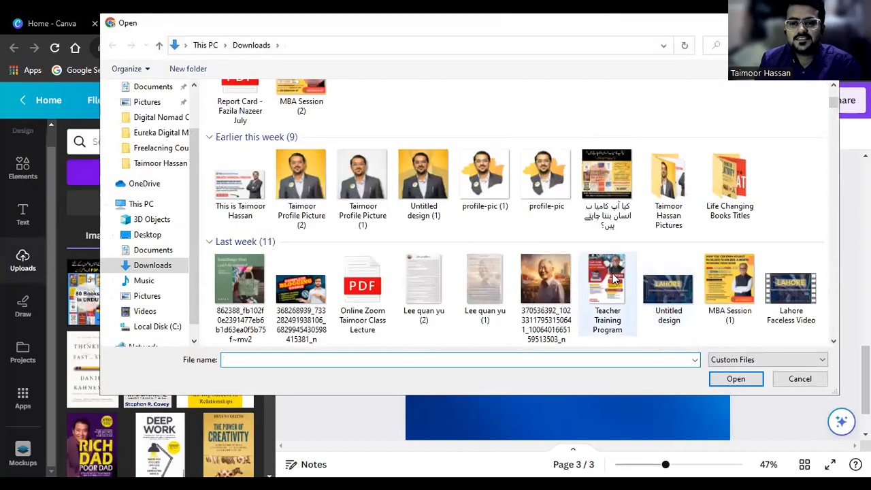
scroll(630, 273, down, 2)
scroll(630, 273, up, 3)
scroll(630, 273, down, 3)
scroll(630, 273, up, 3)
double_click(659, 336)
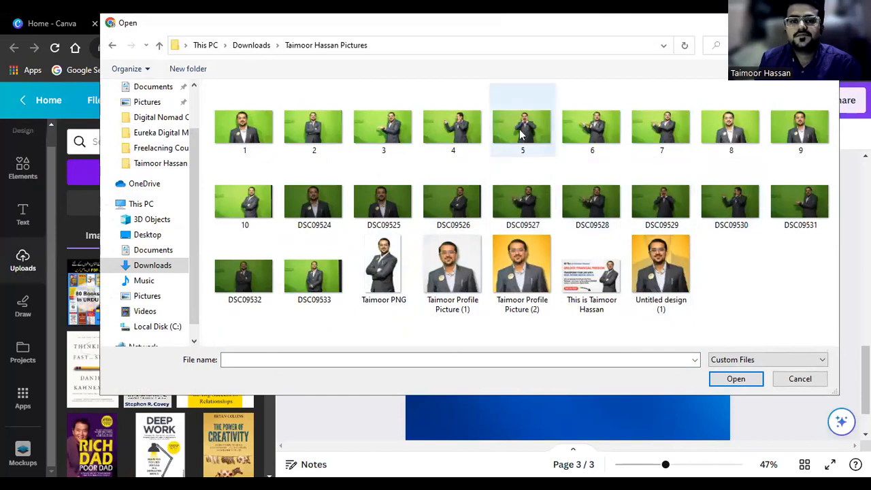
click(255, 205)
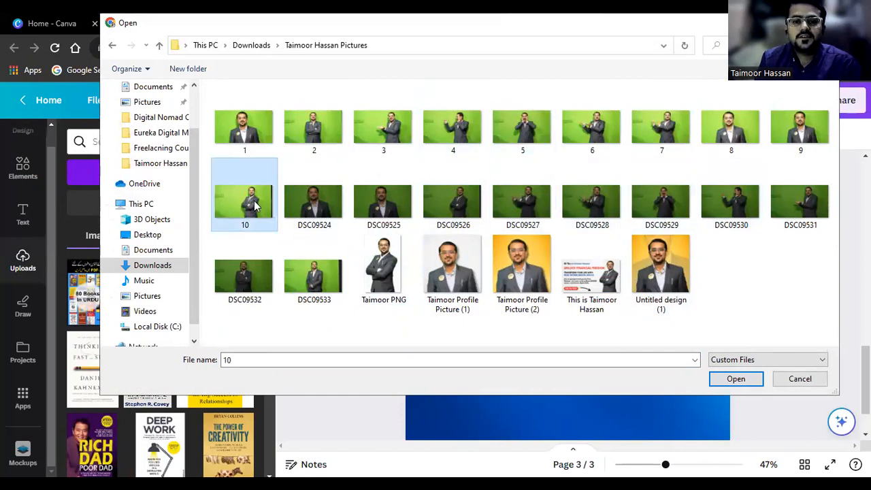
double_click(255, 205)
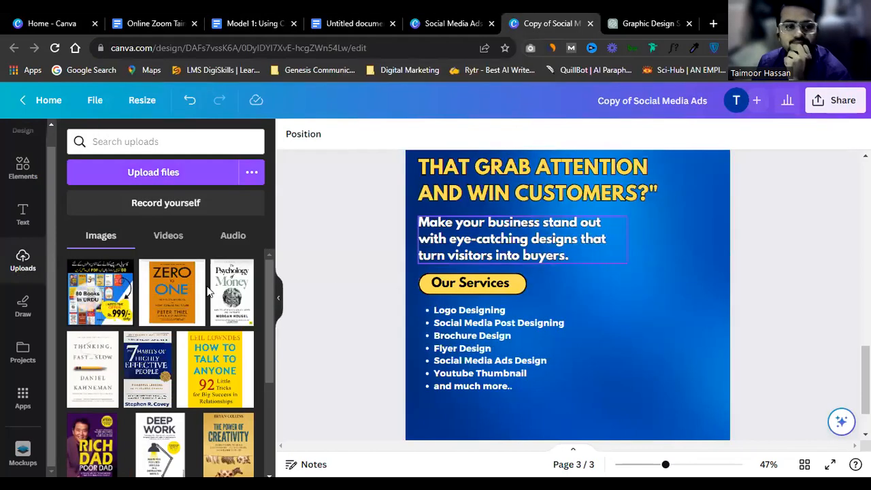
click(115, 307)
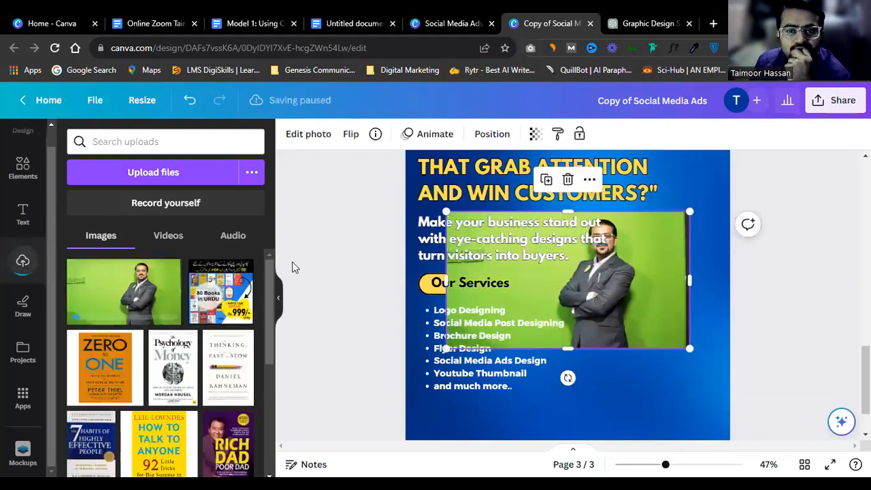
click(296, 138)
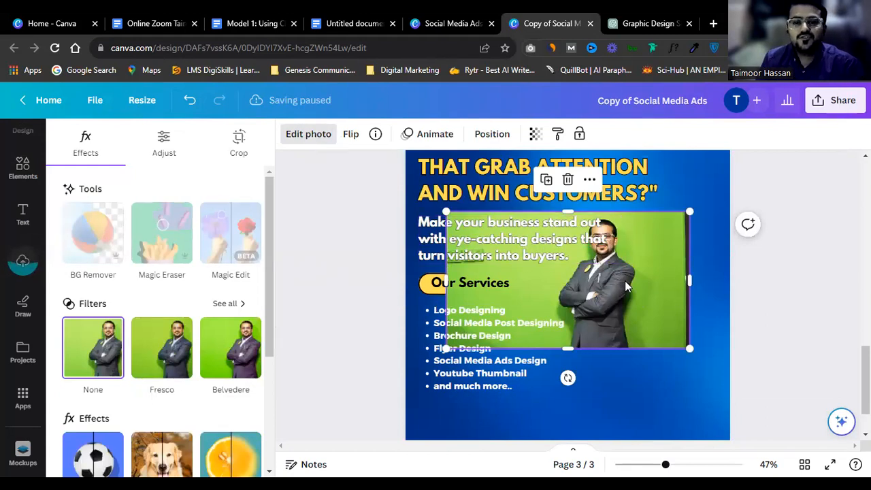
Step: Narrow and nudge the man photo, then apply BG Remover to strip the green background
drag(689, 284, 678, 286)
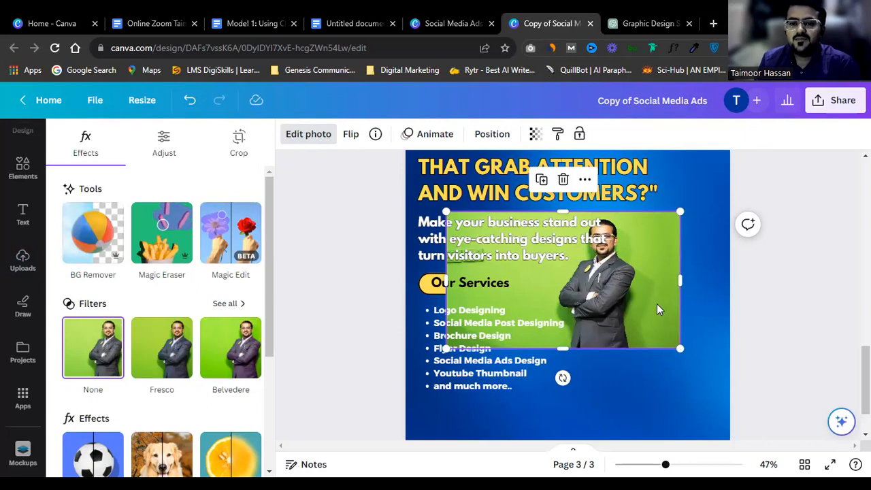
drag(657, 303, 682, 308)
click(94, 247)
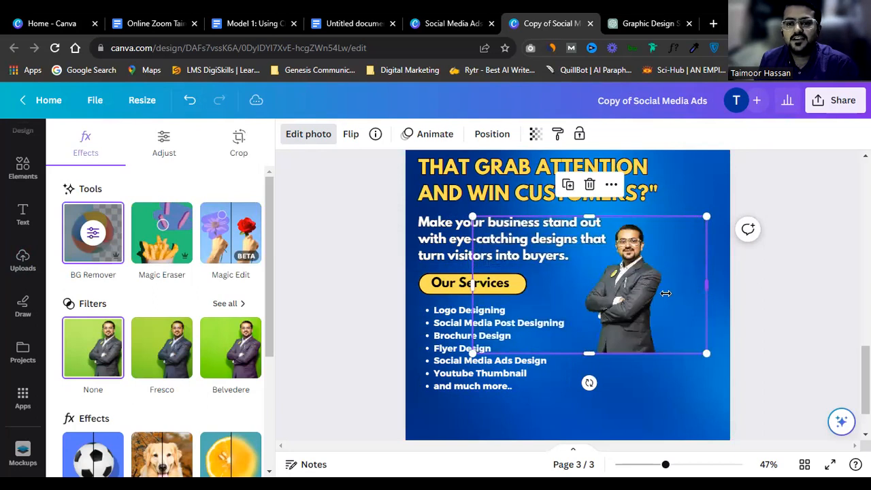
Step: Crop the man's photo from both sides down to the figure
drag(475, 296, 474, 288)
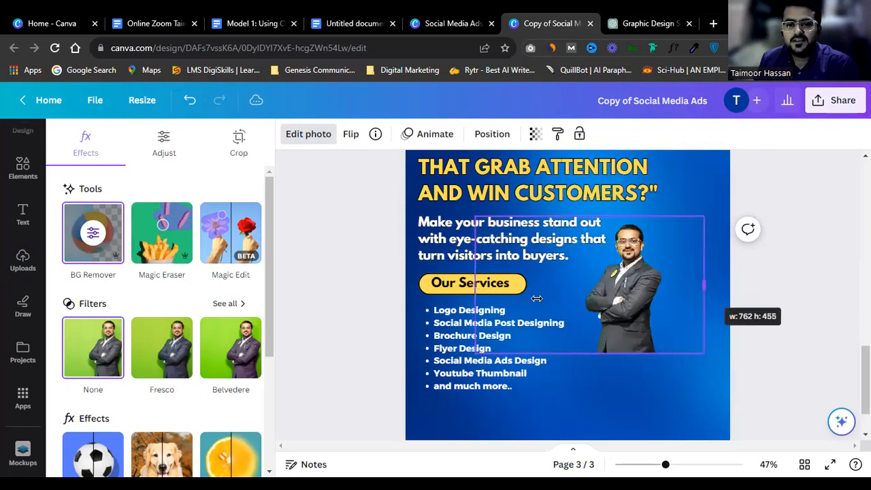
drag(793, 201, 633, 273)
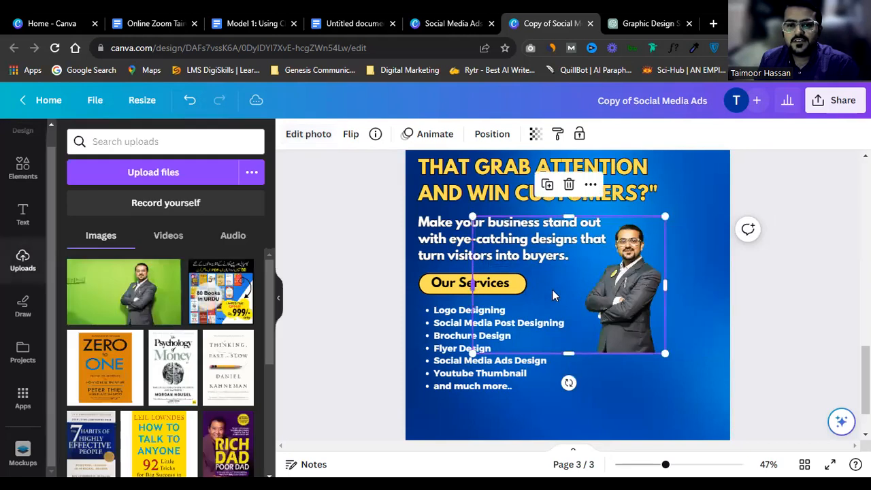
drag(474, 287, 578, 293)
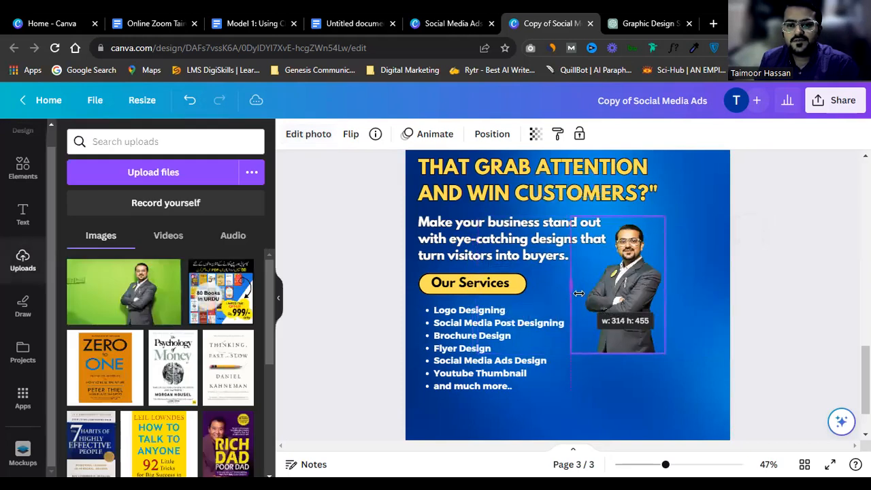
drag(574, 358, 575, 353)
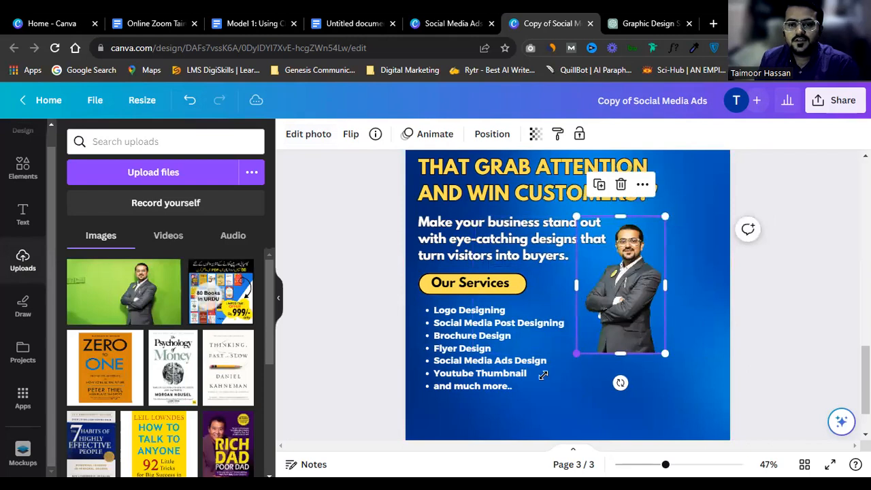
Step: Enlarge the cut-out man to about double size and move him to the page's right edge
drag(491, 419, 469, 436)
click(728, 297)
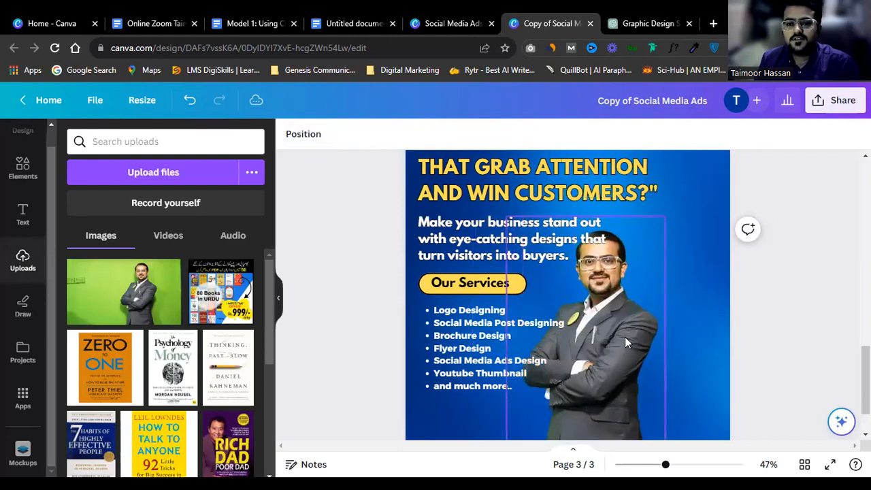
click(669, 325)
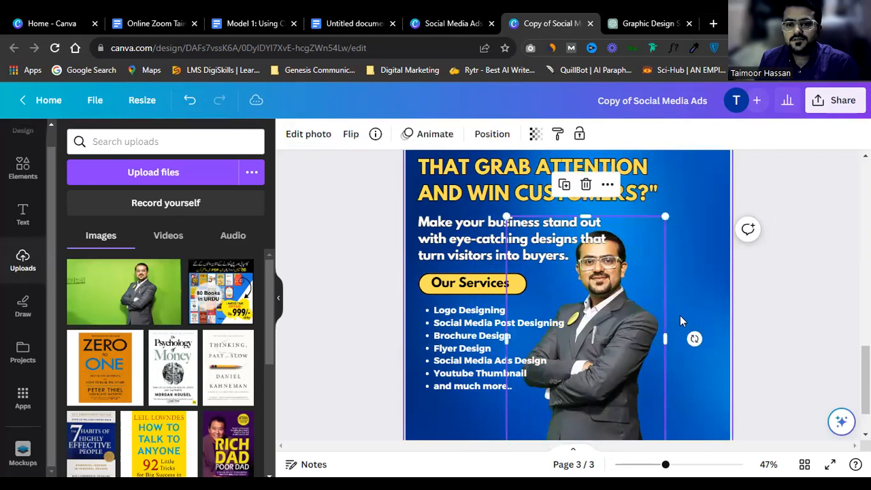
click(799, 238)
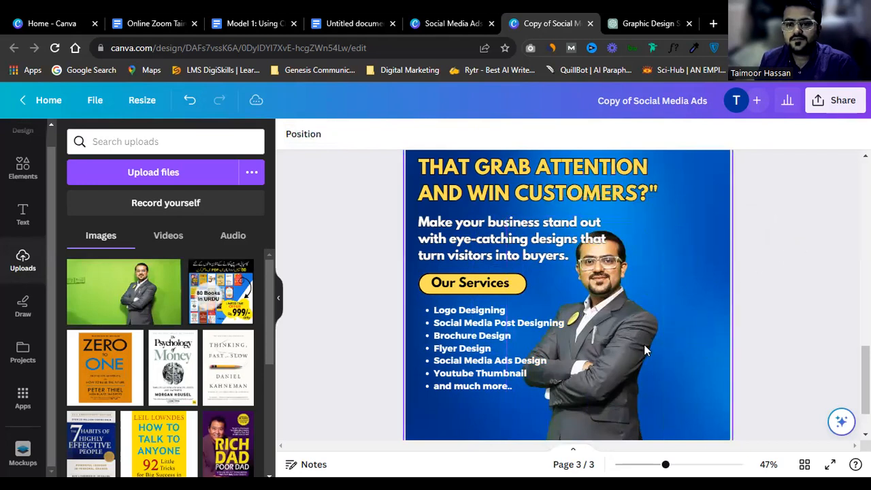
drag(681, 337, 693, 327)
click(826, 275)
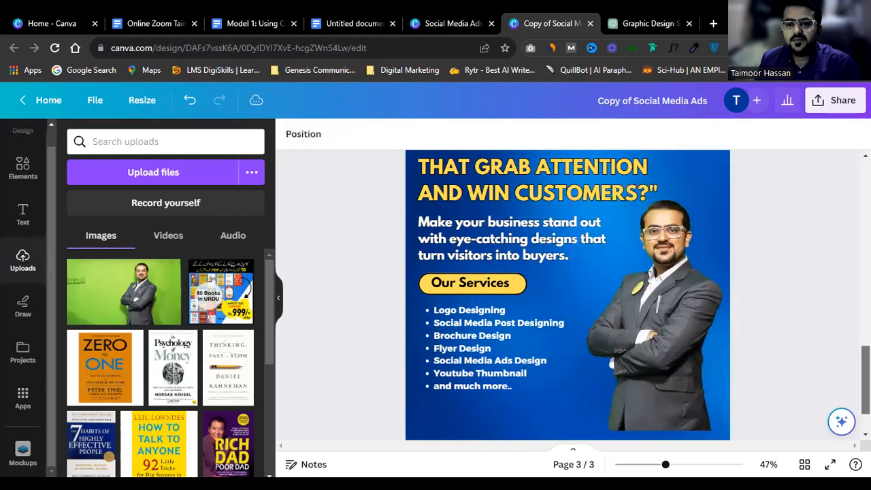
scroll(825, 276, up, 1)
scroll(826, 276, down, 2)
scroll(781, 274, up, 3)
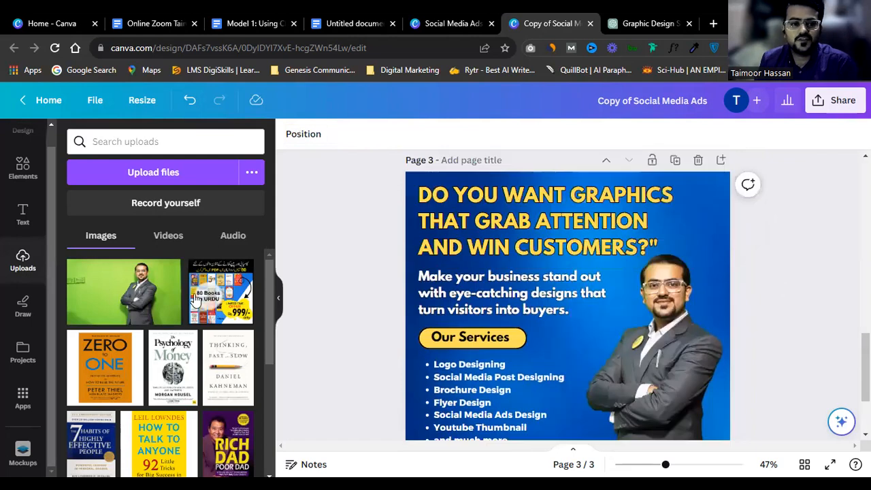
Step: Add a yellow square from a 'shape' search and stretch it into a wide bottom-left bar
click(25, 169)
click(196, 145)
key(ctrl+a)
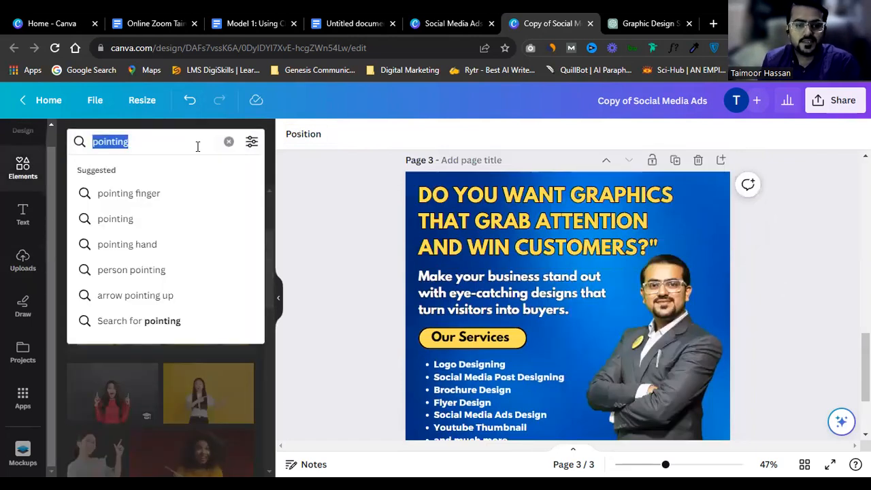
text(shape)
key(Return)
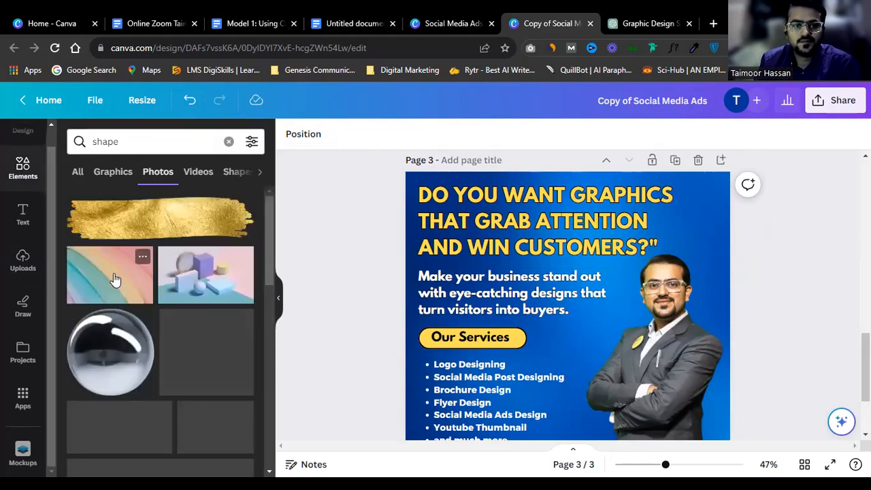
scroll(109, 281, down, 2)
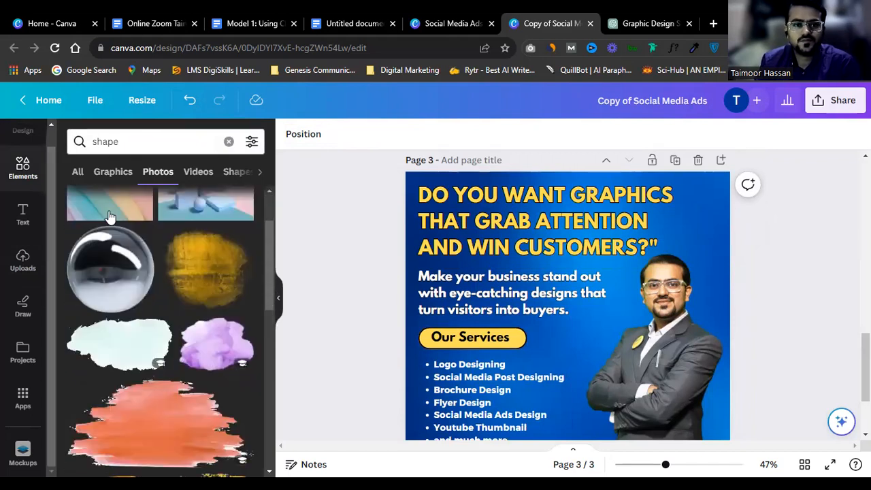
click(78, 174)
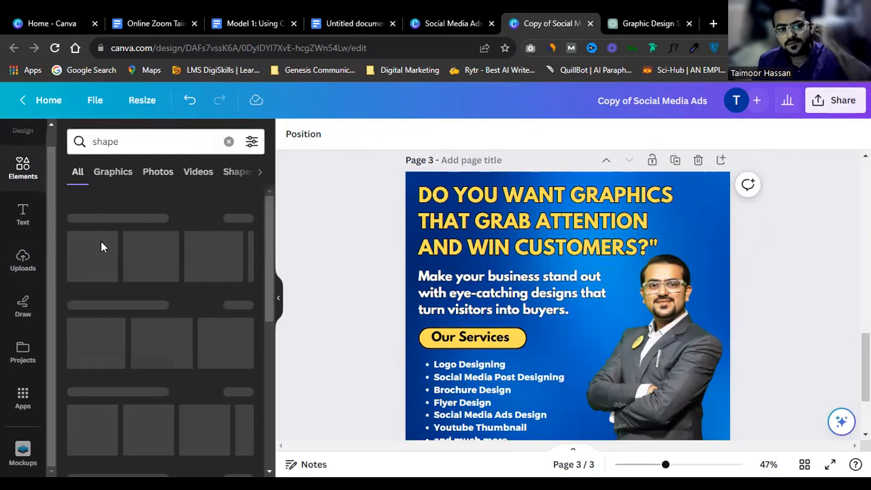
scroll(556, 302, down, 3)
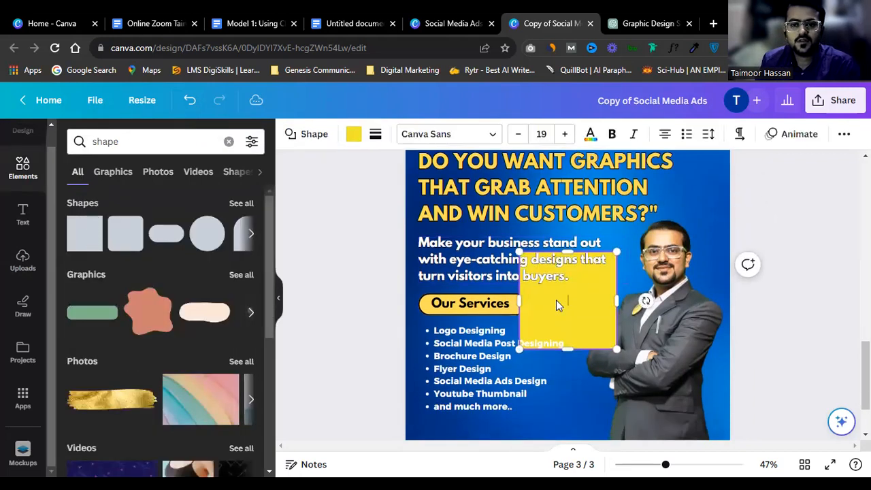
click(802, 208)
drag(599, 223, 567, 386)
drag(486, 437, 652, 351)
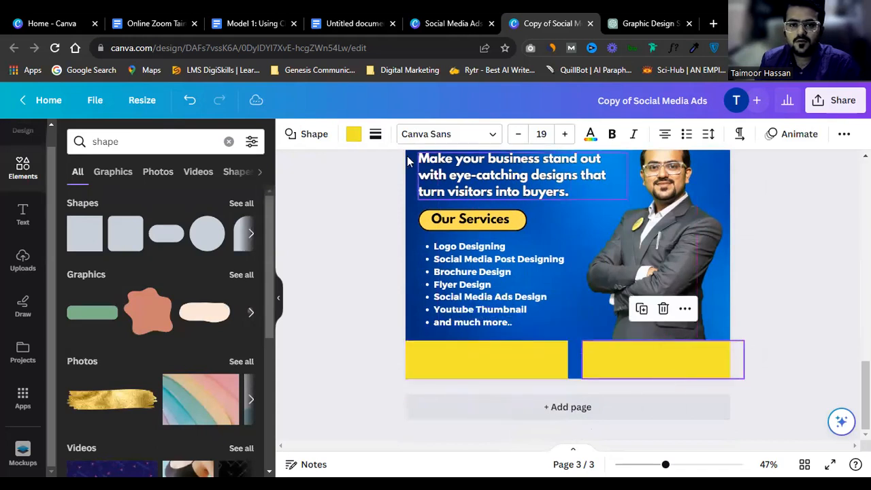
Step: Colour the copied bar black and align it with the page's right edge
click(353, 133)
click(145, 211)
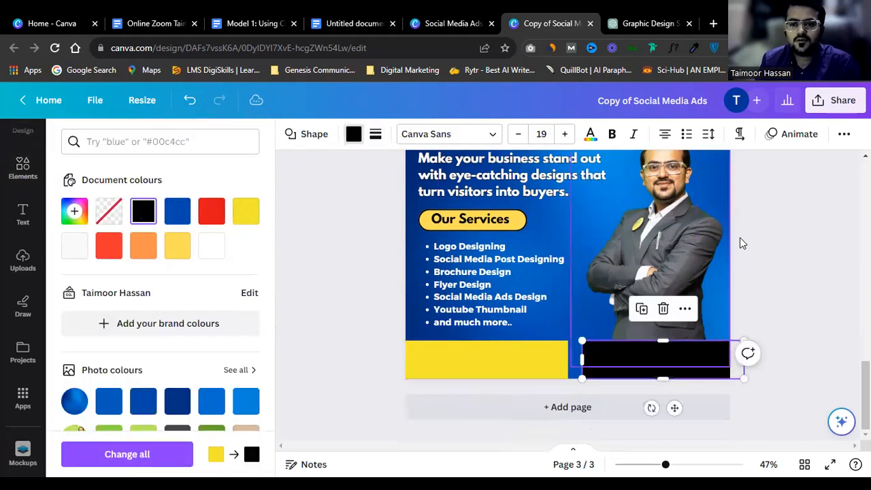
drag(658, 365, 649, 363)
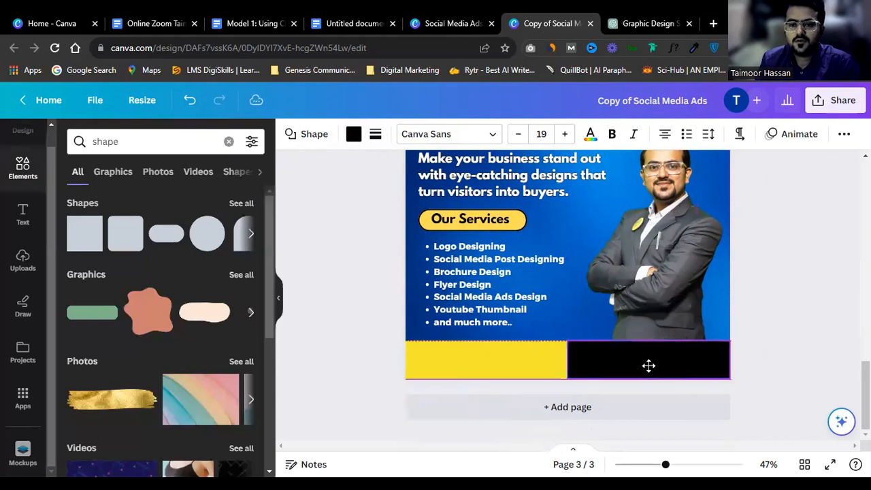
click(759, 283)
scroll(759, 284, up, 3)
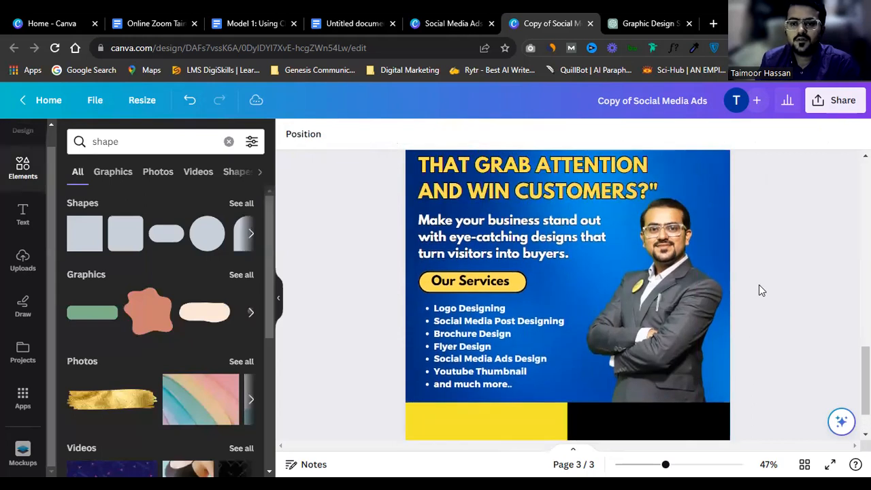
scroll(761, 291, up, 1)
click(665, 266)
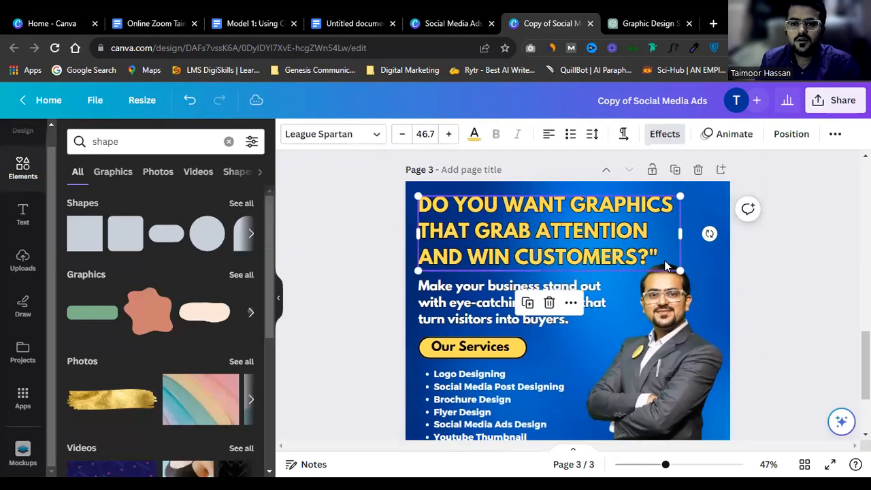
click(787, 251)
scroll(612, 317, down, 4)
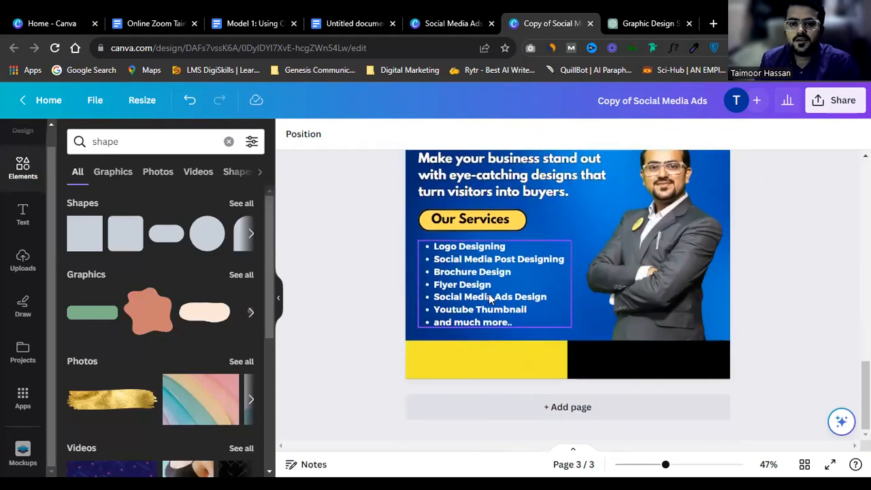
Step: Copy the services list onto the yellow bar, empty its text, and make it black
click(495, 248)
drag(482, 276, 489, 348)
click(488, 348)
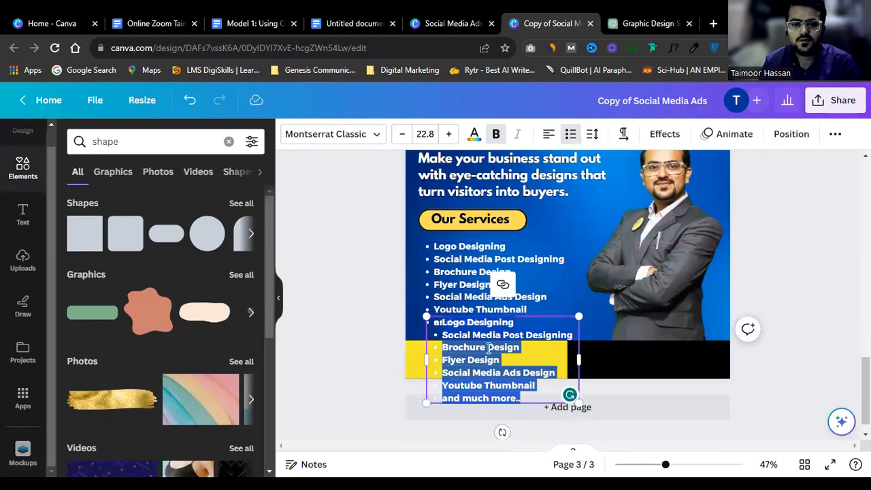
key(BackSpace)
click(759, 259)
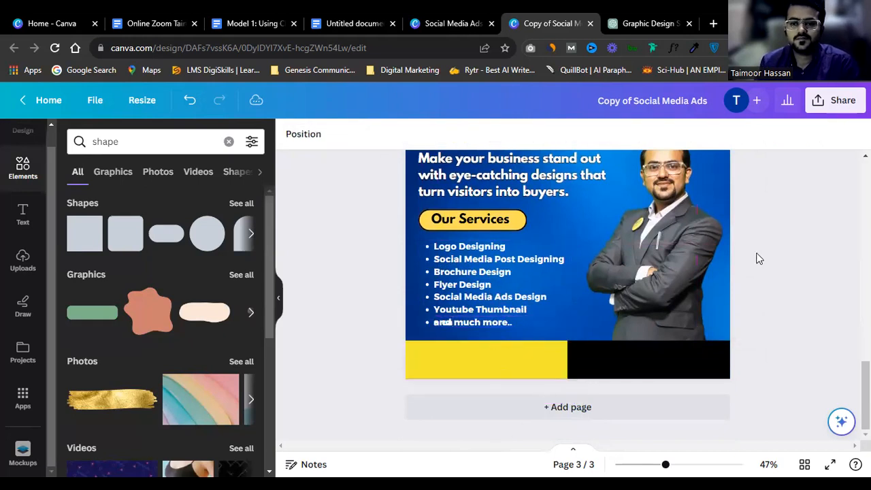
drag(505, 321, 497, 356)
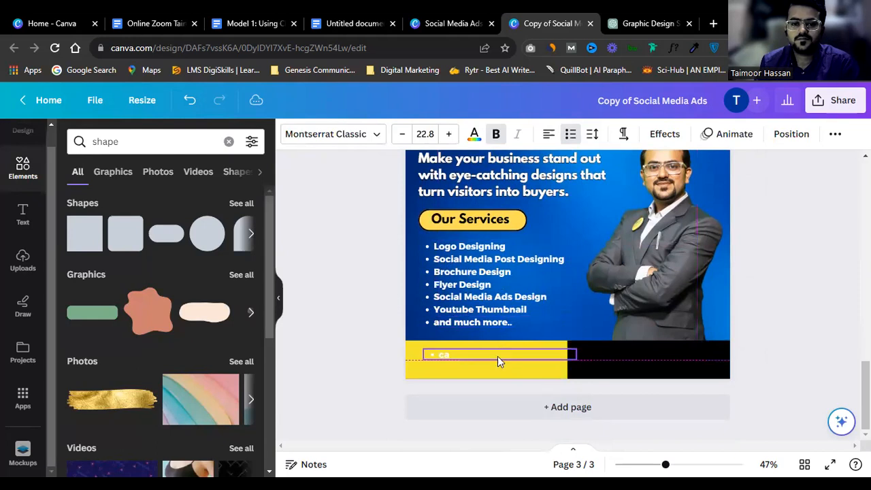
click(474, 134)
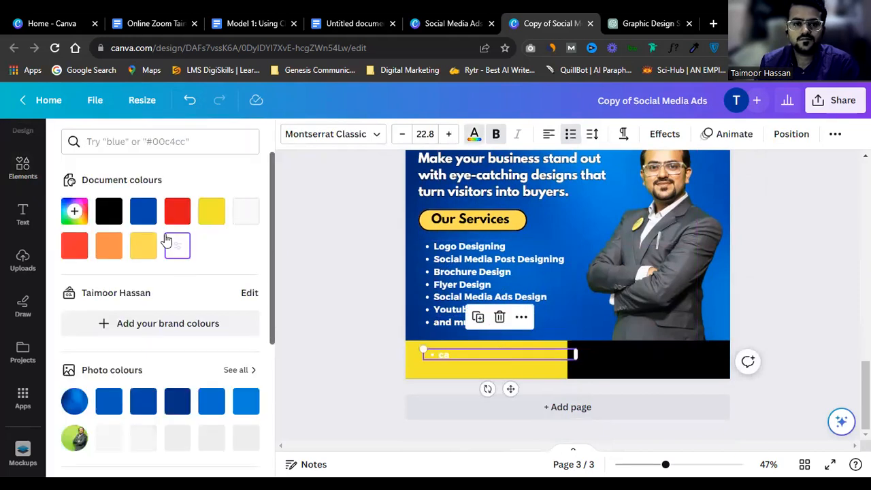
click(107, 211)
Step: Enter the consultation phone number without list formatting and narrow its text box to fit
click(465, 347)
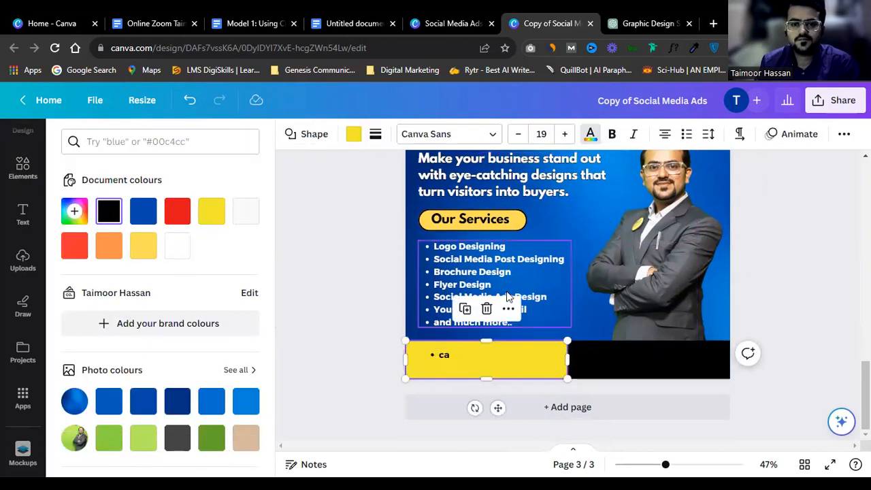
double_click(467, 354)
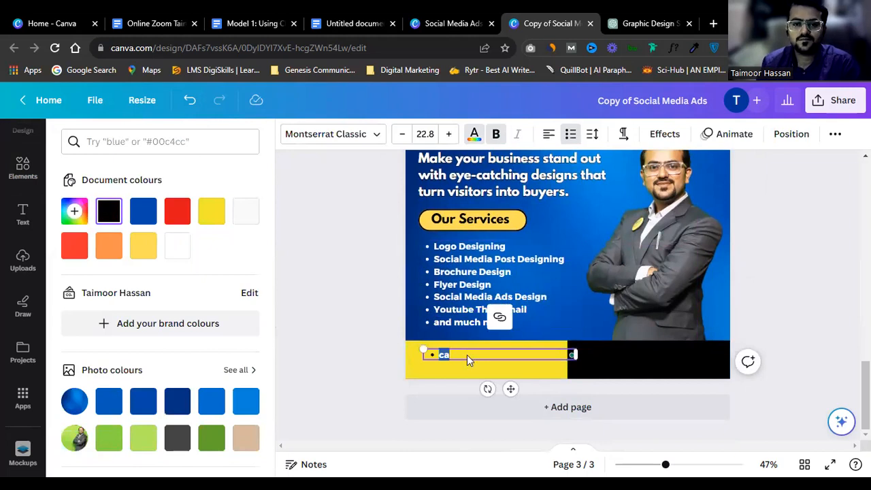
key(ctrl+0)
text(3)
scroll(466, 354, down, 2)
scroll(466, 354, down, 4)
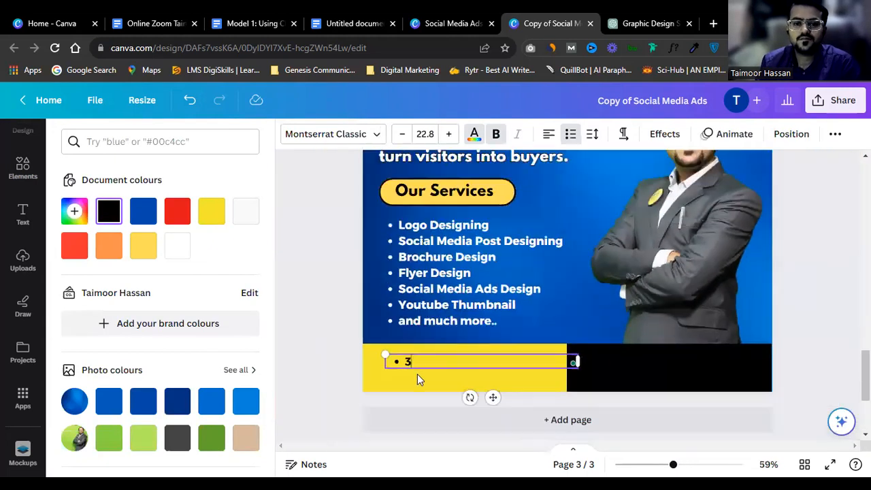
click(570, 133)
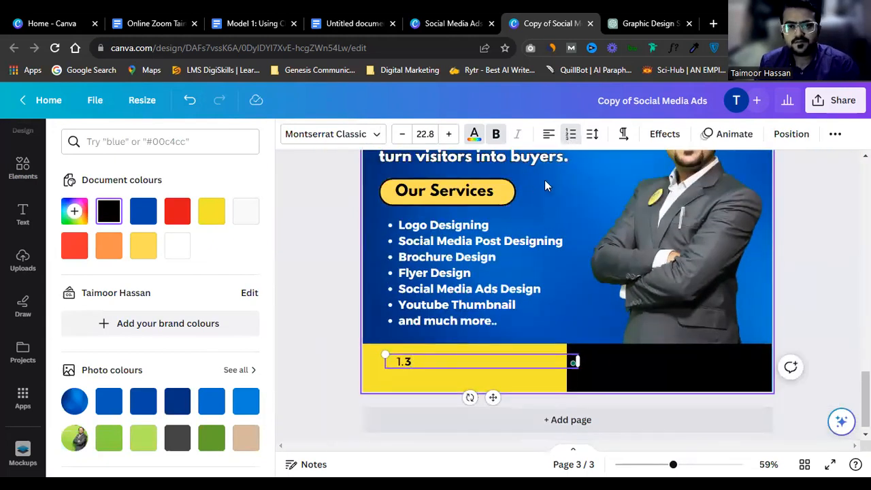
click(570, 134)
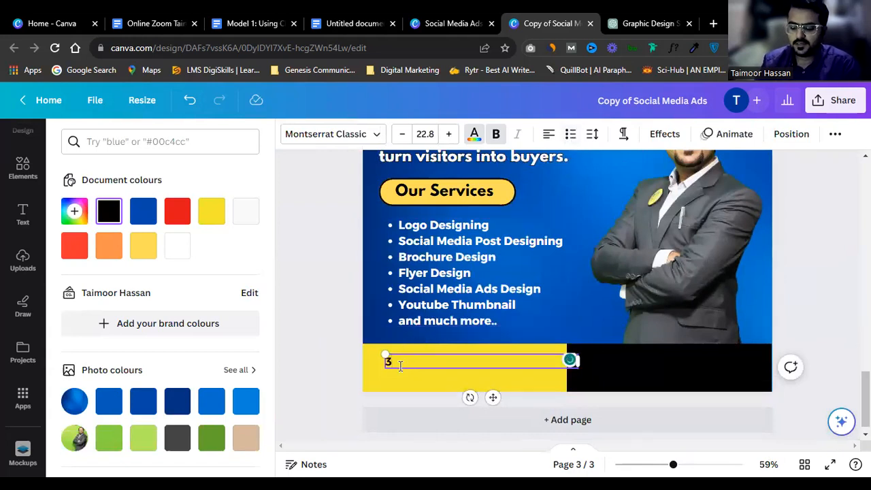
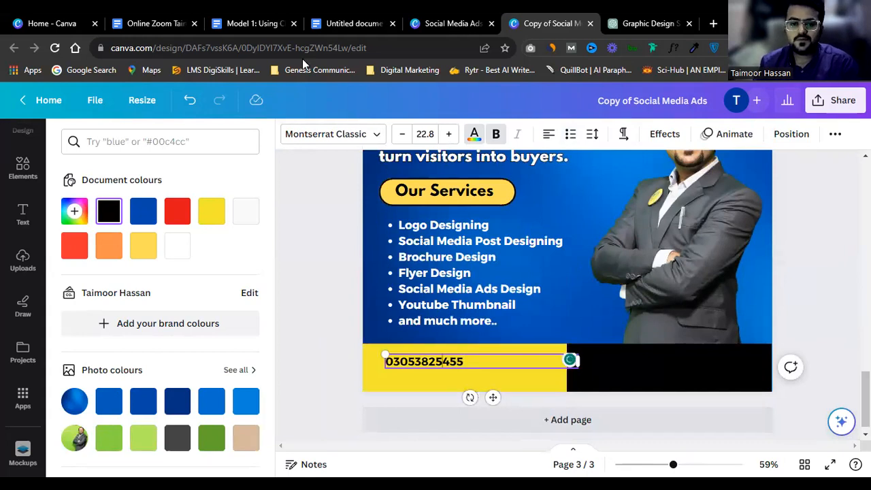
drag(574, 361, 544, 416)
Step: Make the phone number white and move it onto the black footer bar
click(474, 134)
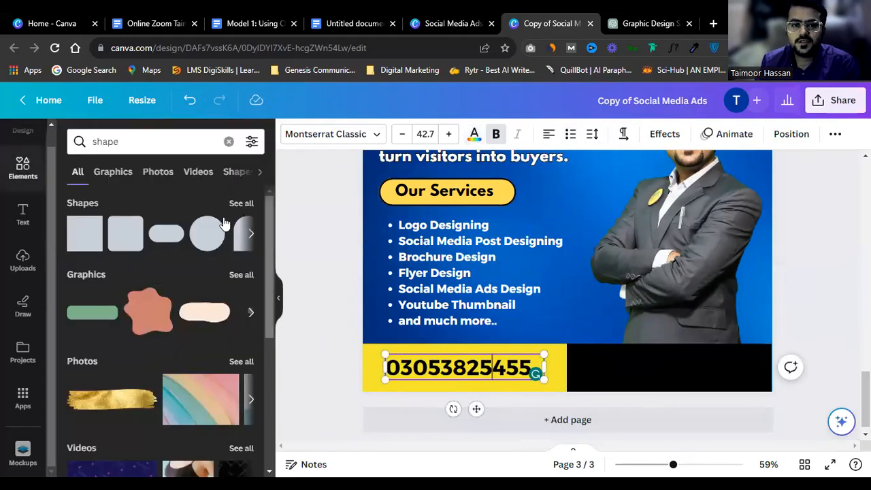
click(474, 136)
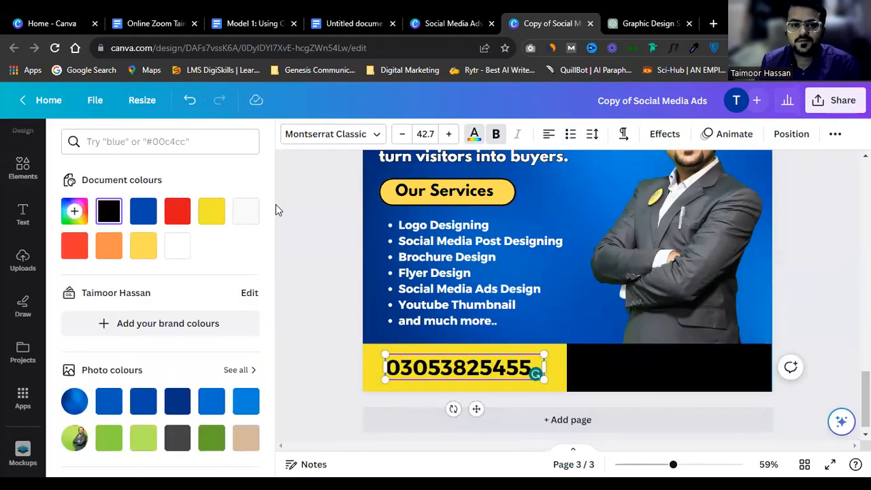
click(177, 249)
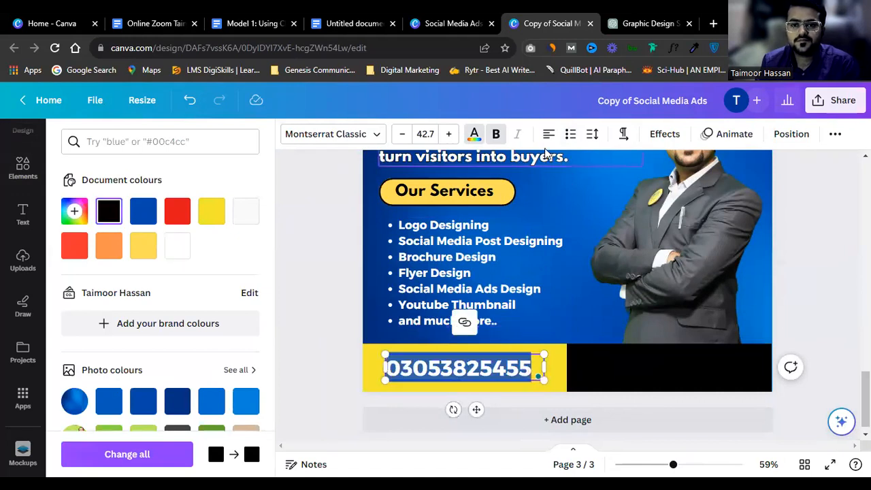
click(474, 134)
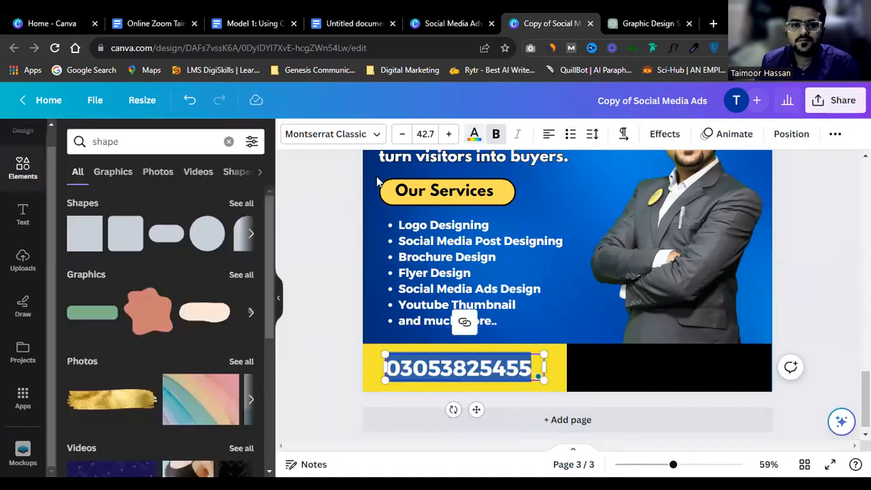
click(474, 134)
click(181, 254)
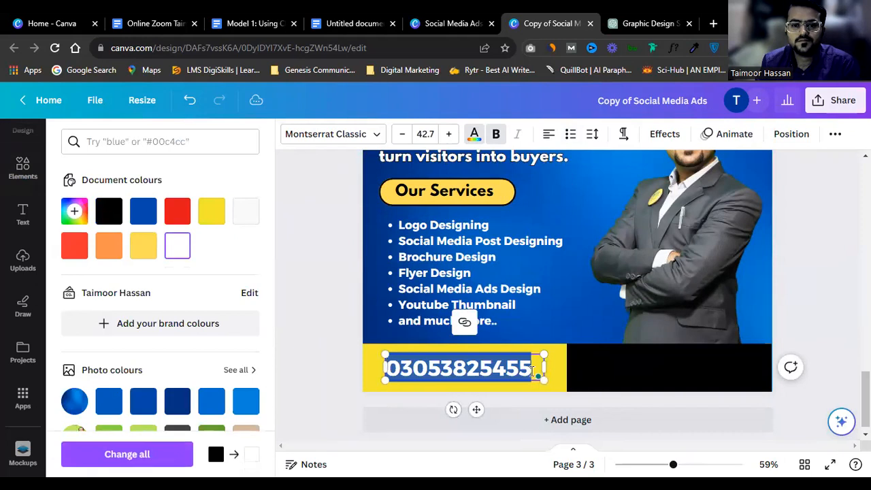
click(821, 274)
drag(406, 370, 654, 363)
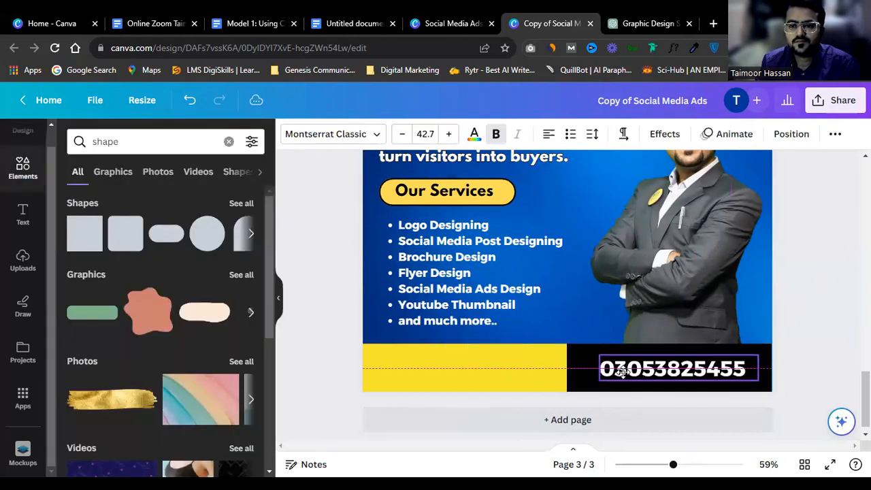
click(800, 271)
Step: Duplicate the services list above the phone number, type 'For' and remove its bullet
drag(442, 288, 608, 340)
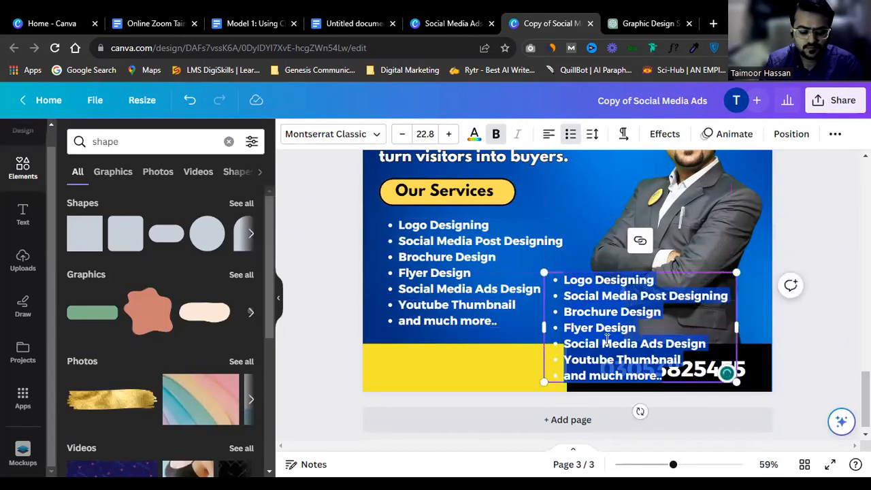
text(For)
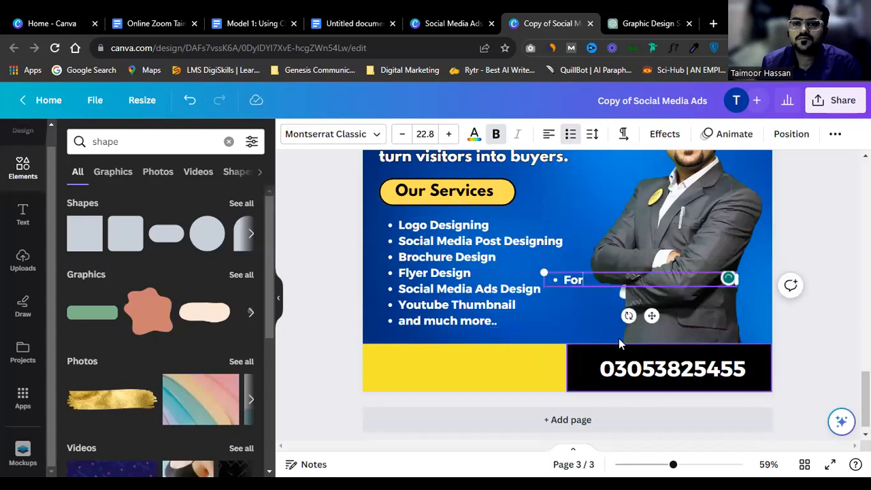
click(570, 135)
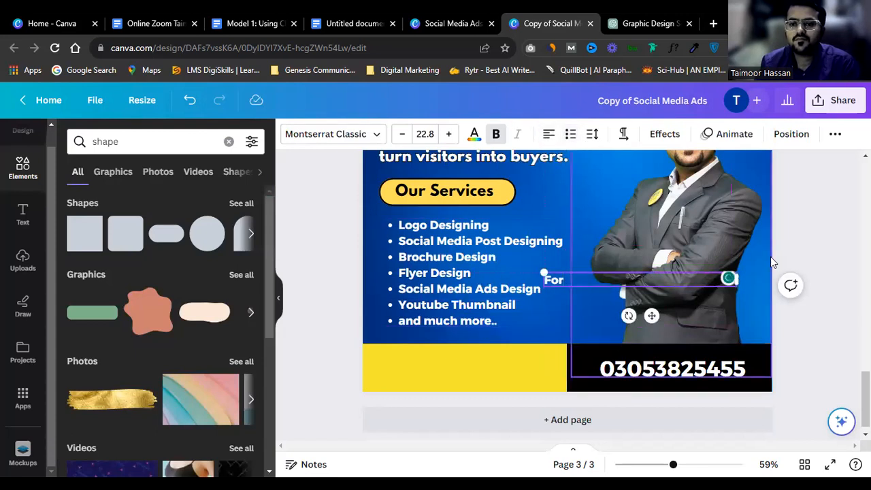
click(797, 253)
drag(570, 282, 623, 352)
Step: Rewrite the new text as the 'Get Free Consulation' heading above the phone number
click(622, 373)
scroll(622, 373, up, 2)
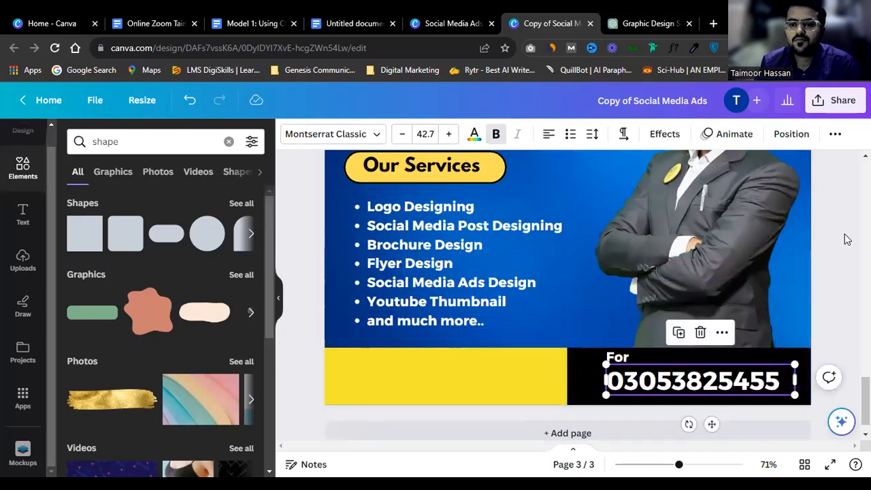
click(621, 364)
double_click(621, 360)
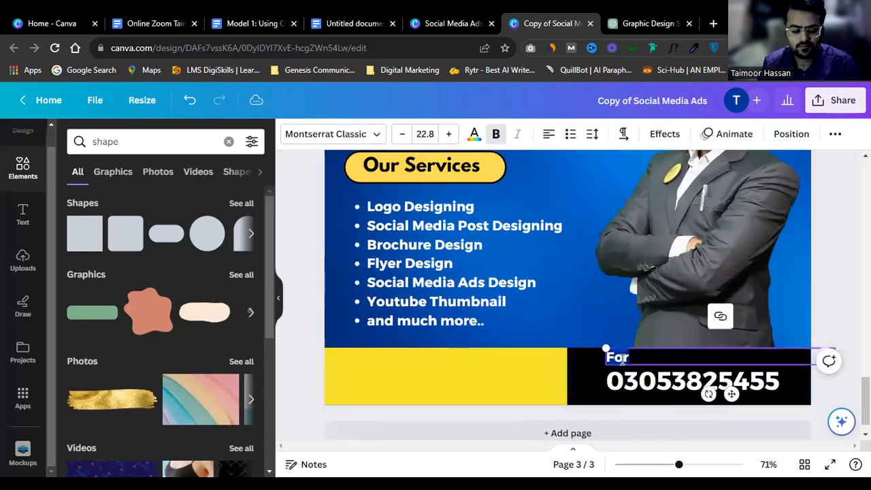
text(G)
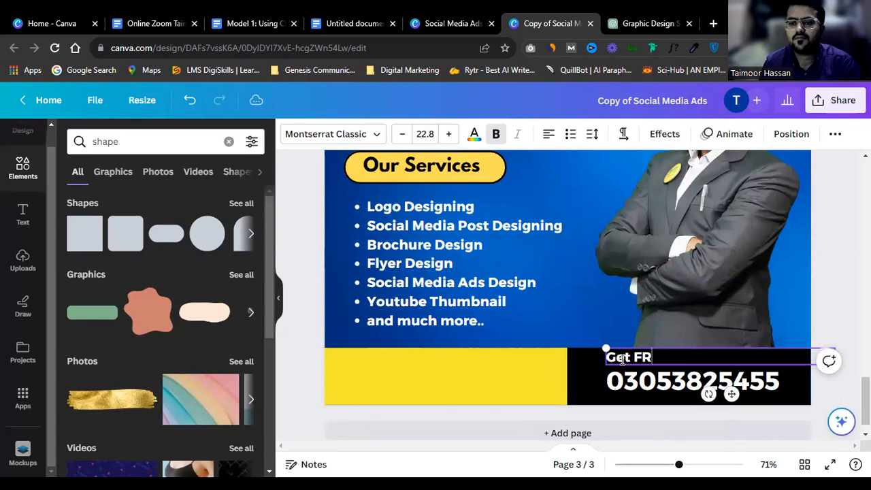
text(et FR)
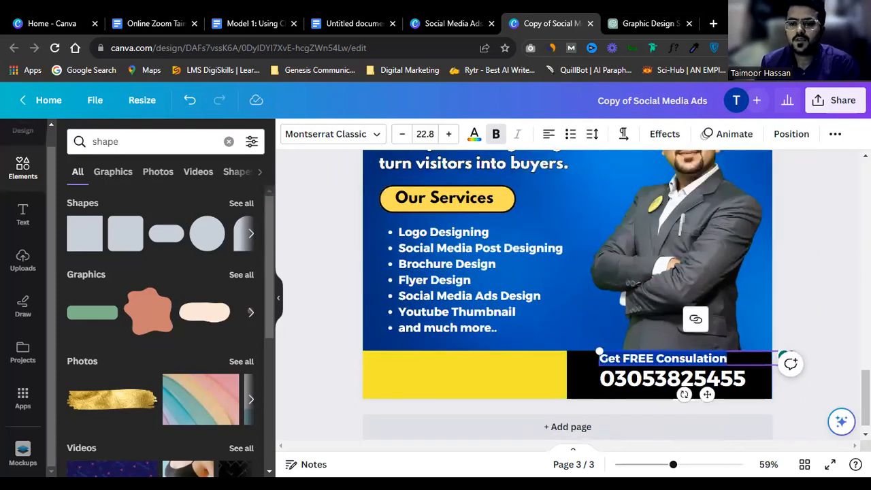
scroll(704, 366, up, 2)
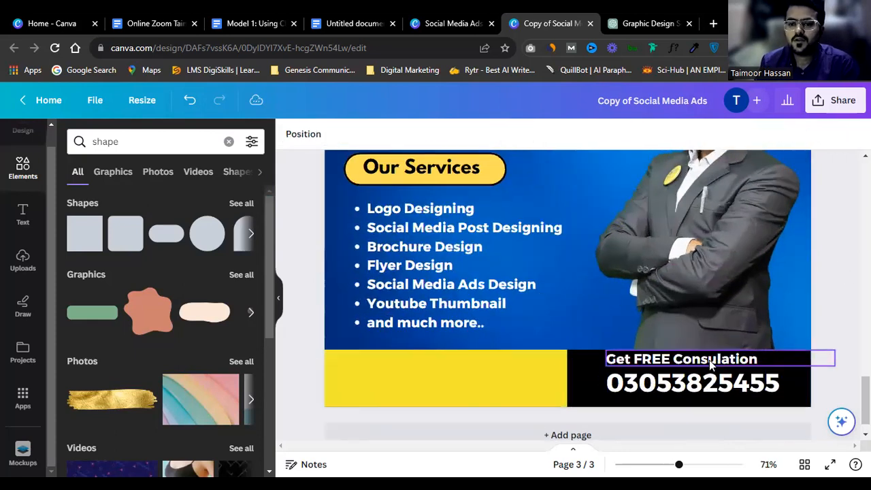
click(842, 356)
click(815, 360)
drag(819, 347, 799, 353)
key(ctrl+z)
click(817, 307)
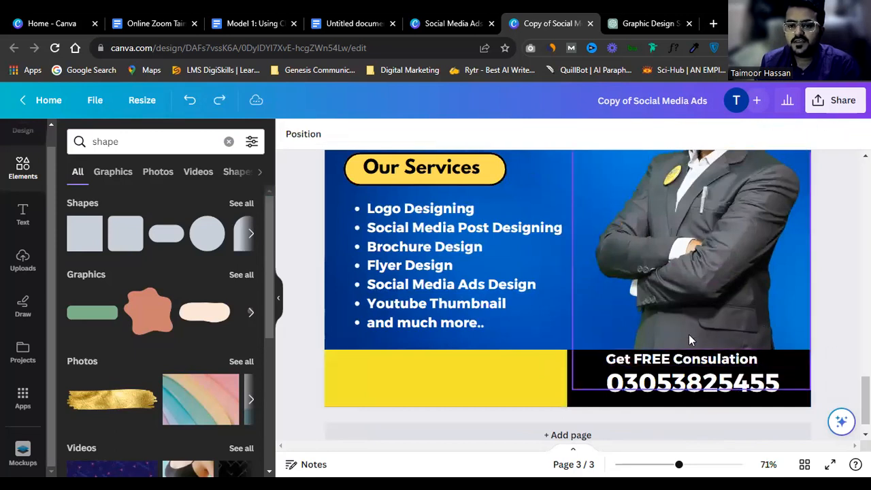
Step: Set the heading to all capitals as GET FREE CONSULATION and nudge it into place
click(680, 359)
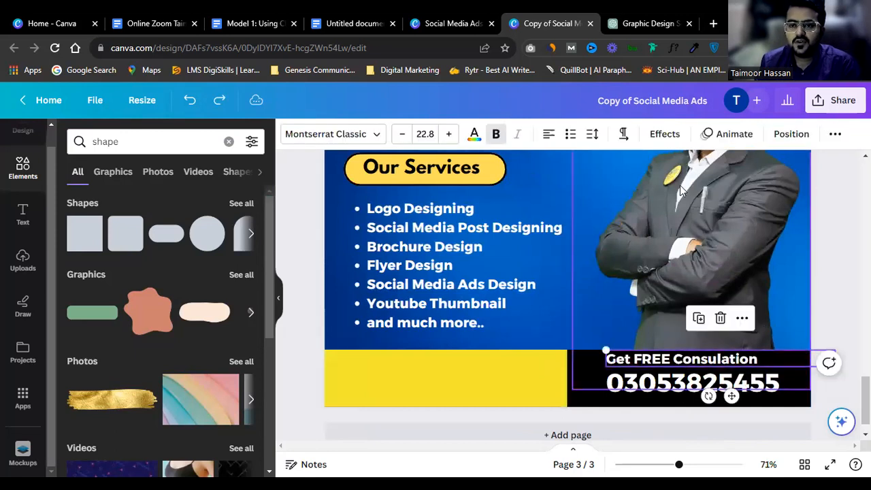
click(832, 135)
click(752, 165)
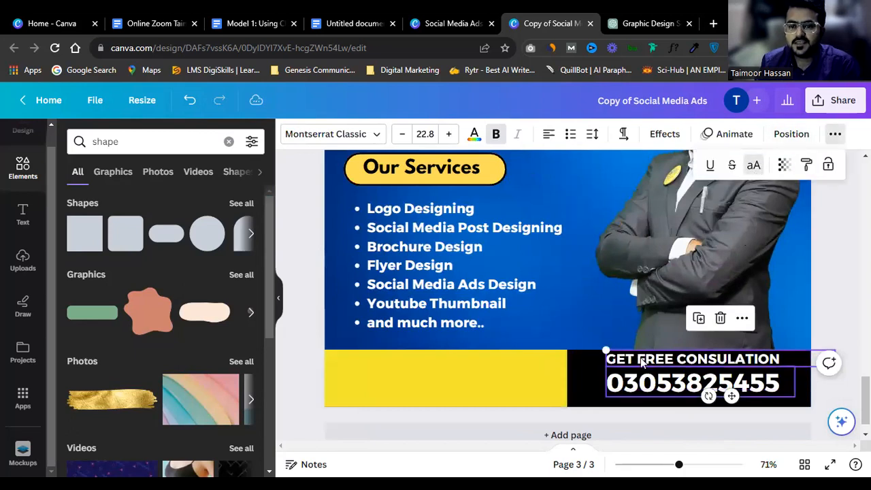
click(540, 360)
click(694, 380)
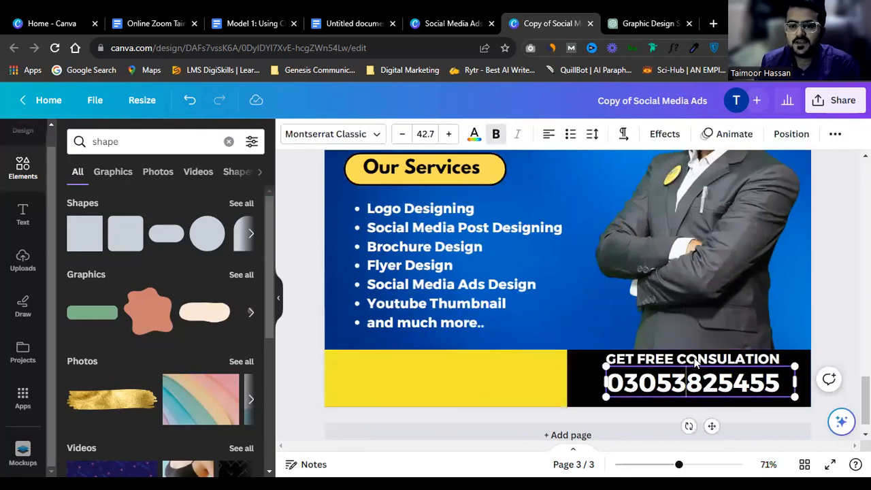
click(696, 364)
click(463, 356)
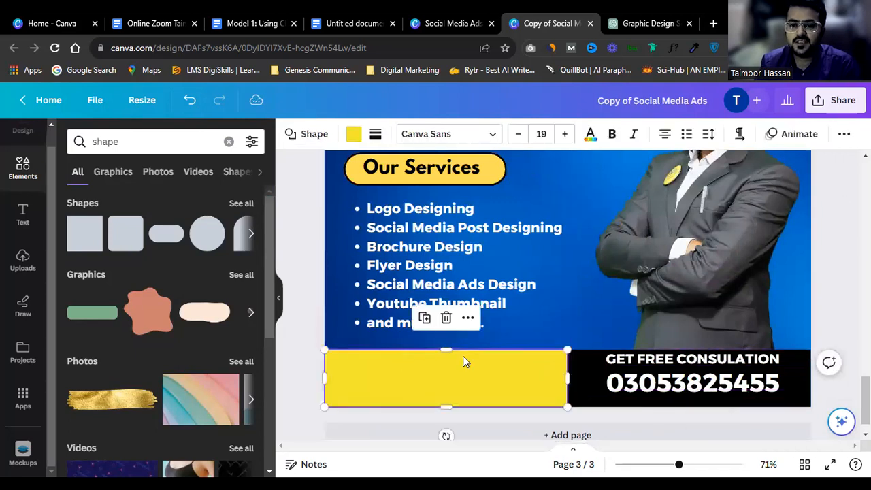
click(670, 364)
drag(670, 361, 670, 362)
Step: Copy the GET FREE CONSULATION heading onto the yellow footer block
click(670, 386)
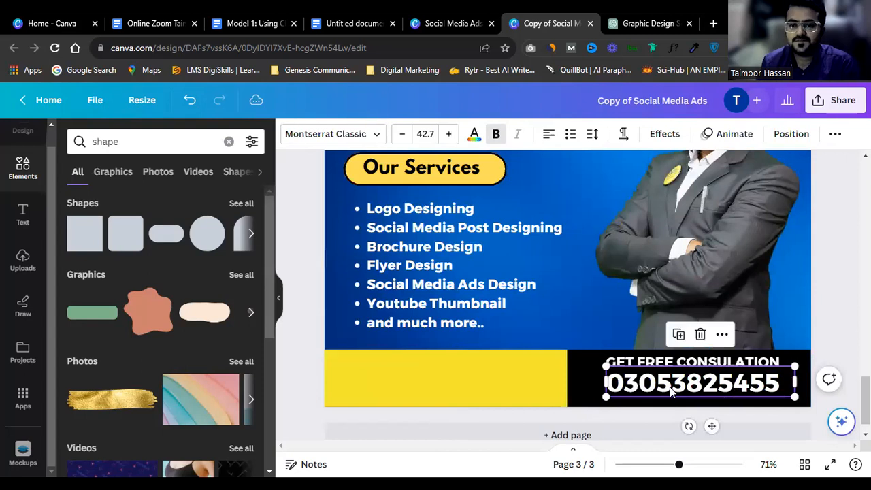
click(711, 362)
drag(721, 361, 465, 375)
click(680, 362)
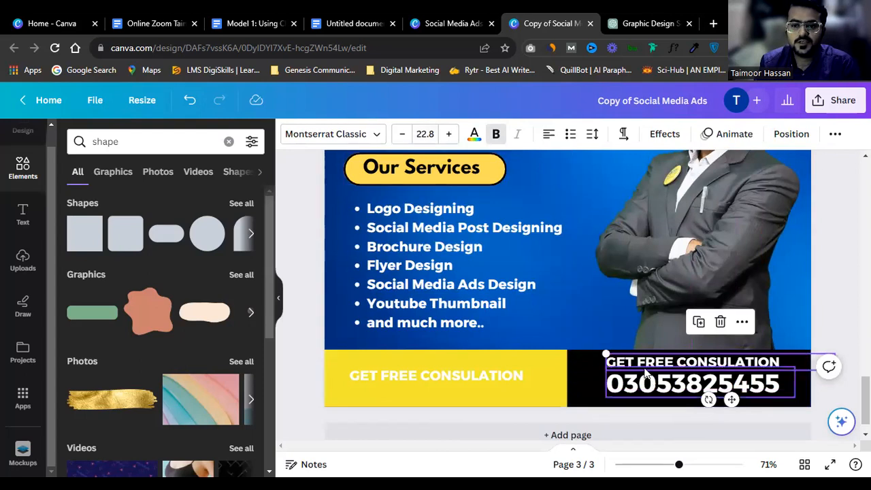
Step: Make the black-bar heading yellow and select the copied heading on the yellow footer
click(474, 133)
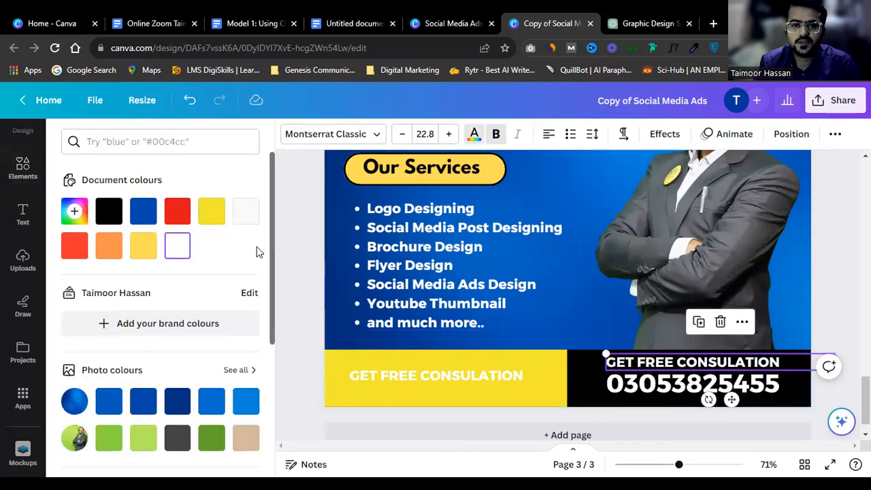
click(212, 212)
click(478, 377)
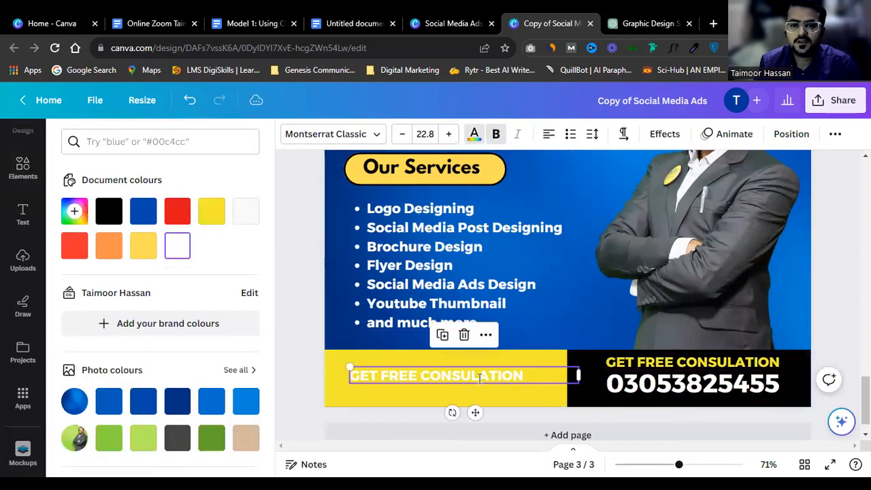
click(479, 379)
Step: Replace the copied text with ORDER NOW AND GET 25% DISCOUNT, narrowed to wrap
key(BackSpace)
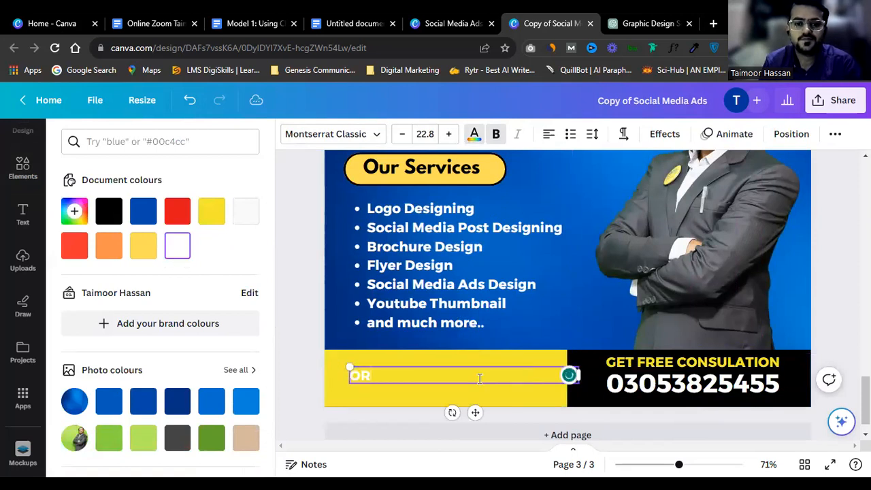
text(OR)
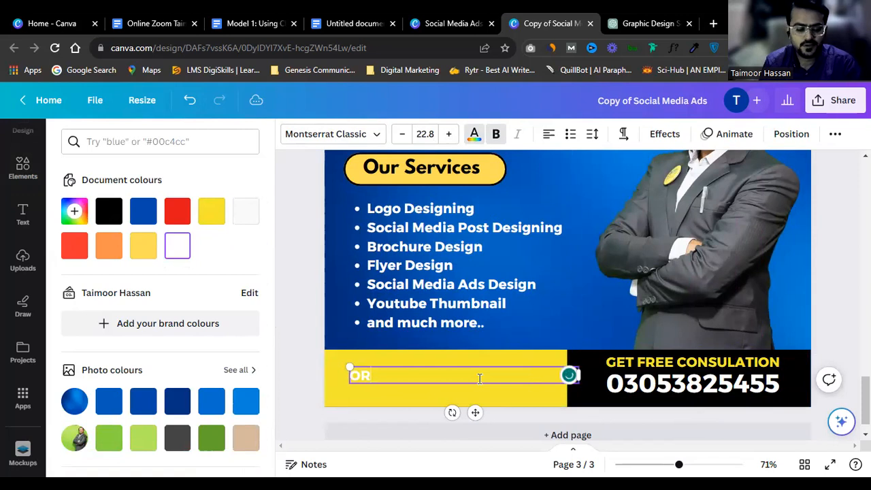
text(DER NOW AND GET 25%)
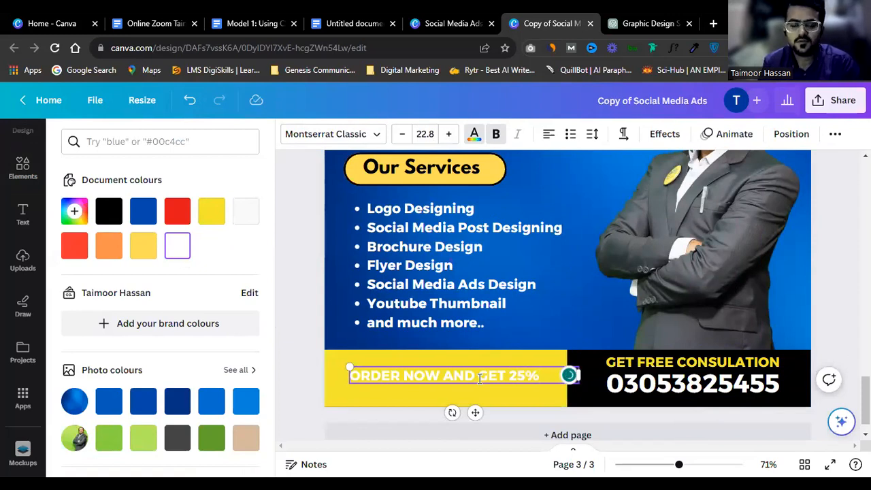
key(Return)
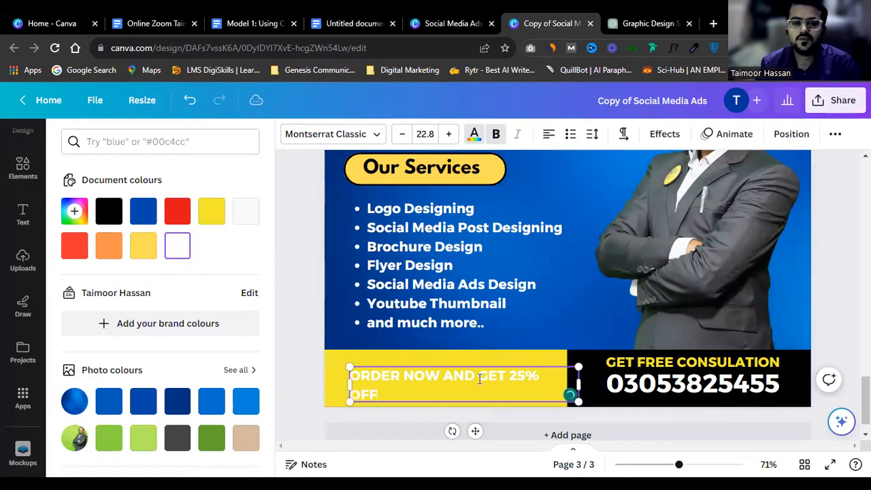
key(shift+Left)
key(shift+Left)
key(shift+Left)
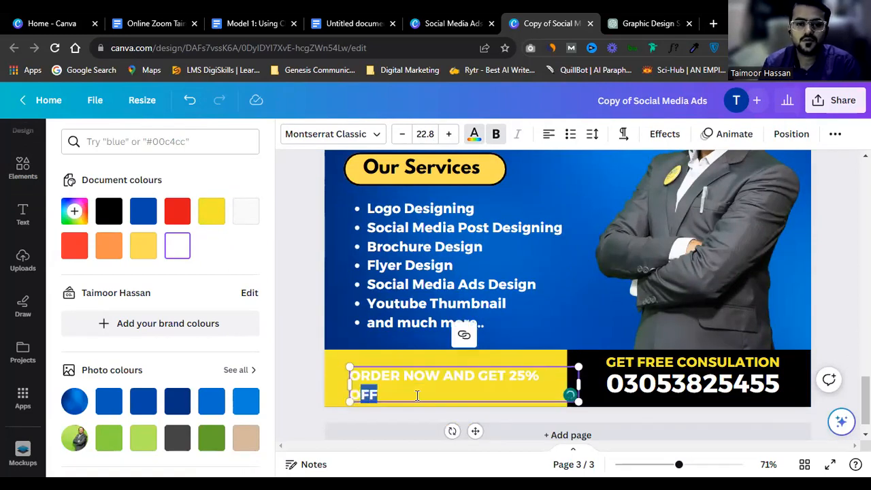
text(O)
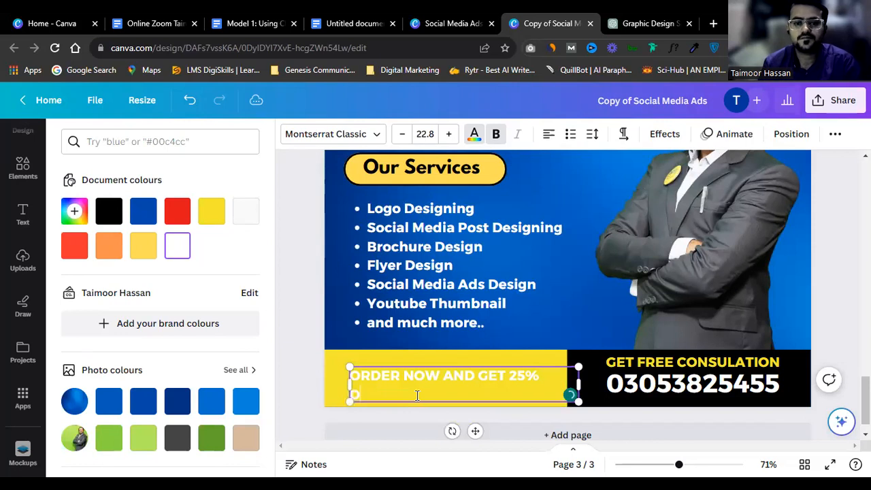
text(ISCOUNT)
key(ctrl+a)
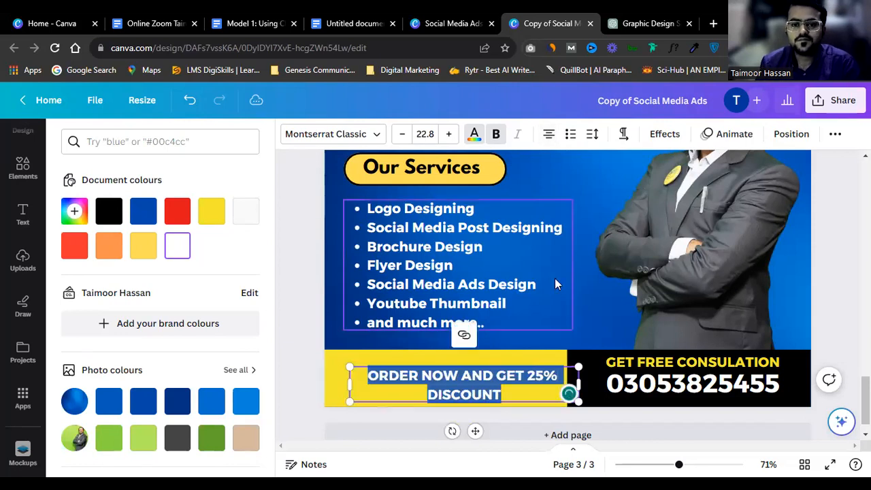
drag(560, 382, 533, 378)
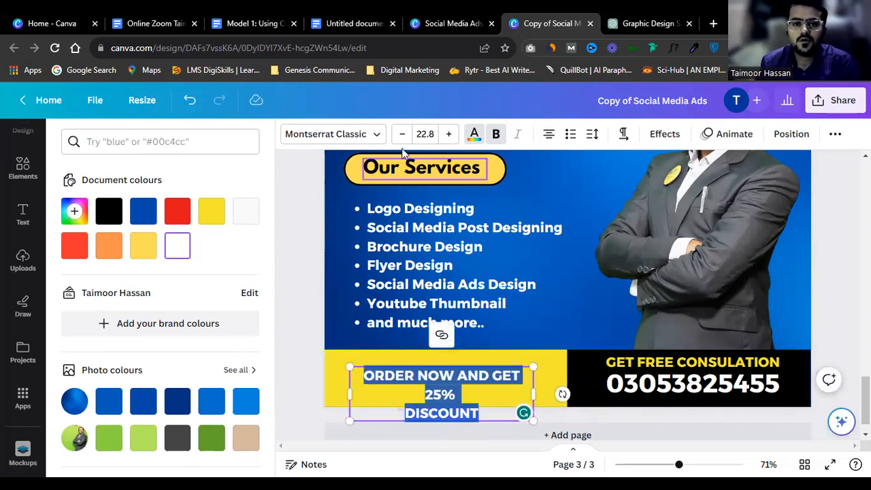
Step: Make the offer text black and remove the line break inside 25% DISCOUNT
click(472, 134)
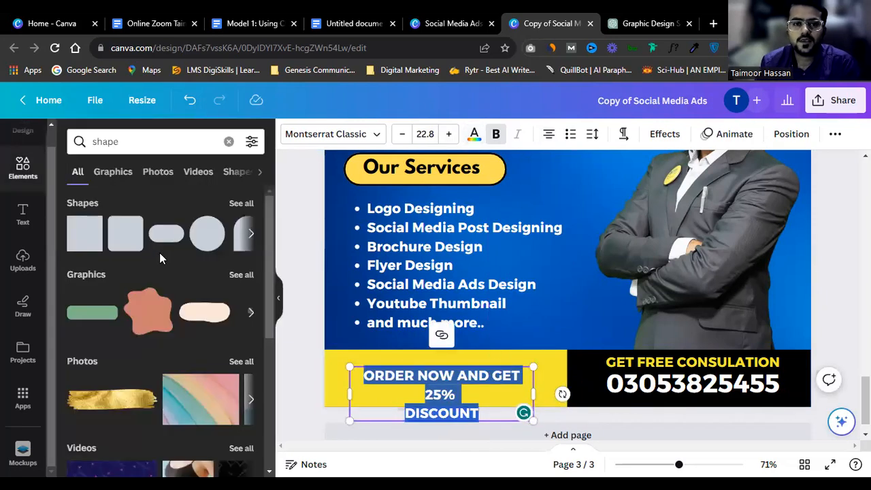
click(474, 134)
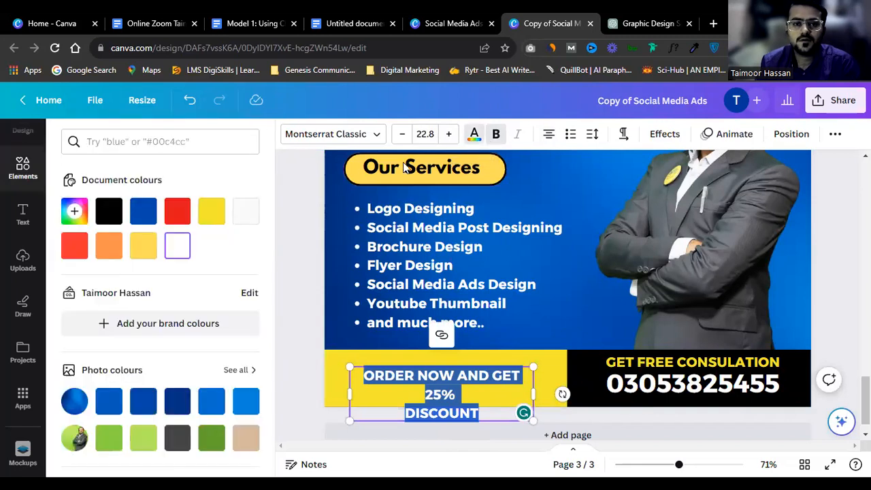
click(110, 214)
drag(539, 396, 520, 387)
click(547, 314)
click(500, 377)
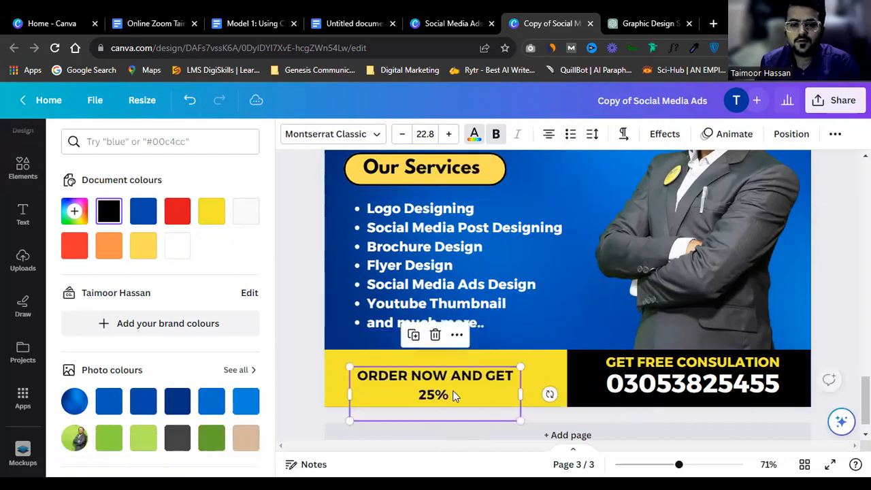
click(451, 393)
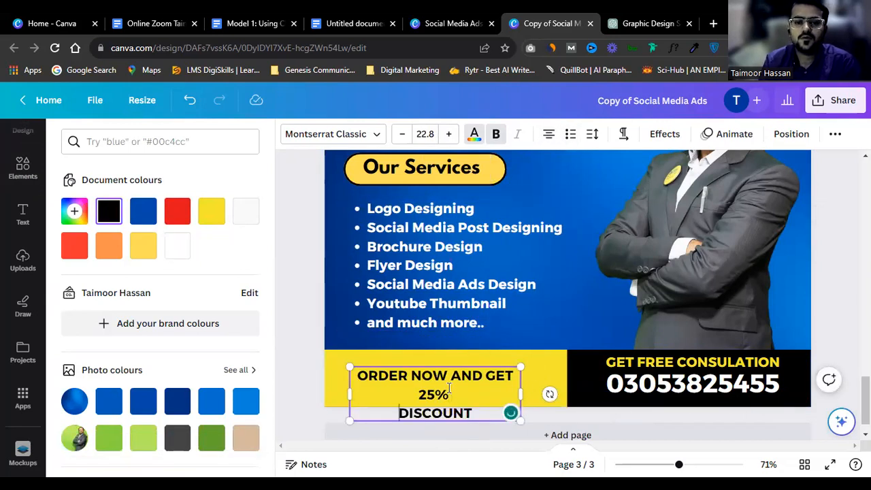
key(BackSpace)
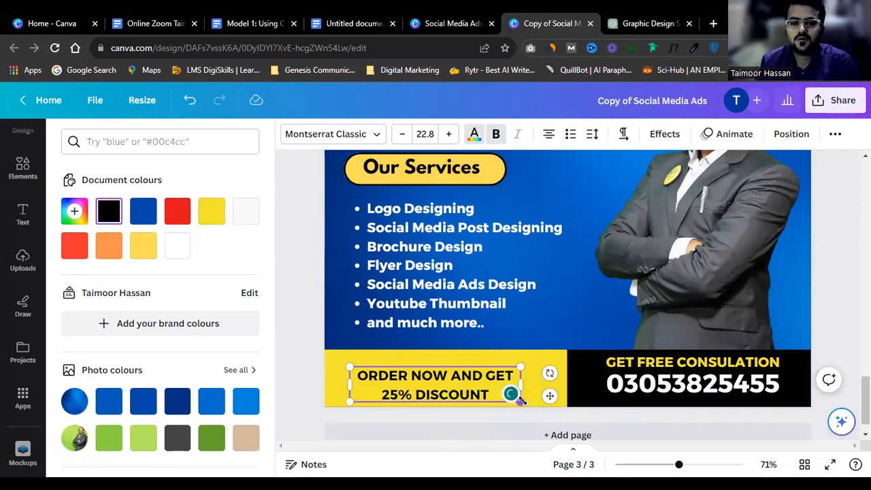
Step: Enlarge the offer to about 31.6 with 1.2 line spacing to fill the yellow panel
drag(521, 401, 540, 407)
click(523, 315)
drag(467, 386, 480, 382)
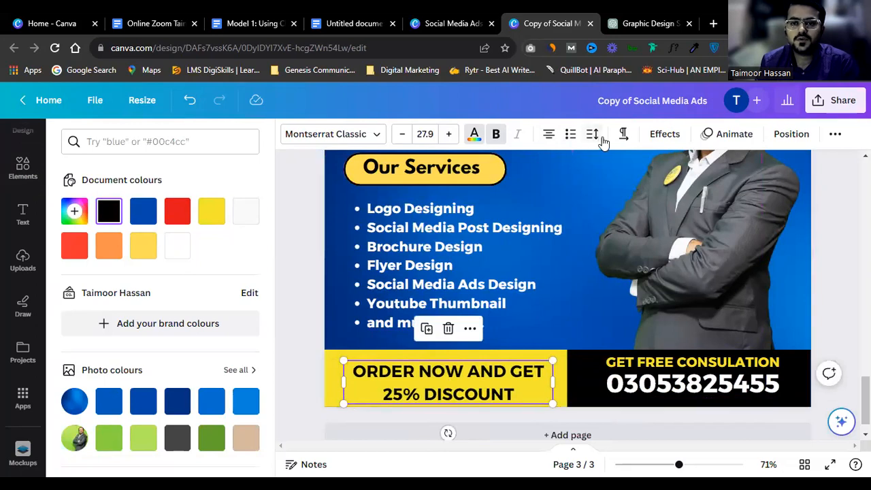
click(602, 139)
drag(654, 222, 645, 220)
drag(551, 402, 563, 408)
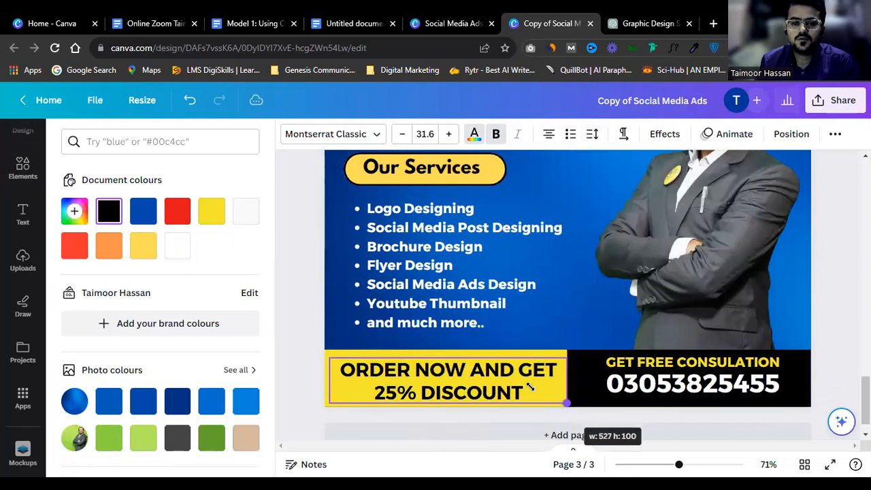
click(449, 389)
click(307, 346)
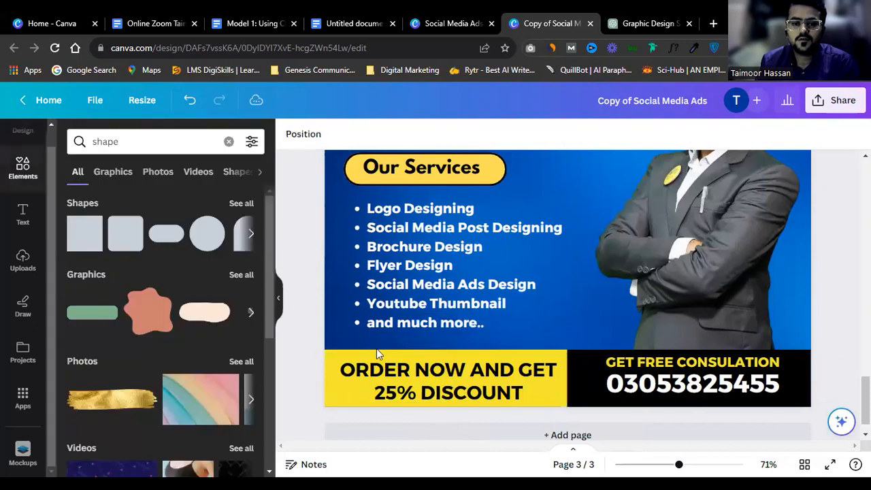
Step: Colour the words 25% DISCOUNT red
click(422, 364)
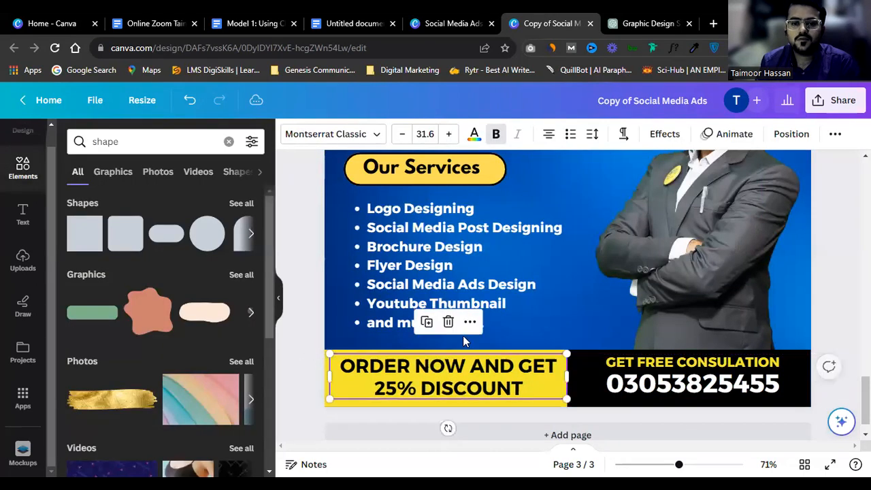
click(532, 314)
click(486, 366)
click(486, 366)
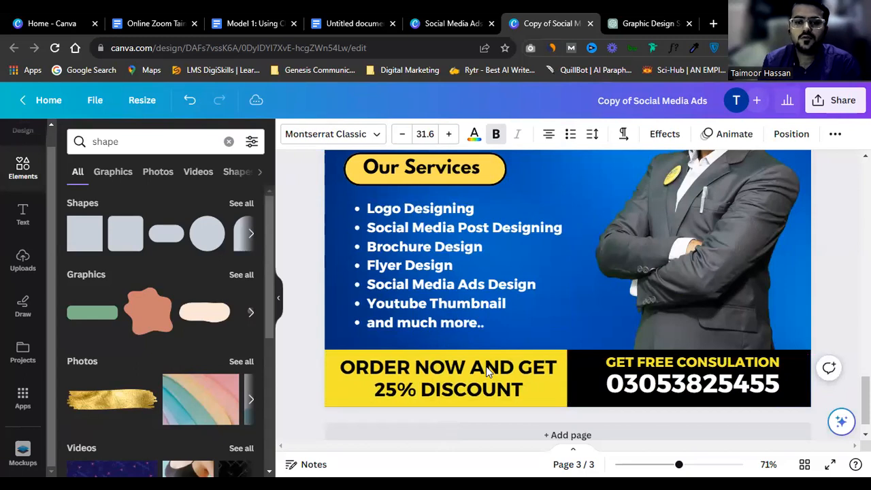
double_click(451, 389)
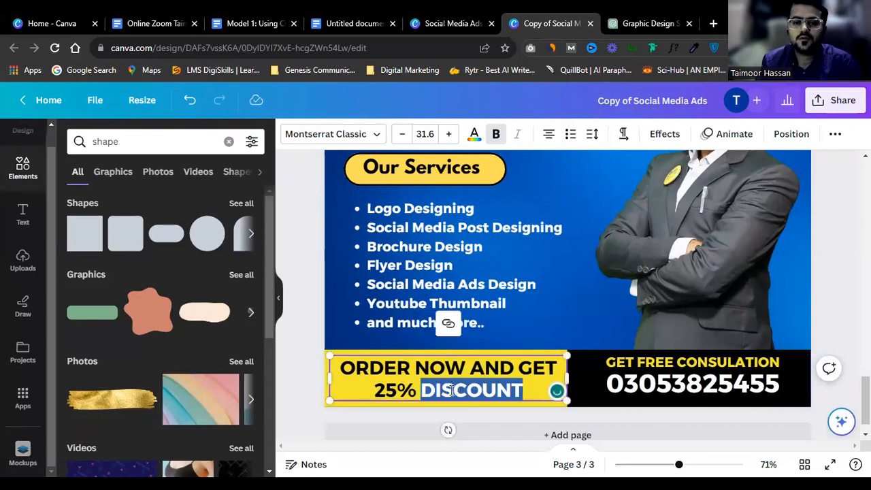
double_click(381, 389)
double_click(529, 386)
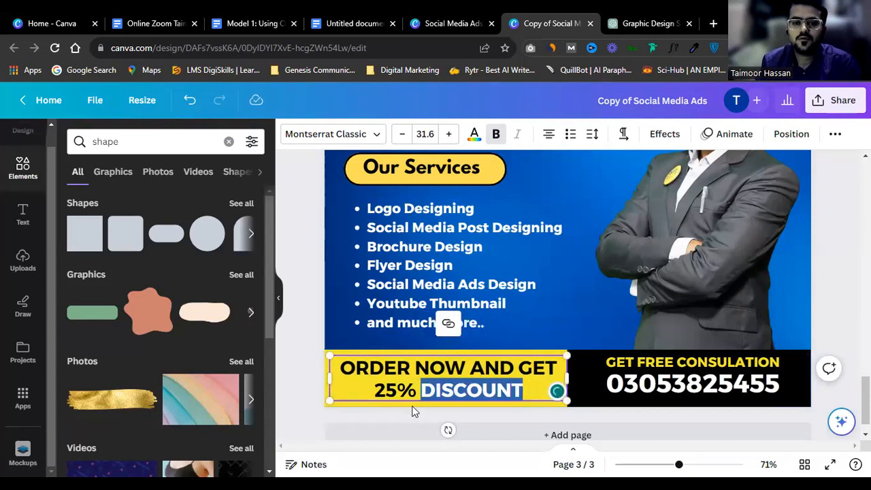
click(374, 389)
shift+click(528, 381)
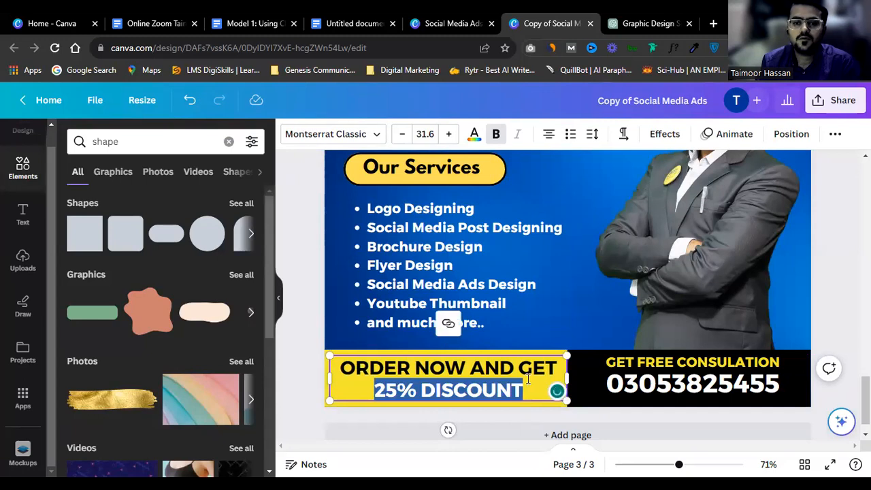
click(473, 139)
click(179, 213)
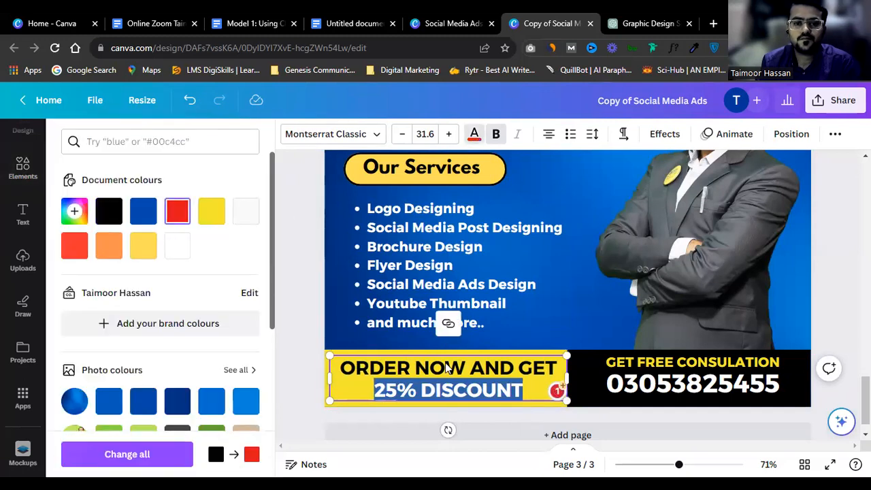
click(481, 378)
scroll(508, 352, down, 2)
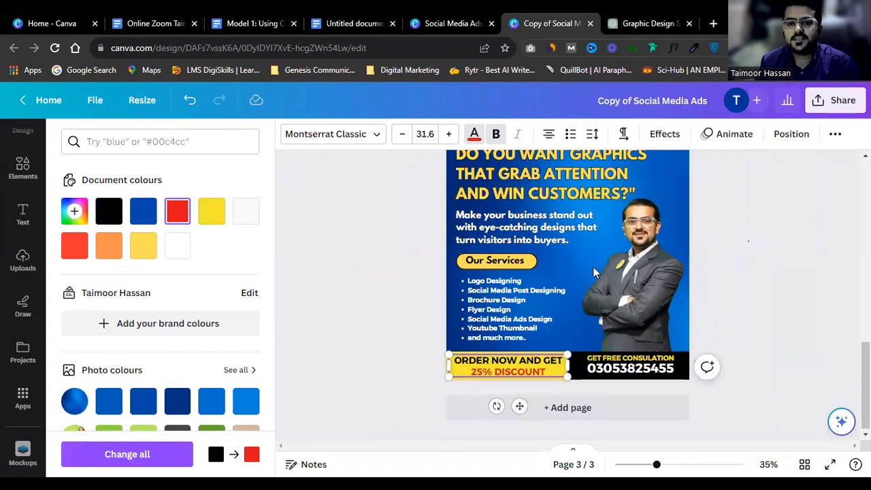
scroll(613, 253, up, 1)
click(788, 245)
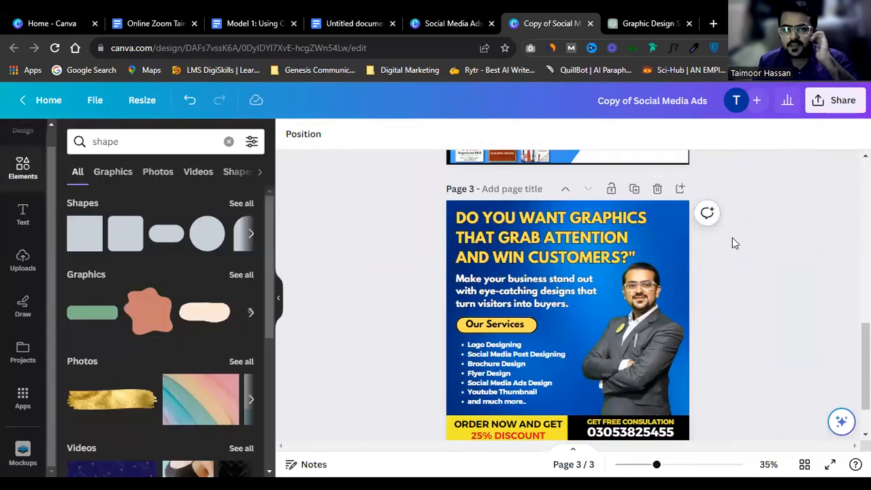
scroll(653, 240, up, 2)
click(641, 237)
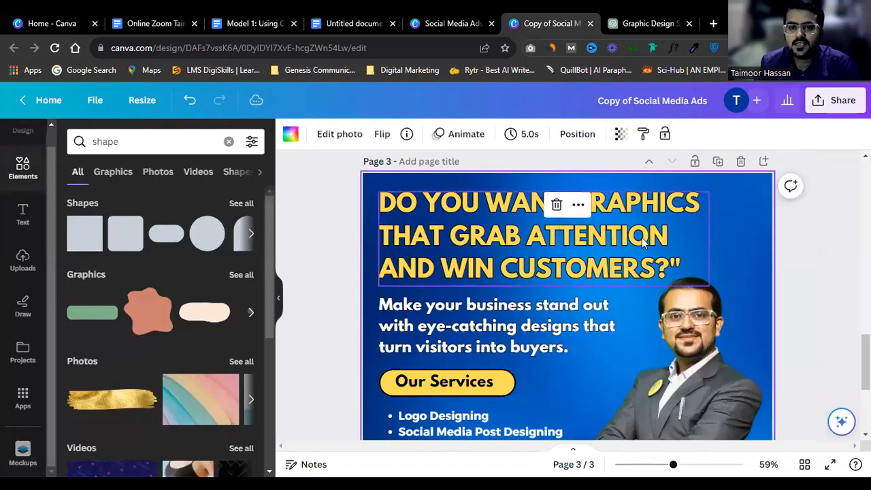
click(829, 219)
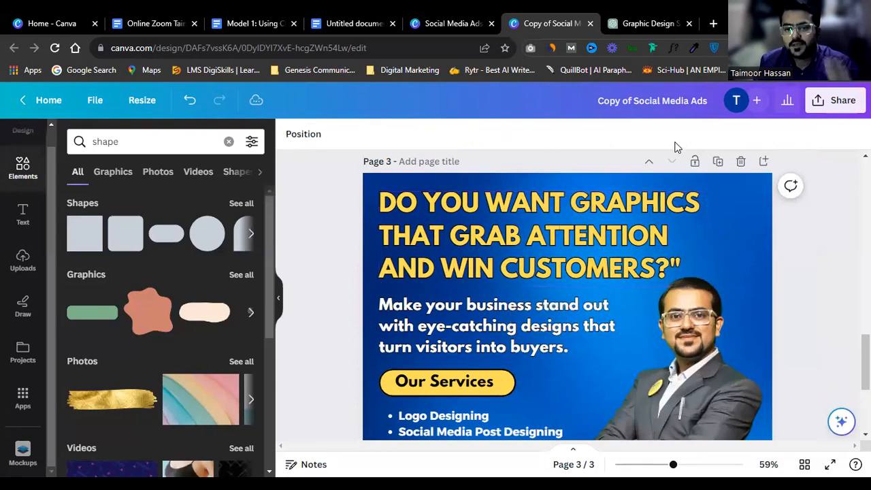
scroll(617, 242, down, 2)
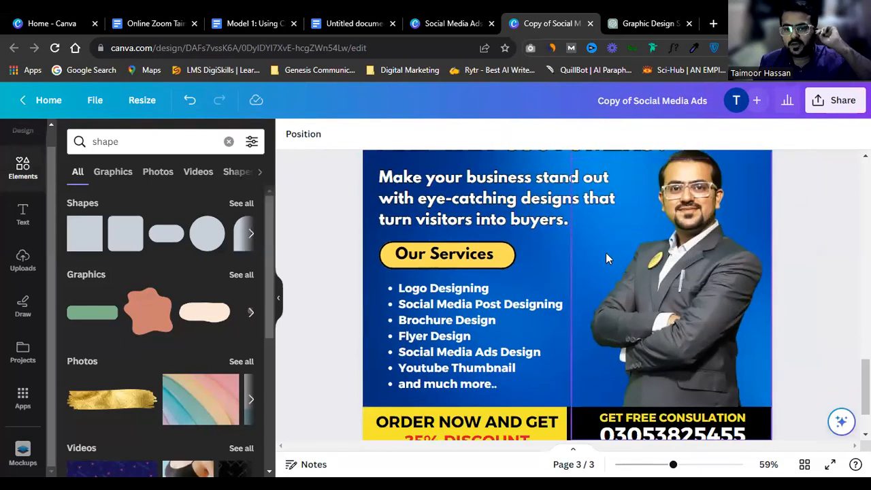
scroll(605, 255, down, 1)
scroll(603, 257, down, 1)
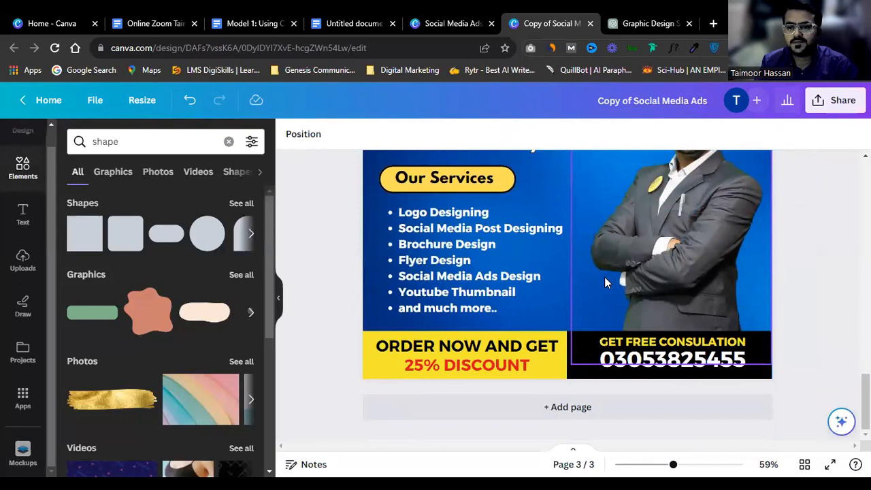
scroll(604, 279, down, 2)
scroll(638, 268, up, 1)
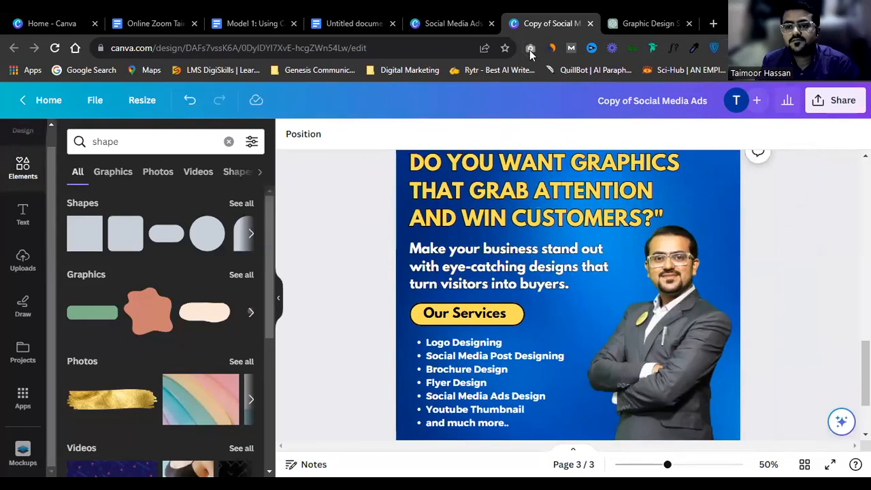
scroll(769, 230, down, 2)
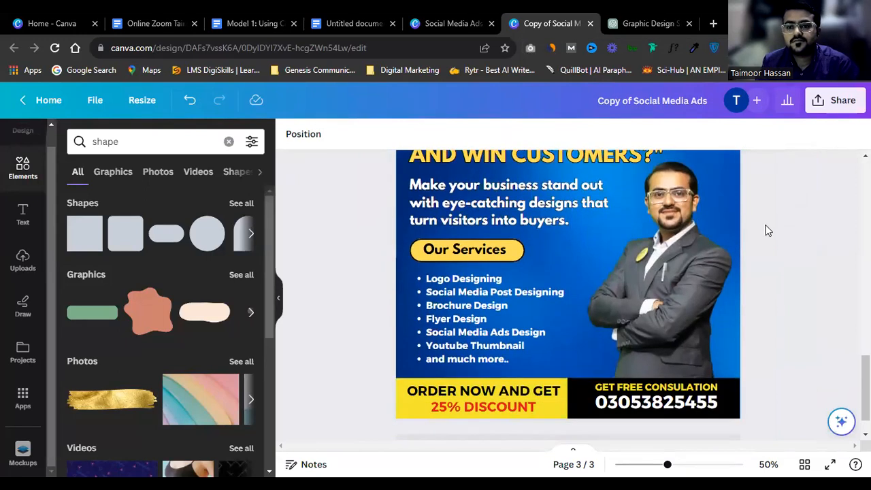
click(693, 255)
scroll(694, 255, up, 2)
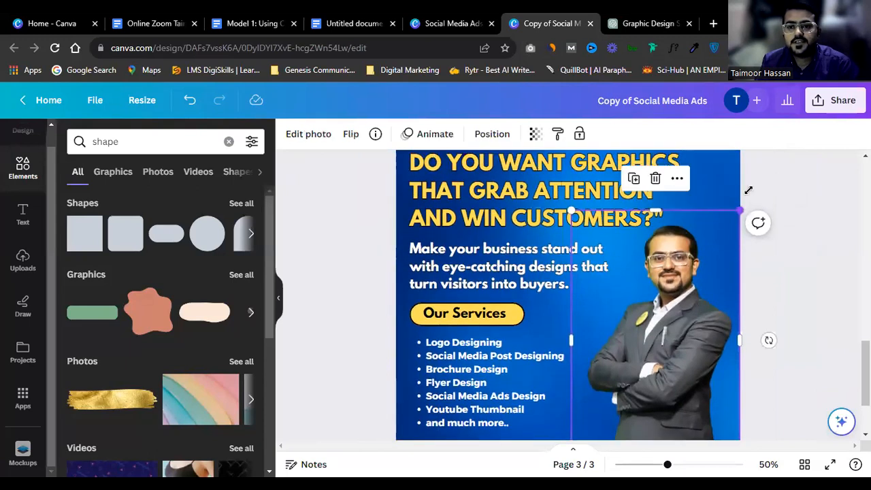
drag(748, 190, 740, 210)
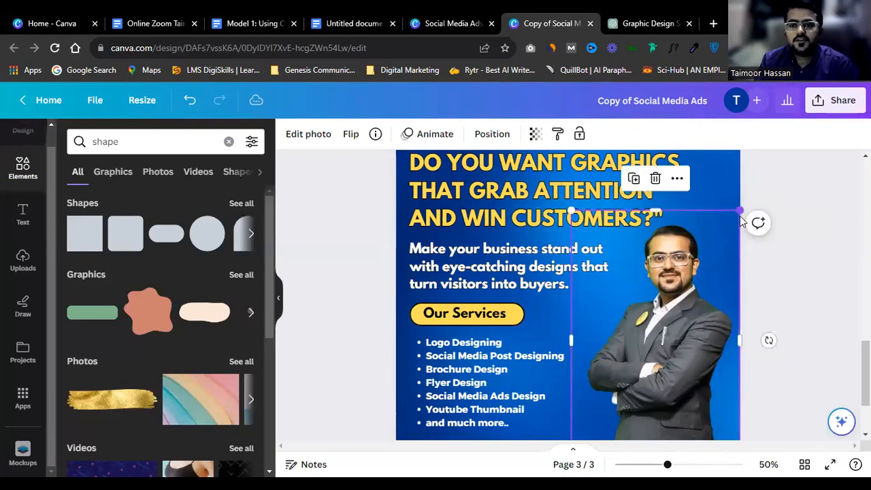
click(794, 257)
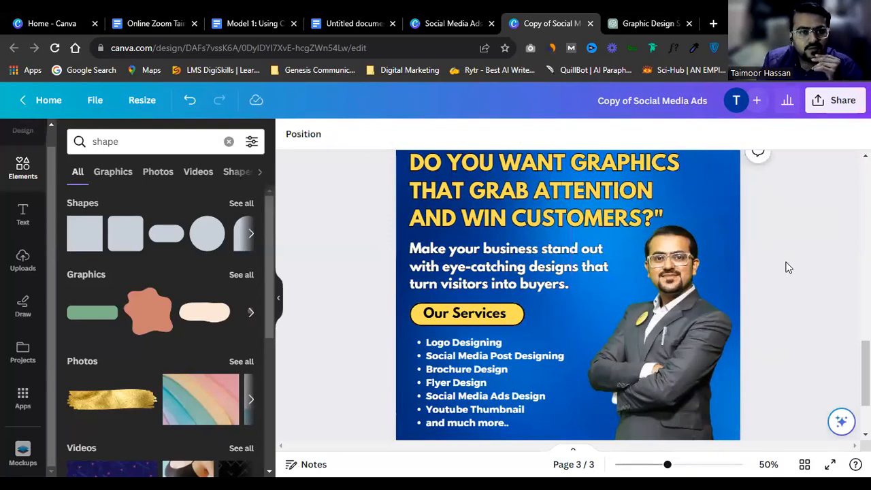
click(697, 315)
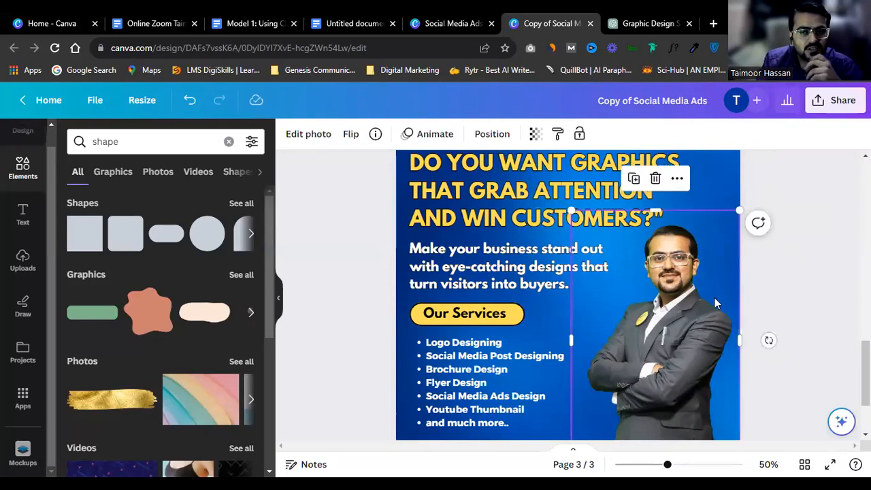
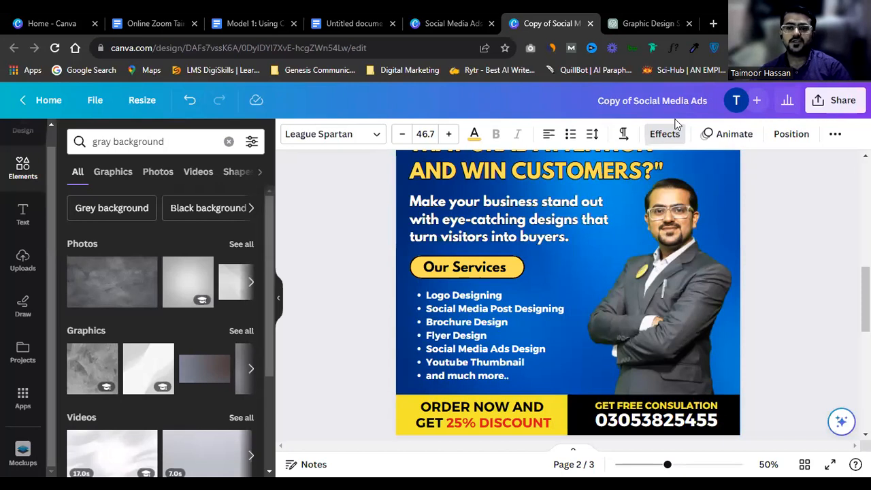
Step: Scroll through the design to bring the gray-background page 3 copy of the ad into view
scroll(769, 274, up, 3)
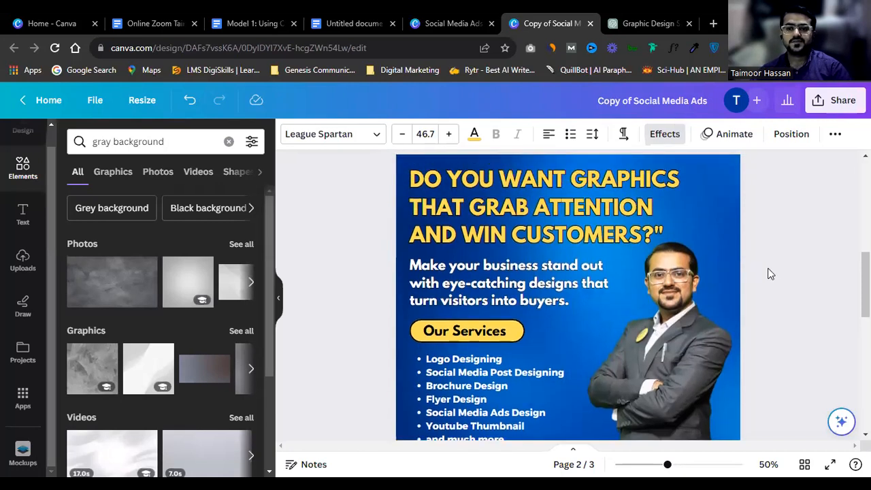
scroll(768, 274, down, 2)
scroll(769, 275, down, 2)
ctrl+scroll(769, 274, down, 1)
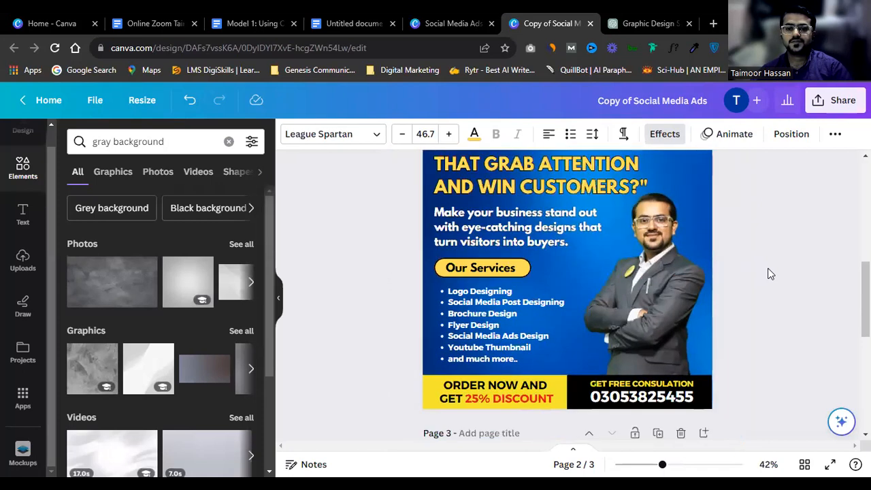
scroll(768, 274, up, 3)
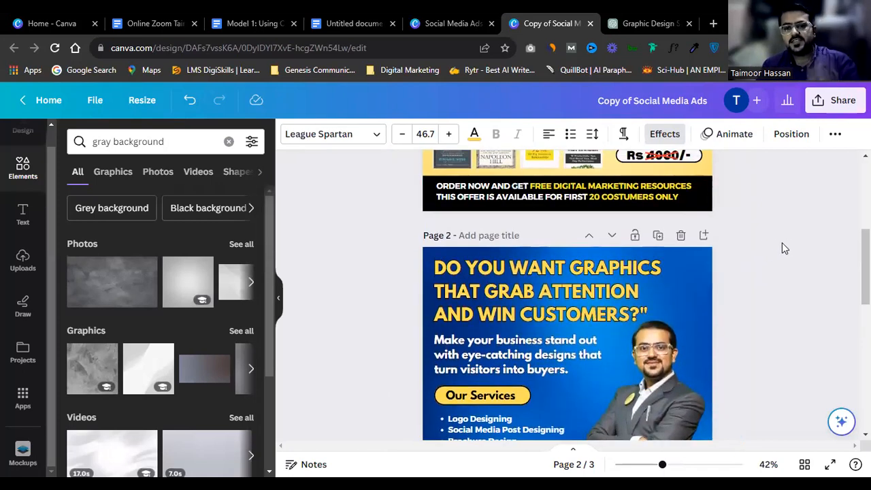
scroll(795, 255, down, 2)
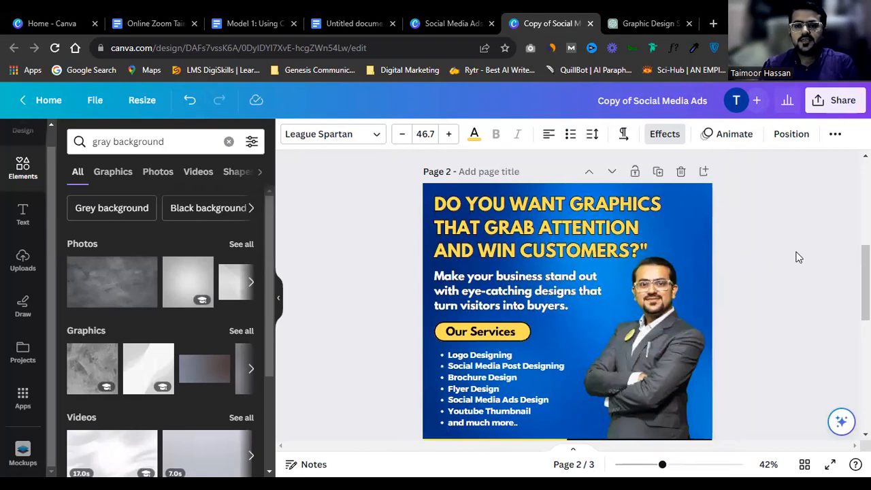
scroll(666, 204, down, 2)
scroll(666, 204, up, 6)
scroll(667, 204, down, 3)
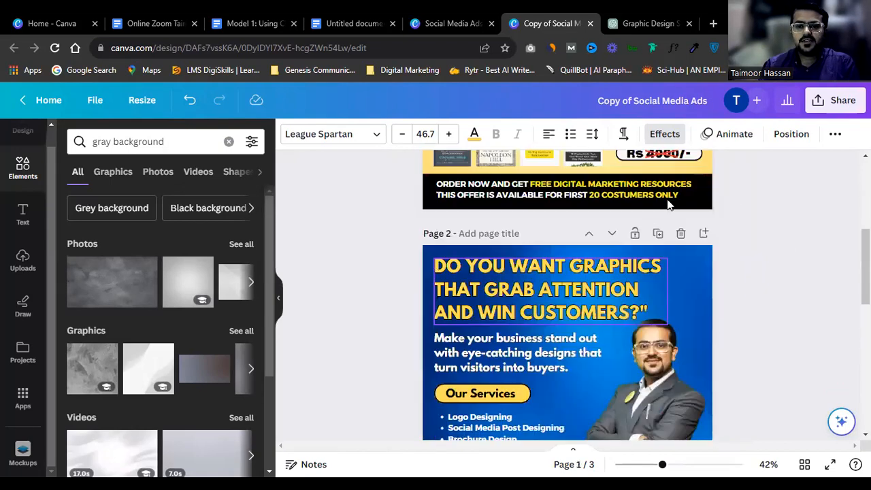
scroll(667, 204, down, 7)
scroll(589, 184, up, 4)
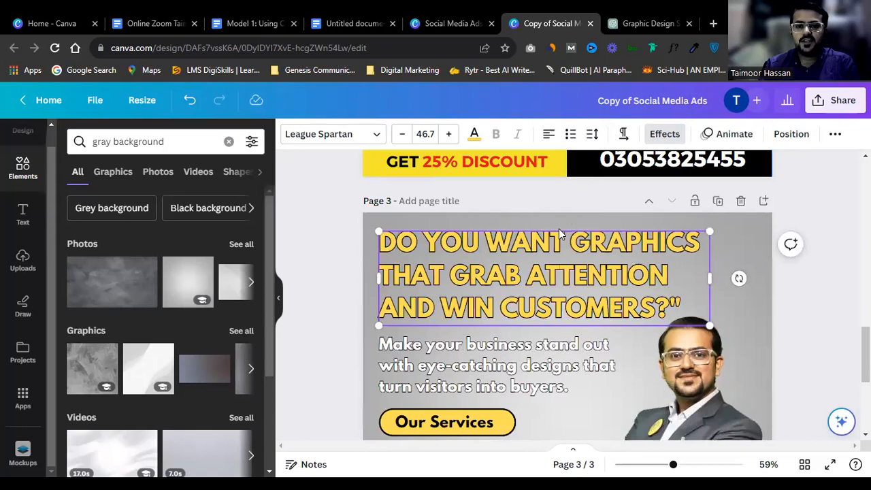
Step: Select the page 3 background photo and leave its cropping unchanged
click(553, 230)
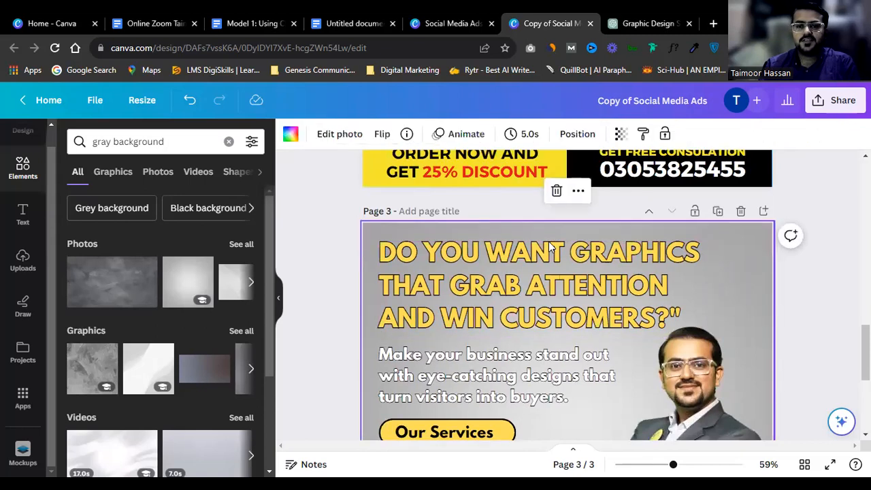
double_click(710, 284)
click(813, 259)
scroll(686, 265, up, 2)
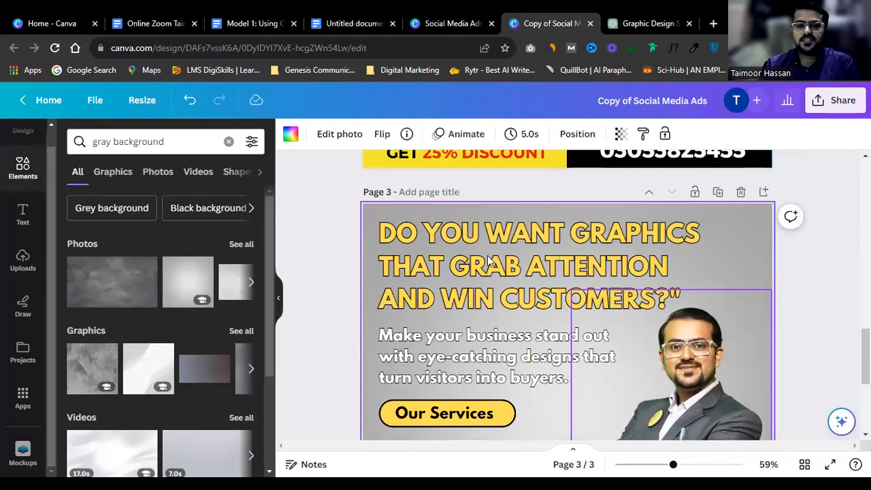
Step: Retype the page 3 headline as 'DO YOU WANT TO GROW YOUR BUSINESS ONLINE?'
double_click(488, 261)
text(DP YP)
key(BackSpace)
key(BackSpace)
key(BackSpace)
key(BackSpace)
text(O YOU W)
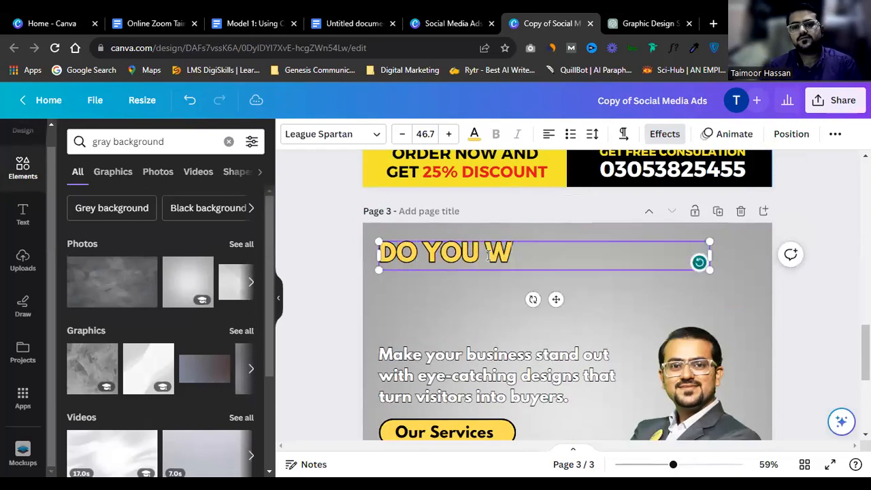
text(ANT TO GROW YOU)
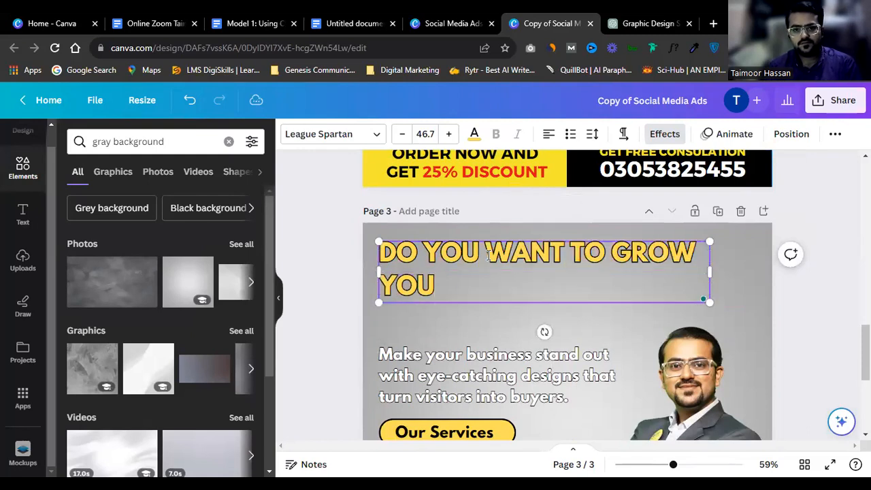
text(R BUSIN)
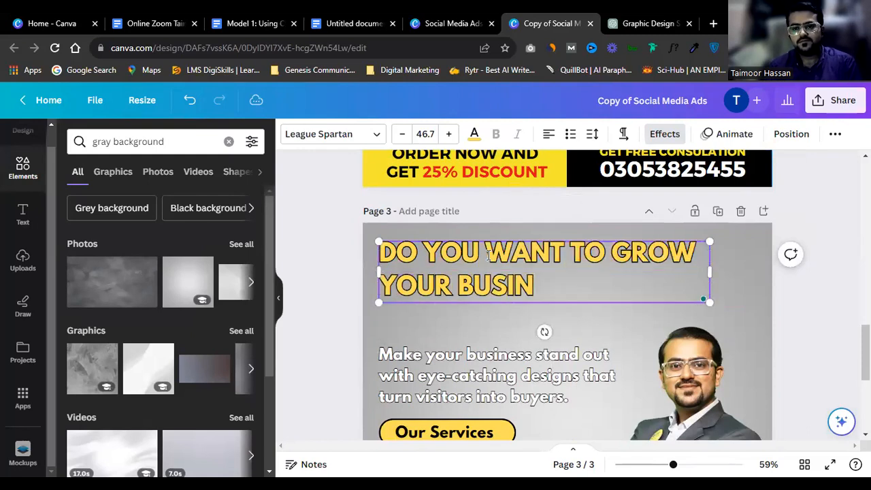
text(ESS ONLINE?)
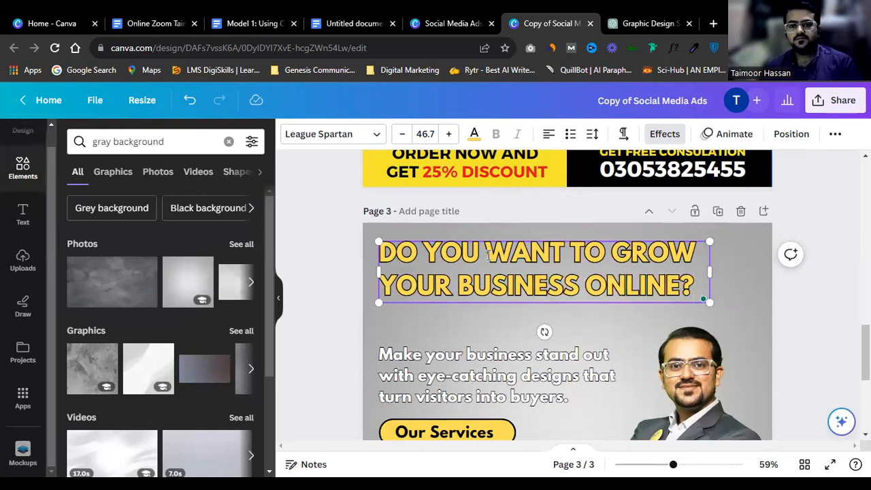
key(ctrl+a)
click(474, 133)
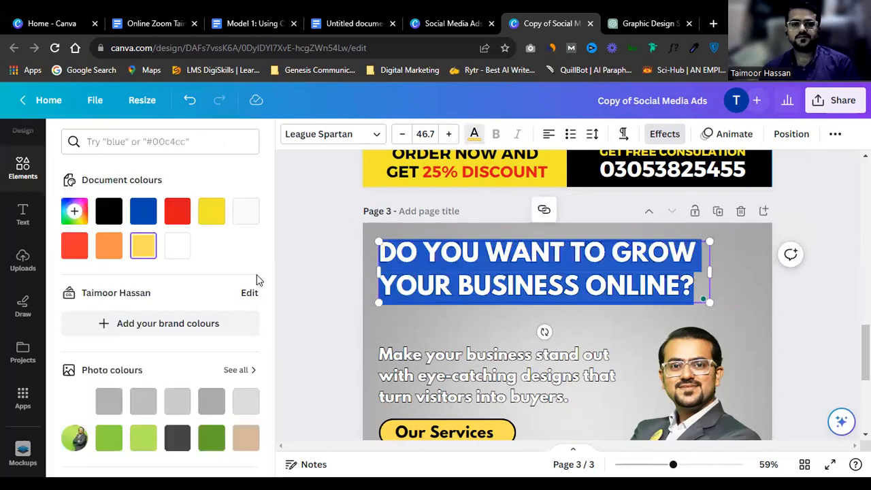
Step: Try red and orange-red on the headline text, then make it black
click(177, 211)
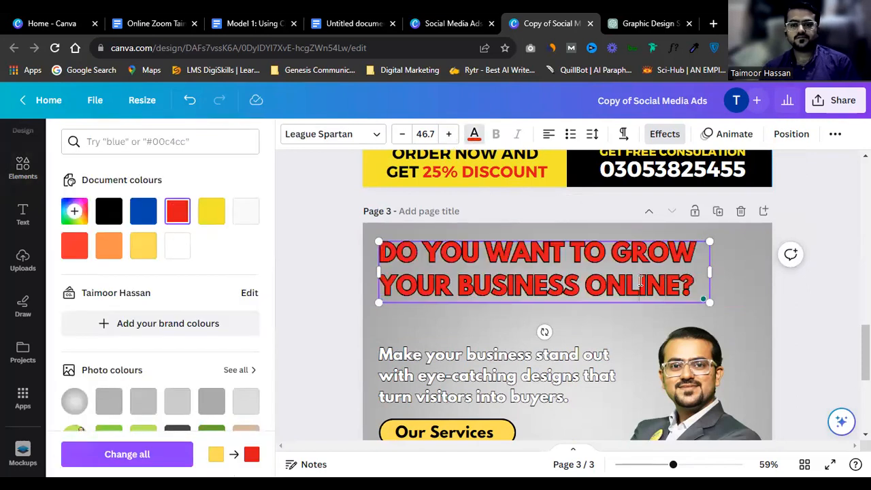
click(74, 245)
click(546, 295)
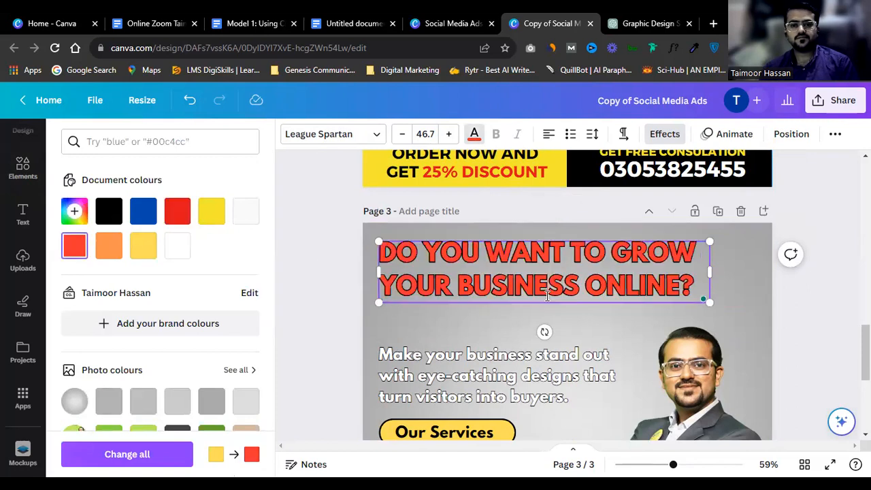
key(ctrl+a)
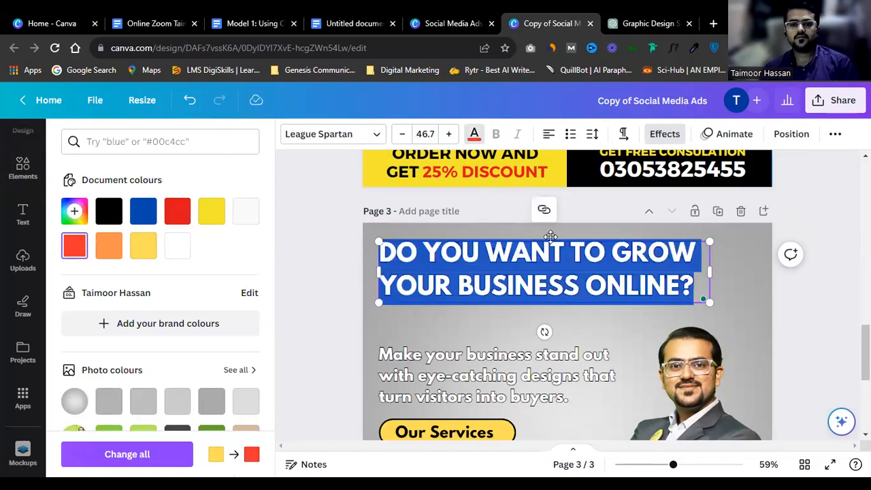
click(474, 134)
click(474, 134)
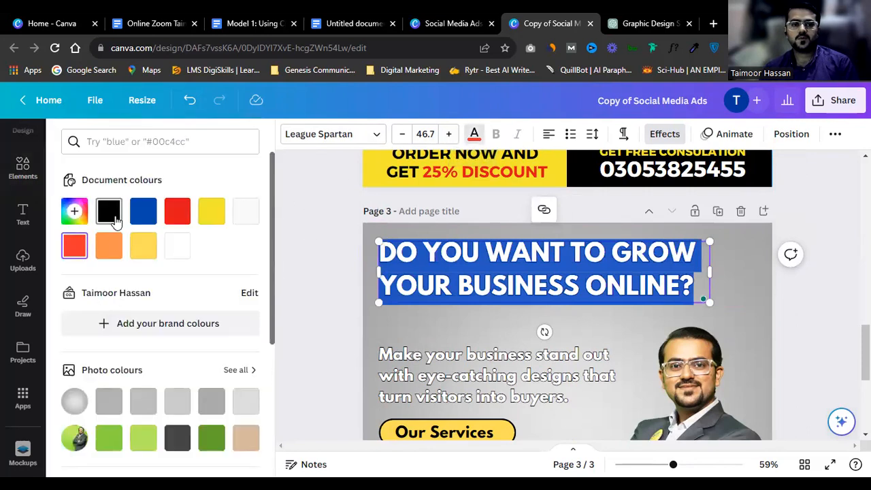
click(109, 210)
click(449, 262)
Step: Give the headline a white Outline effect
key(ctrl+a)
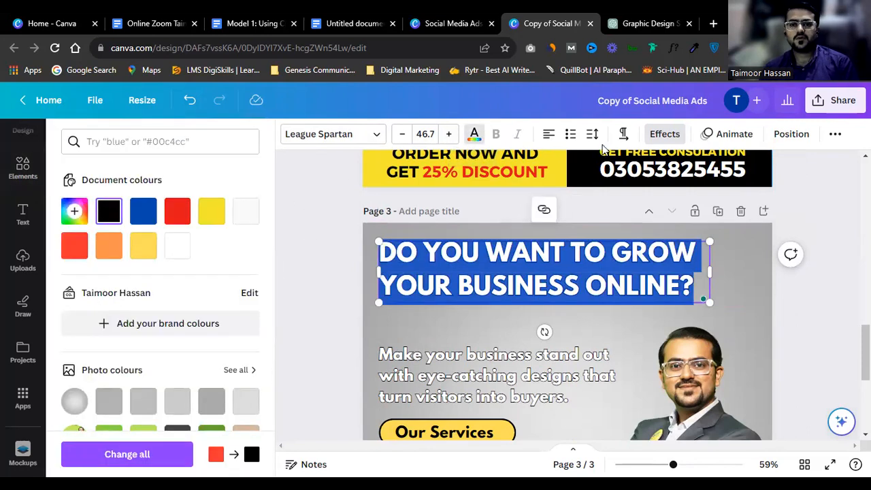
click(664, 134)
click(238, 393)
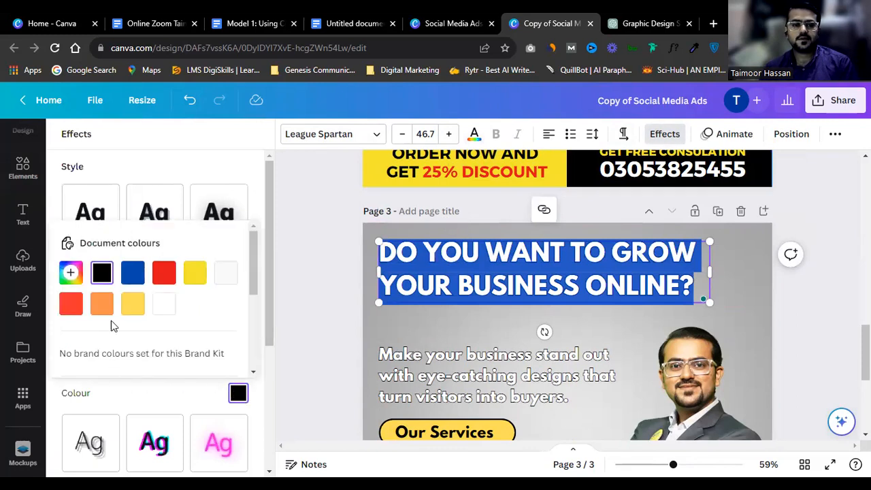
click(163, 303)
click(461, 290)
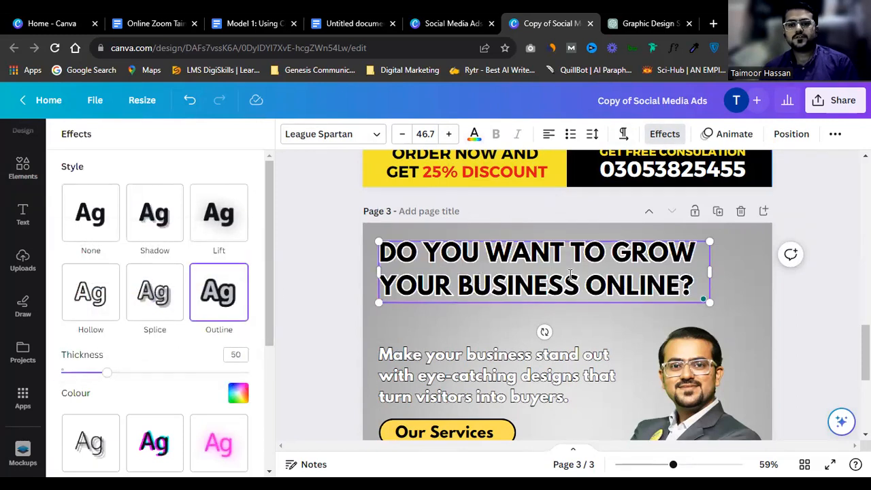
Step: Select the body text box beneath the headline
click(797, 287)
scroll(573, 306, down, 1)
click(453, 295)
click(452, 294)
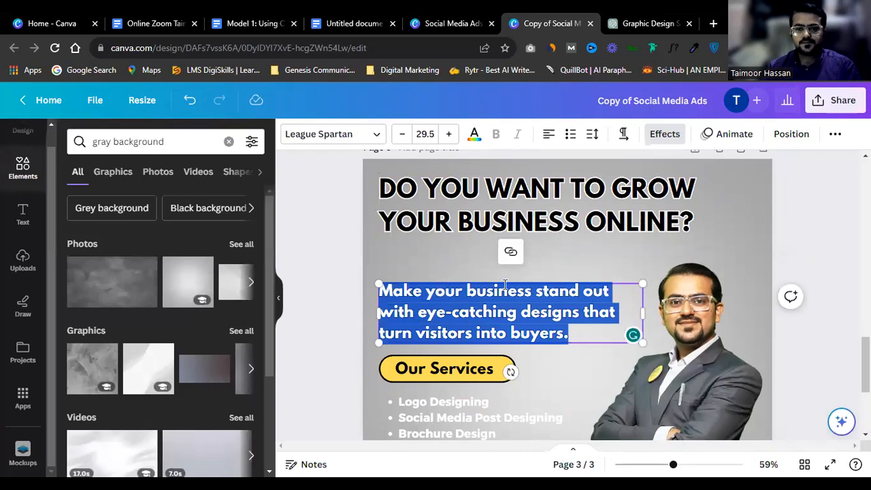
click(777, 218)
Step: Move the body text up closer to the headline
drag(452, 306, 457, 285)
triple_click(457, 285)
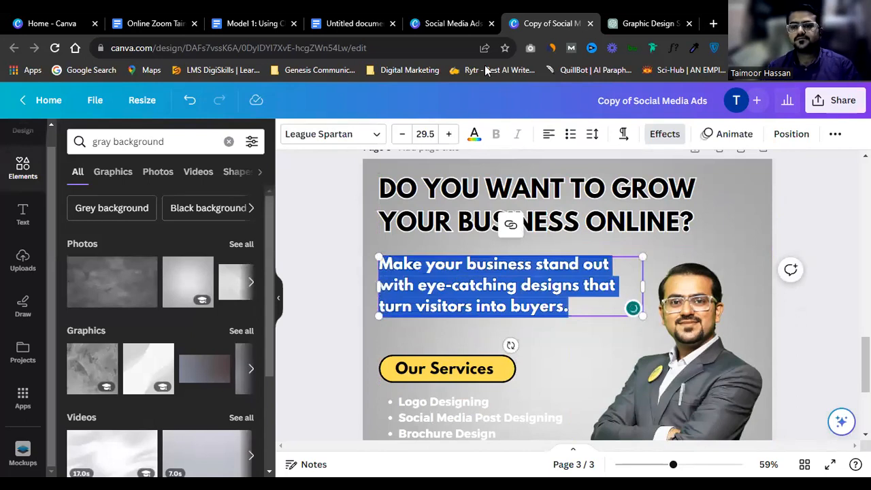
key(Escape)
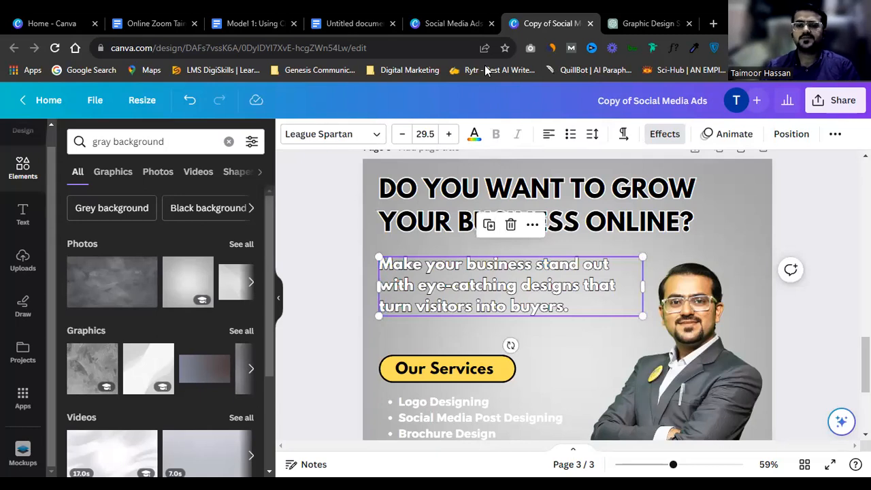
Step: Replace the body text with 'Get a website that turns visitors into costumers' in lowercase
double_click(484, 274)
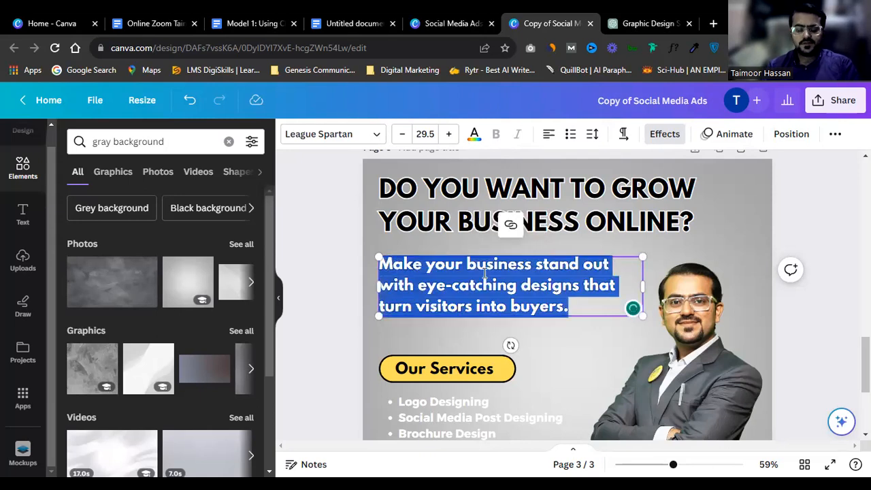
text(Making)
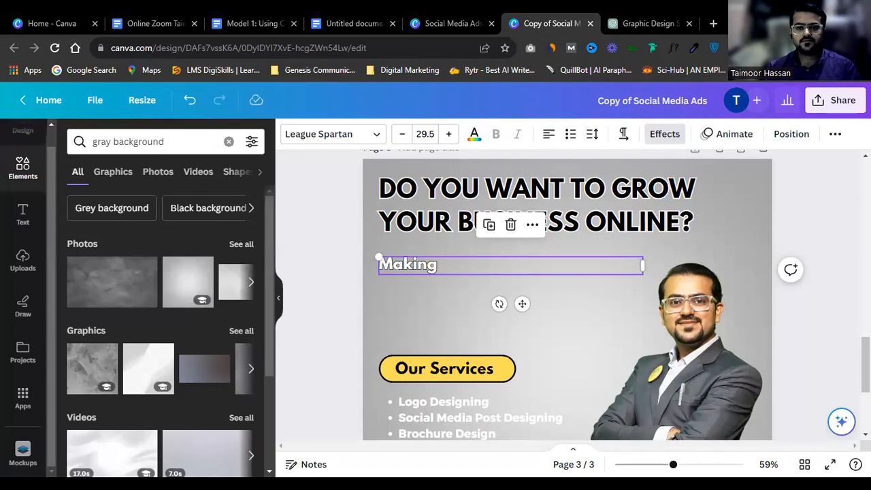
double_click(443, 263)
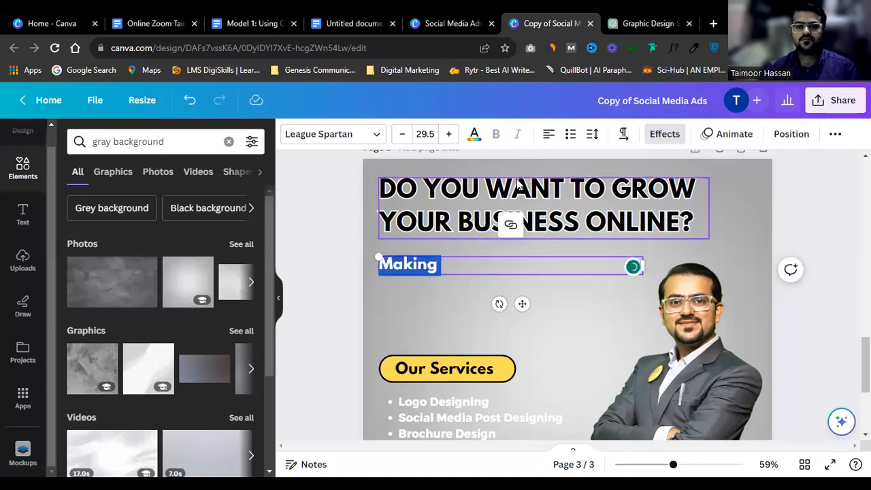
text(Ge)
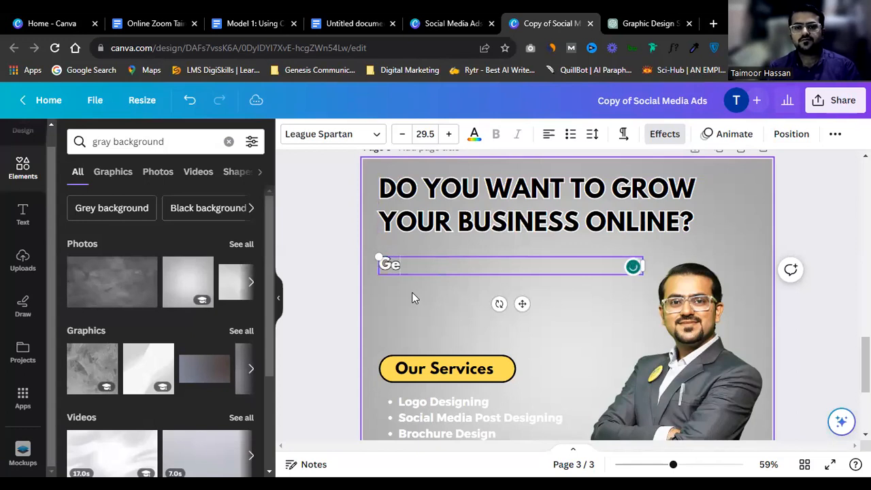
text(t a website that tur)
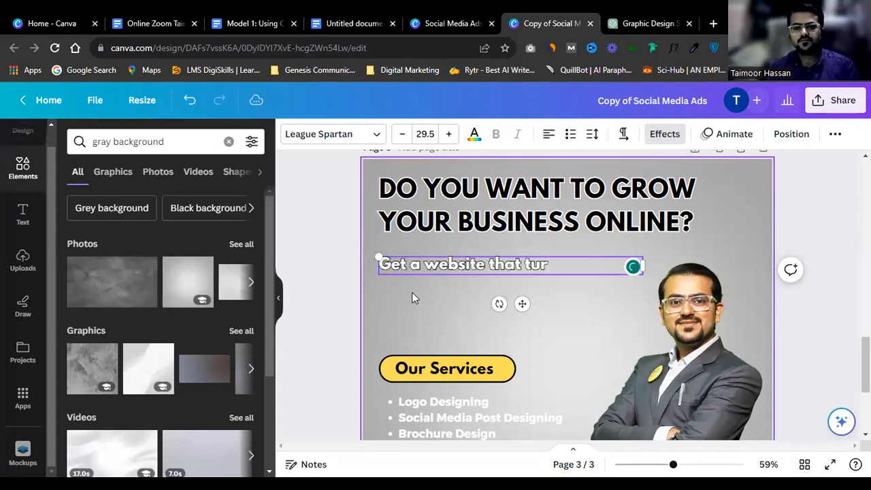
text(ns vi)
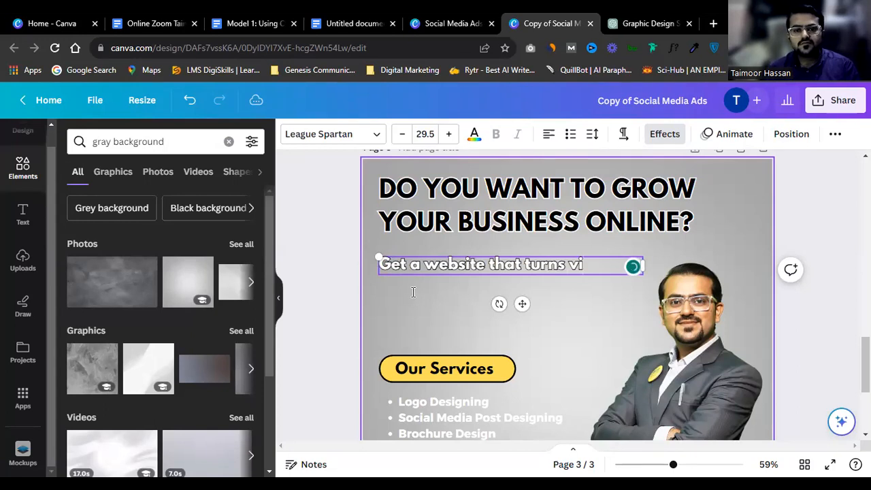
text(sitors into Costumers)
key(BackSpace)
text(c)
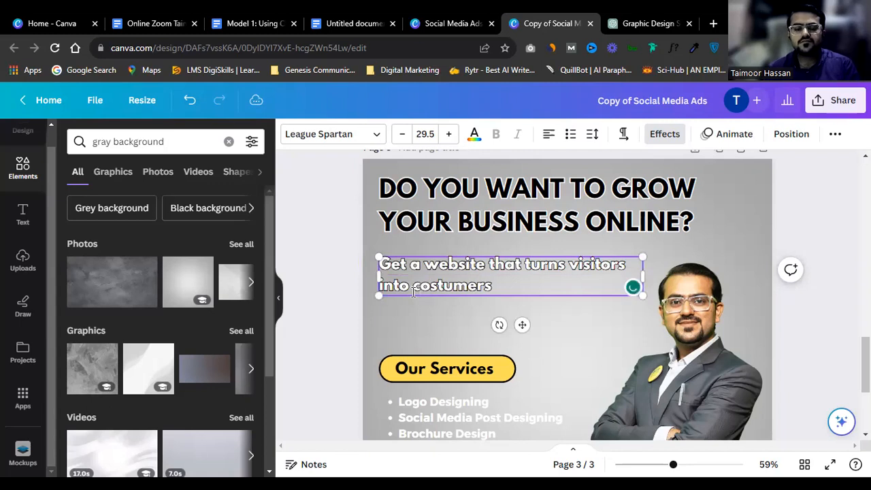
click(825, 202)
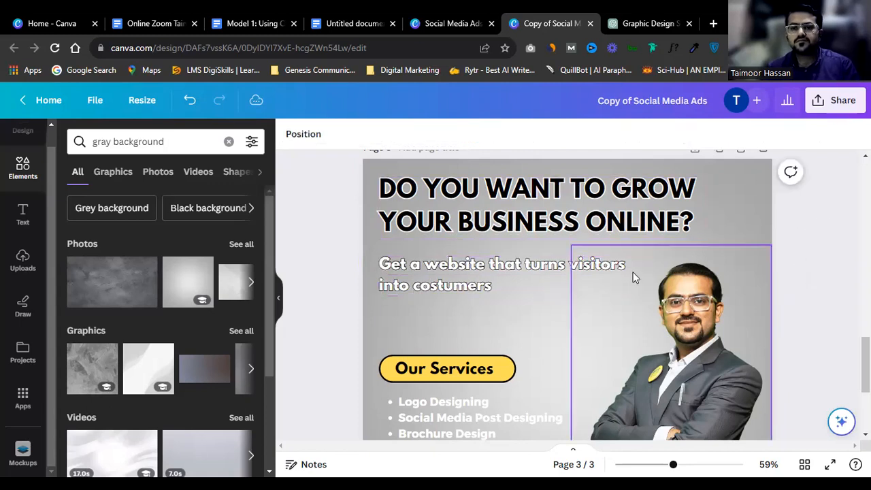
Step: Enlarge the subtitle box and its font with the corner handle
click(583, 265)
drag(645, 275, 677, 313)
click(544, 326)
click(496, 274)
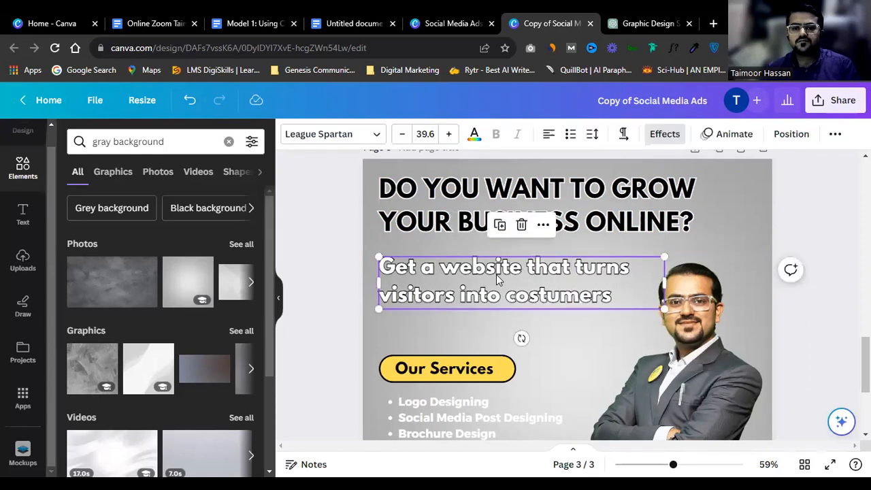
double_click(496, 274)
Step: Try yellow and orange on the subtitle, nudge it higher, then return it to yellow
click(474, 136)
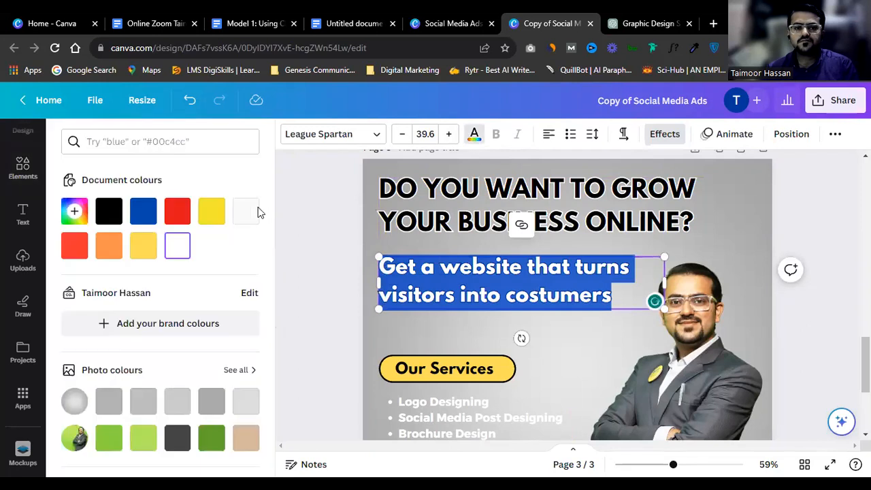
click(144, 245)
scroll(150, 380, down, 3)
scroll(150, 379, down, 2)
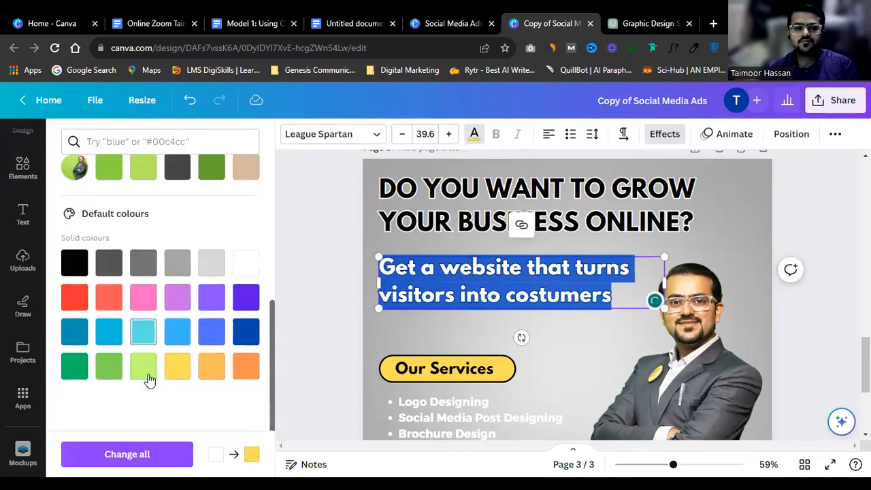
click(211, 366)
click(434, 275)
mouse_move(469, 283)
mouse_down()
mouse_move(474, 273)
mouse_move(469, 280)
mouse_up()
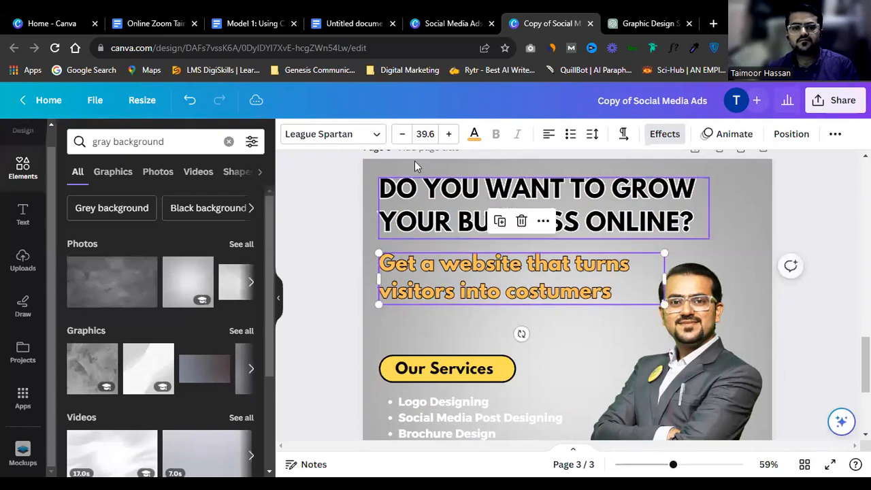
click(474, 135)
click(209, 217)
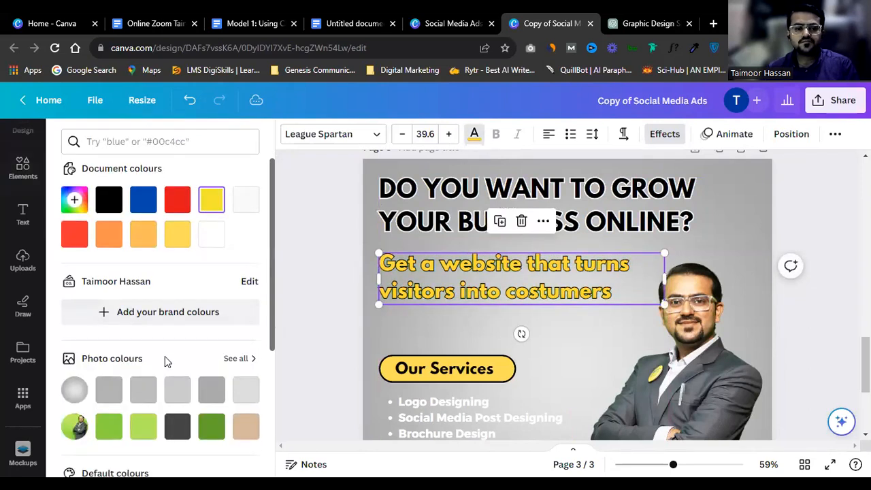
scroll(164, 356, down, 5)
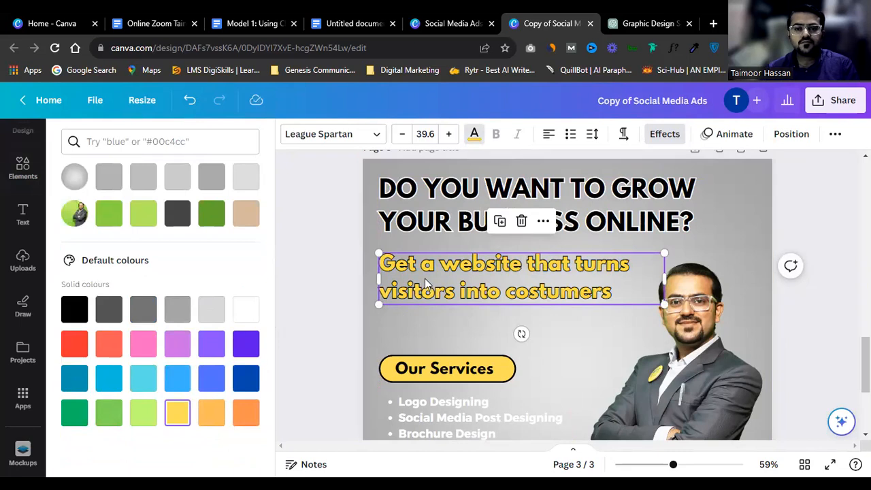
click(558, 285)
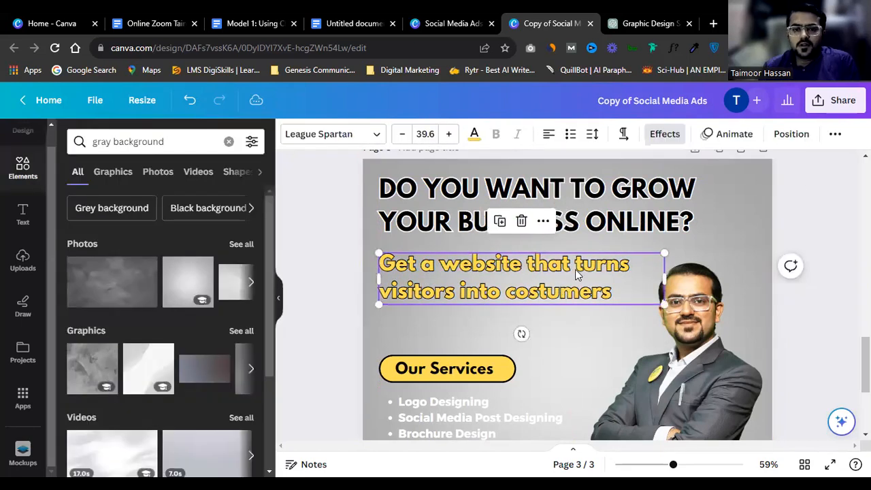
Step: Recolour the subtitle blue, then Royal Blue
click(587, 310)
click(560, 326)
click(469, 303)
scroll(467, 302, down, 3)
scroll(466, 302, up, 3)
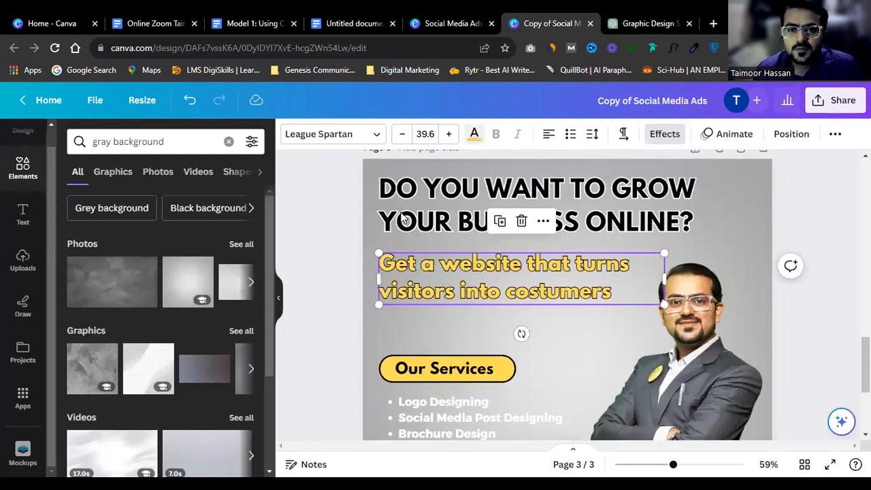
click(474, 133)
scroll(159, 241, down, 2)
scroll(159, 233, up, 2)
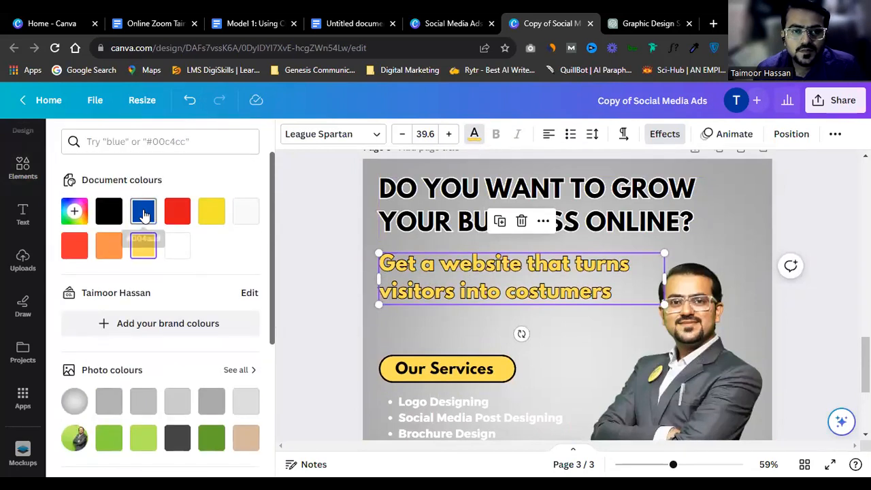
click(143, 214)
scroll(176, 306, down, 4)
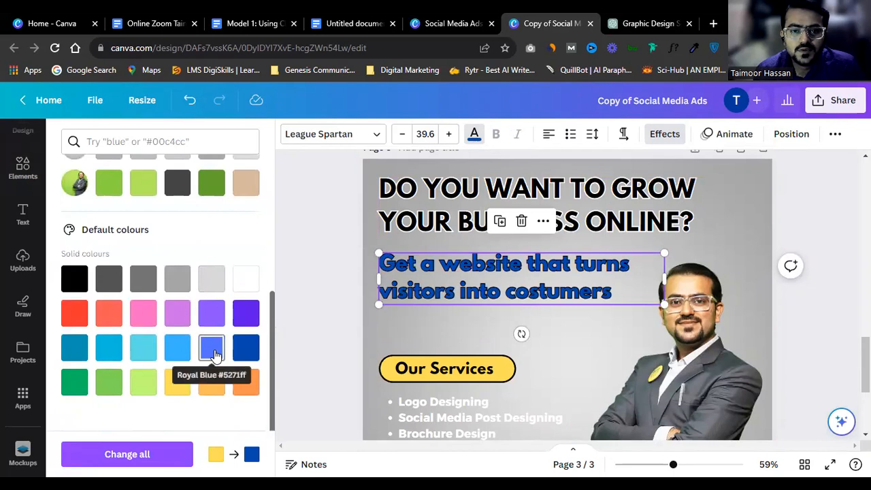
click(212, 350)
Step: Try lighter blue and dark teal on the subtitle before making it white
scroll(216, 360, down, 1)
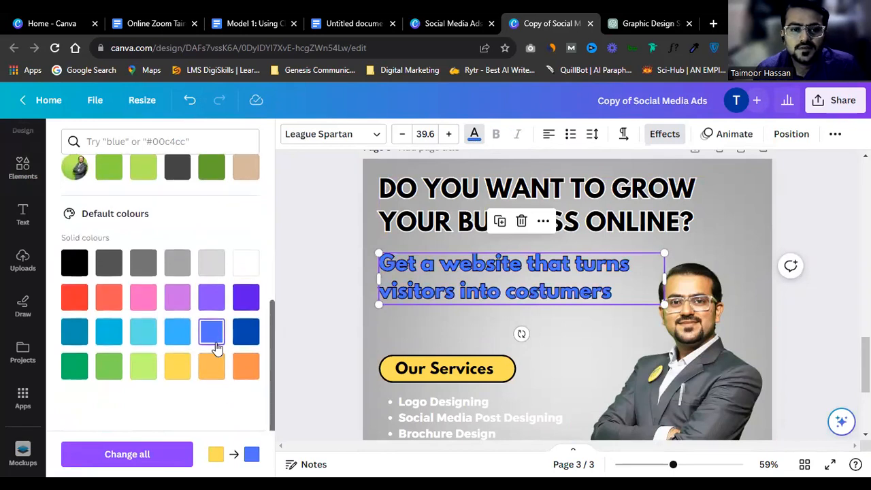
click(175, 344)
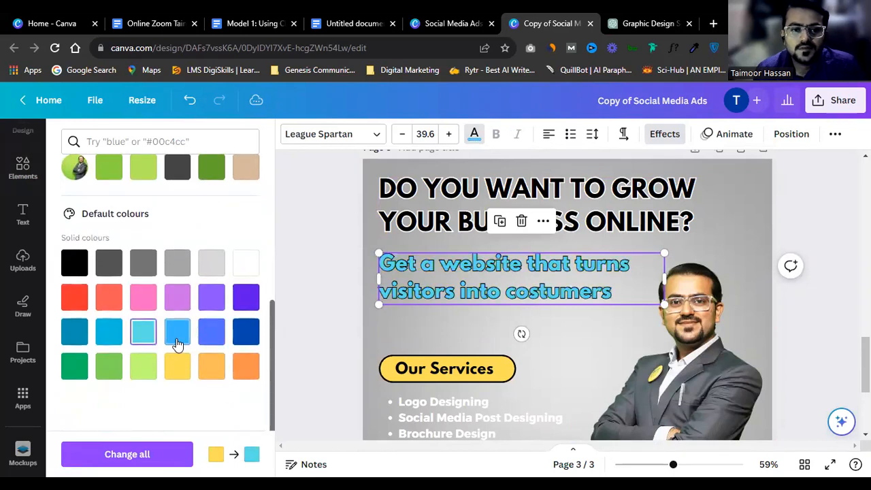
click(74, 340)
click(214, 329)
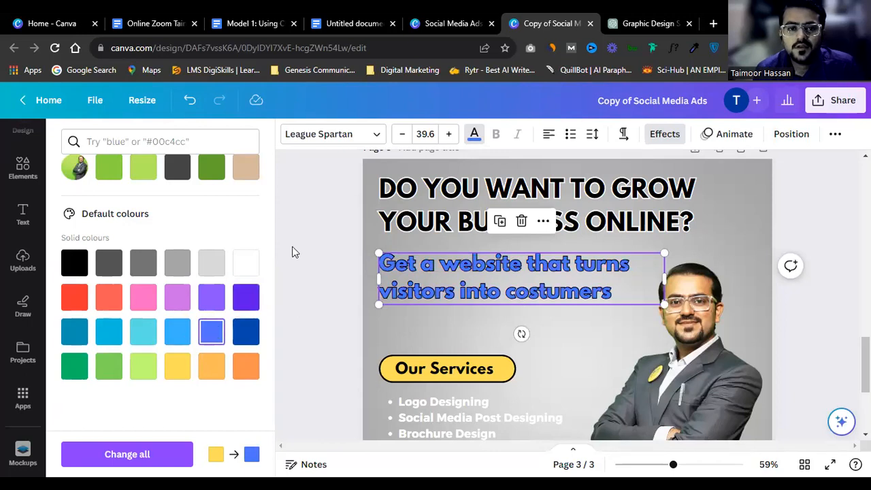
click(246, 262)
Step: Colour the word 'visitors' red and 'costumers' royal blue
double_click(427, 291)
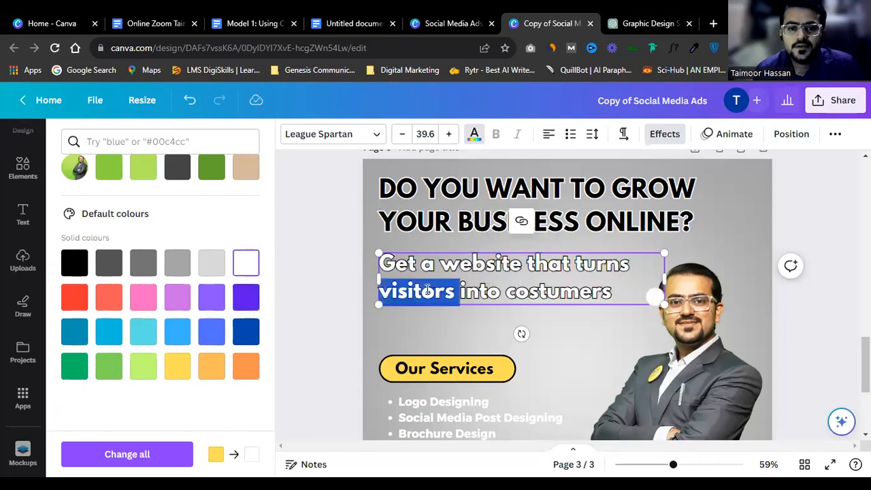
click(74, 296)
double_click(558, 292)
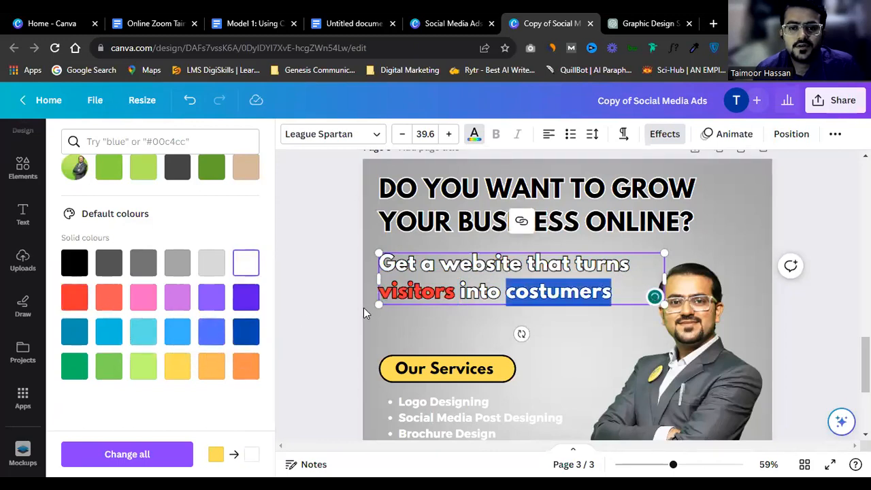
click(245, 331)
click(571, 286)
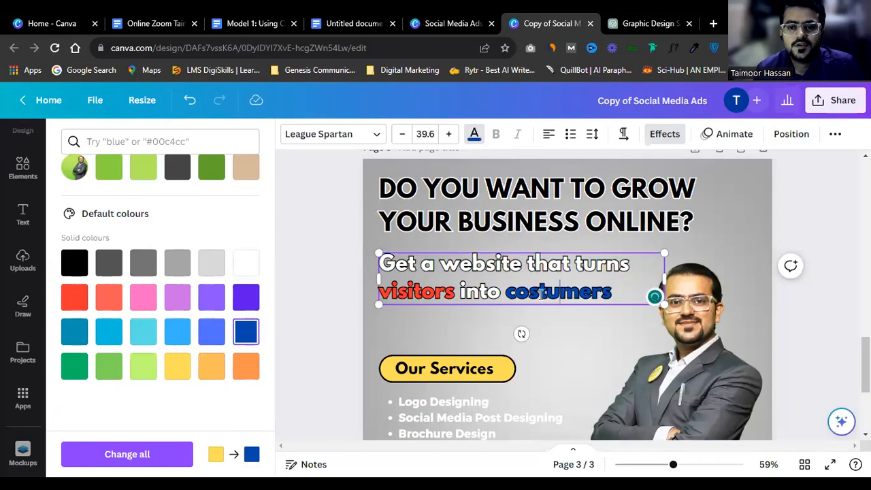
double_click(541, 293)
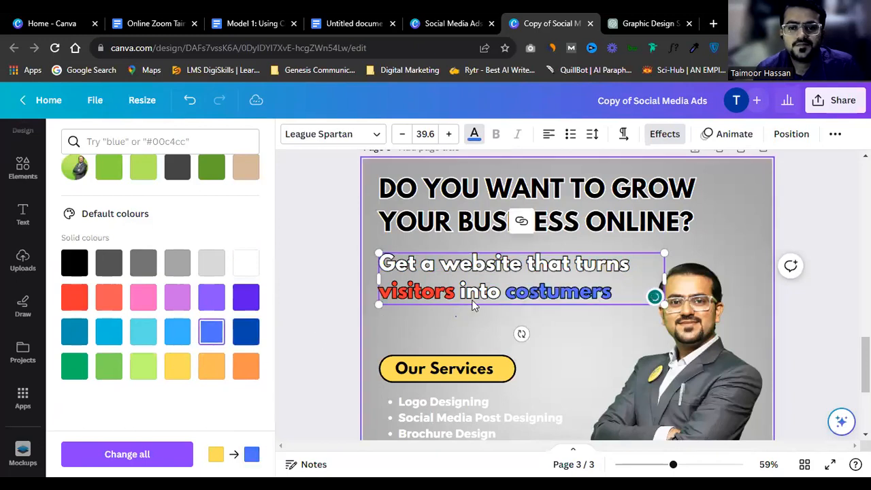
click(534, 319)
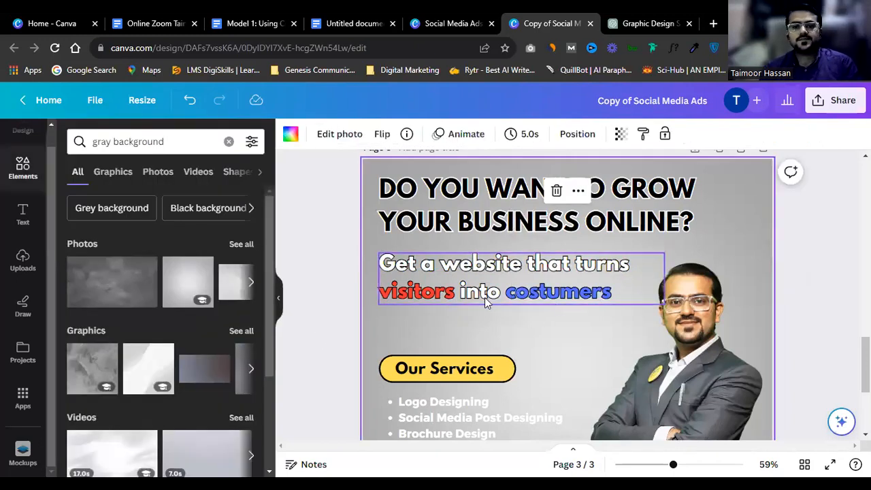
Step: Search Elements for 'arrow' and place a curved arrow above Our Services
scroll(484, 297, up, 2)
double_click(102, 143)
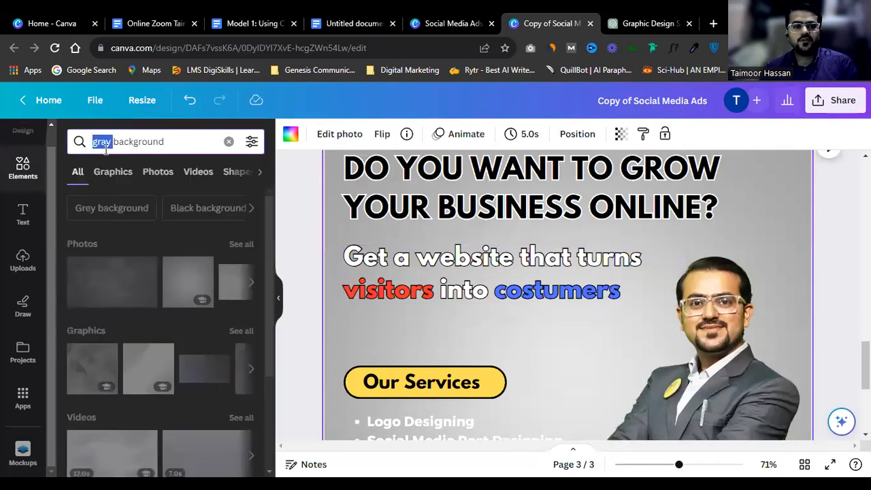
key(ctrl+a)
text(arrow)
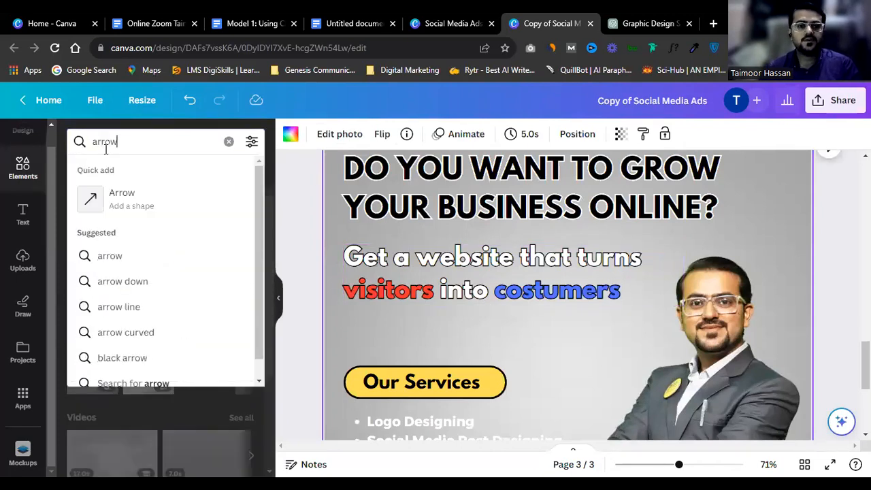
key(Return)
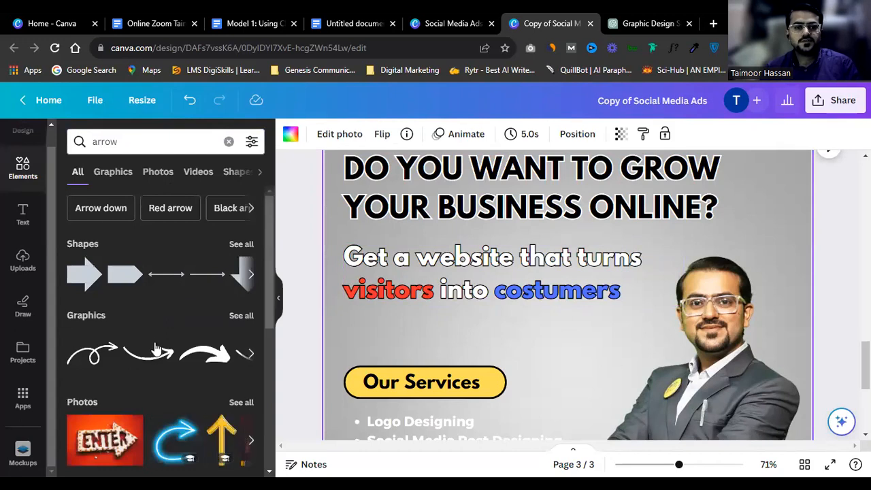
drag(605, 393, 566, 355)
Step: Make the arrow black and shrink it to about 258 × 73
click(291, 134)
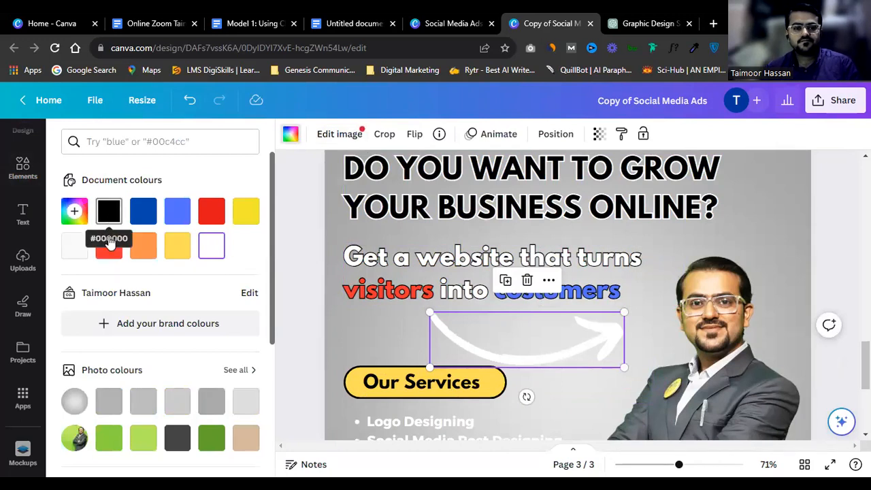
click(109, 212)
drag(617, 366, 541, 336)
Step: Select the Our Services label and services list together, then the man's photo
scroll(436, 341, down, 3)
click(379, 313)
drag(340, 222, 419, 337)
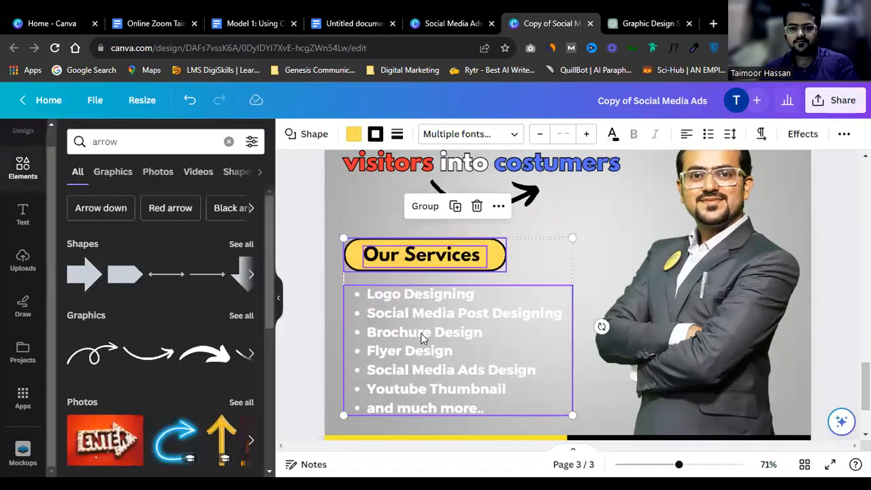
click(598, 236)
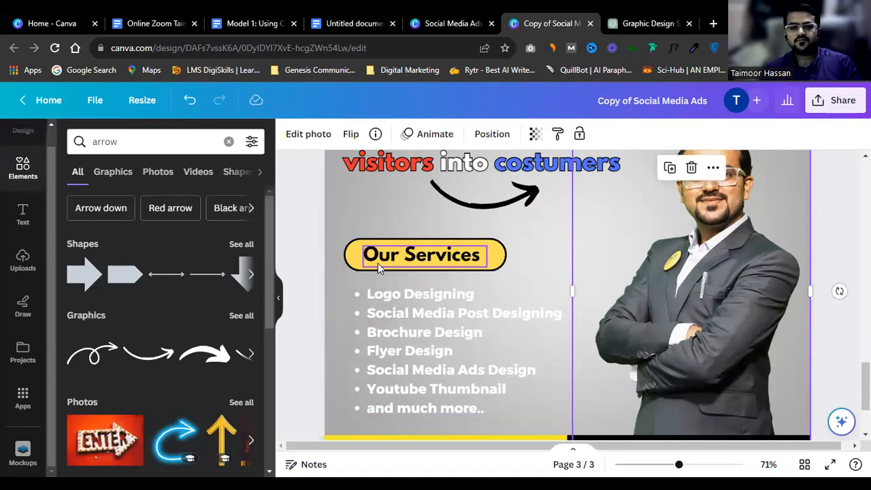
Step: Reposition the services list above the Our Services label
scroll(377, 263, down, 2)
drag(406, 300, 414, 331)
drag(385, 230, 418, 292)
scroll(419, 261, up, 1)
click(585, 282)
scroll(529, 220, down, 1)
scroll(476, 224, up, 1)
drag(439, 408, 461, 320)
Step: Replace the list with the unnumbered line 'Making websites that earn'
double_click(461, 320)
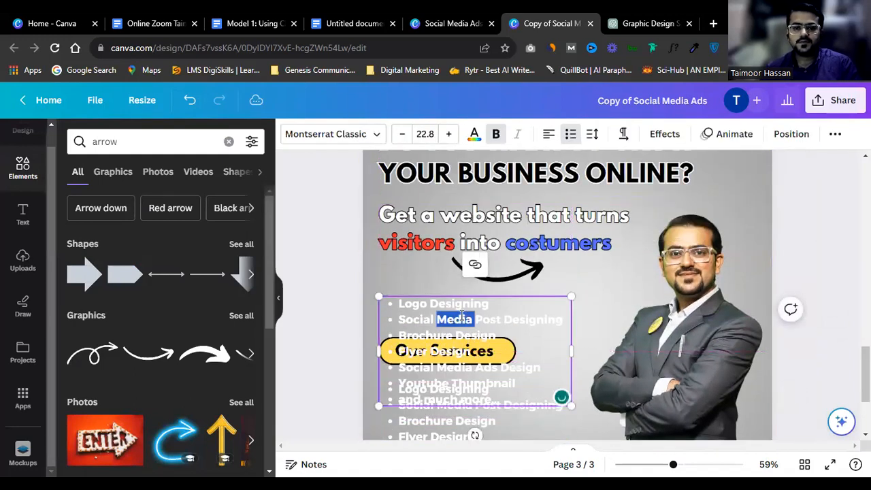
key(ctrl+a)
text(Maki)
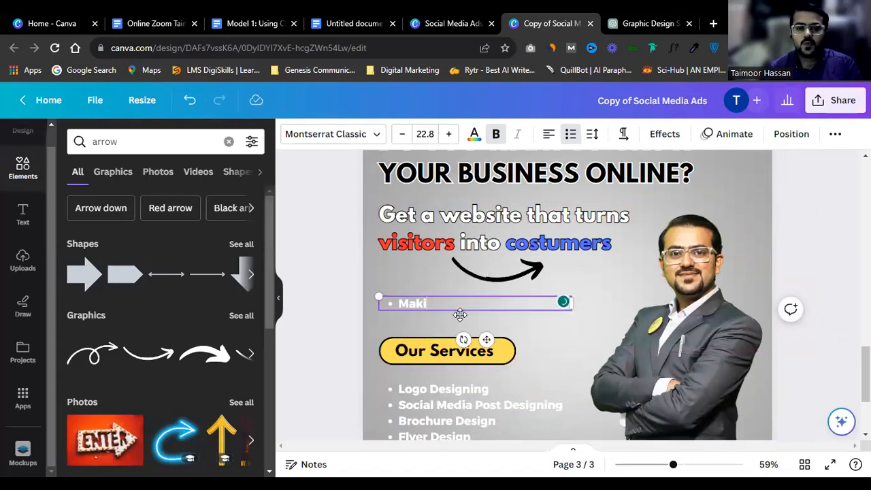
text(ng)
key(ctrl+a)
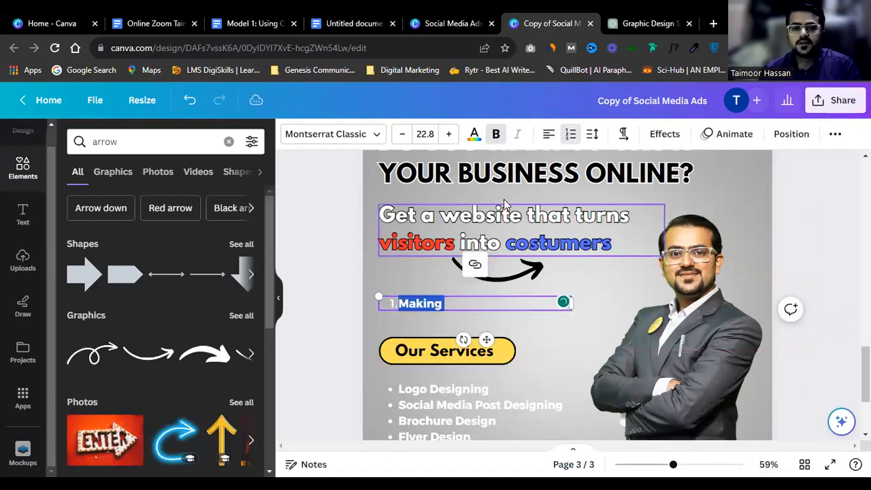
click(571, 134)
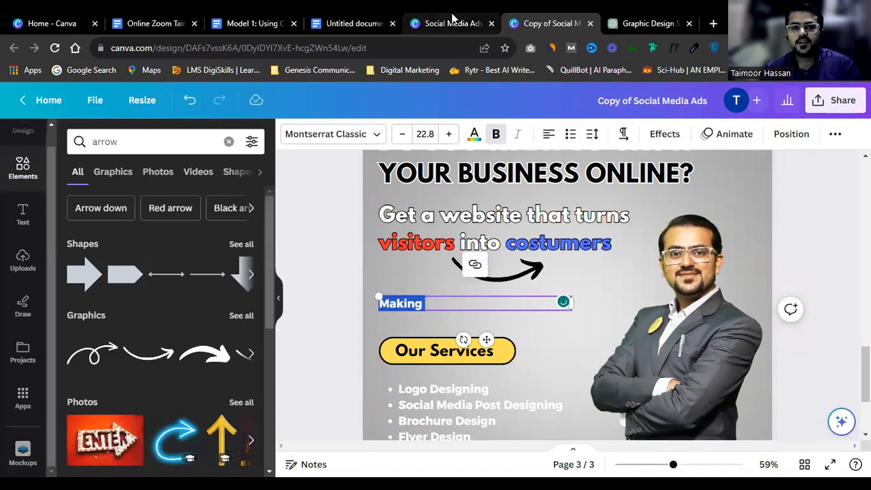
click(452, 296)
text(websites that earn)
Step: Make the line black and capitalise 'Earn'
key(ctrl+a)
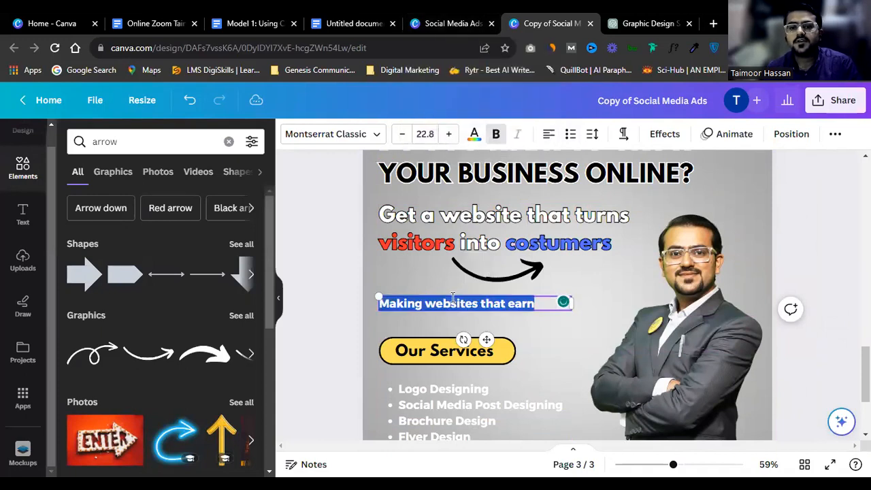
click(475, 136)
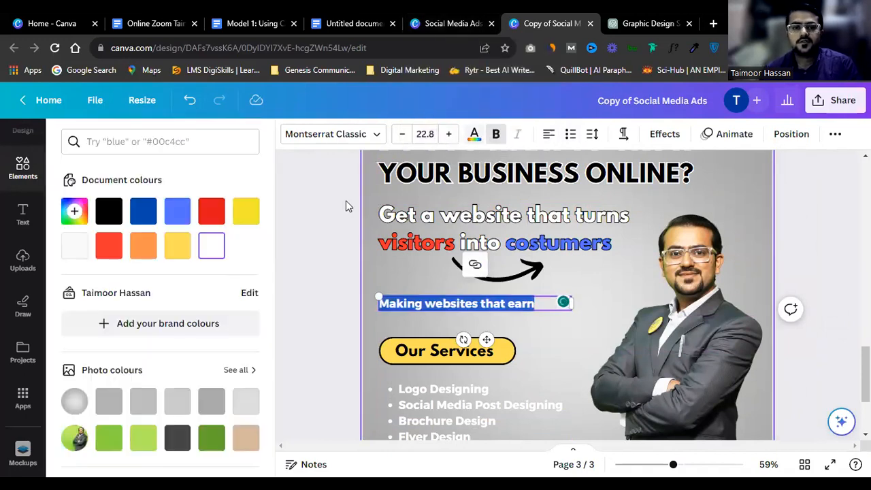
click(109, 213)
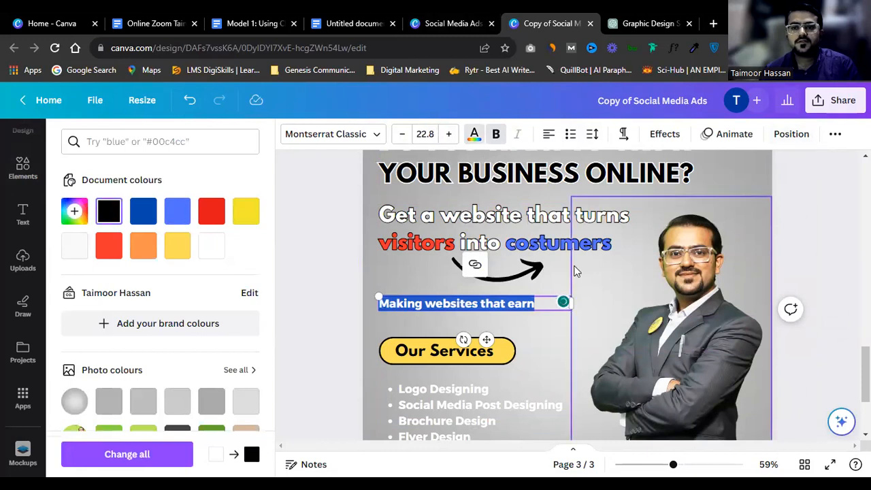
click(523, 304)
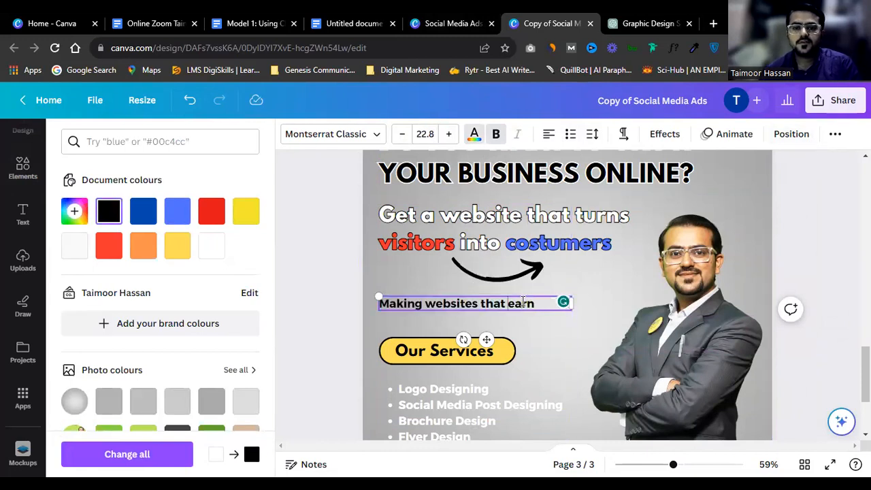
key(Delete)
text(E)
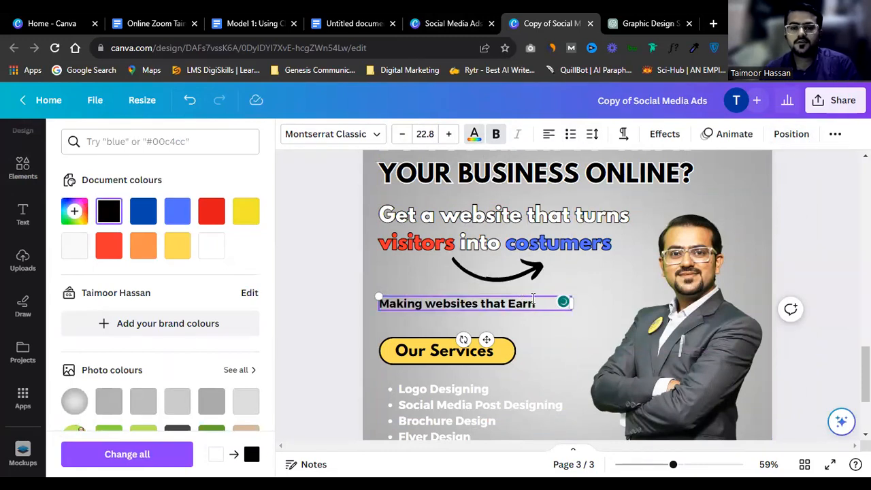
click(418, 217)
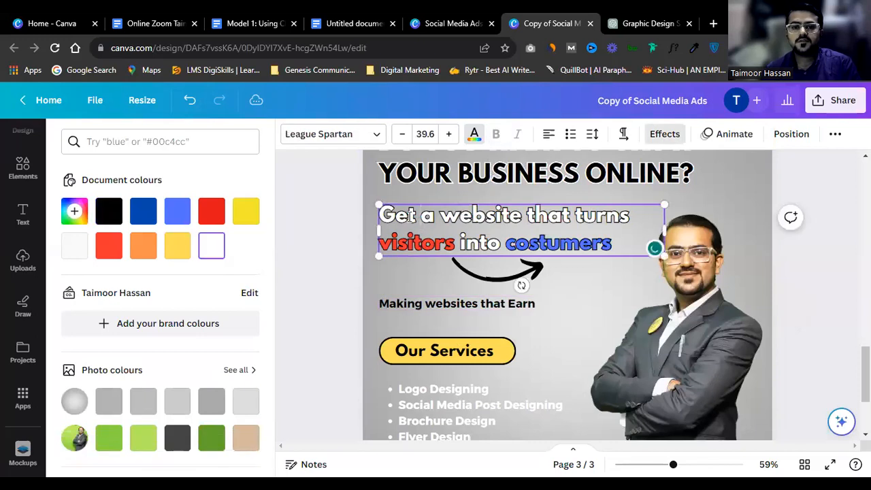
Step: Resize the 'Making websites that Earn' box to one line at about 30.7
click(552, 307)
drag(572, 303, 533, 311)
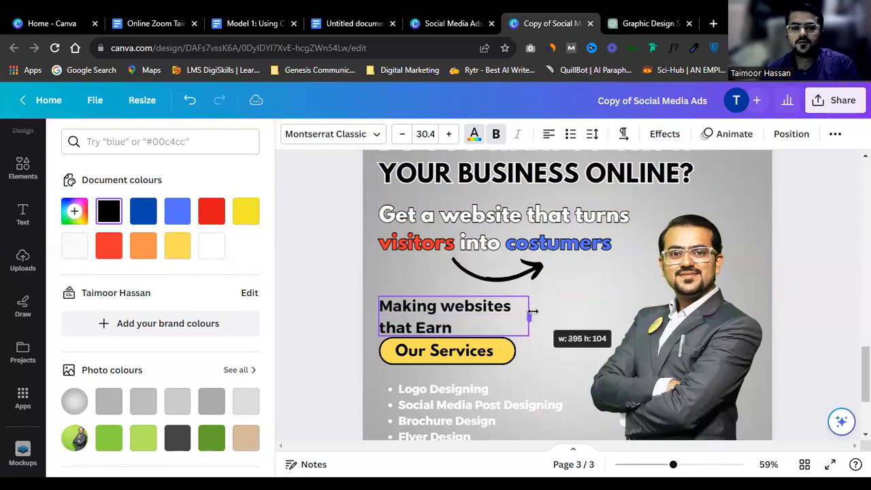
double_click(410, 305)
click(473, 300)
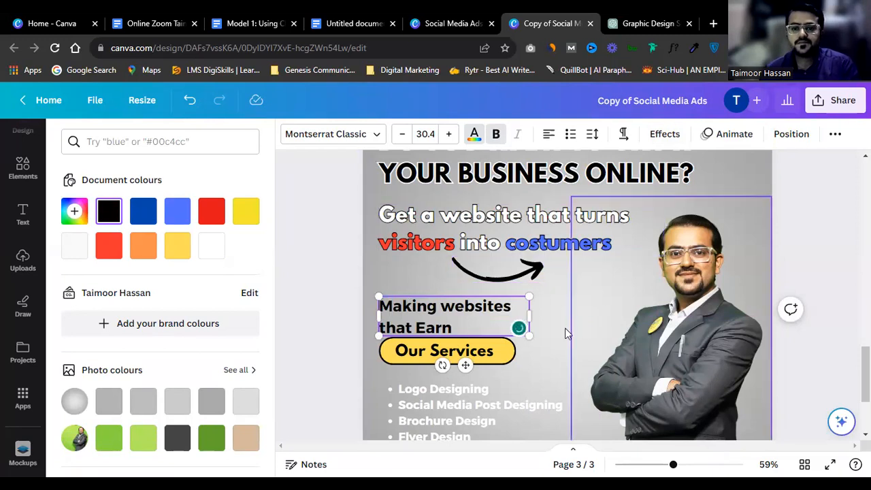
drag(529, 315, 566, 356)
click(512, 318)
mouse_move(565, 323)
mouse_down()
mouse_move(520, 325)
mouse_move(548, 326)
mouse_up()
double_click(499, 324)
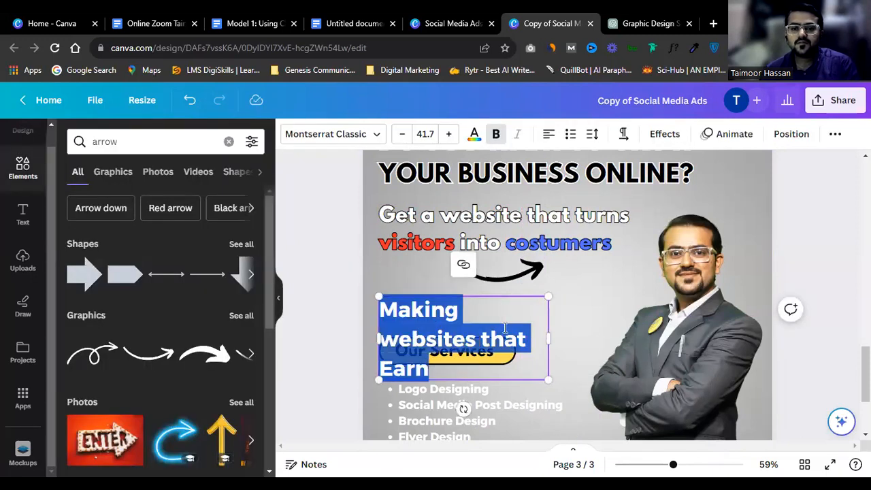
drag(549, 378, 607, 384)
click(541, 299)
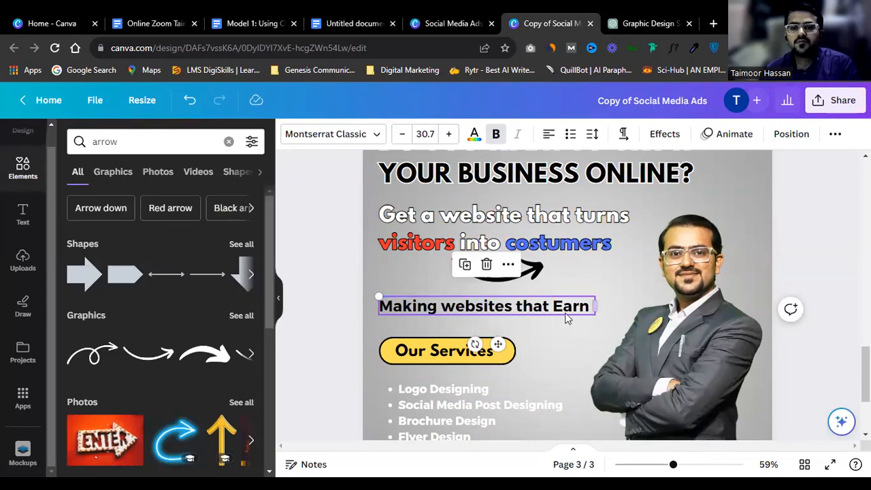
drag(594, 320, 570, 315)
Step: Search Elements for 'money' and add the money-bag-with-coins graphic to the page
click(581, 286)
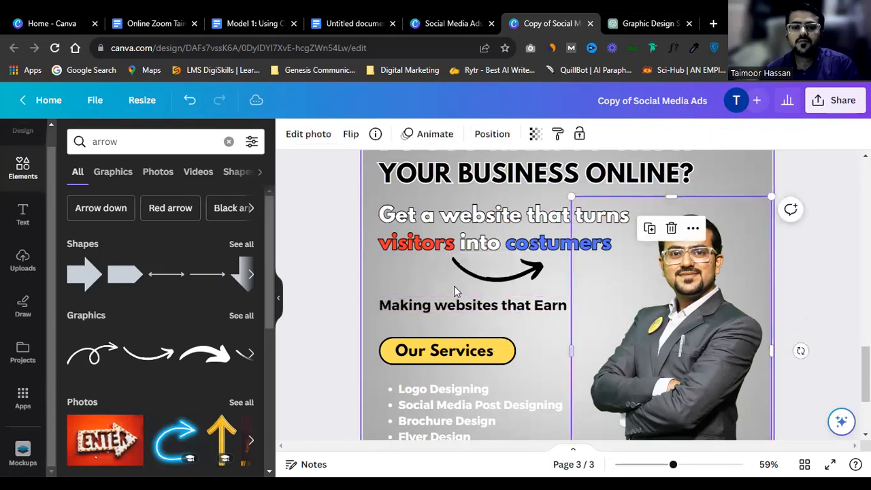
double_click(120, 146)
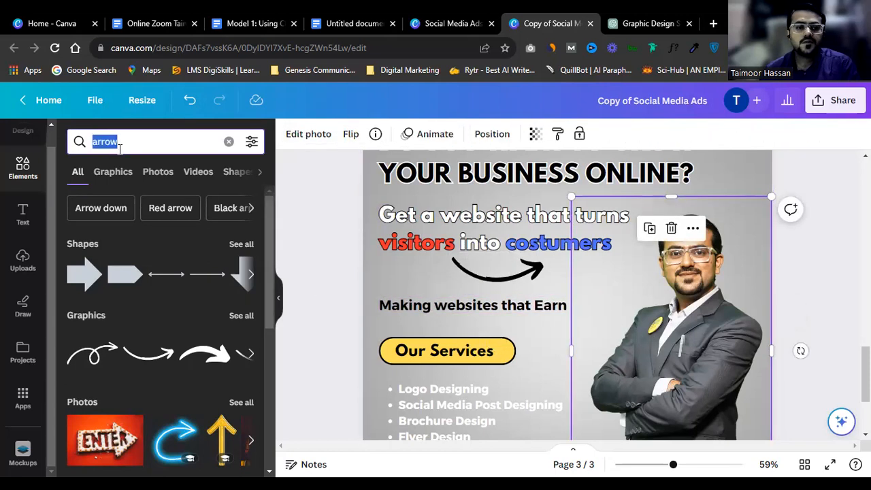
text(money)
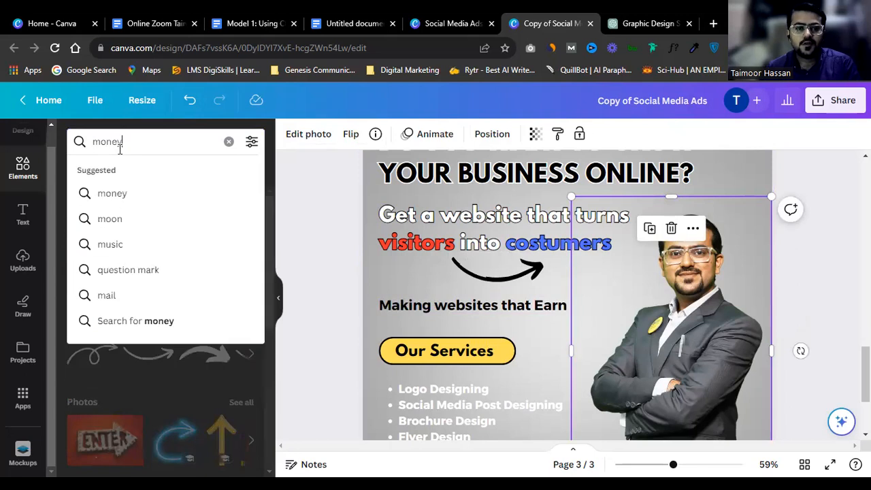
key(Return)
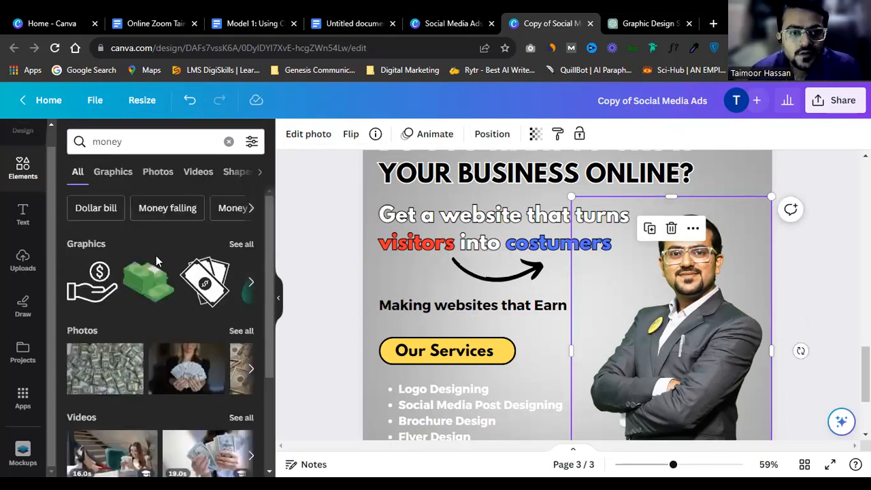
click(241, 245)
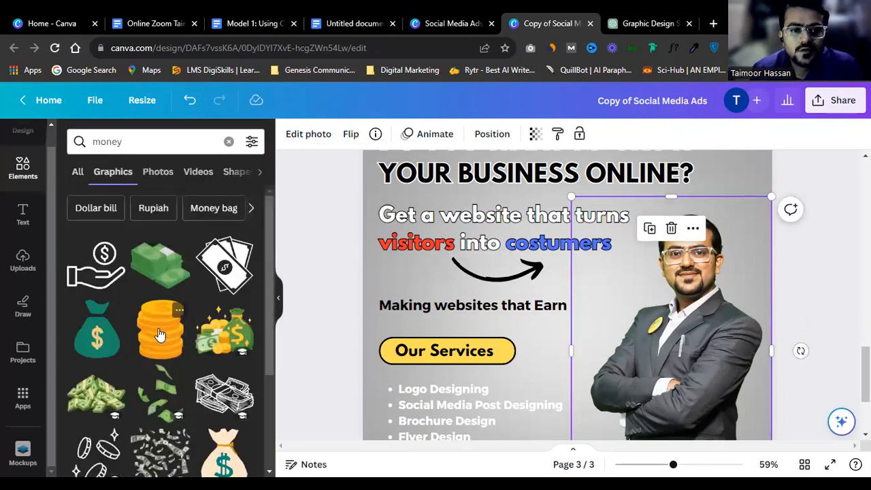
click(225, 347)
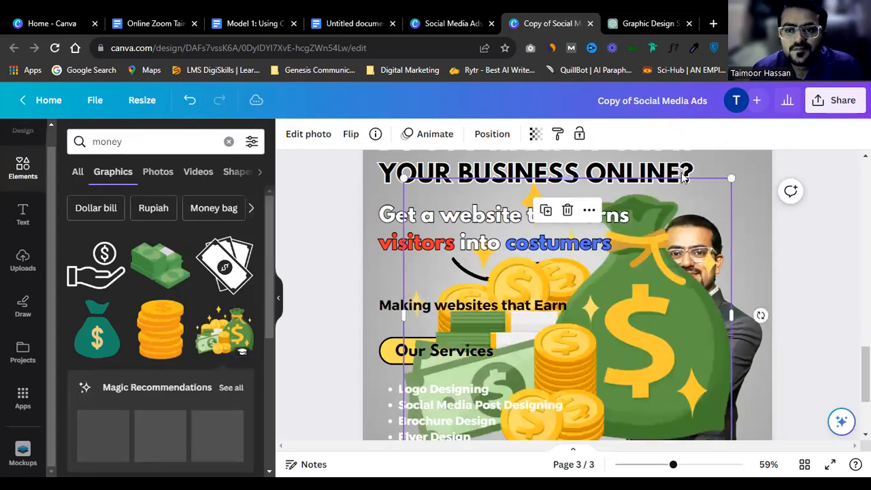
Step: Shrink the money-bag graphic and place it beside the 'Making websites that Earn' line
drag(706, 208, 499, 373)
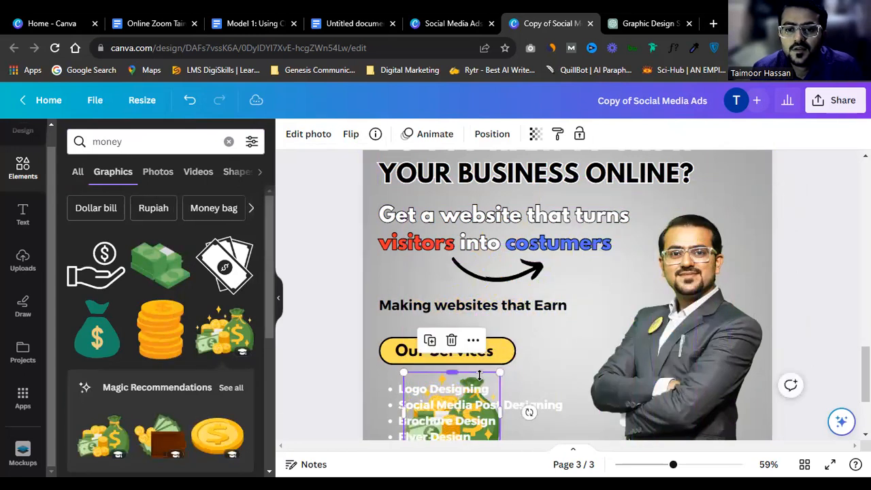
scroll(490, 373, down, 2)
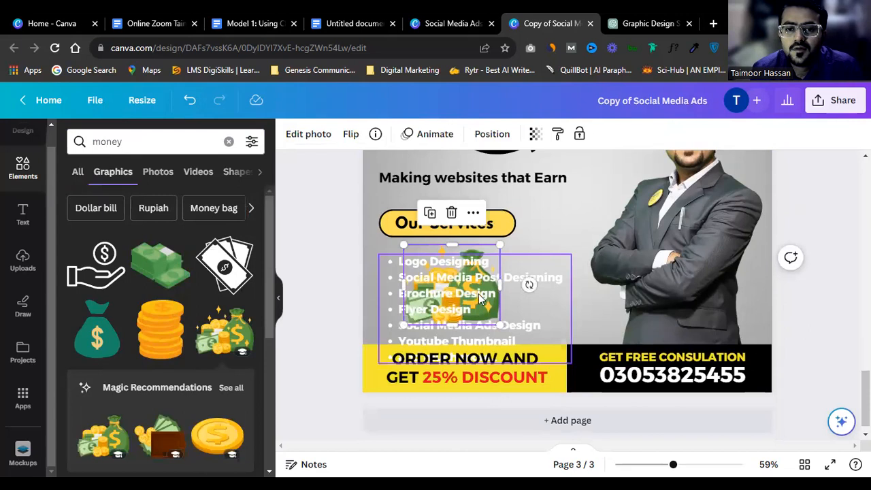
drag(491, 259, 611, 168)
drag(624, 234, 617, 236)
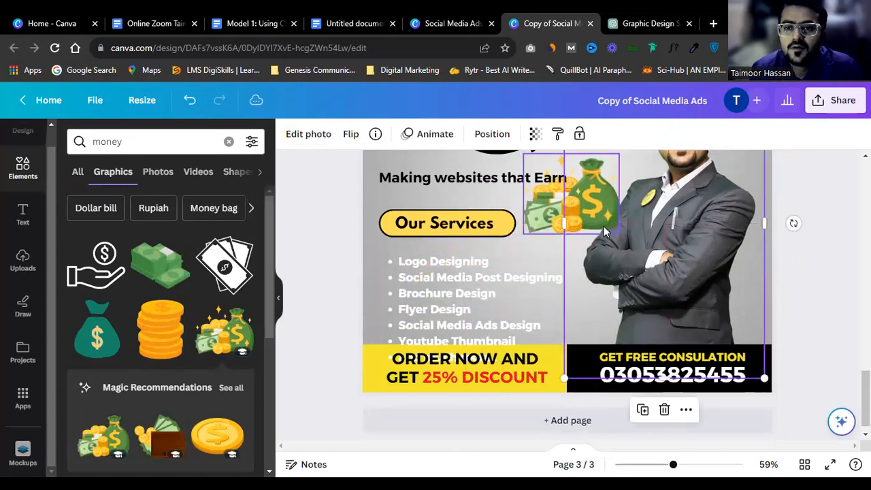
key(ctrl+z)
click(532, 226)
drag(522, 234, 579, 206)
click(502, 184)
scroll(509, 190, up, 2)
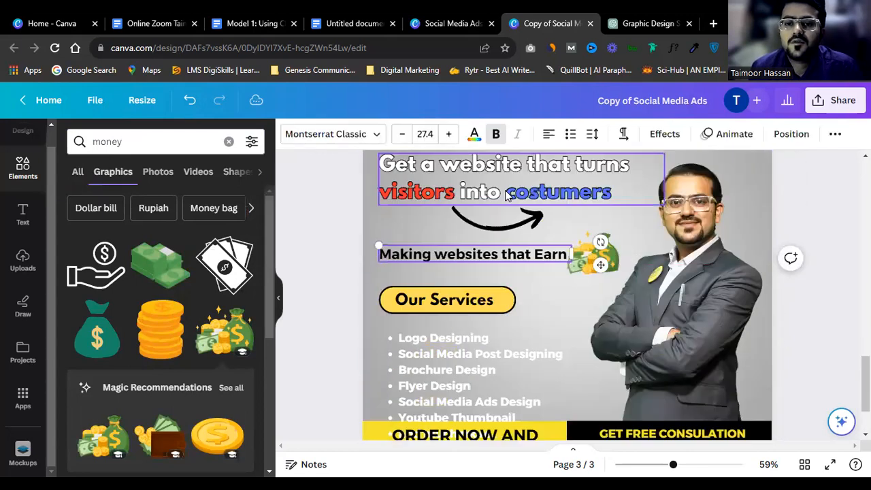
drag(596, 294, 602, 297)
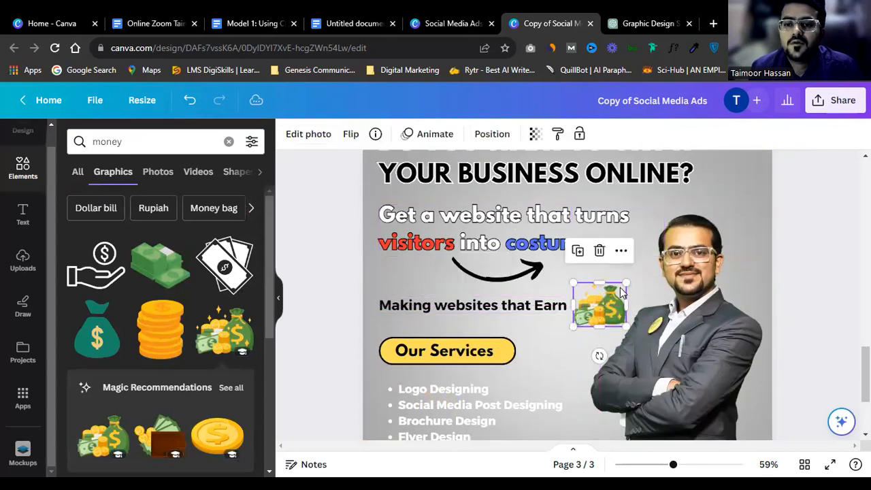
click(816, 189)
Step: Nudge the 'Get a website' heading, curved arrow and tagline down, aligning the money bag
click(454, 243)
shift+click(482, 276)
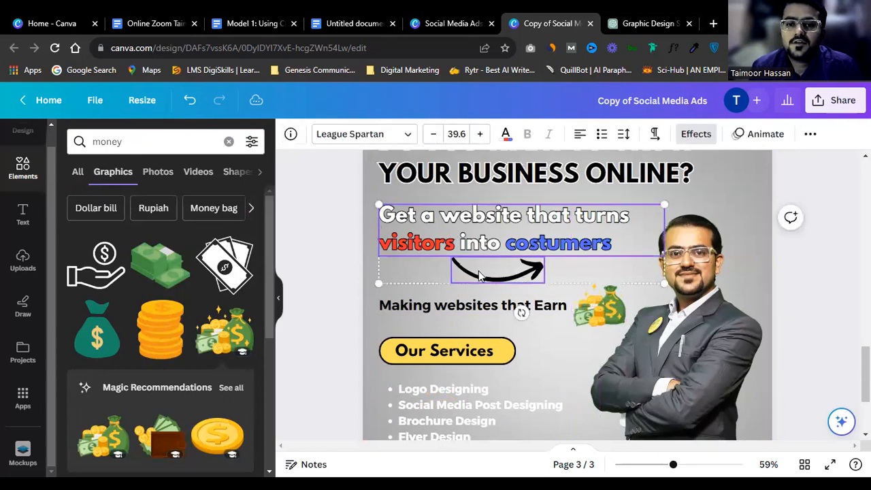
drag(494, 238, 494, 244)
click(812, 179)
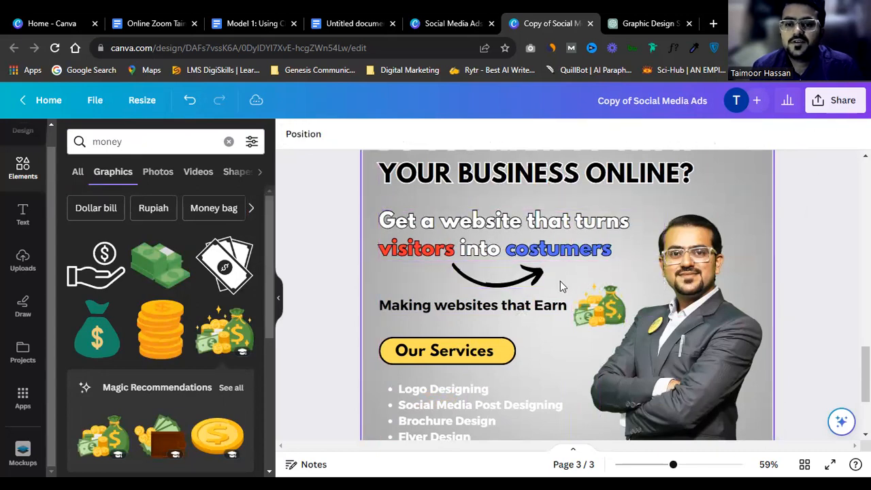
click(524, 303)
drag(519, 306, 521, 310)
drag(592, 307, 594, 306)
Step: Replace the services list text in black, retyping its first bullet
click(689, 314)
scroll(610, 293, down, 2)
click(454, 349)
click(454, 349)
click(454, 349)
triple_click(417, 338)
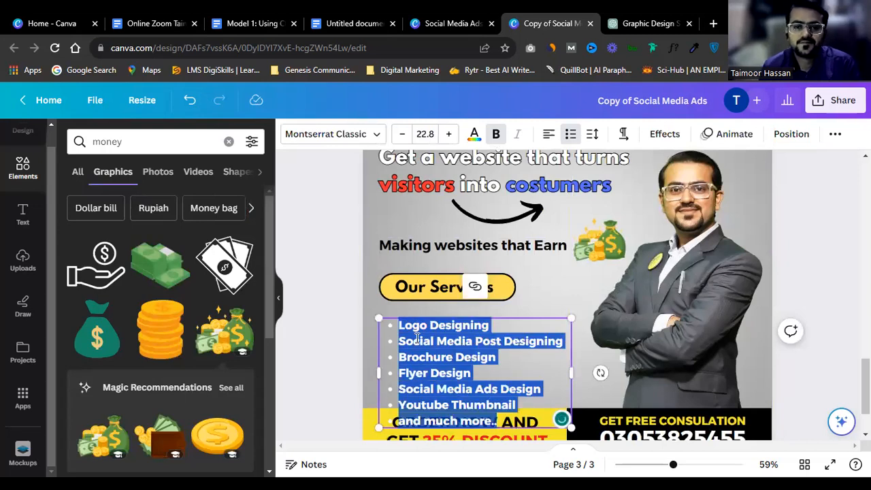
text(Web)
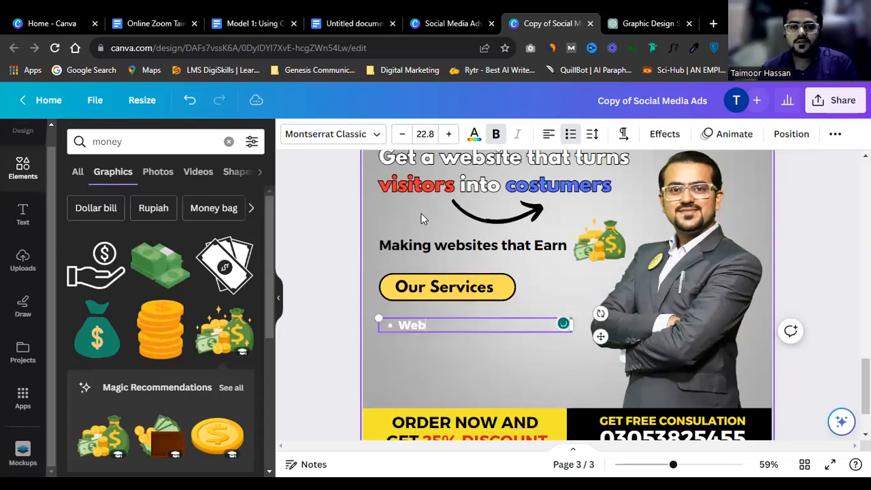
click(114, 213)
double_click(461, 330)
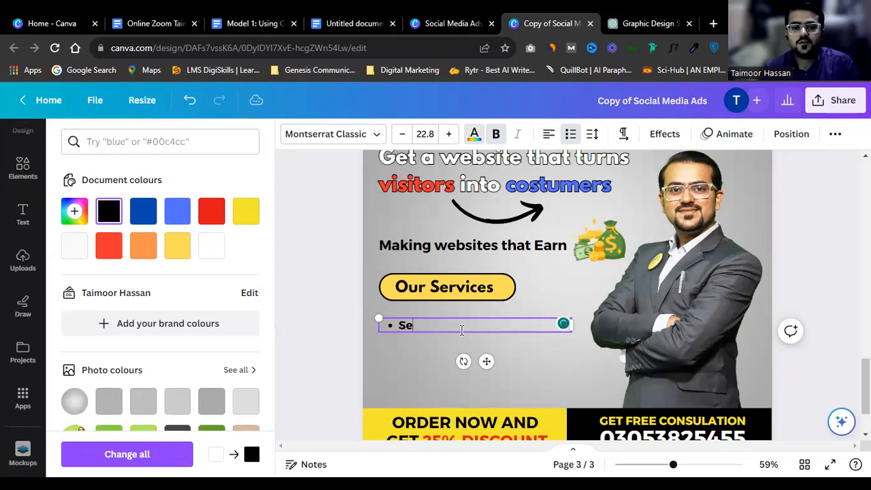
double_click(461, 330)
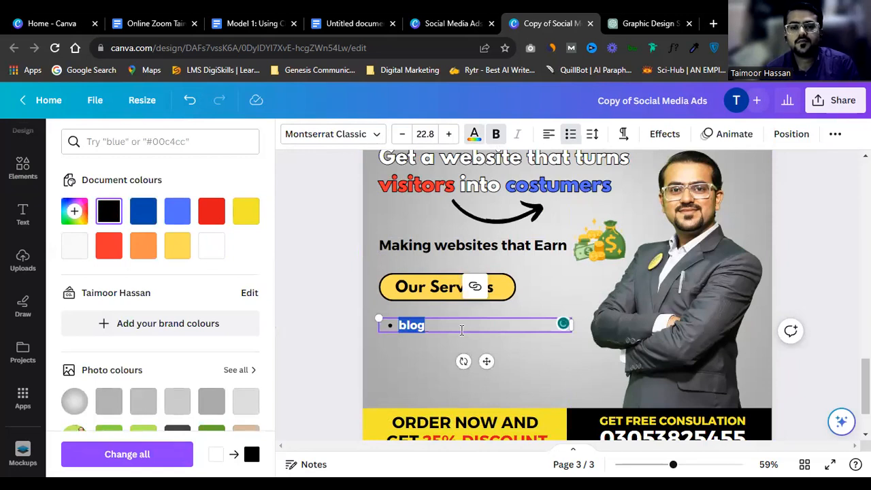
text(Servi)
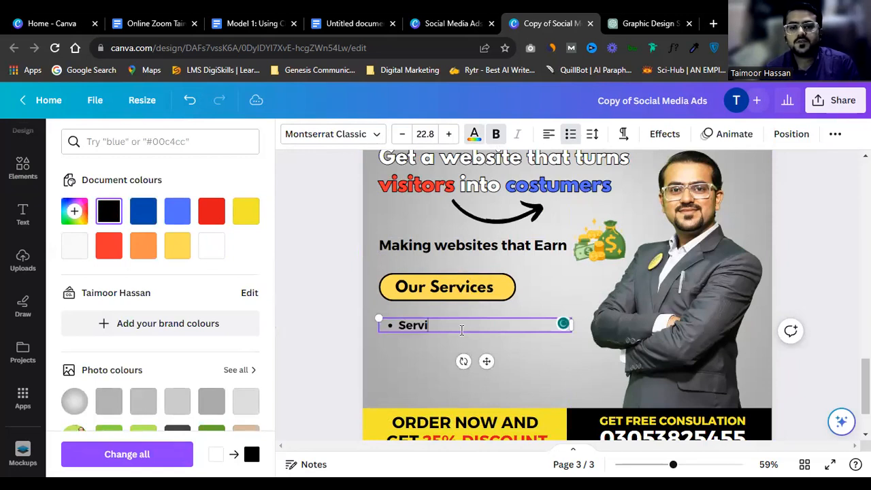
text(t)
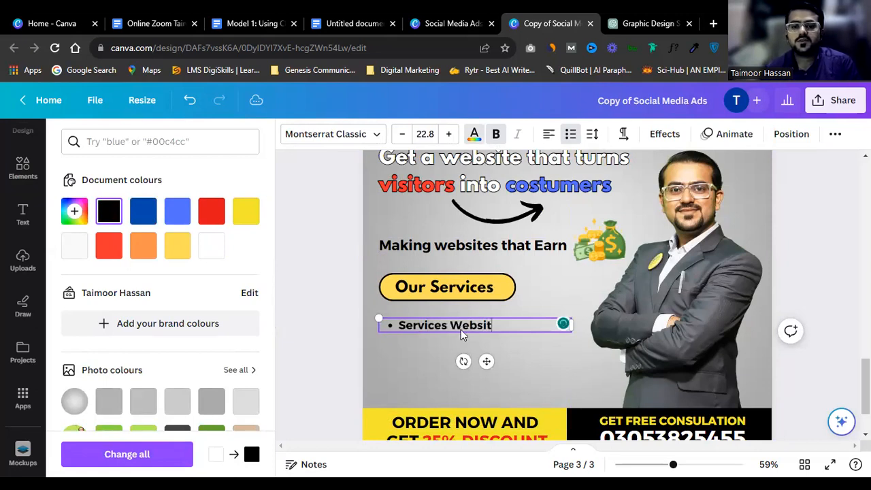
text(es)
key(Return)
Step: Add 'Educational Websites', 'E-commerce Webistes' and 'Blog Websites' bullets
text(Educational Webs)
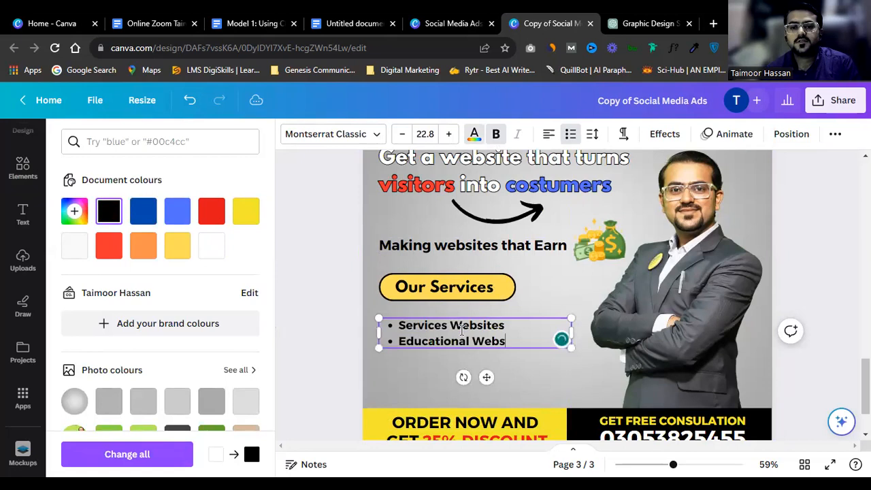
text(ites)
key(Return)
text(E commer)
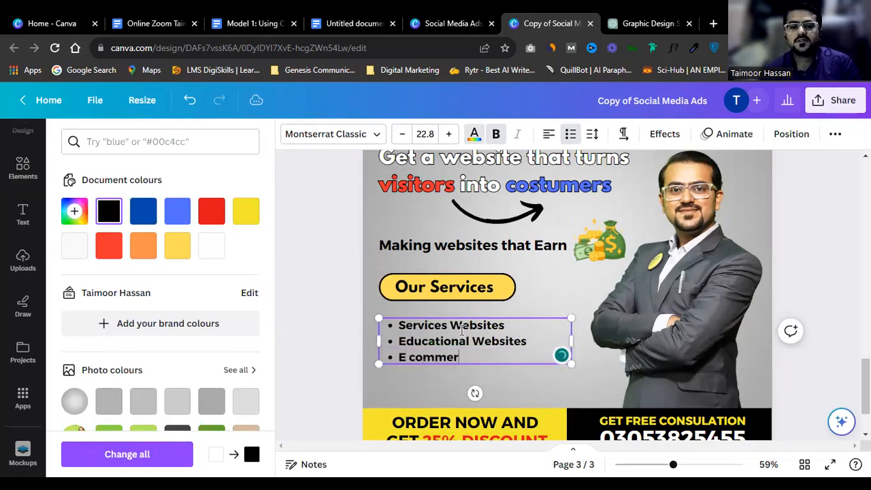
key(Left)
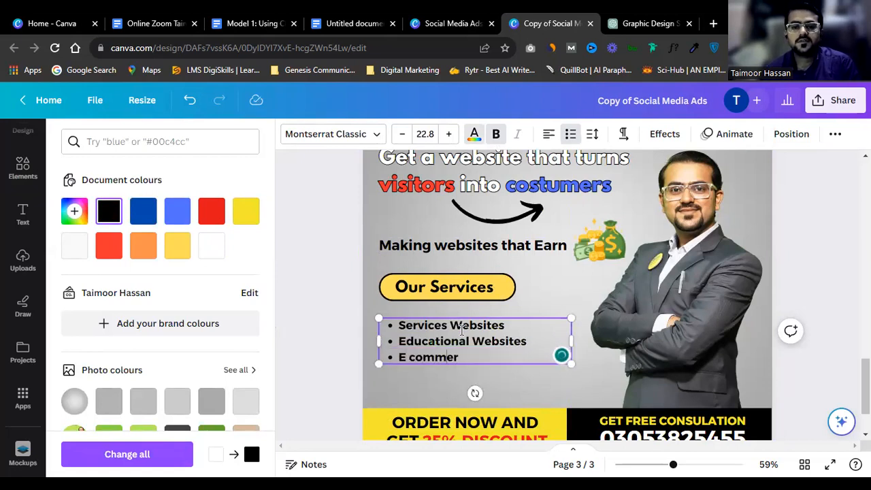
key(BackSpace)
text(-)
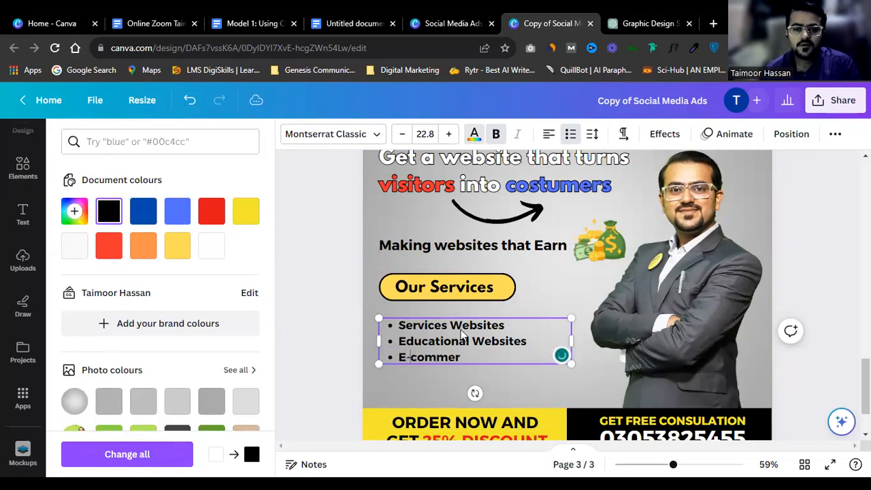
text(commerc)
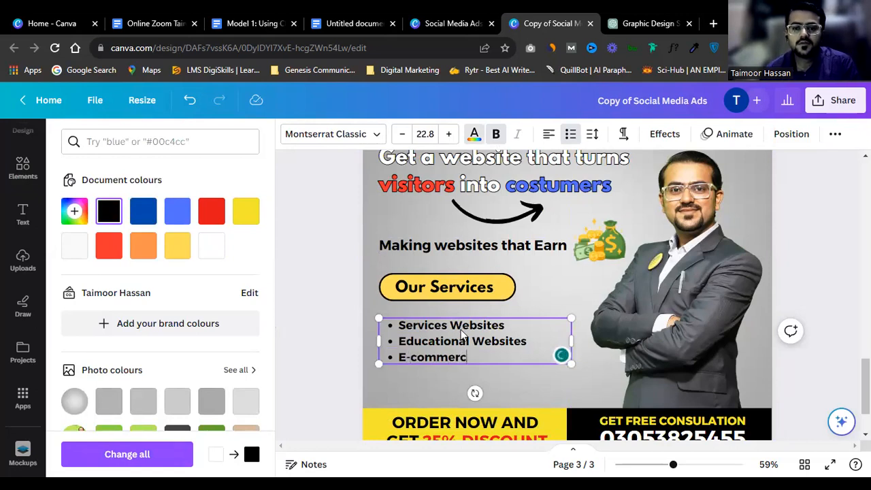
text(e We)
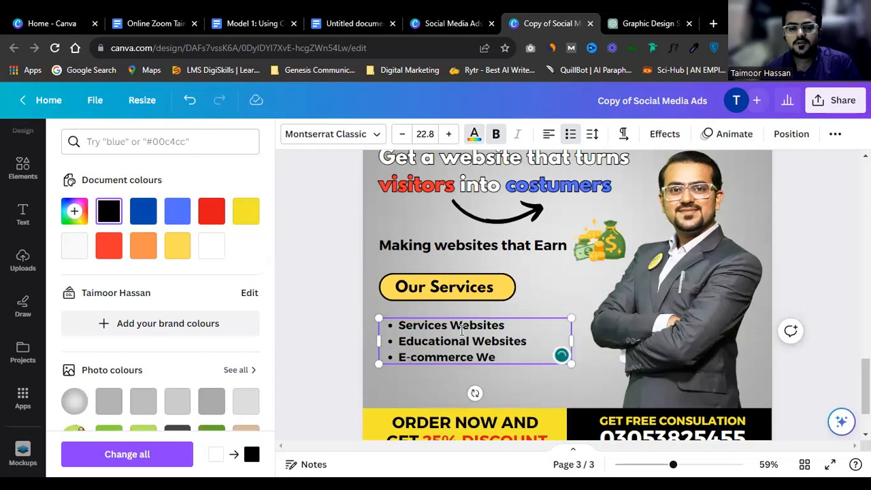
text(bistes)
key(Return)
text(Blog Webs)
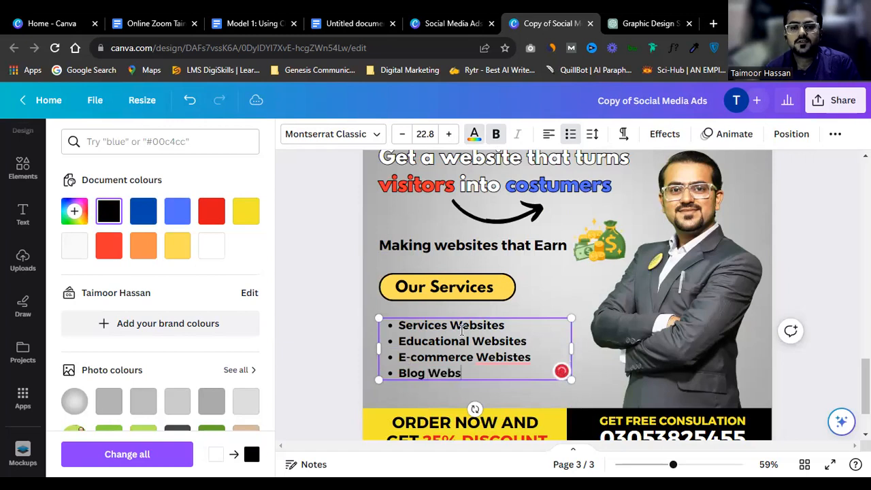
text(ites)
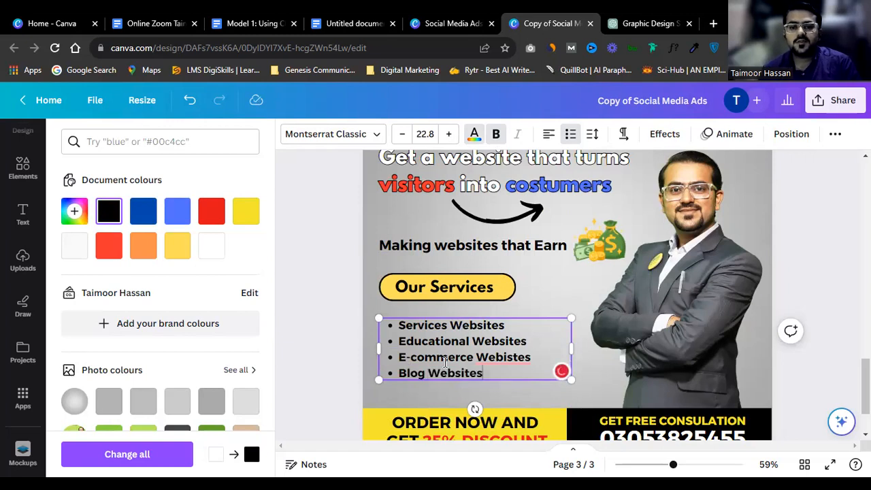
Step: Correct 'Webistes' to 'Websites' and add a final 'and much more.,' bullet
right_click(498, 358)
click(483, 249)
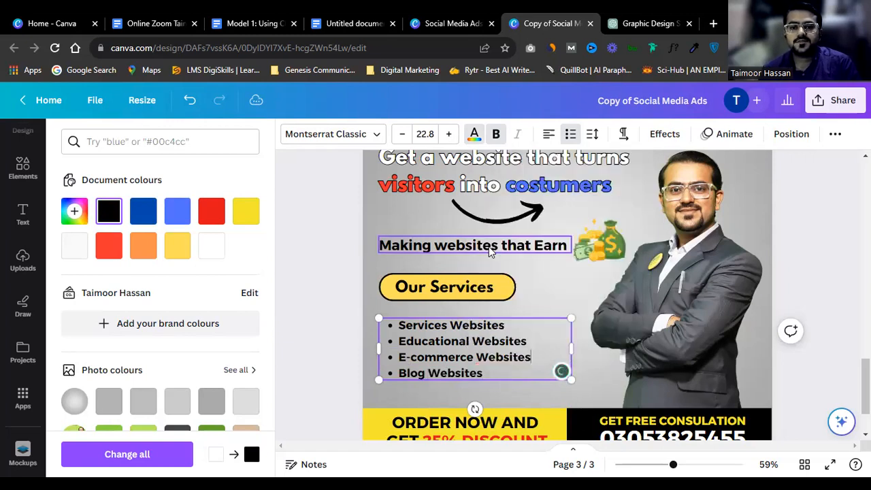
click(503, 378)
key(Return)
text(and)
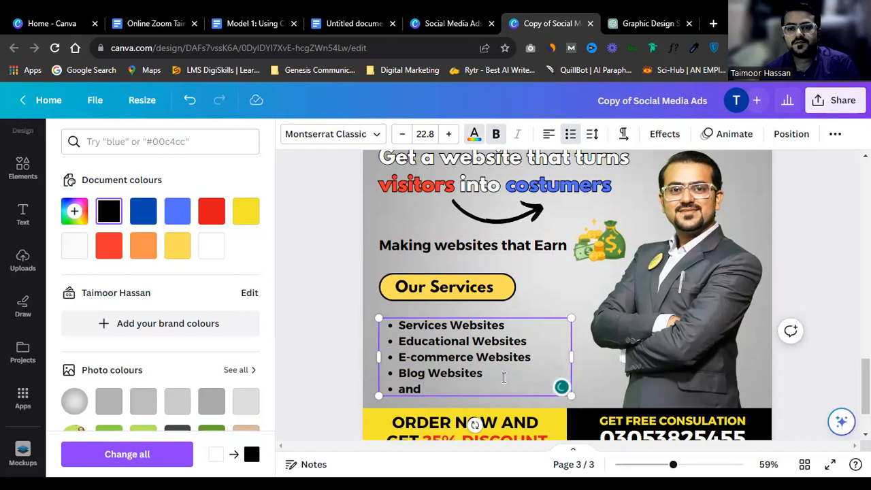
text( muc)
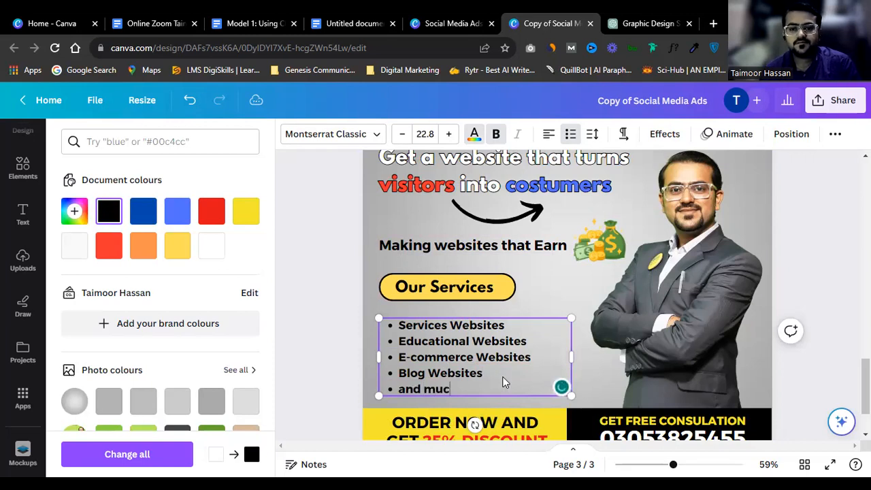
text(h more.,)
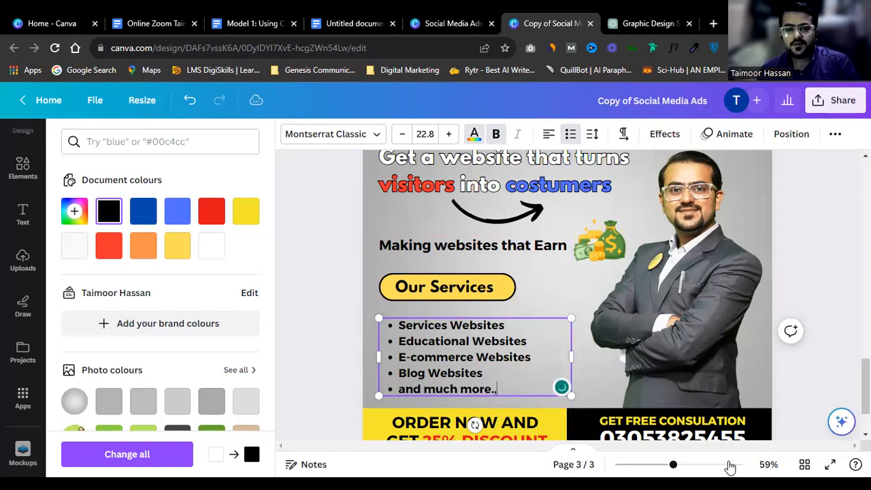
Step: Check the finished bullet lines, then select the 'ORDER NOW AND' footer text
triple_click(522, 357)
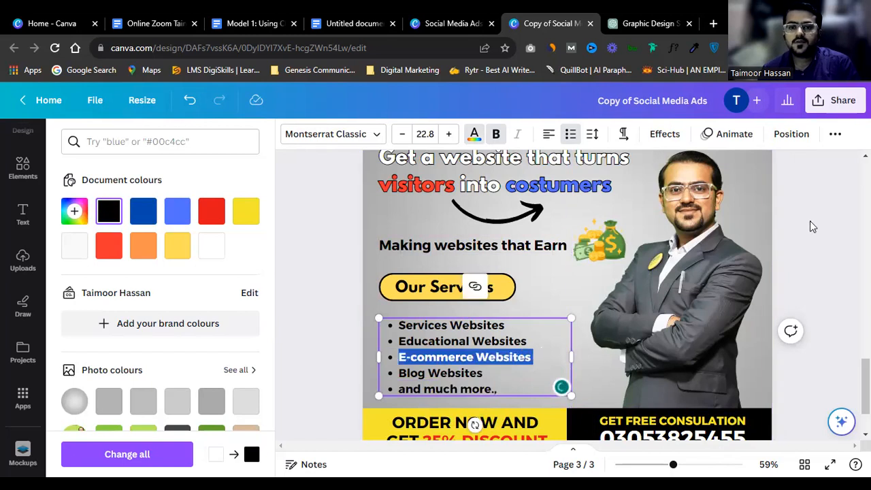
triple_click(496, 340)
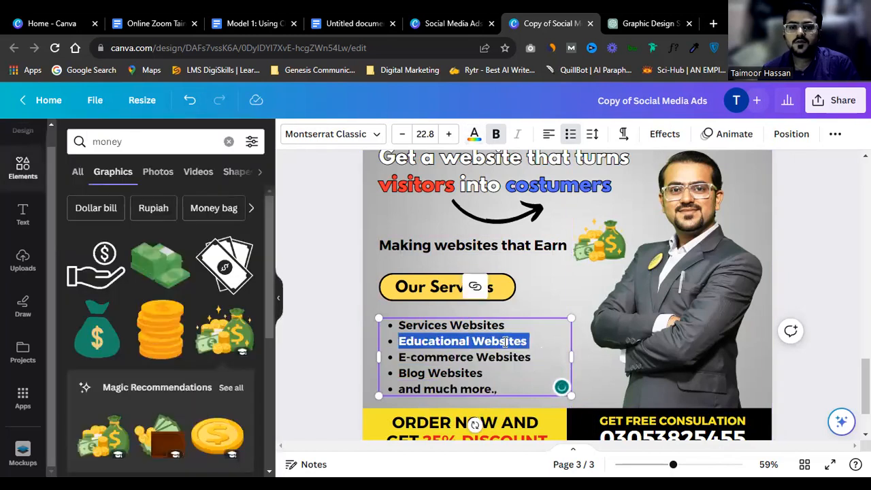
click(797, 244)
scroll(782, 252, up, 2)
scroll(547, 305, down, 4)
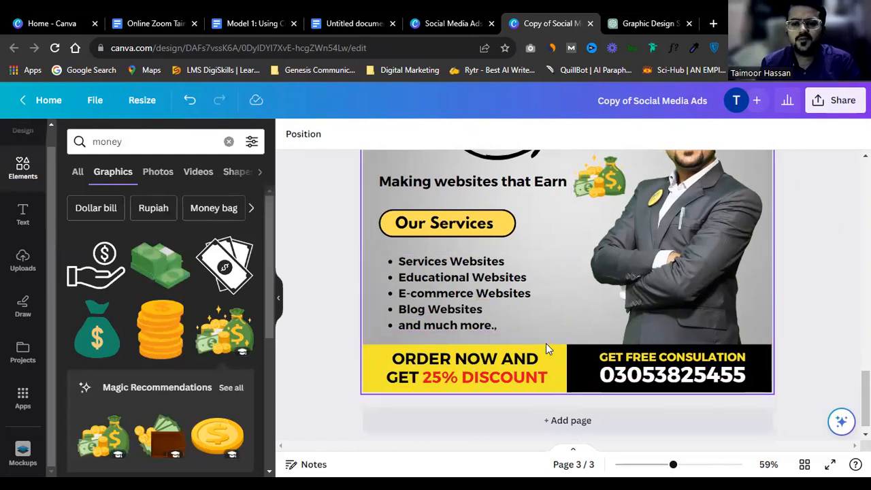
triple_click(474, 359)
Step: Delete the Our Services label group
click(539, 257)
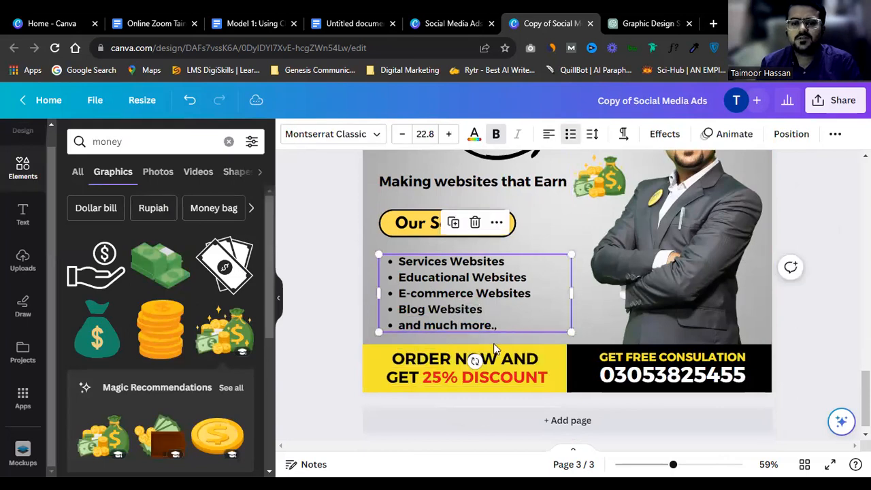
click(551, 250)
double_click(499, 258)
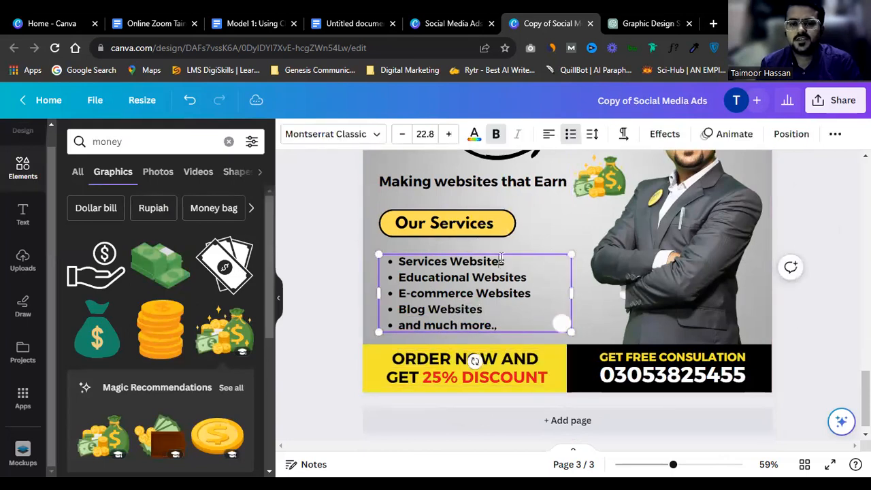
key(ctrl+a)
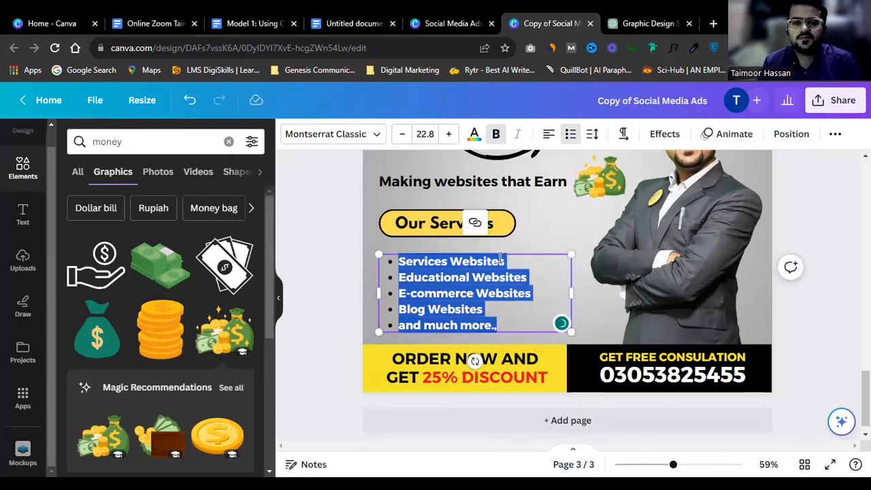
click(427, 226)
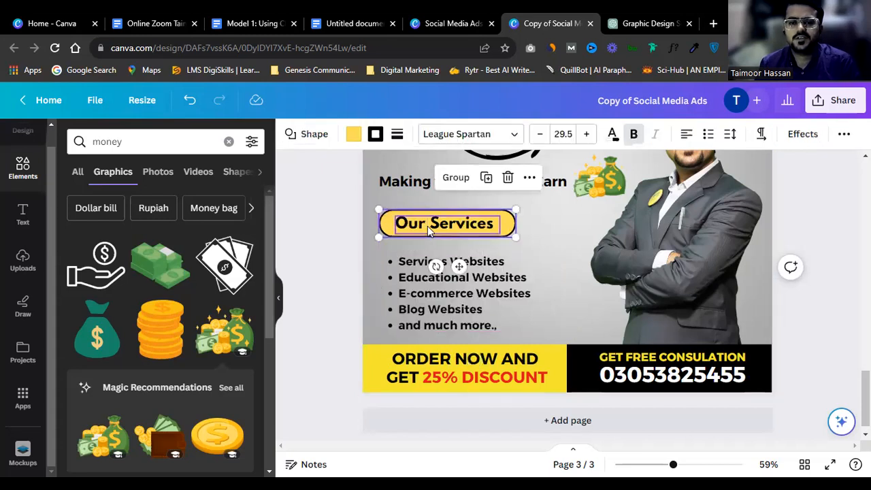
key(Delete)
Step: Replace the five bullets with a single 'Starting from Ruplees 10,000' line
click(417, 270)
triple_click(416, 270)
key(ctrl+a)
text(St)
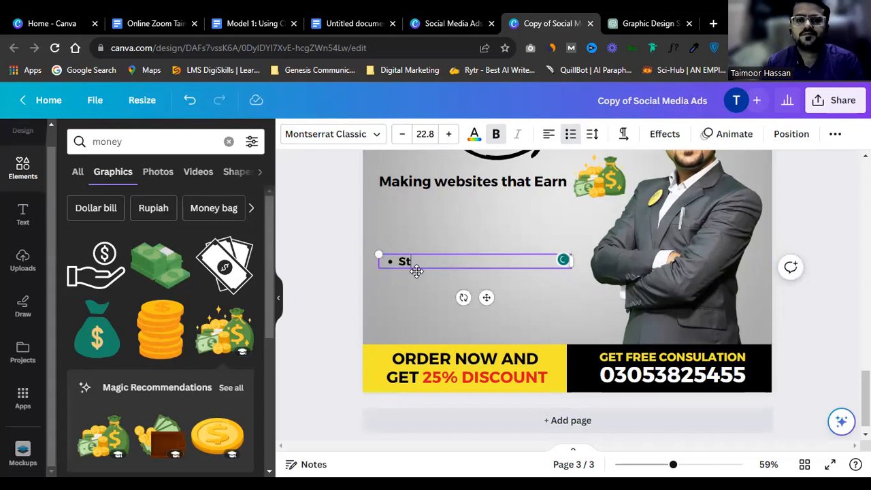
text(arting from 10,)
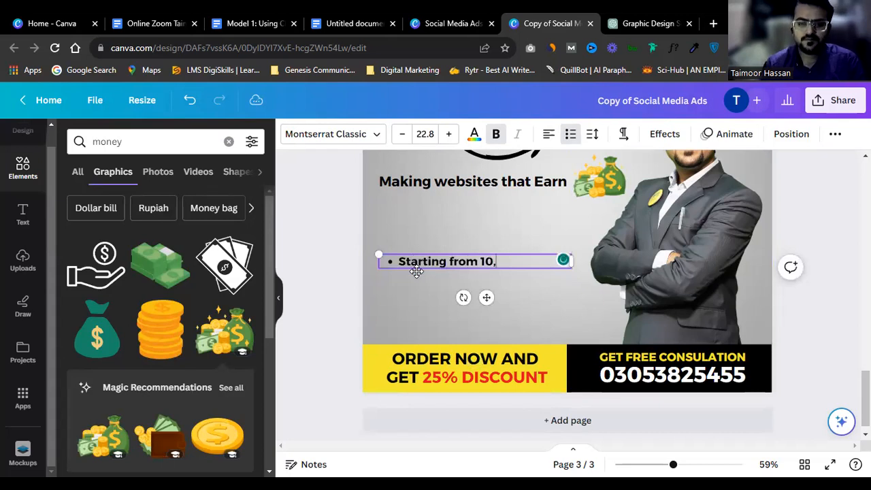
text(000P)
key(BackSpace)
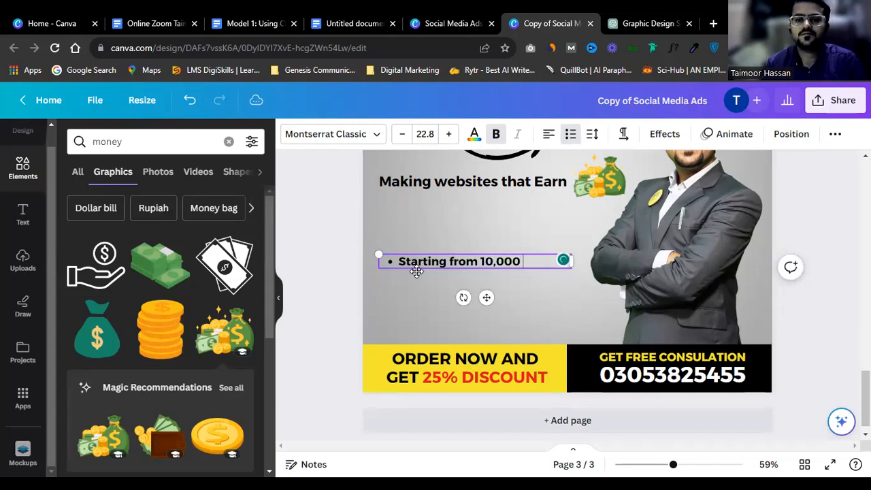
text(Ruplees)
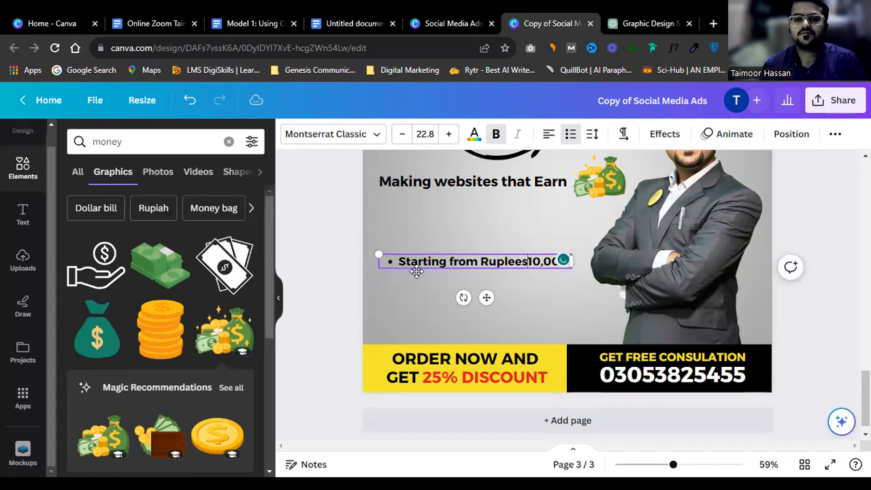
click(449, 260)
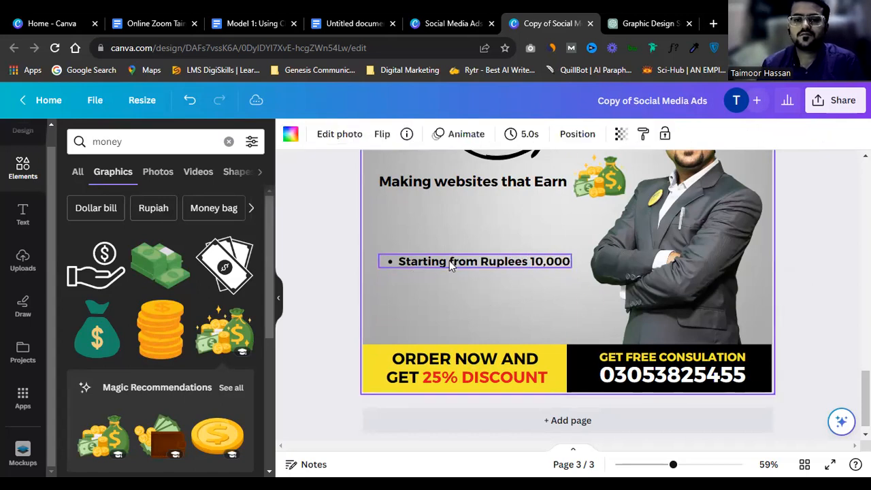
Step: Turn the copied line into an unbulleted 'What you will Get?' line
scroll(662, 261, up, 1)
mouse_move(506, 325)
mouse_down()
mouse_move(506, 289)
mouse_move(504, 320)
mouse_up()
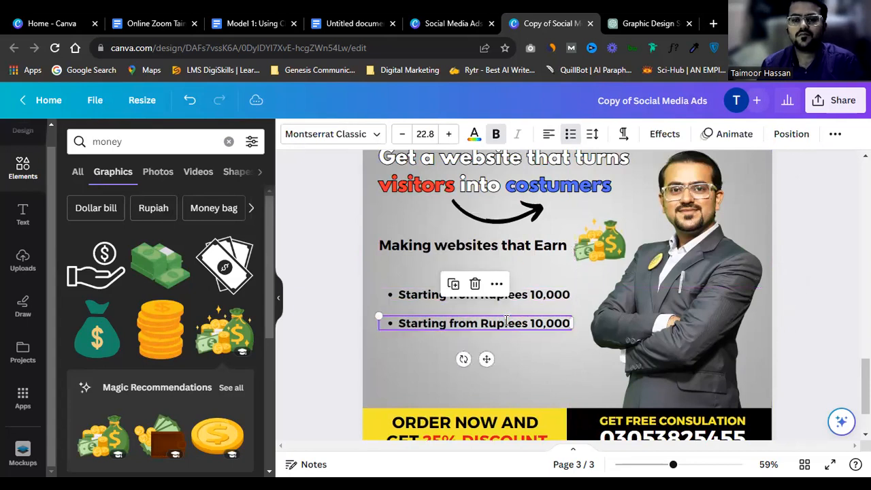
double_click(504, 319)
text(Wh)
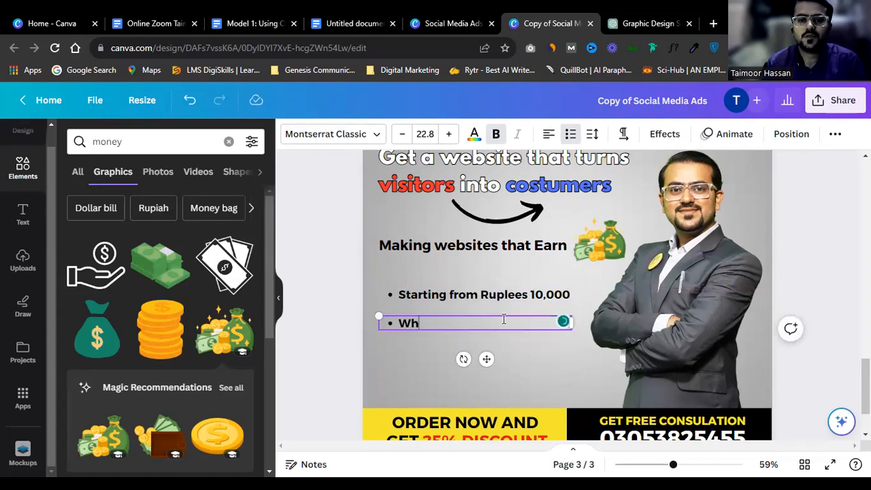
text(at you will Ge)
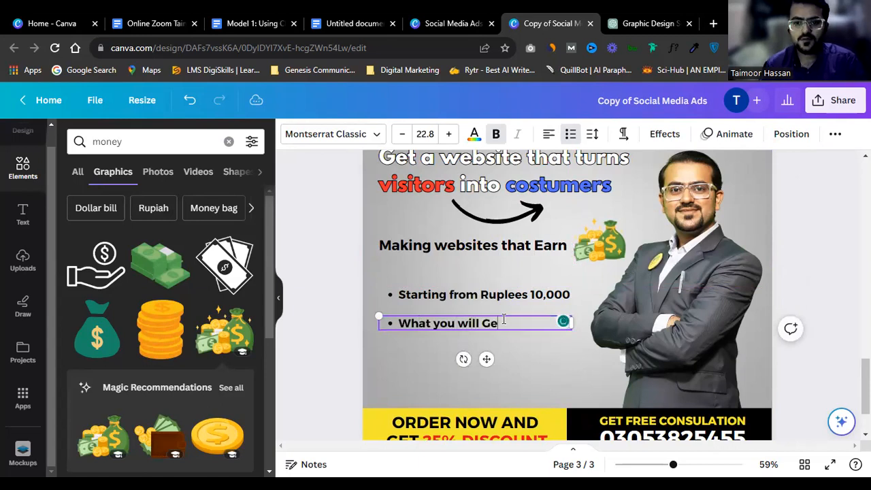
text(t?)
triple_click(469, 322)
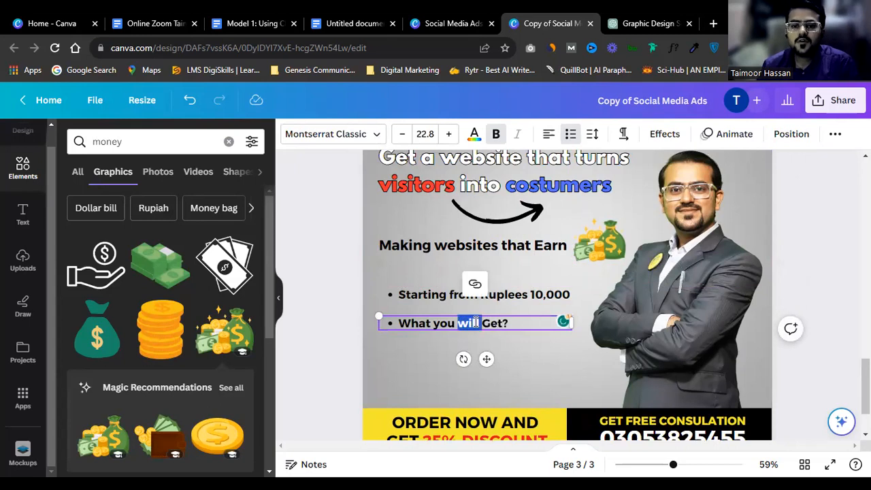
click(570, 134)
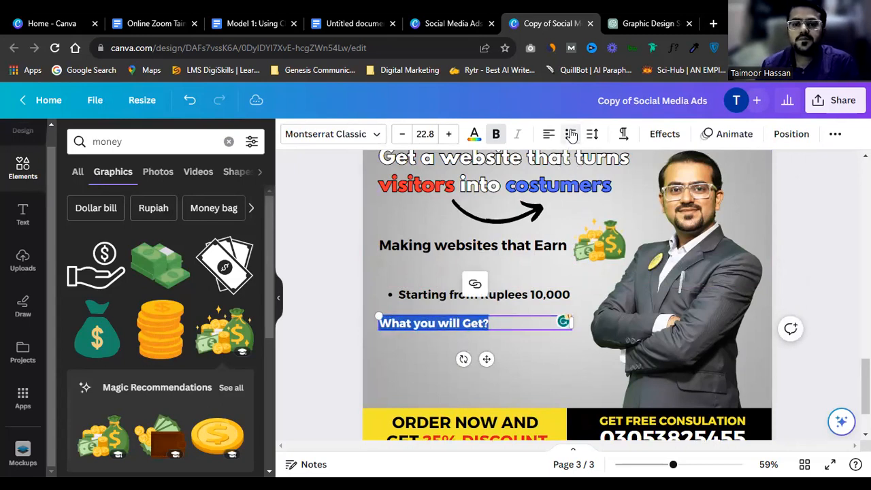
Step: Paste the rounded shape below the price bullet, colour it white and send it behind the heading
click(819, 217)
scroll(819, 217, up, 8)
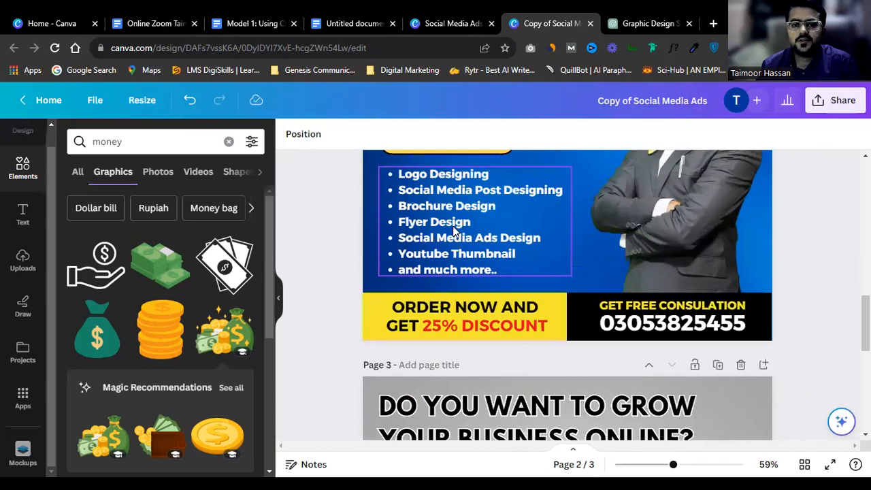
click(451, 324)
click(511, 327)
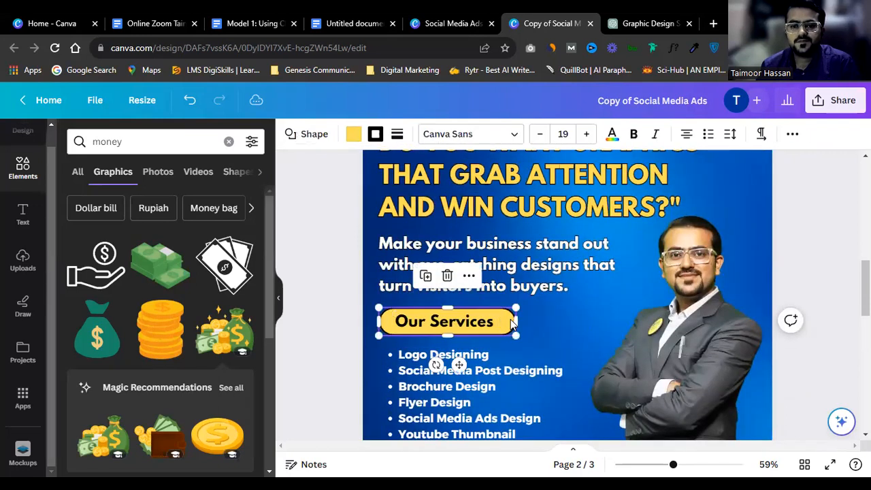
scroll(512, 326, down, 4)
scroll(512, 328, down, 4)
key(ctrl+v)
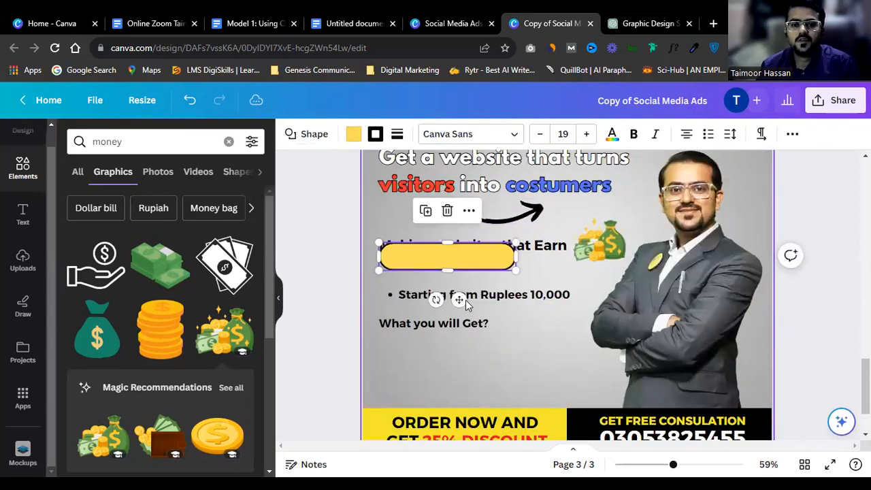
drag(470, 270, 459, 320)
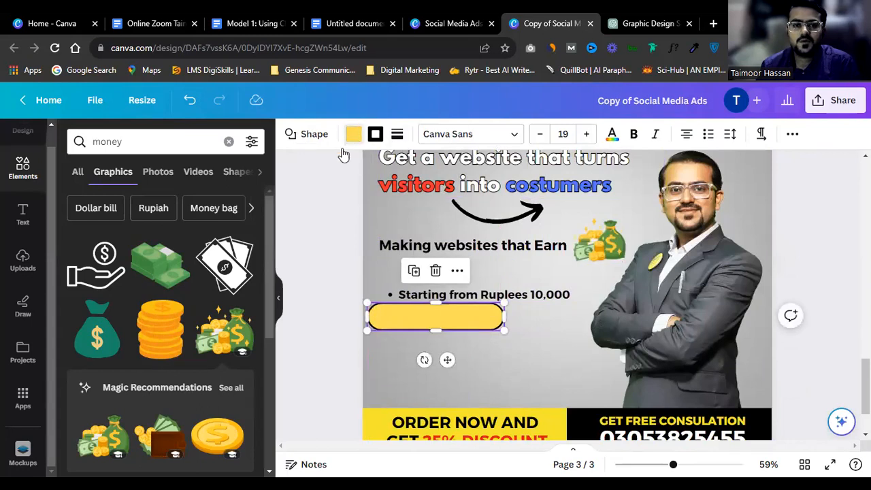
click(353, 134)
click(109, 246)
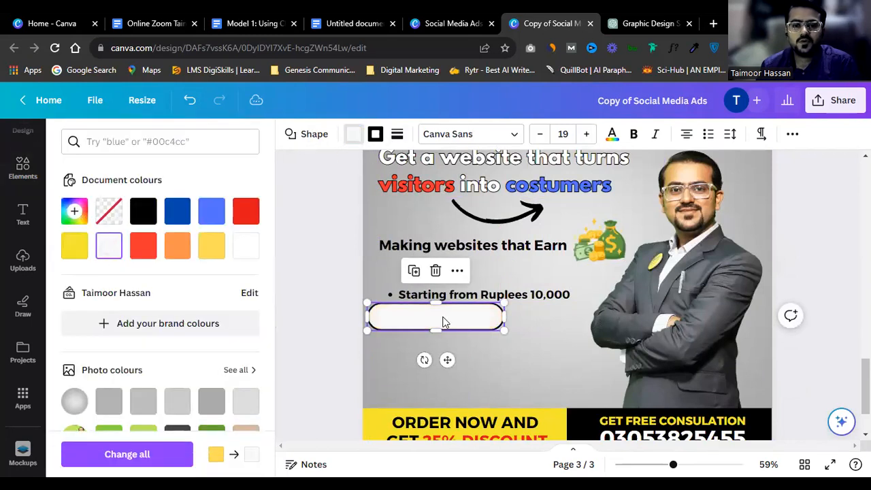
key(ctrl+[)
Step: Make the 'What you will Get?' heading uppercase and resize it onto one line
click(495, 324)
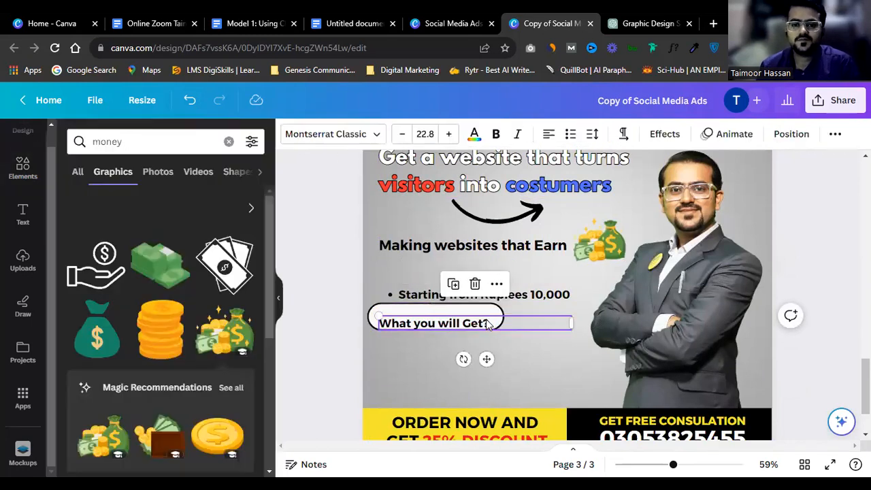
drag(571, 323, 498, 323)
click(835, 134)
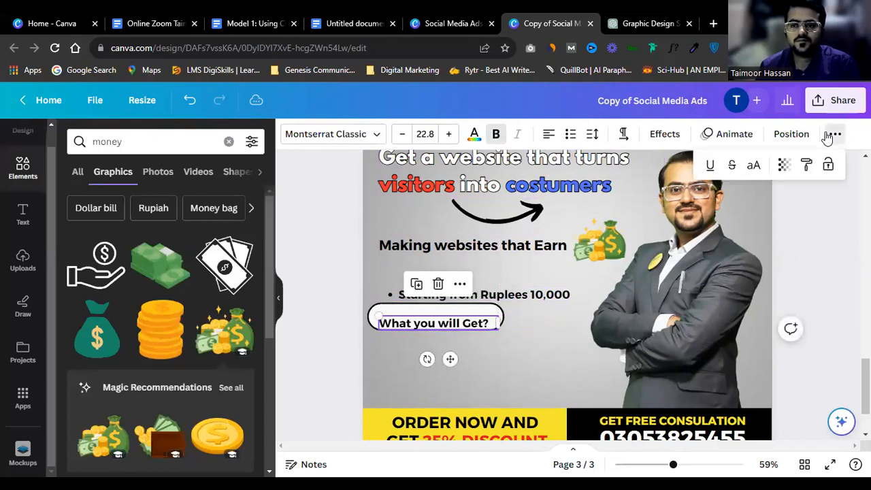
click(757, 165)
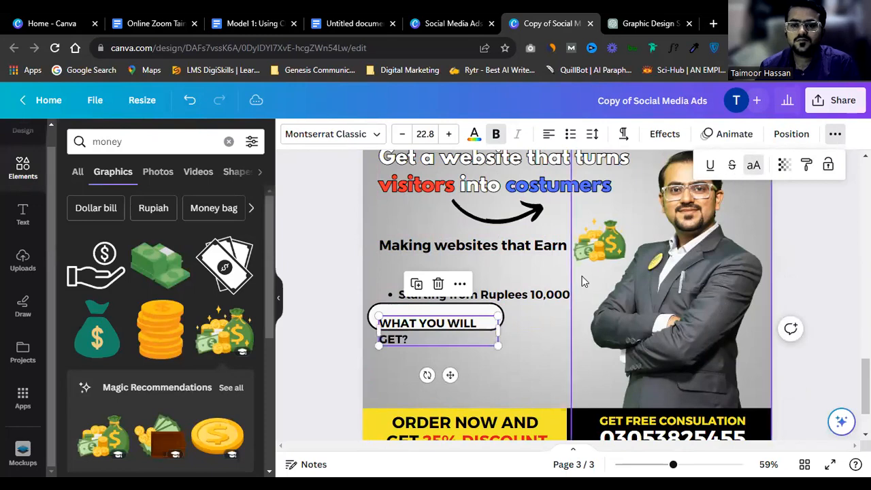
drag(499, 338, 528, 321)
click(484, 310)
Step: Duplicate the heading and retype the copy as 'DOMAIN + HOSTING + DESIGNING', widened onto one line
click(501, 321)
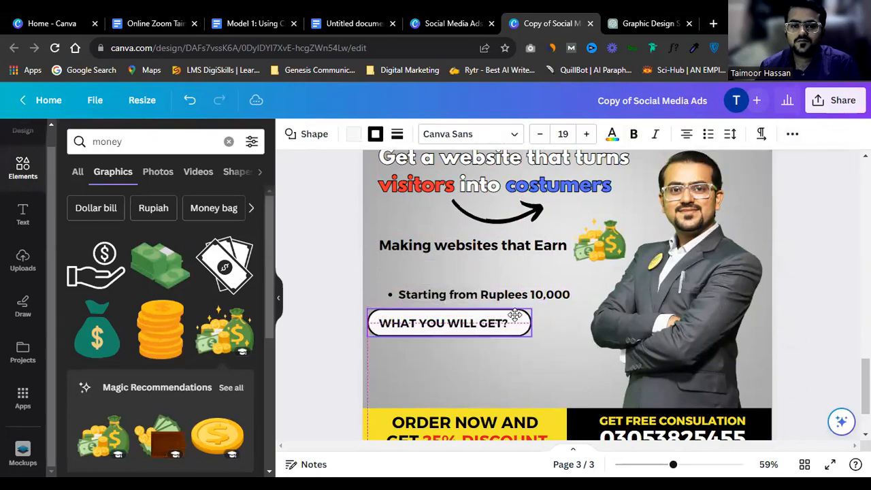
key(ctrl+d)
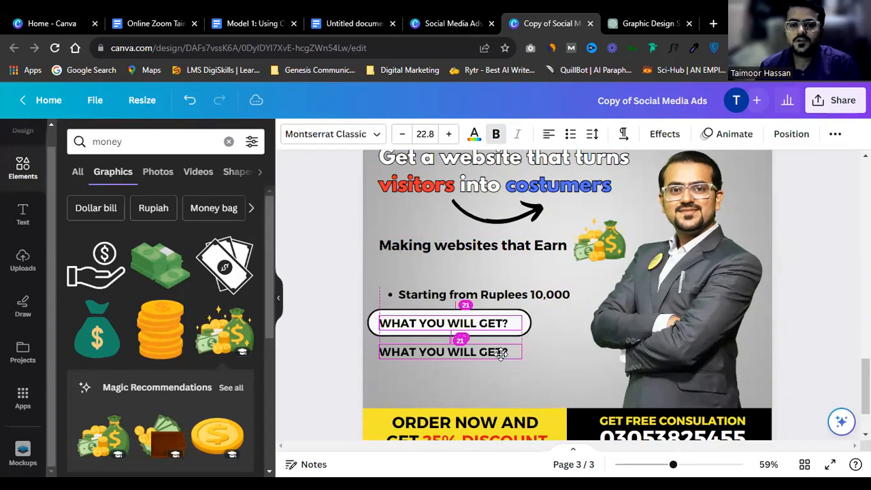
double_click(503, 352)
text(D)
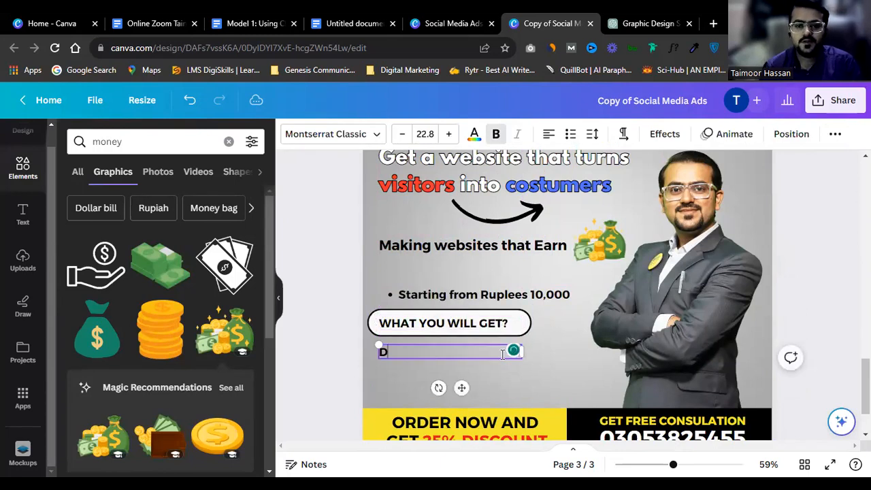
text(O)
key(ctrl+a)
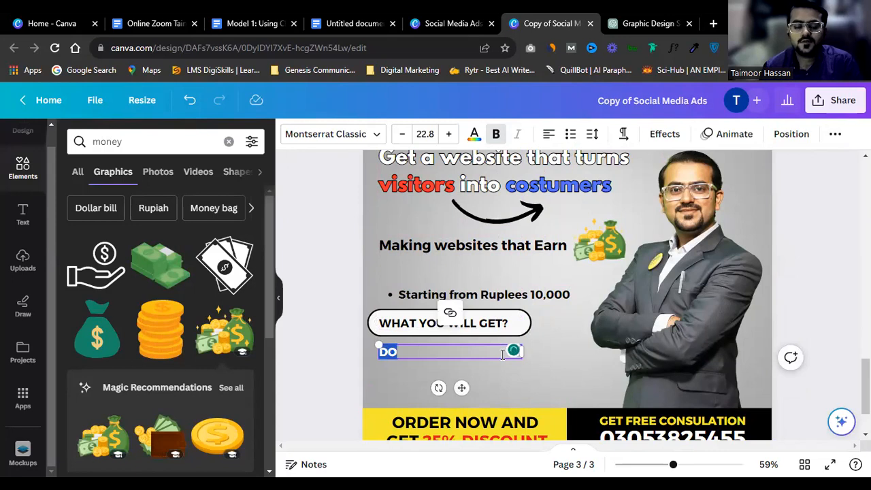
text(WEBIS)
key(ctrl+a)
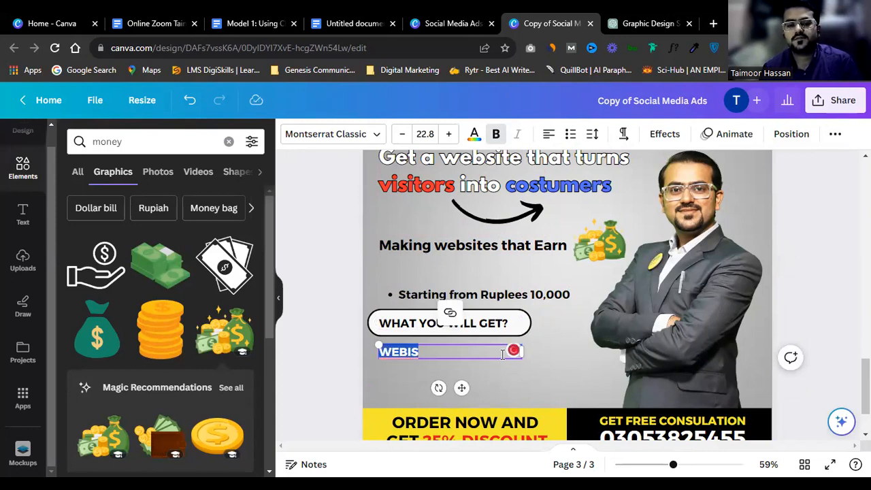
key(BackSpace)
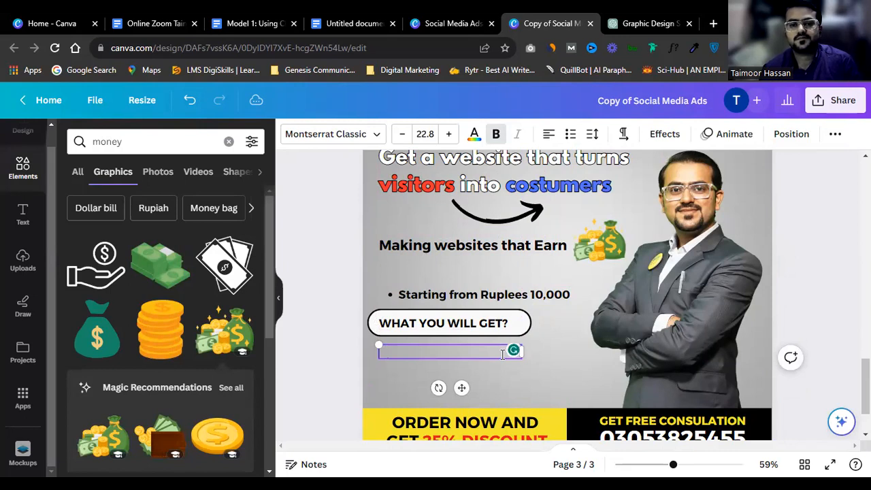
text(WEBSITE DE)
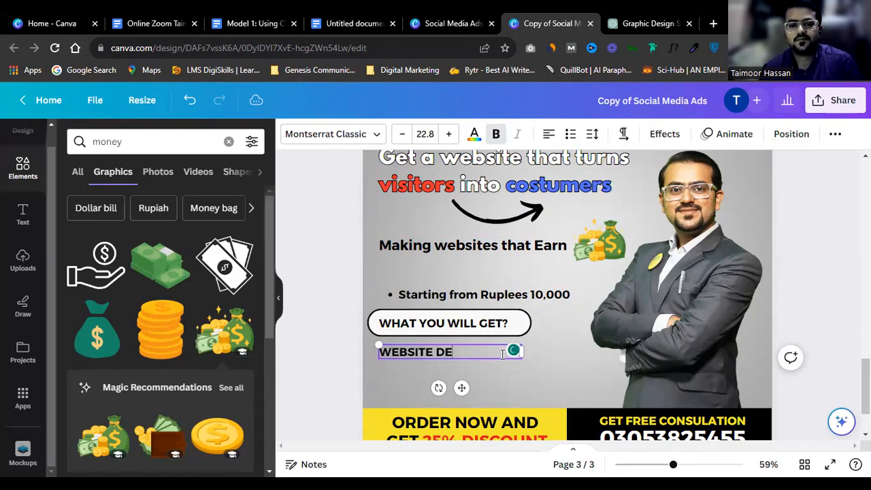
text(ISG)
key(ctrl+a)
text(D)
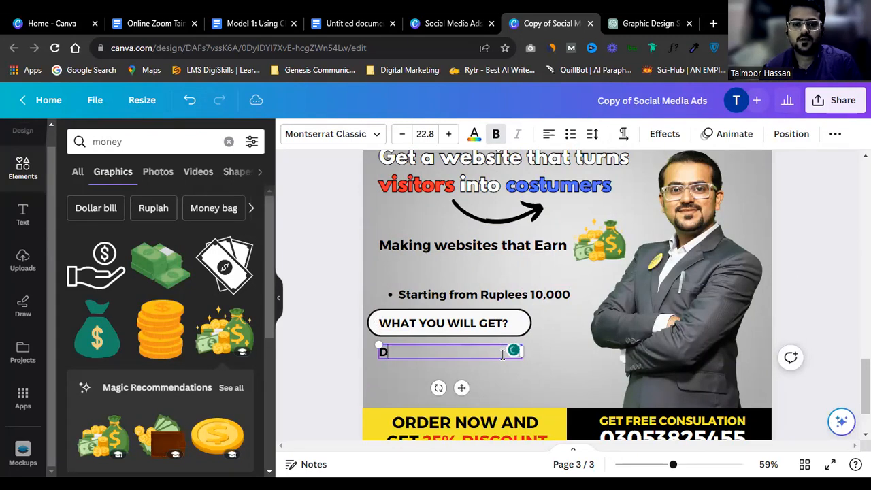
text(OMAIN + H)
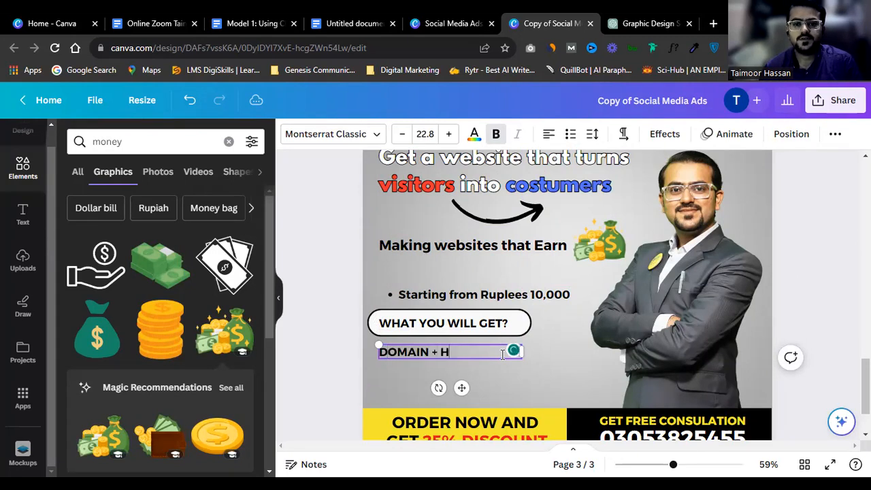
text(OSTING +)
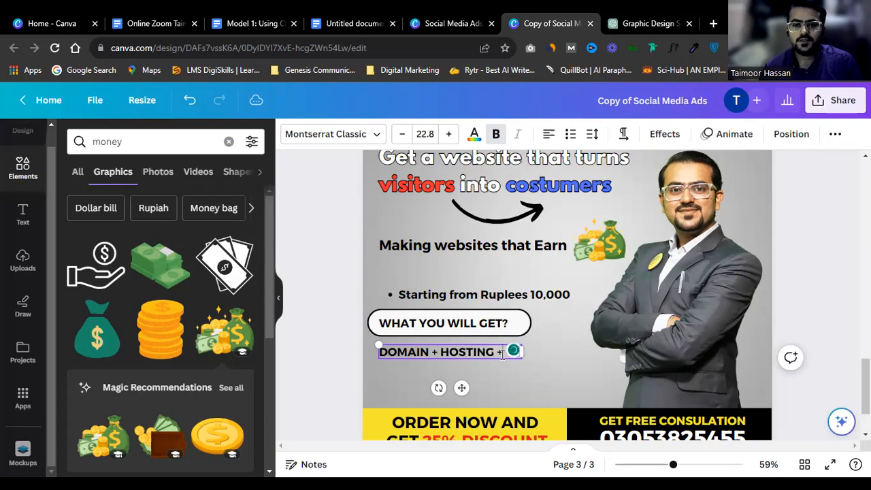
text( WE)
key(BackSpace)
key(BackSpace)
text(DE)
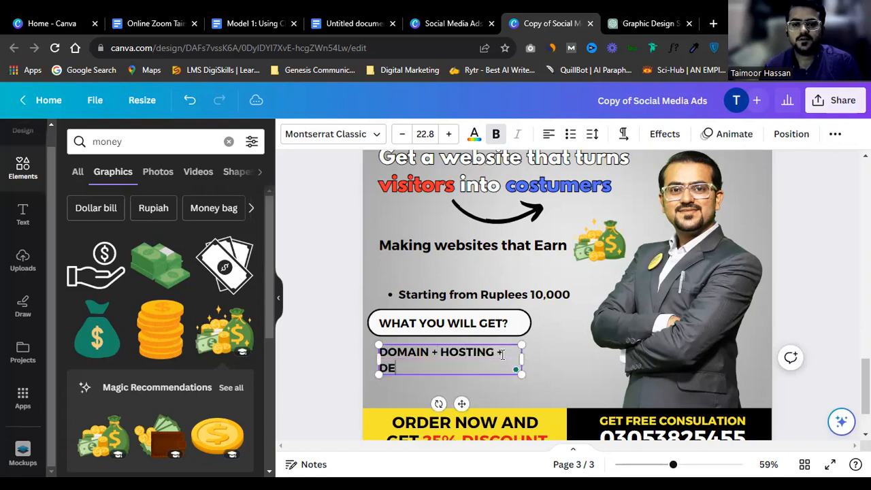
text(SIGNING)
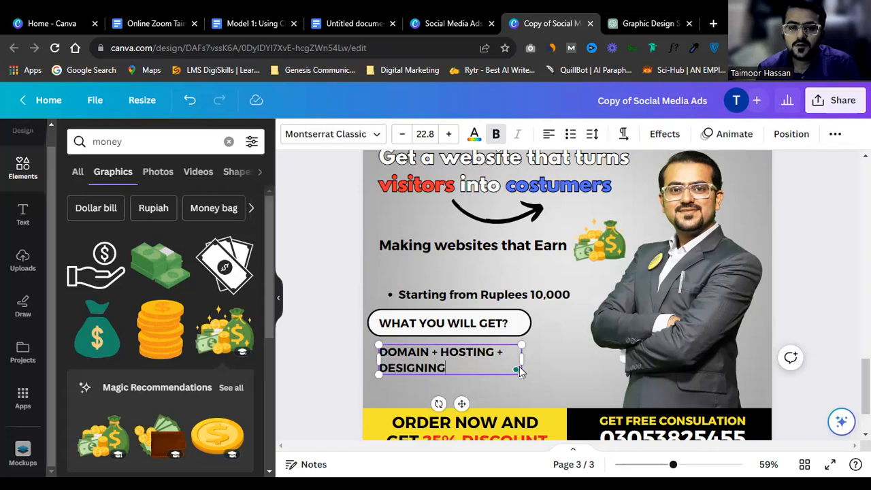
drag(536, 362, 591, 368)
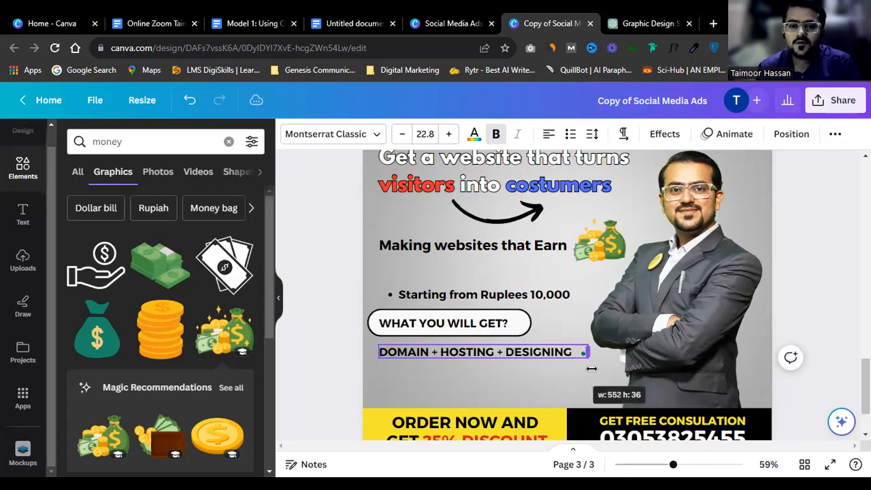
click(829, 285)
Step: Move the price bullet below the DOMAIN + HOSTING + DESIGNING line and widen its box
drag(544, 295, 544, 375)
key(ctrl+a)
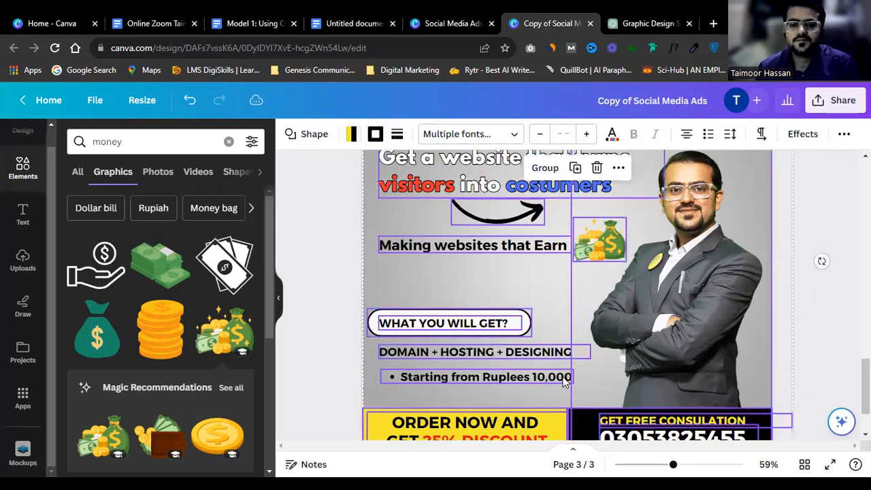
click(804, 235)
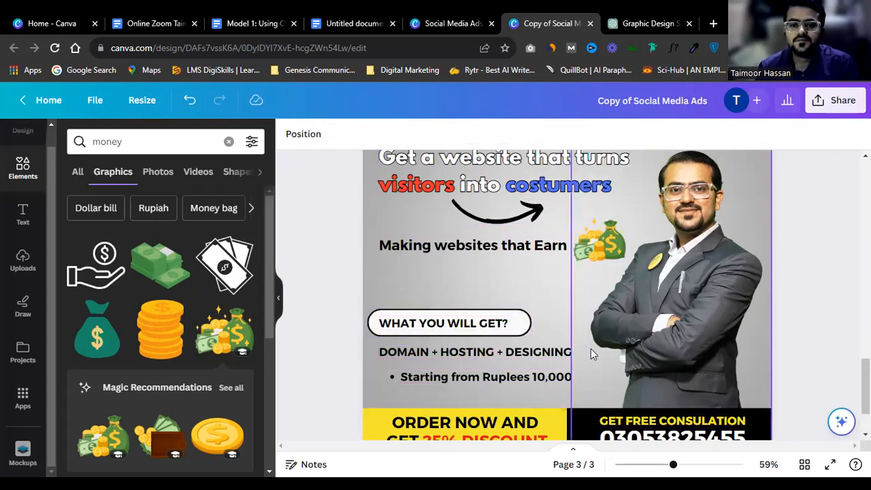
drag(522, 381, 522, 378)
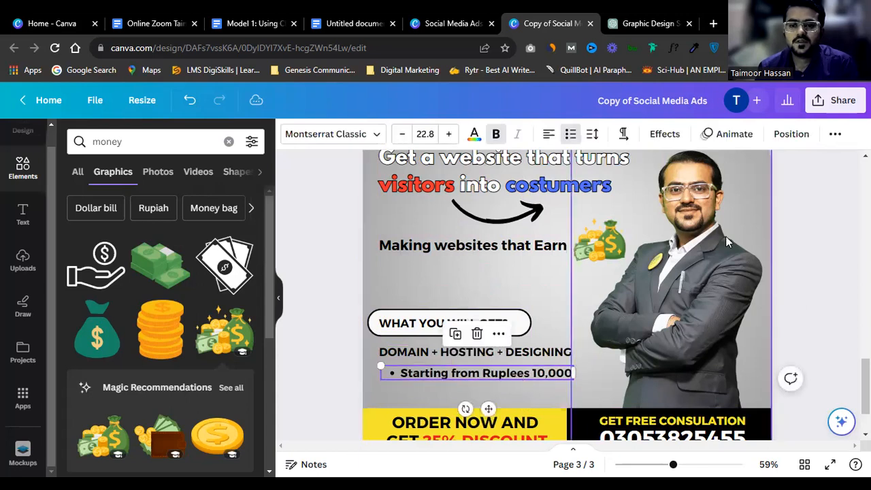
click(788, 239)
click(549, 379)
drag(577, 373, 591, 374)
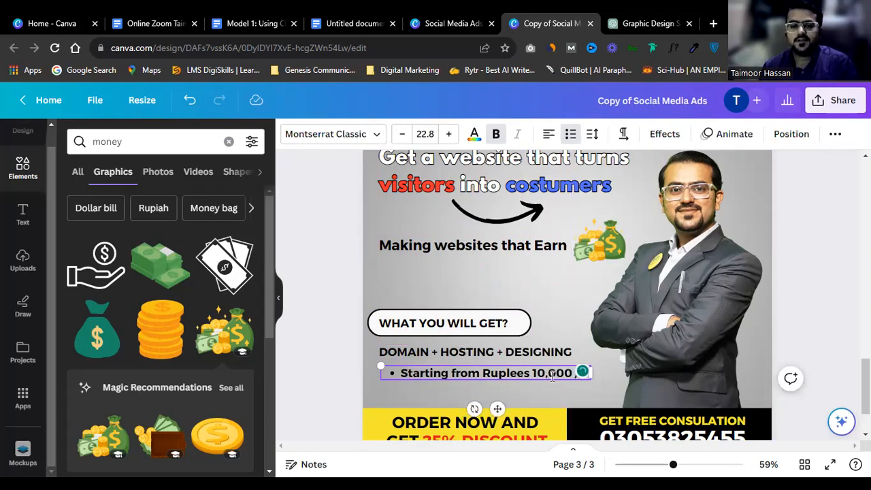
Step: Append '/- Only' to the 'Starting from Ruplees 10,000' line
text(/- ON)
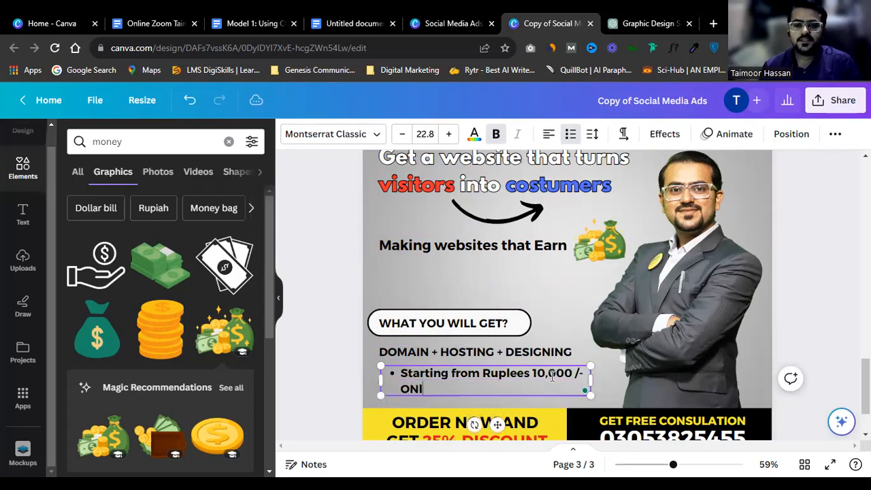
text(L)
key(BackSpace)
key(BackSpace)
text(nly)
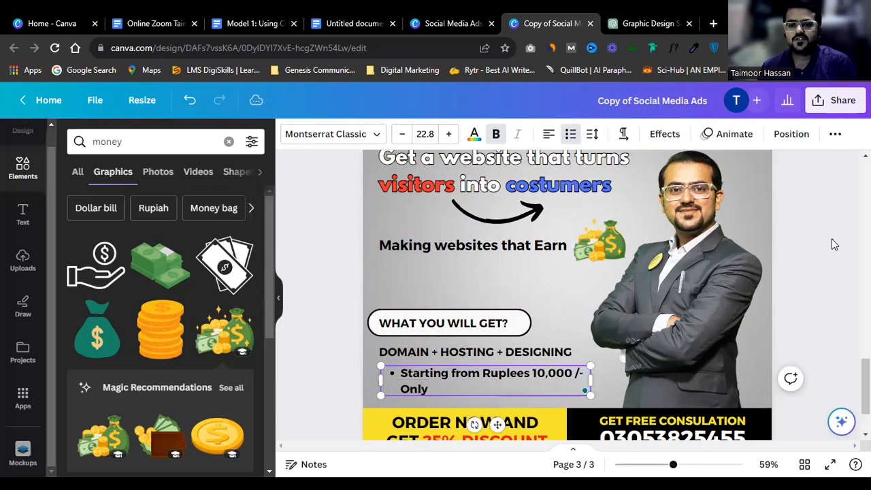
click(831, 239)
scroll(802, 272, up, 2)
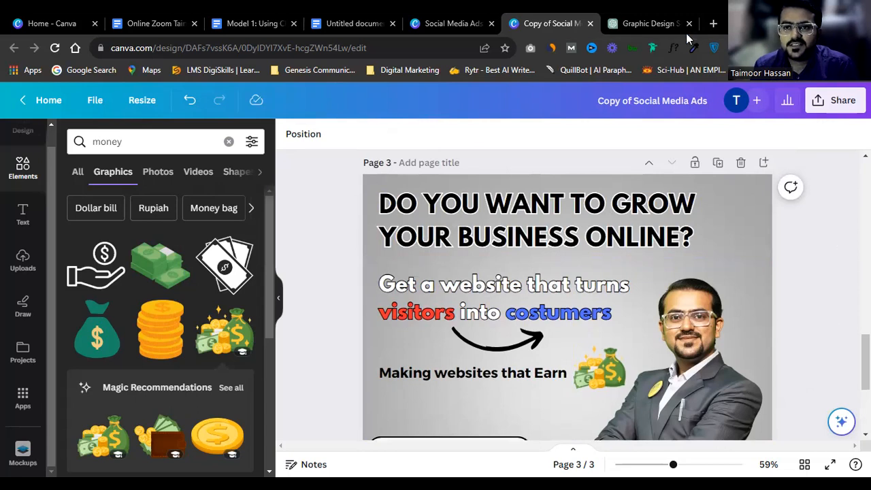
scroll(497, 274, down, 2)
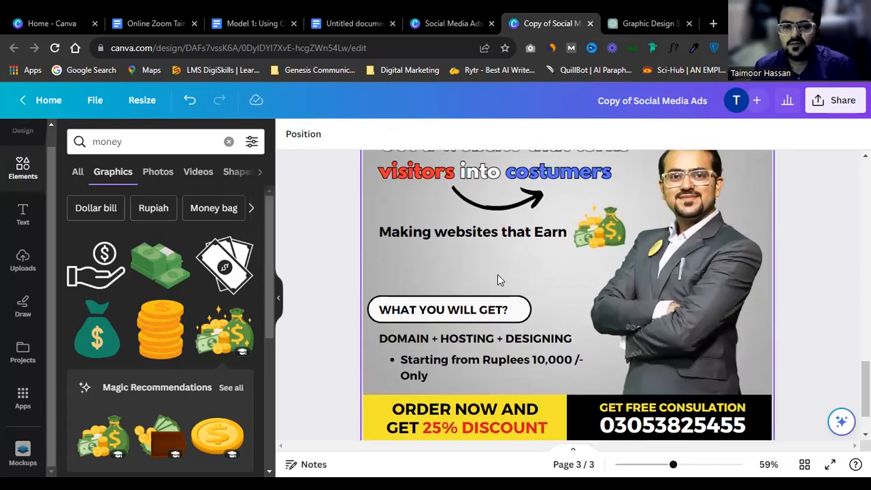
scroll(497, 274, up, 2)
scroll(484, 313, down, 1)
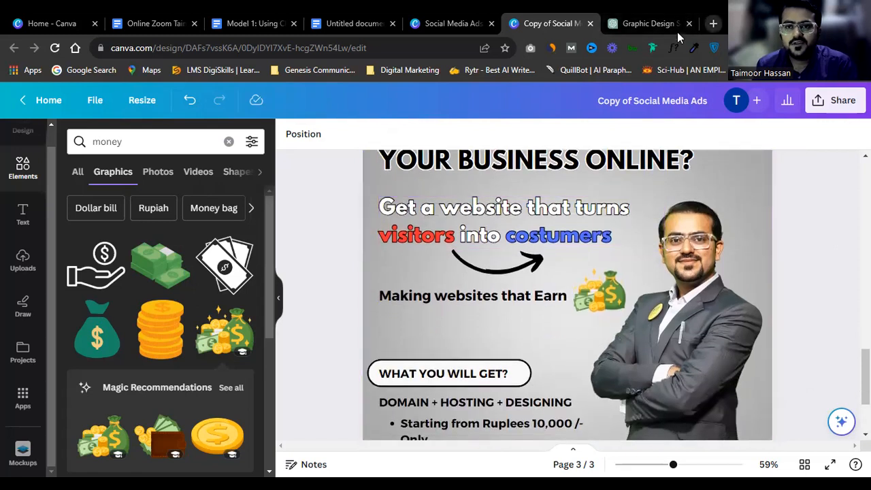
Step: Open a new browser tab and start entering the facebook address
click(713, 23)
click(398, 50)
text(face)
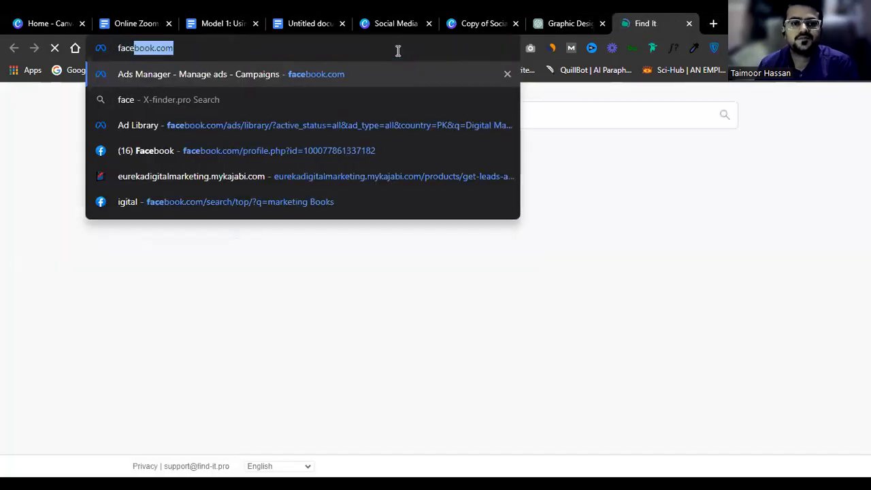
Step: Go to Facebook's Ad Library, showing about 320 results for the Digital keyword search
key(Down)
key(Down)
key(Down)
key(Down)
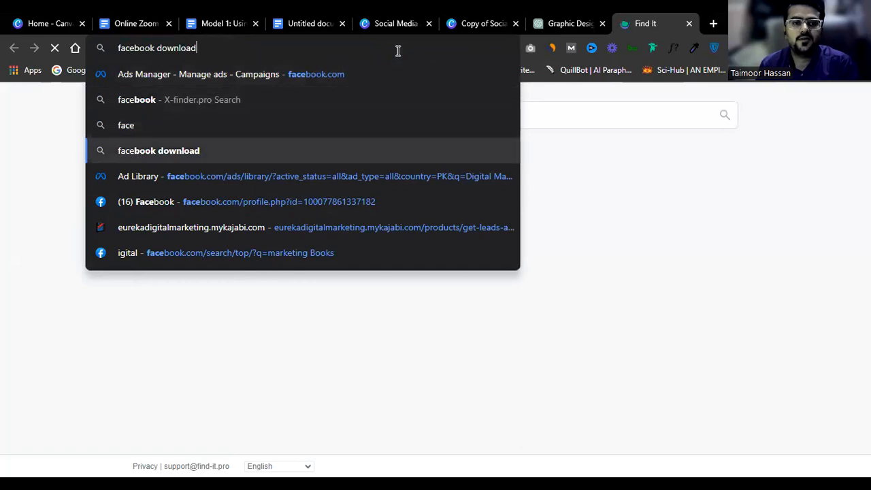
key(Return)
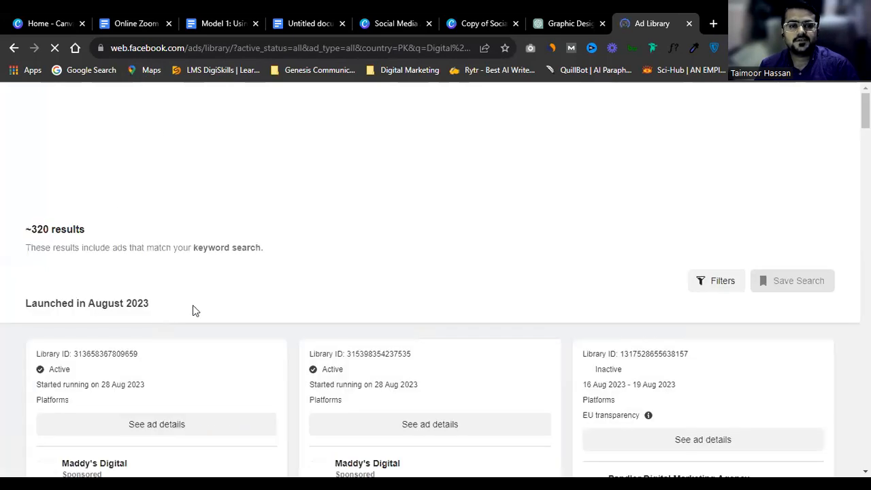
Step: Search the Ad Library for 'website designing services'
click(269, 137)
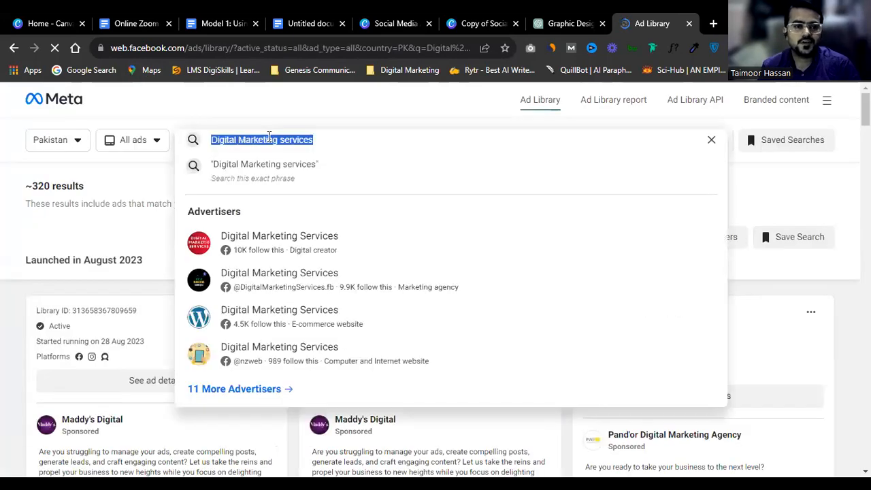
click(155, 143)
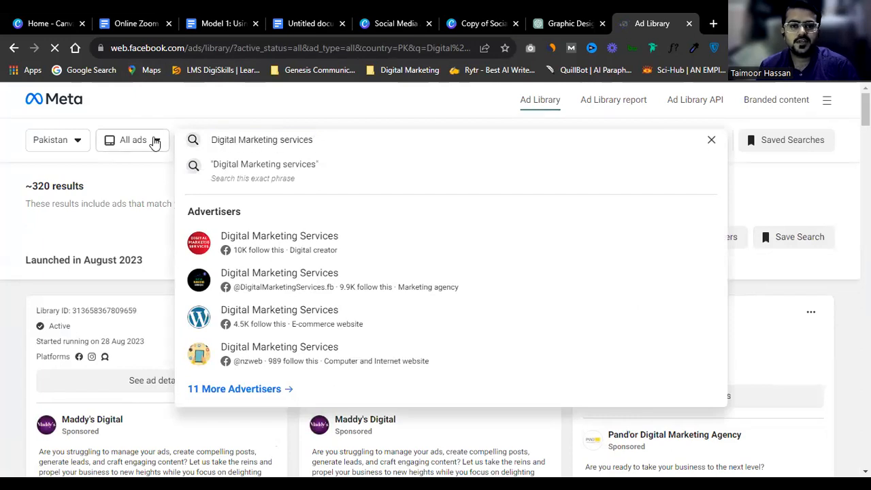
click(249, 136)
text(we)
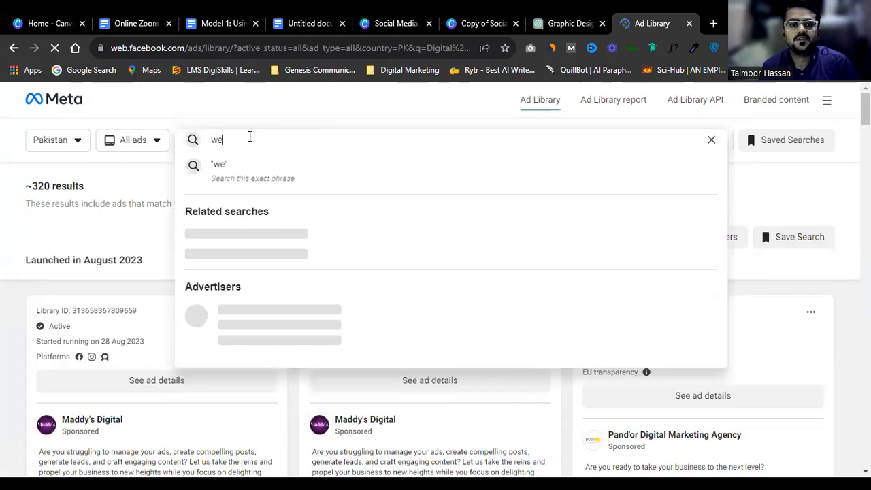
text(bsite designing services)
key(Return)
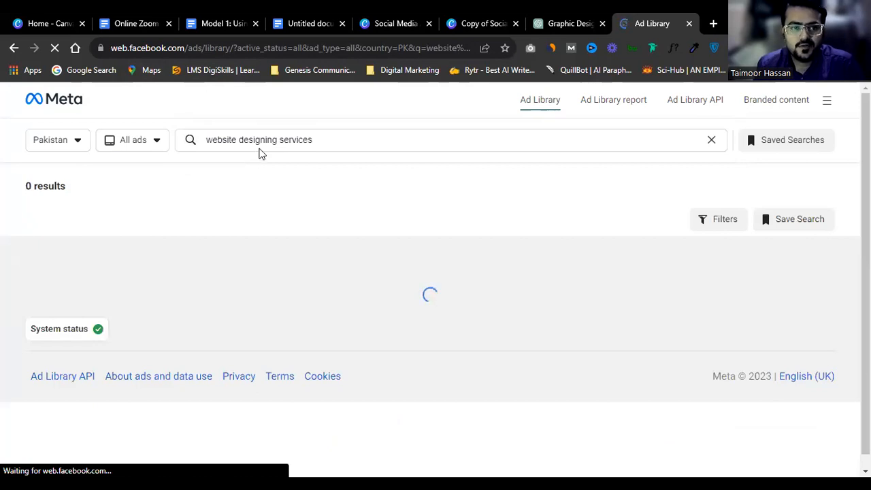
Step: Look through the roughly 74 results, all launched in August 2023
scroll(286, 190, down, 4)
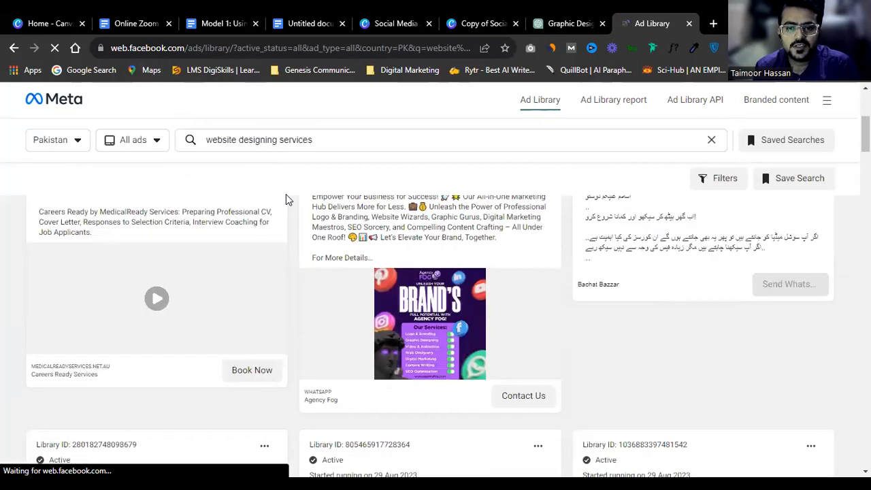
scroll(293, 265, up, 1)
scroll(293, 265, up, 3)
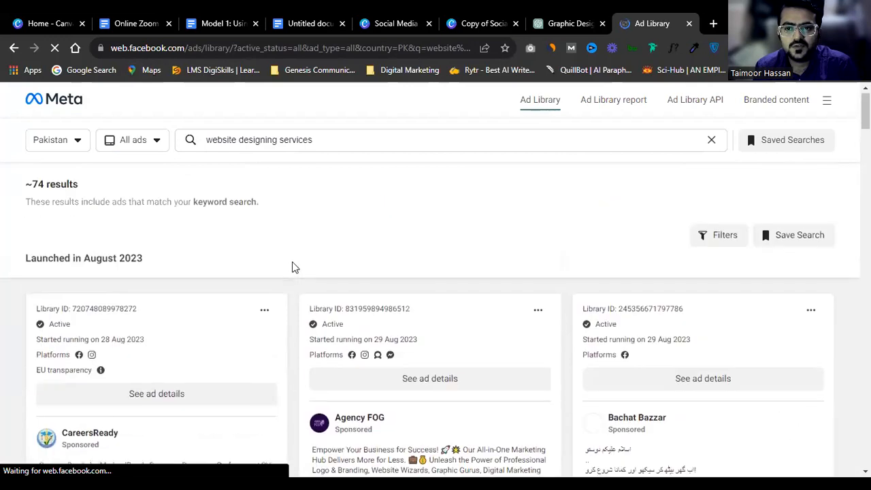
scroll(292, 267, down, 4)
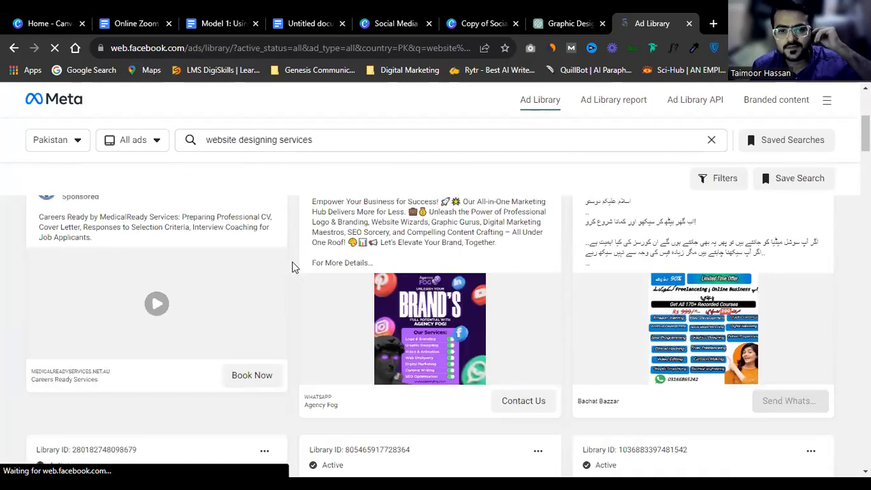
scroll(386, 285, up, 3)
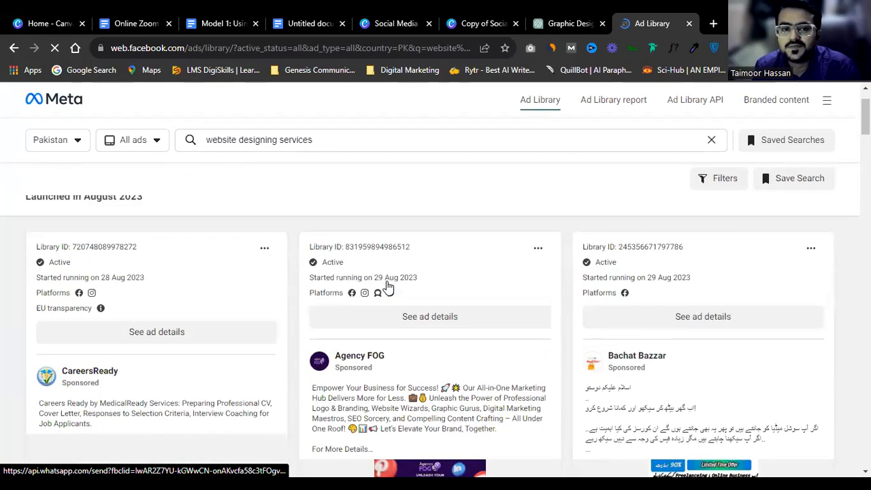
scroll(334, 292, down, 4)
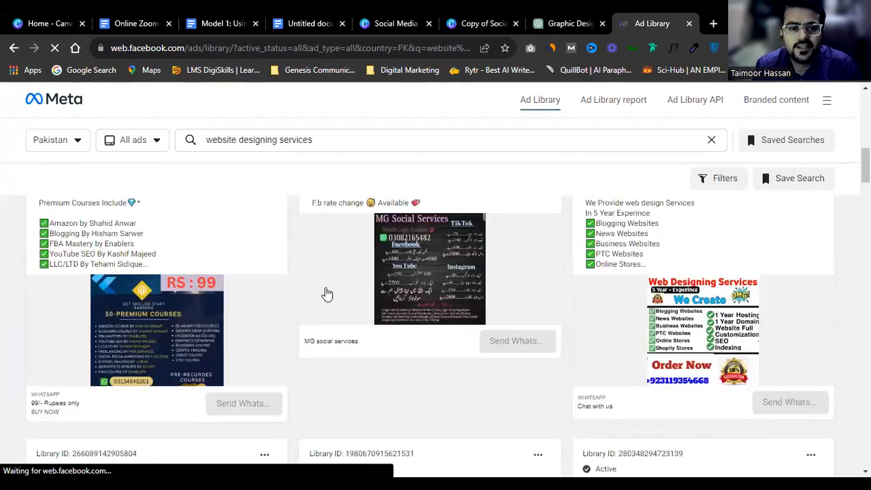
scroll(326, 293, up, 5)
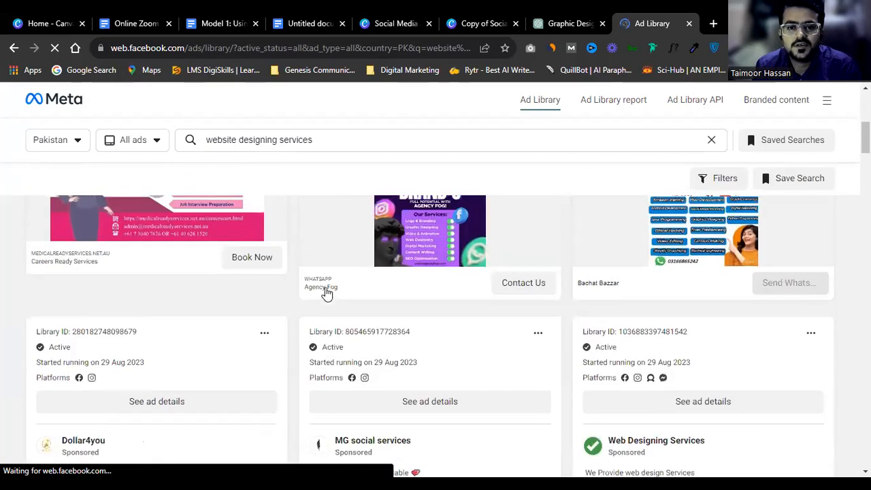
scroll(326, 293, up, 4)
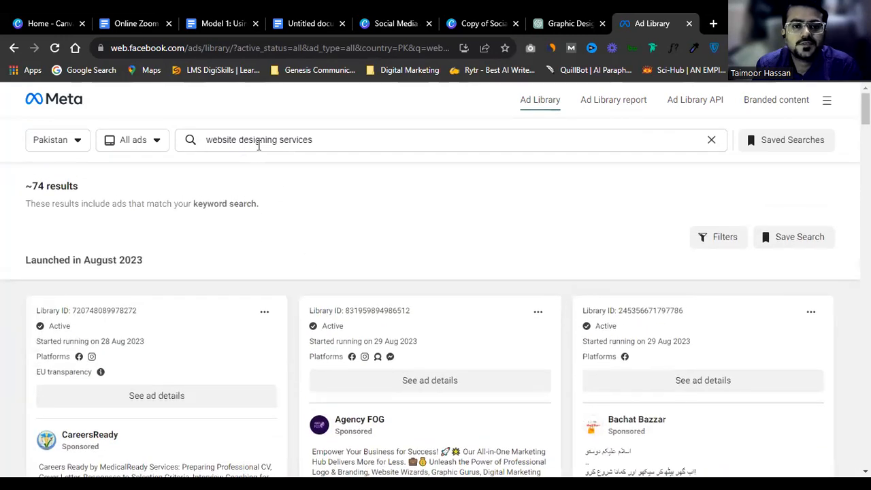
Step: Trim the search to 'web designing services' and browse the results grid
click(238, 139)
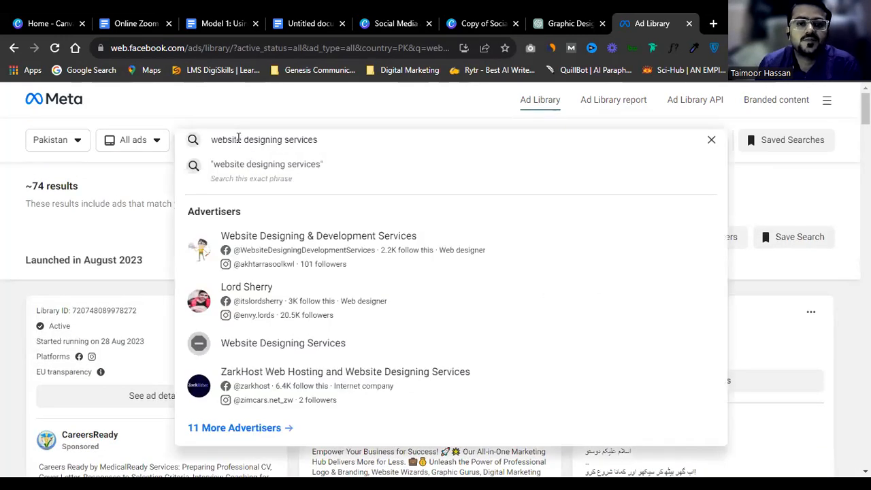
key(BackSpace)
key(BackSpace)
key(Return)
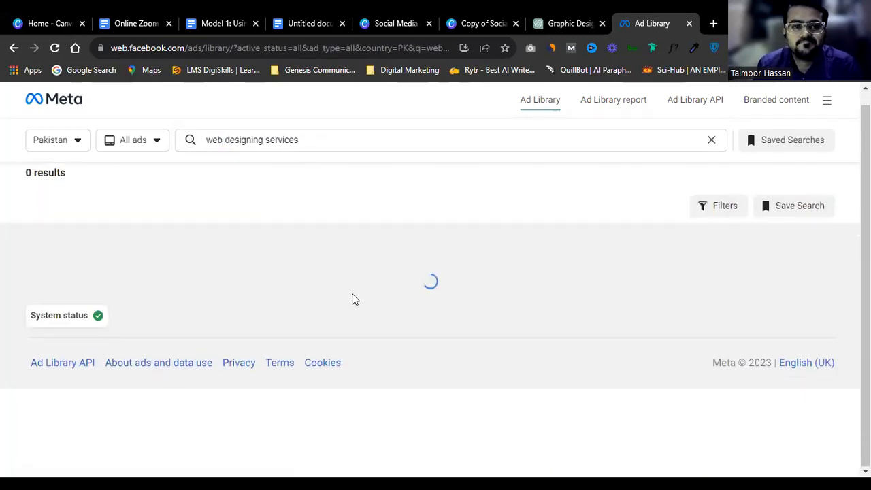
scroll(371, 313, down, 2)
scroll(381, 333, down, 3)
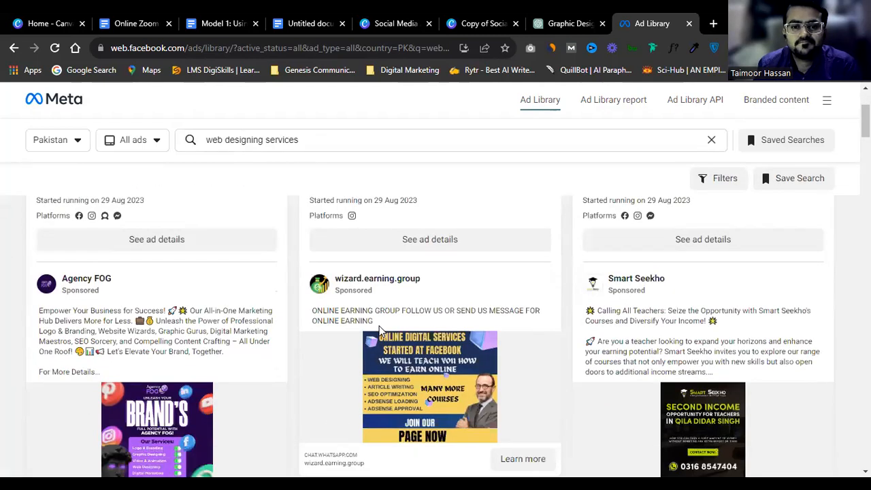
scroll(393, 357, down, 4)
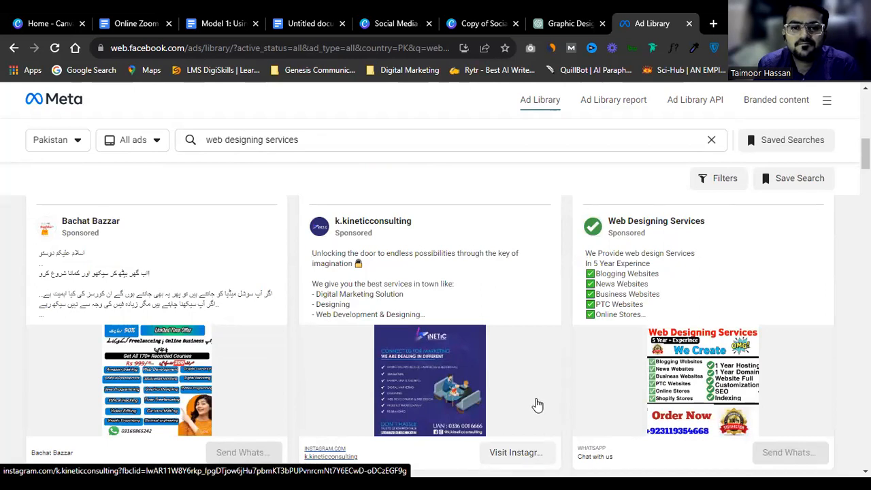
scroll(426, 363, down, 2)
scroll(425, 358, down, 4)
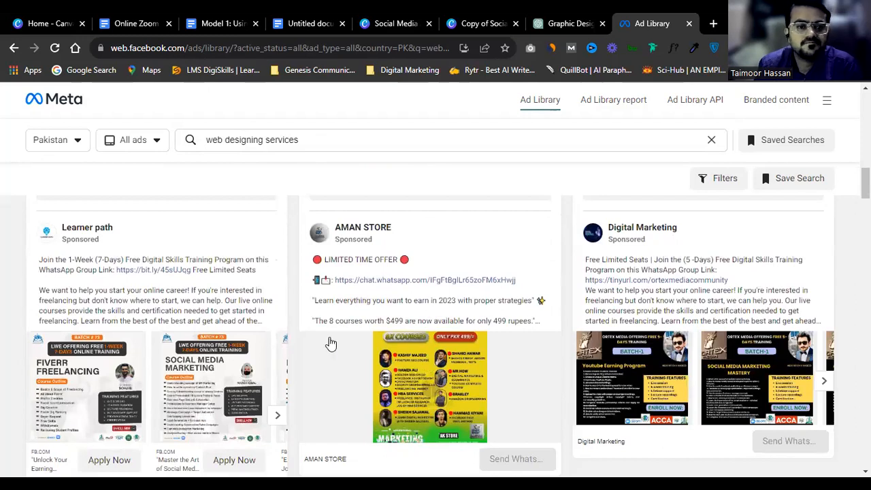
scroll(331, 343, down, 5)
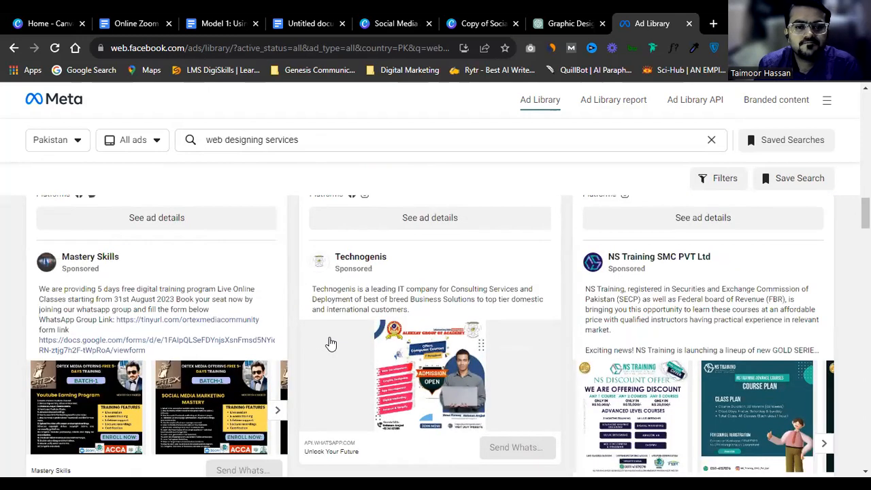
scroll(331, 343, down, 3)
scroll(330, 343, up, 2)
scroll(330, 343, down, 1)
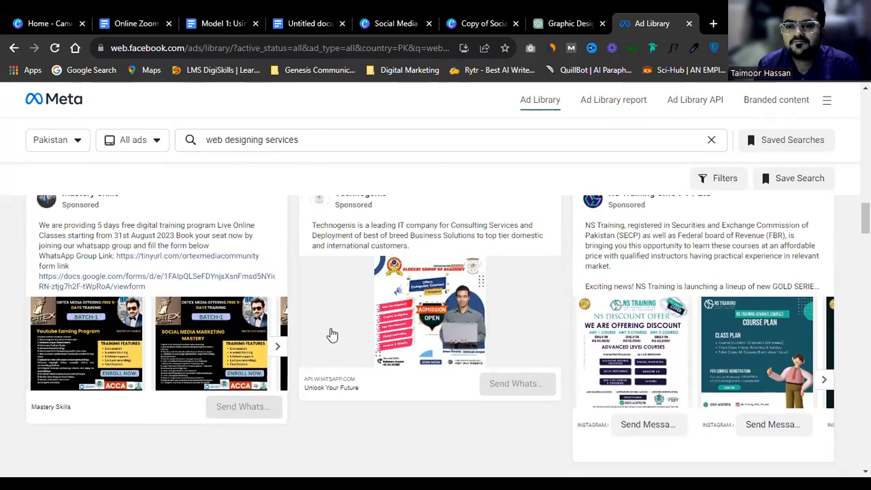
scroll(332, 334, down, 5)
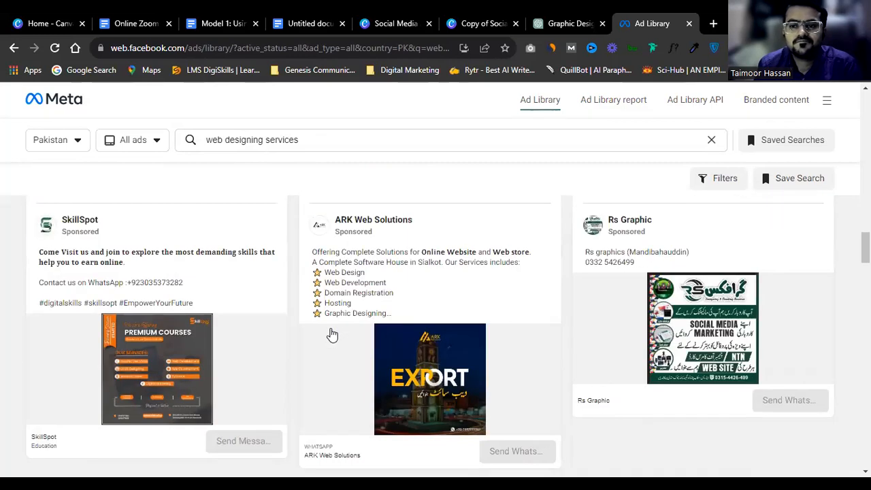
scroll(727, 315, up, 2)
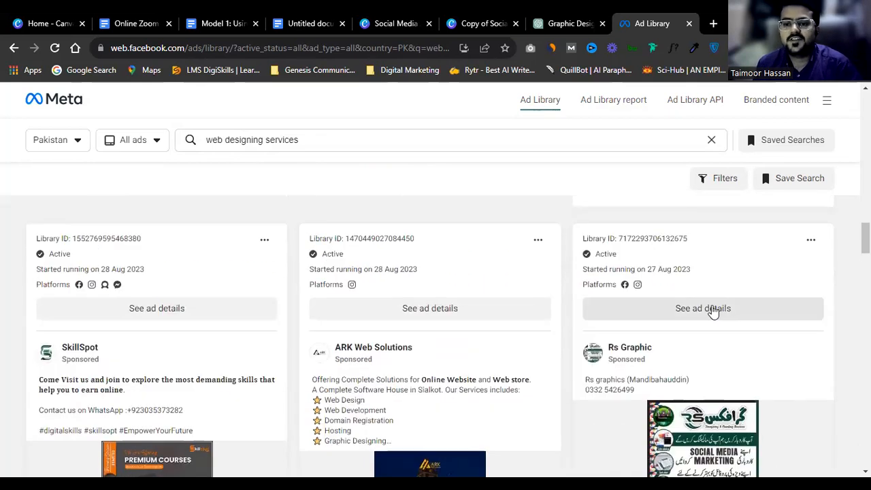
Step: Open and read the Rs Graphic ad's full details, then close them
right_click(712, 310)
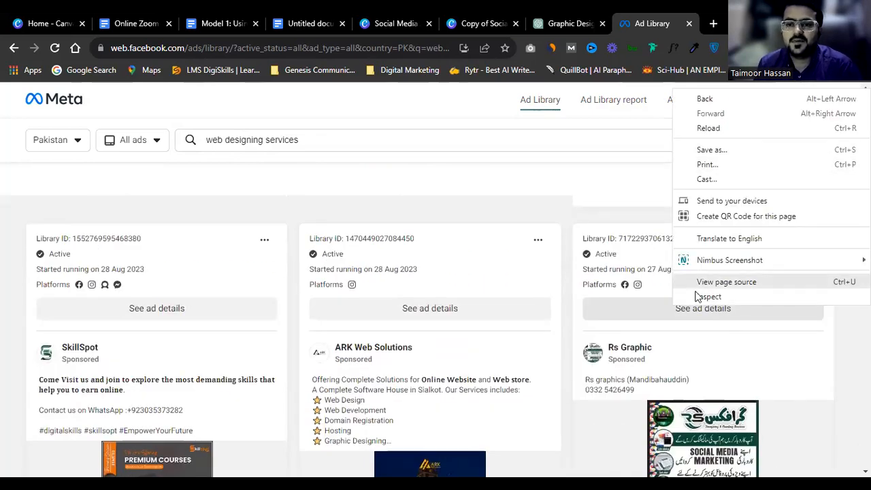
click(667, 315)
click(665, 314)
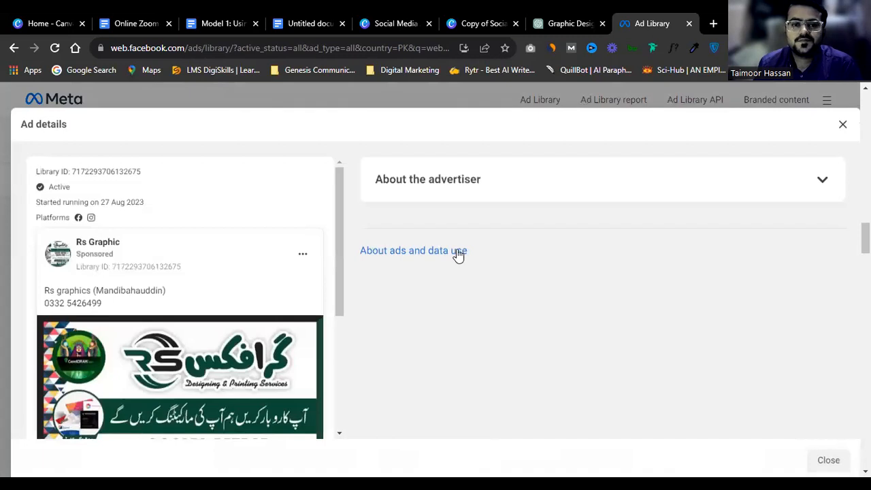
scroll(295, 310, down, 2)
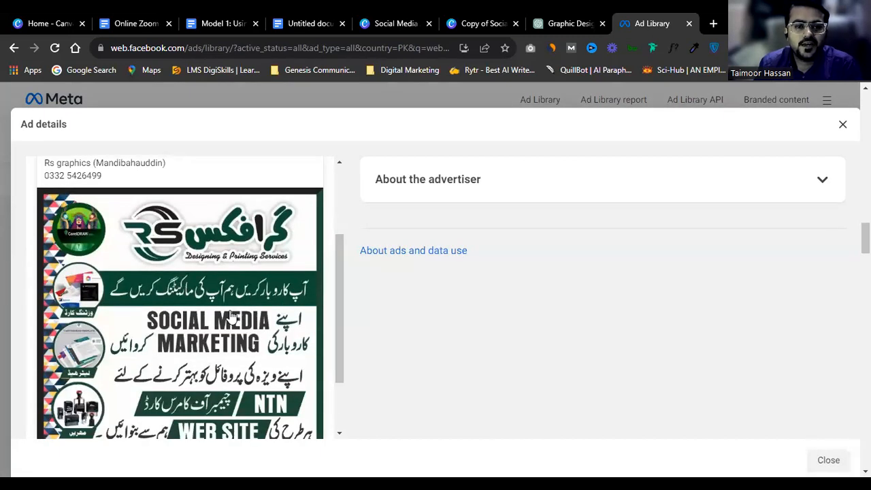
scroll(228, 317, down, 1)
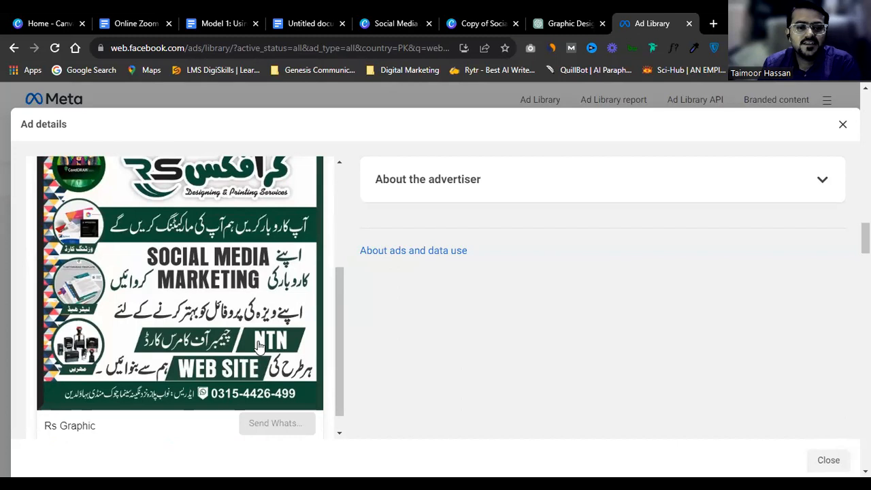
scroll(199, 348, up, 1)
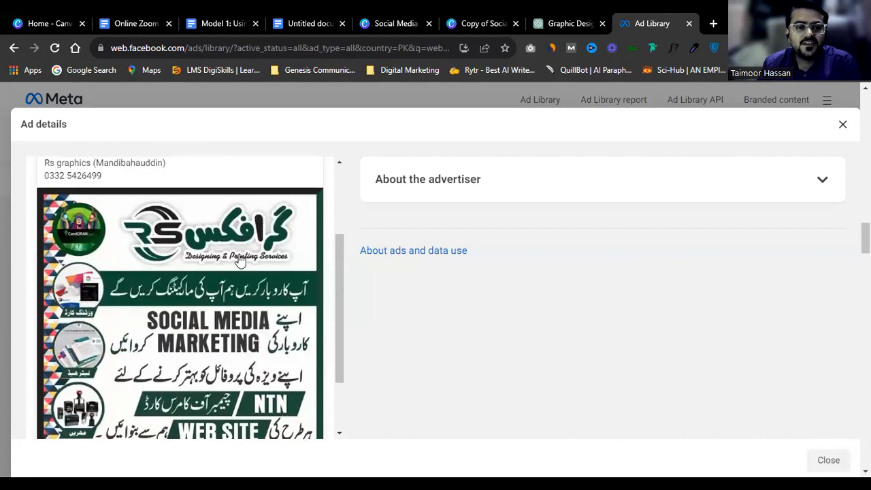
scroll(239, 260, up, 2)
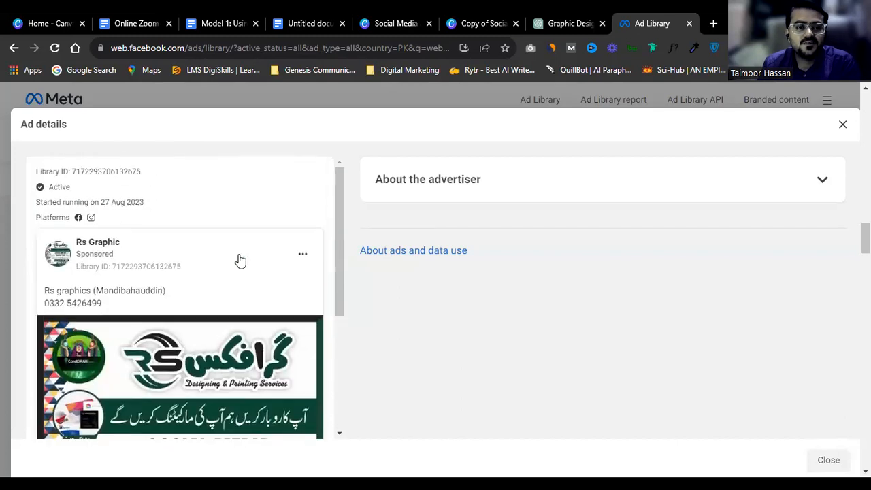
click(301, 102)
Step: Scroll the results further down to the Current Media Solutions ad
scroll(336, 307, down, 5)
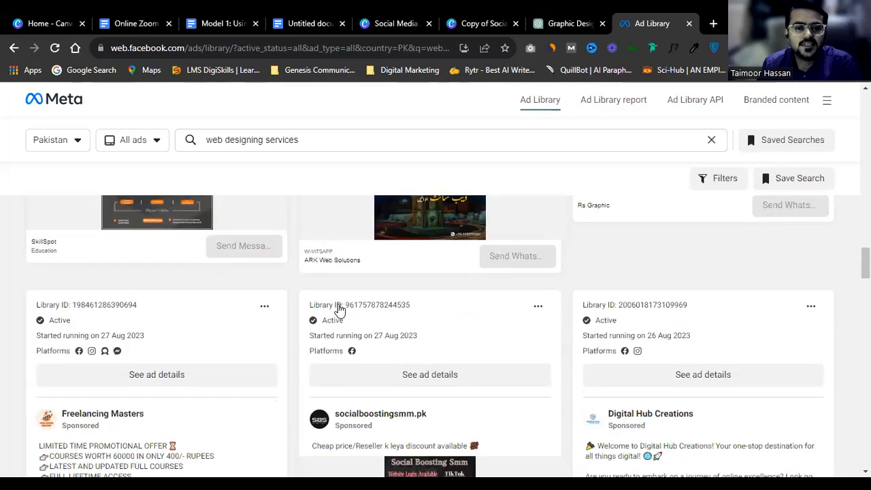
scroll(339, 309, down, 3)
scroll(337, 308, down, 3)
scroll(336, 307, up, 3)
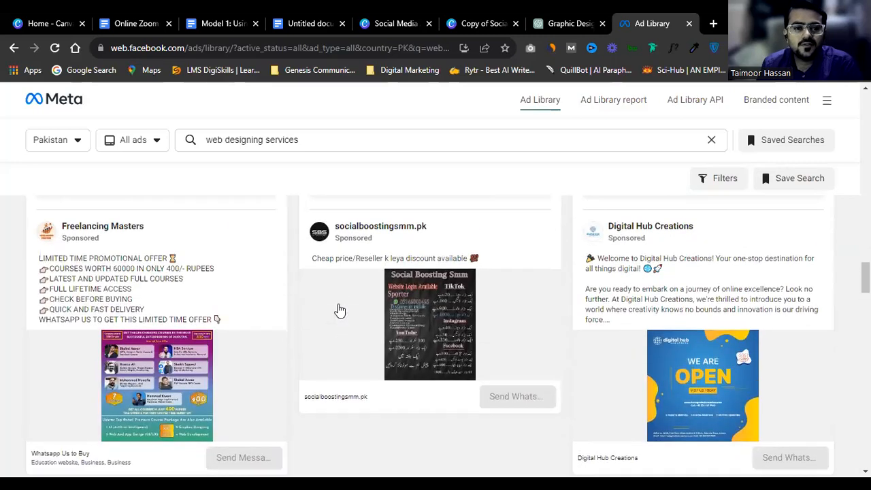
scroll(332, 317, down, 6)
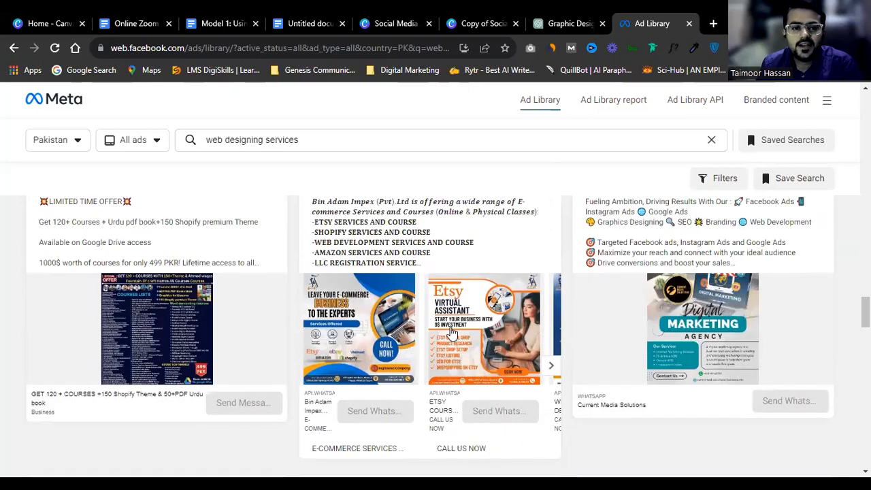
scroll(451, 331, down, 5)
scroll(444, 299, up, 2)
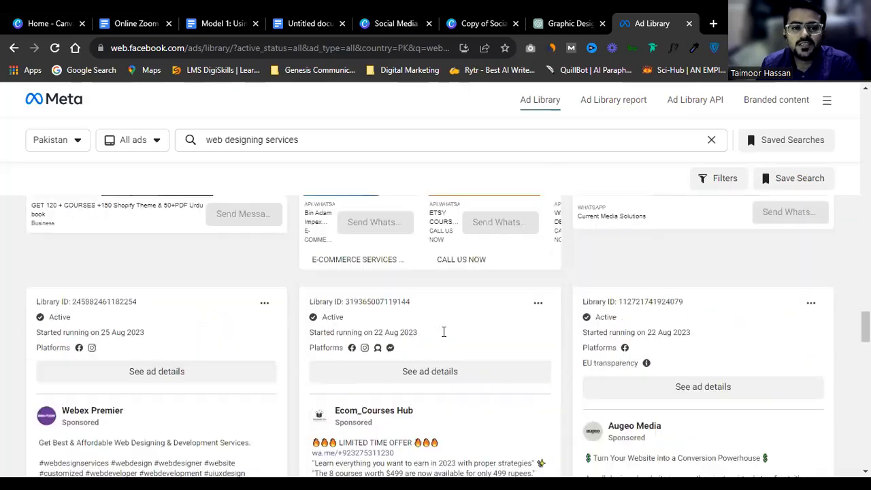
scroll(443, 331, up, 5)
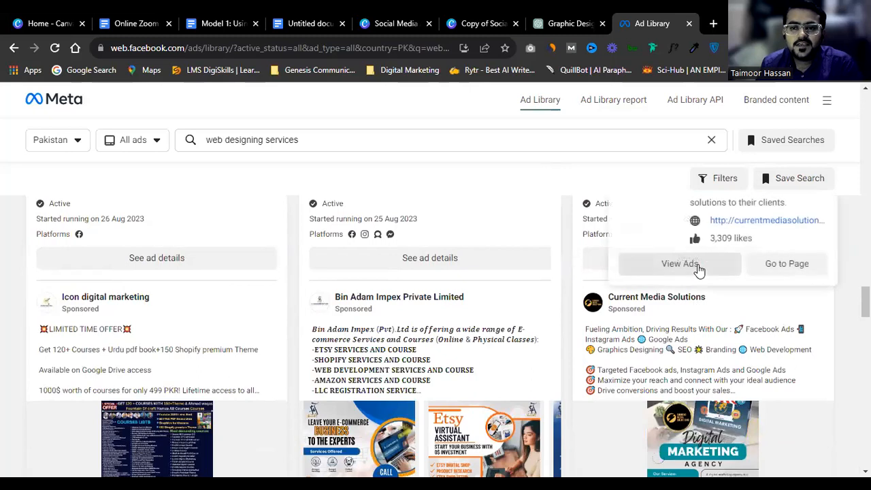
Step: List and browse every ad run by Current Media Solutions
click(699, 270)
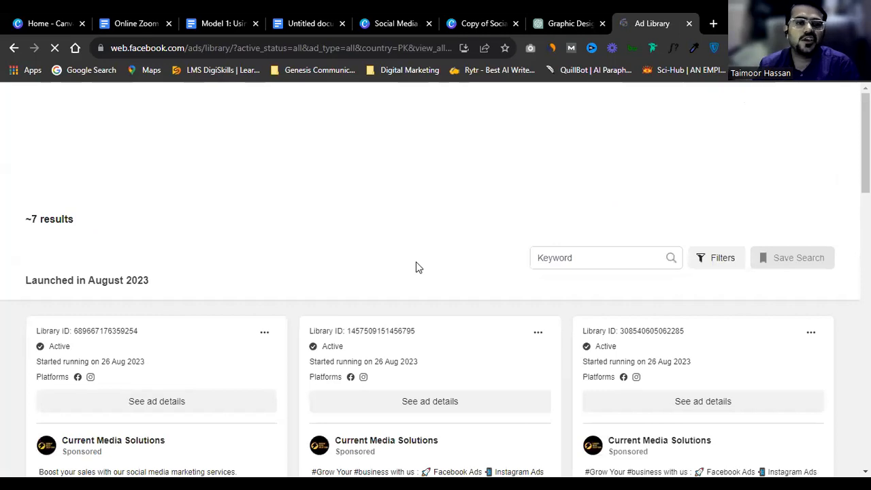
scroll(419, 267, down, 6)
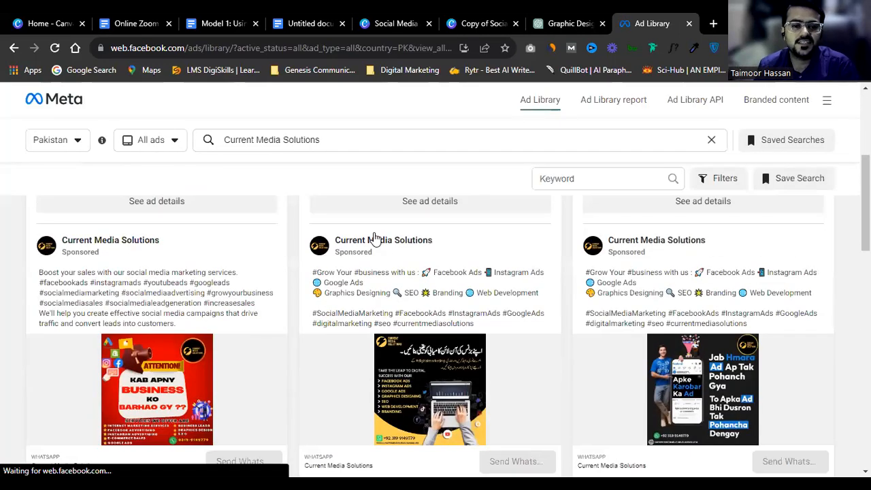
scroll(521, 346, up, 3)
scroll(517, 359, down, 2)
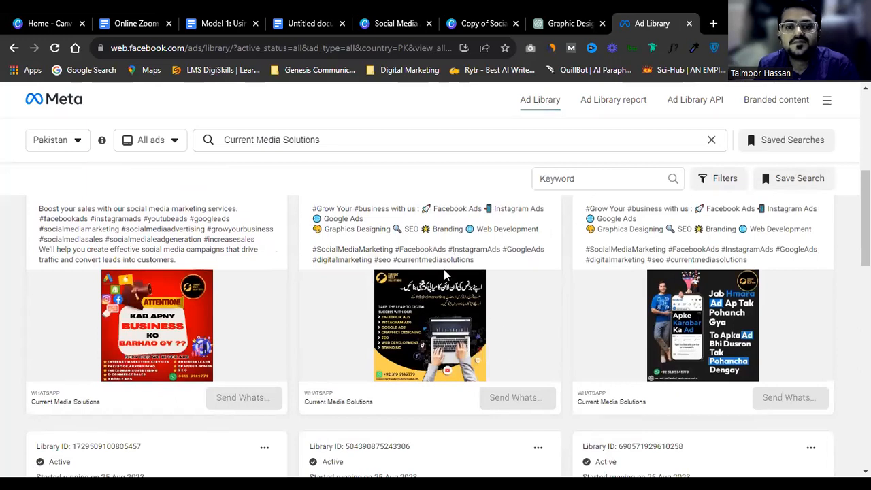
scroll(447, 292, up, 2)
Step: Open the laptop ad's details and read its web, SEO and ads services
click(415, 272)
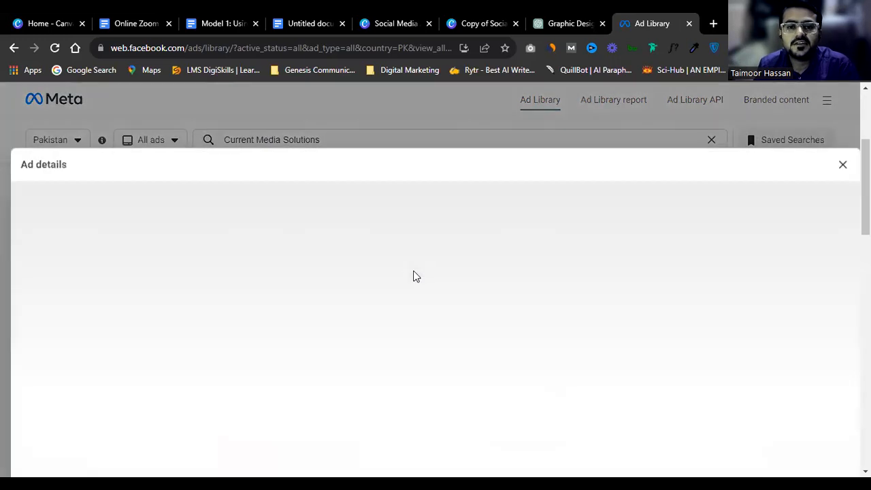
scroll(298, 315, down, 2)
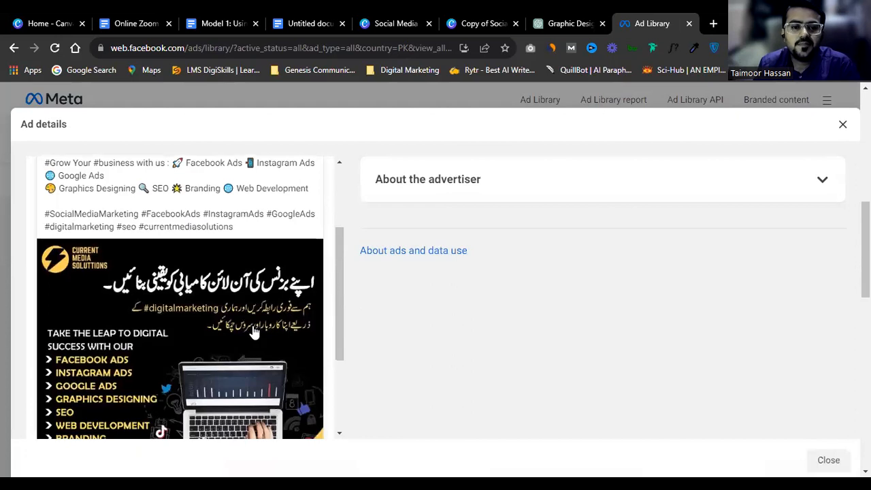
scroll(139, 300, down, 1)
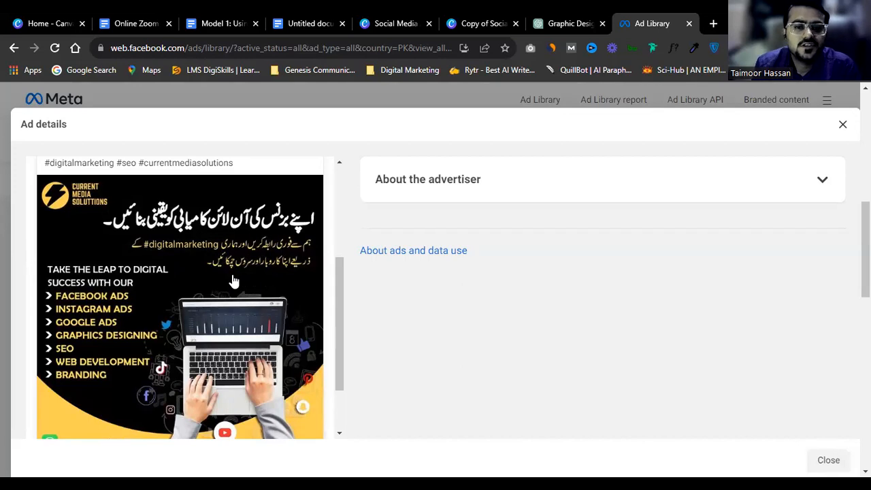
scroll(233, 280, down, 1)
scroll(244, 272, up, 4)
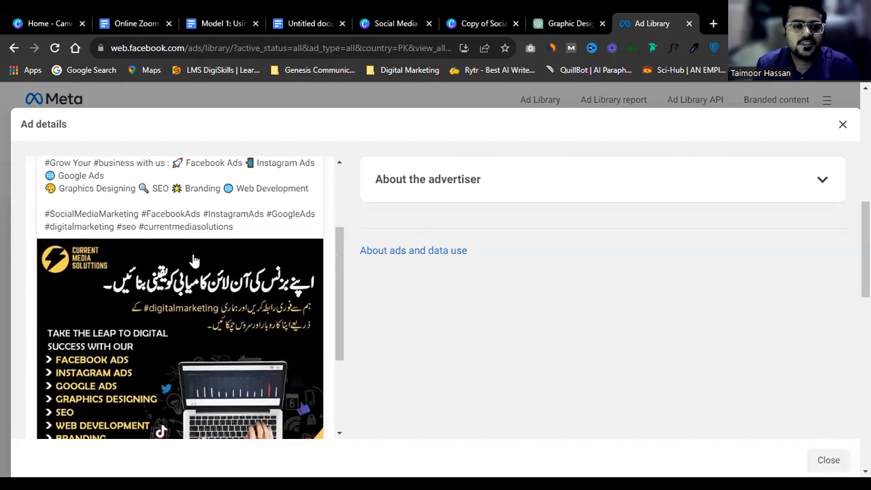
scroll(272, 252, down, 2)
scroll(246, 277, down, 1)
scroll(177, 248, up, 2)
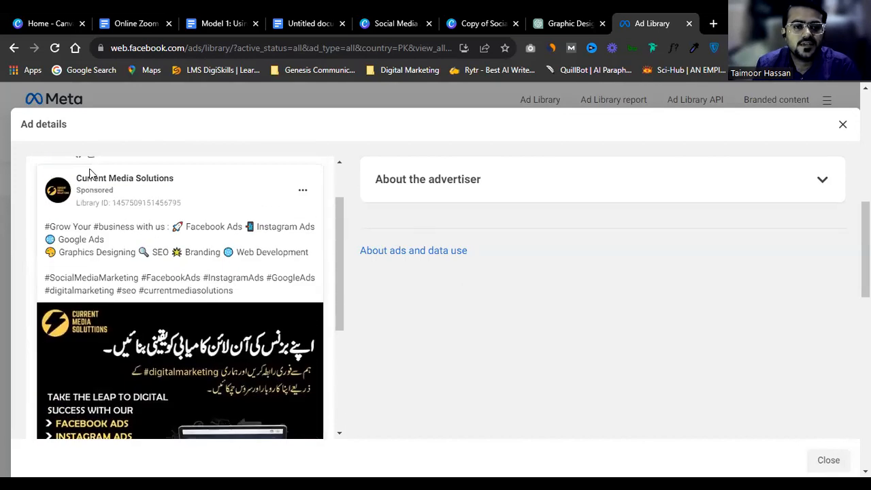
Step: Open the Current Media Solutions Facebook page and look over its content
click(103, 179)
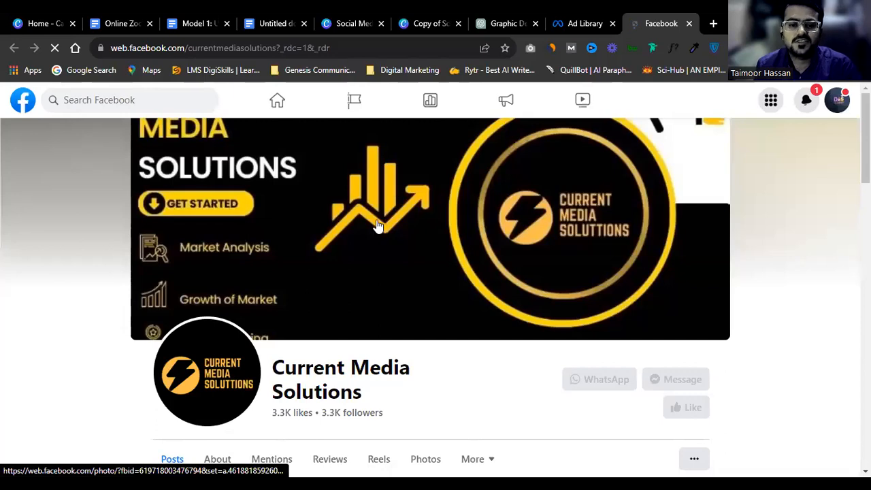
scroll(380, 264, down, 5)
scroll(501, 321, up, 5)
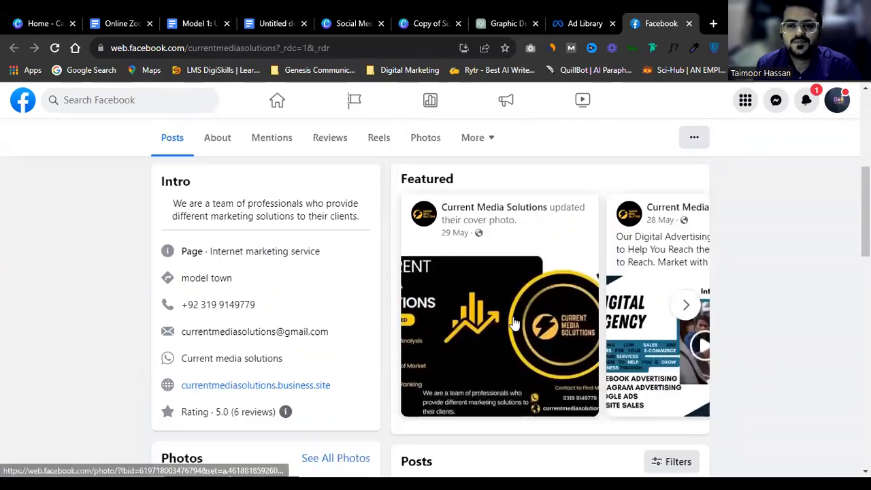
scroll(515, 323, down, 3)
scroll(514, 327, down, 10)
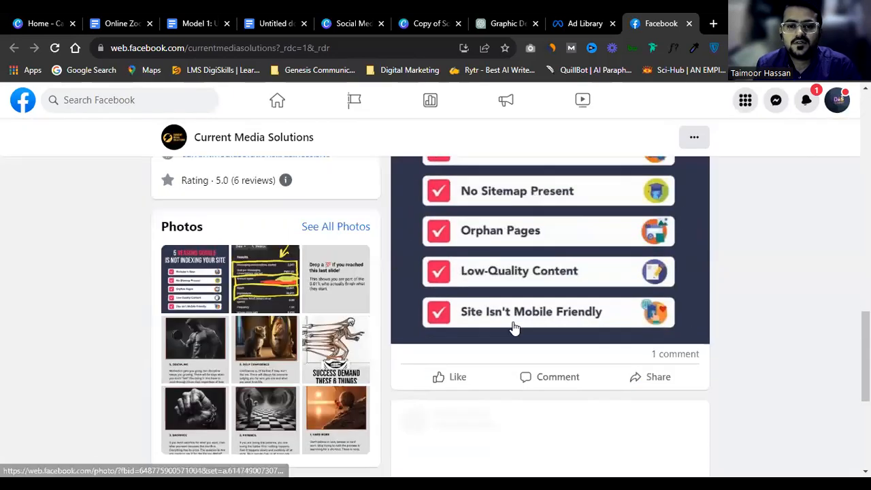
scroll(514, 329, up, 2)
scroll(516, 333, up, 8)
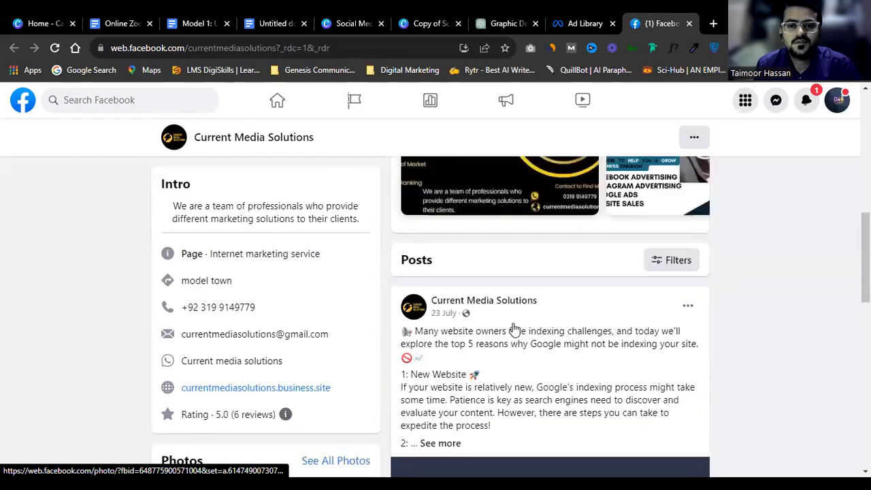
scroll(674, 355, up, 1)
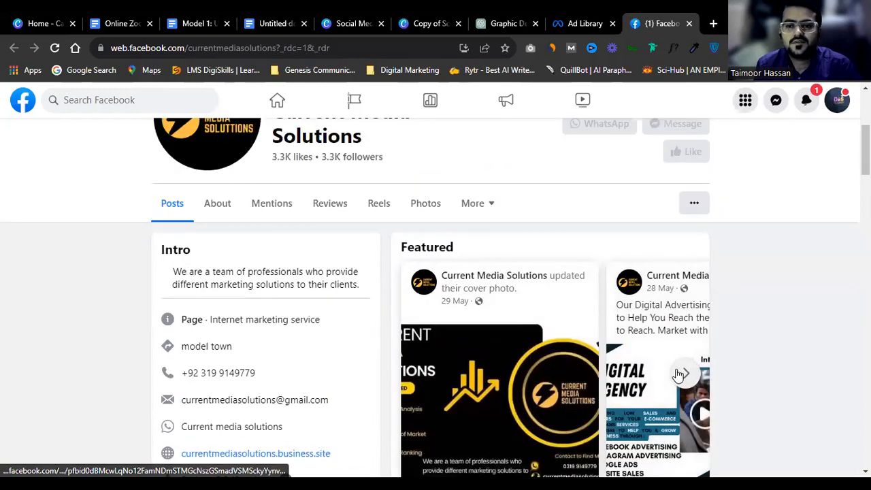
Step: Page through the Featured posts carousel, then show the page's Photos collection
click(685, 372)
click(684, 372)
scroll(633, 362, down, 4)
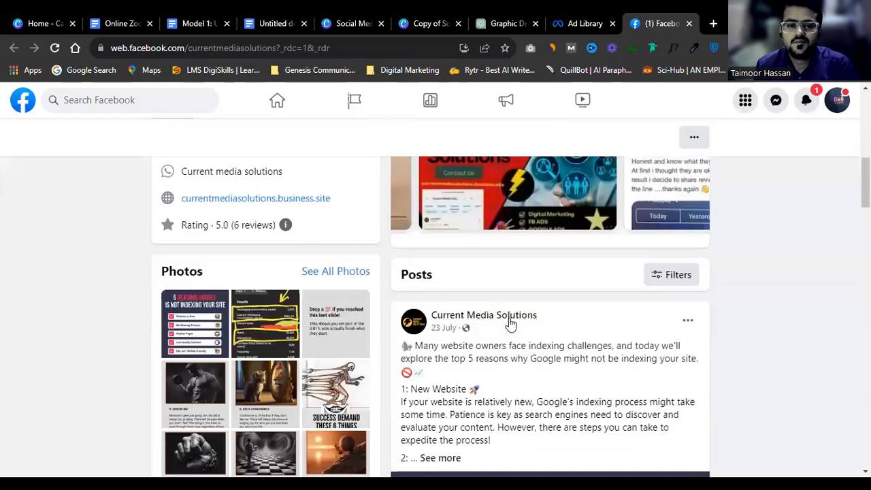
scroll(402, 309, up, 4)
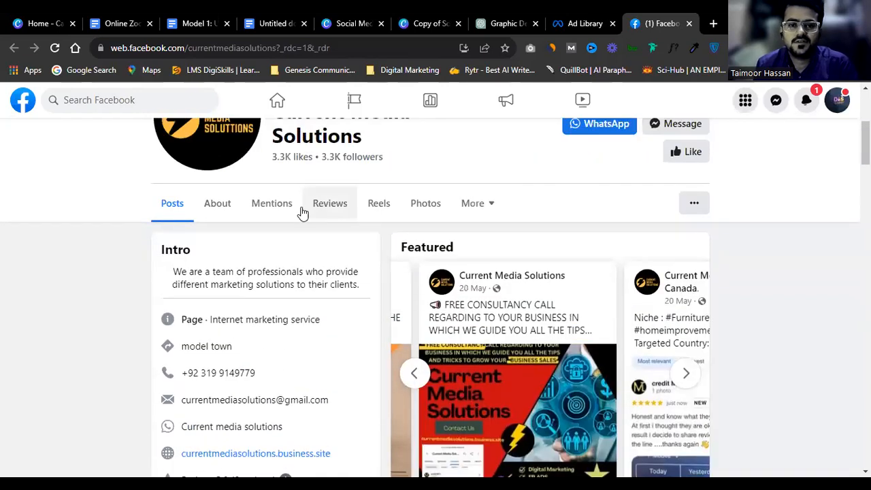
click(412, 208)
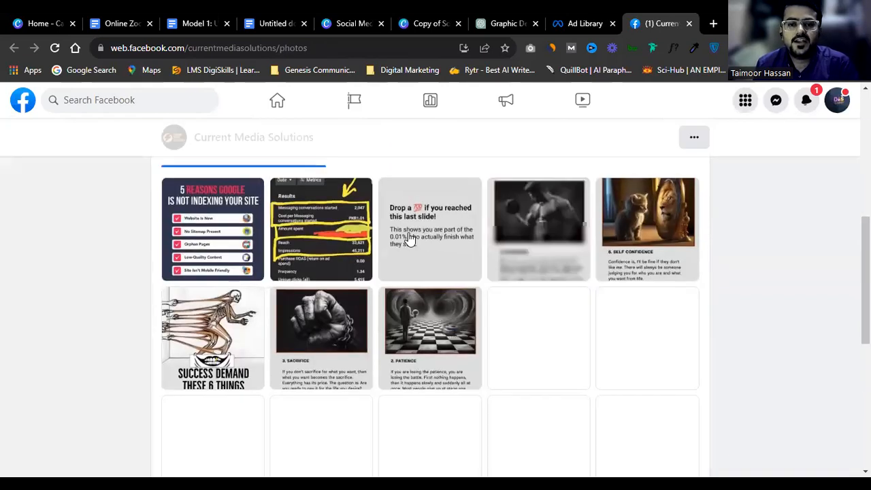
scroll(408, 238, down, 5)
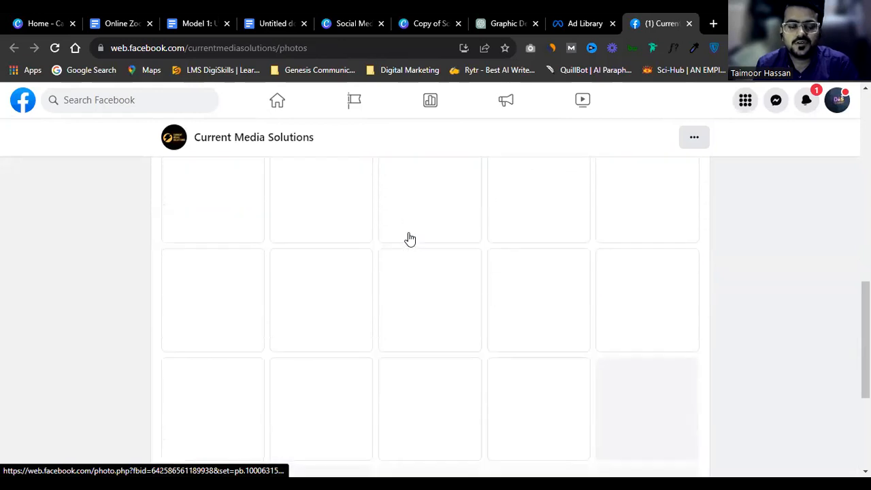
scroll(409, 238, up, 3)
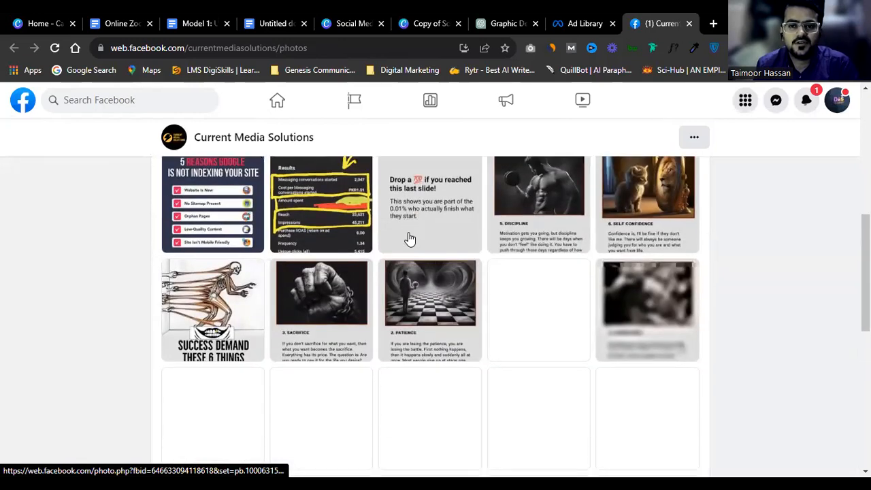
scroll(409, 239, up, 1)
scroll(408, 238, down, 3)
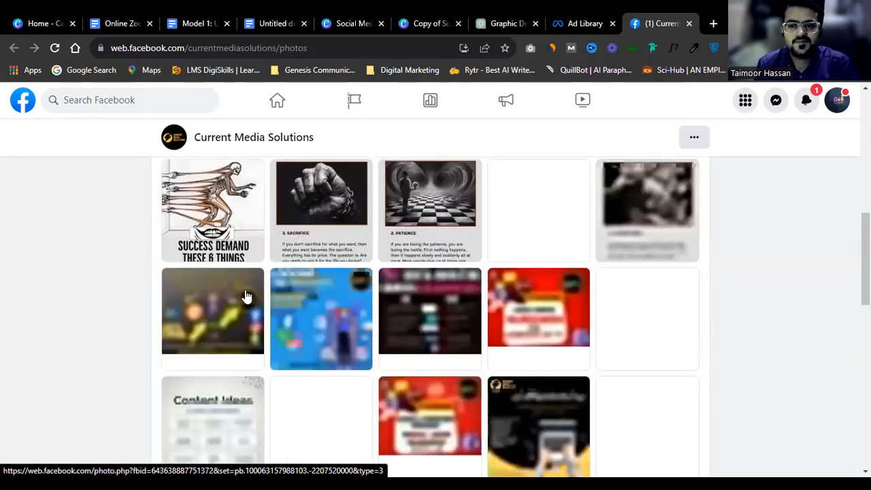
scroll(247, 295, down, 2)
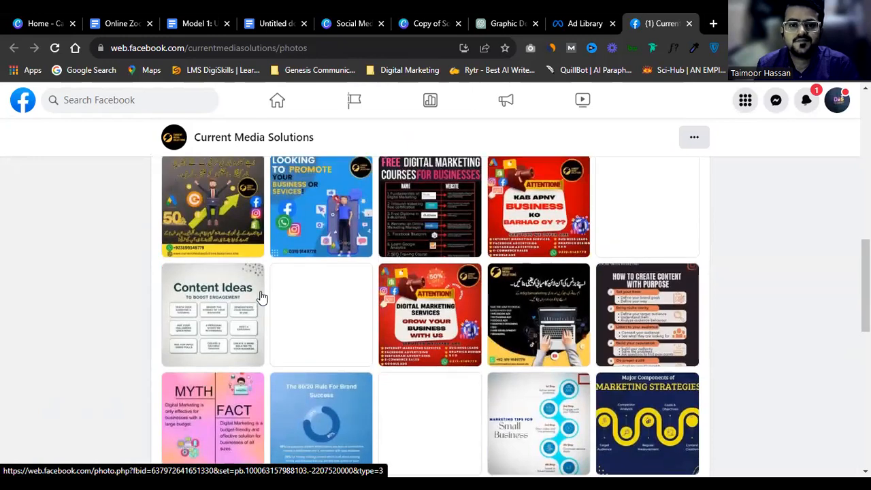
scroll(265, 295, up, 1)
scroll(238, 281, down, 3)
scroll(237, 279, down, 8)
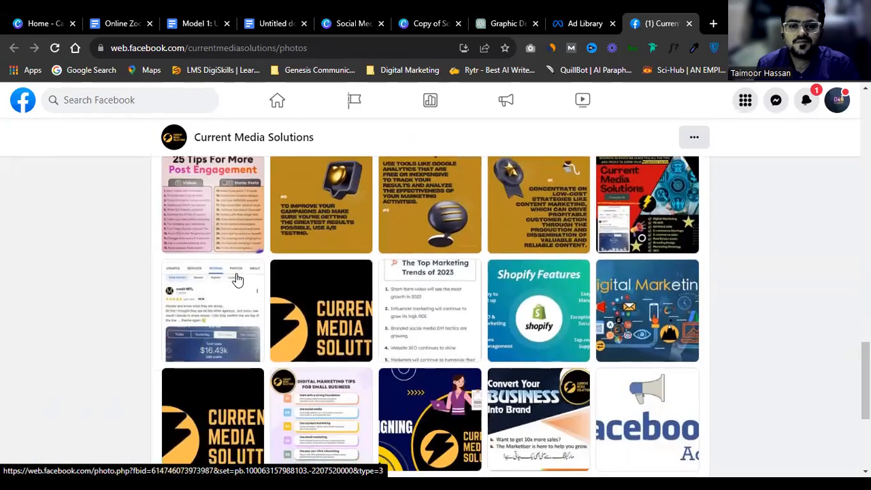
scroll(237, 279, down, 3)
scroll(237, 279, down, 2)
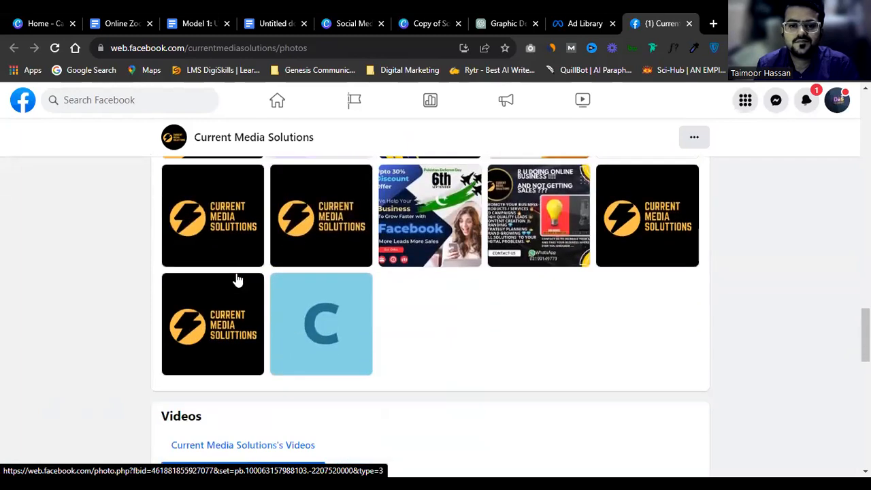
scroll(237, 279, up, 8)
scroll(237, 279, down, 3)
scroll(237, 279, up, 6)
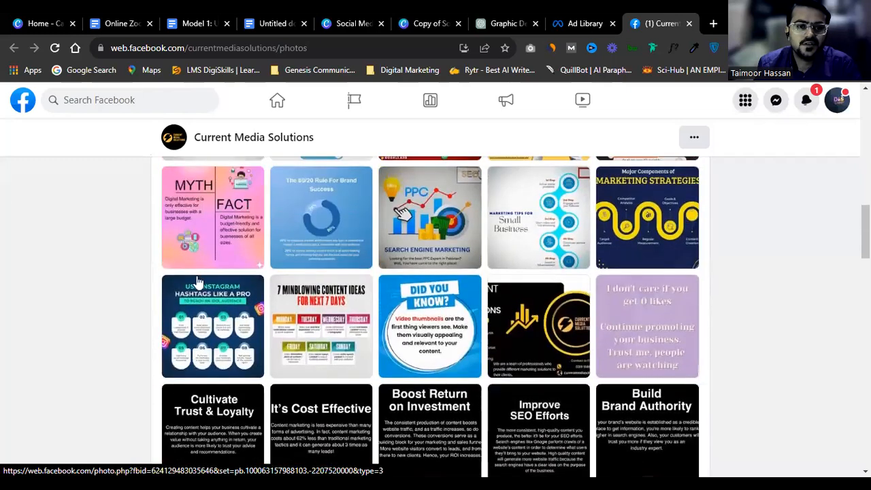
scroll(197, 279, up, 4)
click(206, 265)
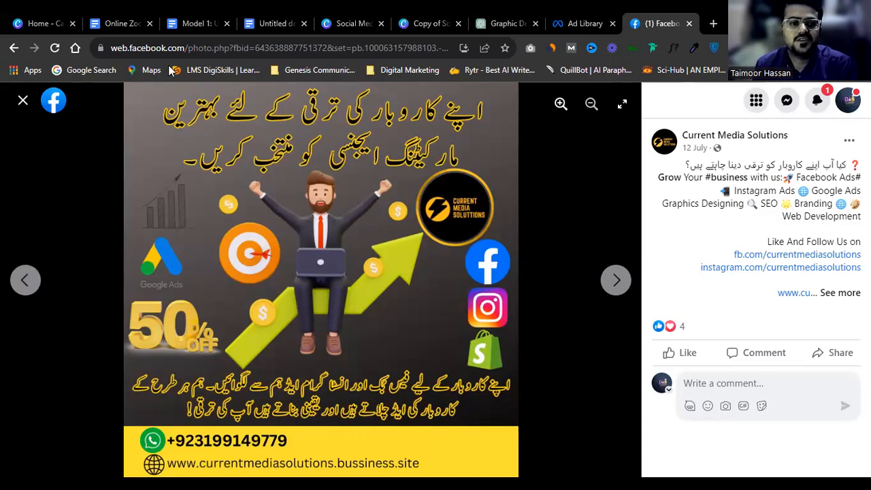
click(23, 103)
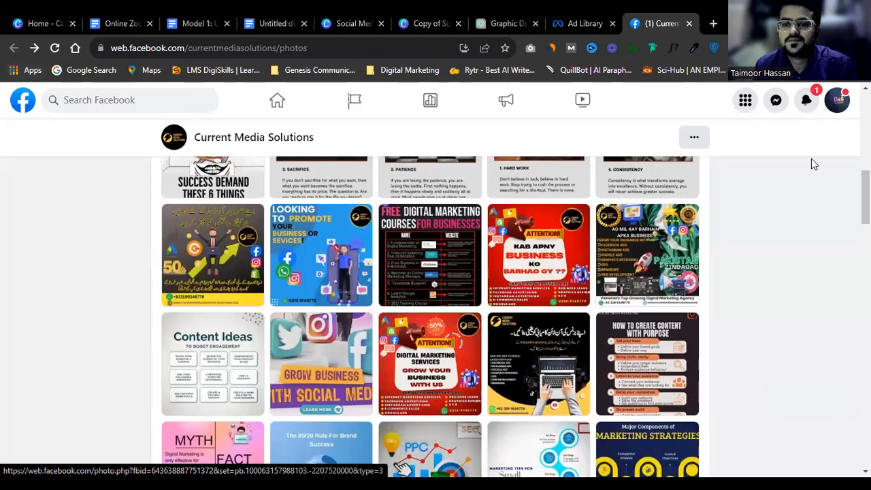
click(584, 24)
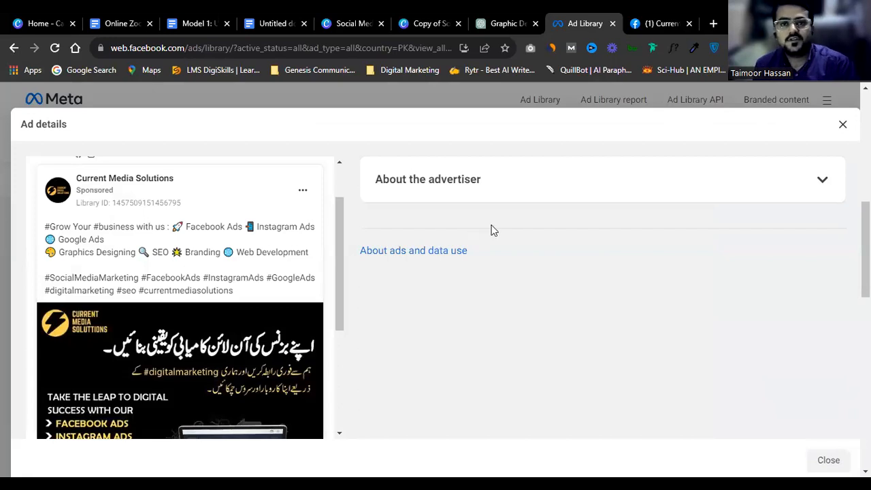
Step: Close the ad details to return to the Current Media Solutions ads
click(495, 100)
scroll(392, 249, down, 5)
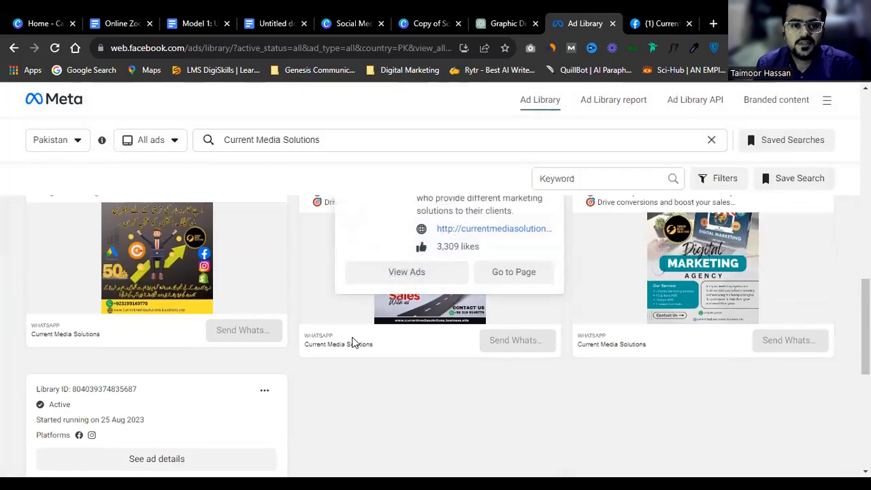
scroll(352, 342, down, 3)
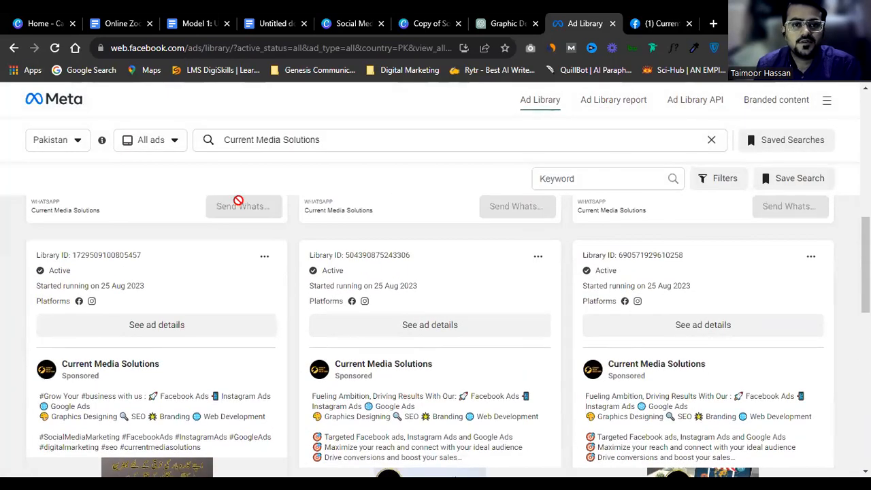
Step: Replace the 'Current Media Solutions' search with a new query starting 'web des'
click(224, 144)
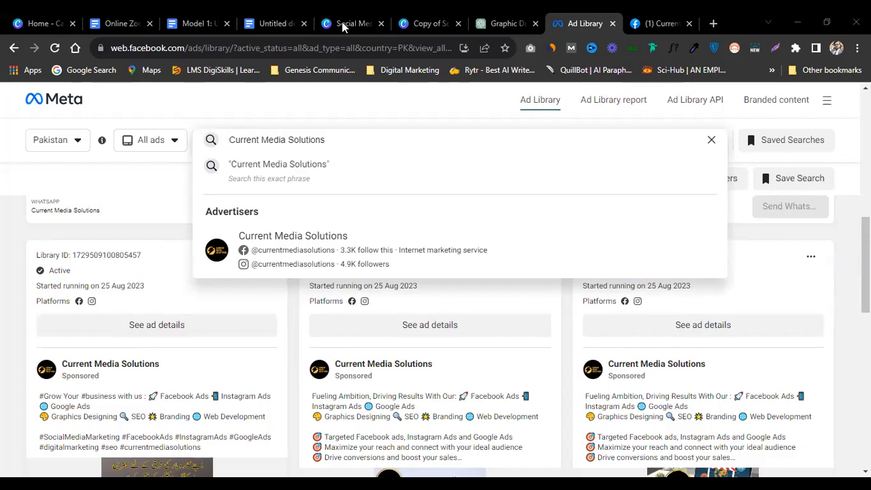
scroll(361, 387, down, 1)
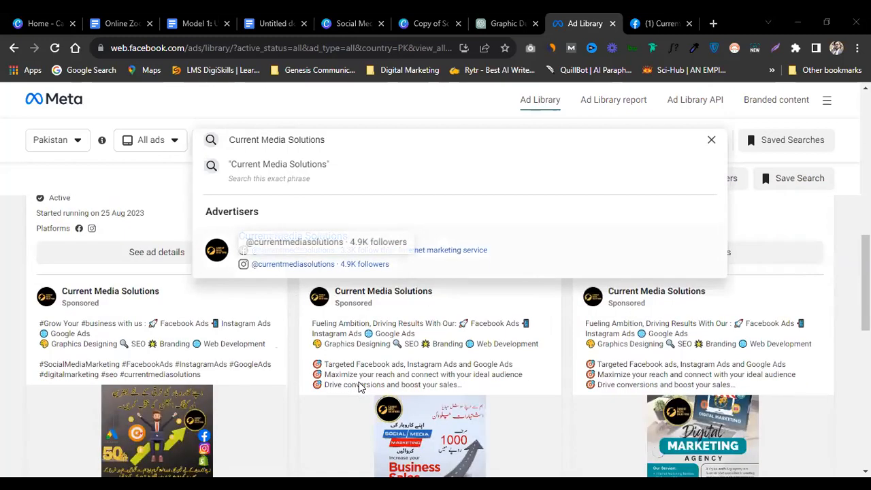
triple_click(308, 143)
text(we)
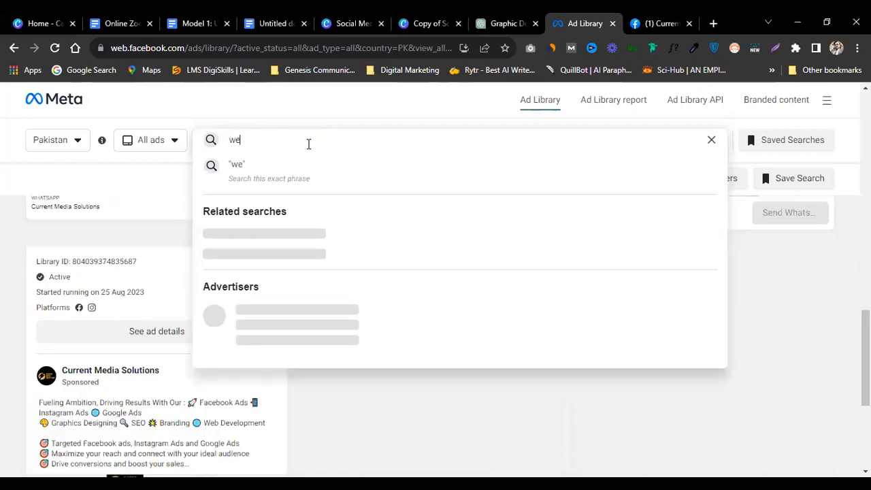
text(b designing services)
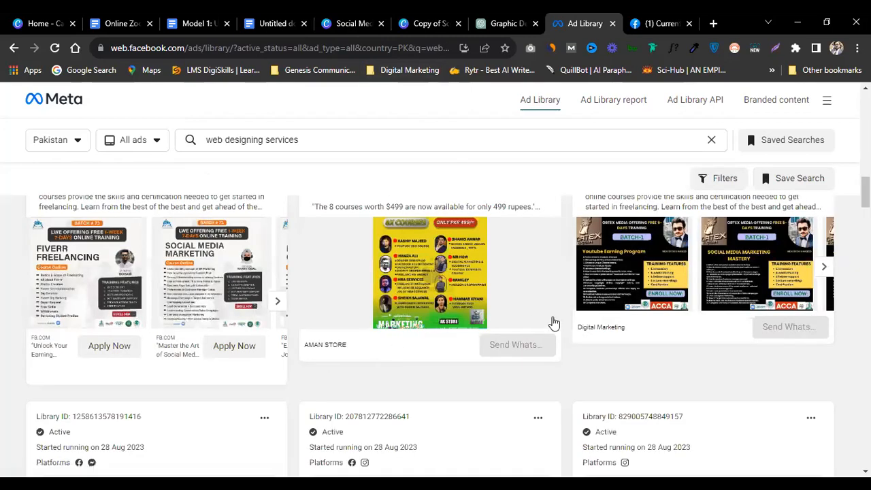
Step: Scroll through the 'web designing services' results
scroll(551, 327, down, 6)
scroll(547, 331, down, 10)
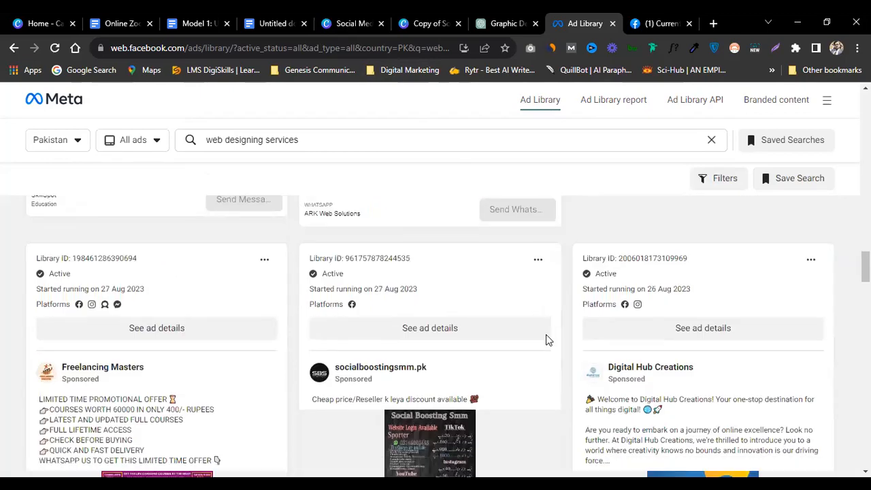
scroll(544, 341, down, 10)
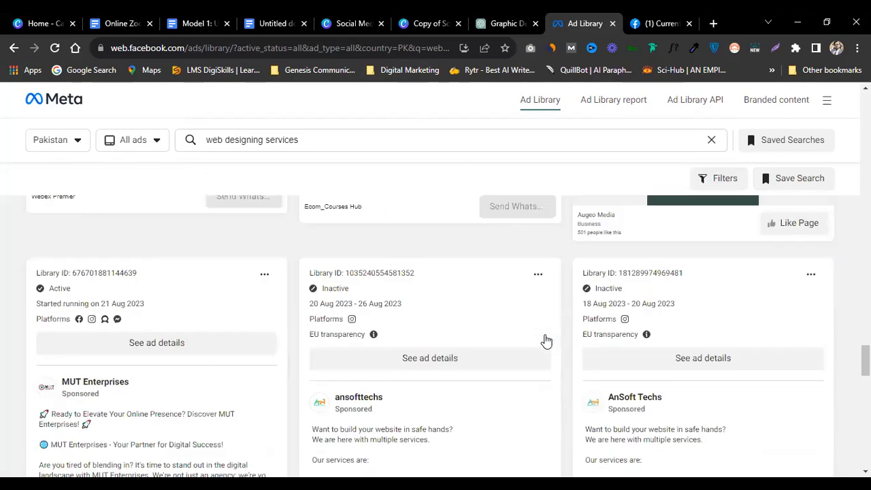
scroll(545, 340, down, 5)
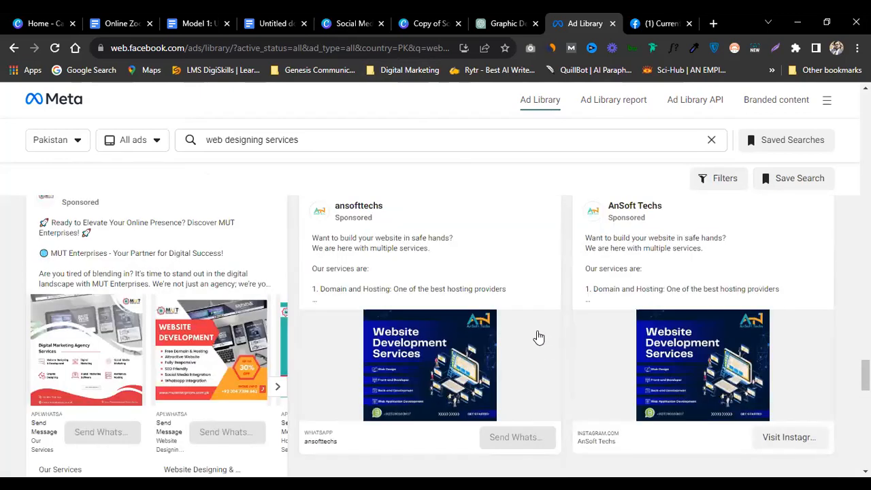
scroll(392, 269, up, 2)
Step: Review the AnSoft Techs 'Website Development Services' ad details, then close them
click(431, 232)
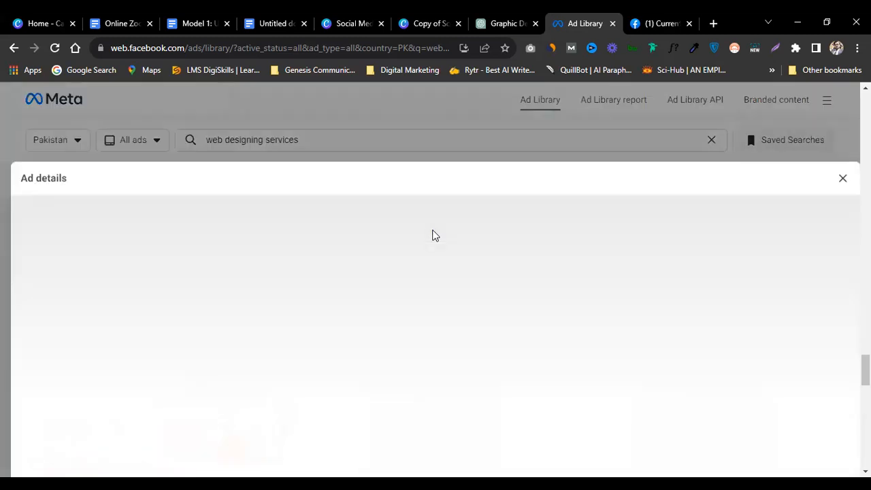
scroll(204, 276, down, 4)
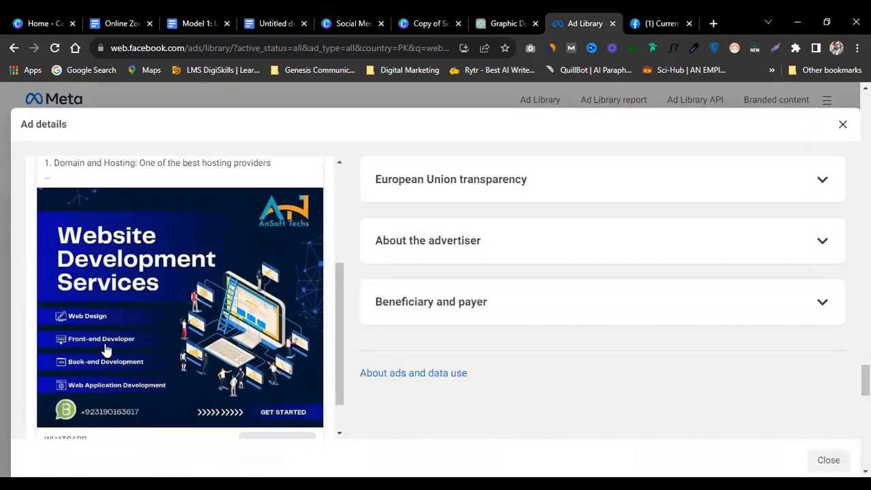
scroll(136, 394, up, 3)
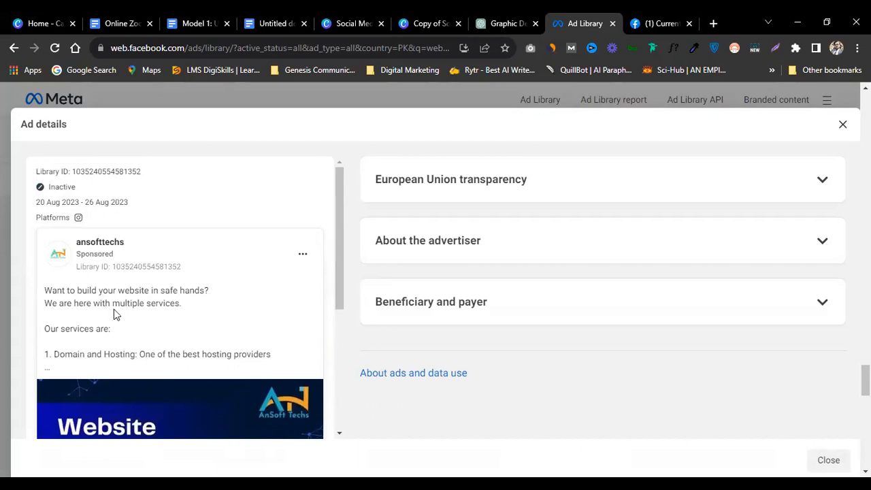
scroll(152, 306, down, 2)
scroll(154, 315, up, 1)
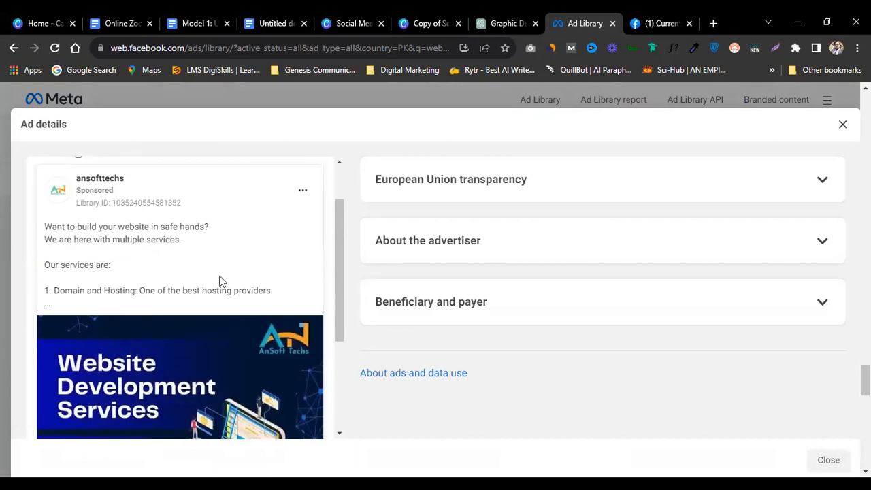
click(255, 98)
scroll(412, 311, down, 5)
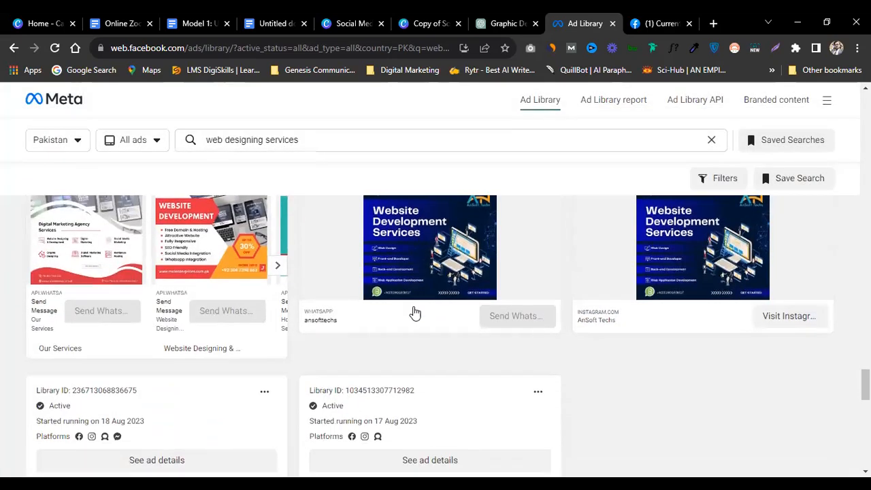
scroll(245, 143, up, 3)
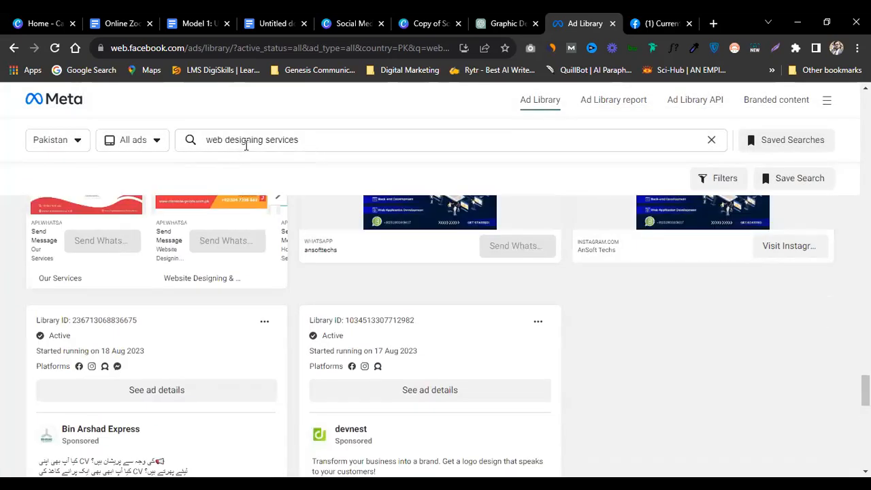
Step: Change the search to 'web development services' and run it
click(249, 141)
double_click(248, 140)
text(develop)
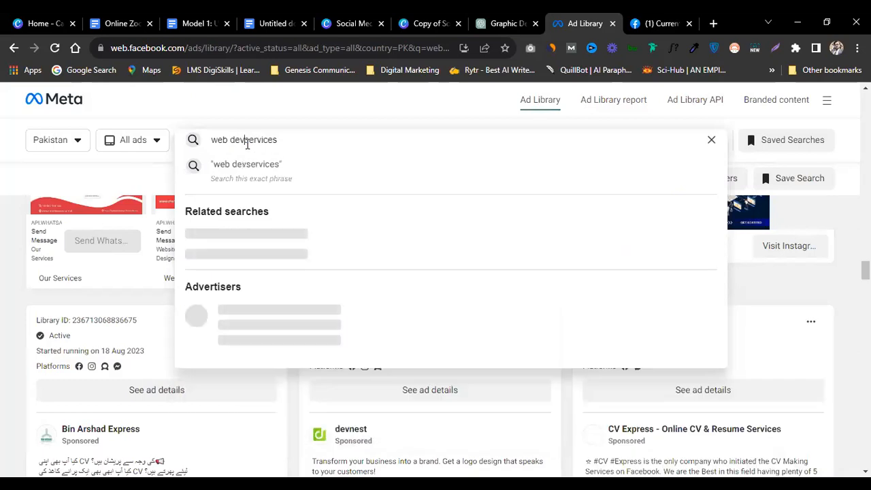
text(ment)
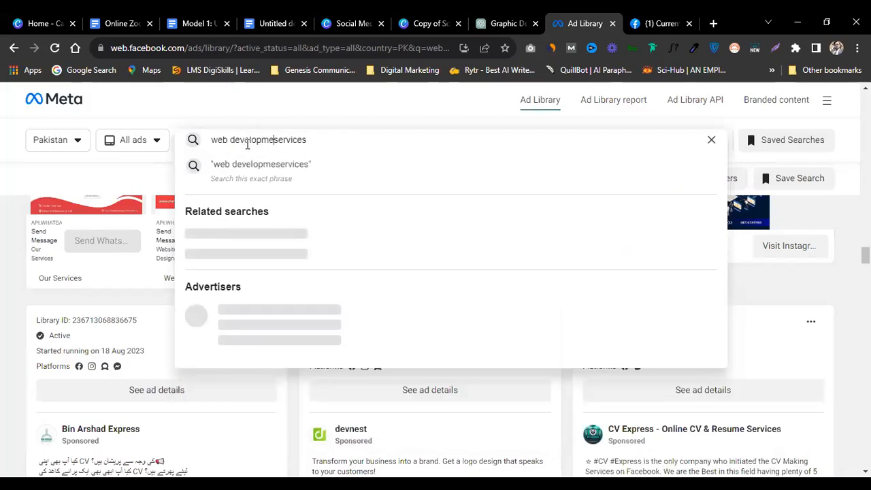
key(Return)
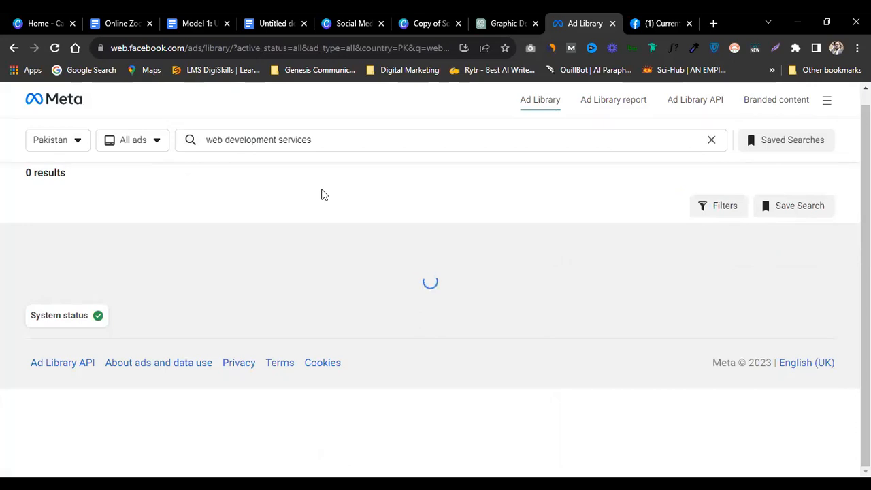
scroll(348, 270, down, 2)
scroll(350, 272, up, 6)
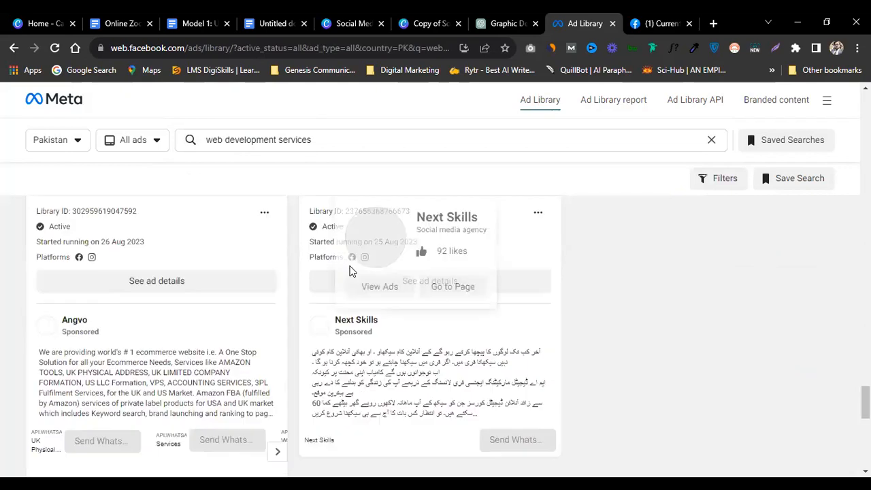
scroll(167, 342, down, 10)
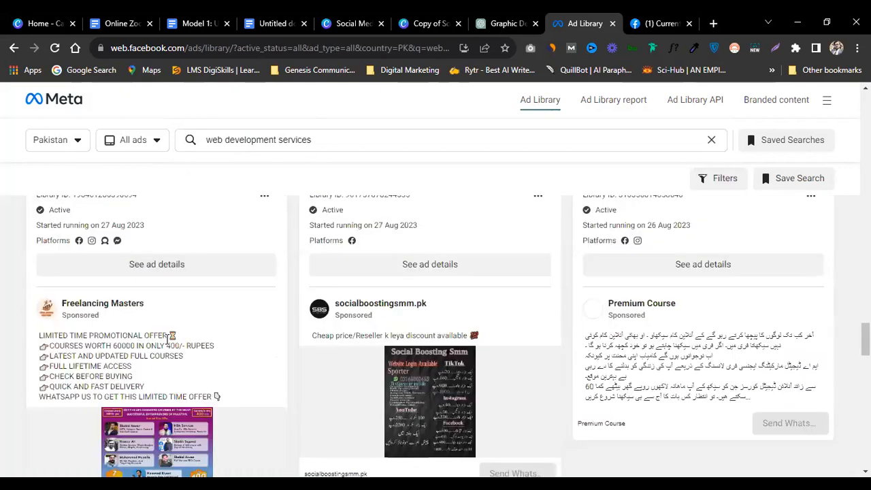
scroll(167, 342, up, 5)
click(331, 144)
key(Return)
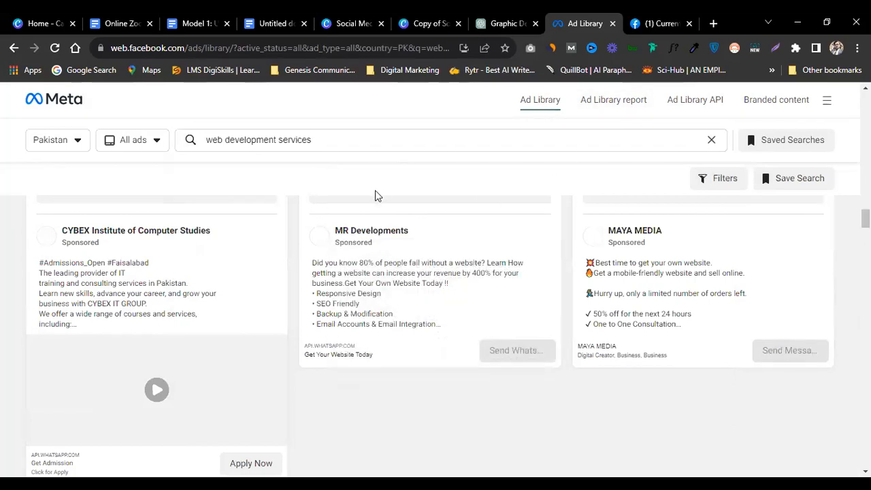
Step: Browse the roughly 120 results and open the MR Developments ad's details
scroll(375, 196, down, 15)
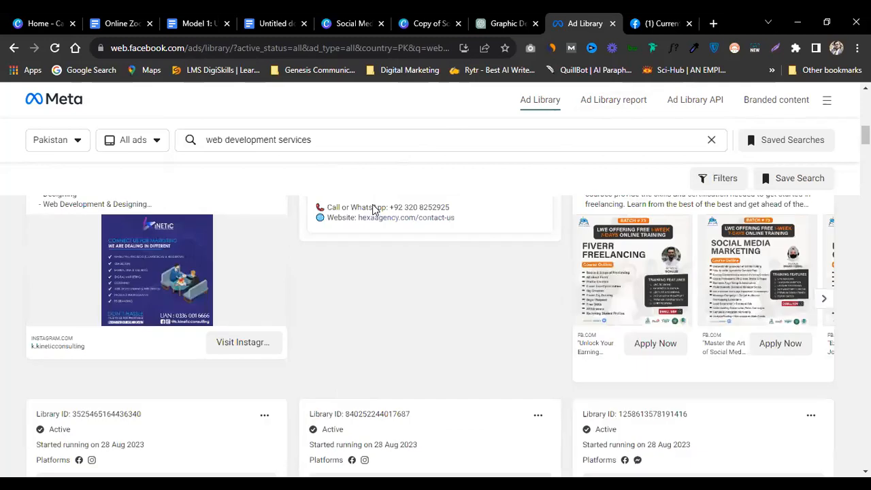
scroll(353, 163, up, 10)
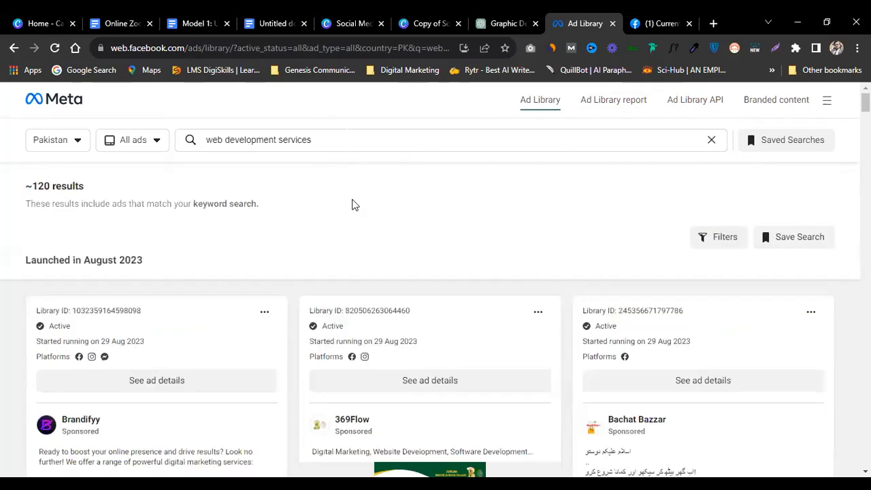
scroll(353, 204, down, 4)
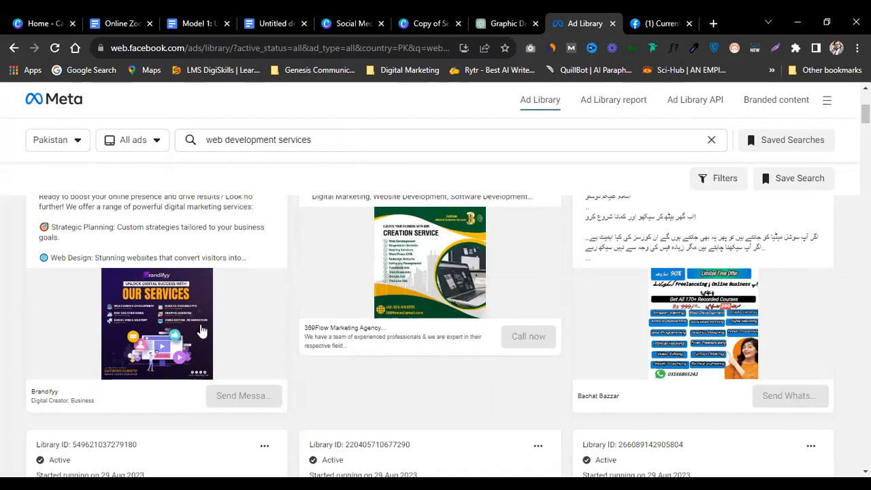
scroll(422, 277, down, 7)
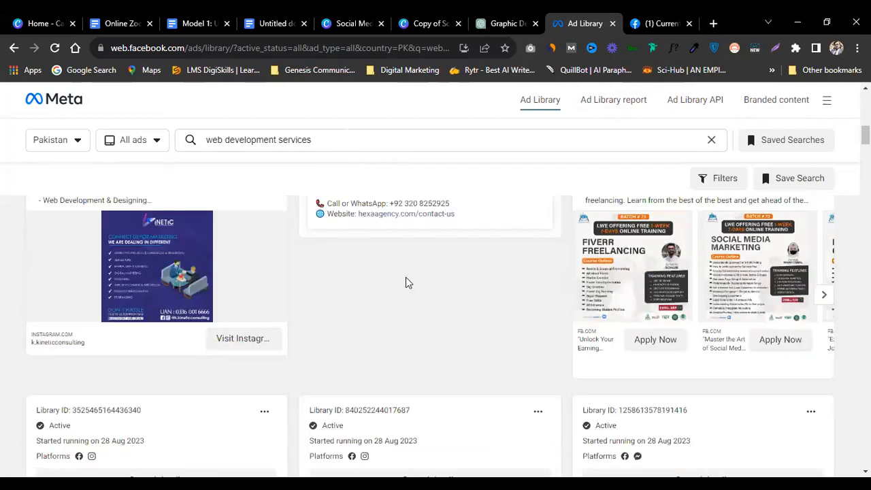
scroll(405, 277, down, 7)
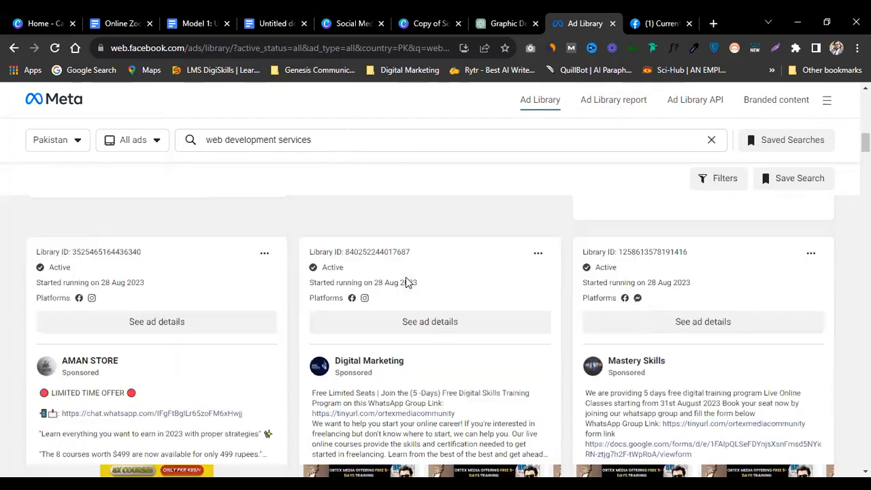
scroll(405, 283, down, 10)
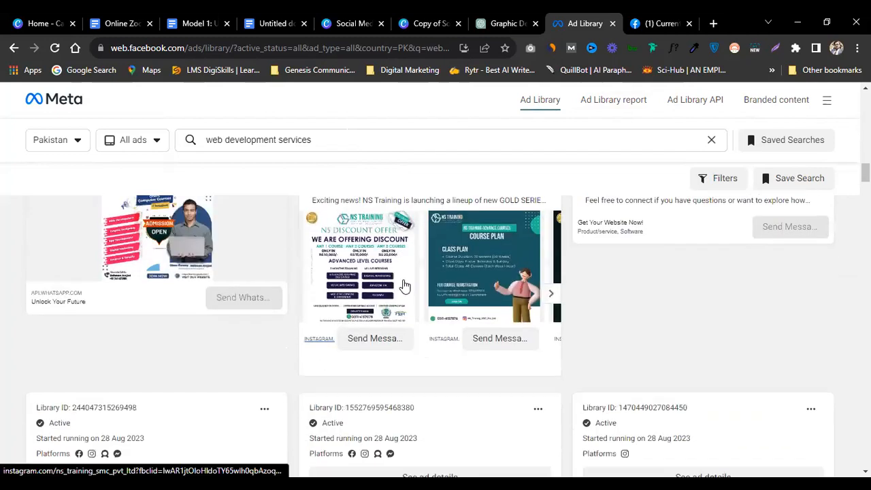
scroll(405, 284, down, 7)
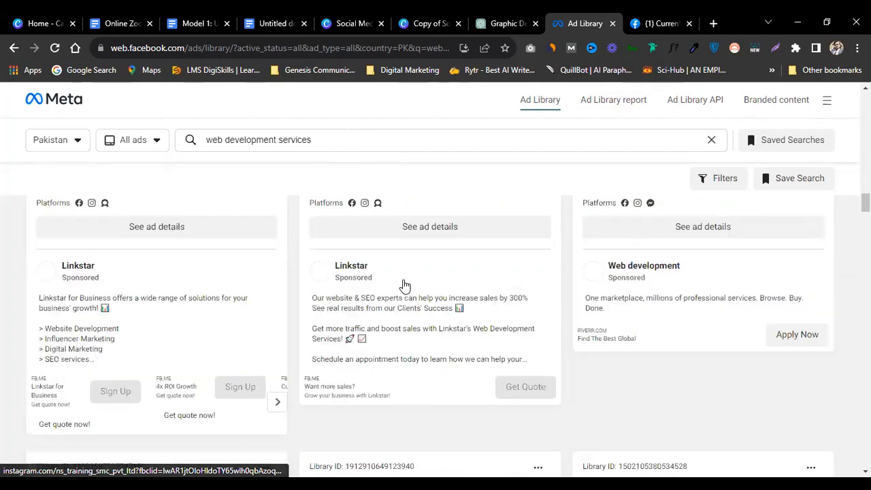
scroll(404, 282, down, 3)
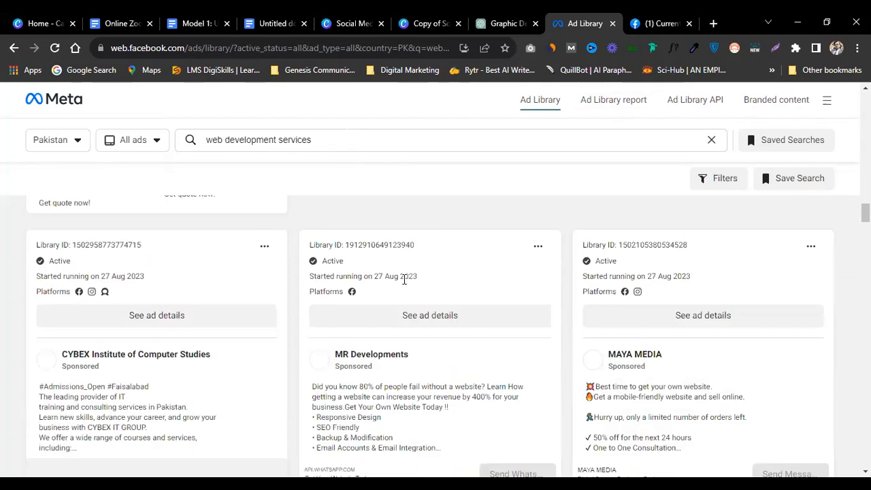
scroll(415, 319, down, 2)
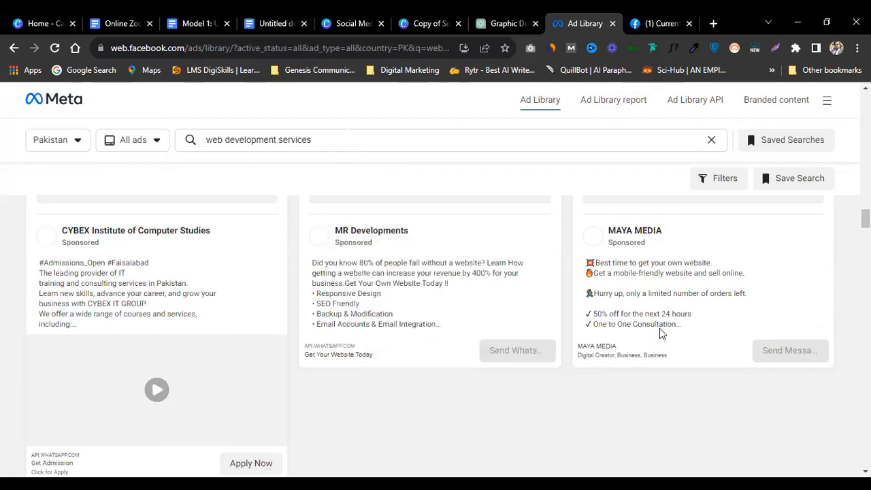
scroll(391, 289, up, 1)
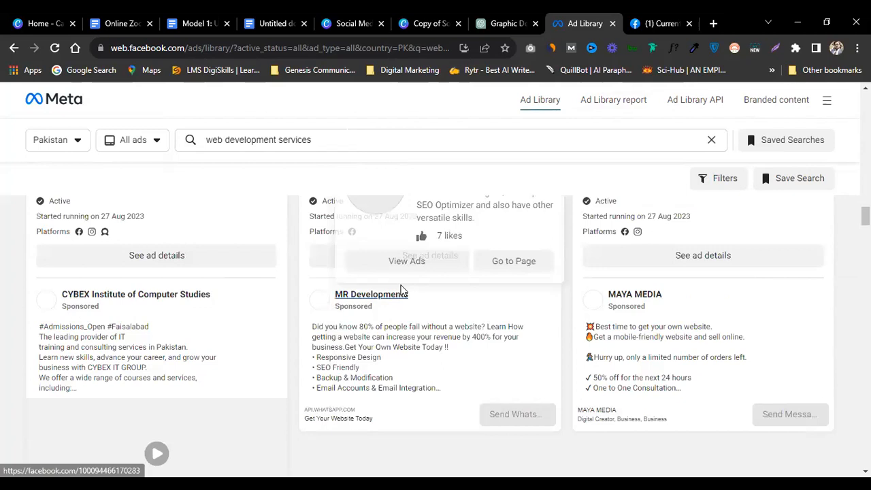
scroll(323, 319, up, 1)
click(346, 327)
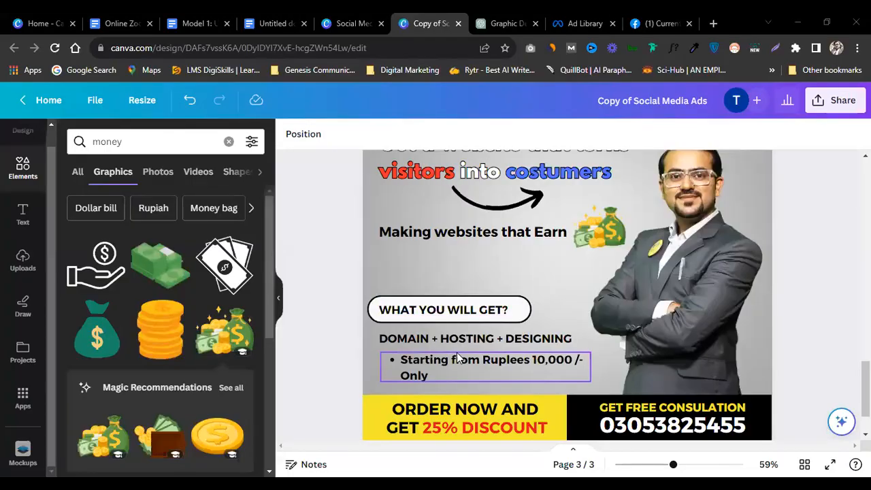
click(406, 309)
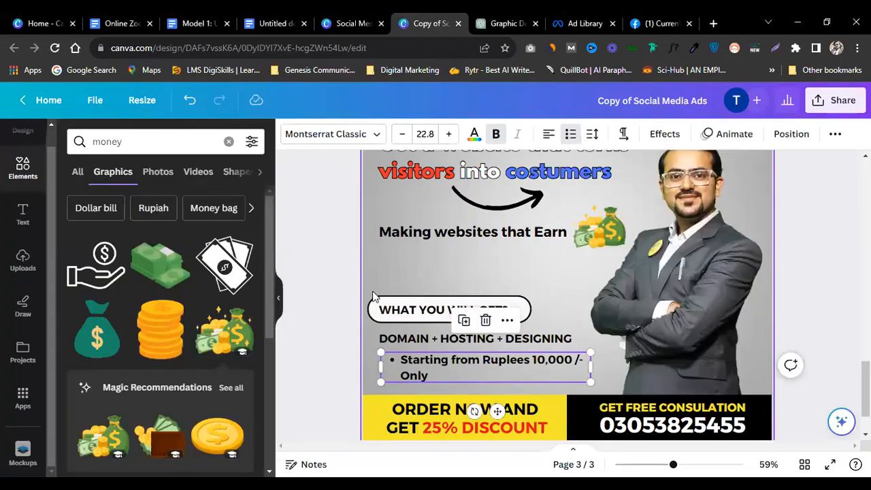
Step: Paste the services copy over the DOMAIN + HOSTING + DESIGNING line and shrink it to 13.8
drag(406, 309, 406, 271)
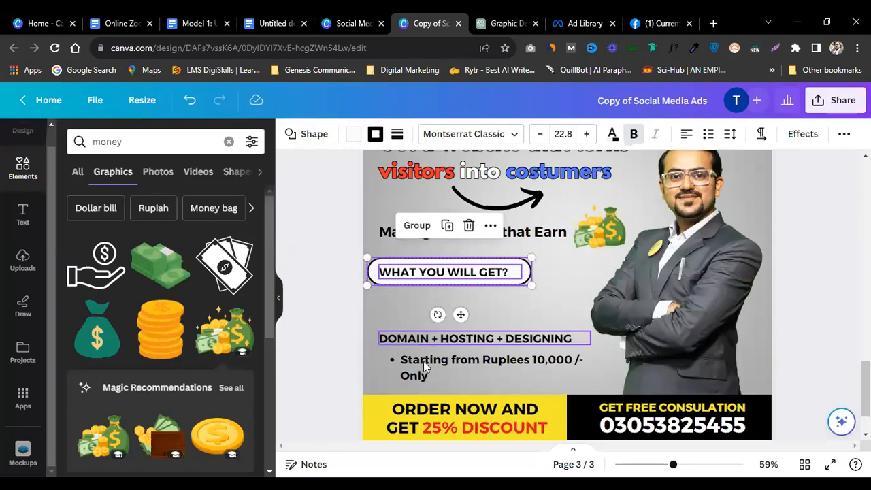
key(ctrl+z)
click(433, 312)
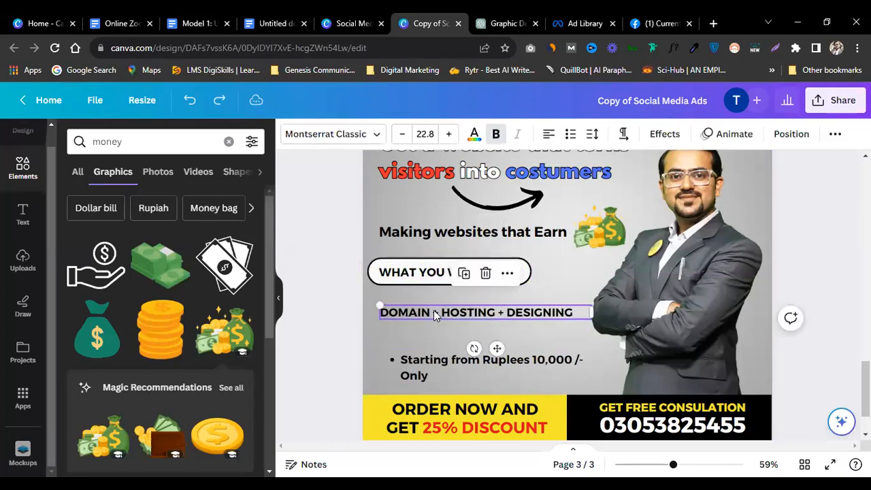
click(435, 310)
key(ctrl+v)
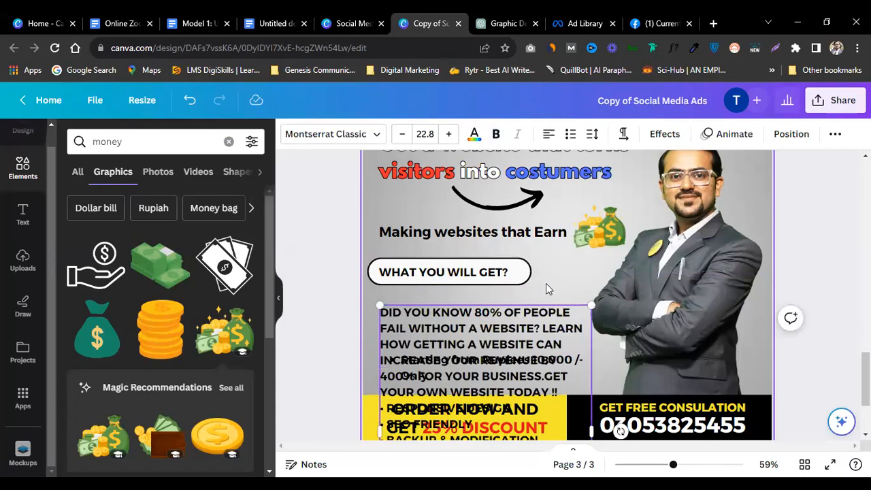
click(403, 136)
click(403, 135)
click(403, 136)
click(403, 135)
click(403, 135)
click(402, 136)
click(403, 136)
double_click(403, 135)
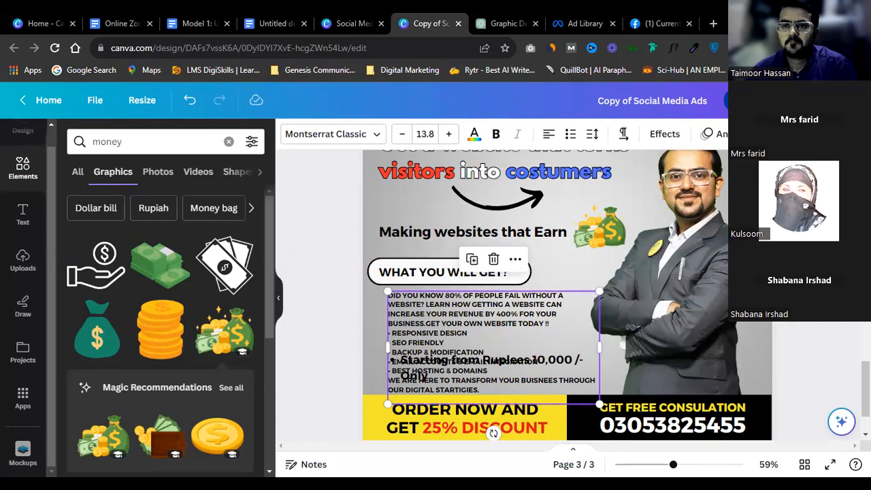
Step: Delete the opening DID YOU KNOW and closing WE ARE HERE paragraphs, leaving only the bullets
double_click(465, 321)
drag(633, 359, 734, 303)
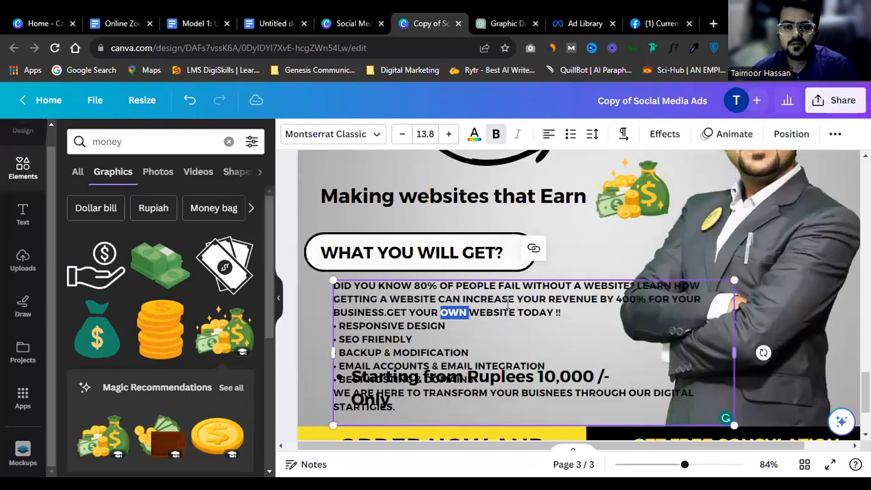
click(379, 312)
drag(560, 313, 323, 285)
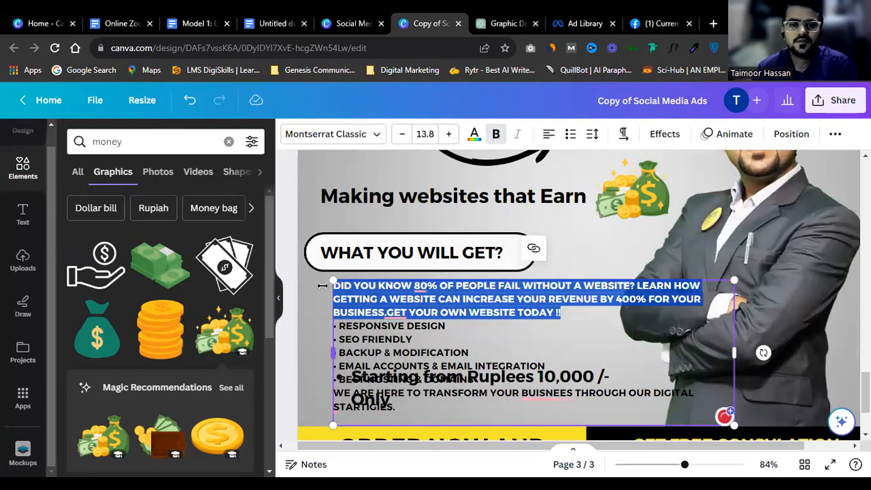
key(BackSpace)
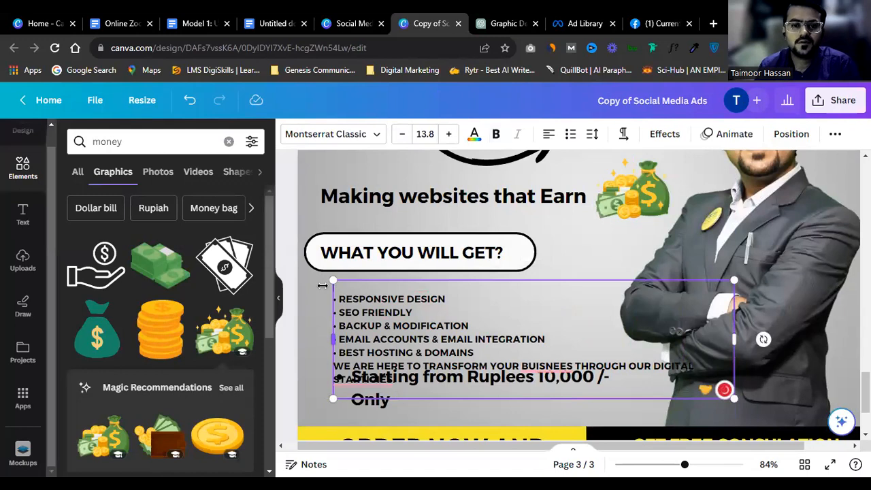
key(BackSpace)
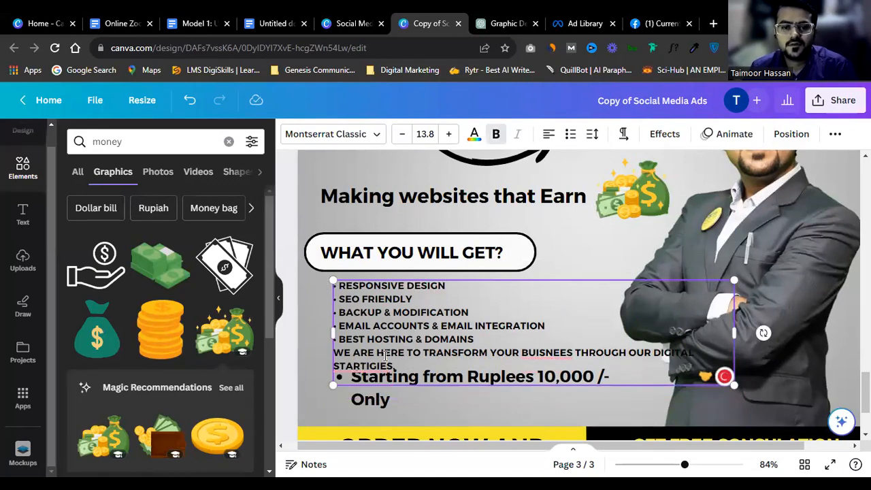
triple_click(386, 355)
key(BackSpace)
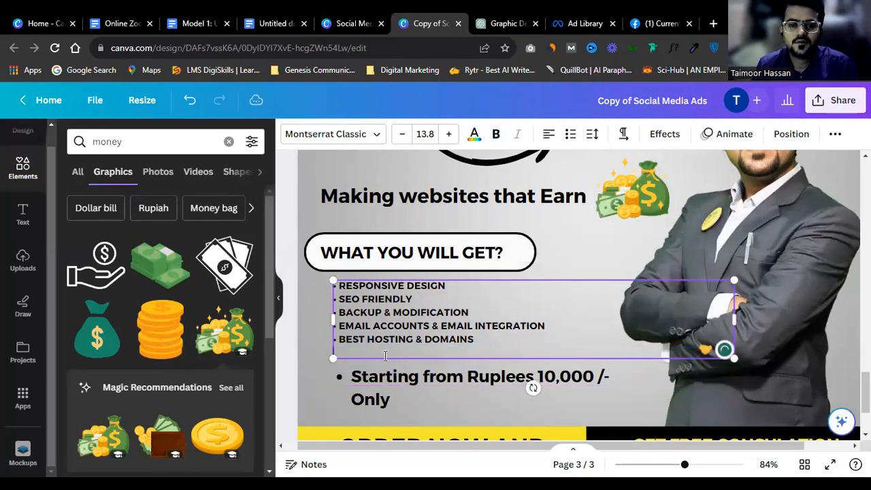
key(BackSpace)
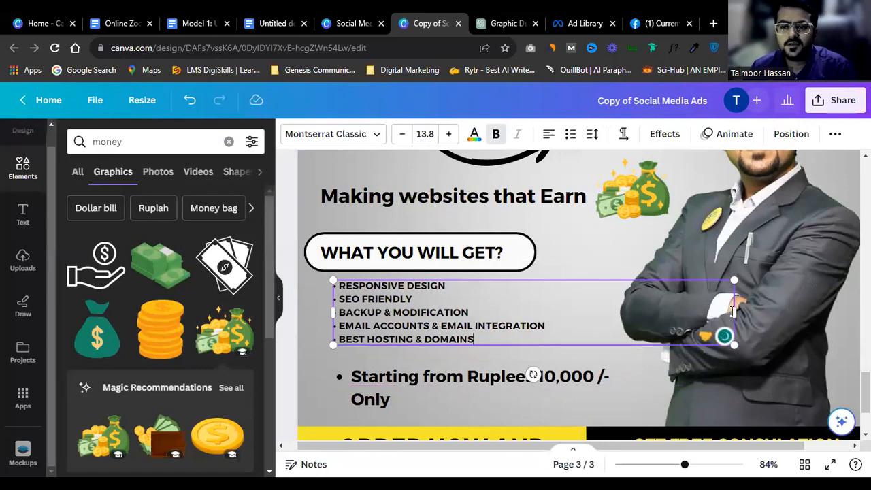
drag(735, 313, 574, 313)
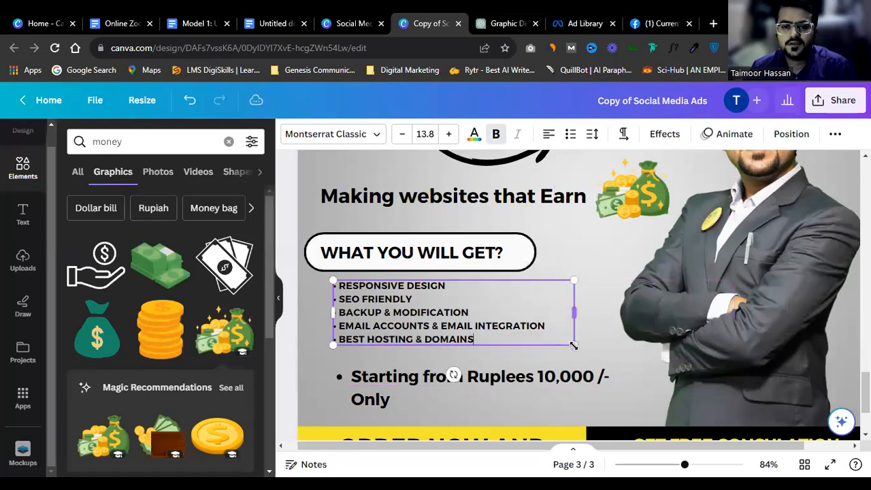
Step: Nudge the 'Starting from' price line down and remove its stray letter
scroll(622, 378, down, 3)
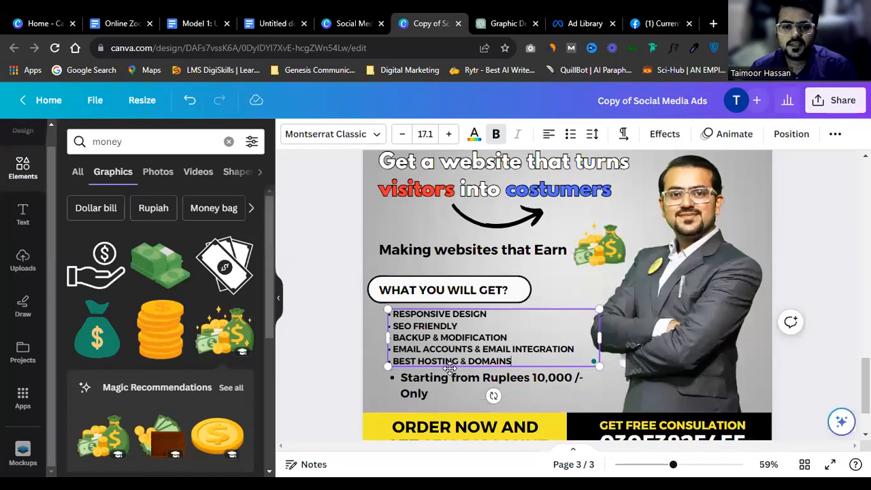
click(445, 391)
mouse_move(445, 391)
mouse_down()
mouse_move(454, 385)
mouse_move(452, 398)
mouse_up()
click(514, 398)
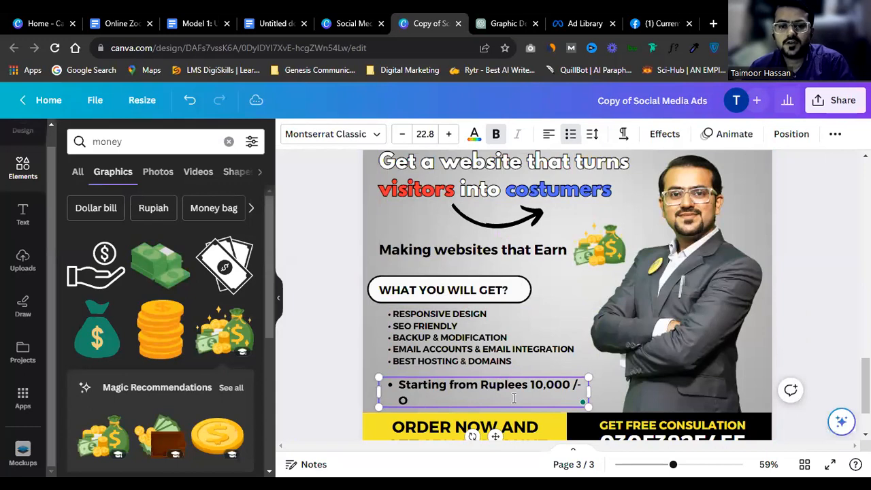
key(BackSpace)
Step: Set the bullet list's font size to 20
click(484, 343)
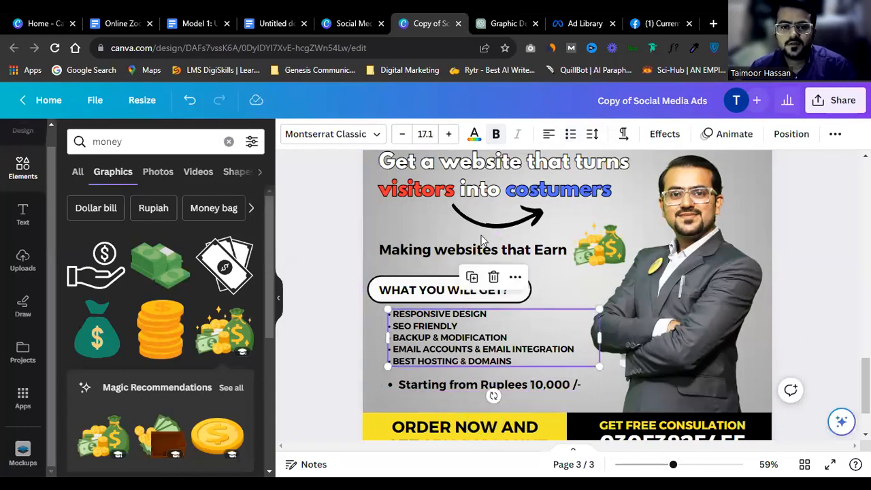
click(449, 134)
click(424, 134)
text(20)
key(Return)
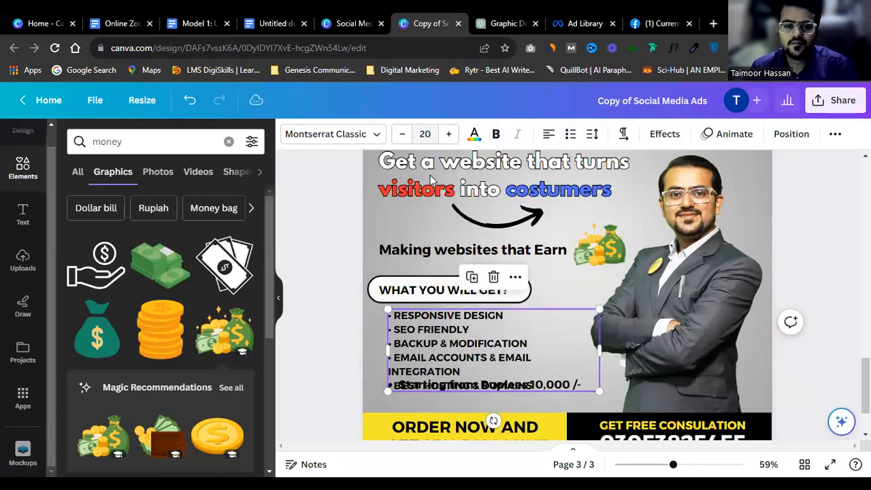
Step: Realign the WHAT YOU WILL GET? heading, bullet list and price line beneath it
scroll(430, 179, down, 2)
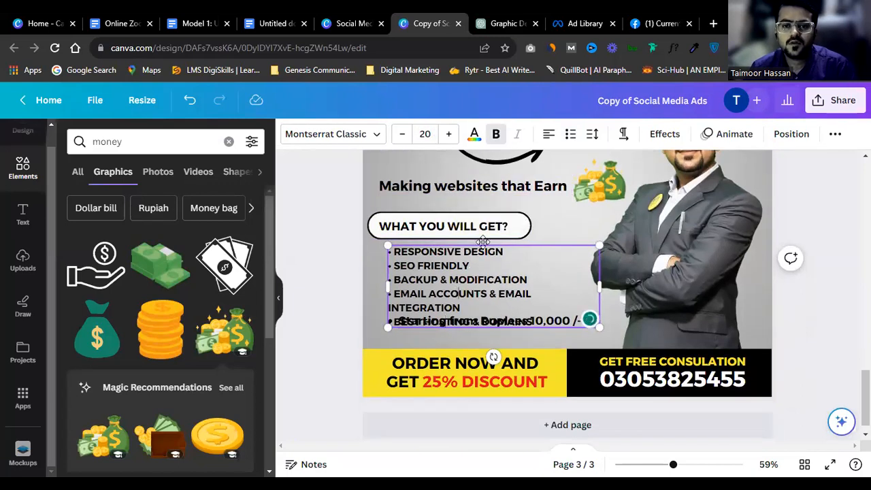
click(820, 258)
drag(345, 199, 416, 228)
drag(416, 228, 415, 221)
drag(396, 258, 393, 250)
drag(408, 319, 421, 338)
Step: Colour the price line red and shift the bullet list slightly
click(474, 133)
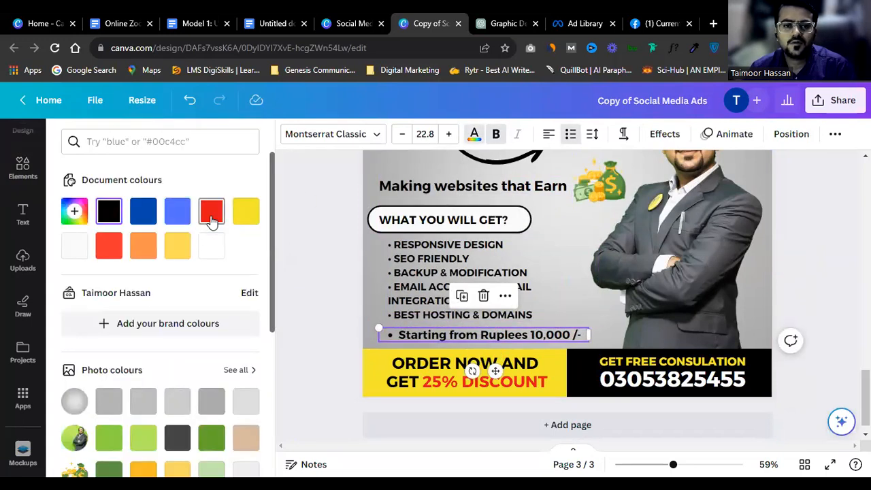
click(211, 212)
drag(429, 289, 473, 287)
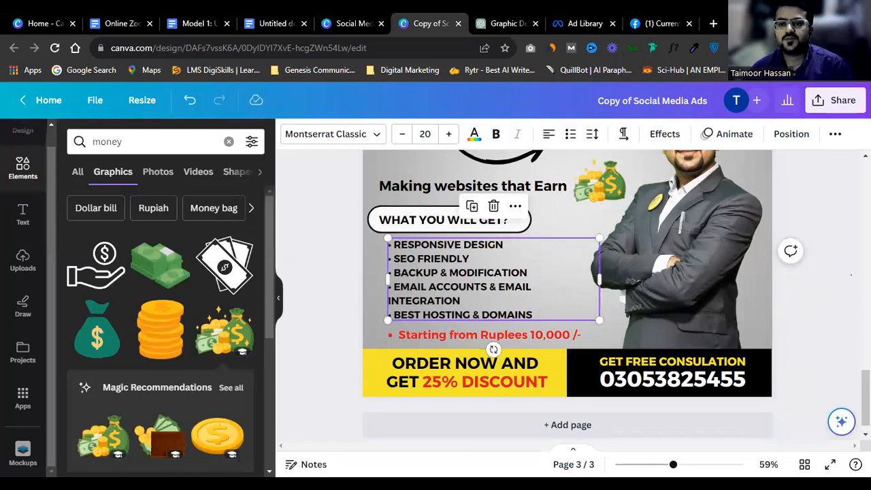
scroll(802, 325, up, 2)
drag(435, 312, 433, 318)
Step: Delete the word INTEGRATION so the last bullet reads EMAIL ACCOUNTS
click(663, 299)
scroll(663, 298, up, 2)
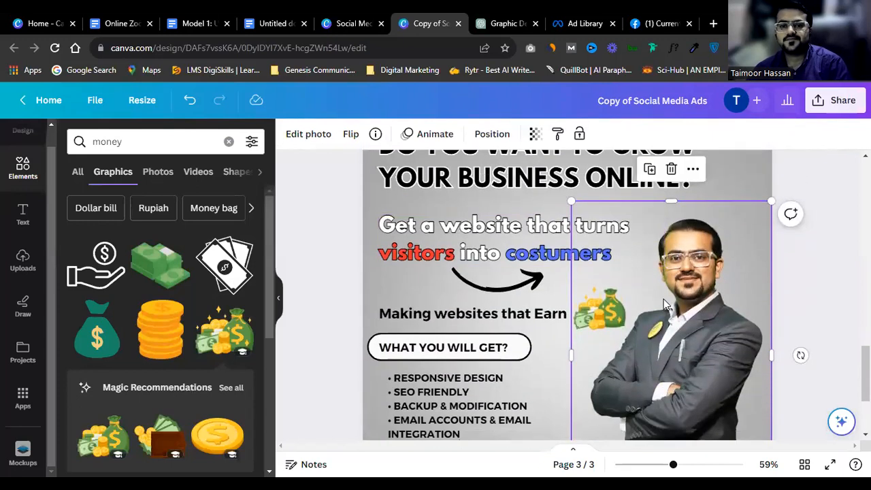
scroll(664, 299, up, 1)
scroll(663, 301, down, 3)
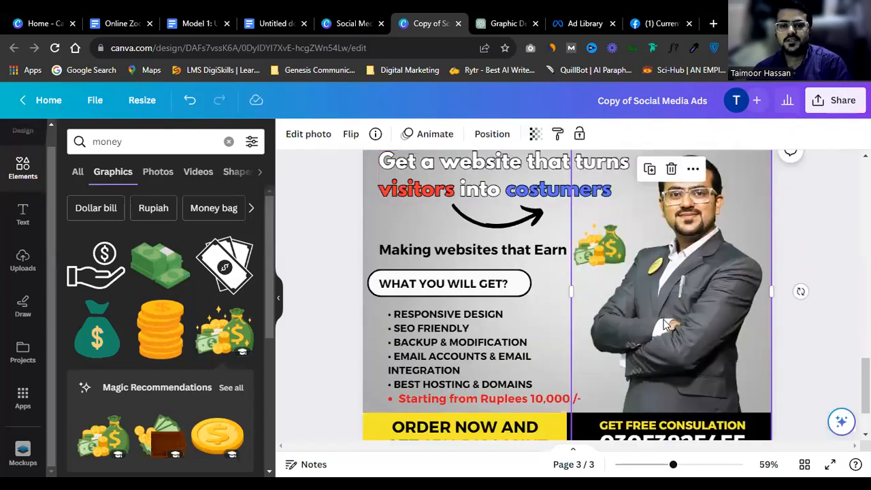
double_click(434, 367)
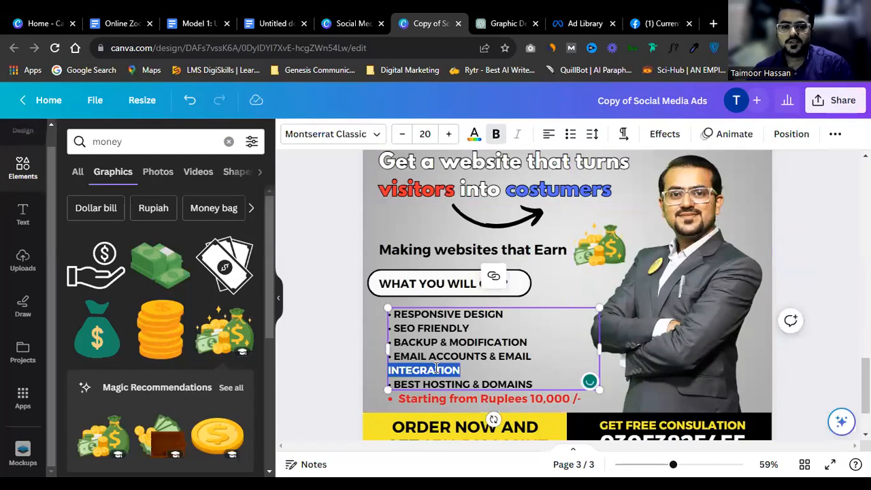
key(ctrl+a)
click(484, 383)
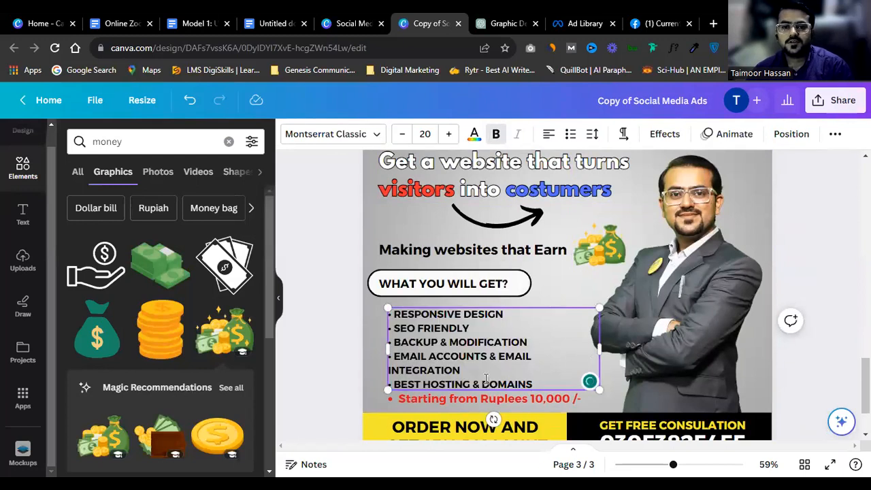
double_click(442, 370)
key(BackSpace)
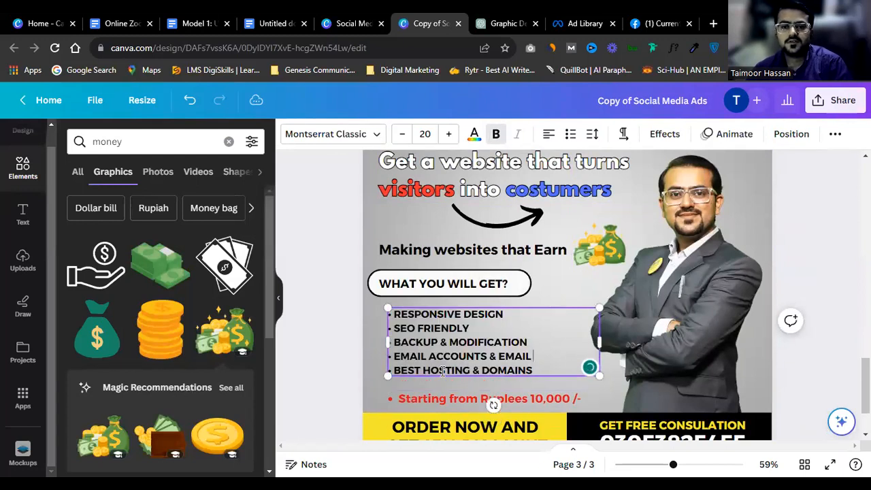
key(BackSpace)
key(BackSpace)
key(BackSpace)
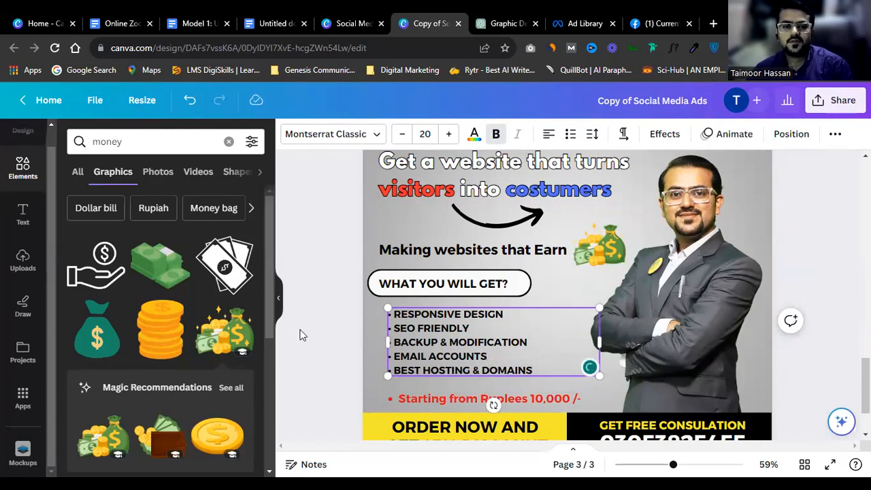
Step: Upload photo 6 into the design and delete the old arms-crossed photo
click(22, 261)
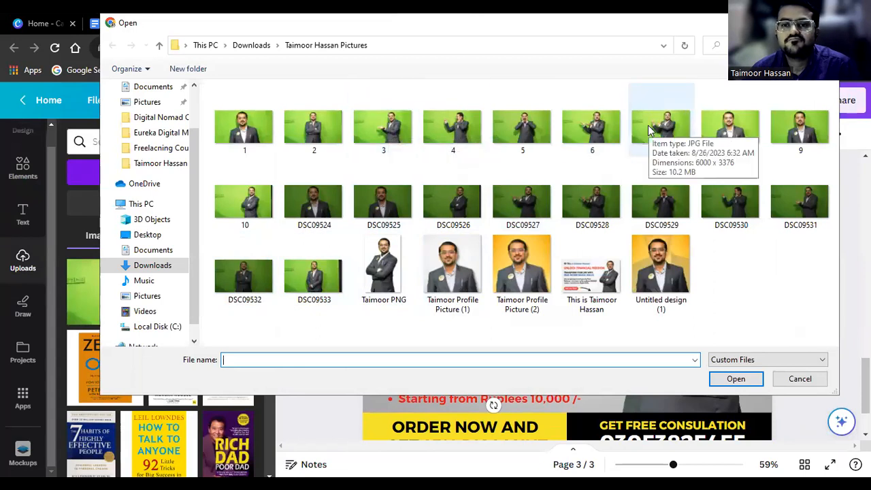
click(576, 143)
key(Return)
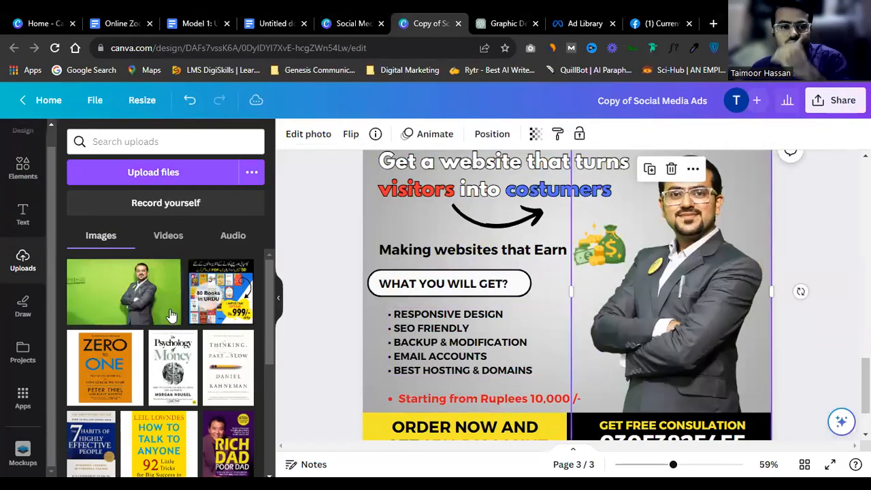
click(738, 332)
key(Delete)
Step: Move the green-screen photo to the right side and run BG Remover on it
click(672, 274)
click(305, 135)
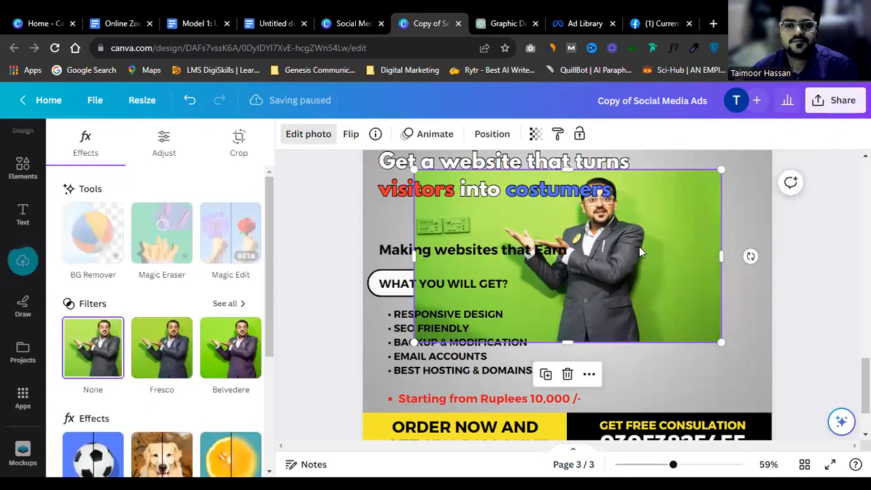
drag(659, 274, 703, 286)
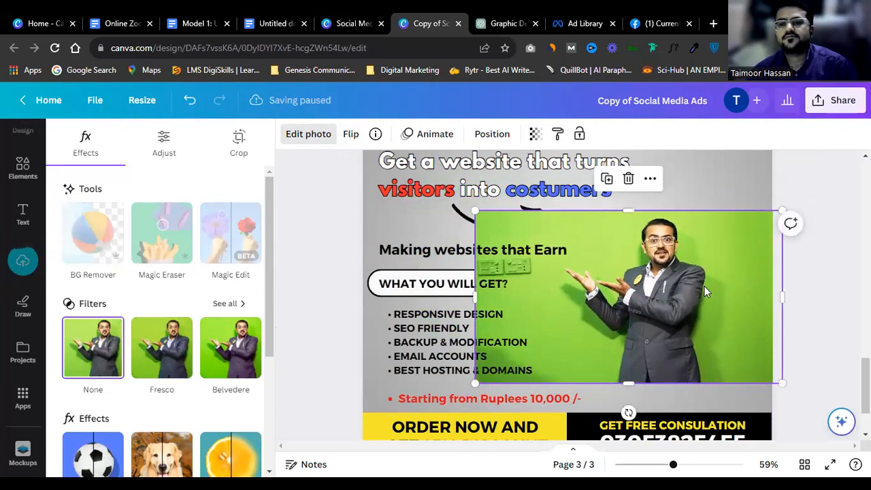
click(92, 231)
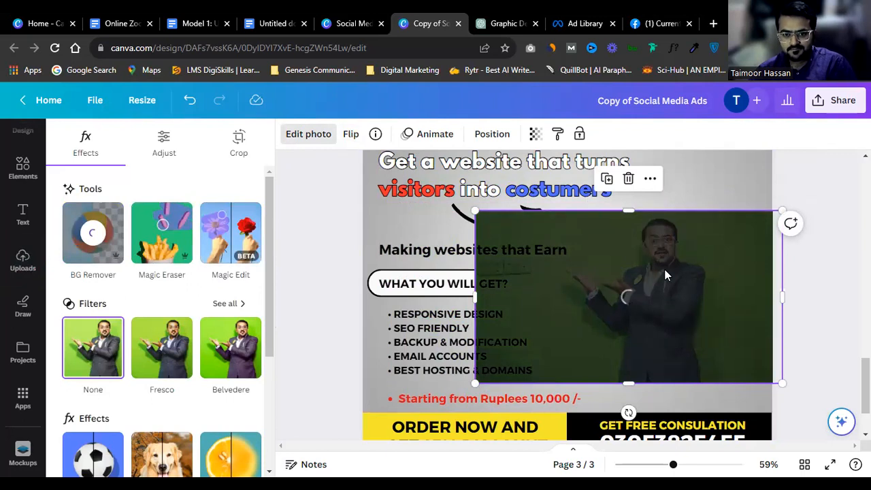
scroll(663, 270, down, 2)
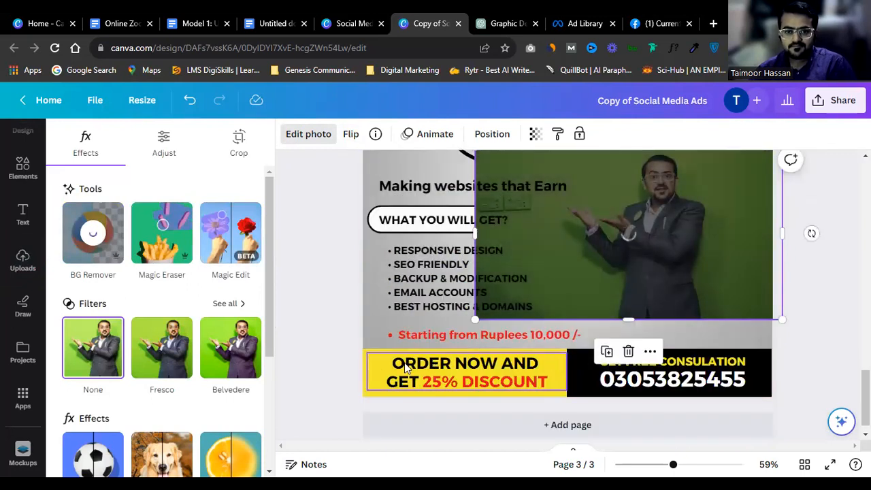
scroll(510, 361, up, 4)
scroll(513, 357, down, 4)
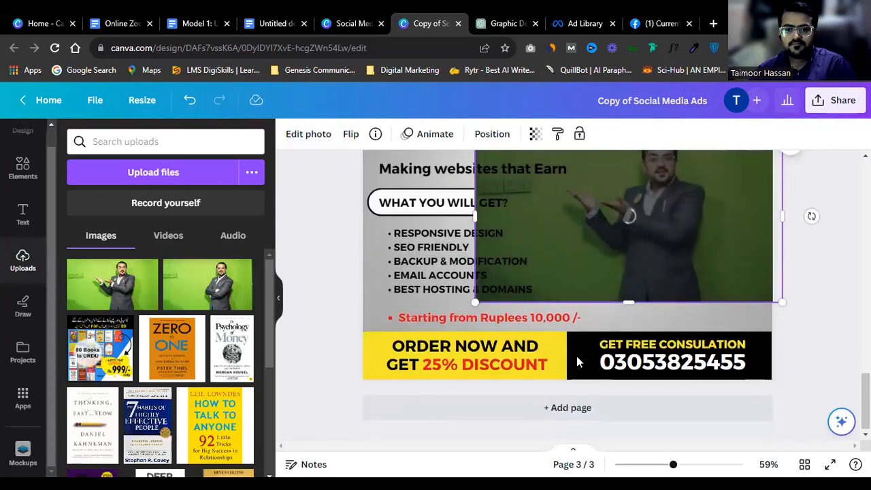
Step: Crop the cutout photo tightly around the man and enlarge it from the top-left corner
click(599, 355)
scroll(602, 315, up, 1)
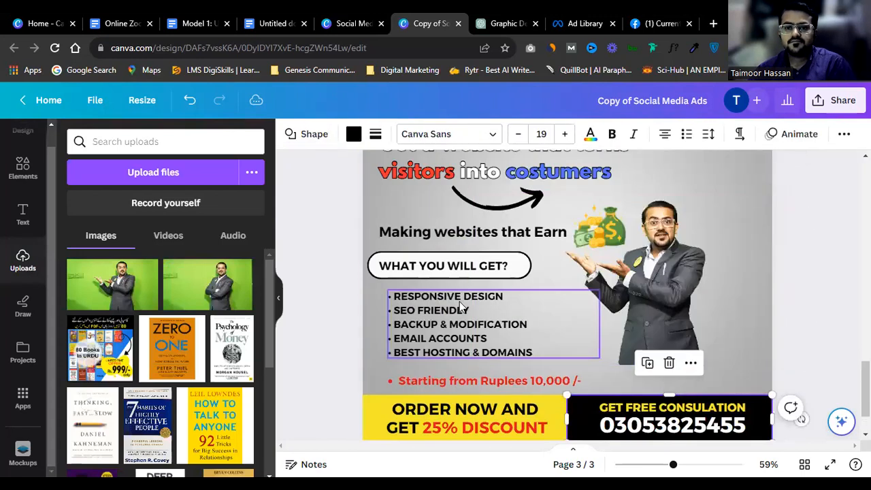
click(494, 281)
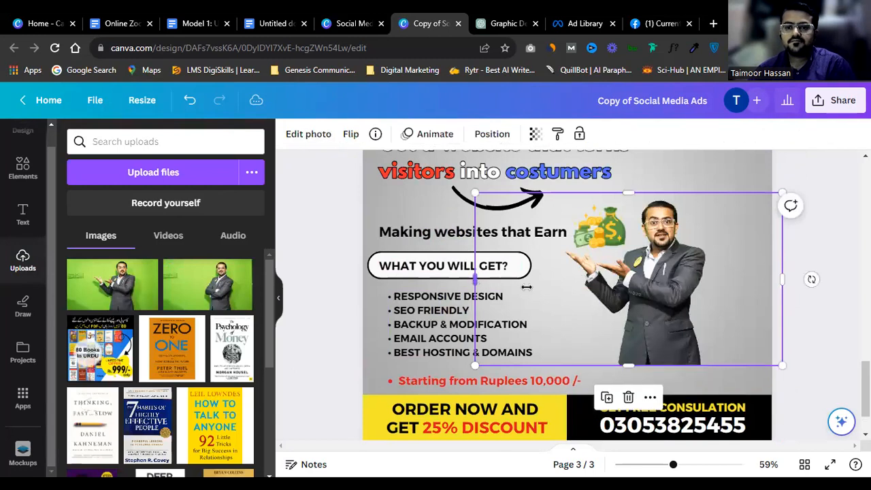
drag(549, 287, 553, 286)
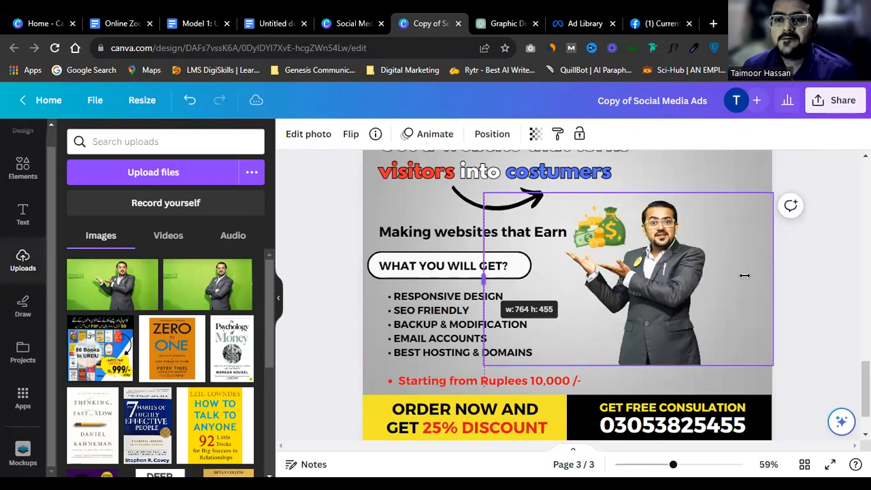
click(773, 201)
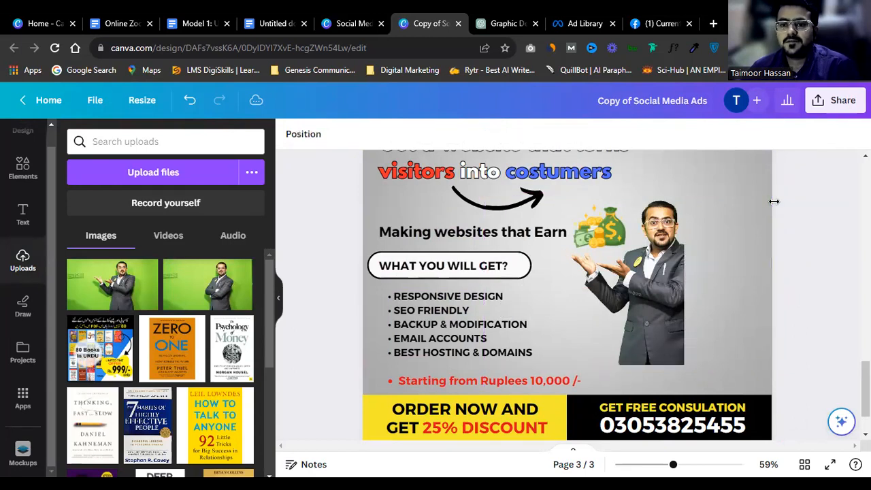
click(657, 274)
drag(742, 288, 809, 299)
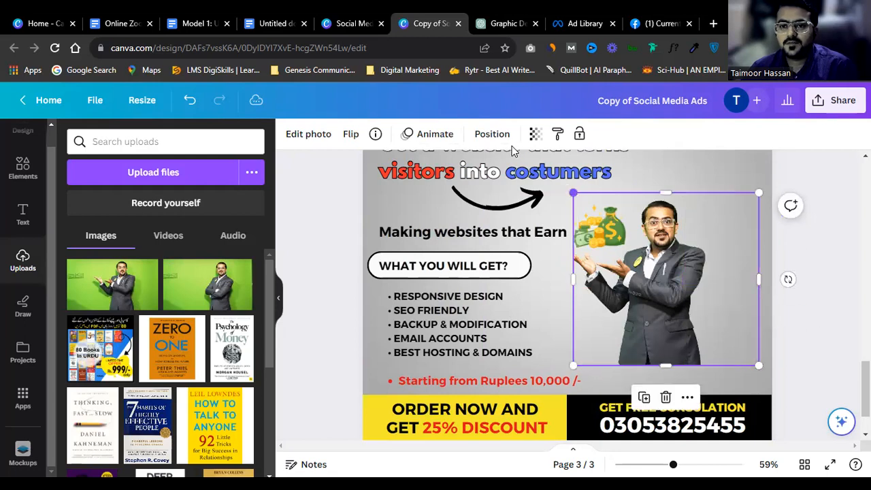
drag(545, 235, 587, 294)
scroll(749, 332, up, 2)
scroll(809, 334, down, 3)
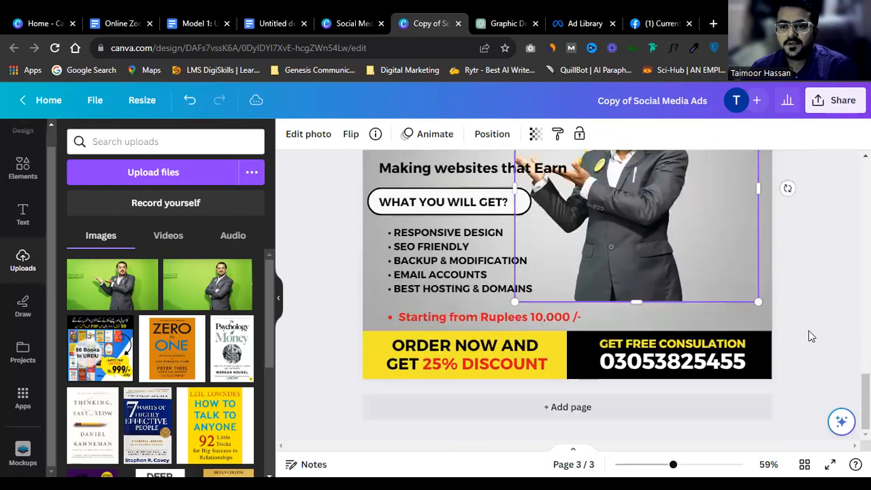
scroll(789, 300, up, 2)
drag(657, 339, 728, 341)
scroll(652, 291, down, 2)
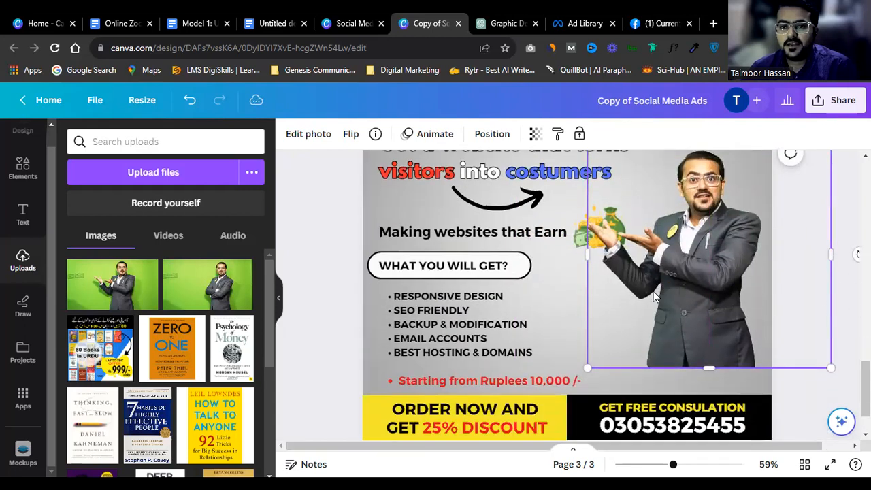
Step: Move the money bag beside WHAT YOU WILL GET? and enlarge the man's photo further
click(577, 236)
drag(577, 236, 529, 280)
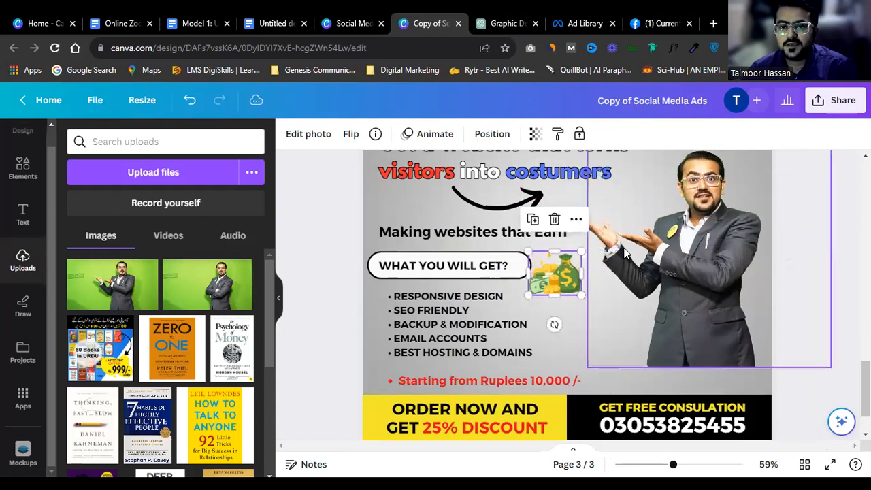
click(618, 353)
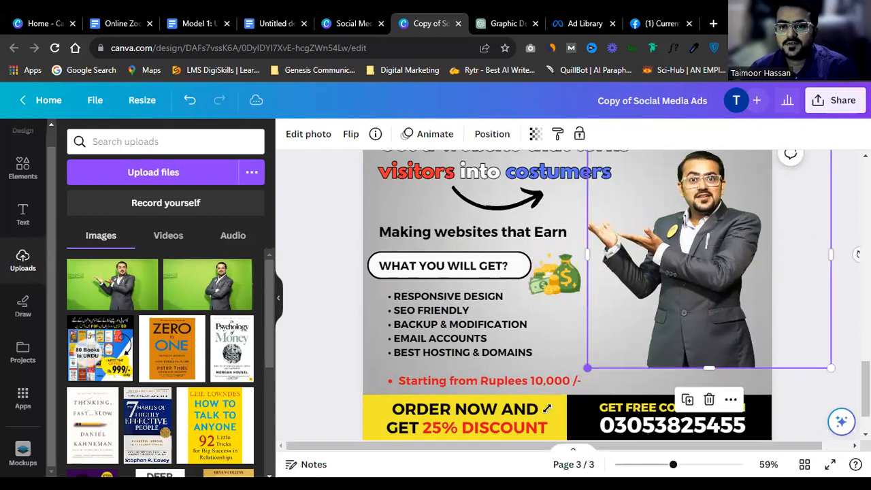
drag(544, 410, 727, 308)
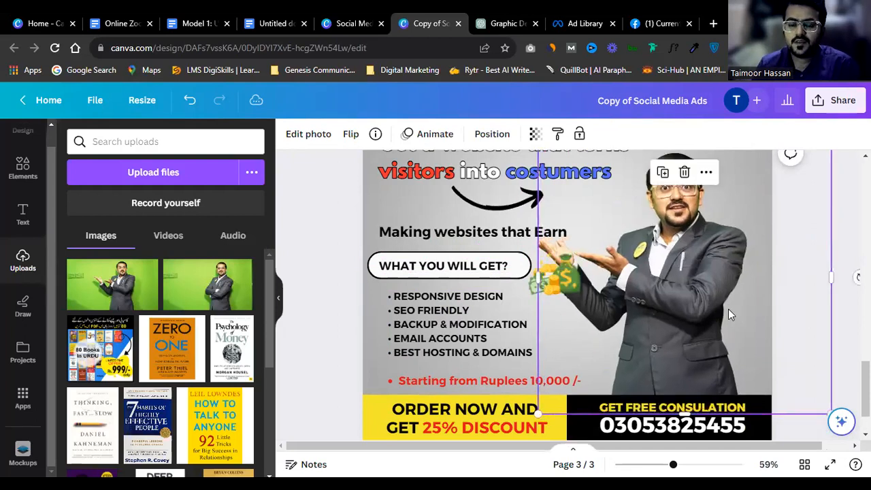
scroll(728, 309, up, 3)
scroll(748, 286, down, 2)
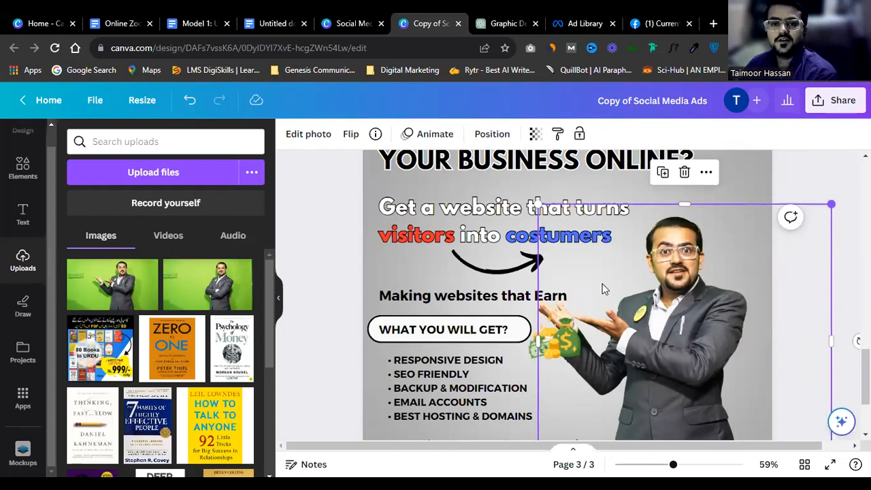
scroll(602, 289, up, 1)
Step: Delete the 'Making websites that Earn' line and the money-bag graphic
click(544, 359)
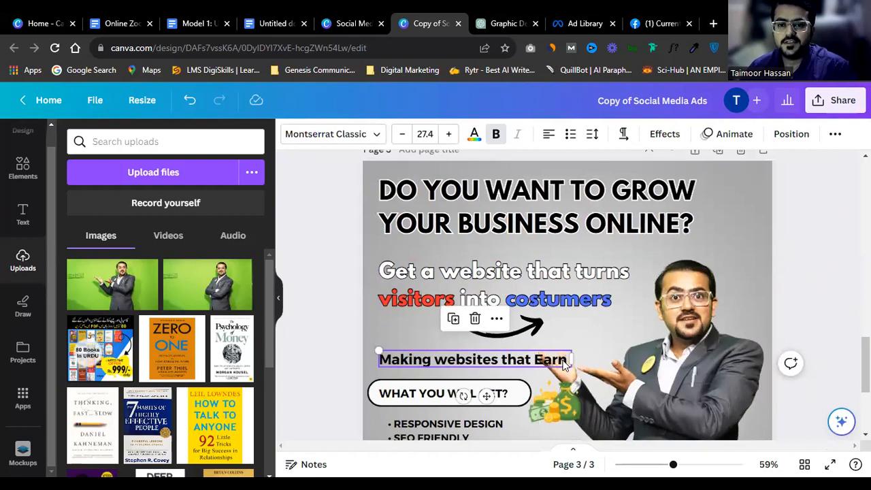
click(433, 294)
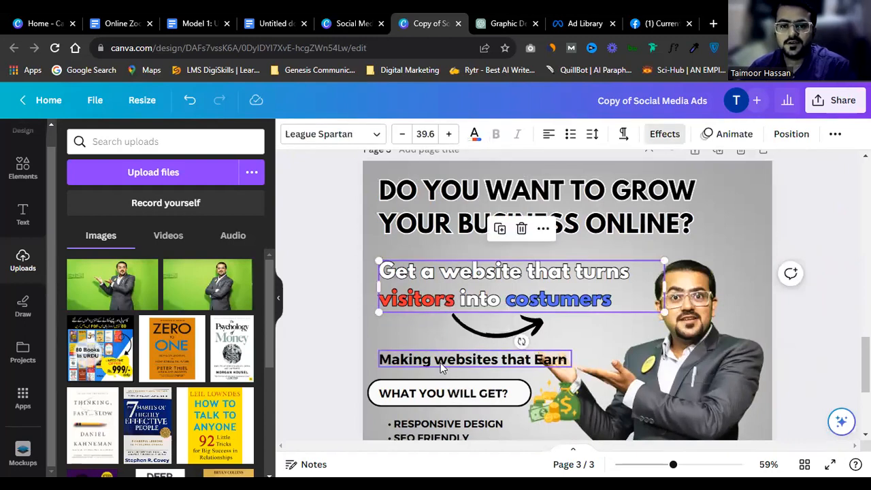
click(440, 360)
scroll(442, 362, down, 1)
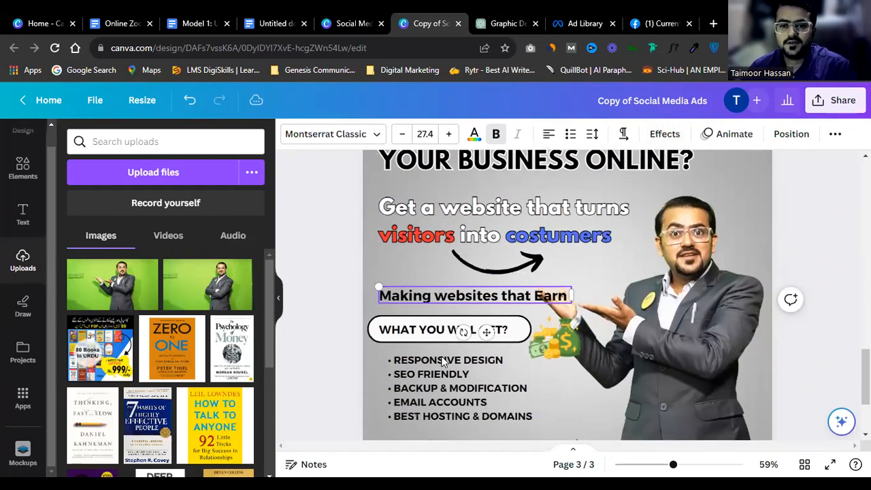
key(Delete)
click(556, 358)
click(554, 337)
drag(554, 336, 427, 275)
key(Delete)
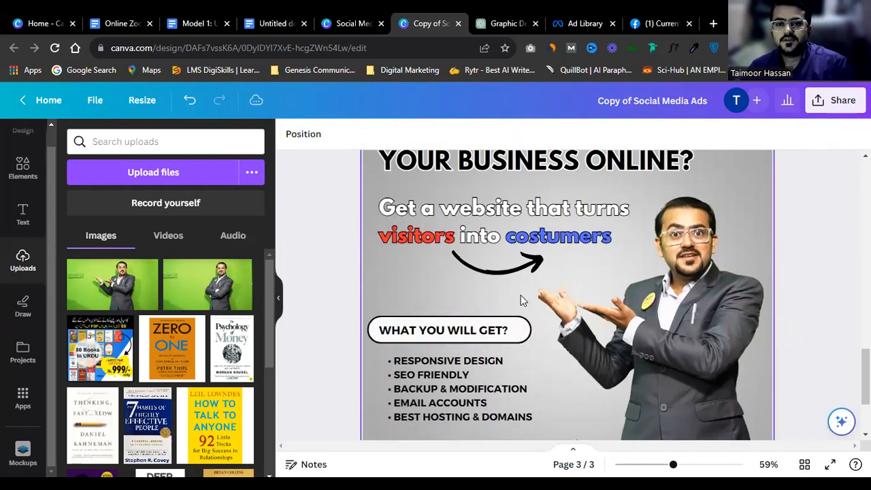
scroll(446, 289, up, 1)
Step: Move the 'Get a website that turns visitors into costumers' tagline and arrow down slightly
drag(366, 266, 529, 298)
scroll(660, 290, down, 2)
click(818, 241)
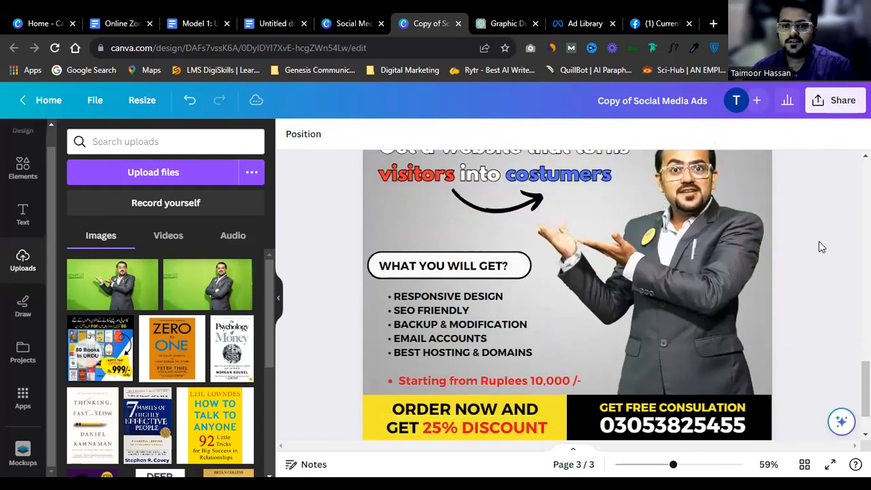
scroll(681, 330, up, 1)
scroll(653, 332, down, 2)
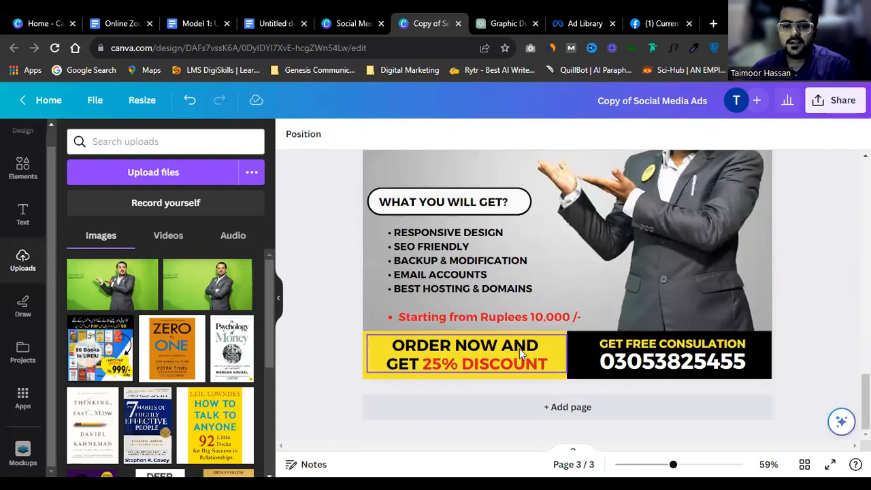
scroll(540, 347, up, 2)
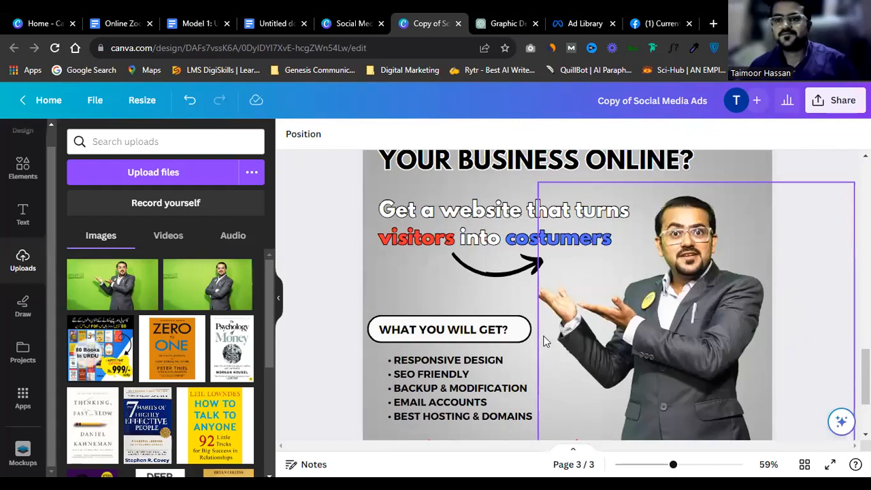
scroll(548, 313, down, 1)
scroll(551, 297, down, 1)
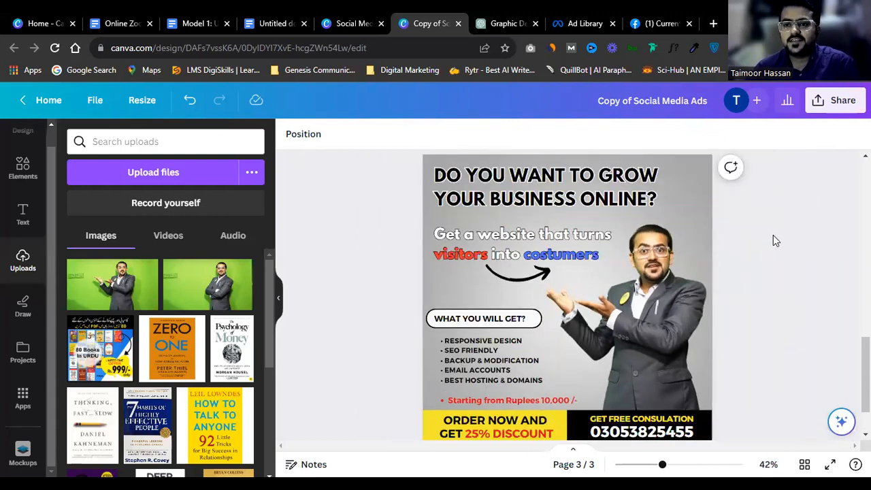
Step: Present the design full screen, returning to page 1
click(559, 187)
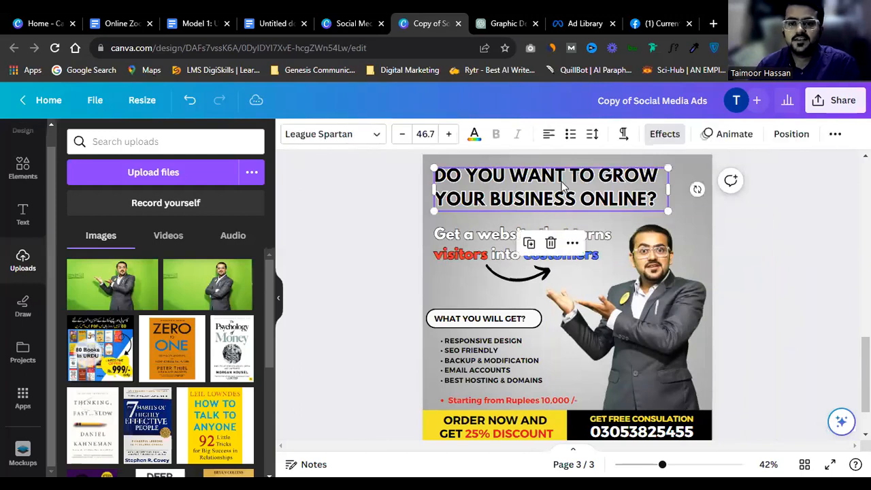
click(829, 463)
key(Left)
key(Left)
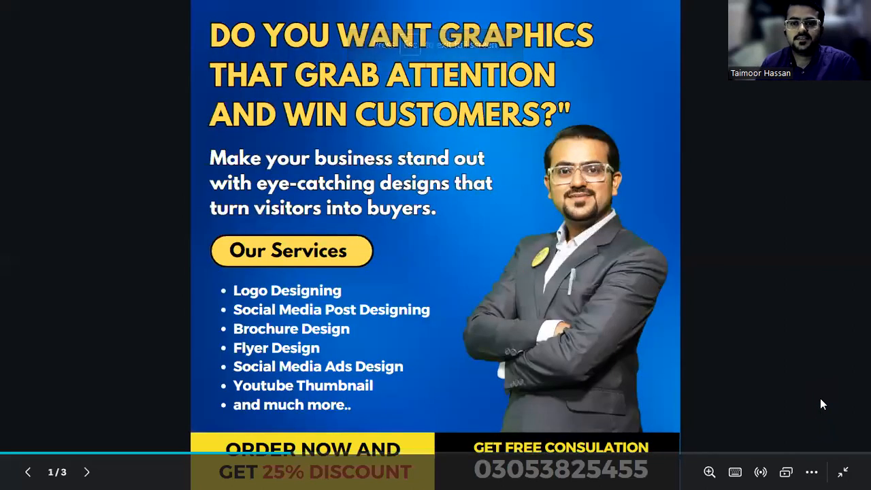